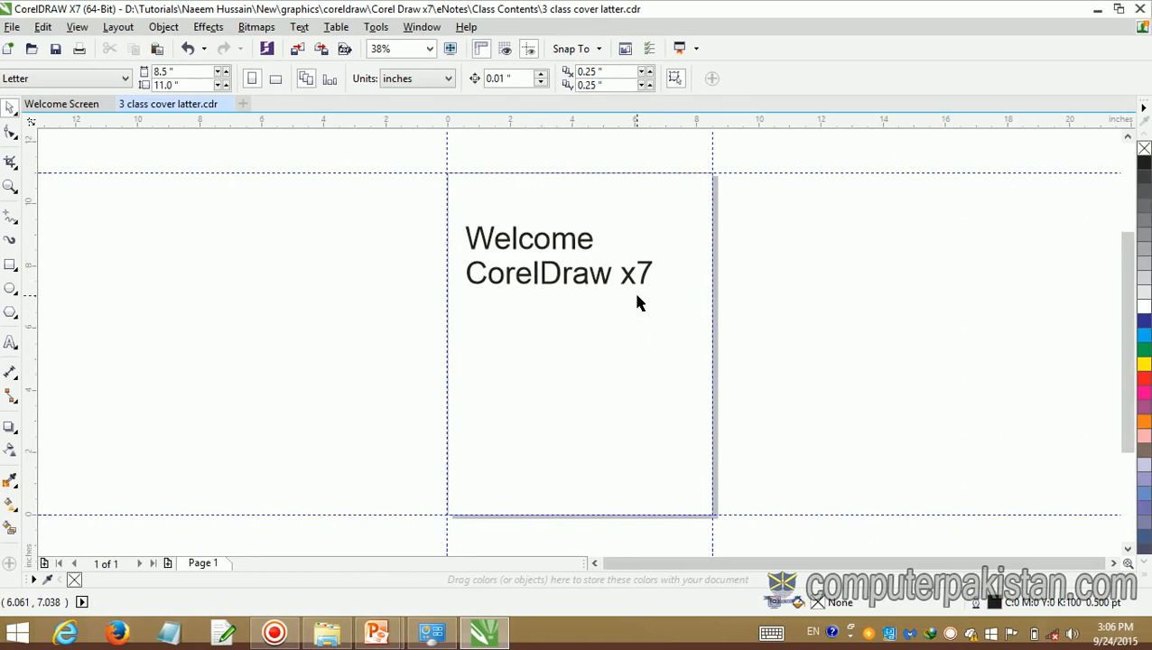
Step: Save the drawing under the new name "4 class pick tool" in the Class Contents folder
{"action": "left_click", "coordinate": [11, 26]}
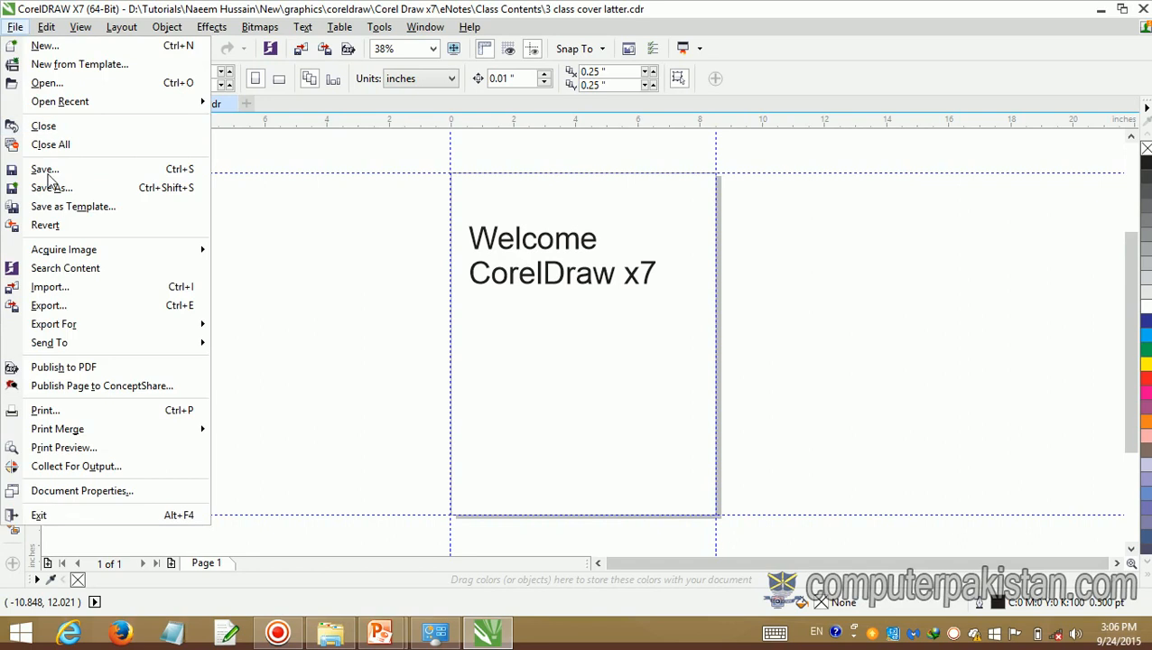
{"action": "left_click", "coordinate": [50, 187]}
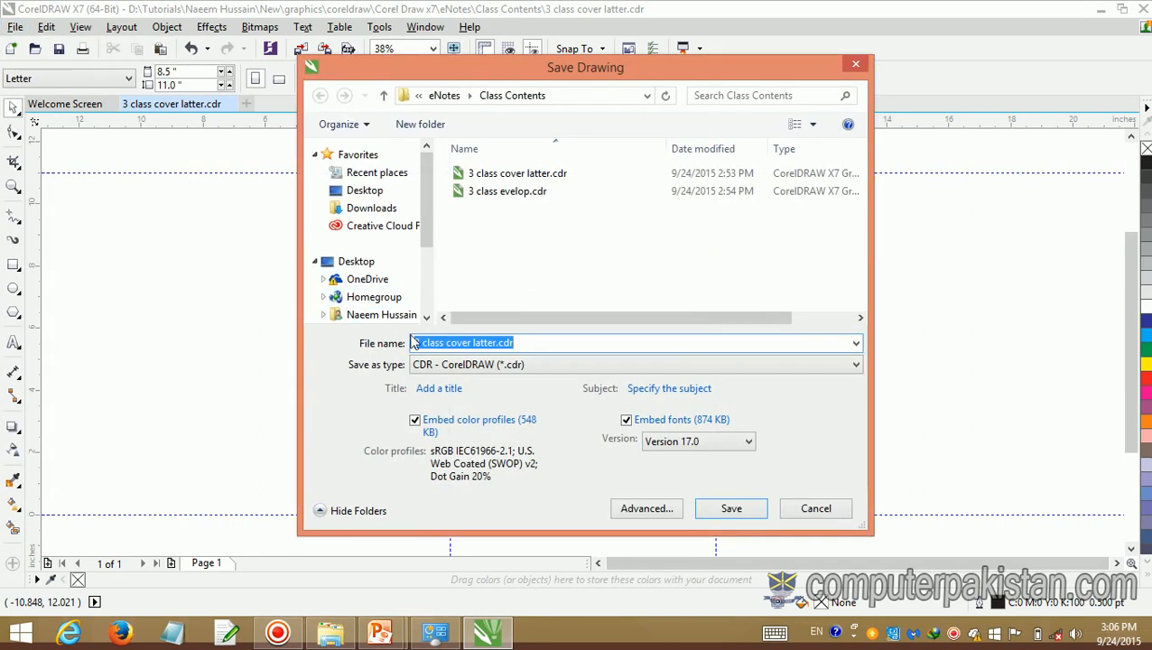
{"action": "left_click", "coordinate": [418, 343]}
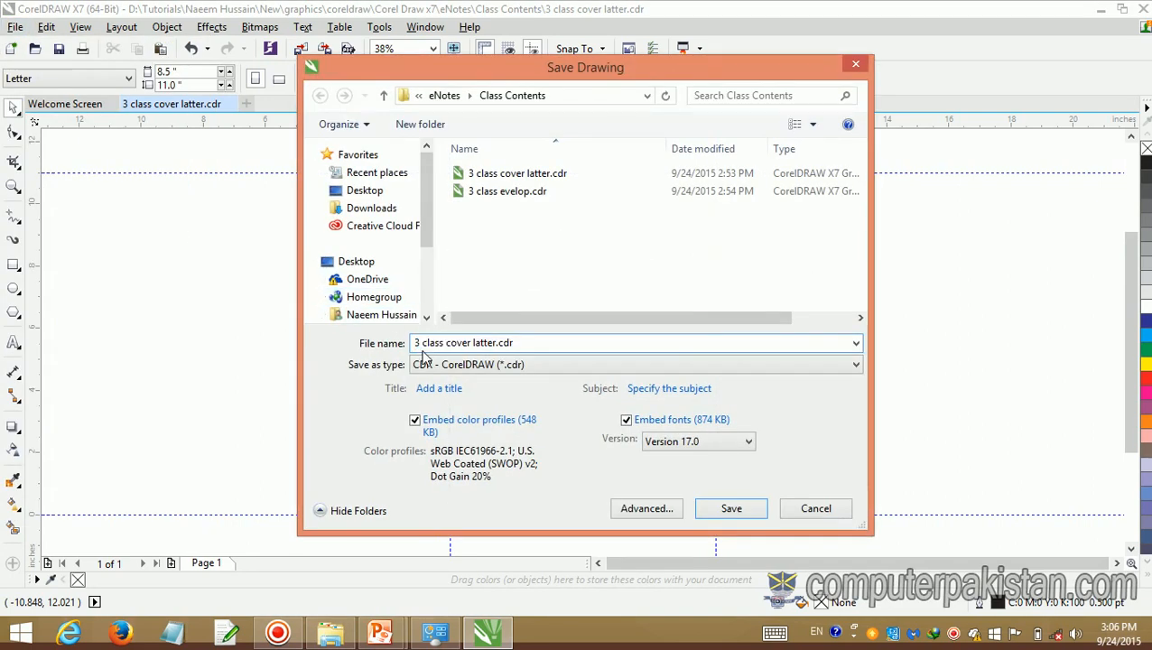
{"action": "key", "text": "BackSpace"}
{"action": "key", "text": "Delete"}
{"action": "key", "text": "BackSpace"}
{"action": "key", "text": "BackSpace"}
{"action": "key", "text": "BackSpace"}
{"action": "key", "text": "BackSpace"}
{"action": "key", "text": "BackSpace"}
{"action": "key", "text": "BackSpace"}
{"action": "key", "text": "BackSpace"}
{"action": "key", "text": "BackSpace"}
{"action": "key", "text": "BackSpace"}
{"action": "key", "text": "BackSpace"}
{"action": "key", "text": "BackSpace"}
{"action": "key", "text": "BackSpace"}
{"action": "key", "text": "BackSpace"}
{"action": "key", "text": "BackSpace"}
{"action": "key", "text": "BackSpace"}
{"action": "key", "text": "BackSpace"}
{"action": "key", "text": "BackSpace"}
{"action": "key", "text": "BackSpace"}
{"action": "type", "text": "4 class pick tool"}
{"action": "left_click", "coordinate": [732, 509]}
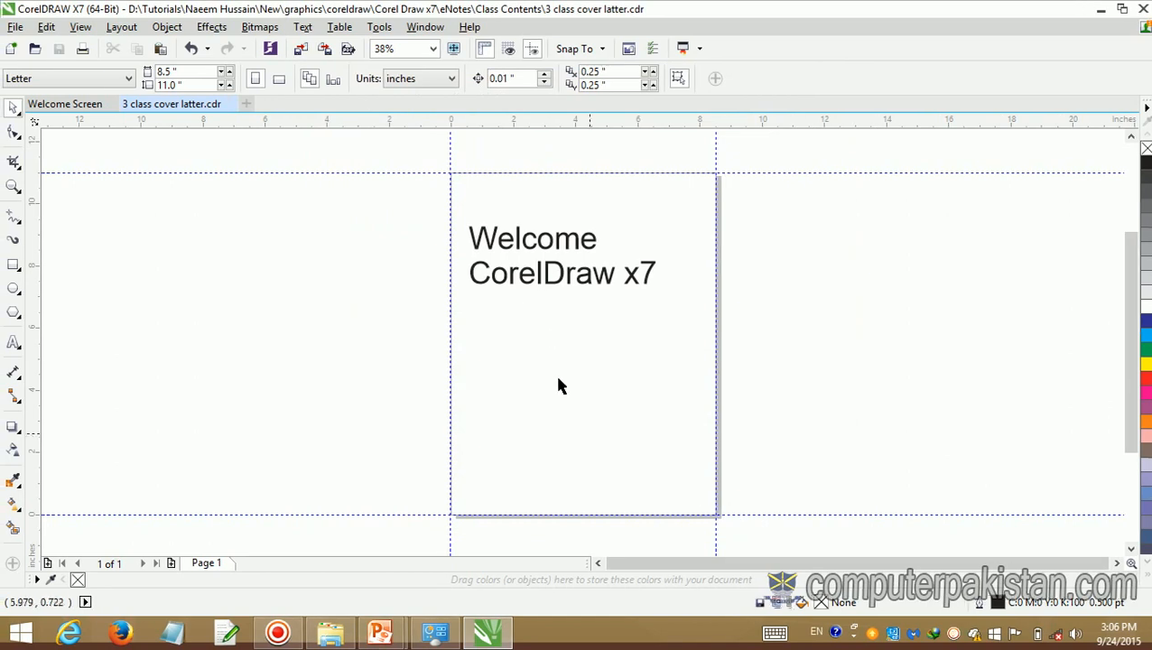
Step: Select the welcome text and examine which tools are grouped with the Pick tool and the Shape tool
{"action": "left_click", "coordinate": [539, 272]}
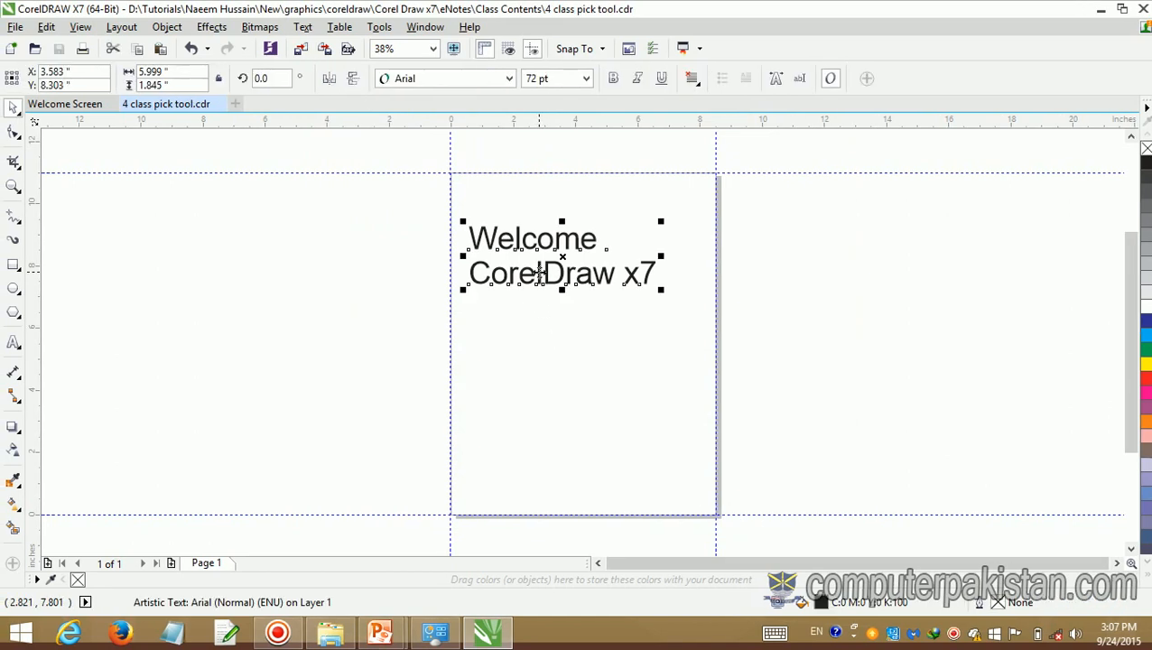
{"action": "right_click", "coordinate": [14, 114]}
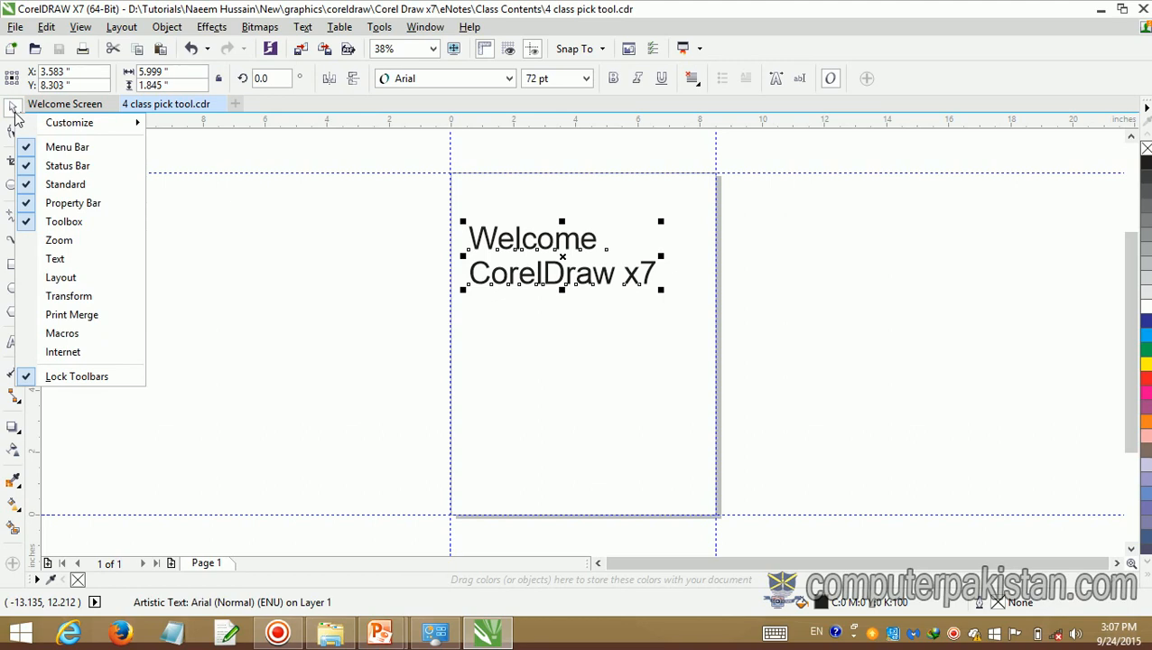
{"action": "left_click", "coordinate": [244, 265]}
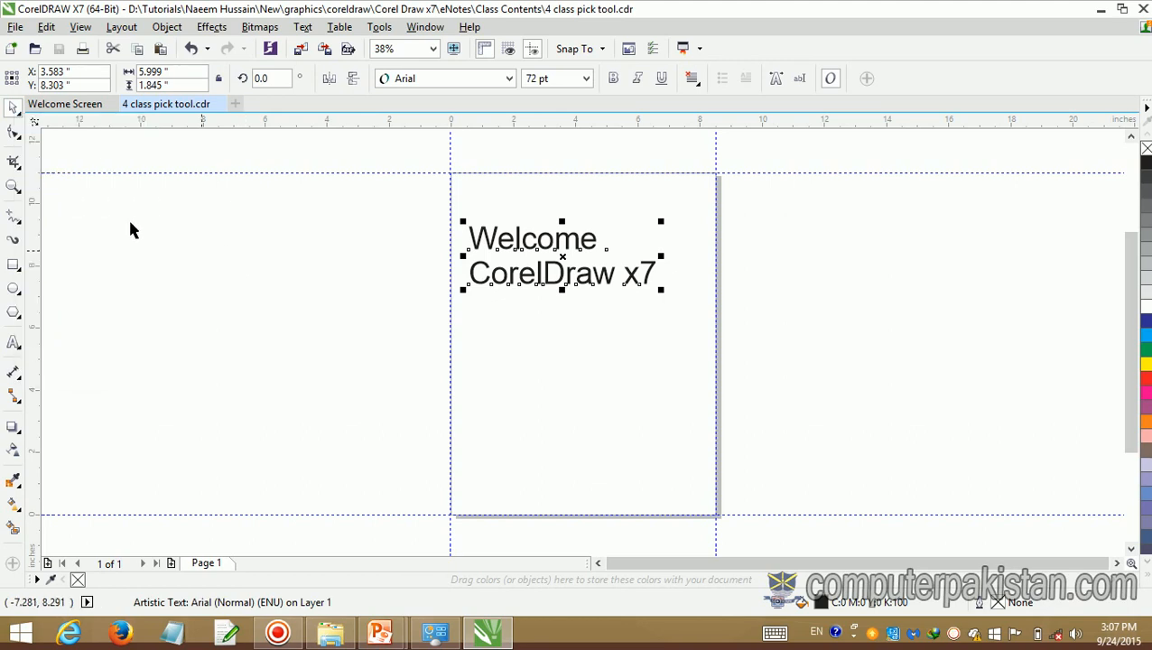
{"action": "left_click", "coordinate": [19, 115]}
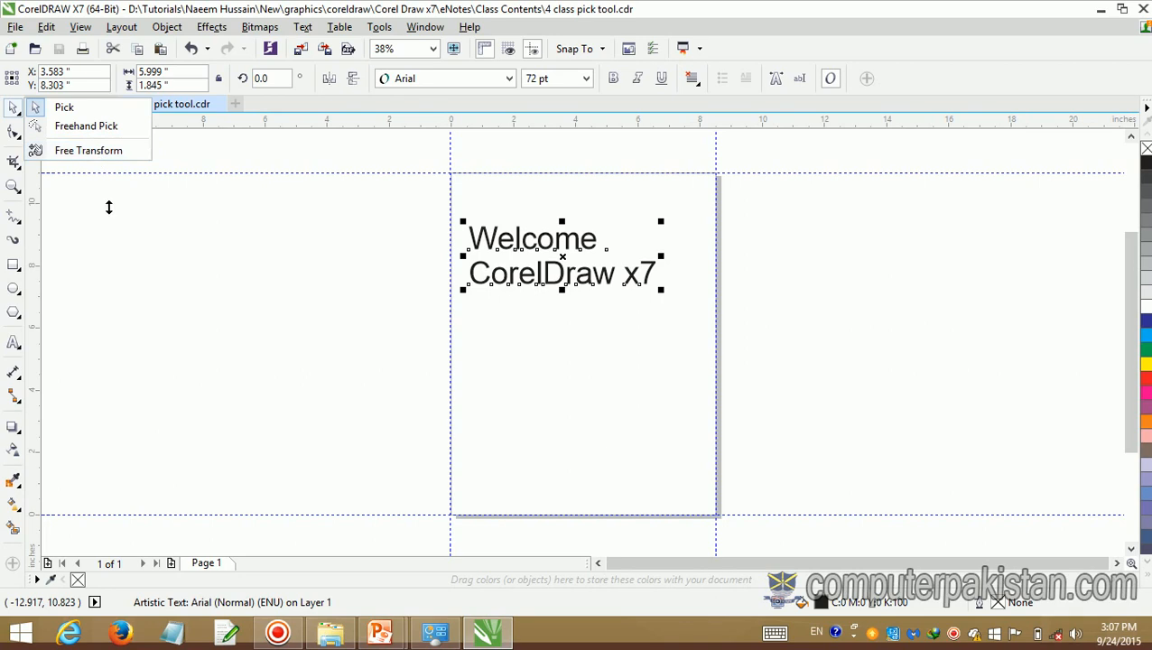
{"action": "left_click", "coordinate": [108, 206]}
{"action": "left_click", "coordinate": [20, 139]}
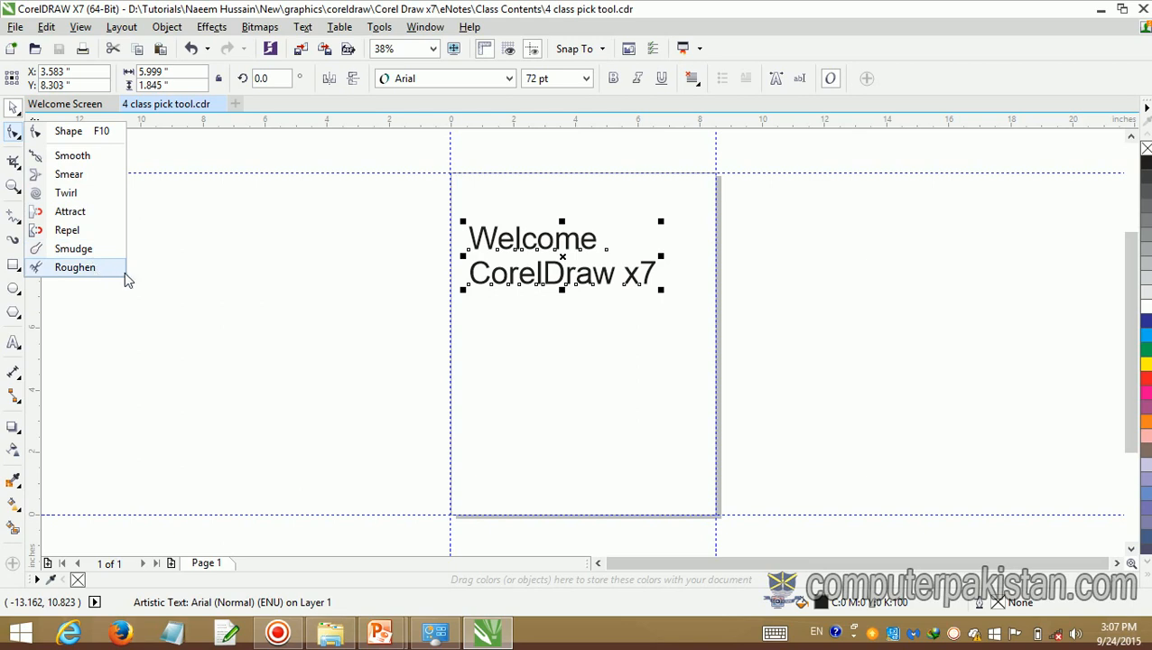
{"action": "left_click", "coordinate": [163, 221]}
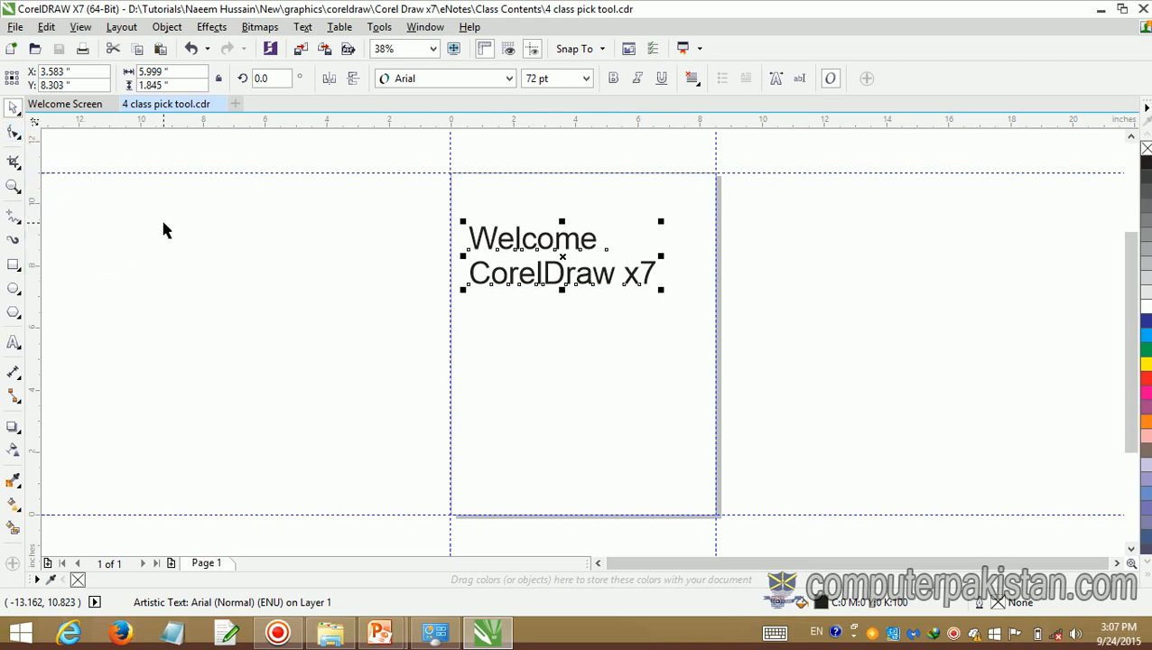
{"action": "left_click", "coordinate": [19, 112]}
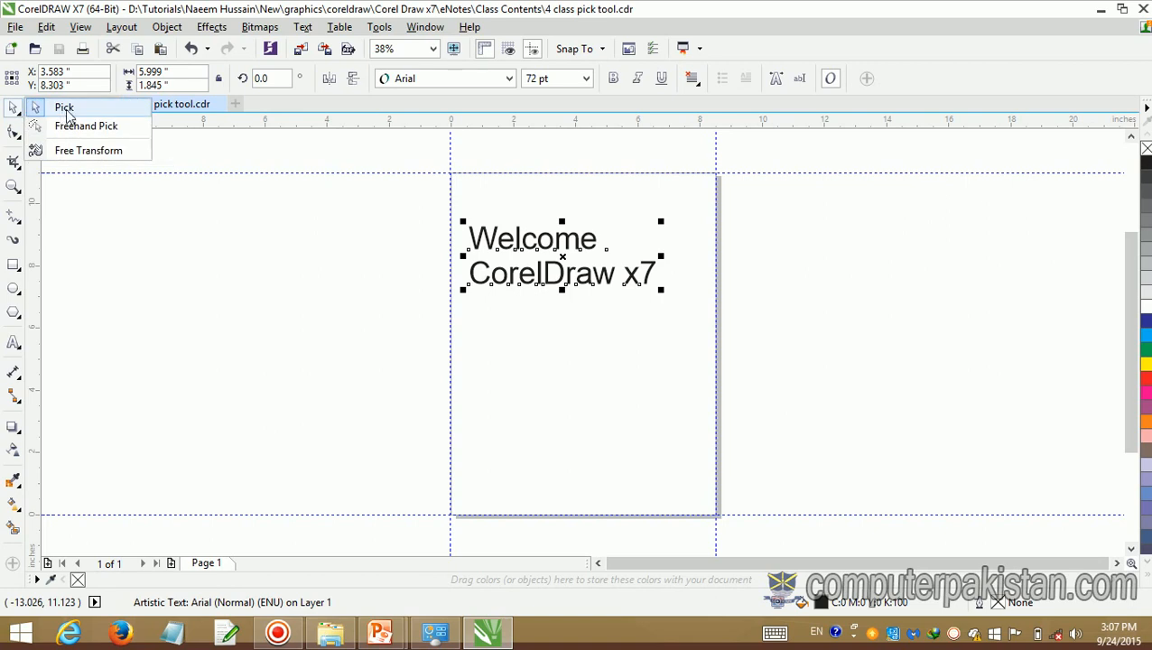
{"action": "left_click", "coordinate": [107, 261]}
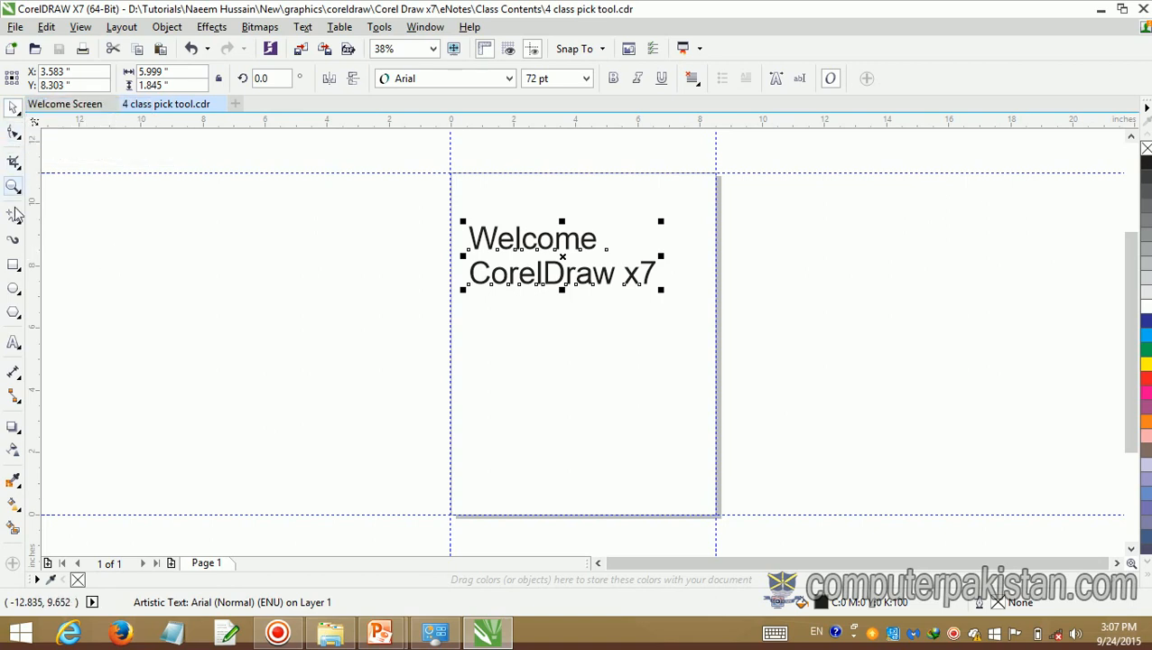
{"action": "left_click", "coordinate": [18, 136]}
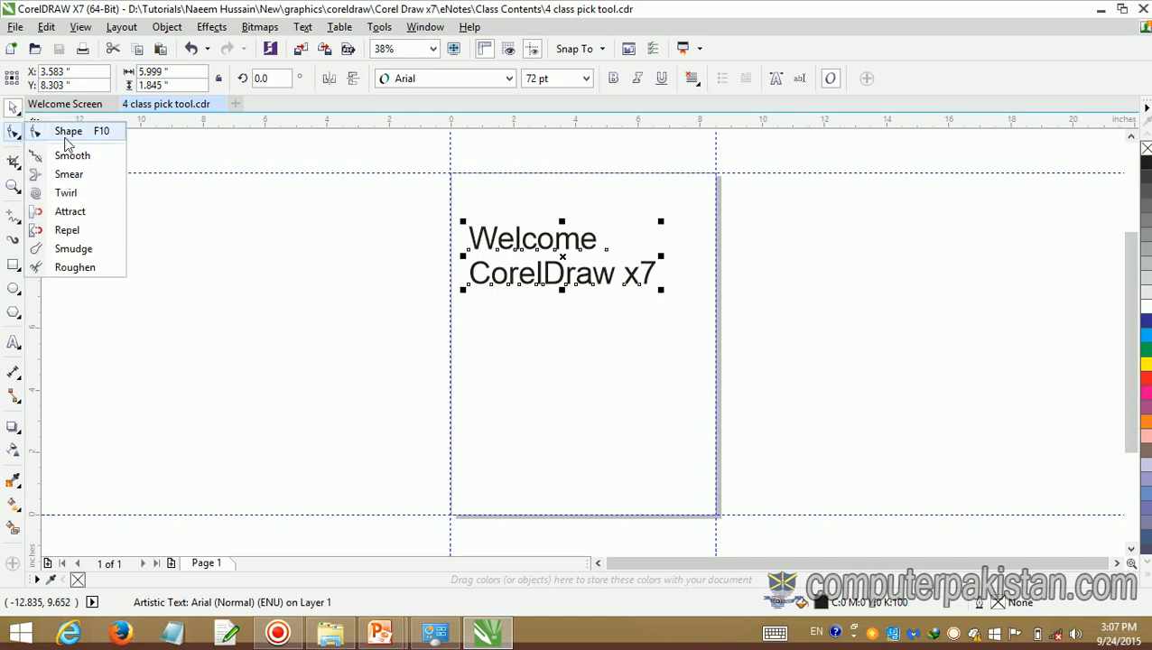
{"action": "left_click", "coordinate": [128, 293]}
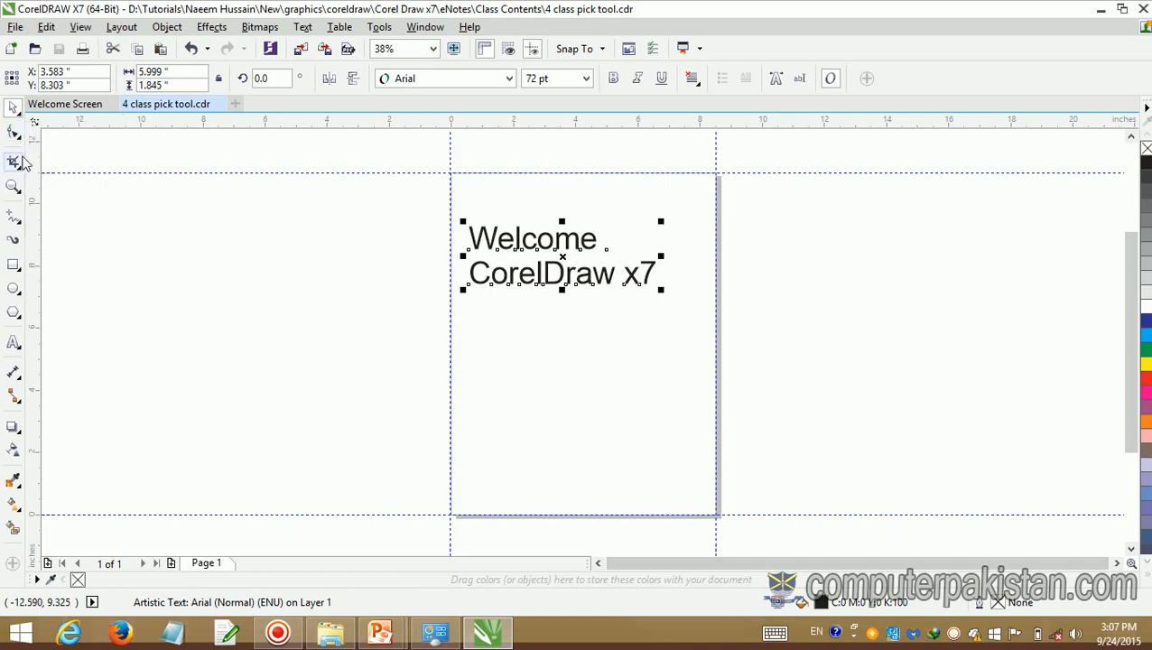
Step: Try switching to Freehand Pick, back to Pick and to the Smooth tool, and return to the Pick tool
{"action": "left_click", "coordinate": [20, 112]}
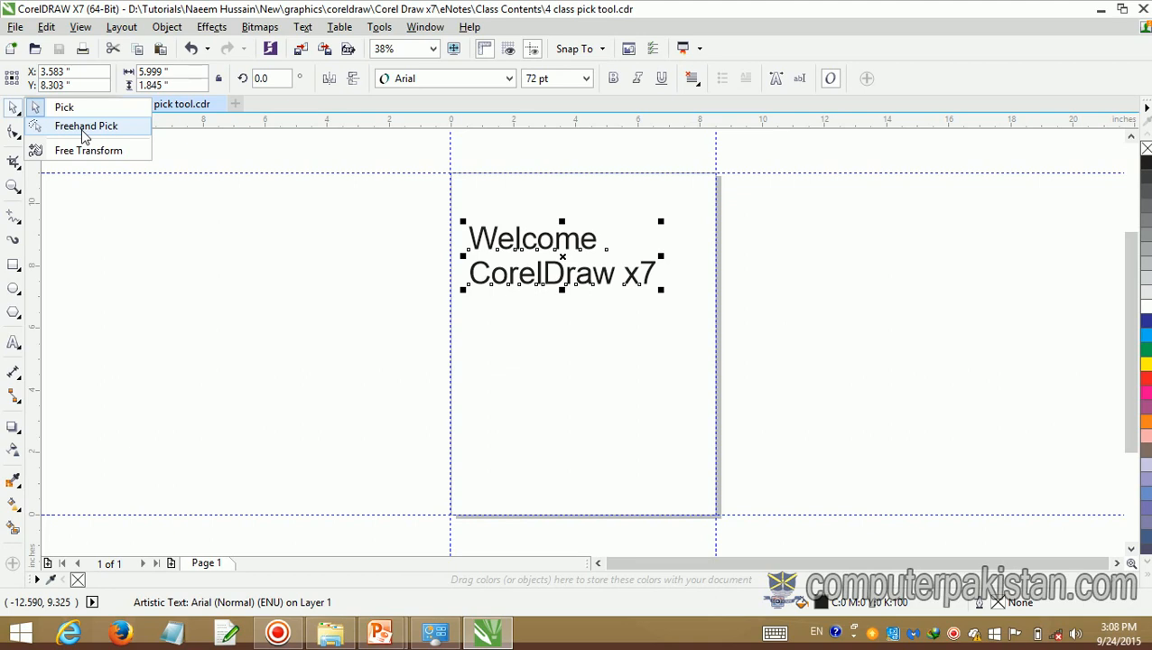
{"action": "left_click", "coordinate": [83, 131]}
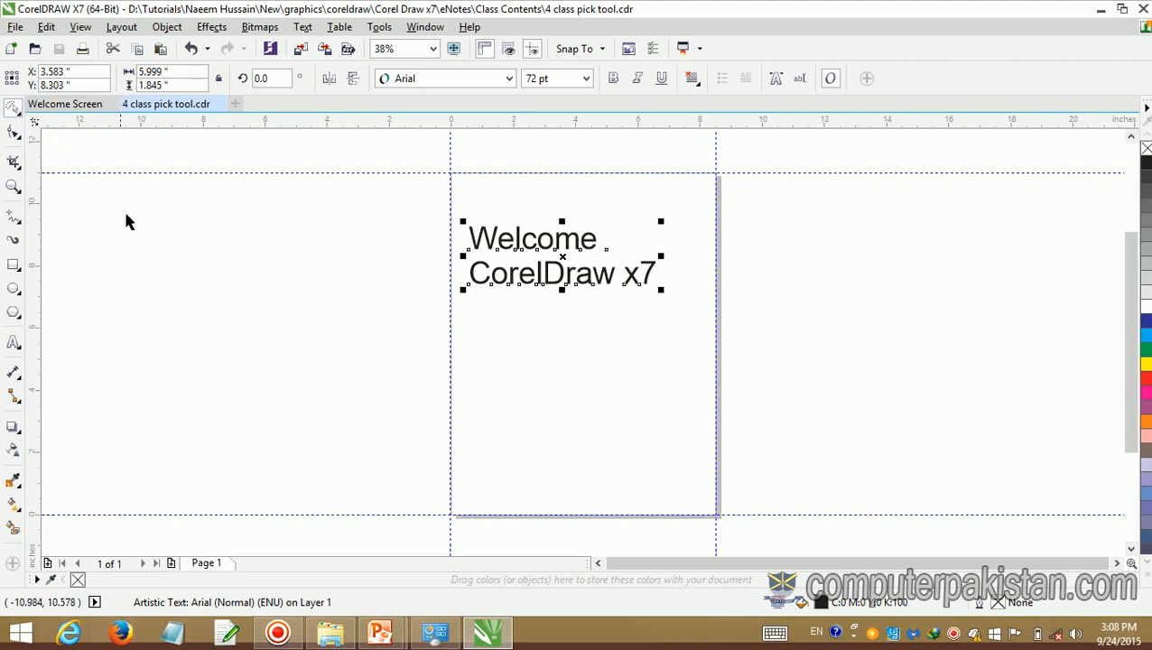
{"action": "left_click", "coordinate": [18, 120]}
{"action": "left_click", "coordinate": [56, 106]}
{"action": "left_click", "coordinate": [18, 135]}
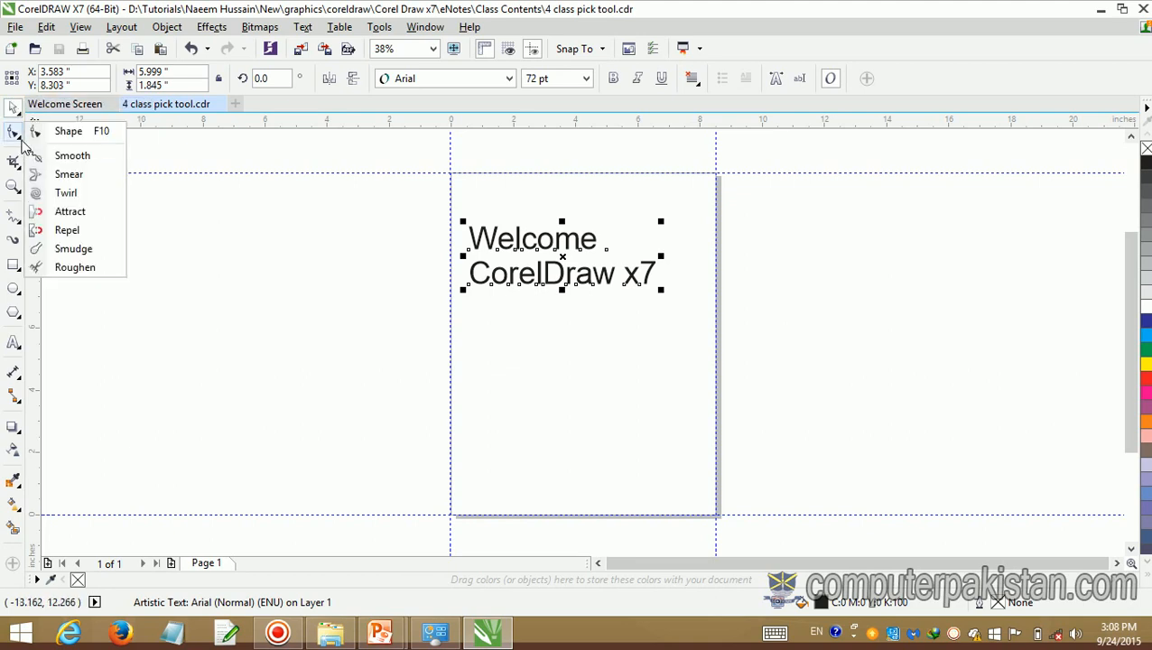
{"action": "left_click", "coordinate": [79, 156]}
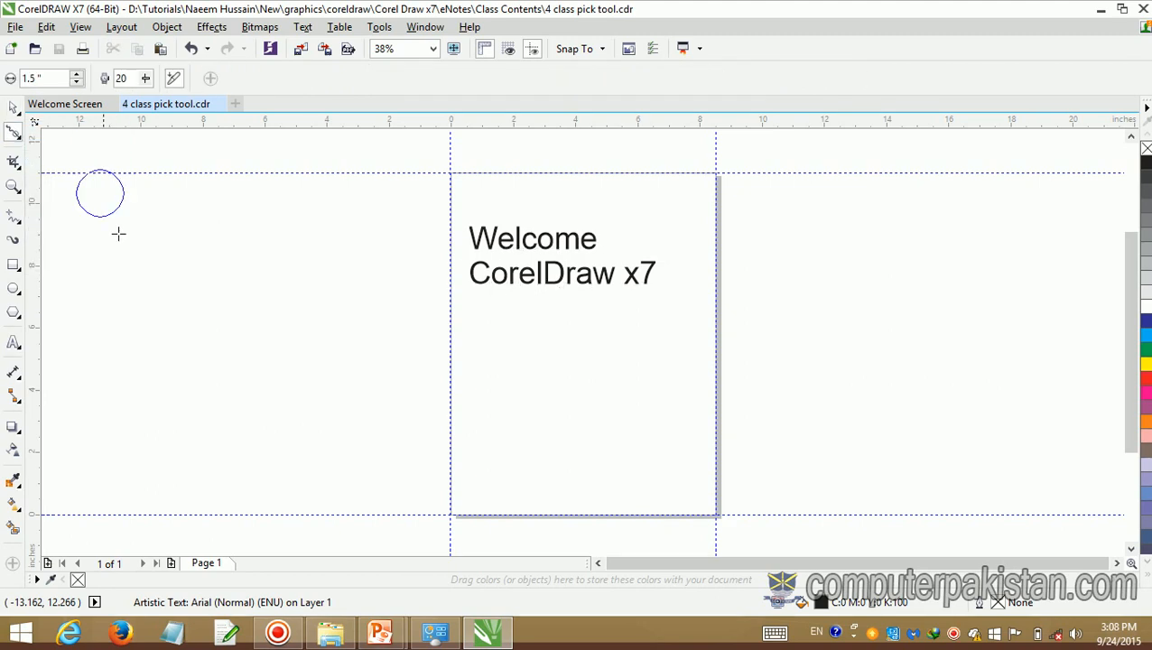
{"action": "left_click", "coordinate": [16, 110]}
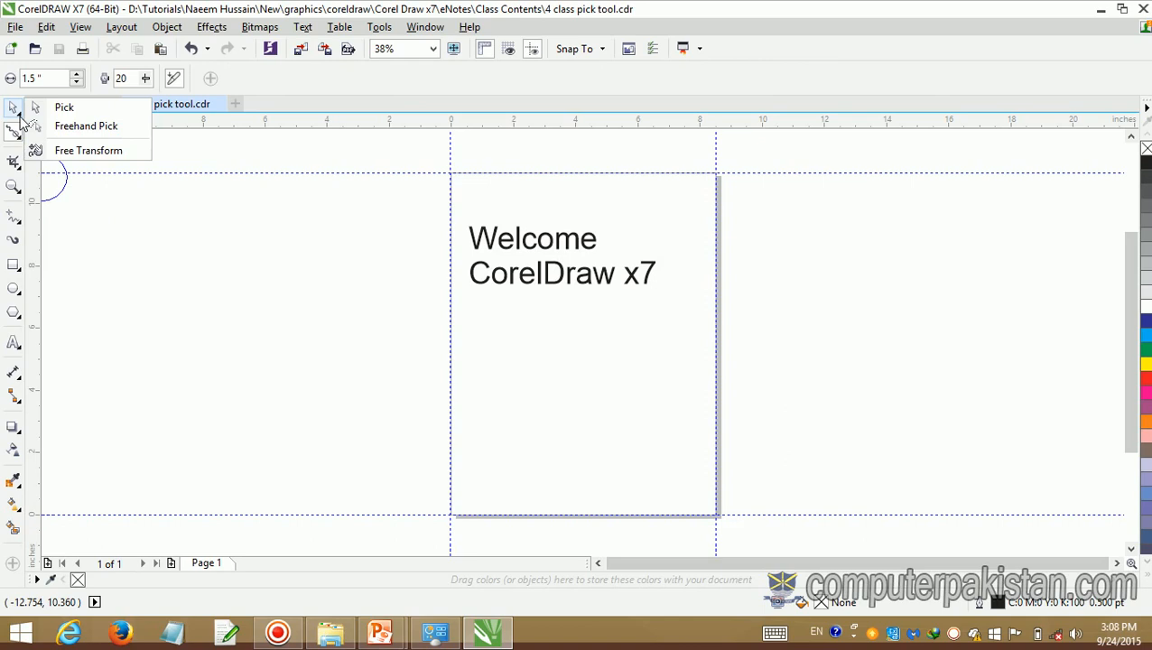
{"action": "left_click", "coordinate": [39, 108]}
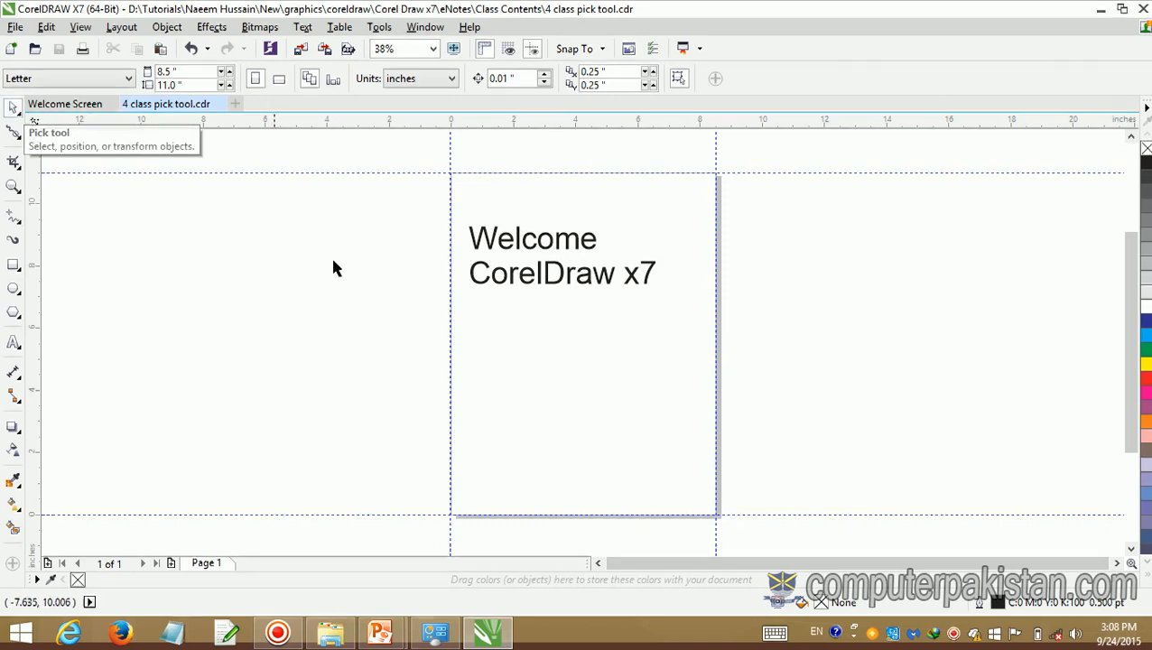
Step: Enlarge the welcome text proportionally to about 7.14 by 2.2 inches, and reduce it to about 6.54 by 2.01 inches
{"action": "left_click", "coordinate": [535, 281]}
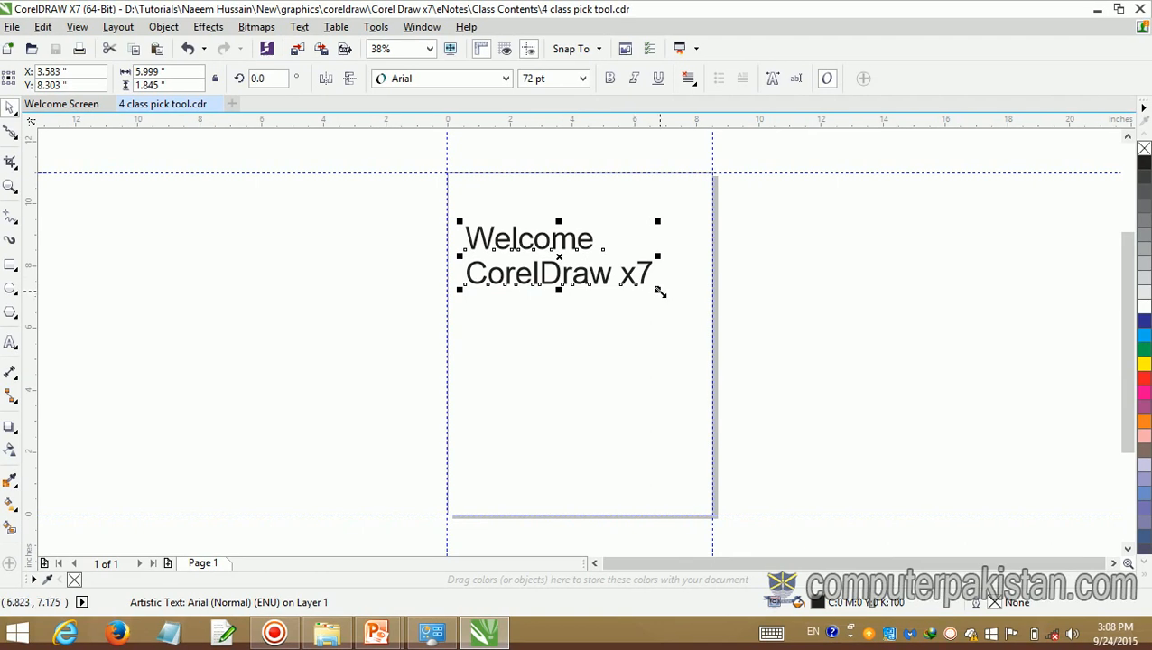
{"action": "left_click_drag", "start_coordinate": [660, 291], "coordinate": [693, 351]}
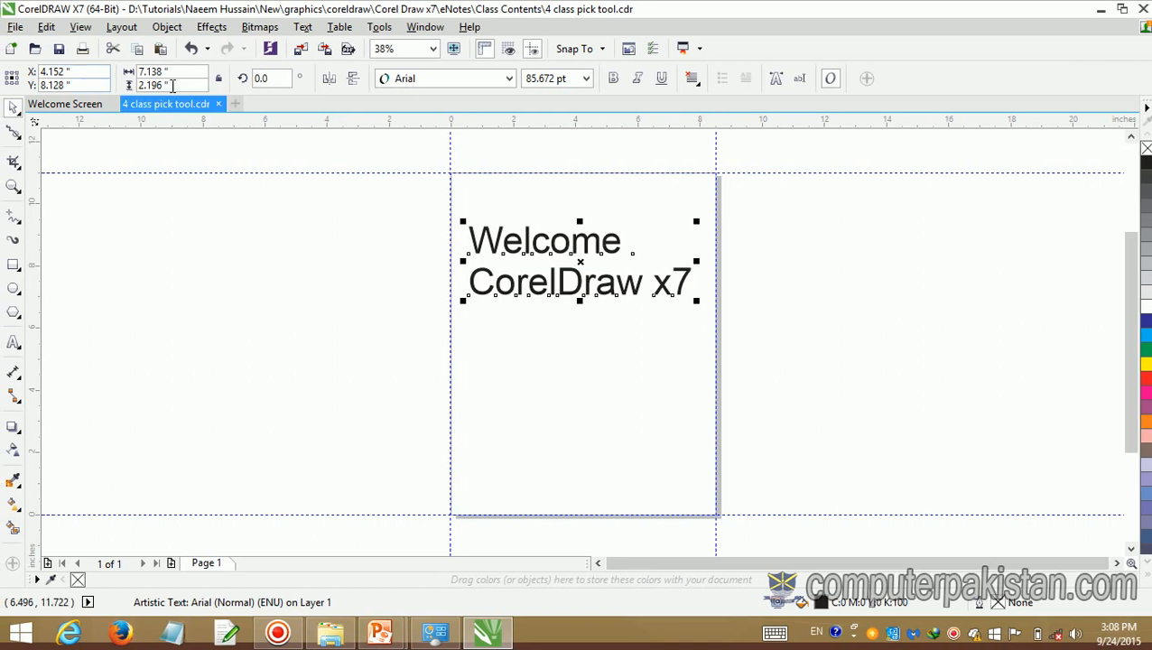
{"action": "left_click", "coordinate": [242, 79]}
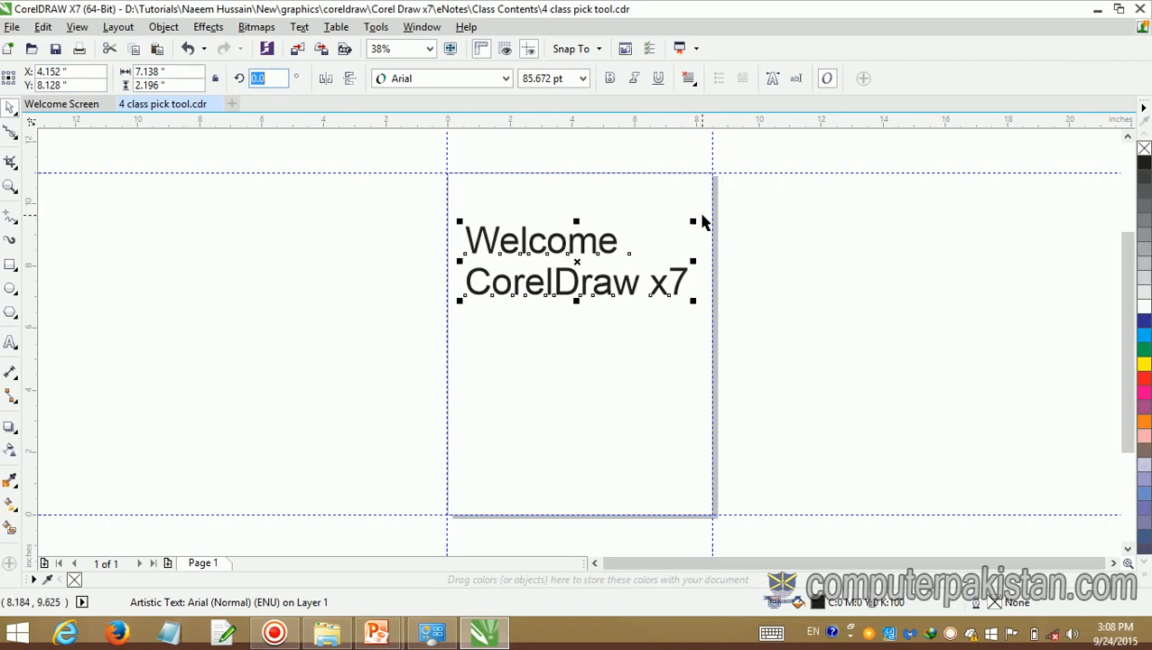
{"action": "left_click", "coordinate": [705, 219]}
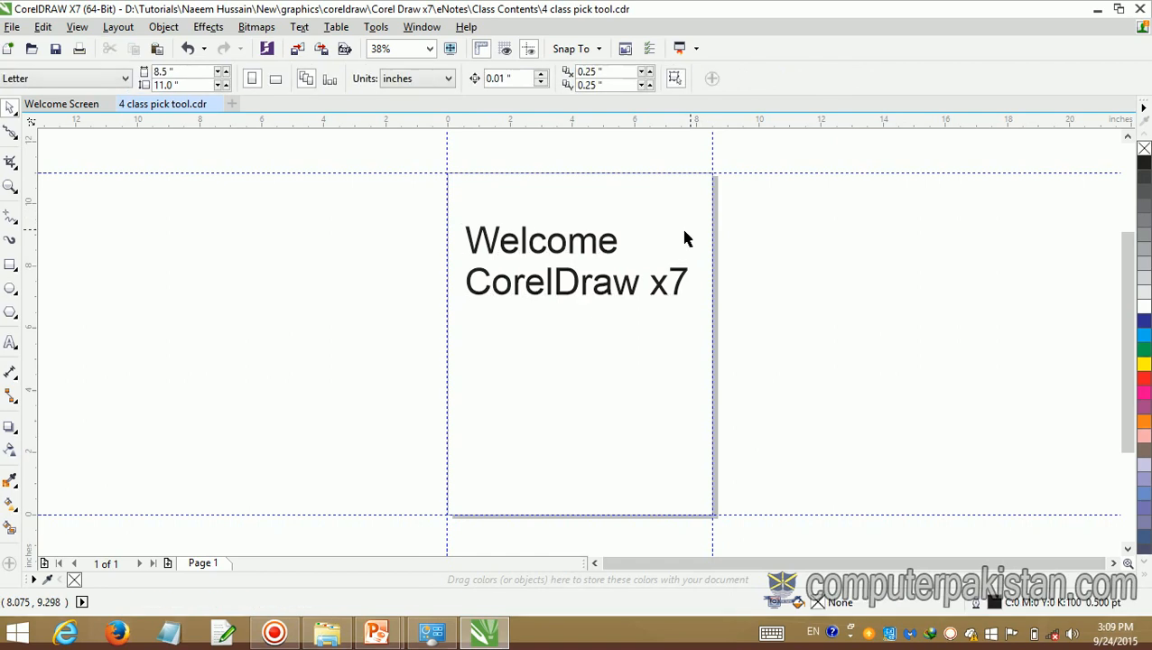
{"action": "left_click", "coordinate": [585, 242]}
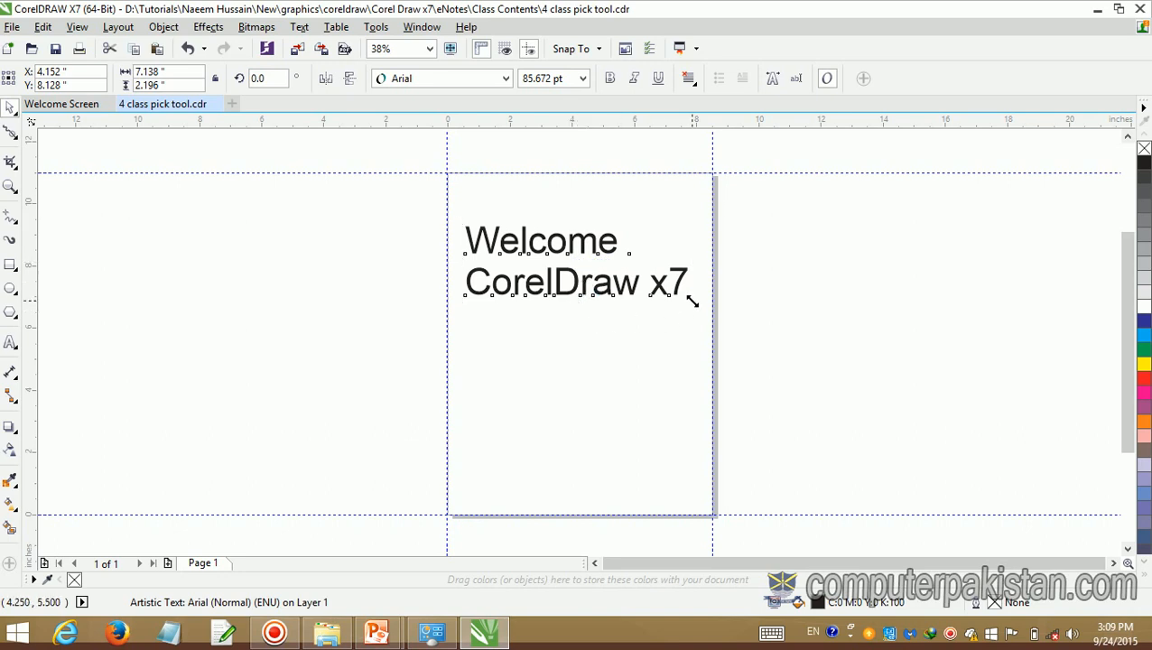
{"action": "left_click_drag", "start_coordinate": [694, 302], "coordinate": [673, 368]}
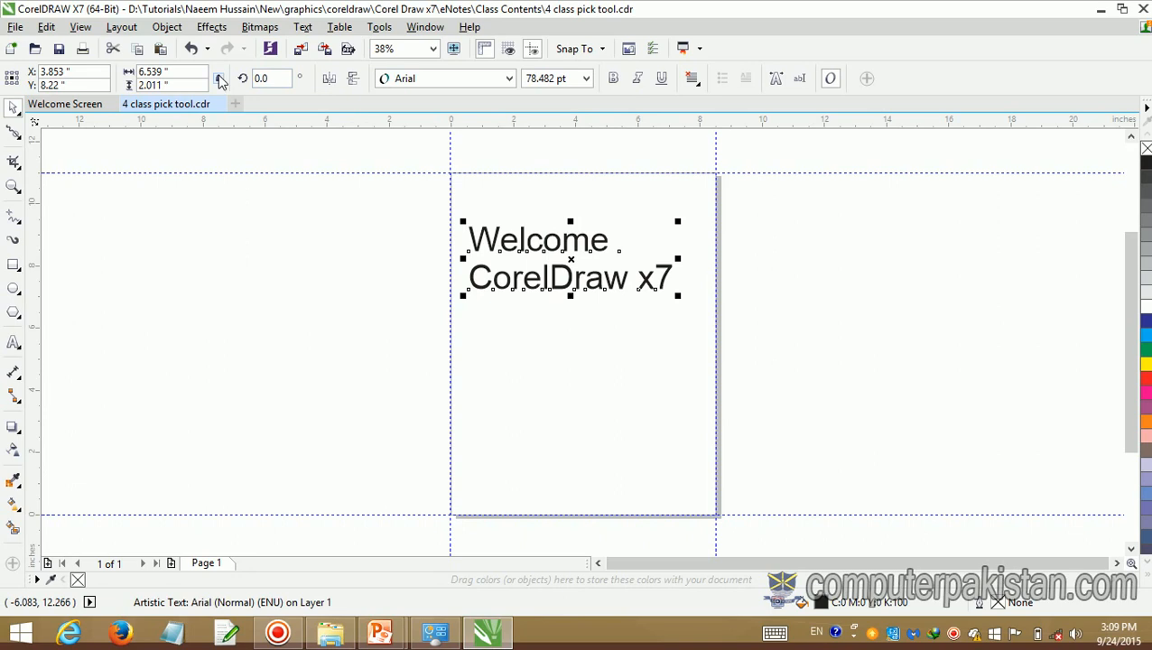
{"action": "left_click", "coordinate": [590, 275]}
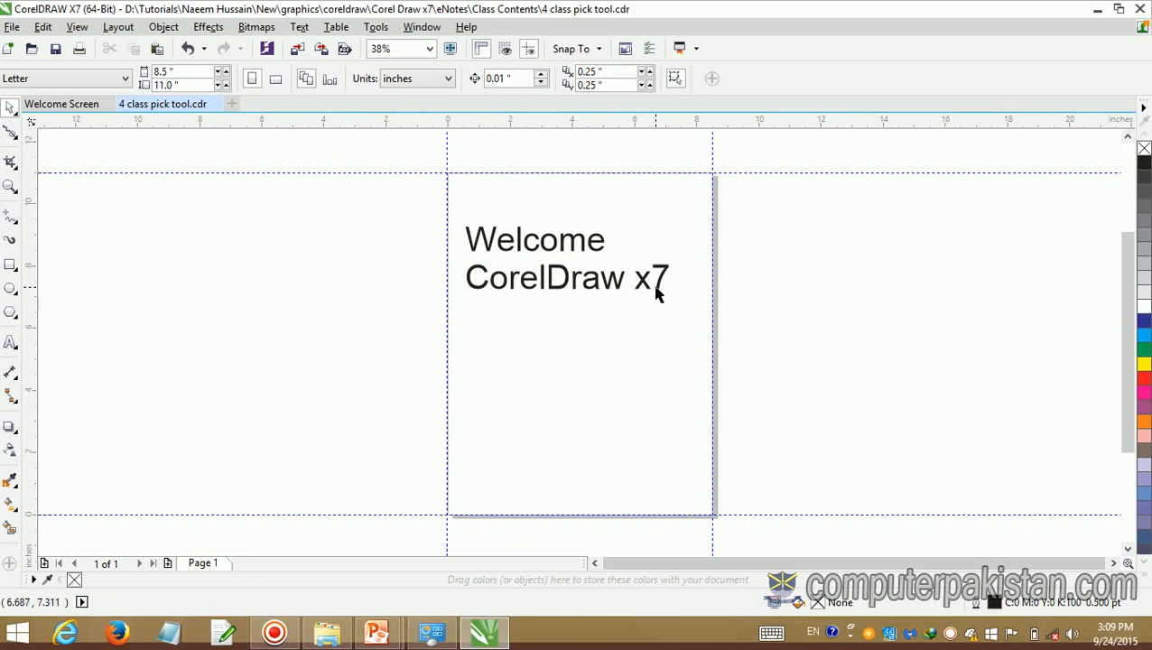
Step: Move the welcome text's centre to about X 4.75, Y 7.68 inches, and scale it proportionally to about 4.61 by 1.42 inches
{"action": "left_click_drag", "start_coordinate": [658, 291], "coordinate": [681, 302]}
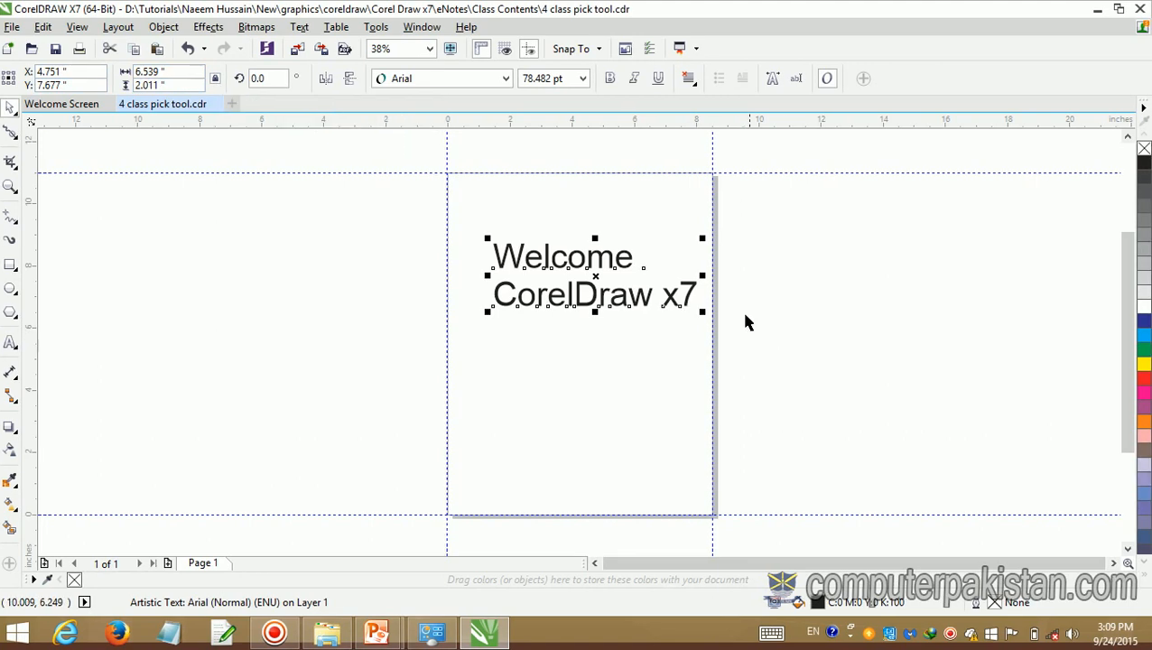
{"action": "mouse_move", "coordinate": [702, 311]}
{"action": "left_mouse_down"}
{"action": "mouse_move", "coordinate": [738, 344]}
{"action": "mouse_move", "coordinate": [684, 309]}
{"action": "mouse_move", "coordinate": [697, 318]}
{"action": "left_mouse_up"}
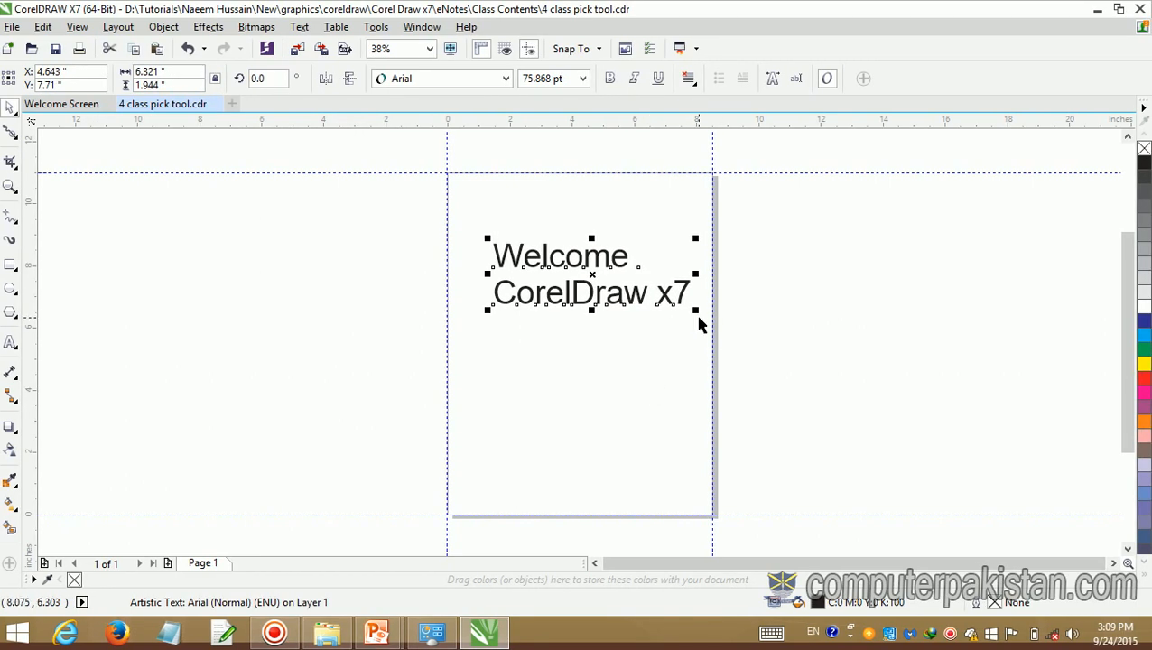
{"action": "left_click_drag", "start_coordinate": [694, 310], "coordinate": [581, 395]}
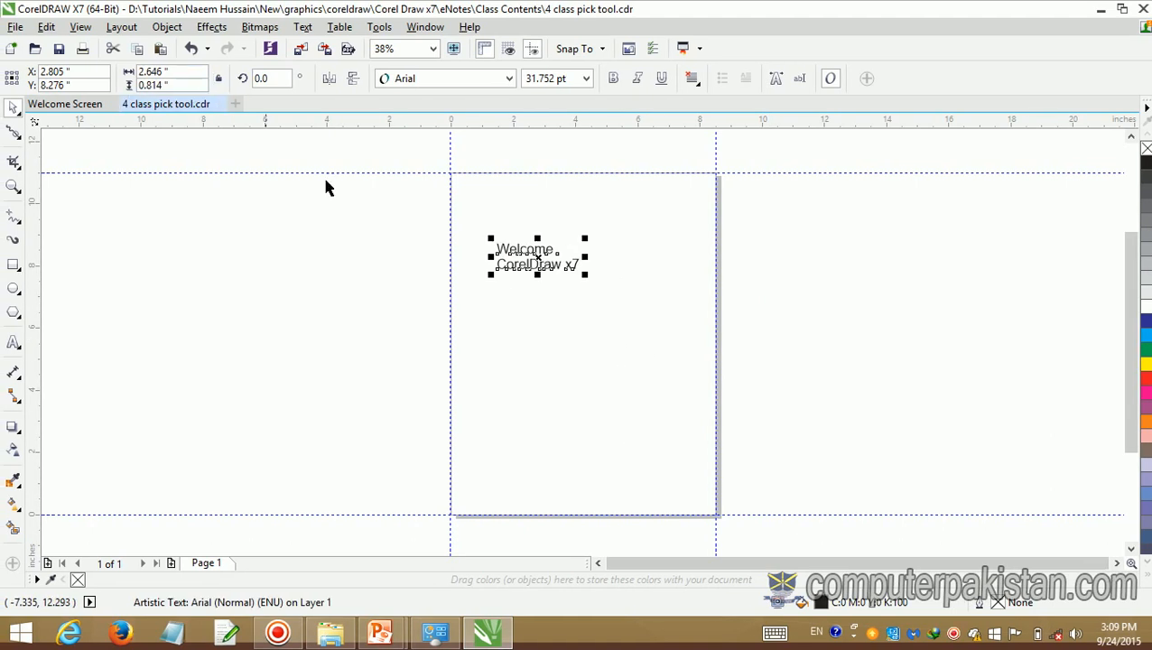
{"action": "left_click_drag", "start_coordinate": [585, 278], "coordinate": [631, 364]}
{"action": "left_click_drag", "start_coordinate": [642, 393], "coordinate": [642, 393]}
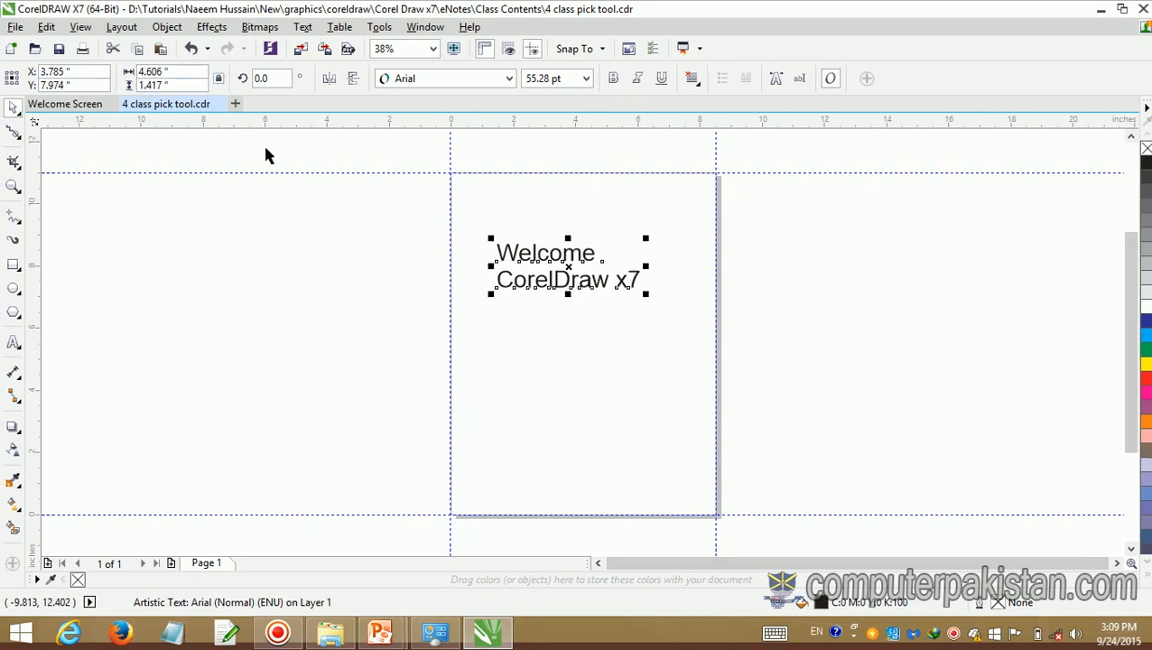
Step: Stretch the welcome text vertically to about 4.69 inches high, and resize it to about 5.91 by 3.01 inches
{"action": "left_click_drag", "start_coordinate": [568, 291], "coordinate": [564, 393]}
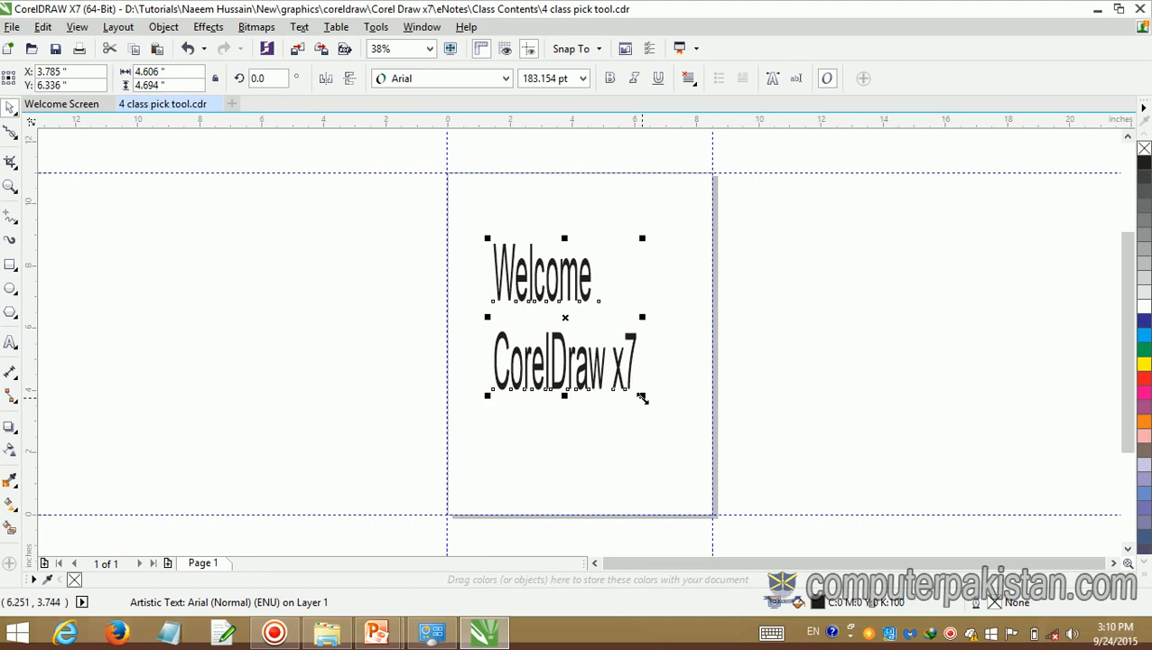
{"action": "left_click_drag", "start_coordinate": [644, 396], "coordinate": [650, 344]}
{"action": "left_click_drag", "start_coordinate": [592, 291], "coordinate": [676, 312]}
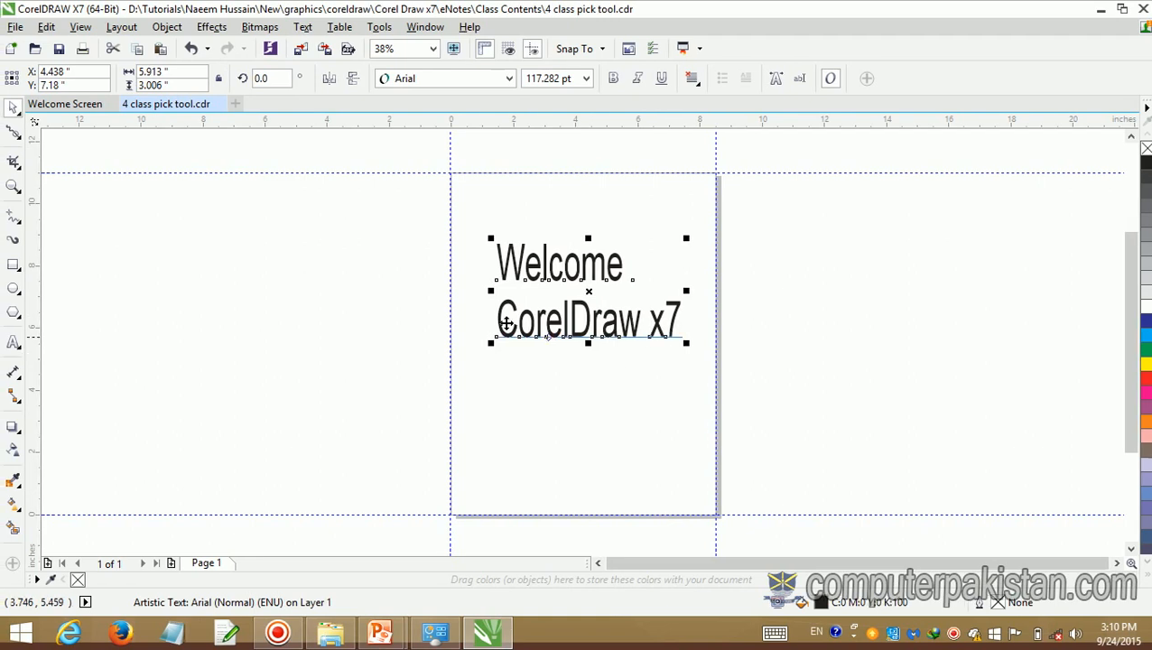
Step: With Freehand Pick, rotate the welcome text to about 338.9° and skew it horizontally to about 7.21 inches wide
{"action": "left_click", "coordinate": [19, 114]}
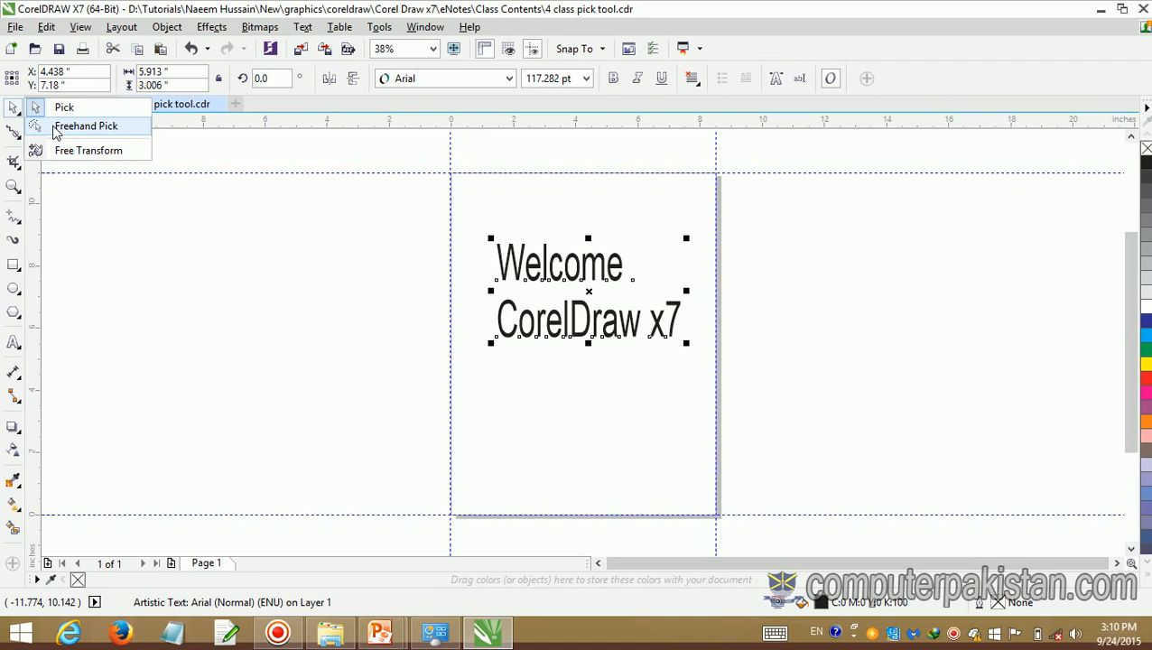
{"action": "left_click", "coordinate": [56, 127]}
{"action": "left_click", "coordinate": [600, 316]}
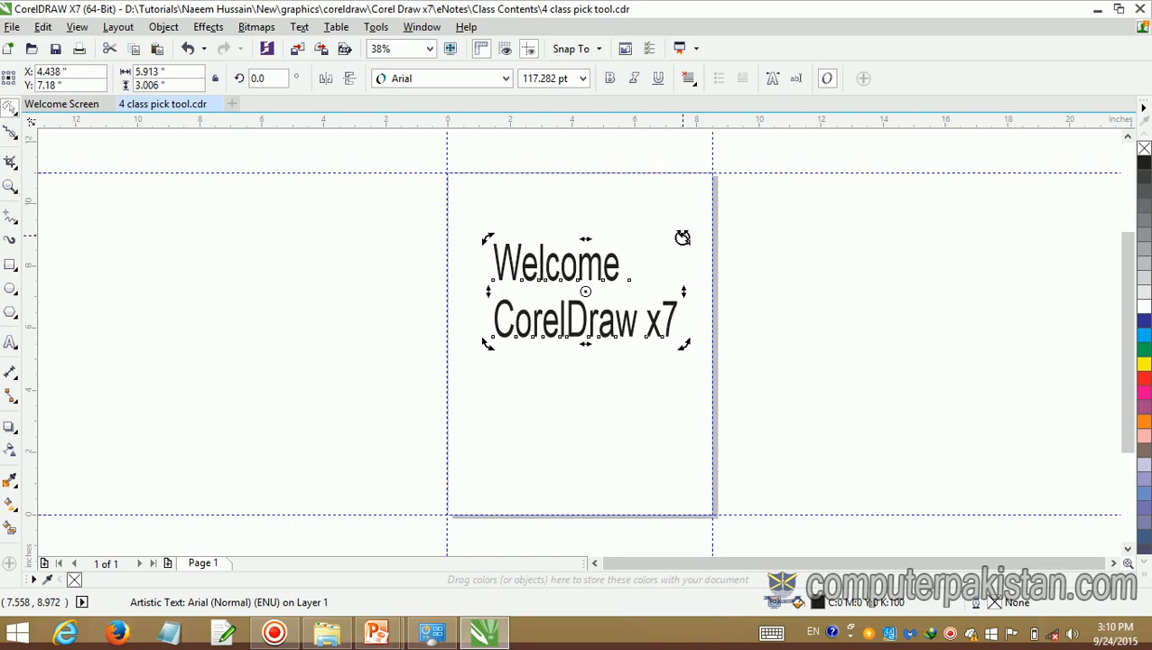
{"action": "left_click_drag", "start_coordinate": [683, 237], "coordinate": [693, 275]}
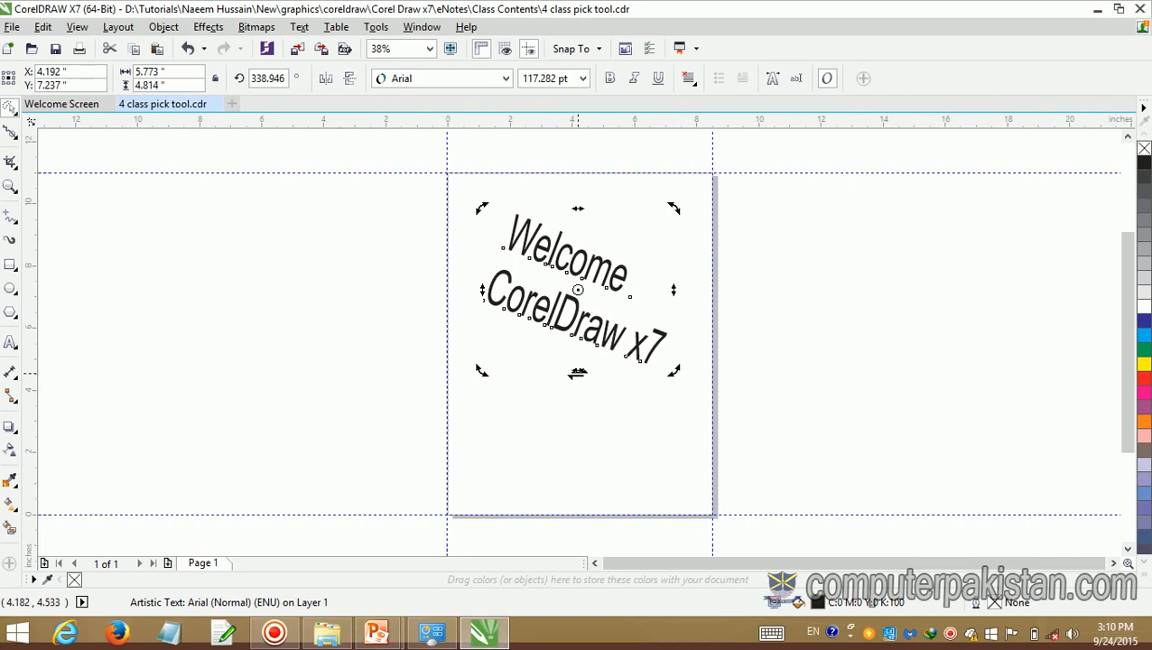
{"action": "left_click_drag", "start_coordinate": [578, 372], "coordinate": [670, 368]}
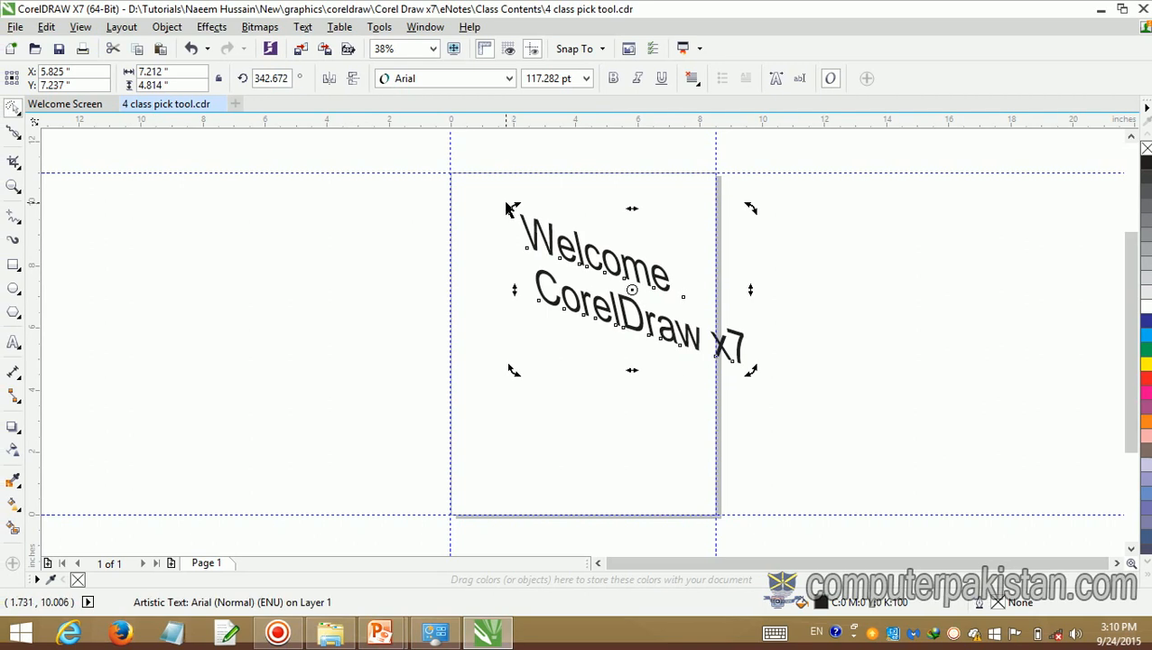
Step: Rotate the welcome text back towards level, and skew it horizontally to about 356.8° and 7.22 inches wide
{"action": "left_click_drag", "start_coordinate": [511, 207], "coordinate": [491, 240]}
{"action": "left_click_drag", "start_coordinate": [623, 345], "coordinate": [575, 336]}
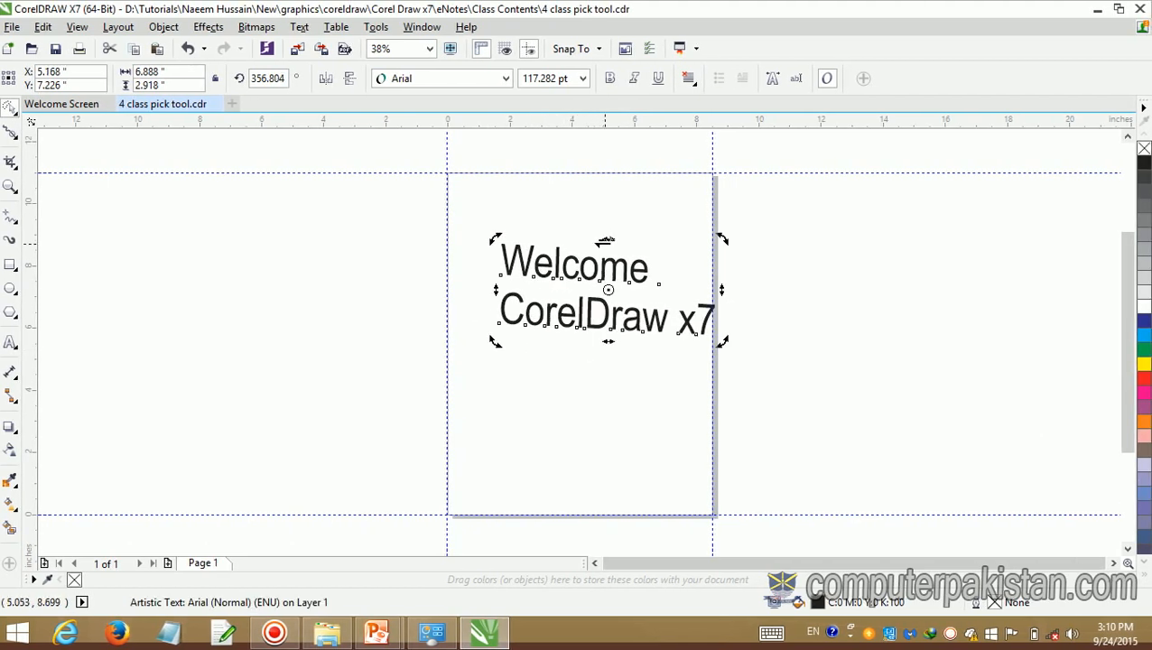
{"action": "left_click_drag", "start_coordinate": [605, 241], "coordinate": [591, 240]}
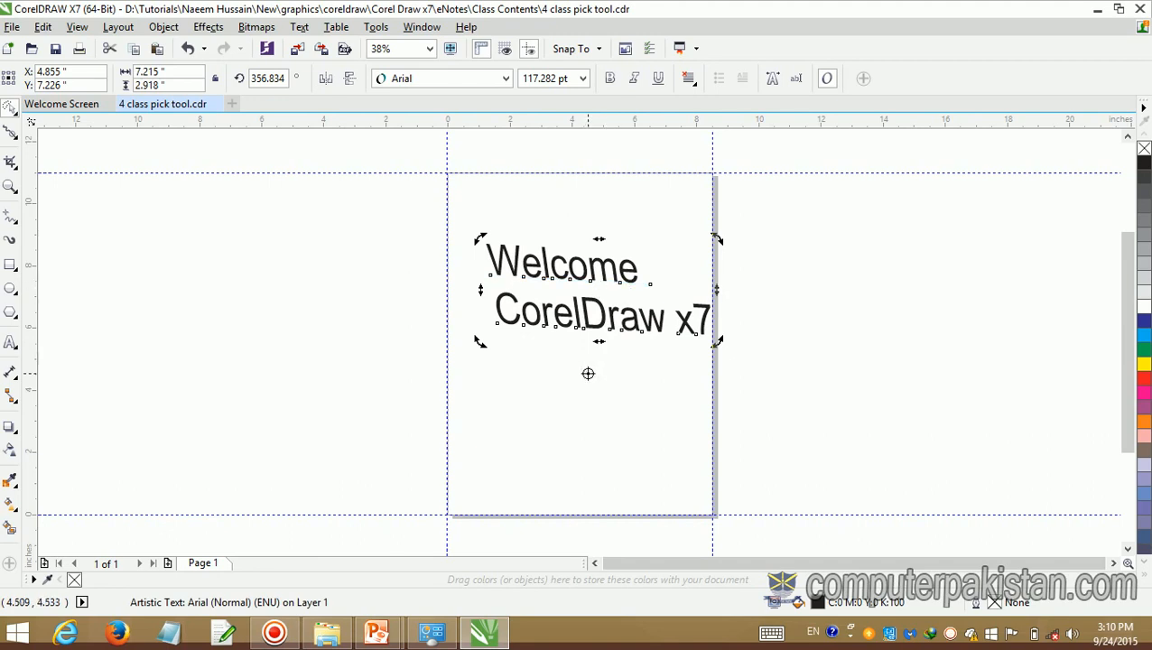
Step: Undo the last change, and straighten the welcome text to about 359.4° and 6.95 inches wide by rotating and skewing it
{"action": "key", "text": "ctrl+z"}
{"action": "left_click_drag", "start_coordinate": [715, 239], "coordinate": [707, 238]}
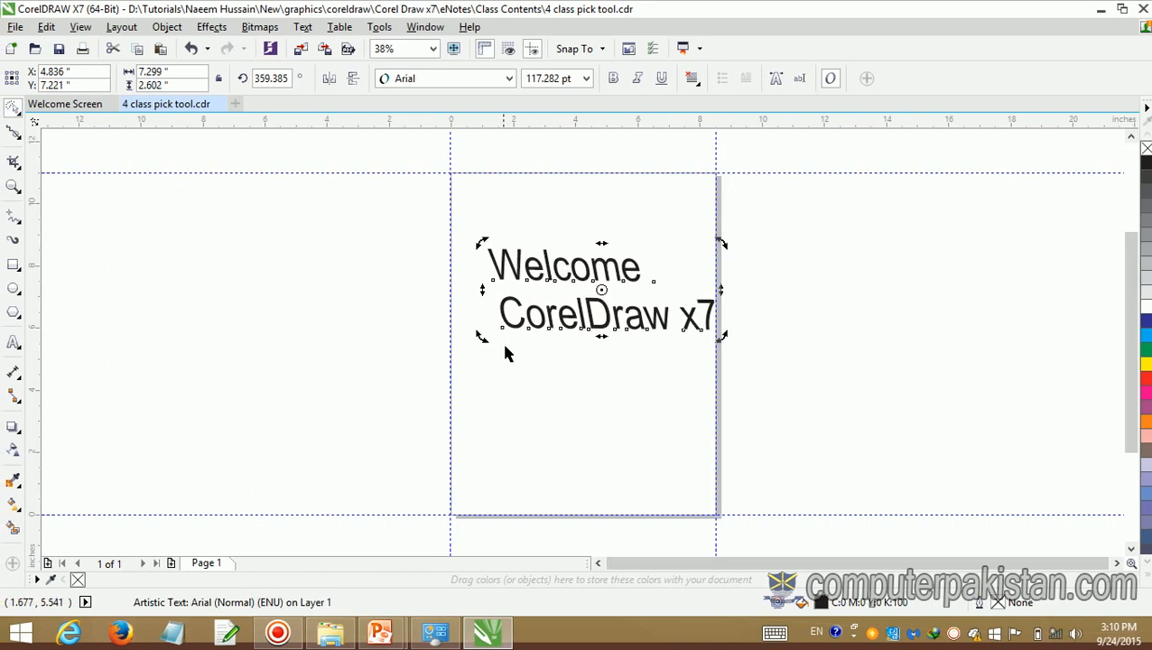
{"action": "left_click_drag", "start_coordinate": [597, 339], "coordinate": [581, 347]}
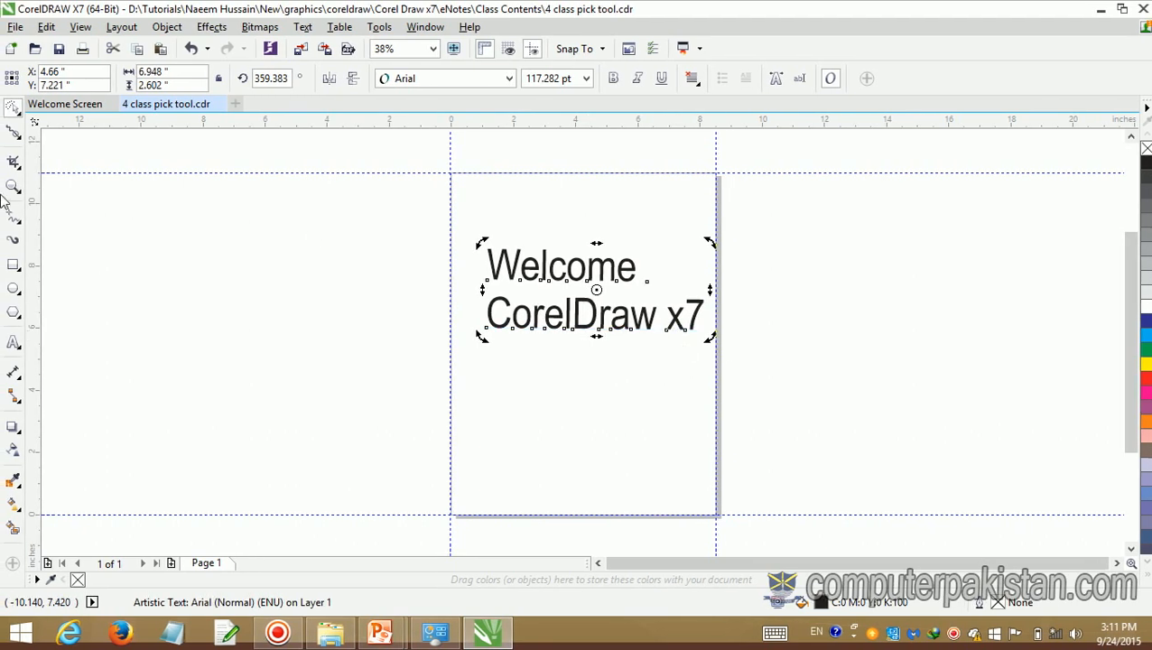
Step: With the Pick tool, move the welcome text up to about Y 9.01 inches and set its X position to 5.816 inches
{"action": "left_click", "coordinate": [21, 119]}
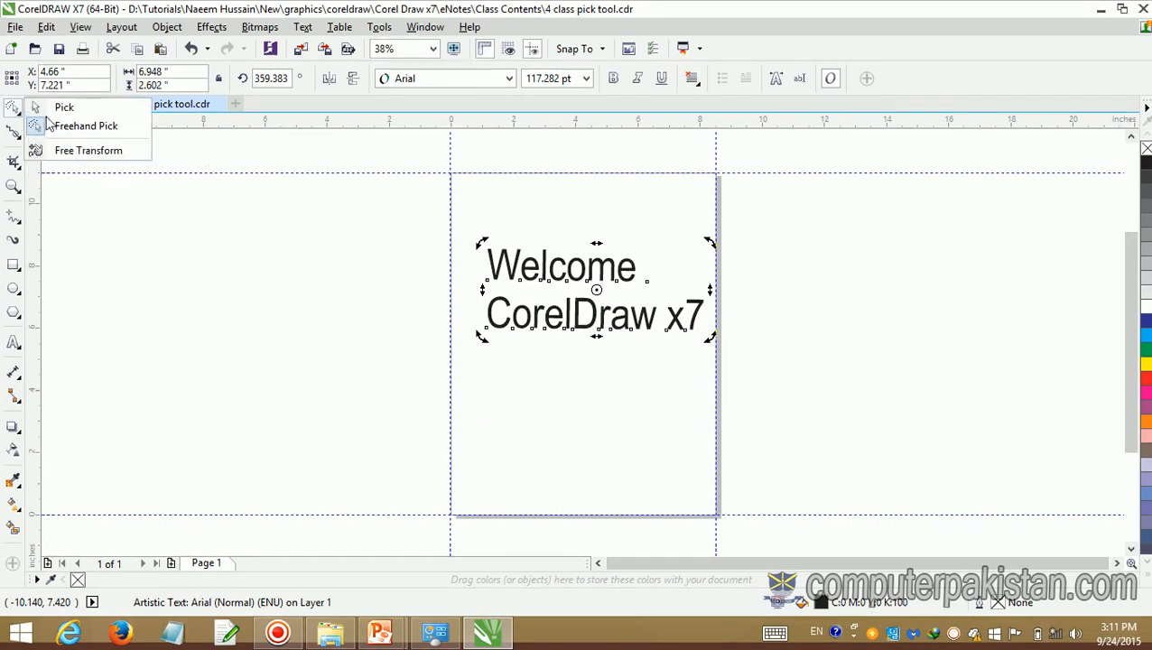
{"action": "left_click", "coordinate": [54, 108]}
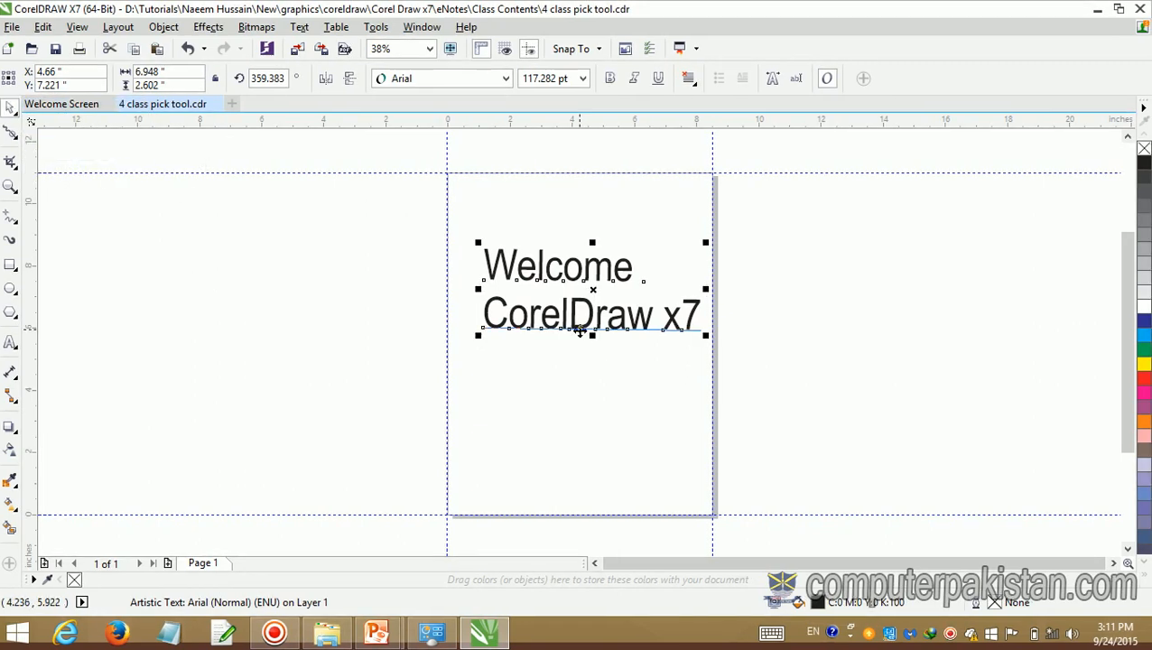
{"action": "left_click_drag", "start_coordinate": [579, 323], "coordinate": [557, 274]}
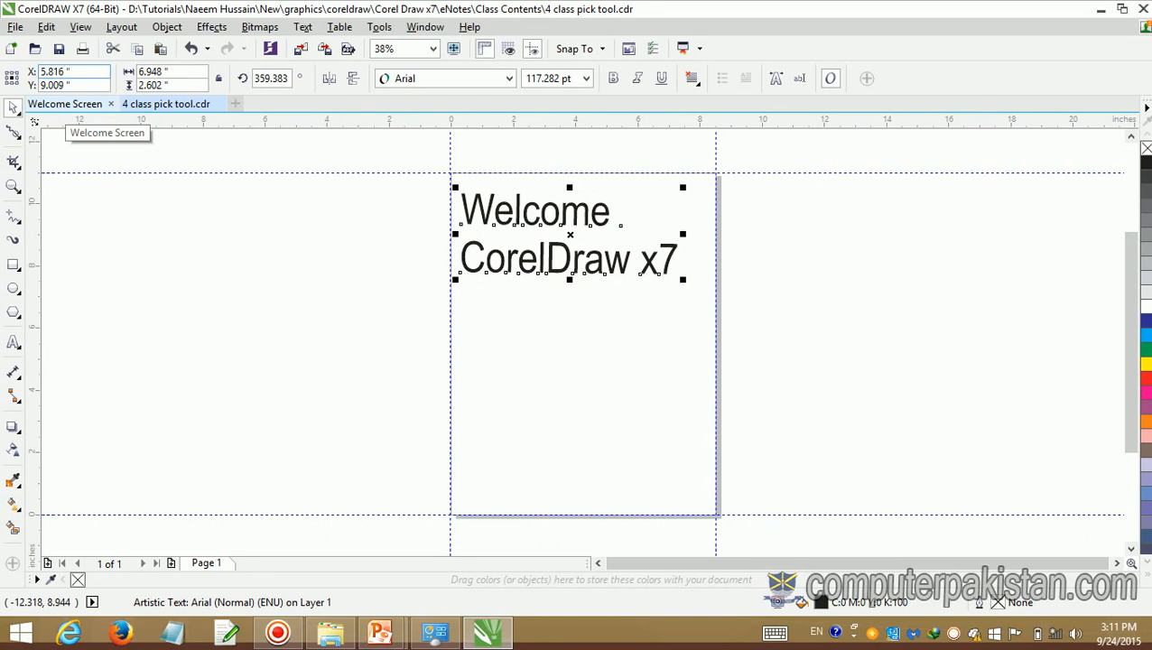
{"action": "left_click", "coordinate": [505, 340]}
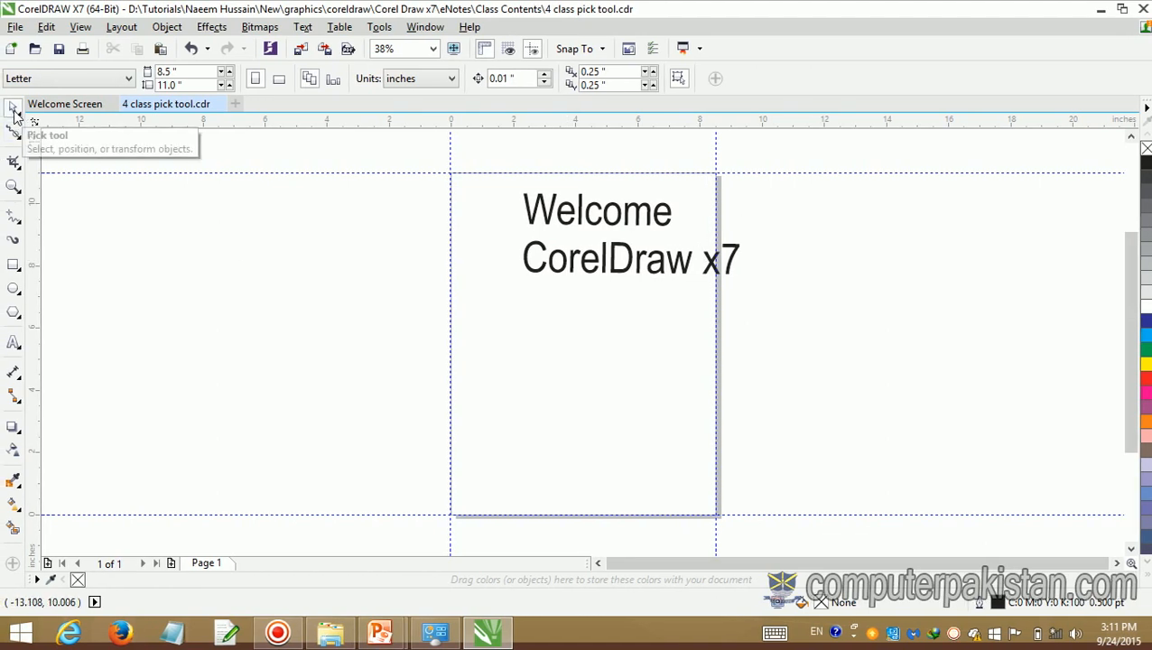
Step: Select the welcome text and set its width to 9.948 inches and its height to 4.602 inches
{"action": "left_click", "coordinate": [604, 259]}
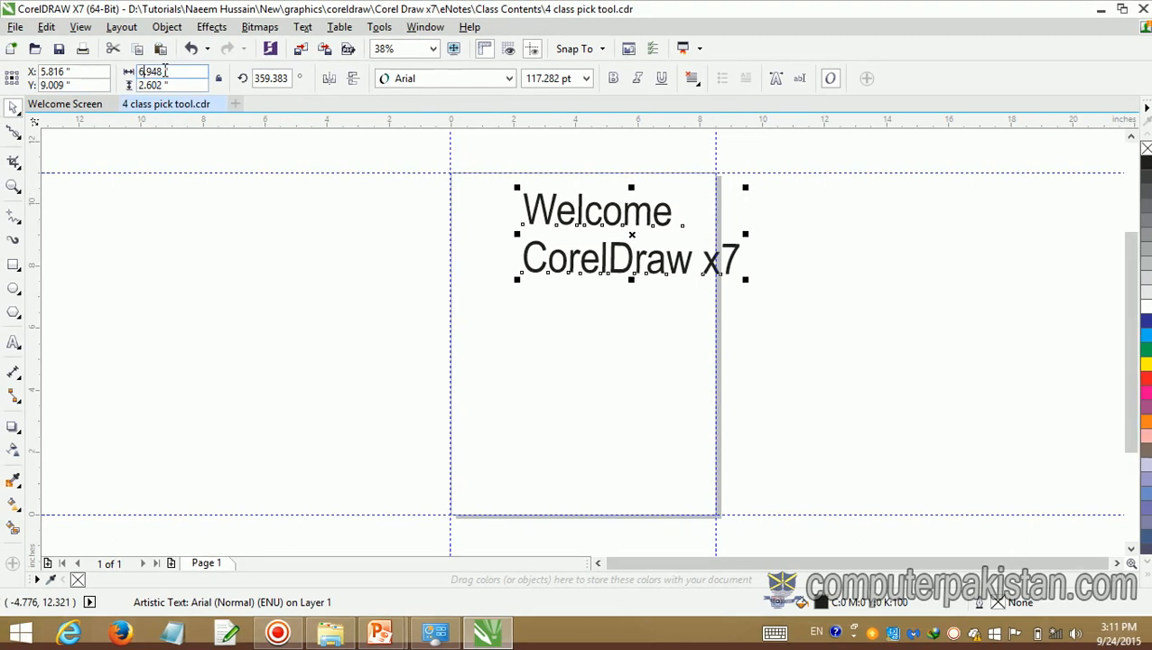
{"action": "key", "text": "BackSpace"}
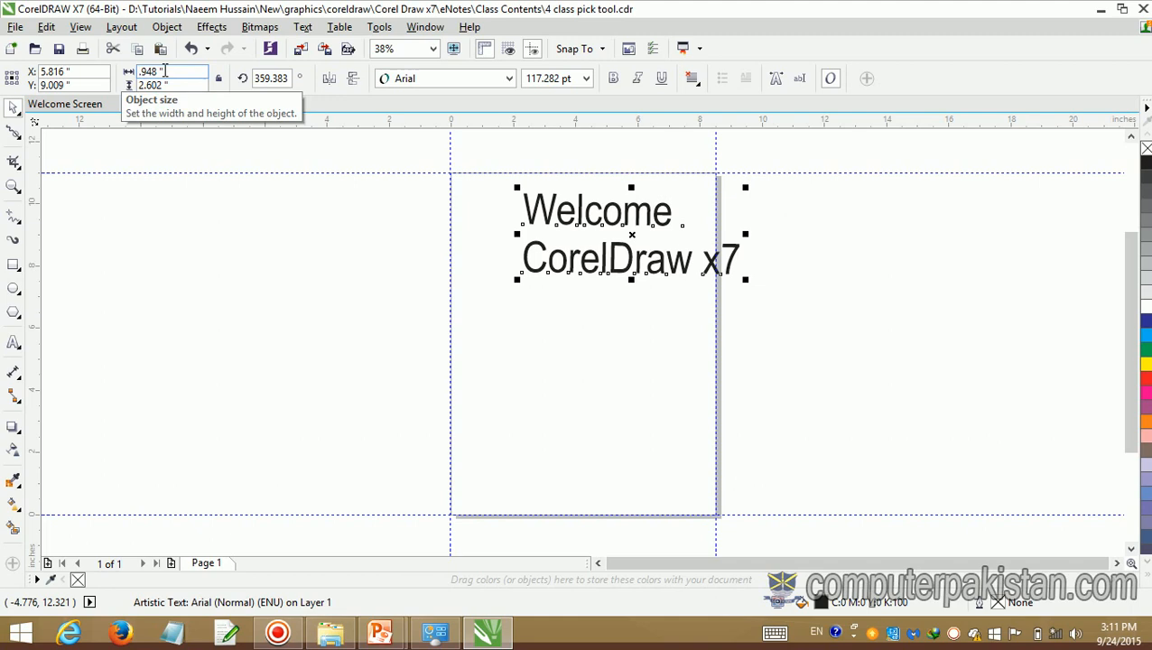
{"action": "type", "text": "9"}
{"action": "key", "text": "Return"}
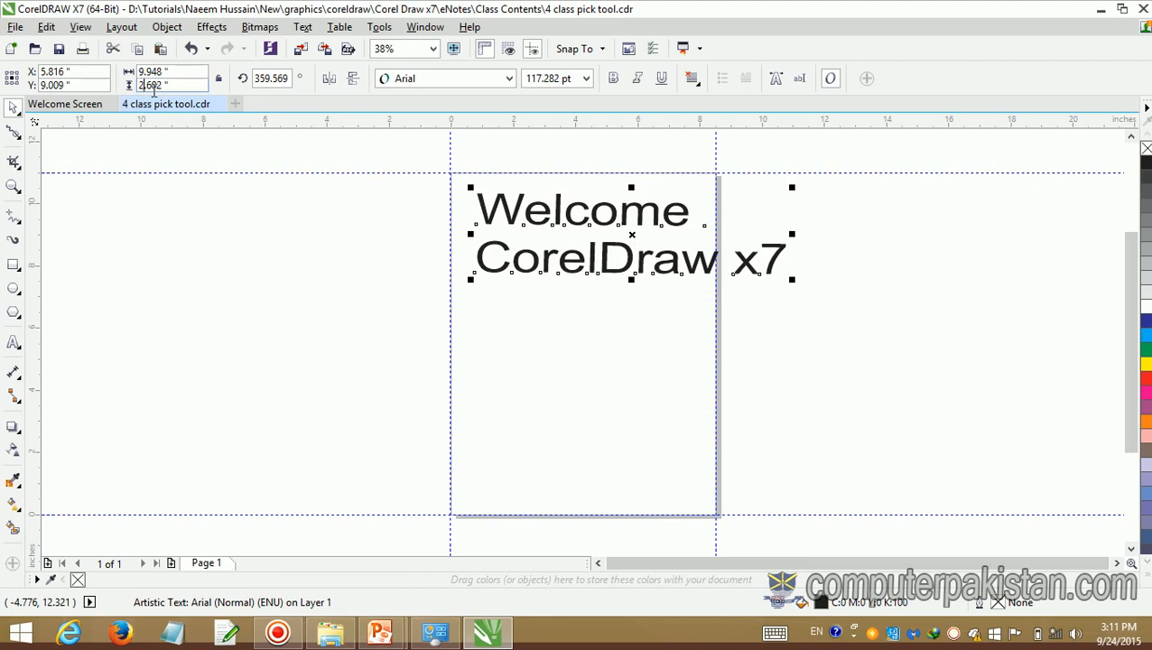
{"action": "key", "text": "BackSpace"}
{"action": "type", "text": "4"}
{"action": "key", "text": "Return"}
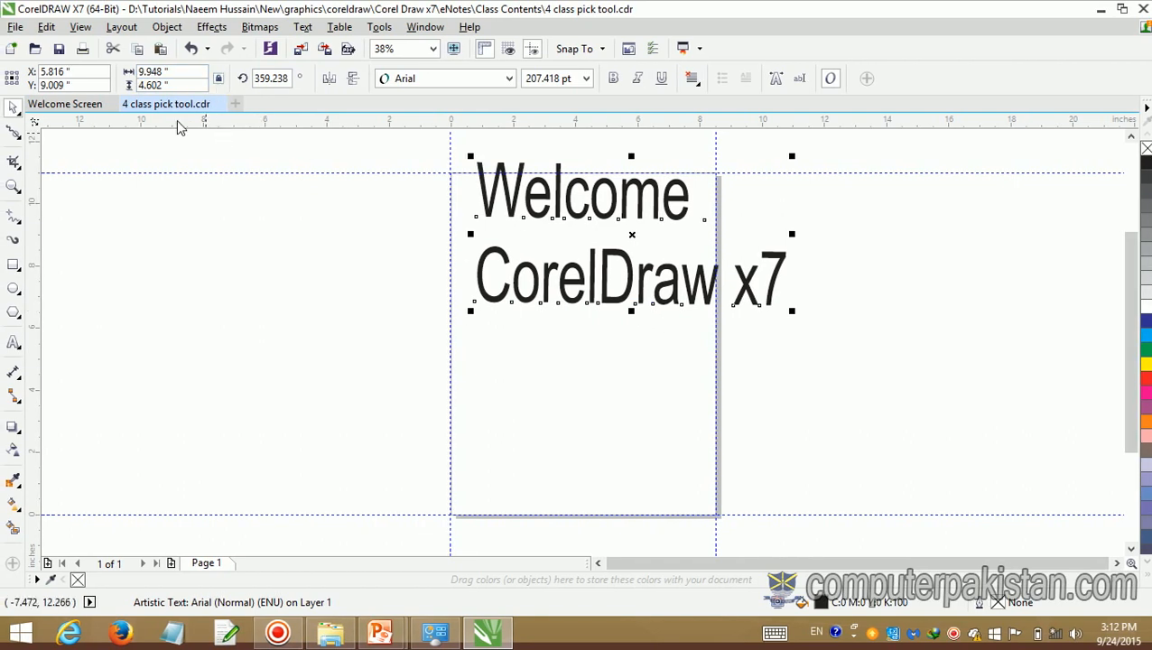
Step: Try a width of 70.948 inches for the welcome text with the size ratio locked
{"action": "left_click", "coordinate": [144, 73]}
{"action": "key", "text": "BackSpace"}
{"action": "key", "text": "BackSpace"}
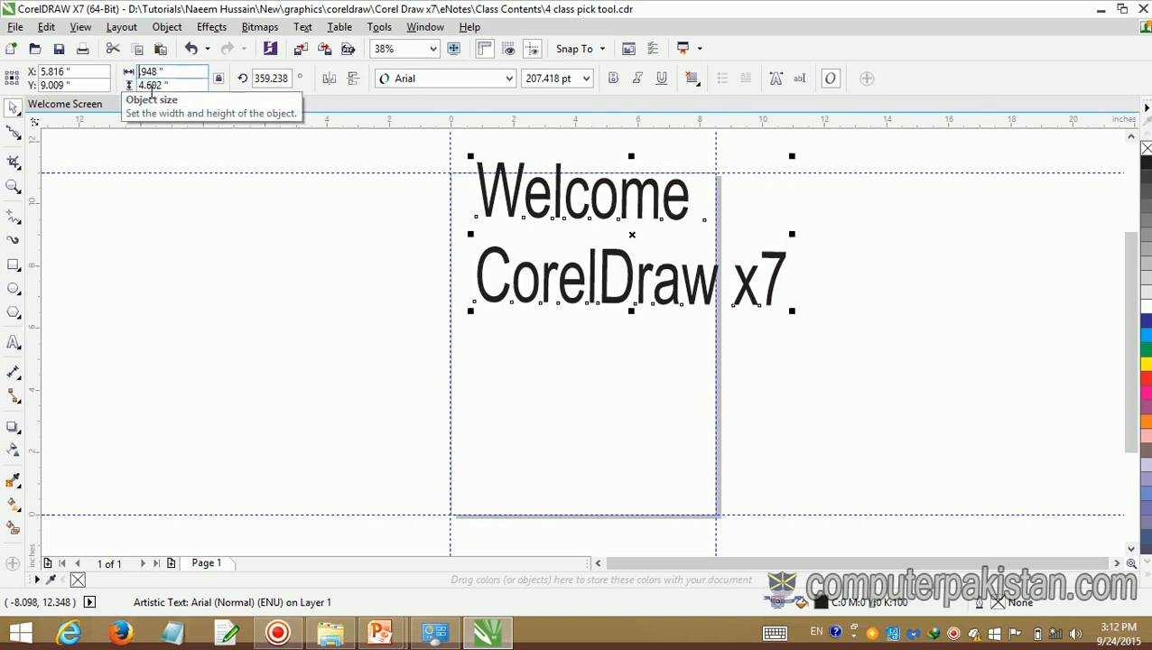
{"action": "type", "text": "70."}
{"action": "key", "text": "Return"}
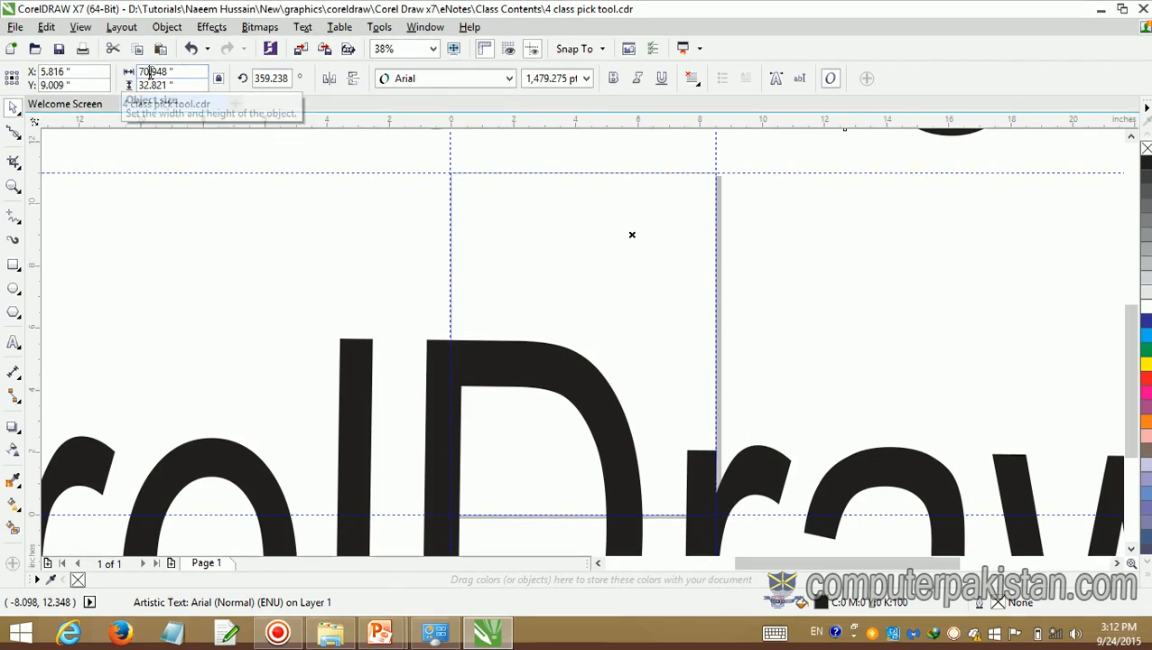
Step: Set the welcome text's width to 8.948 inches, and scale it down proportionally to about 5.61 by 2.6 inches
{"action": "key", "text": "BackSpace"}
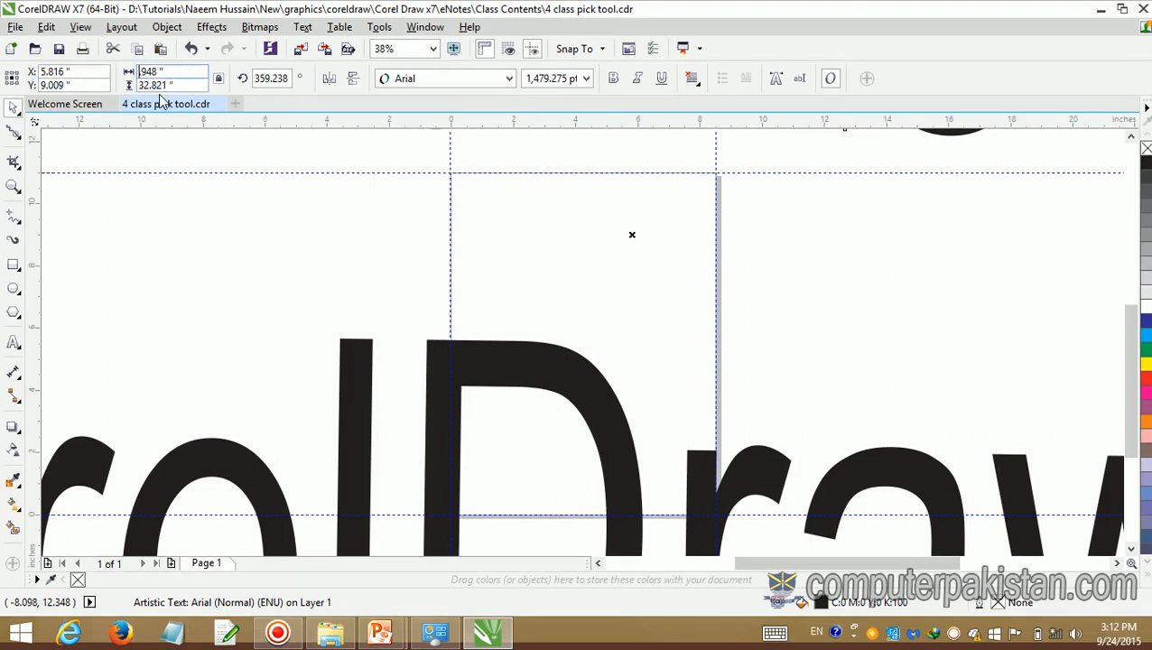
{"action": "type", "text": "8."}
{"action": "key", "text": "Return"}
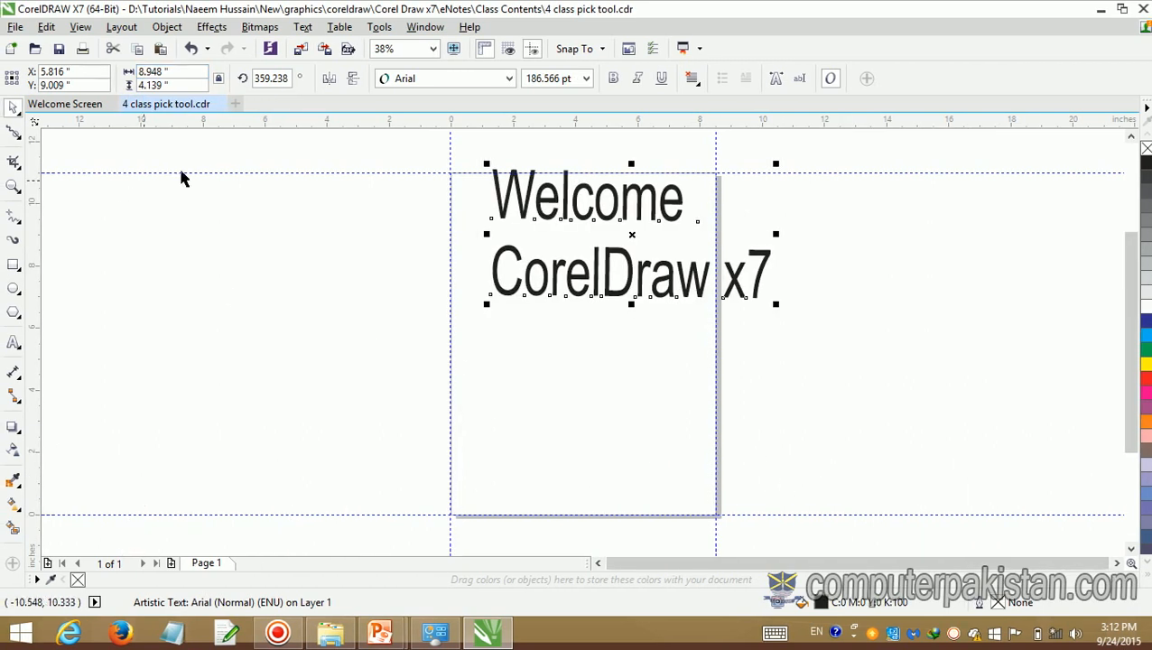
{"action": "left_click_drag", "start_coordinate": [773, 304], "coordinate": [681, 257]}
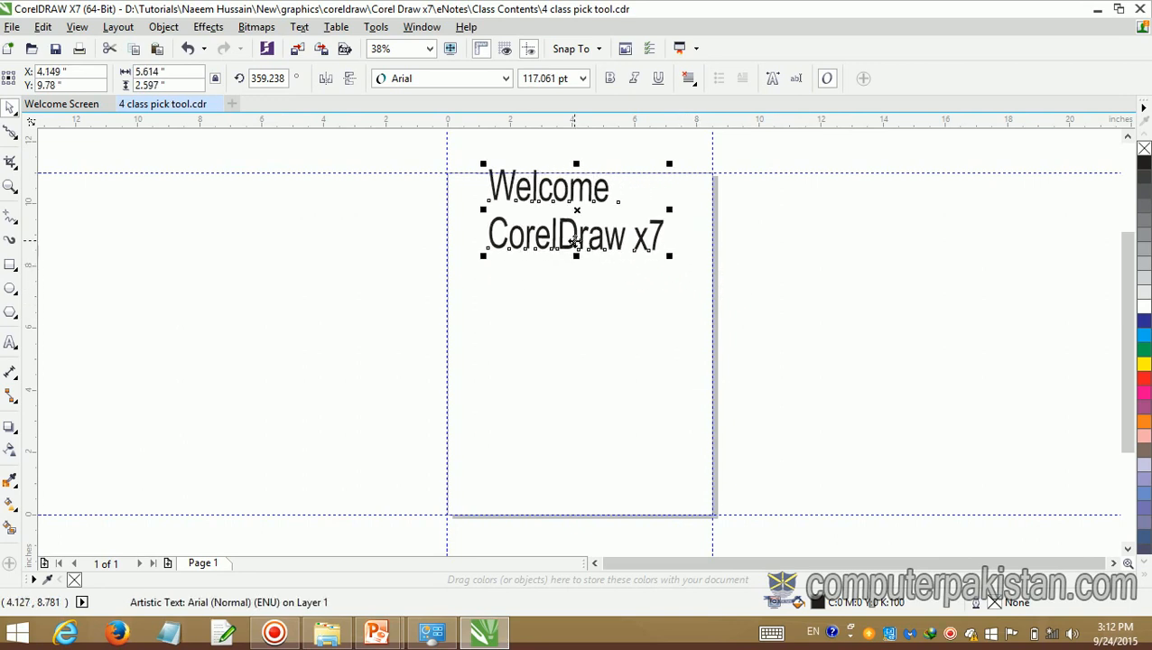
Step: Move the welcome text down to about X 3.96, Y 6.19 inches, and set its X position to 0.964 inches
{"action": "left_click_drag", "start_coordinate": [576, 209], "coordinate": [581, 352]}
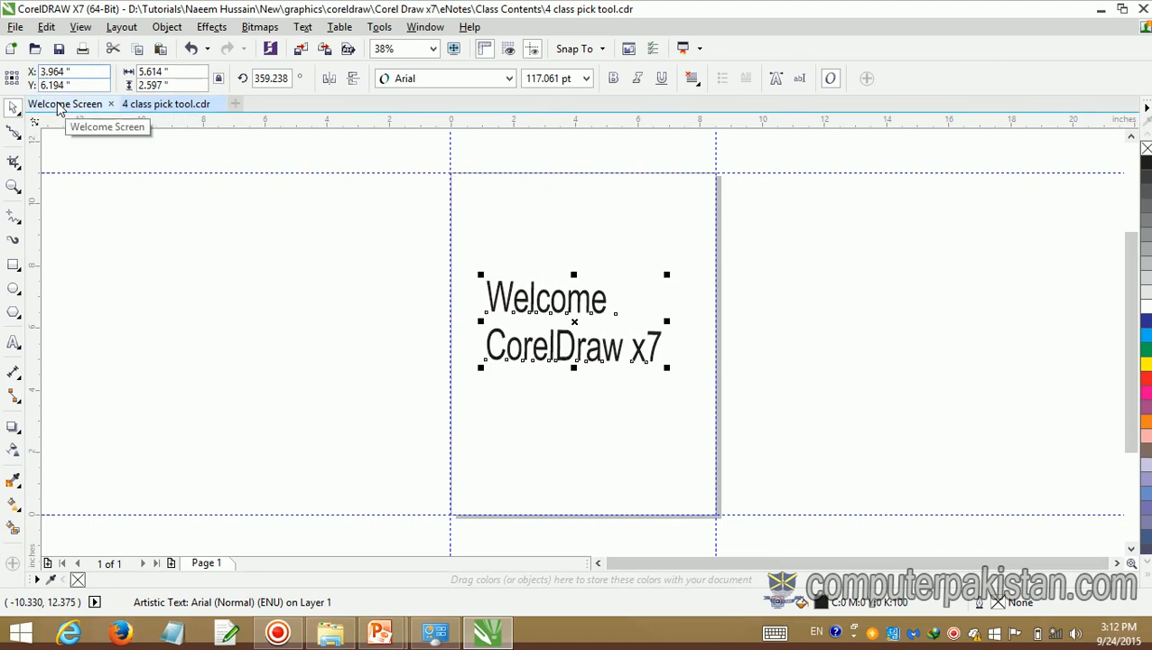
{"action": "key", "text": "Return"}
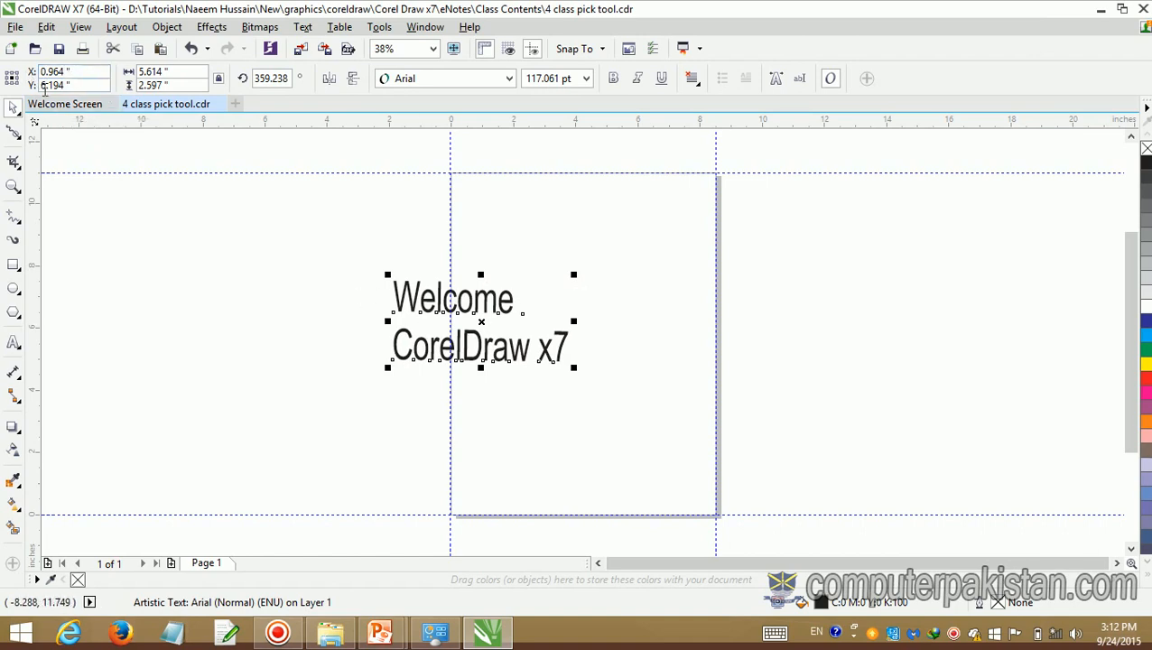
Step: Set the welcome text's position to X 3.964 and Y 0.194 inches, and raise its Y position to 2.194 inches
{"action": "key", "text": "BackSpace"}
{"action": "key", "text": "BackSpace"}
{"action": "key", "text": "Return"}
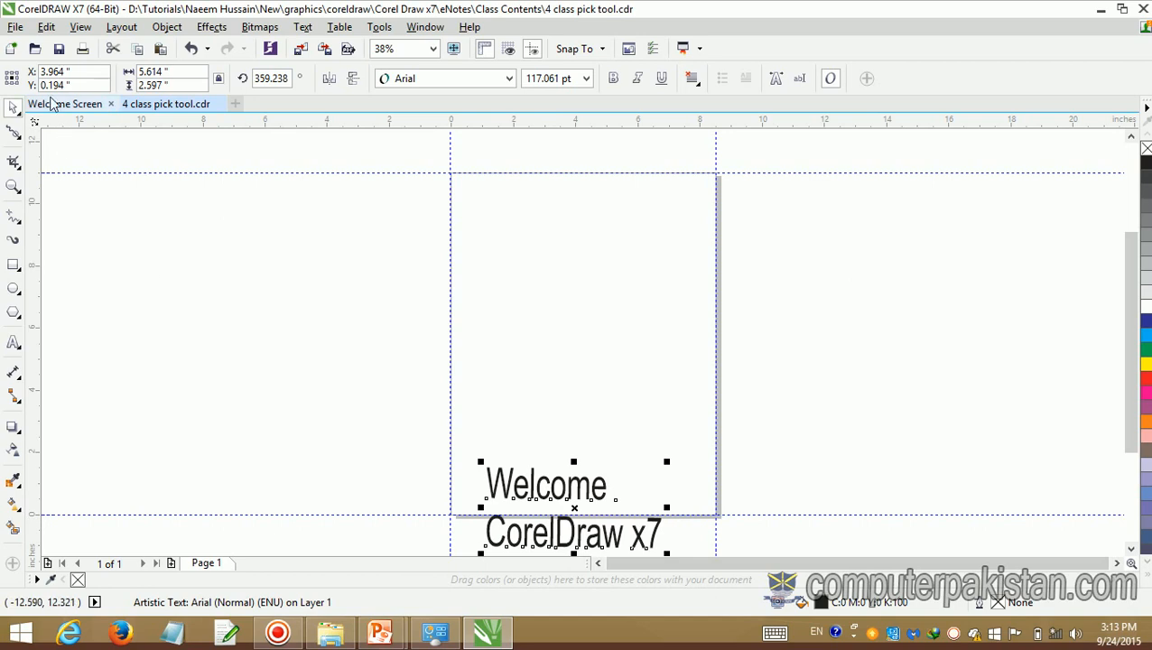
{"action": "left_click", "coordinate": [47, 83]}
{"action": "key", "text": "BackSpace"}
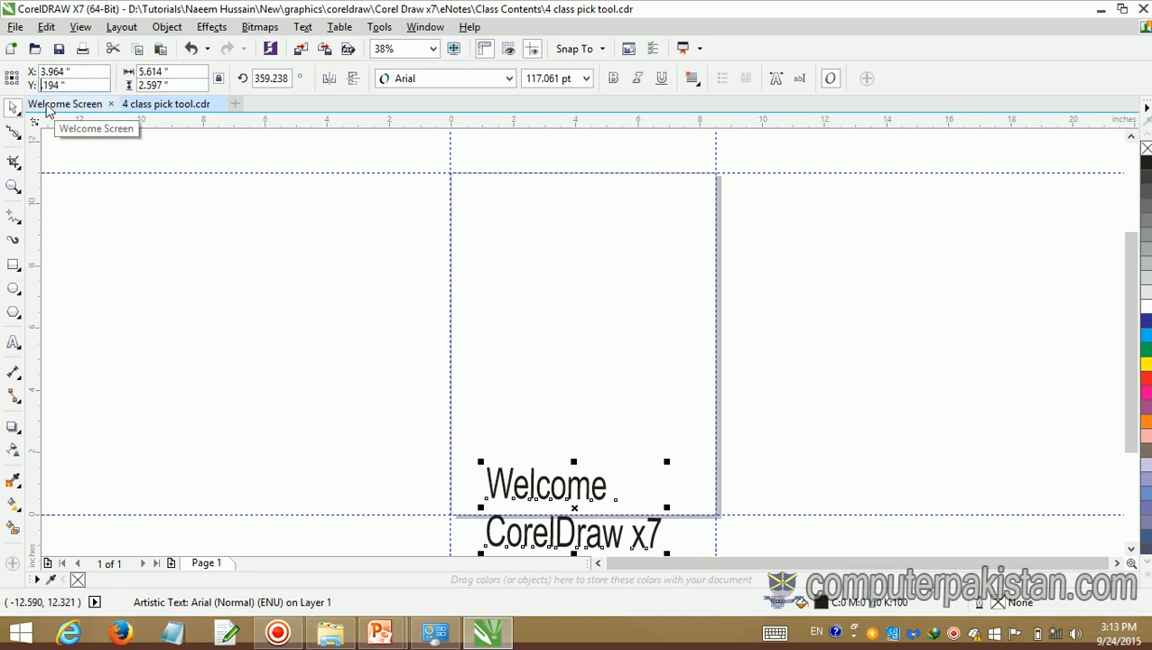
{"action": "type", "text": "2."}
{"action": "key", "text": "Return"}
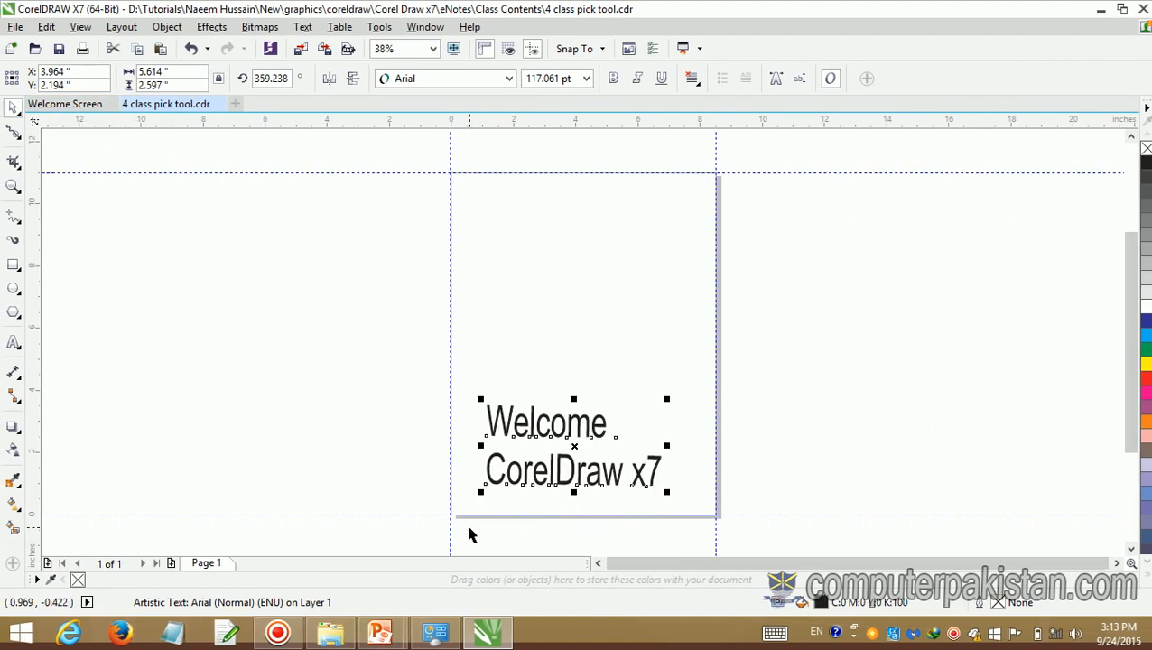
Step: Move the welcome text off the page to about X 21.23, Y 8.16 inches, and back onto the page at about X 3.91, Y 8.56
{"action": "left_click_drag", "start_coordinate": [574, 446], "coordinate": [1139, 266]}
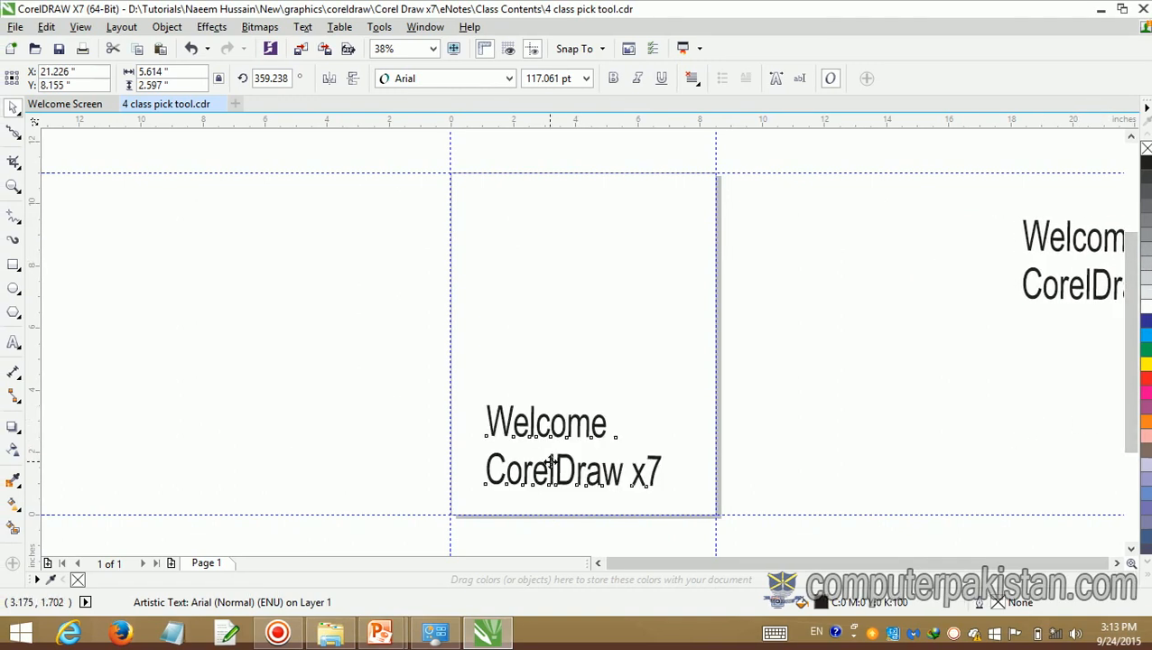
{"action": "left_click_drag", "start_coordinate": [545, 461], "coordinate": [549, 299]}
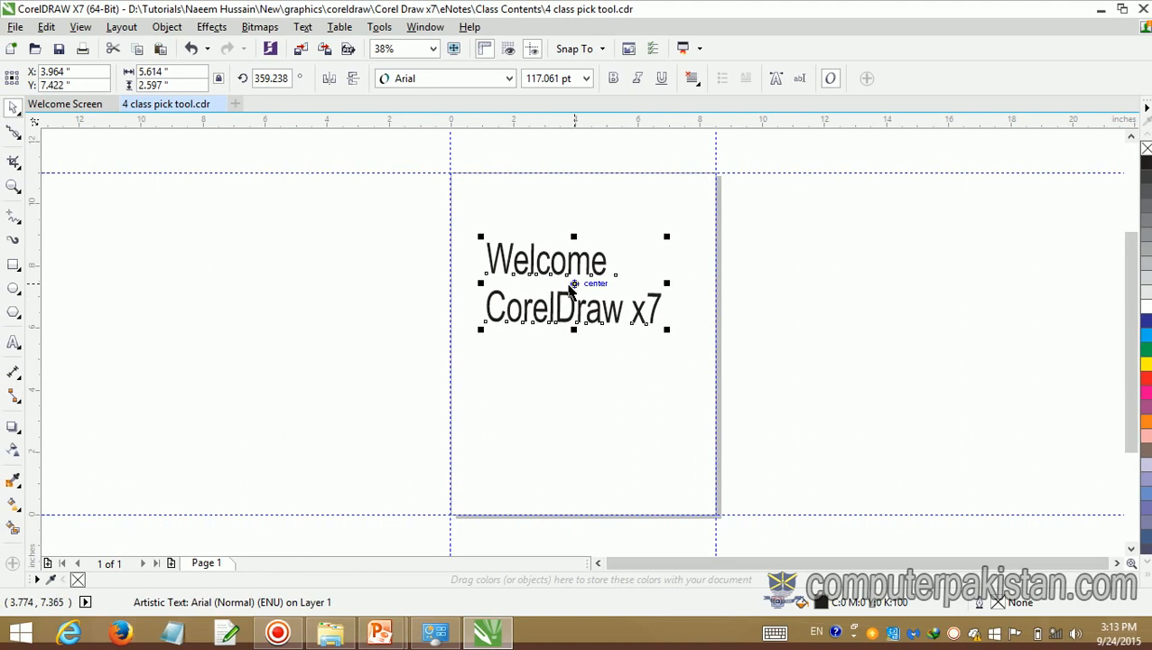
{"action": "left_click_drag", "start_coordinate": [573, 286], "coordinate": [573, 248]}
{"action": "left_click", "coordinate": [620, 418]}
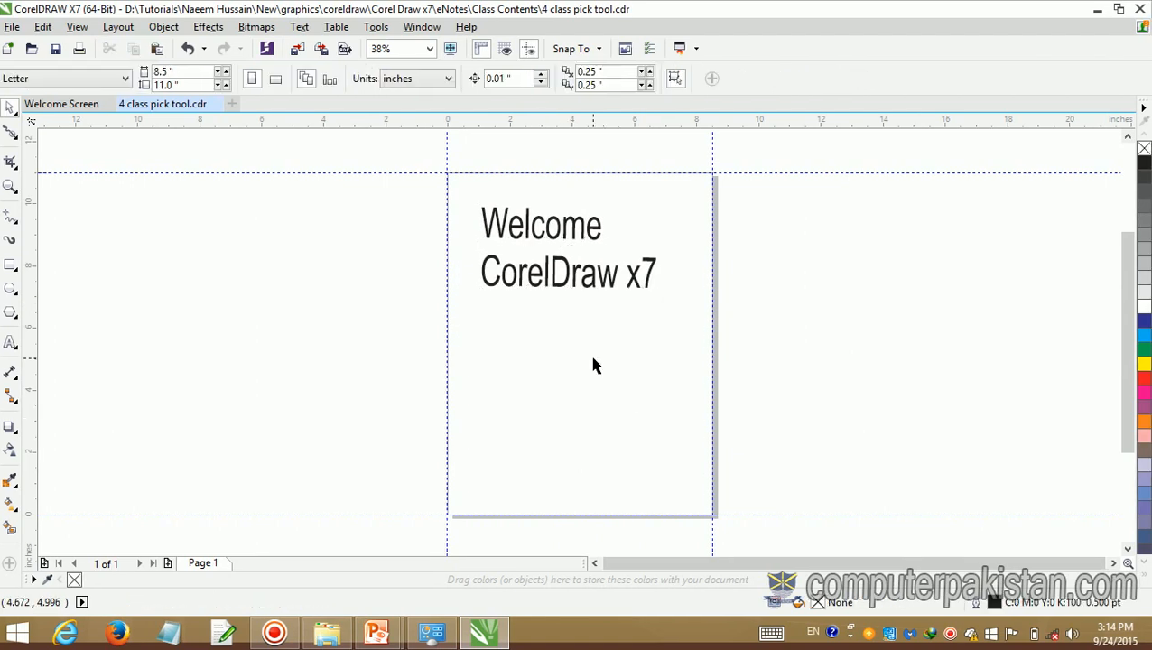
Step: Change the welcome text's font to Arial Rounded MT Bold
{"action": "left_click", "coordinate": [567, 255]}
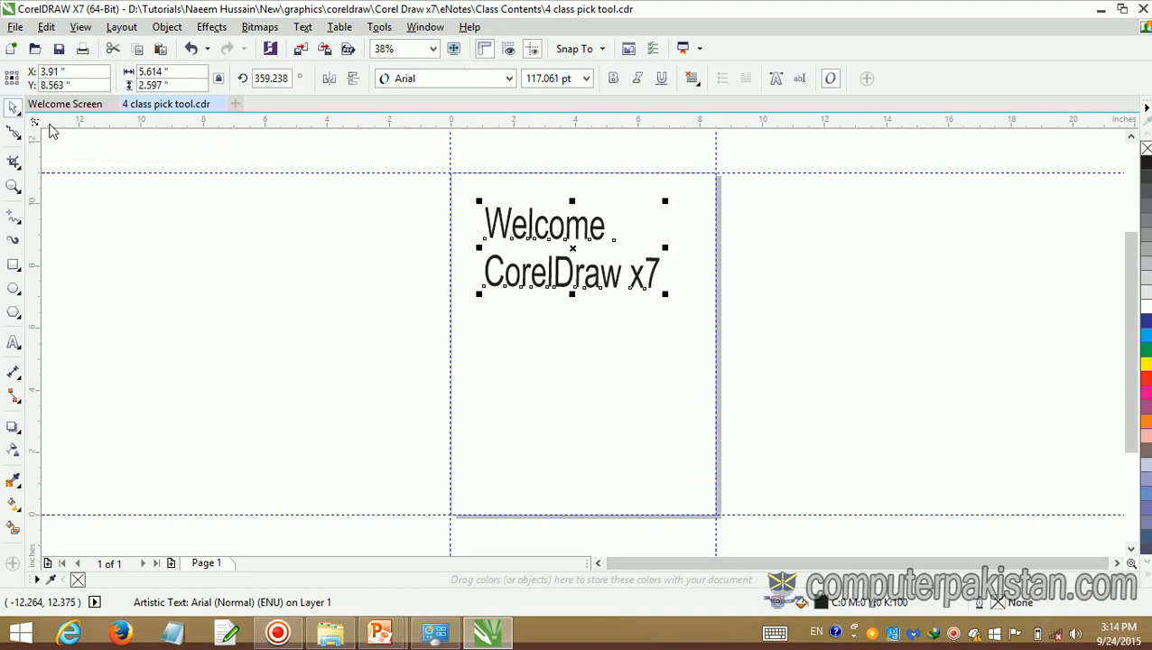
{"action": "left_click", "coordinate": [508, 79]}
{"action": "left_click", "coordinate": [476, 145]}
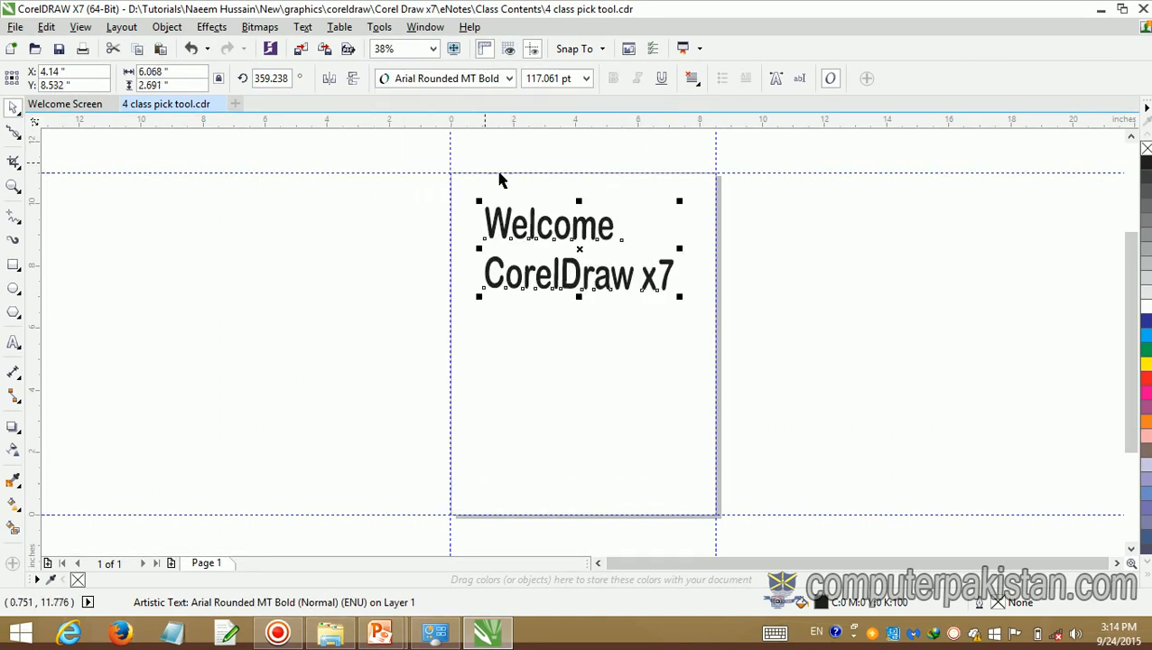
Step: Set the welcome text's font size to 48 pt, and scale it up proportionally to about 4.86 by 2.16 inches
{"action": "left_click", "coordinate": [585, 79]}
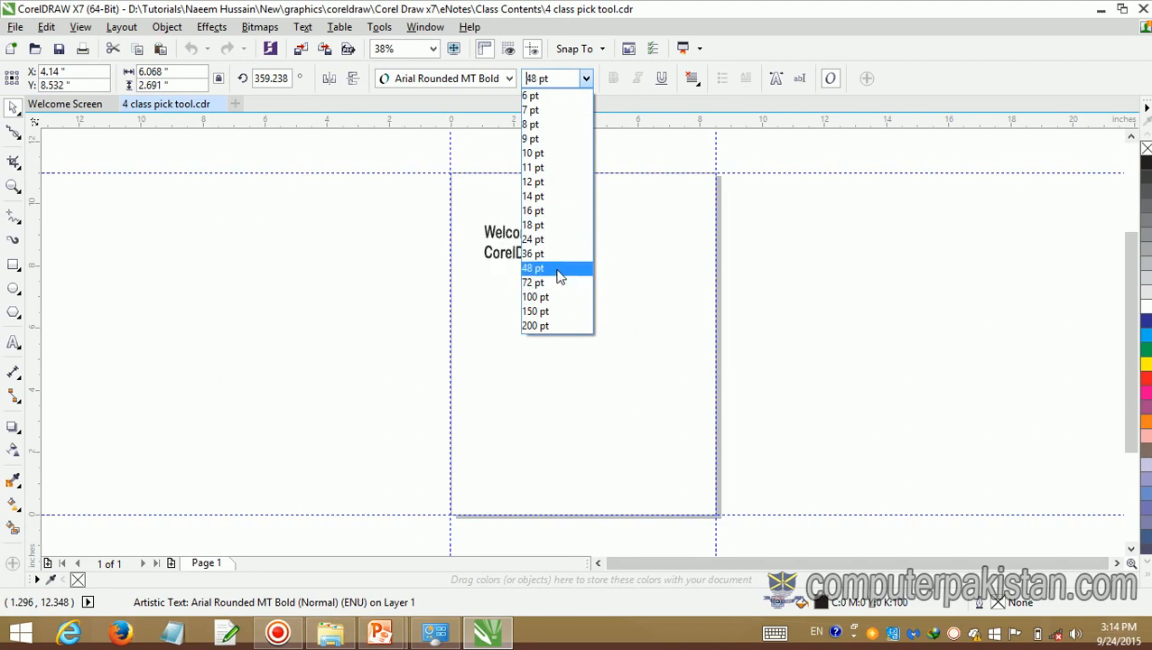
{"action": "left_click", "coordinate": [559, 270]}
{"action": "left_click_drag", "start_coordinate": [567, 264], "coordinate": [632, 348]}
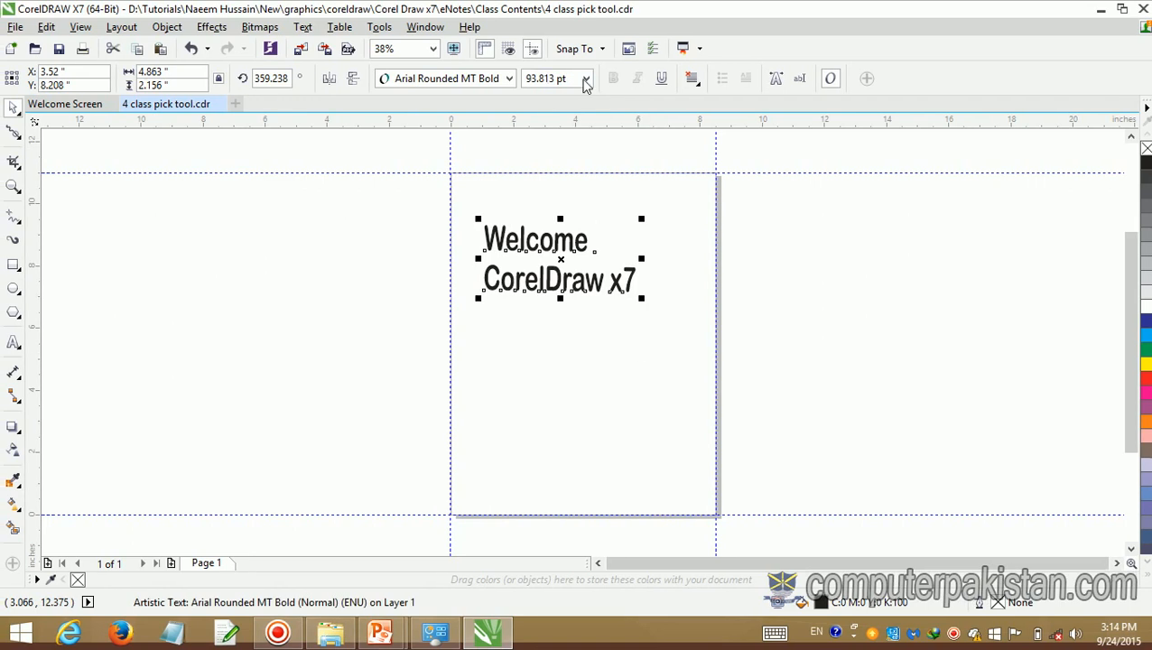
Step: Underline the welcome text and remove the underline again
{"action": "left_click", "coordinate": [659, 84]}
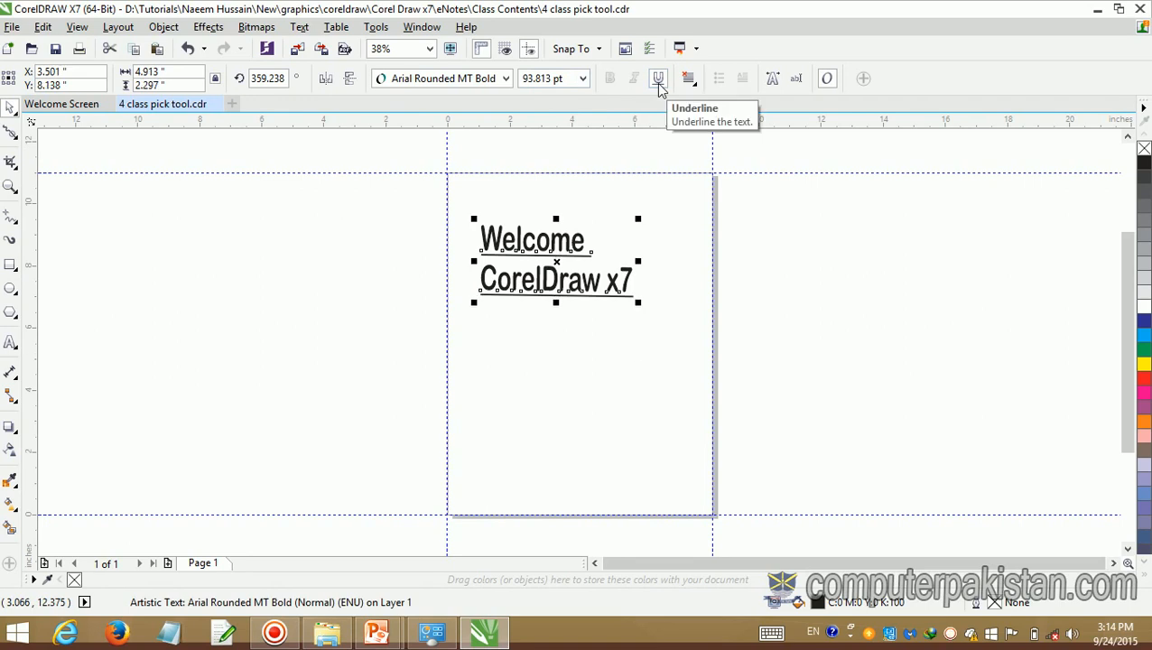
{"action": "left_click", "coordinate": [657, 83]}
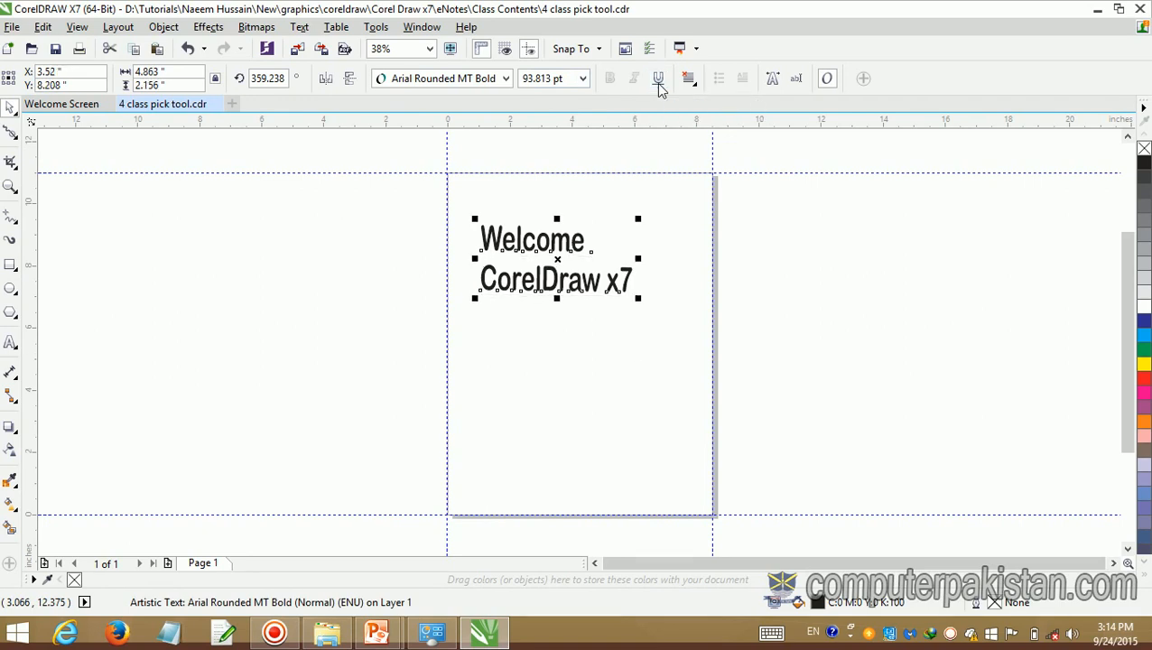
Step: Align the welcome text left, then centred, then right
{"action": "left_click", "coordinate": [692, 82]}
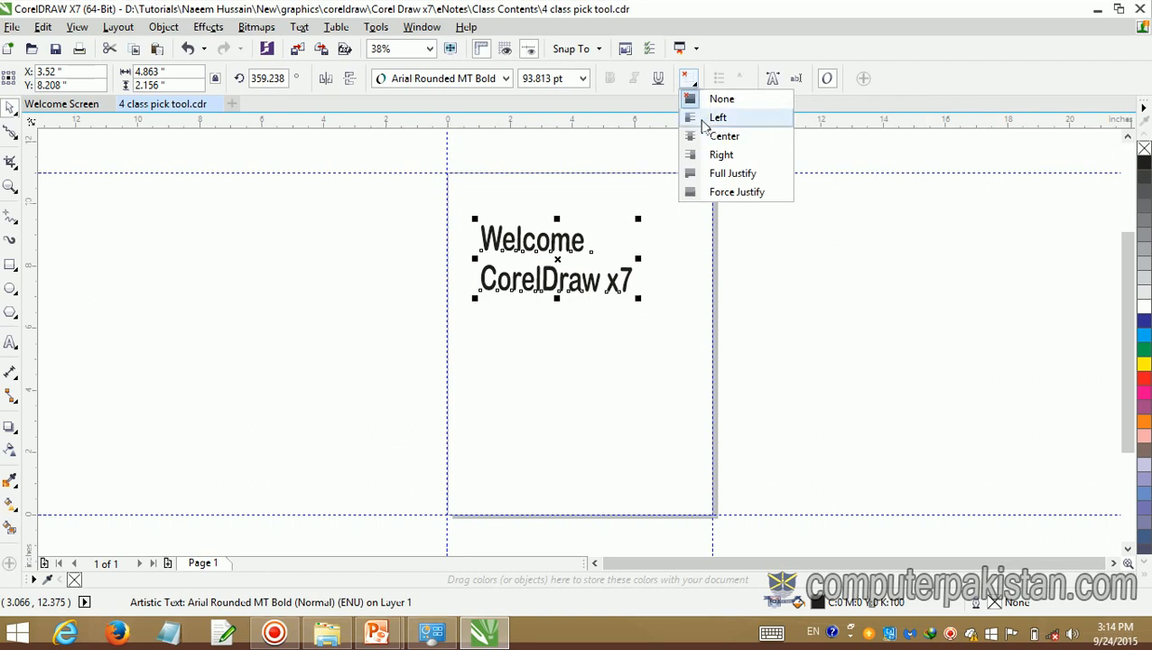
{"action": "left_click", "coordinate": [712, 120]}
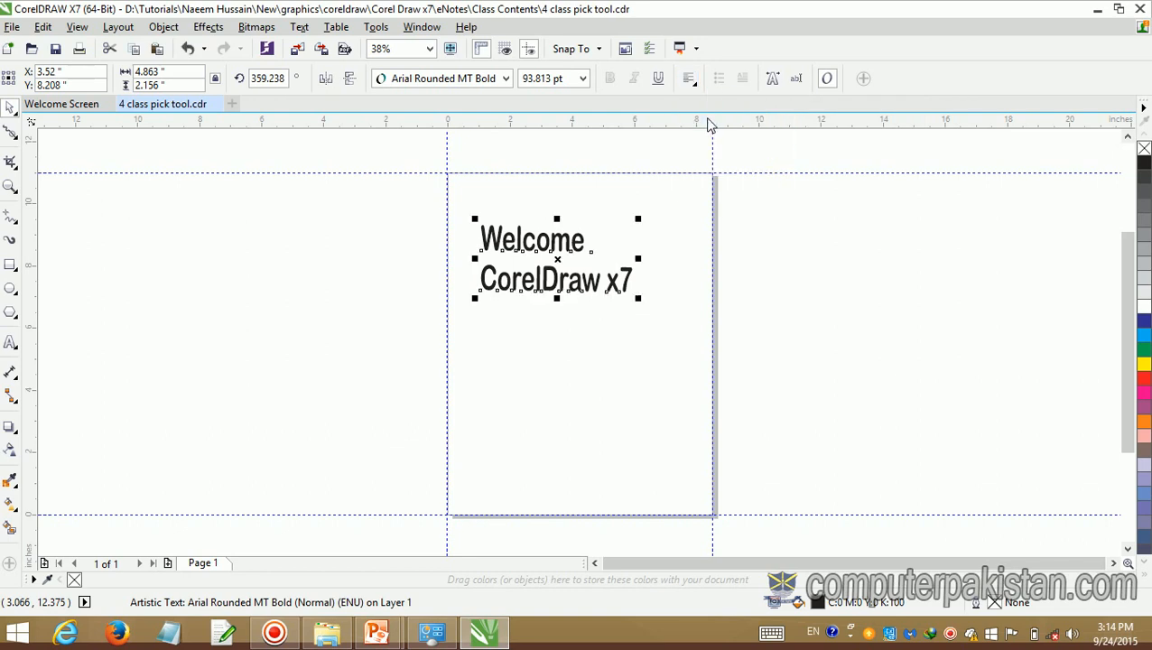
{"action": "left_click", "coordinate": [689, 81]}
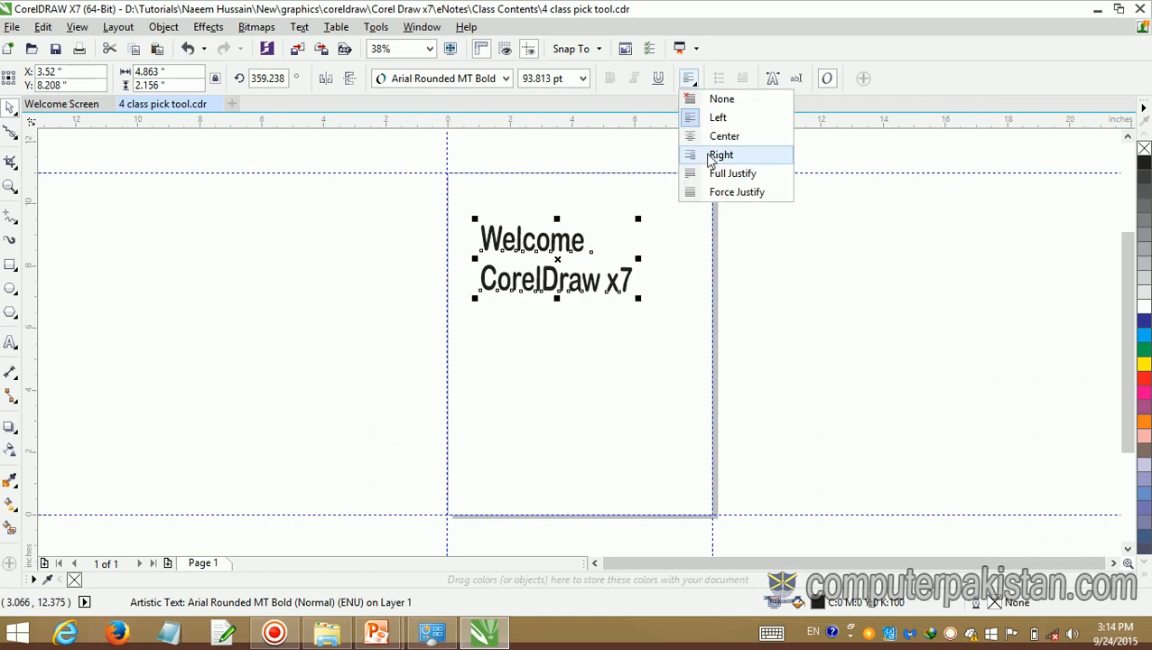
{"action": "left_click", "coordinate": [717, 154]}
{"action": "left_click", "coordinate": [710, 140]}
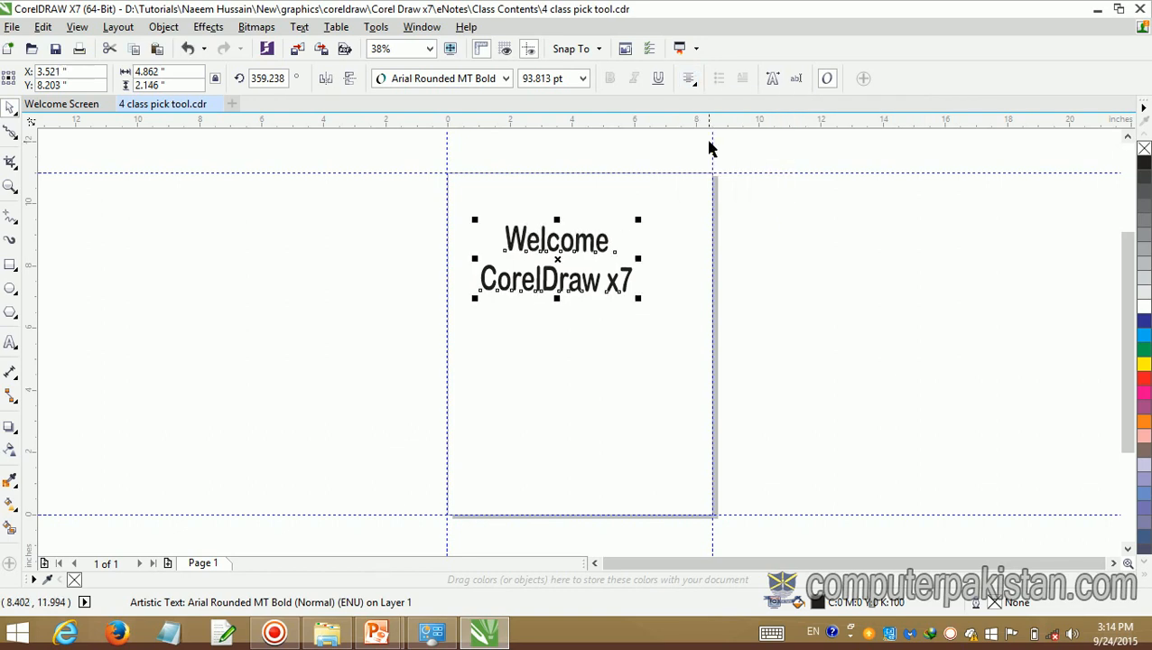
{"action": "left_click", "coordinate": [690, 79]}
{"action": "left_click", "coordinate": [719, 156]}
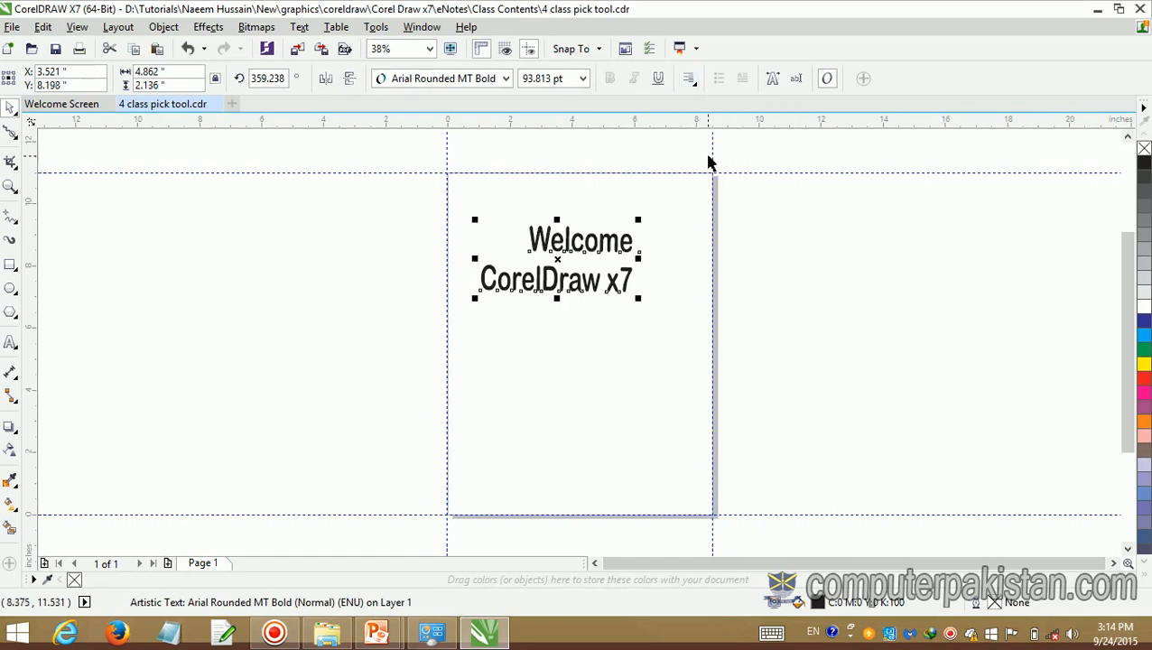
Step: Apply full justify and force justify to the welcome text, reset its alignment to None, and deselect it
{"action": "left_click", "coordinate": [690, 79]}
{"action": "left_click", "coordinate": [717, 173]}
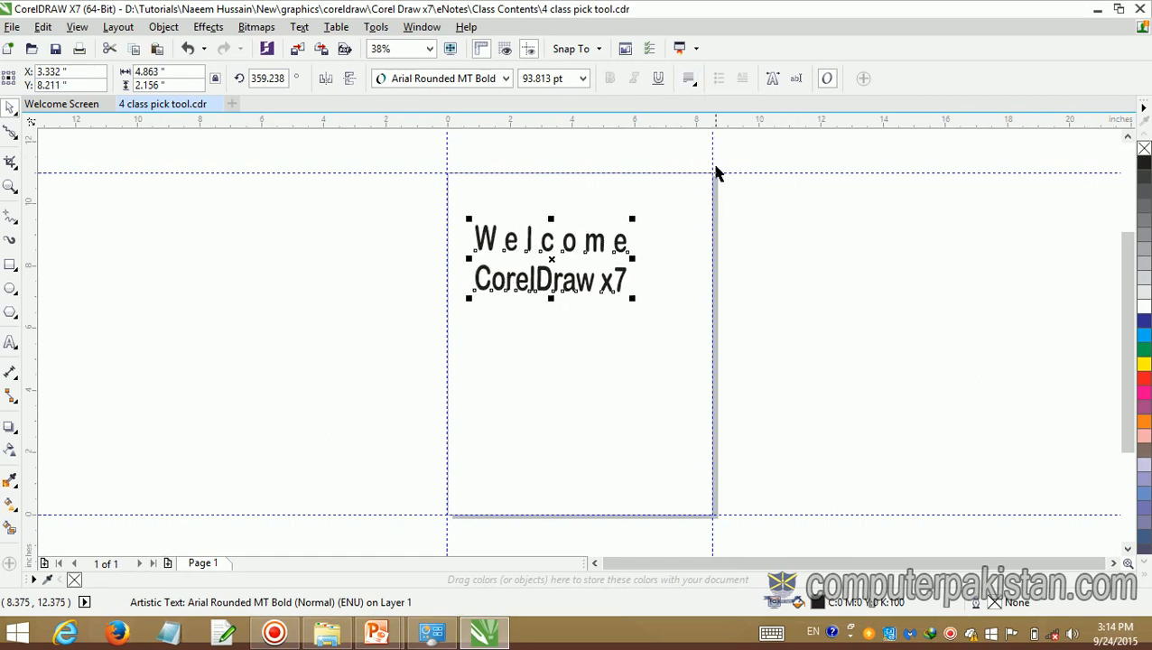
{"action": "left_click", "coordinate": [691, 80]}
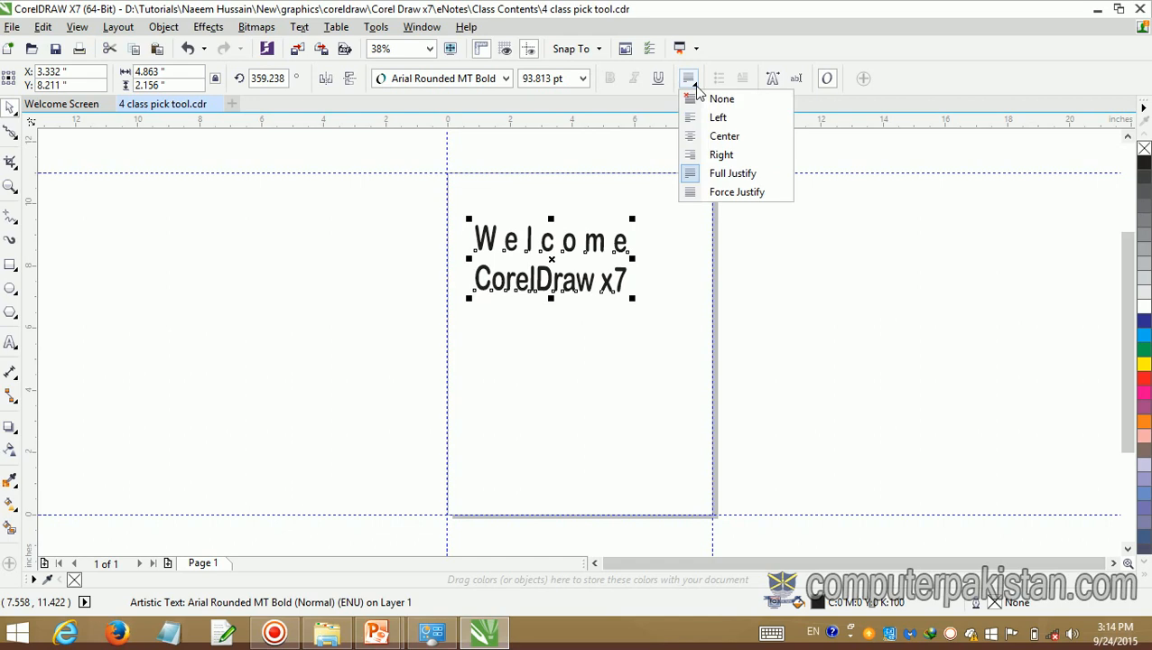
{"action": "left_click", "coordinate": [736, 192]}
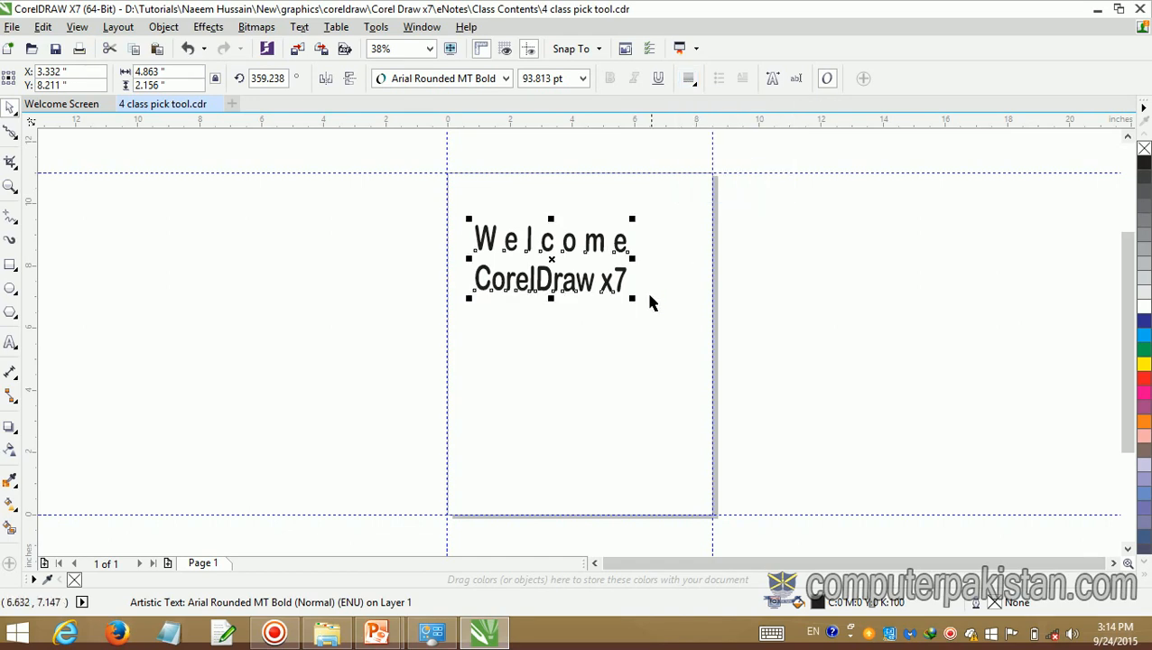
{"action": "left_click", "coordinate": [690, 79]}
{"action": "left_click", "coordinate": [708, 115]}
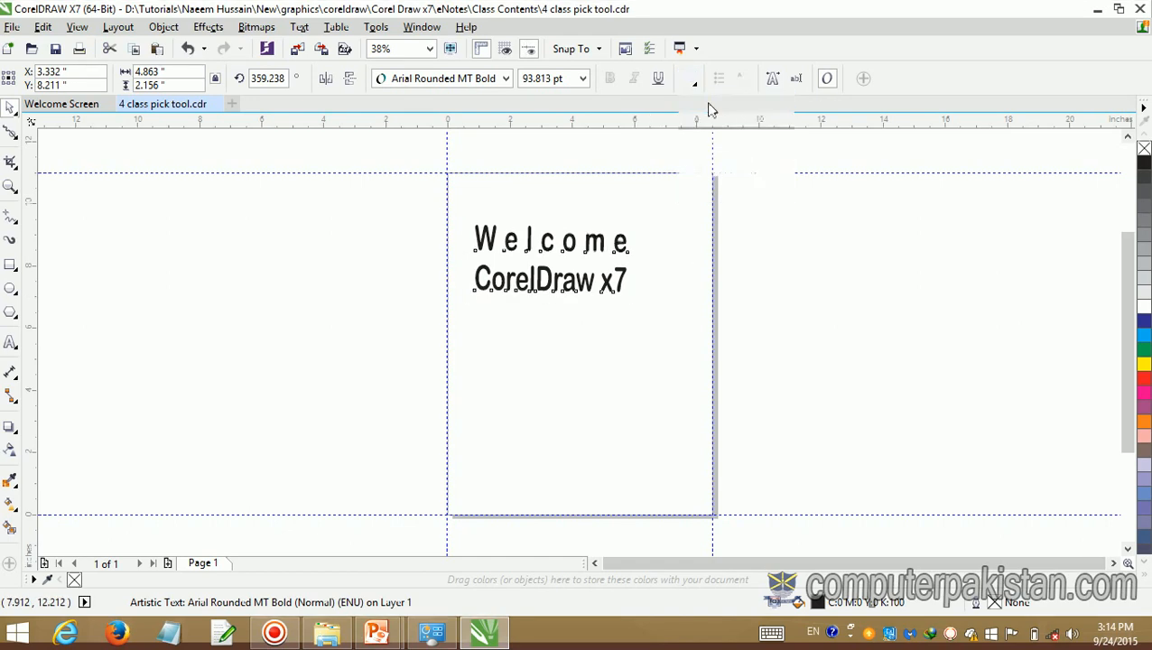
{"action": "left_click", "coordinate": [667, 331]}
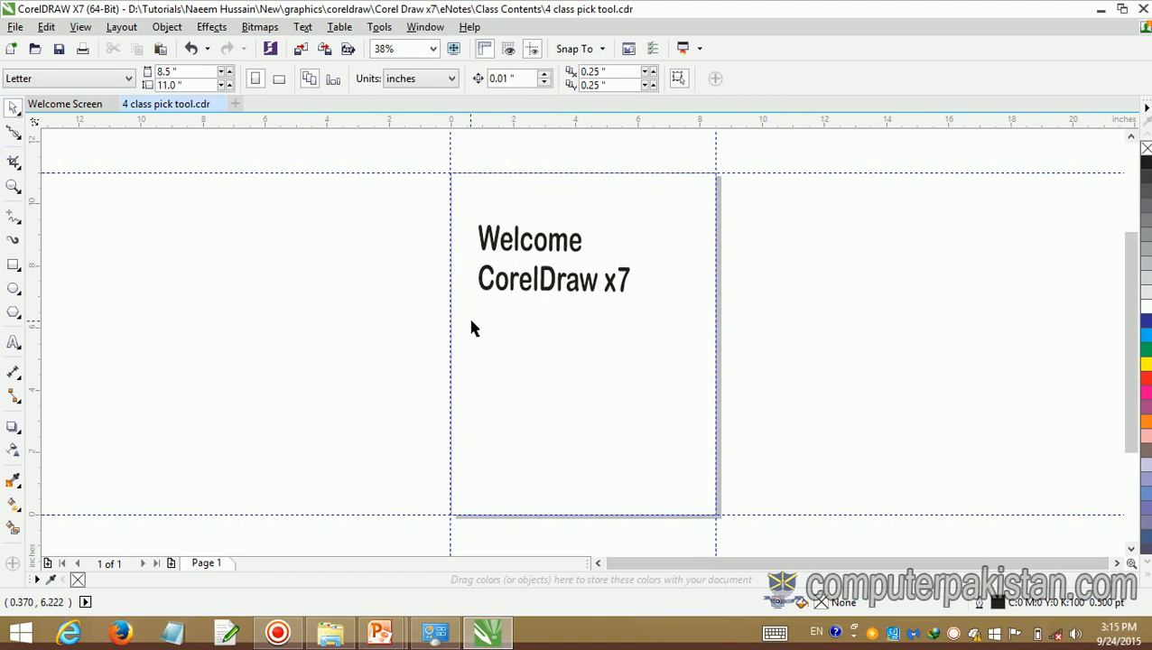
Step: Open the frame text properties for the welcome text and scale it up proportionally to about 6.37 by 2.82 inches
{"action": "double_click", "coordinate": [567, 282]}
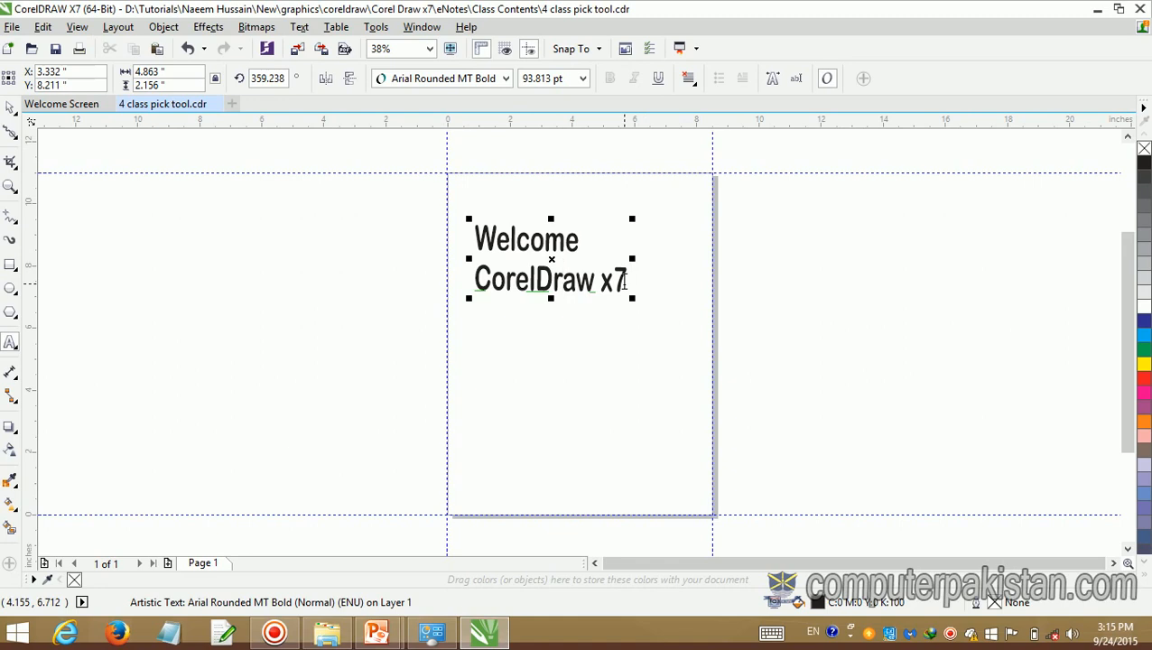
{"action": "left_click", "coordinate": [774, 79]}
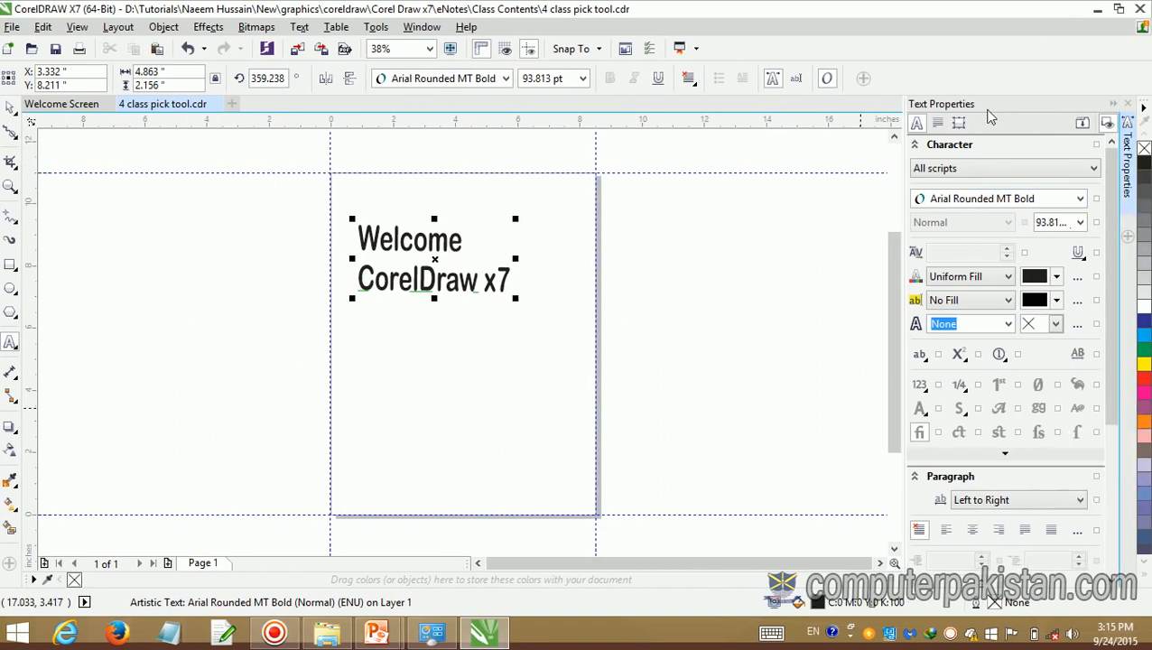
{"action": "left_click", "coordinate": [959, 123]}
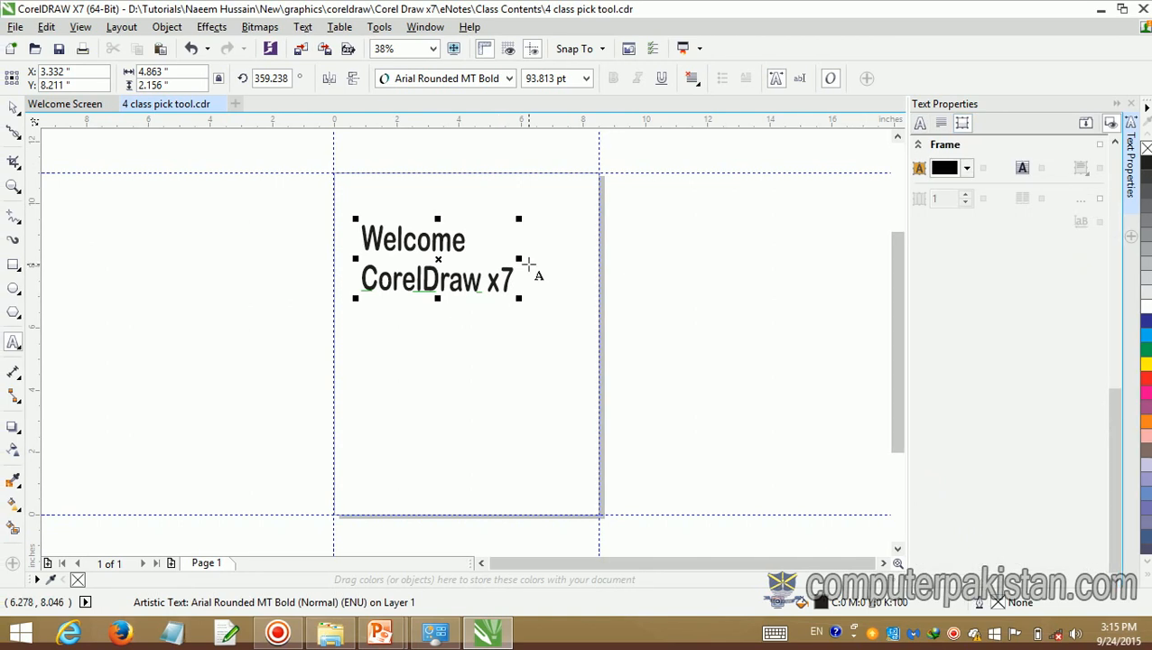
{"action": "left_click_drag", "start_coordinate": [518, 299], "coordinate": [580, 322]}
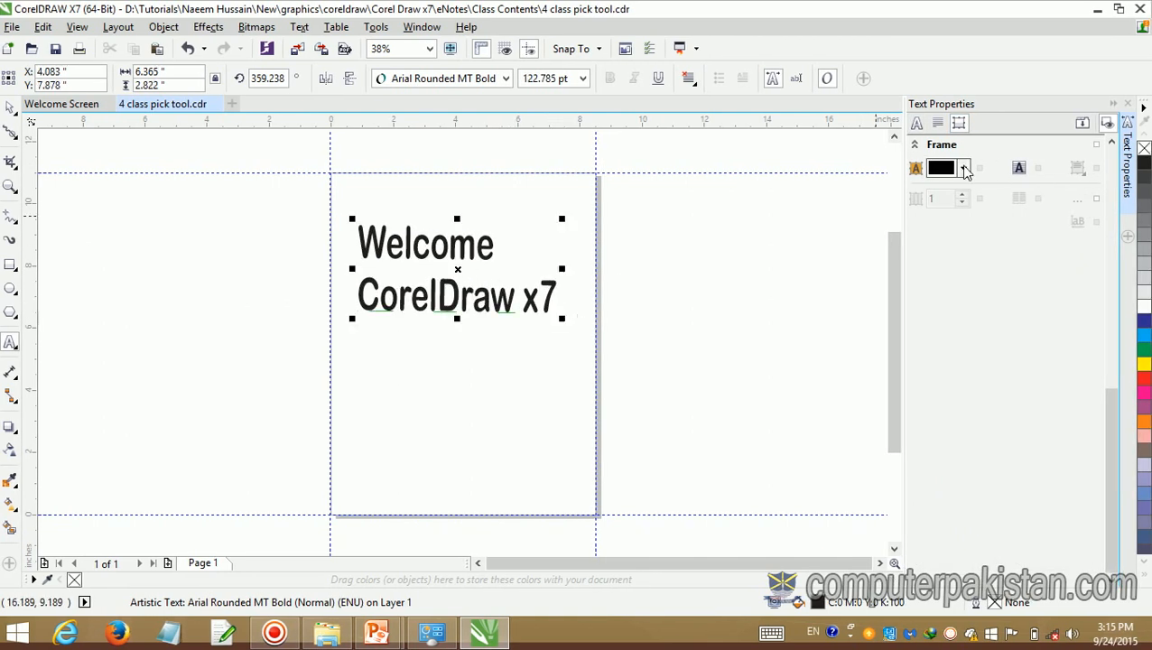
Step: Try several frame background colours behind the welcome text, from light pink to dark red and grey-brown, finishing with C1 M5 Y2 K0
{"action": "left_click", "coordinate": [964, 169]}
{"action": "left_click", "coordinate": [962, 269]}
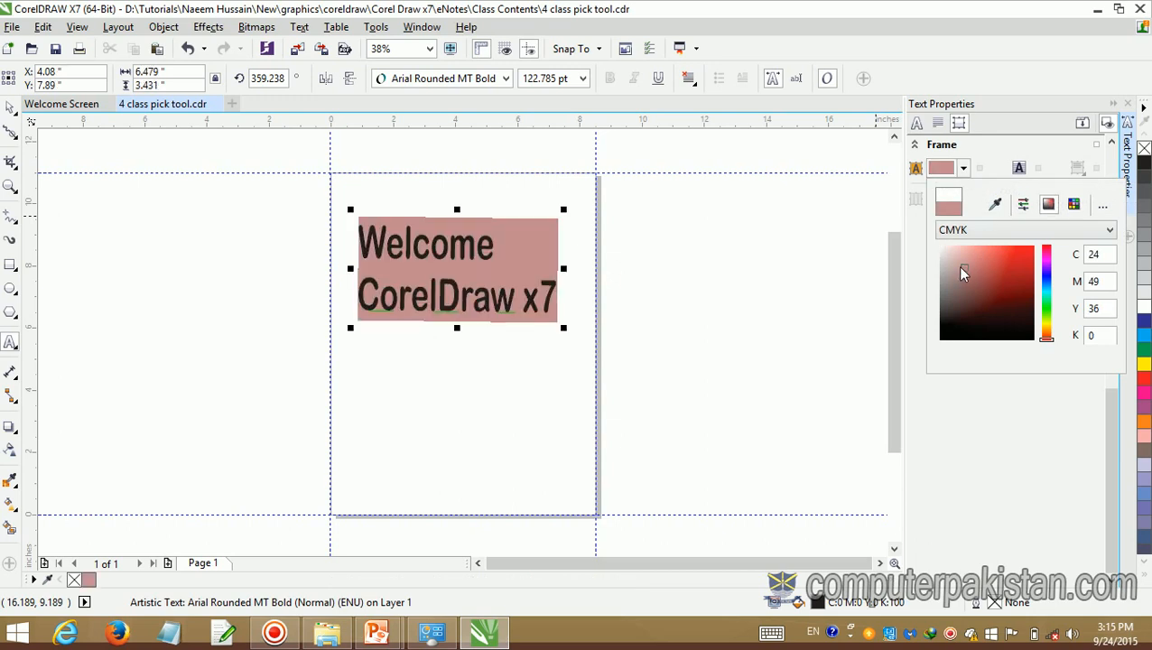
{"action": "left_click", "coordinate": [950, 259]}
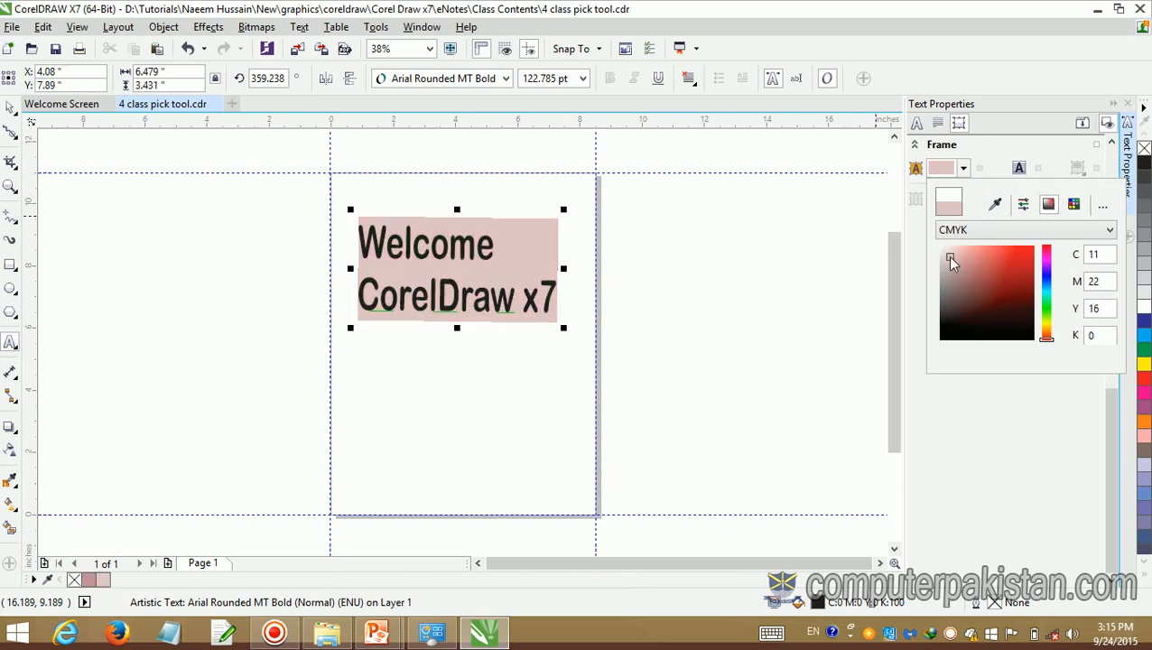
{"action": "left_click", "coordinate": [942, 252]}
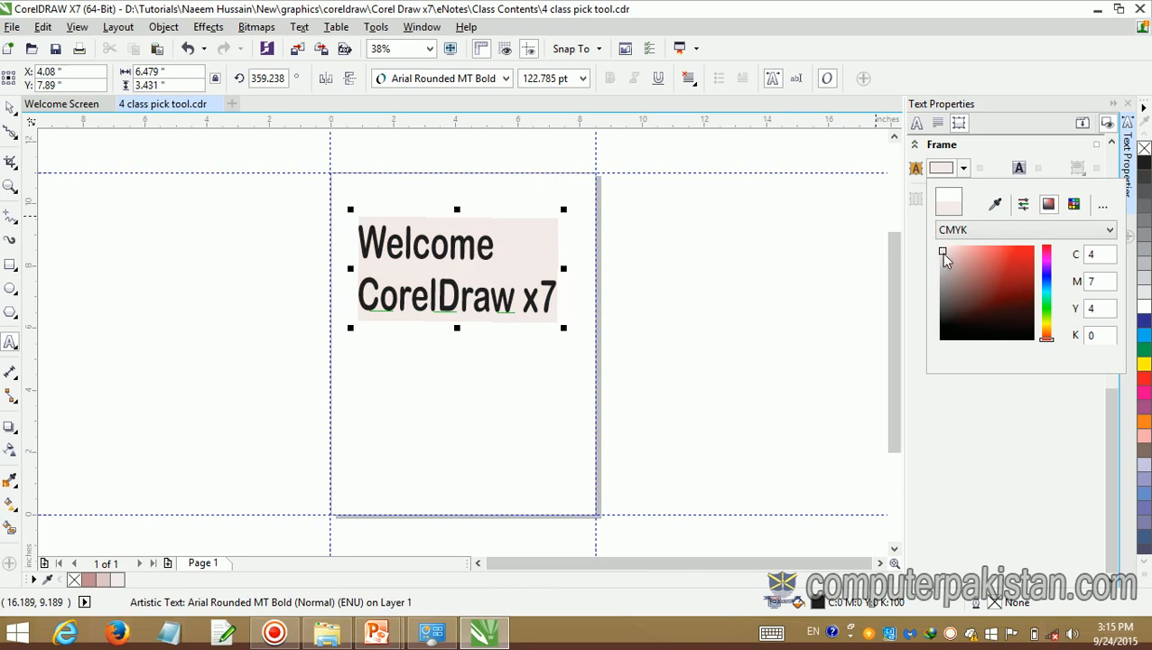
{"action": "left_click", "coordinate": [1021, 287]}
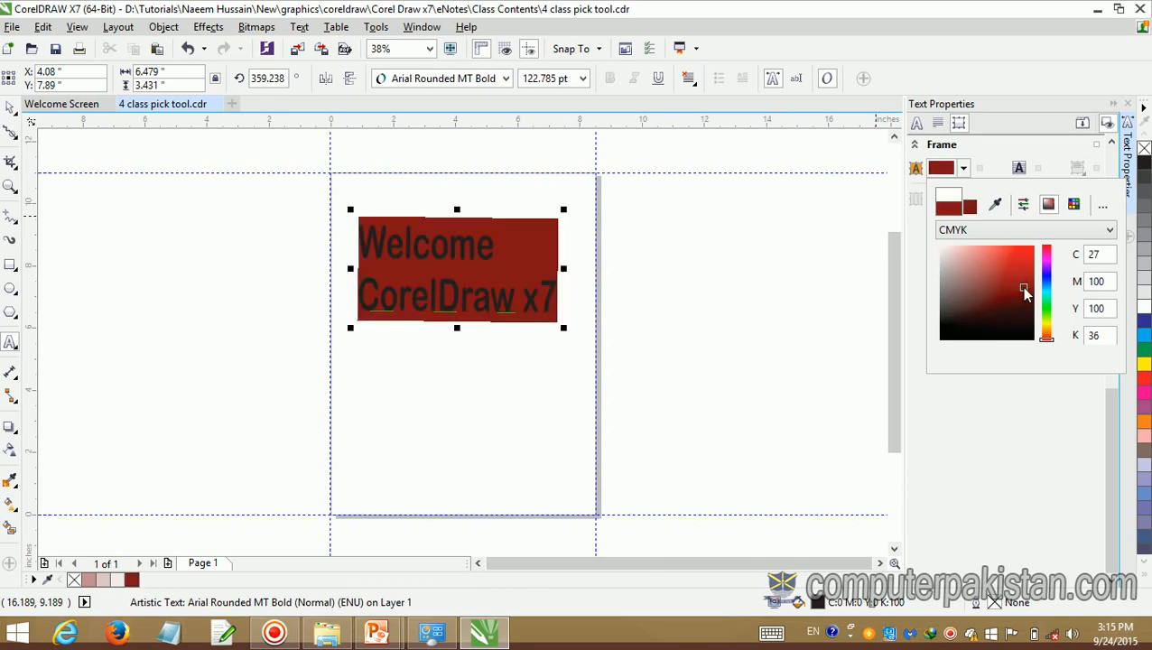
{"action": "mouse_move", "coordinate": [1001, 313]}
{"action": "left_mouse_down"}
{"action": "mouse_move", "coordinate": [971, 316]}
{"action": "mouse_move", "coordinate": [948, 290]}
{"action": "left_mouse_up"}
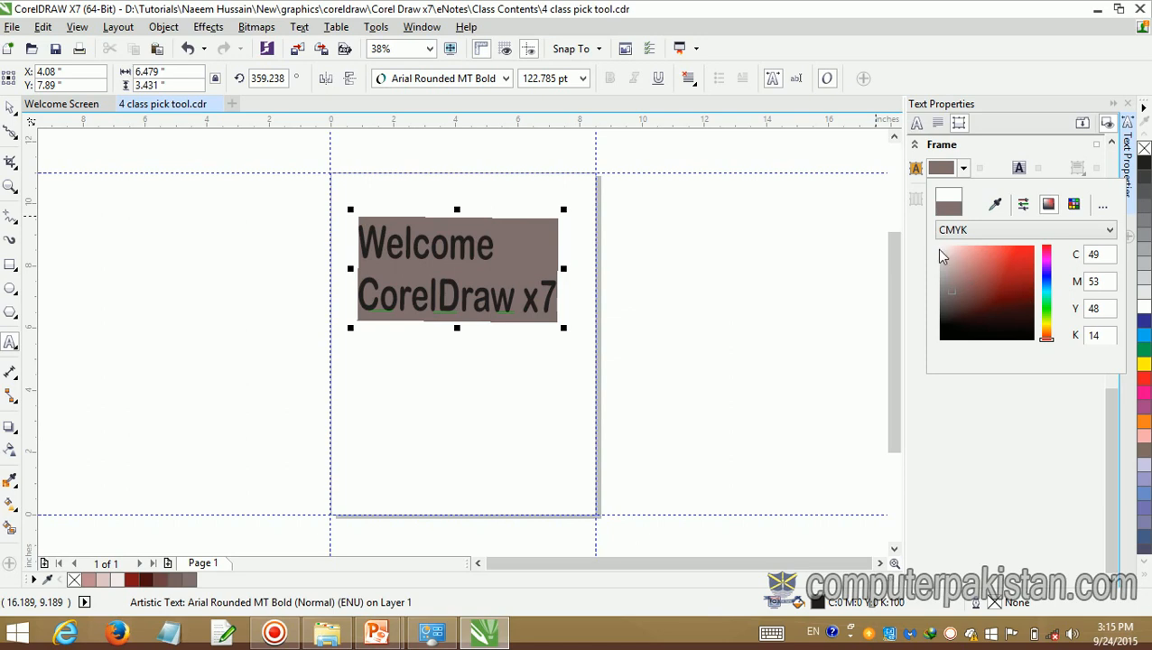
{"action": "left_click", "coordinate": [942, 249]}
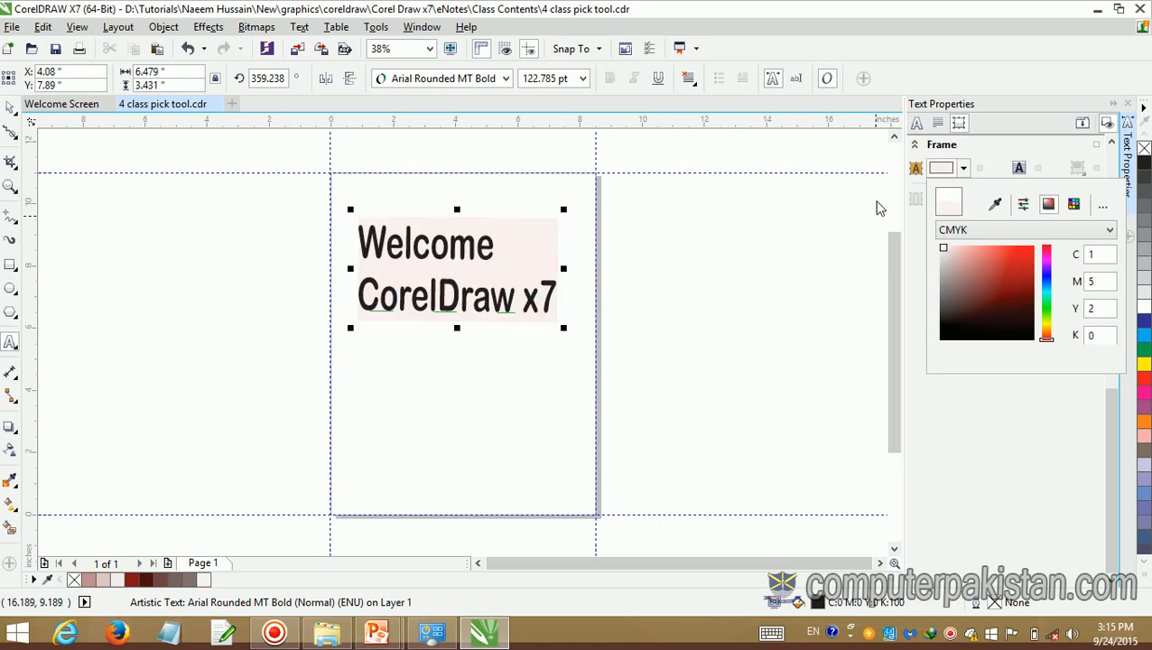
Step: Try a character fill of crimson C25 M100 Y56 K12 and blue C96 M71 Y0 K0 without highlighting any of the welcome text
{"action": "left_click", "coordinate": [925, 129]}
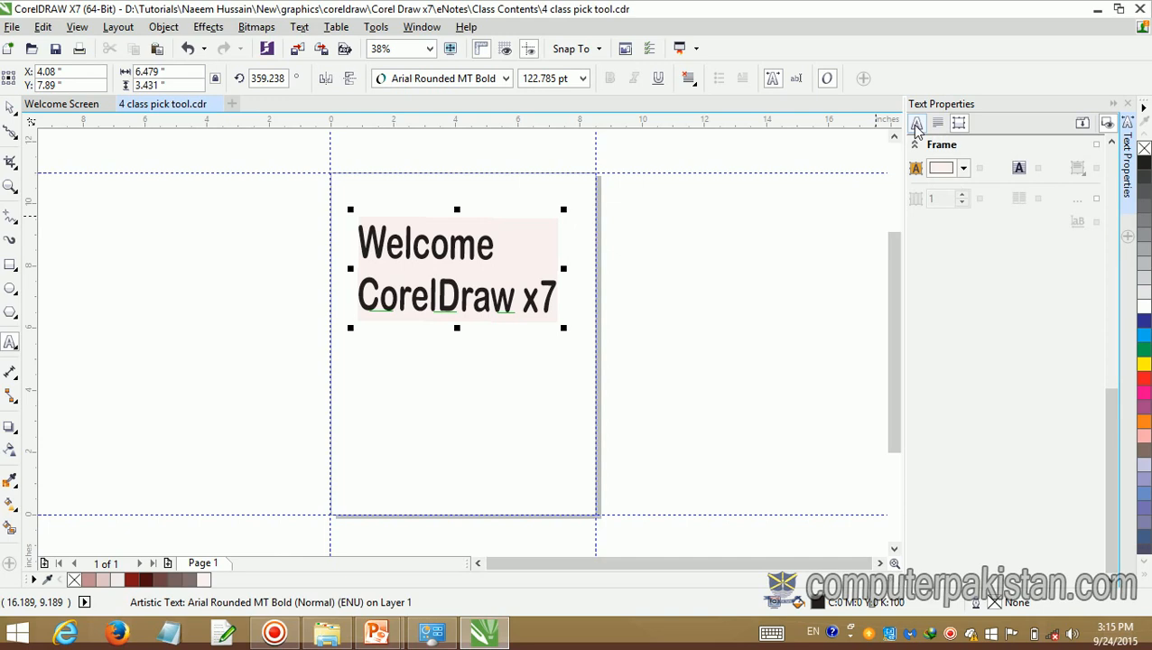
{"action": "left_click", "coordinate": [917, 124]}
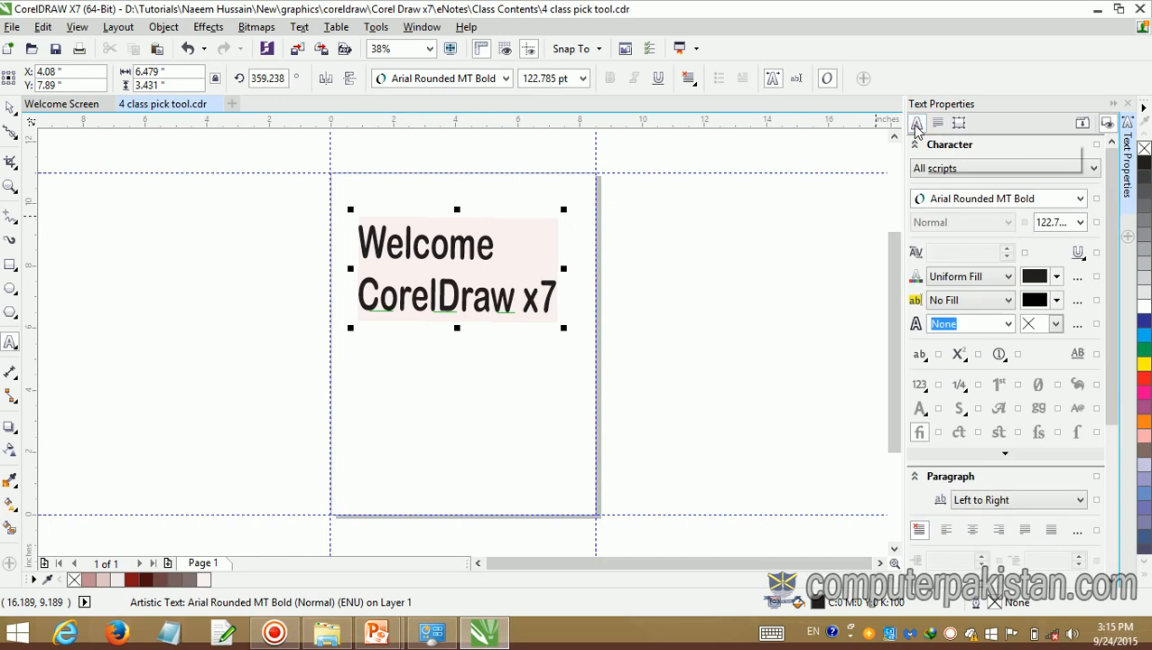
{"action": "left_click", "coordinate": [1056, 278]}
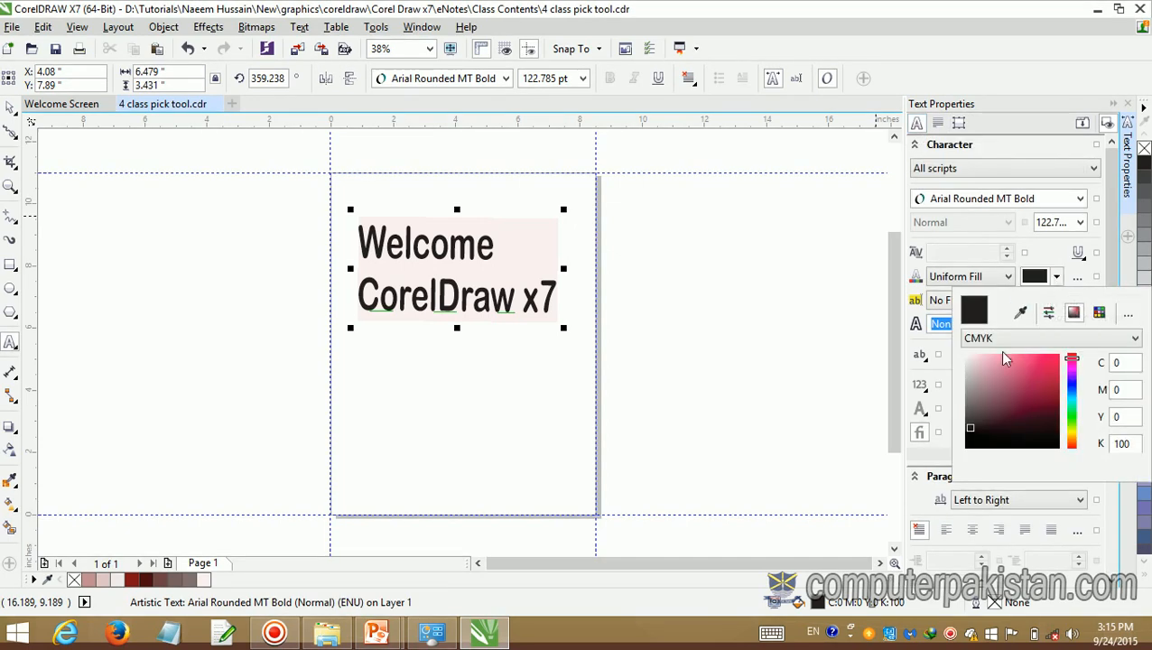
{"action": "left_click", "coordinate": [1034, 386]}
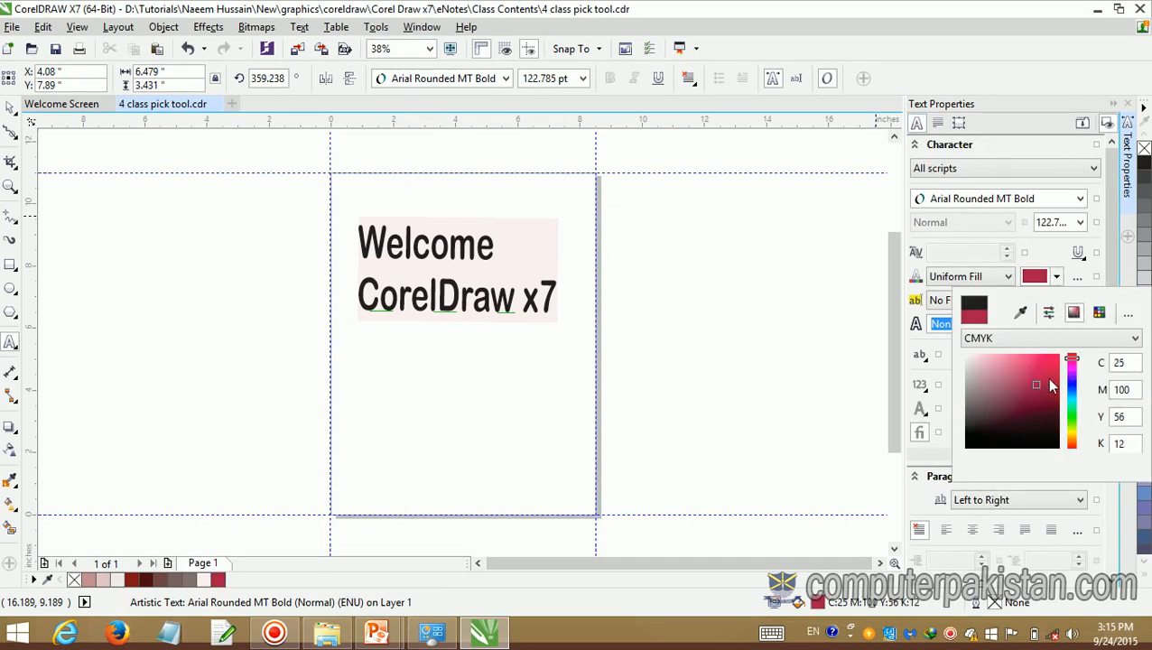
{"action": "left_click", "coordinate": [1073, 393]}
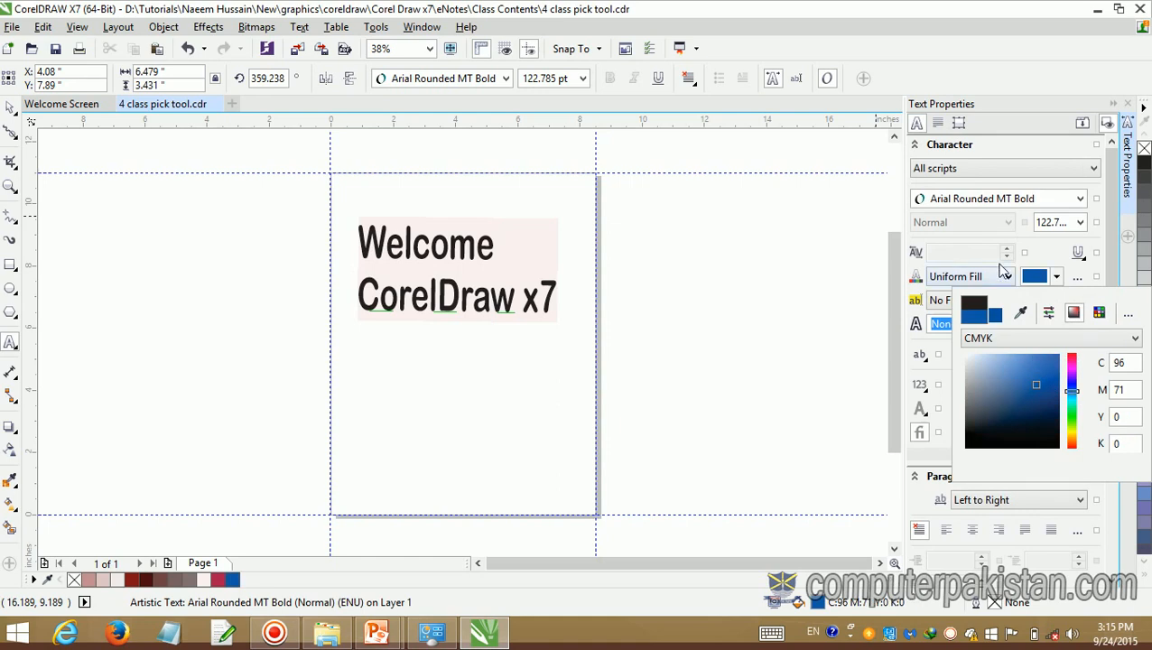
{"action": "left_click", "coordinate": [1003, 262]}
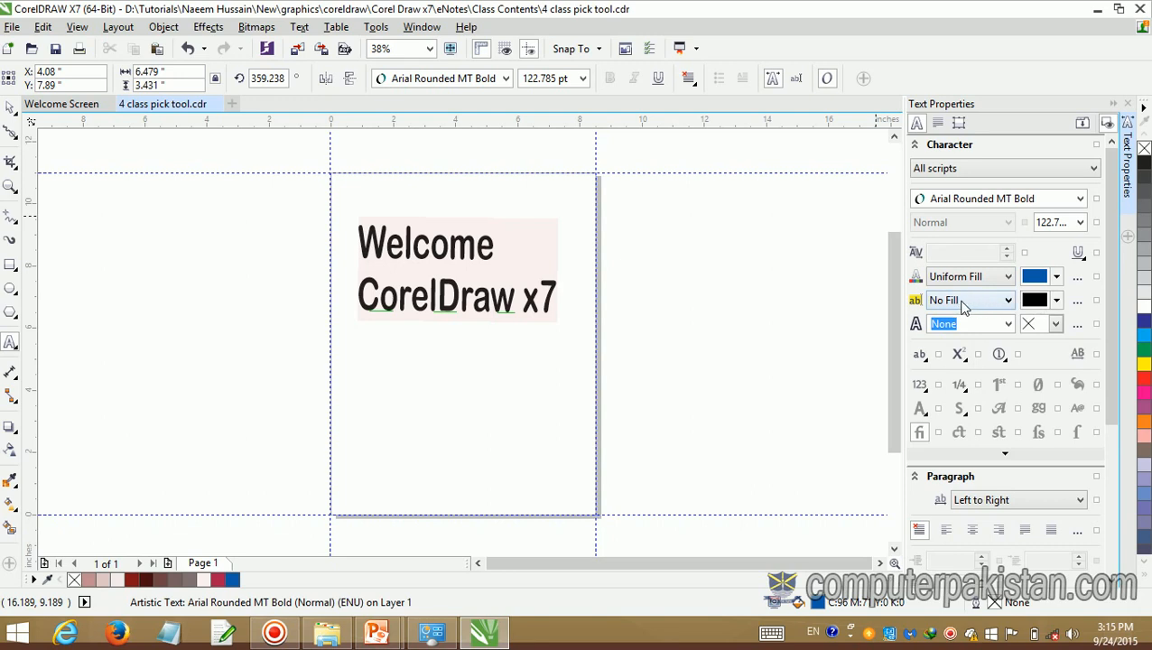
Step: Try reddish-brown character background fills without highlighting any of the welcome text, ending with C38 M76 Y64 K34
{"action": "left_click", "coordinate": [1009, 302]}
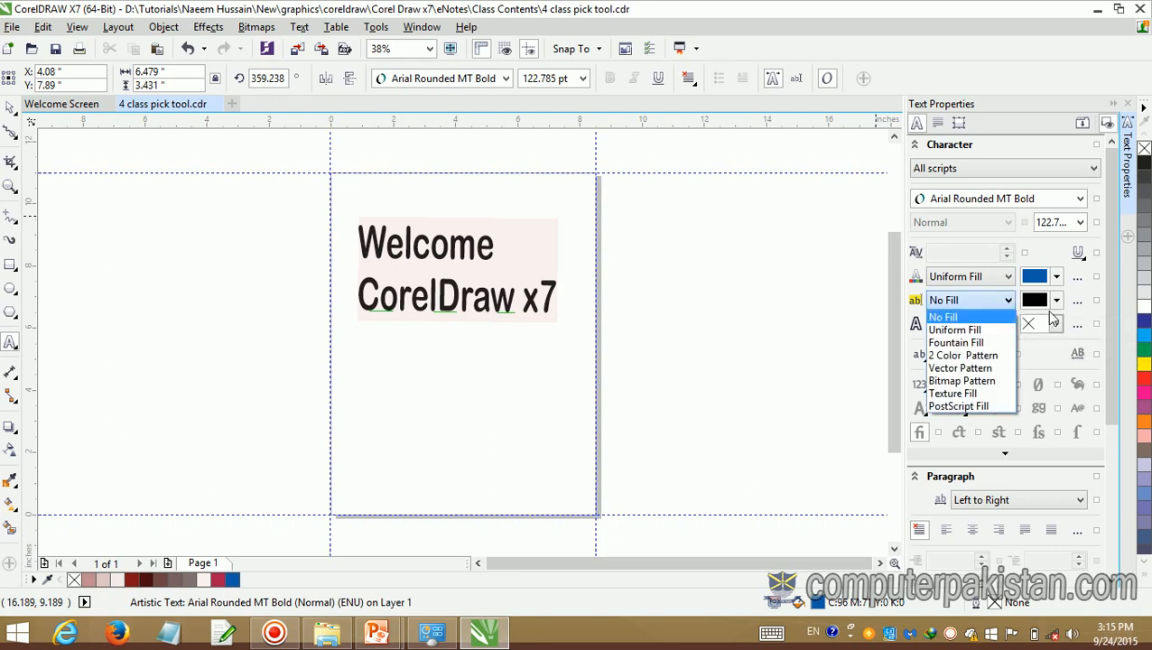
{"action": "left_click", "coordinate": [1056, 299]}
{"action": "left_click", "coordinate": [1056, 300]}
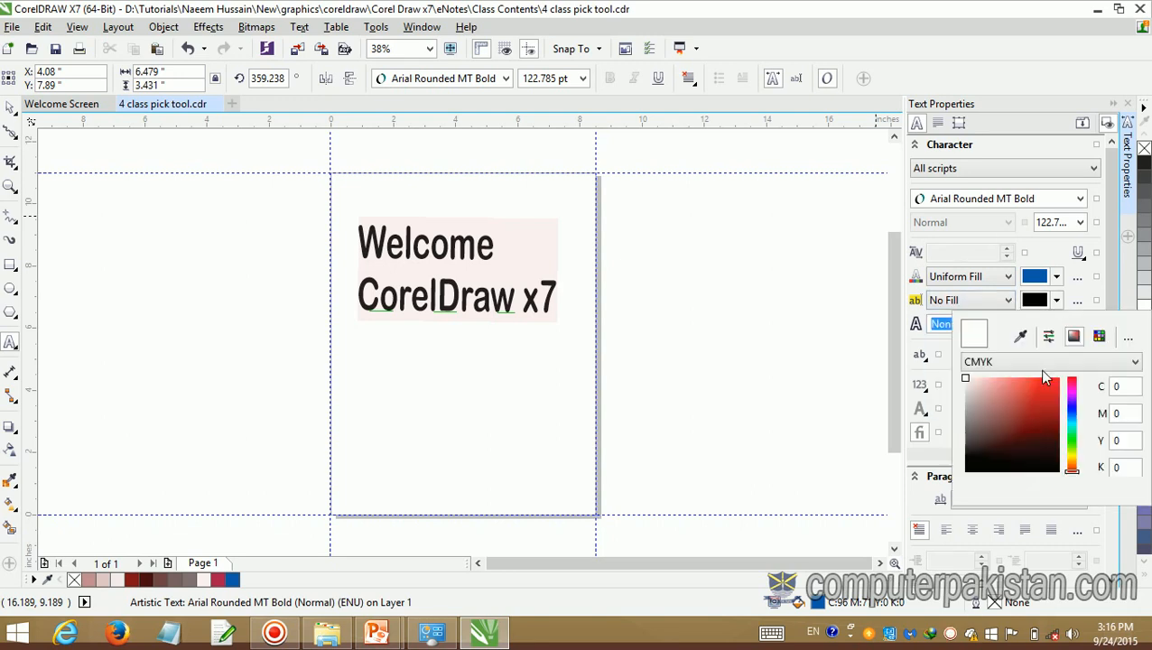
{"action": "left_click_drag", "start_coordinate": [1037, 388], "coordinate": [1019, 429]}
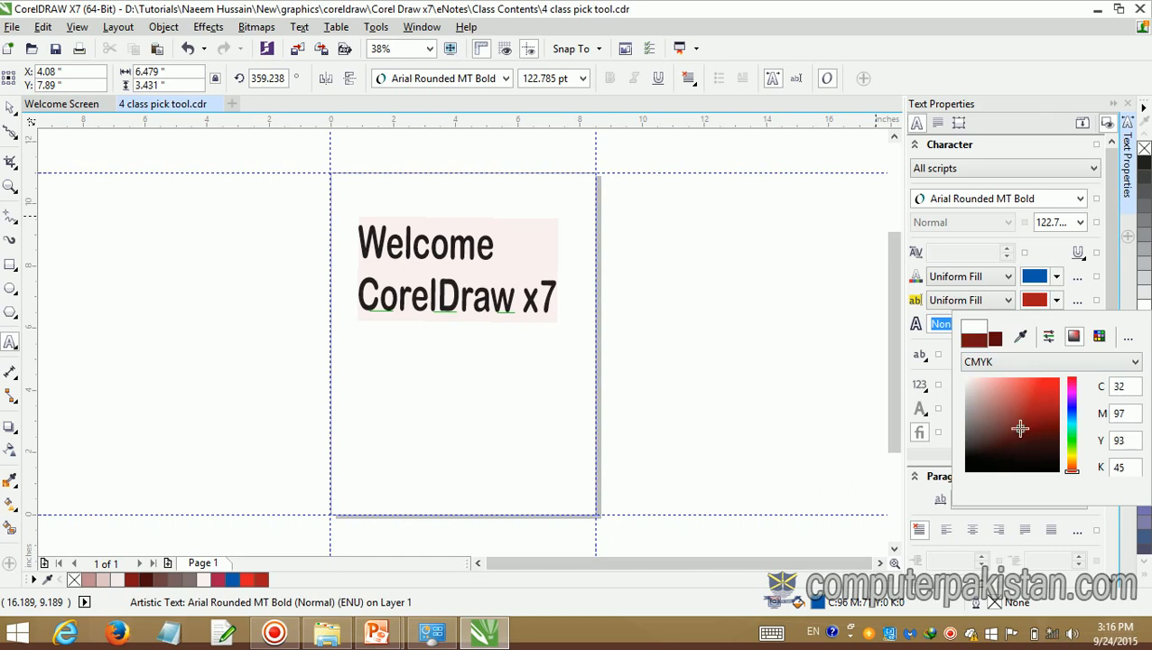
{"action": "left_click", "coordinate": [1004, 440]}
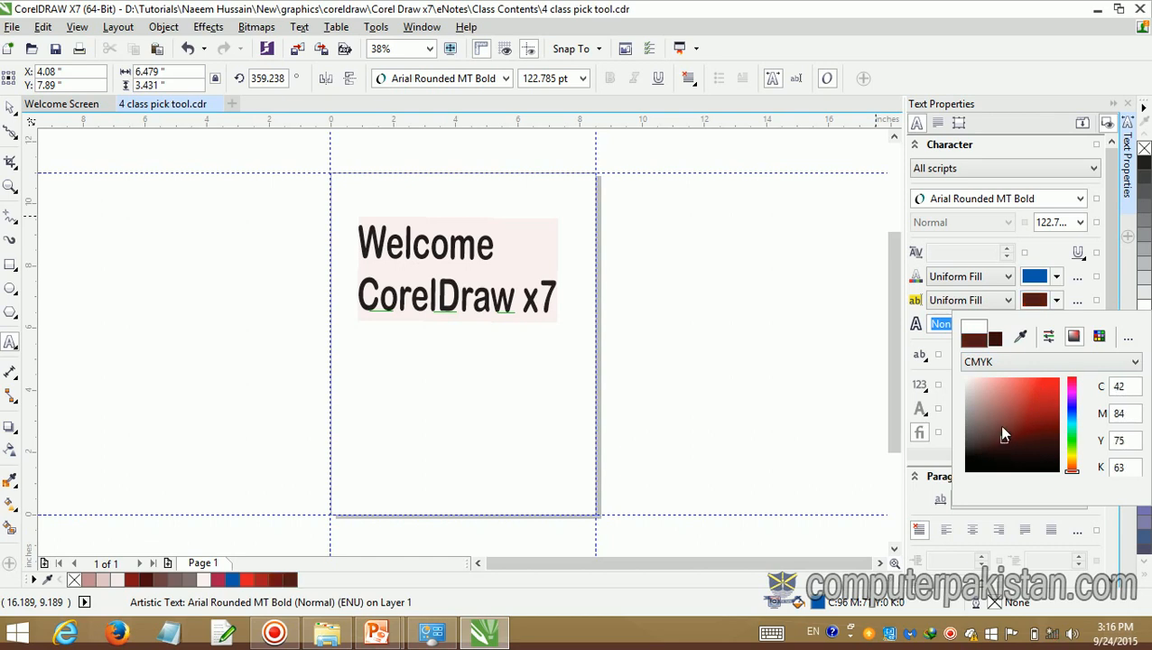
{"action": "left_click", "coordinate": [998, 426]}
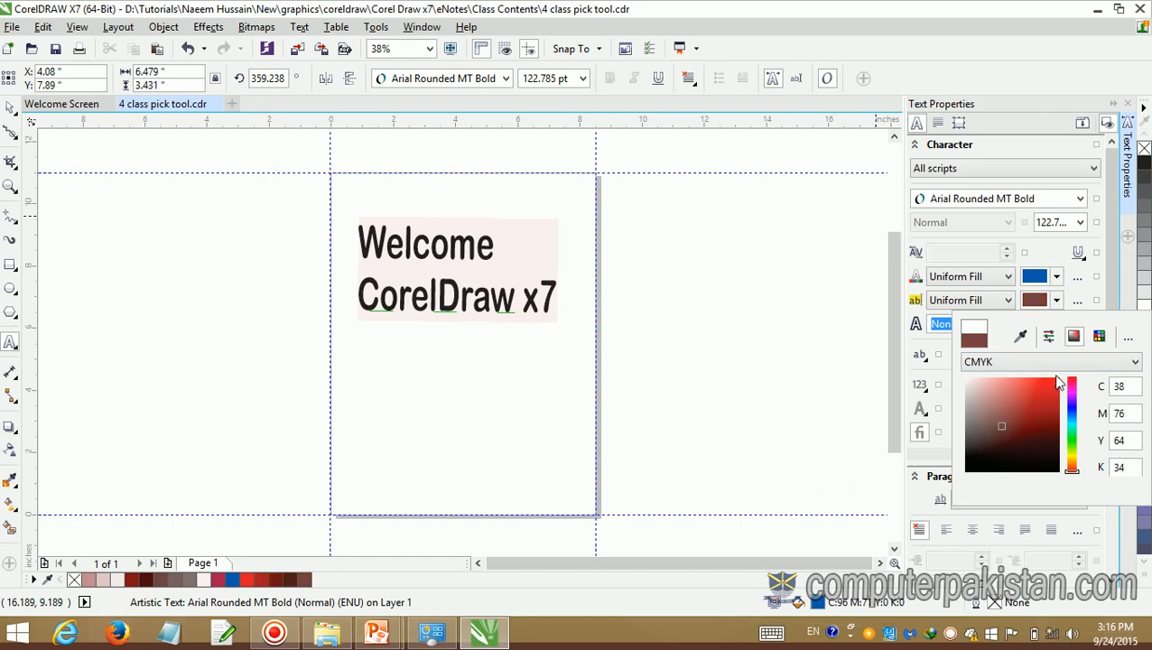
{"action": "left_click", "coordinate": [857, 251]}
Step: Highlight all of the welcome text and try character fills of crimson C16 M100 Y65 K6, purple and blue on it
{"action": "left_click_drag", "start_coordinate": [557, 294], "coordinate": [366, 233]}
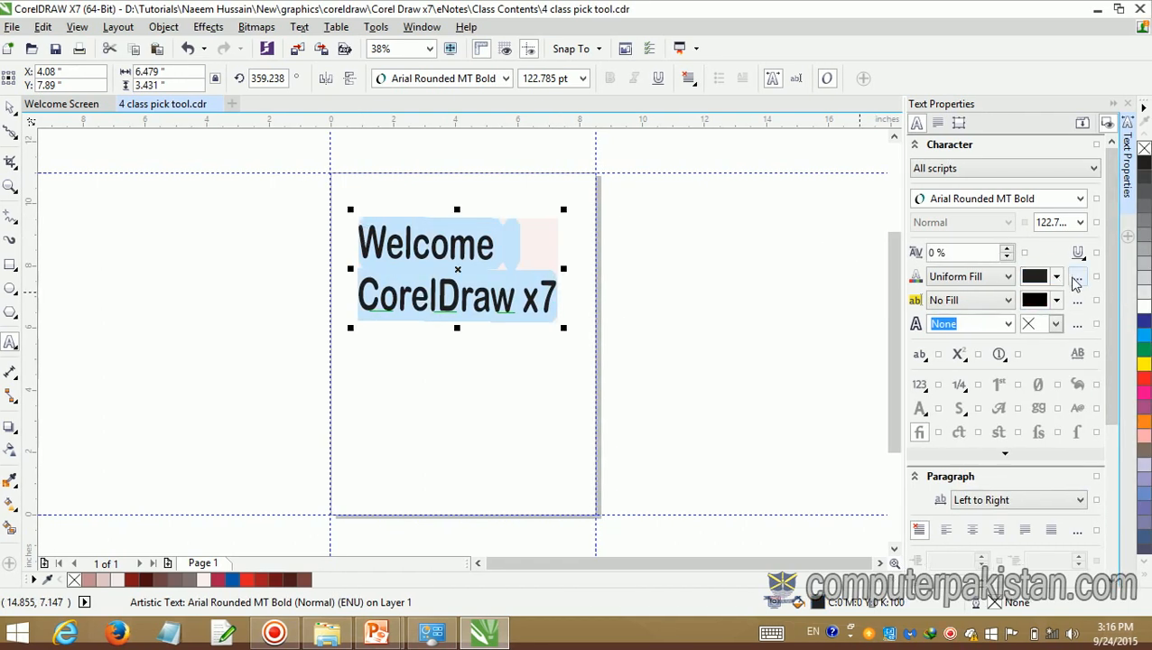
{"action": "left_click", "coordinate": [1056, 277]}
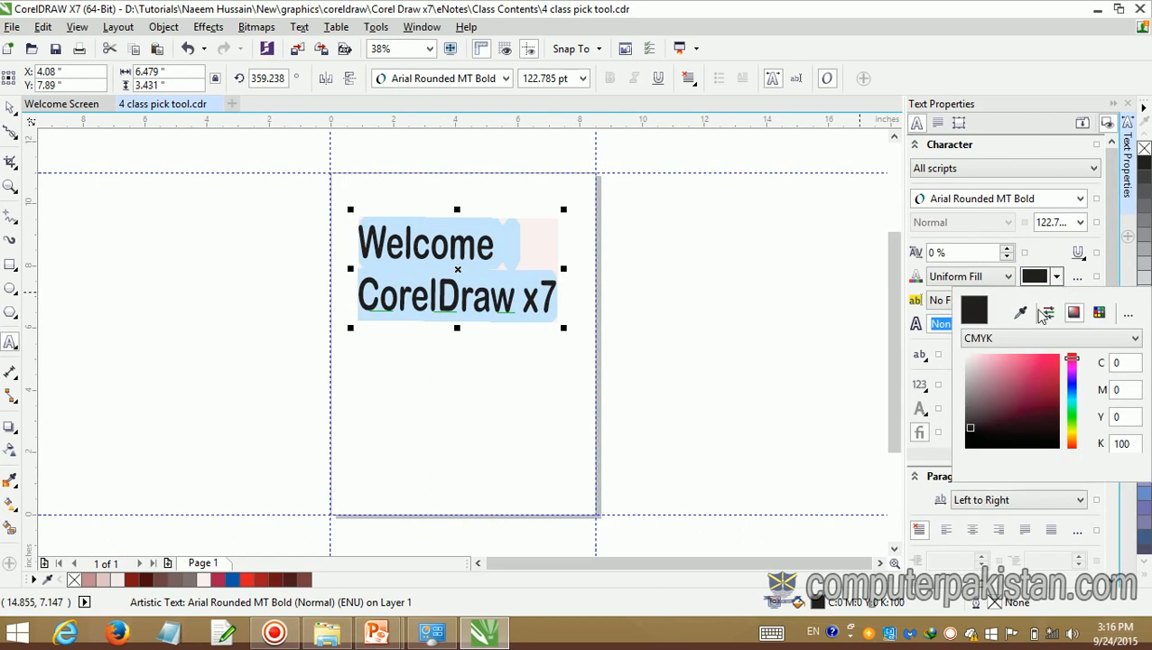
{"action": "left_click", "coordinate": [1047, 377]}
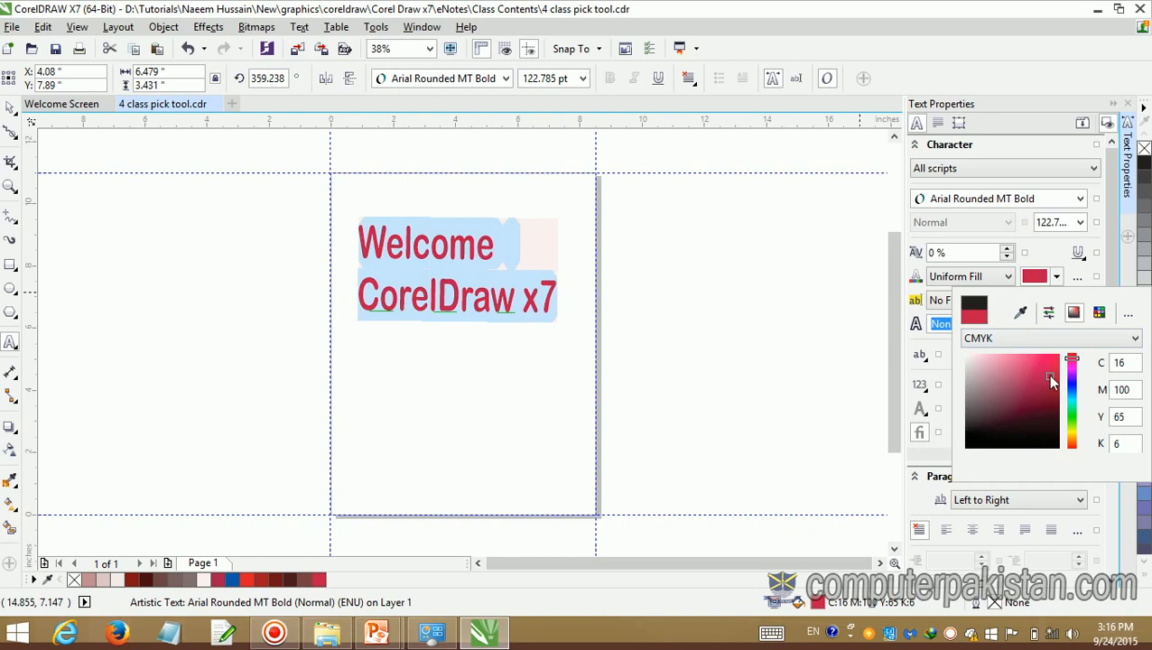
{"action": "left_click", "coordinate": [1073, 383]}
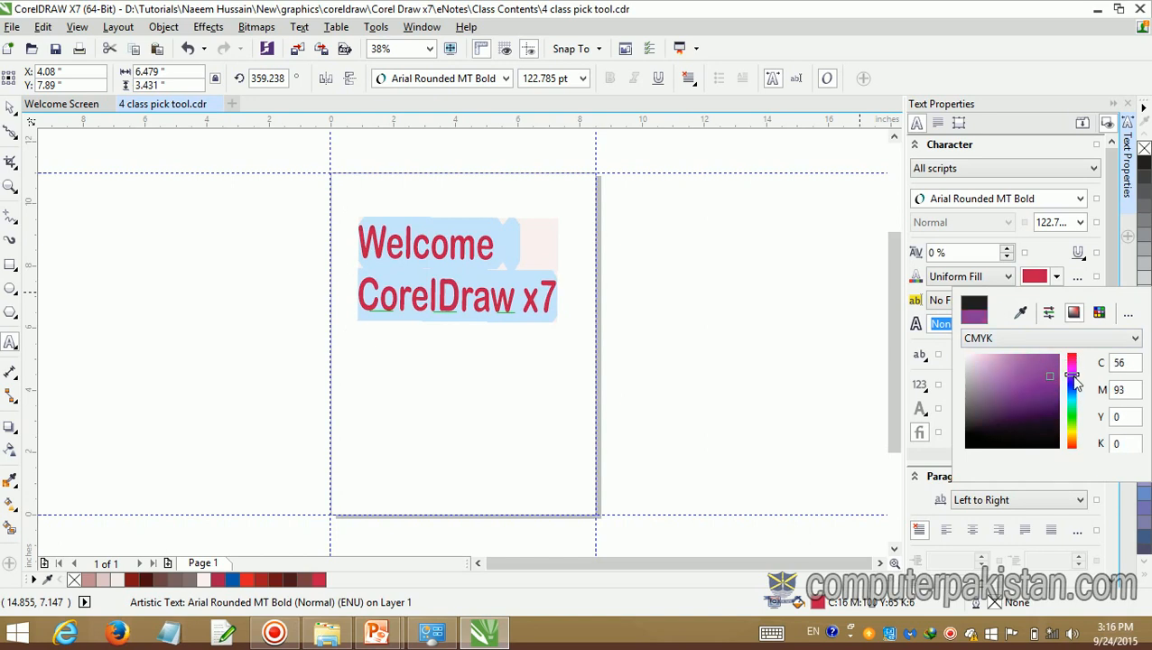
{"action": "left_click_drag", "start_coordinate": [1073, 382], "coordinate": [1076, 402]}
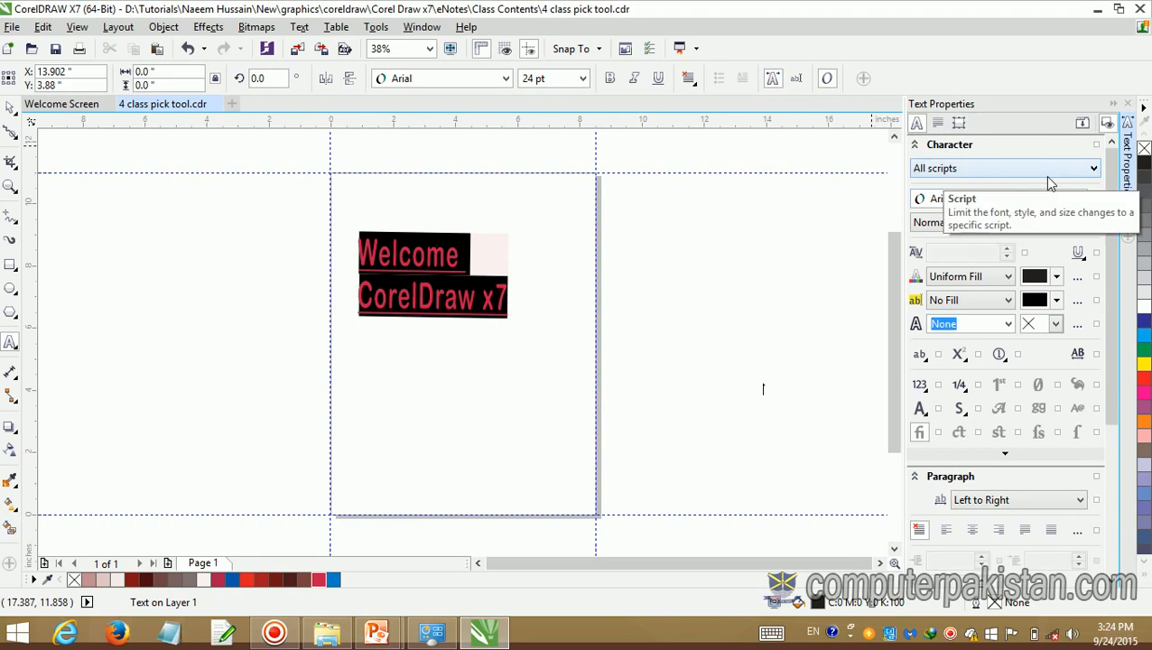
Step: Try the fonts Baskerville Old Face and Arial Narrow without highlighting any of the welcome text
{"action": "left_click", "coordinate": [1076, 207]}
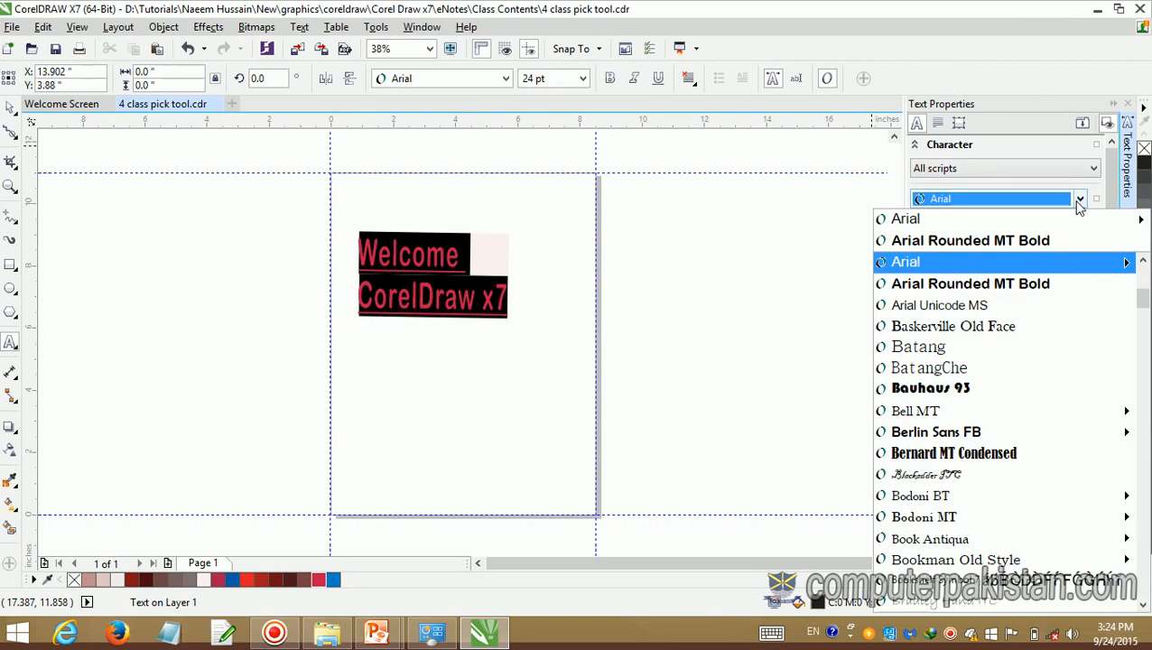
{"action": "mouse_move", "coordinate": [1034, 263]}
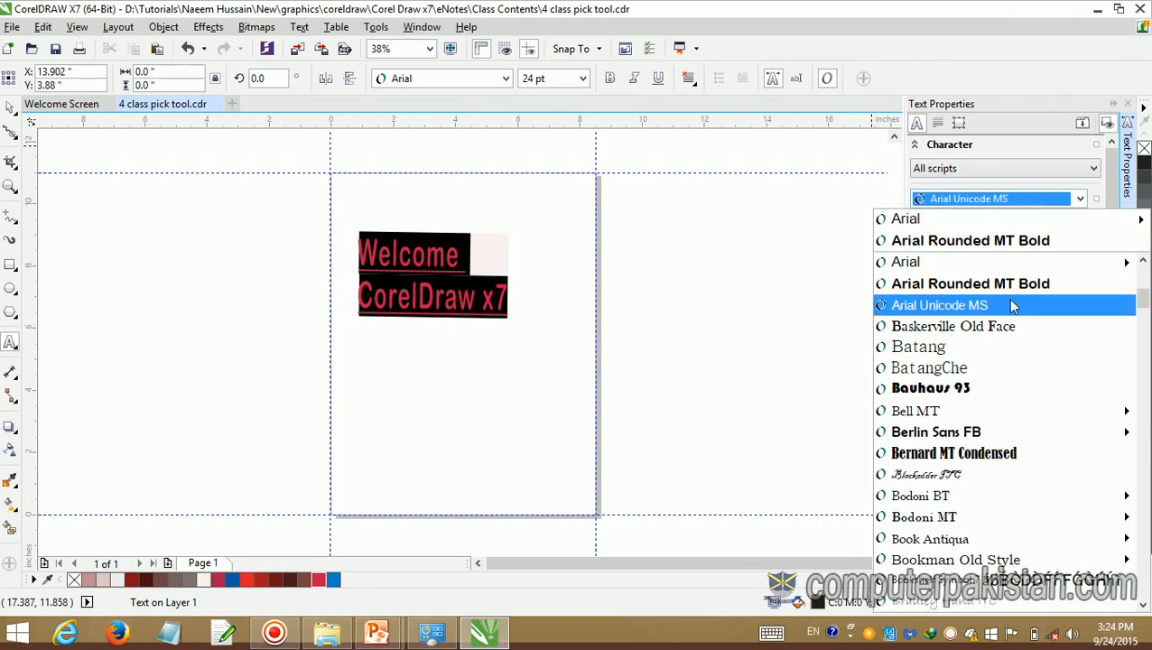
{"action": "left_click", "coordinate": [1014, 330]}
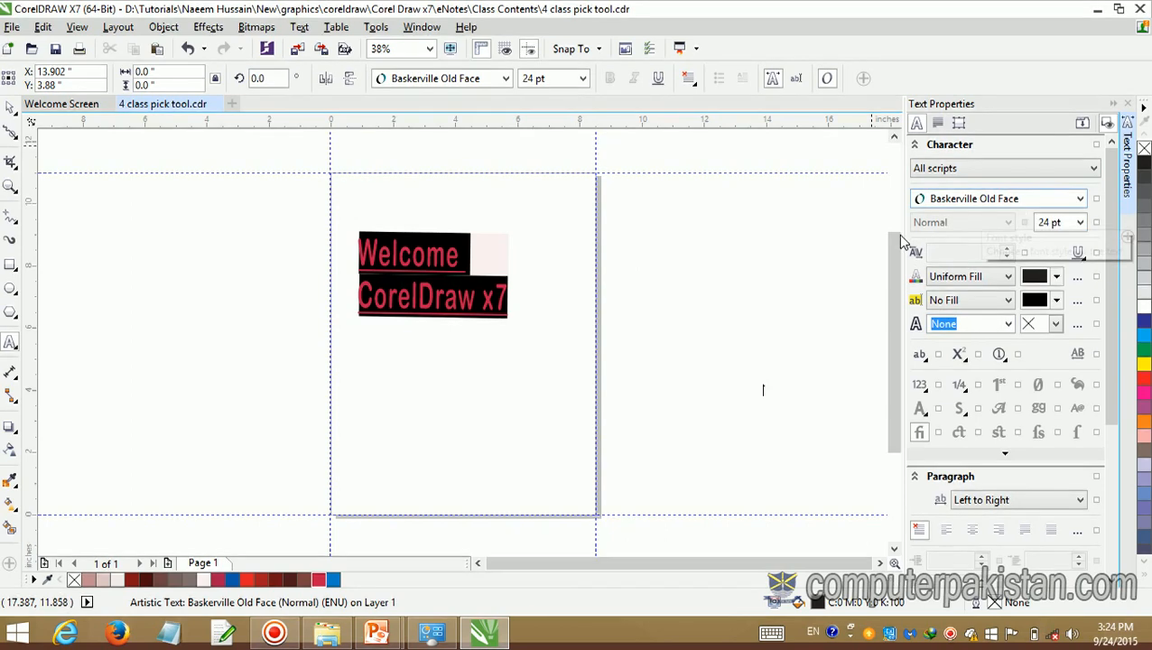
{"action": "left_click", "coordinate": [1080, 200]}
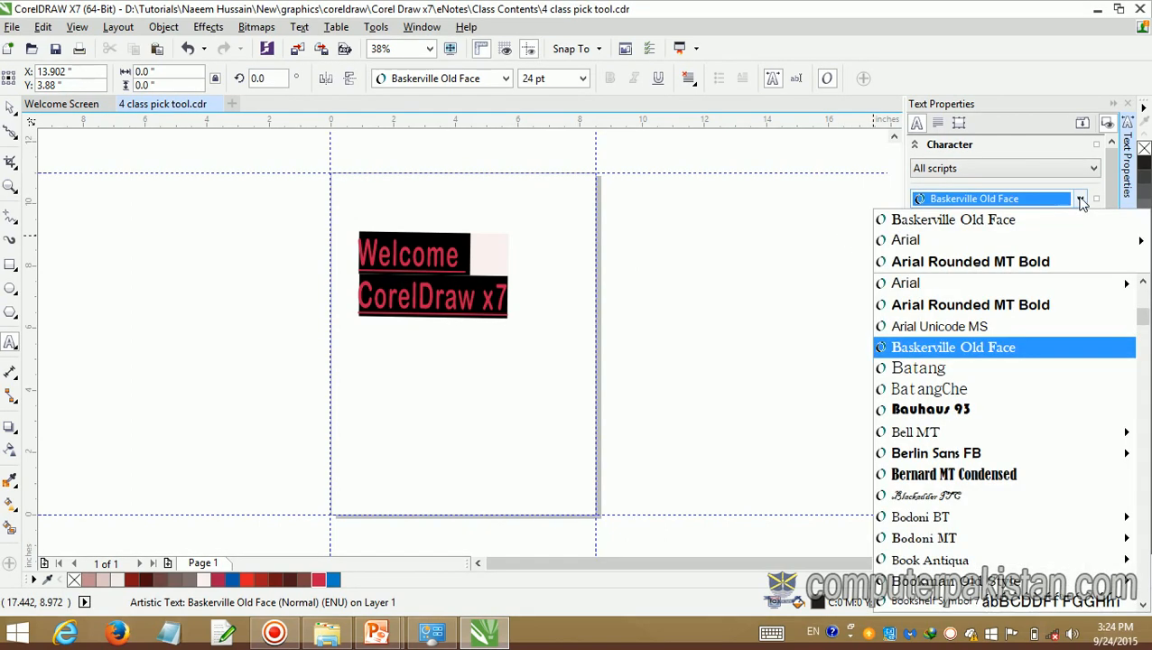
{"action": "mouse_move", "coordinate": [1006, 243]}
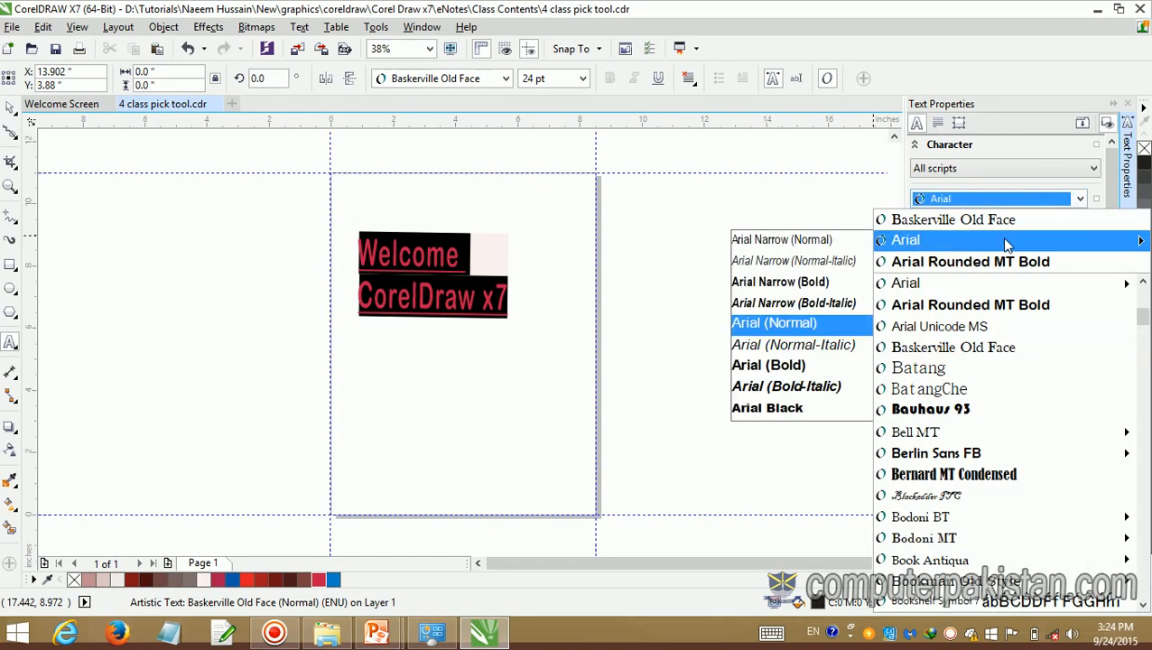
{"action": "left_click", "coordinate": [788, 244]}
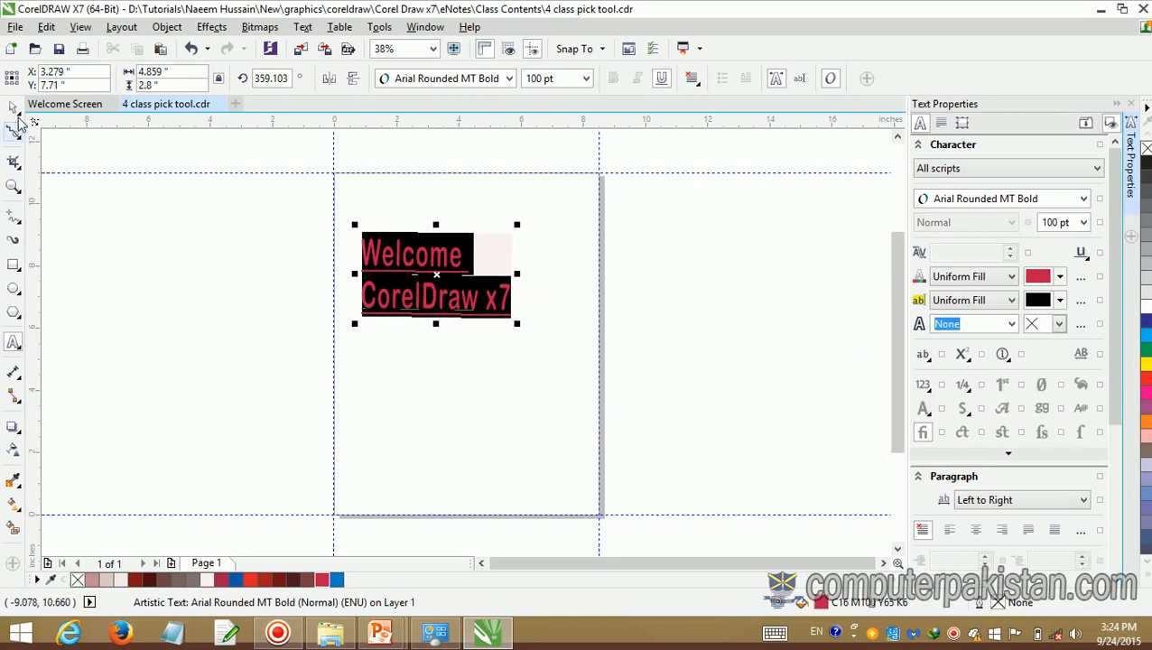
Step: Highlight both lines of the welcome text and delete them from the page
{"action": "left_click", "coordinate": [16, 113]}
{"action": "left_click", "coordinate": [505, 371]}
{"action": "left_click", "coordinate": [501, 323]}
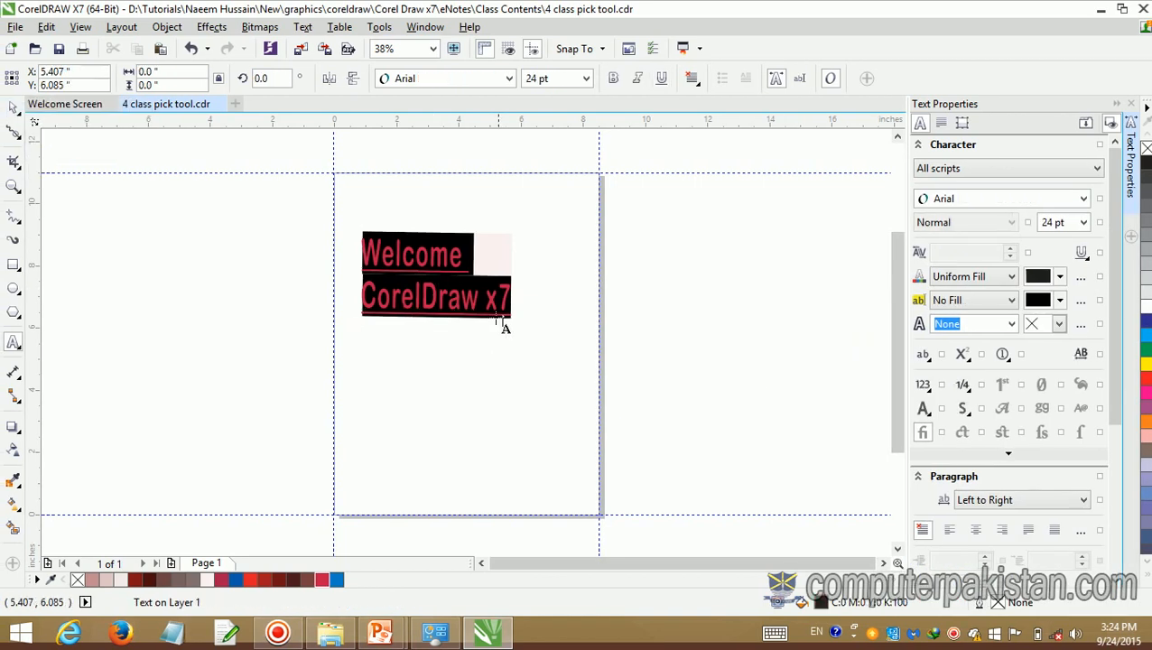
{"action": "left_click", "coordinate": [499, 305]}
{"action": "left_click_drag", "start_coordinate": [512, 302], "coordinate": [362, 242]}
{"action": "key", "text": "Delete"}
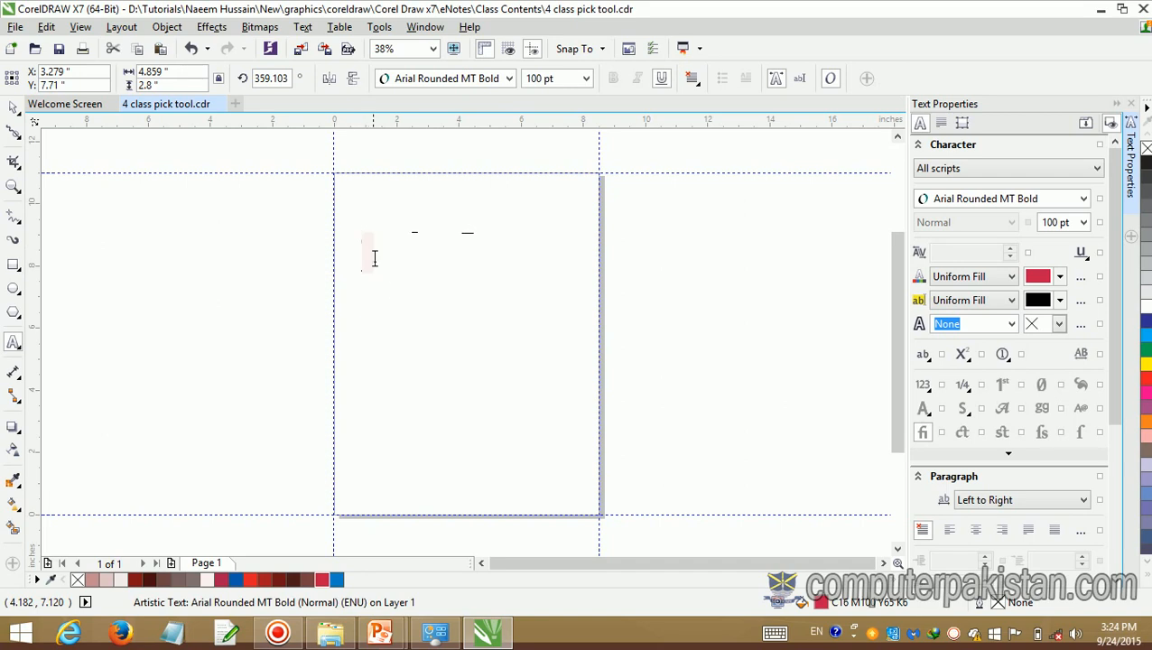
Step: Add the artistic text ComputerPakistan in the upper part of the empty page and scale it up proportionally to about 6.68 by 0.76 inches
{"action": "left_click", "coordinate": [385, 302]}
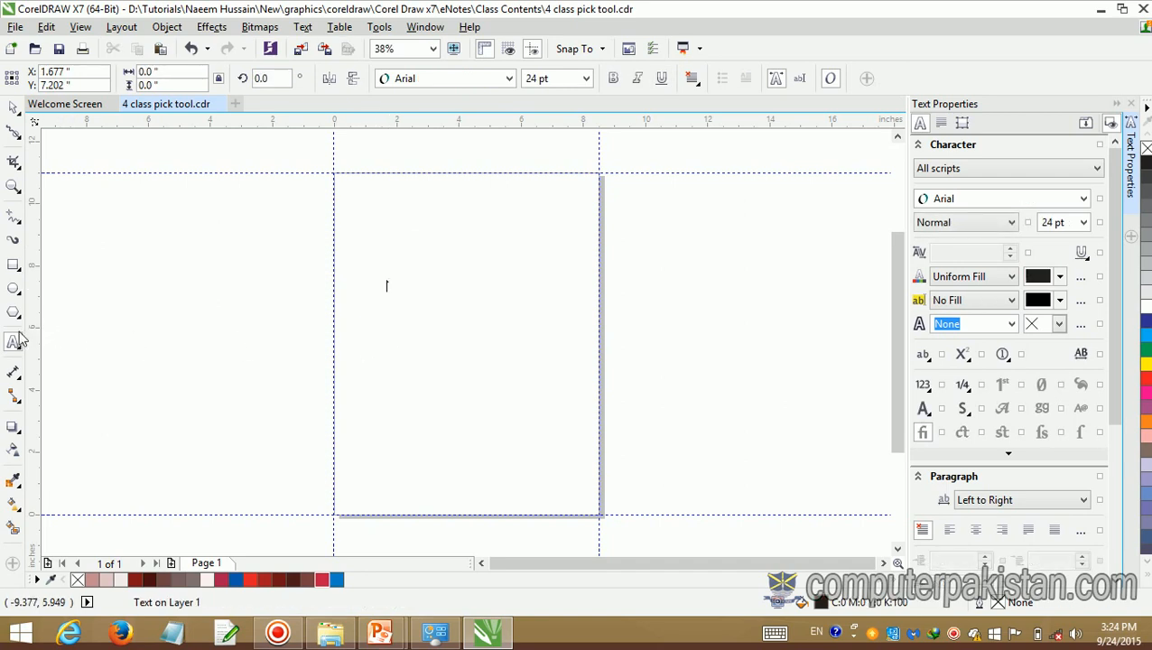
{"action": "left_click", "coordinate": [366, 251]}
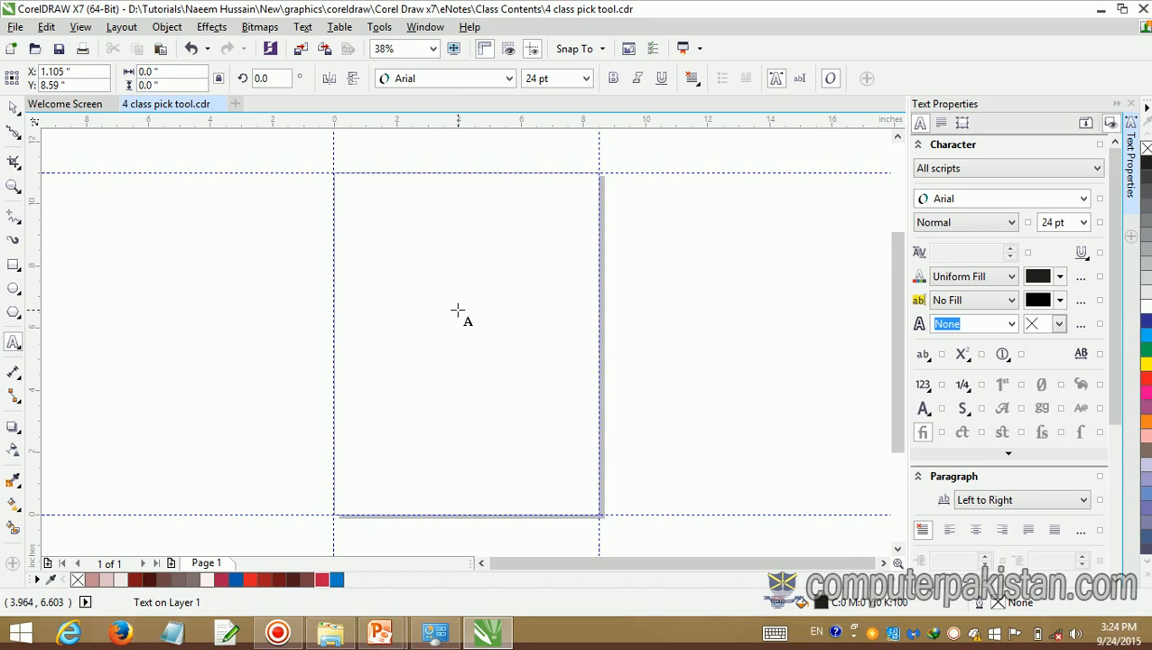
{"action": "type", "text": "ComputerPakistan"}
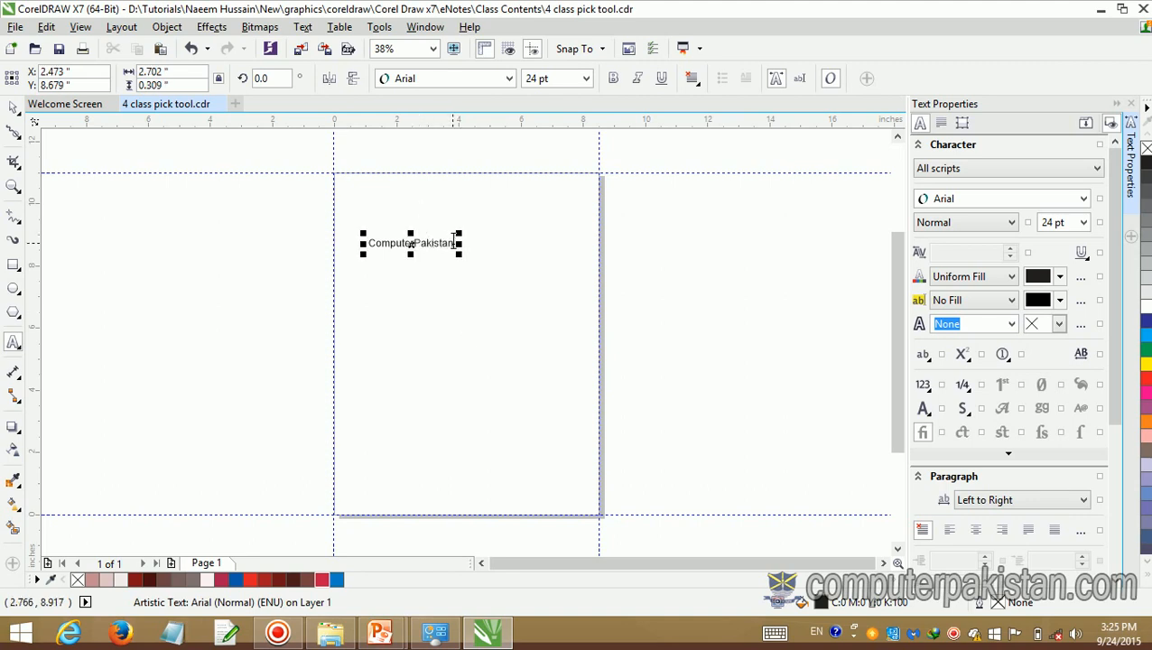
{"action": "left_click_drag", "start_coordinate": [455, 239], "coordinate": [370, 243]}
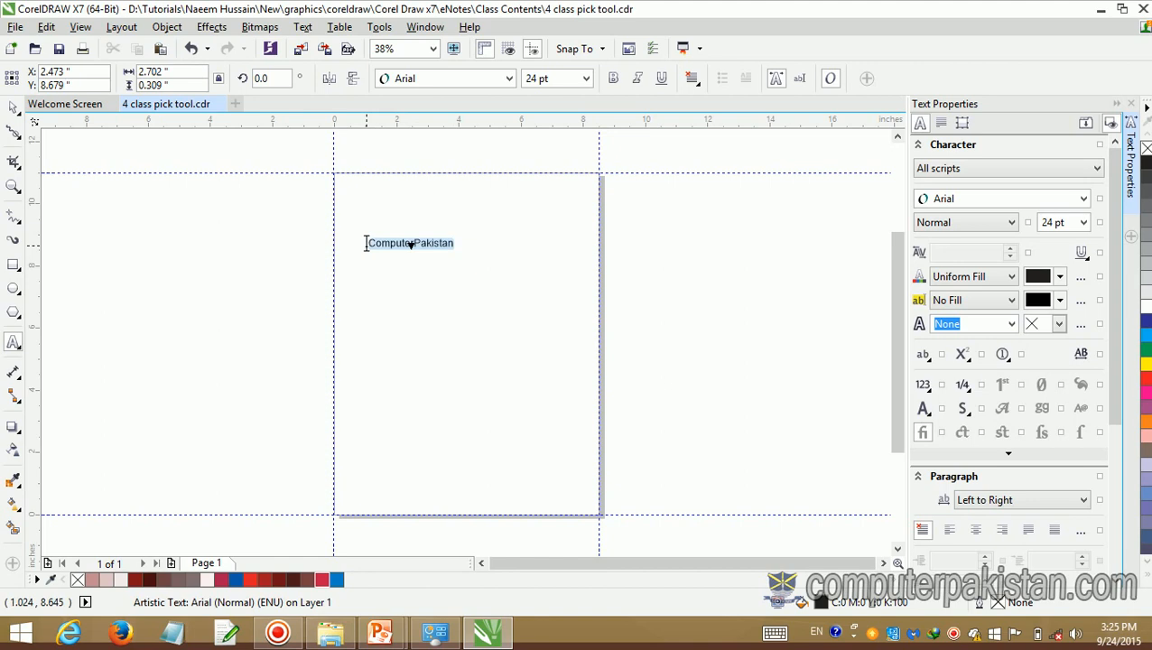
{"action": "left_click_drag", "start_coordinate": [459, 254], "coordinate": [575, 377]}
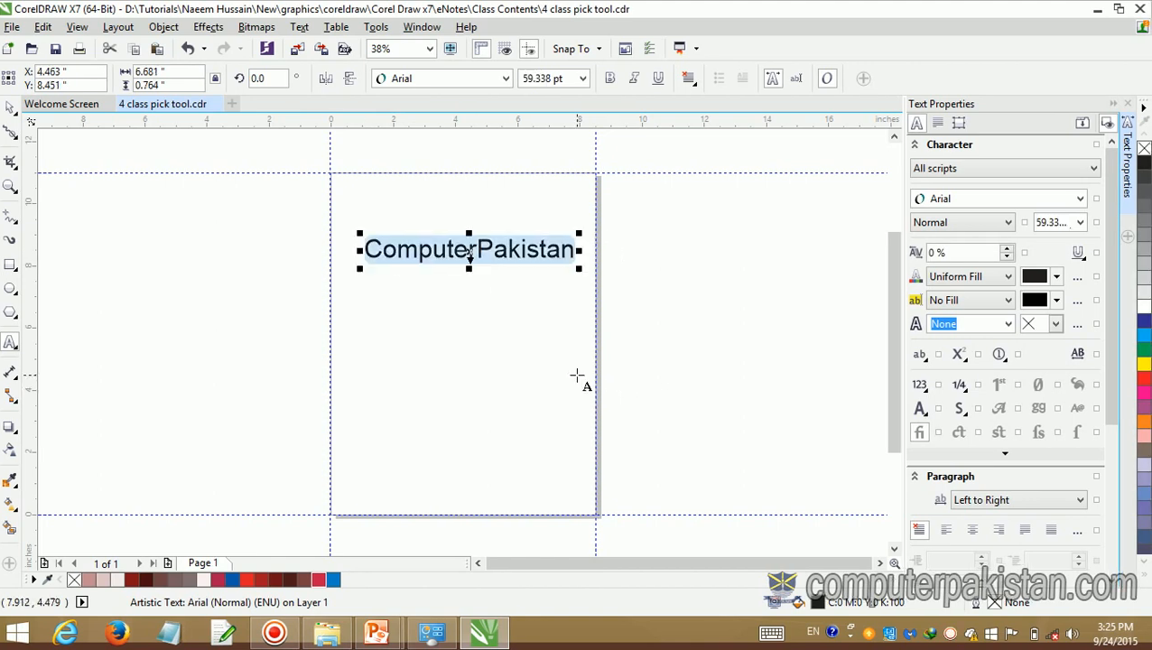
Step: Set the ComputerPakistan text to Arial Narrow and preview other fonts on it, such as Agency FB, Aharoni, Bernard MT Condensed and Bell MT
{"action": "left_click", "coordinate": [1080, 198]}
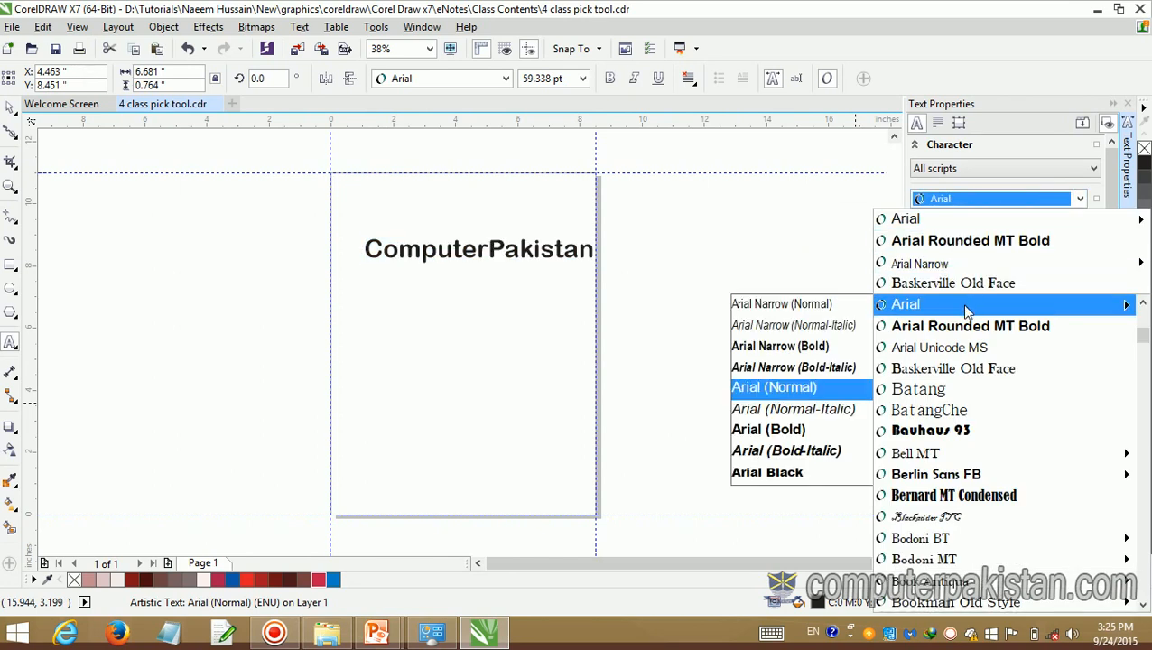
{"action": "left_click", "coordinate": [819, 307]}
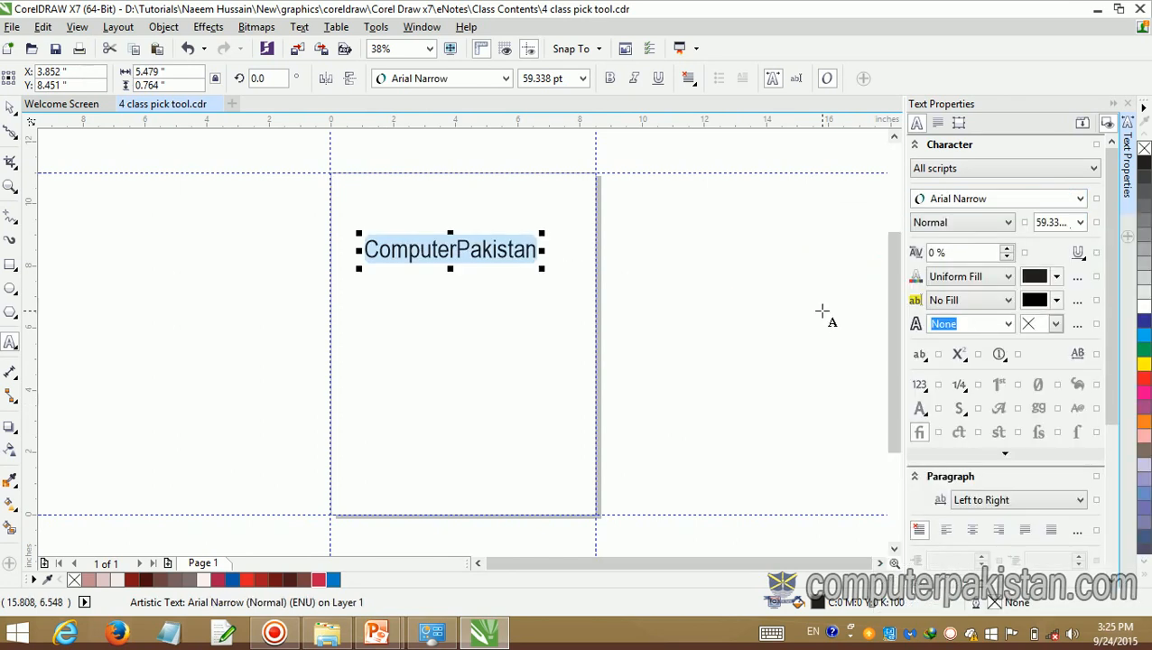
{"action": "left_click", "coordinate": [1018, 200]}
{"action": "mouse_move", "coordinate": [1017, 240]}
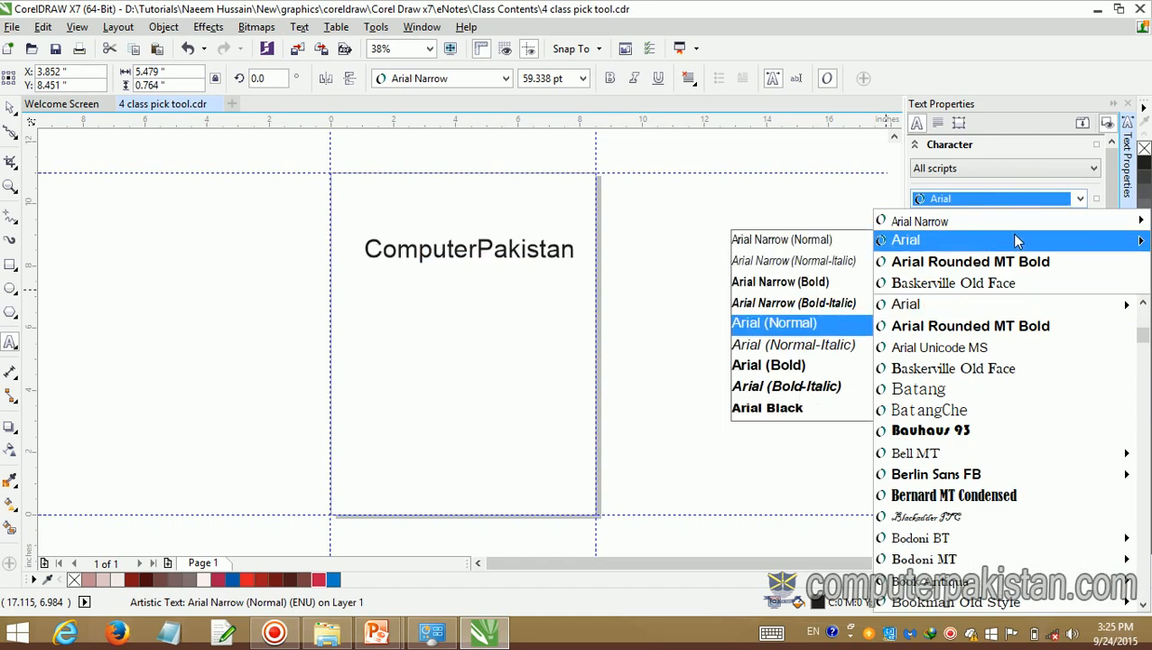
{"action": "key", "text": "Down"}
{"action": "key", "text": "Down"}
{"action": "key", "text": "Down"}
{"action": "key", "text": "Down"}
{"action": "key", "text": "Down"}
{"action": "key", "text": "Down"}
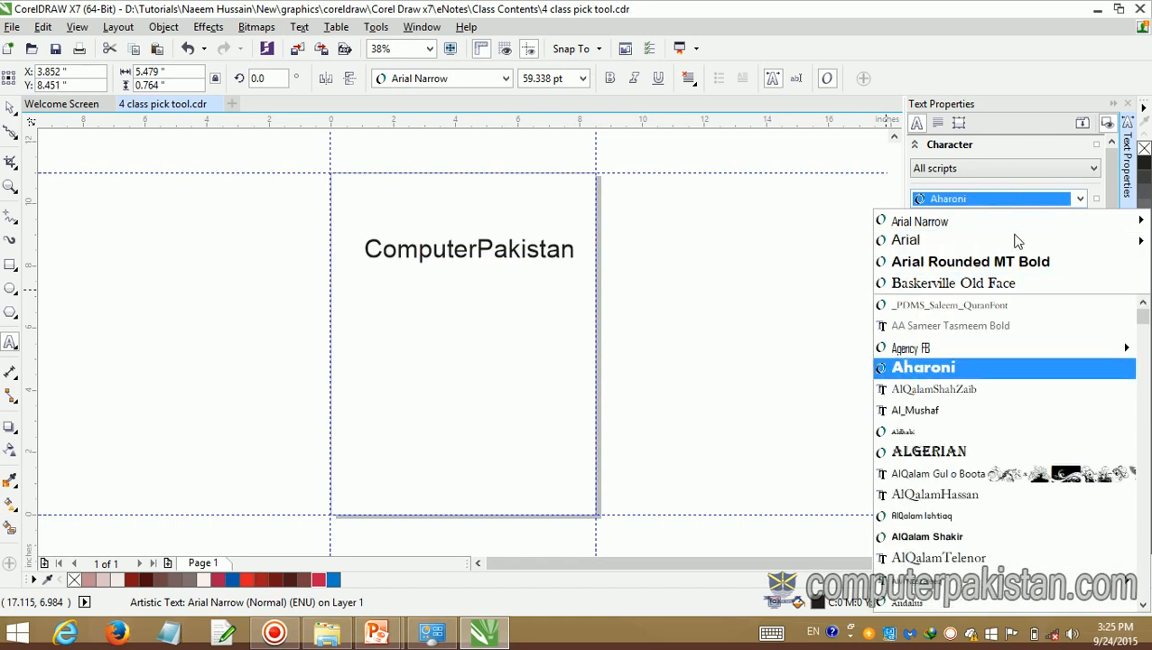
{"action": "key", "text": "Up"}
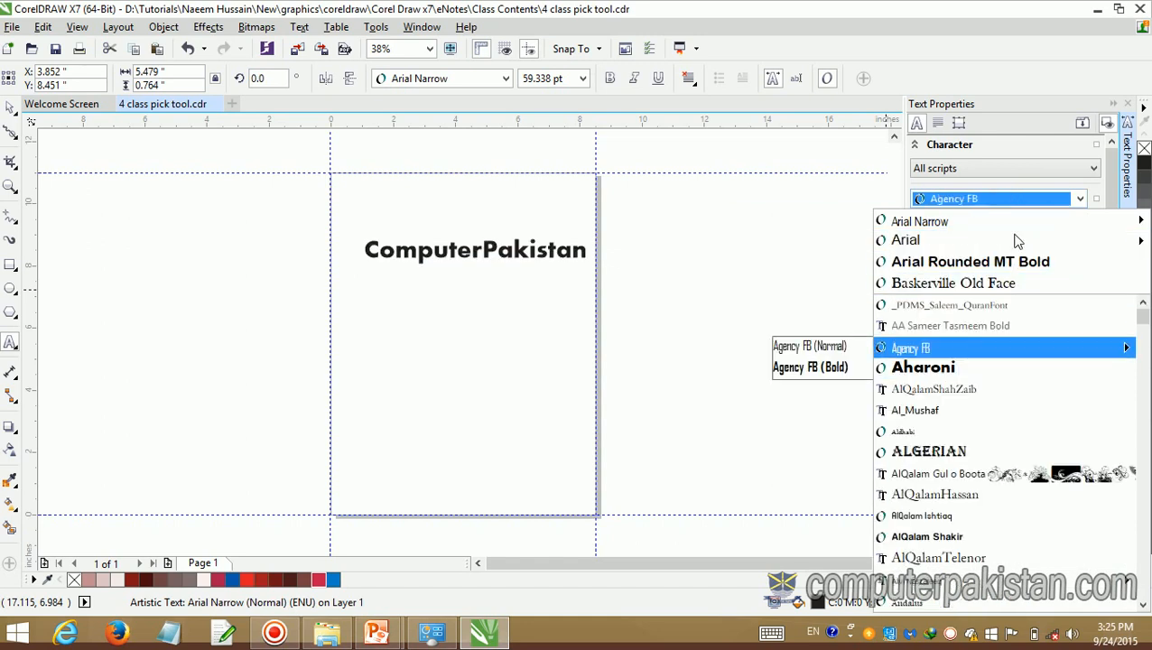
{"action": "key", "text": "Up"}
{"action": "key", "text": "Down"}
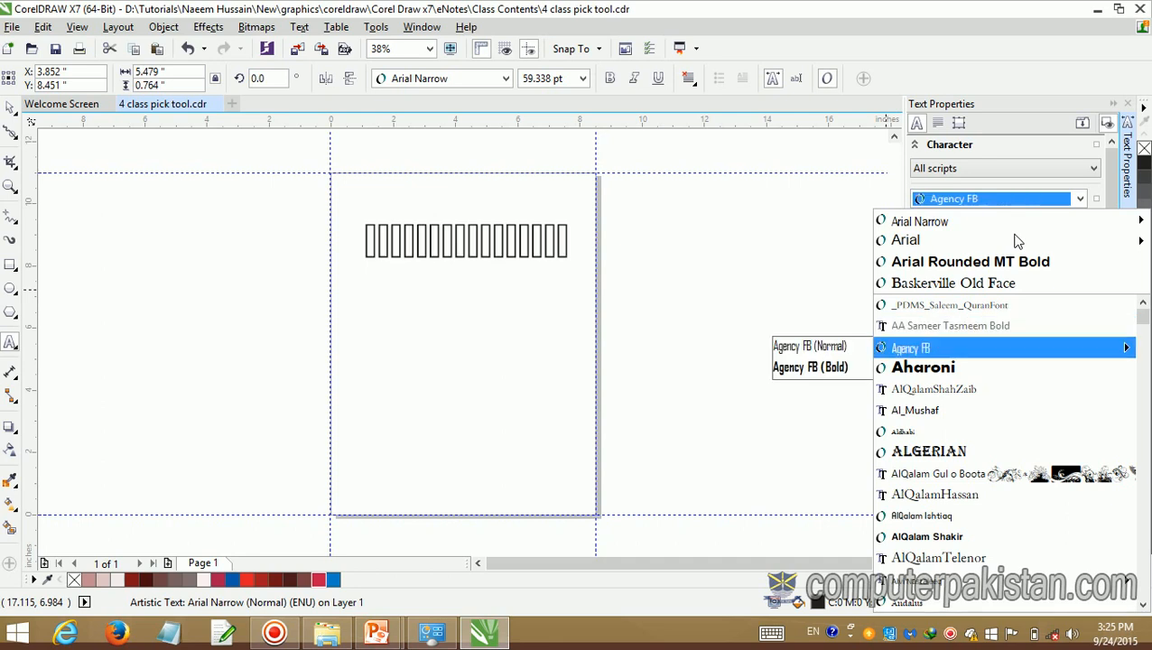
{"action": "key", "text": "Down"}
{"action": "key", "text": "Down"}
{"action": "key", "text": "Down"}
{"action": "key", "text": "Down"}
{"action": "key", "text": "Down"}
{"action": "key", "text": "Down"}
{"action": "key", "text": "Down"}
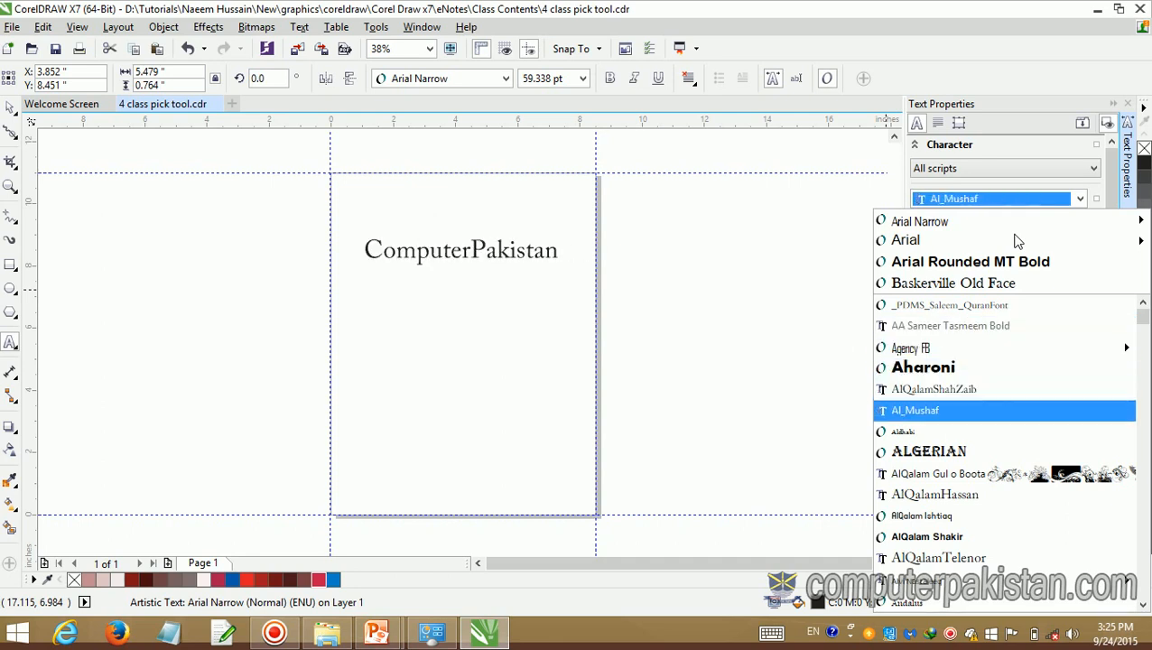
{"action": "key", "text": "Down"}
{"action": "key", "text": "Down"}
{"action": "key", "text": "Down"}
{"action": "key", "text": "Down"}
{"action": "key", "text": "Down"}
{"action": "key", "text": "Down"}
{"action": "key", "text": "Down"}
{"action": "key", "text": "Down"}
{"action": "key", "text": "Down"}
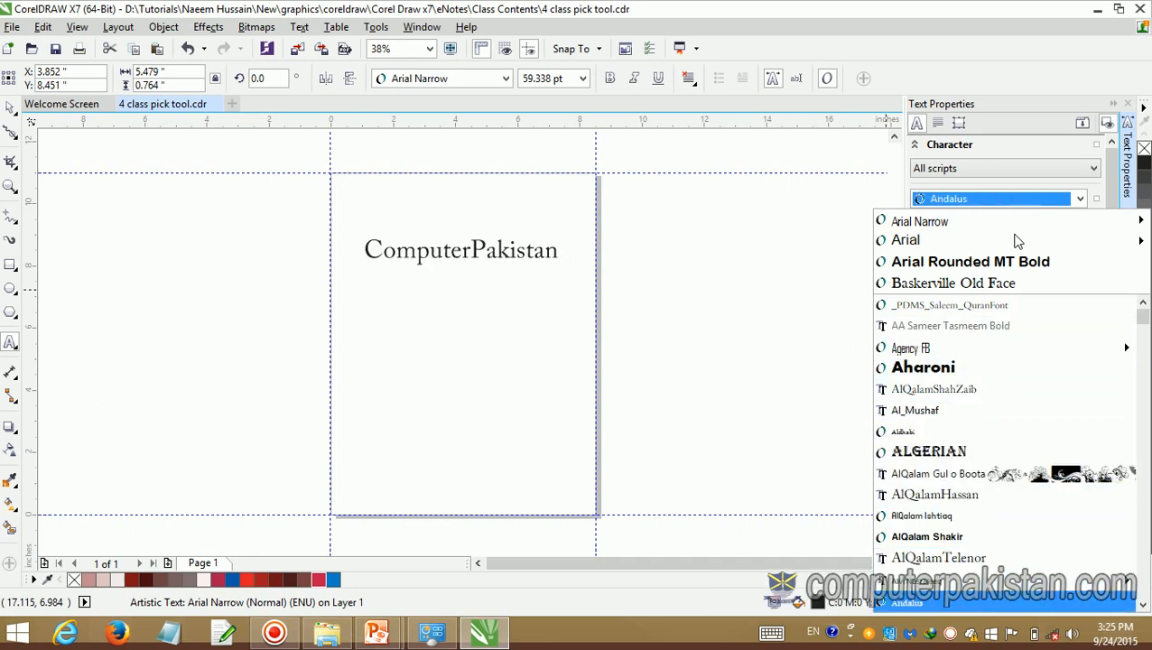
{"action": "key", "text": "Down"}
{"action": "key", "text": "Down"}
{"action": "key", "text": "Down"}
{"action": "key", "text": "Down"}
{"action": "key", "text": "Down"}
{"action": "key", "text": "Down"}
{"action": "key", "text": "Down"}
{"action": "key", "text": "Down"}
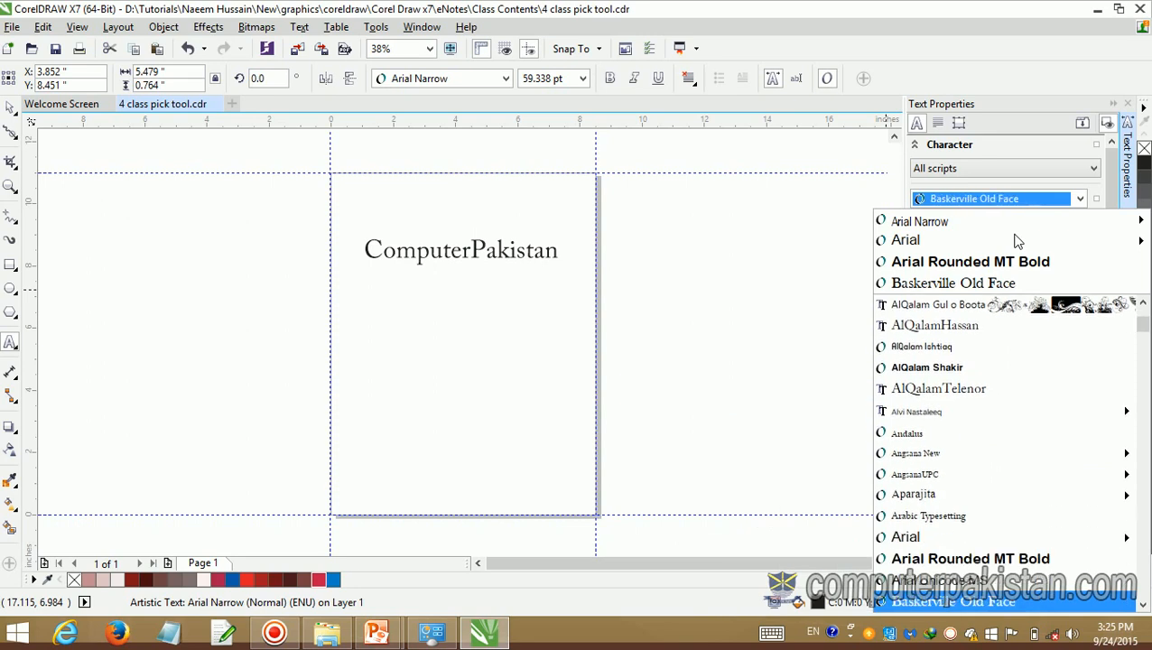
{"action": "key", "text": "Down"}
{"action": "key", "text": "Down"}
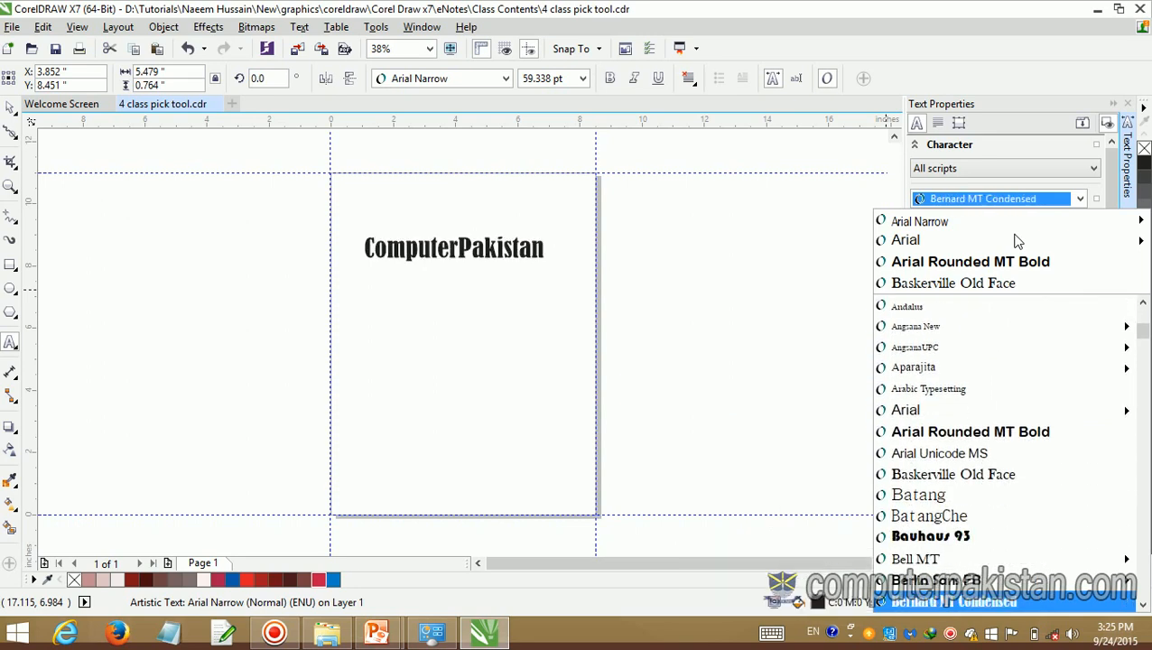
{"action": "key", "text": "Up"}
{"action": "key", "text": "Up"}
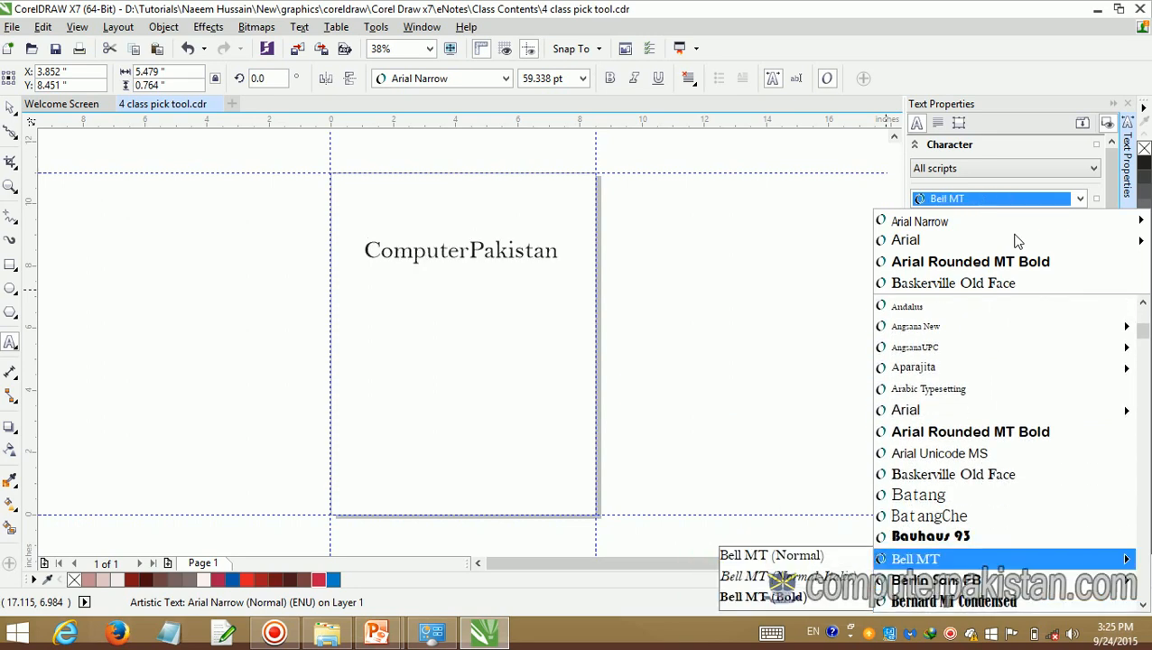
{"action": "key", "text": "Up"}
{"action": "key", "text": "Down"}
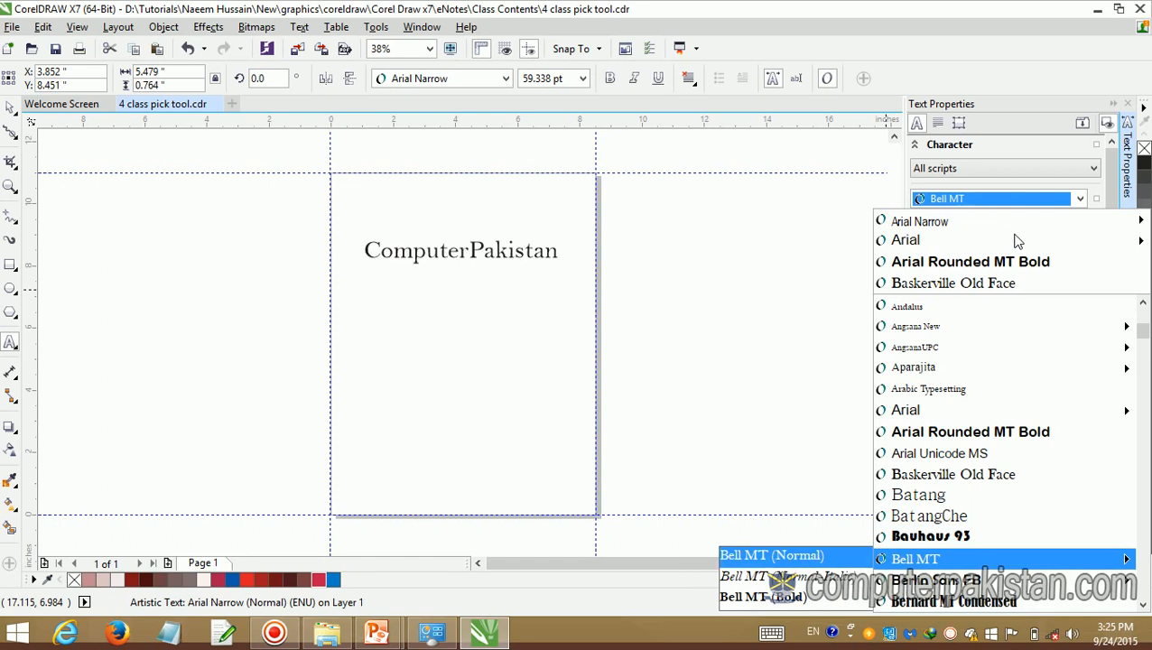
{"action": "key", "text": "Down"}
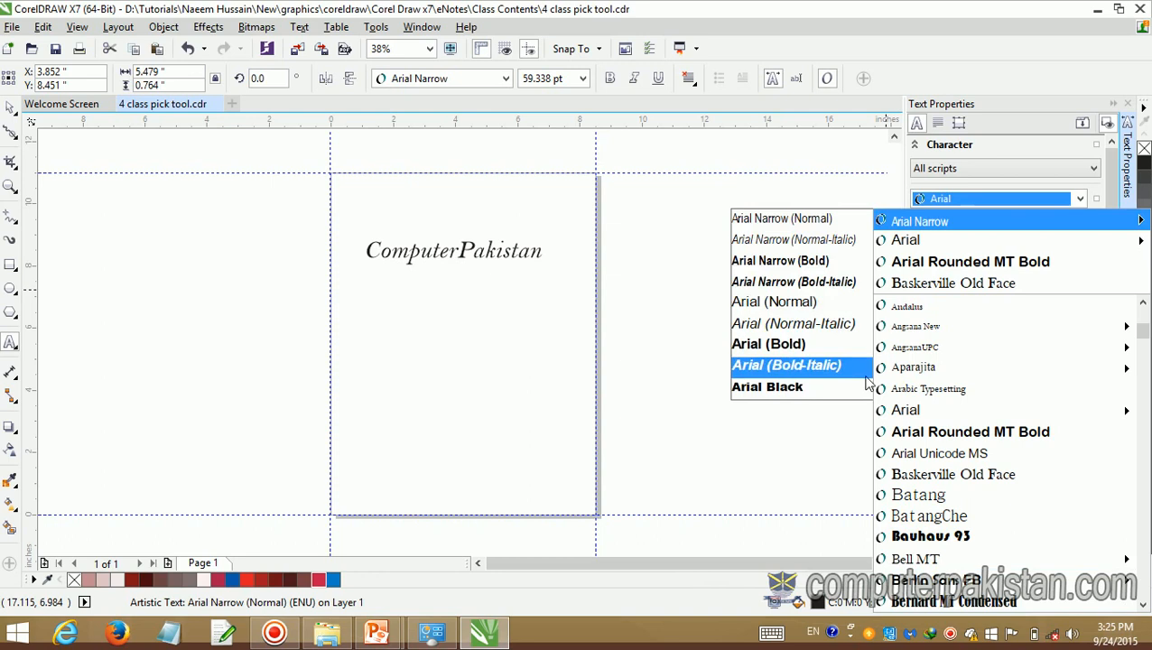
Step: Set the ComputerPakistan text to Berlin Sans FB Bold and stretch it to about 9.48 inches wide and 3.03 inches high
{"action": "mouse_move", "coordinate": [928, 585]}
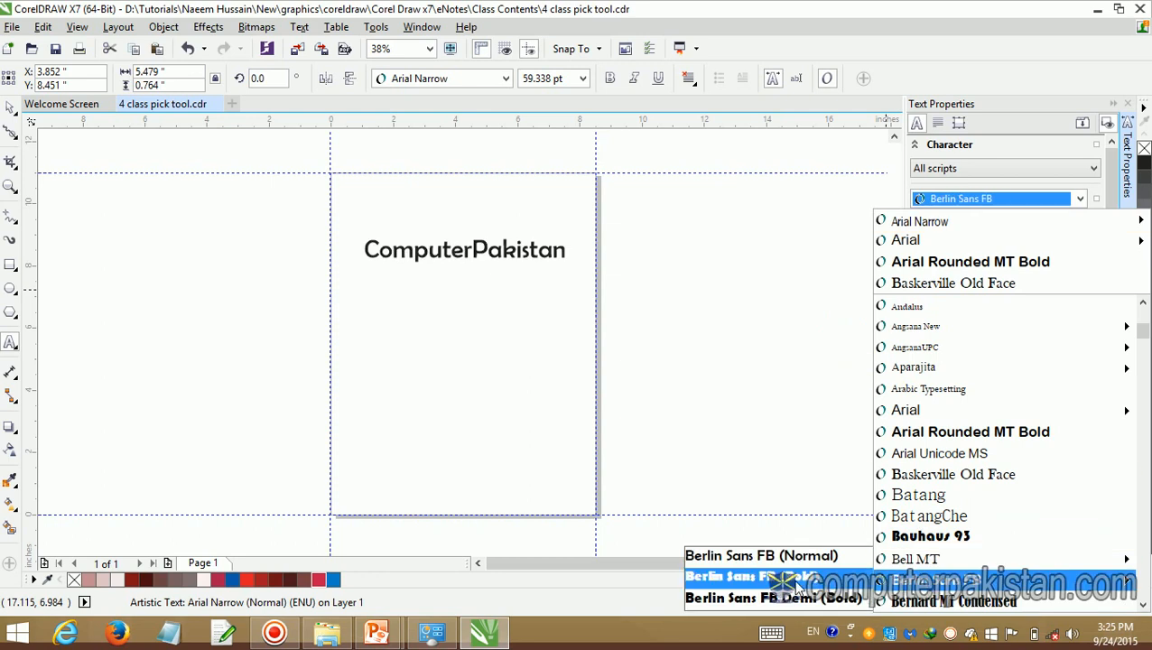
{"action": "left_click", "coordinate": [798, 587]}
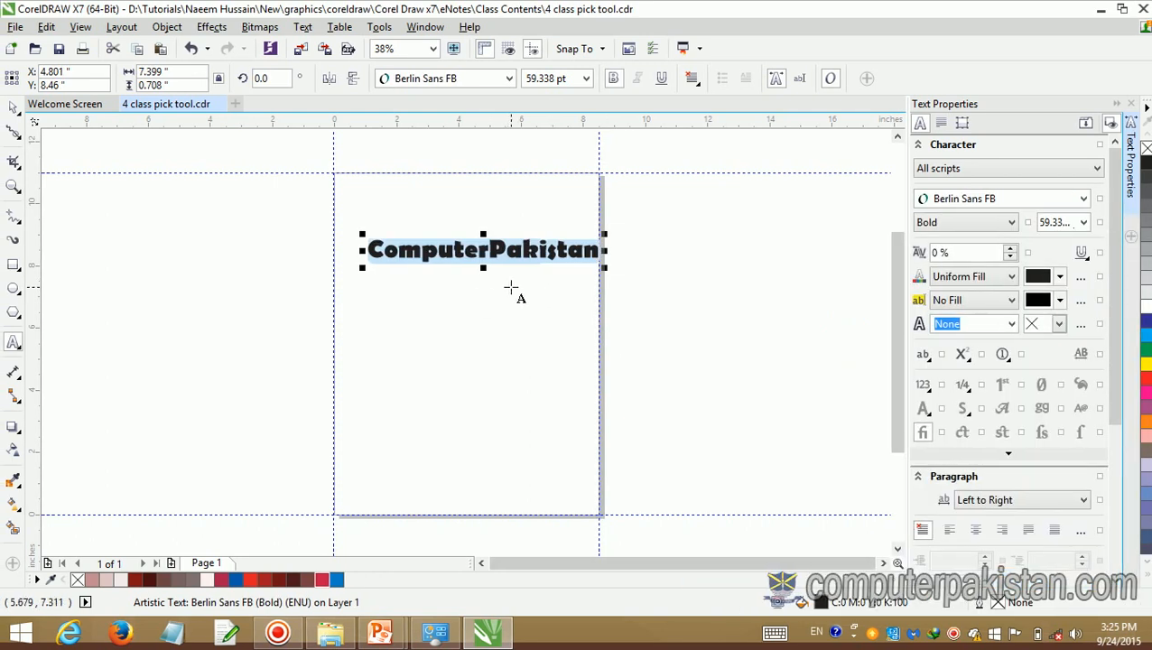
{"action": "left_click_drag", "start_coordinate": [484, 267], "coordinate": [486, 347]}
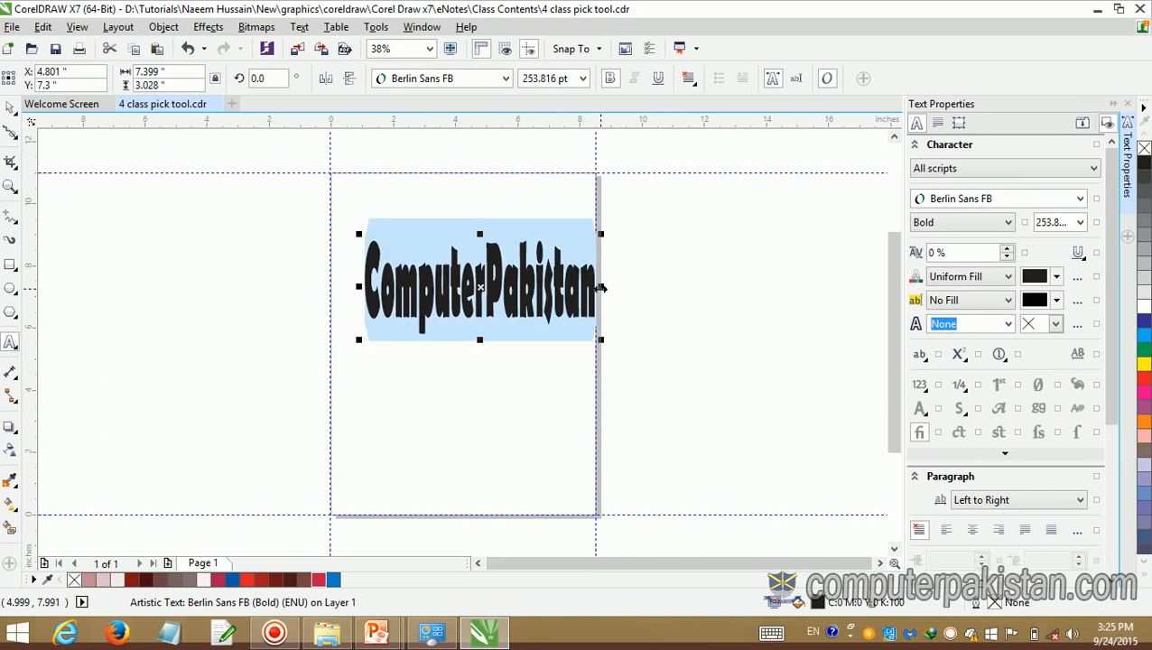
{"action": "left_click_drag", "start_coordinate": [600, 287], "coordinate": [665, 287]}
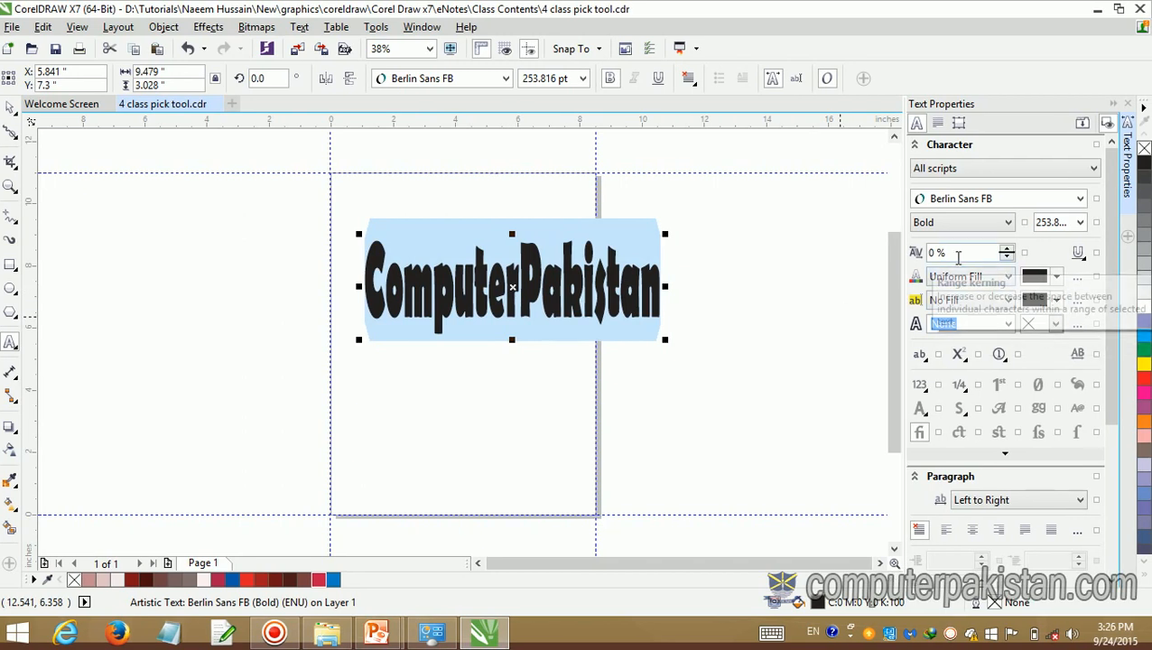
Step: Set the ComputerPakistan text to the Normal style, try a range kerning of -30%, and widen it to 90%
{"action": "left_click", "coordinate": [1009, 226]}
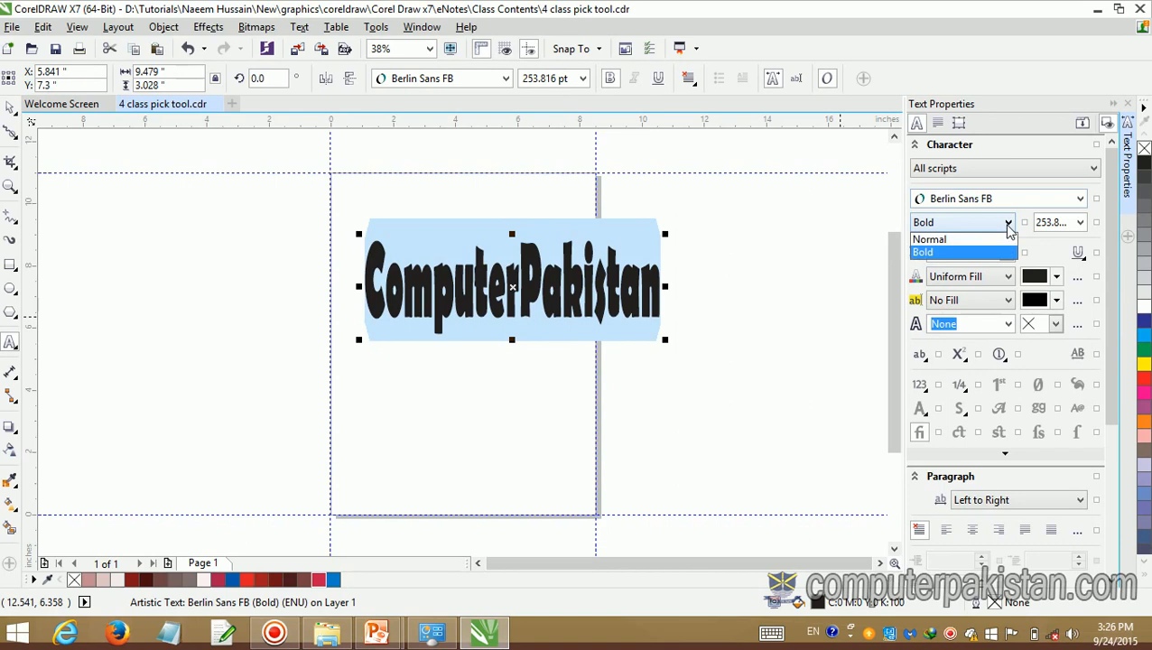
{"action": "left_click", "coordinate": [986, 240]}
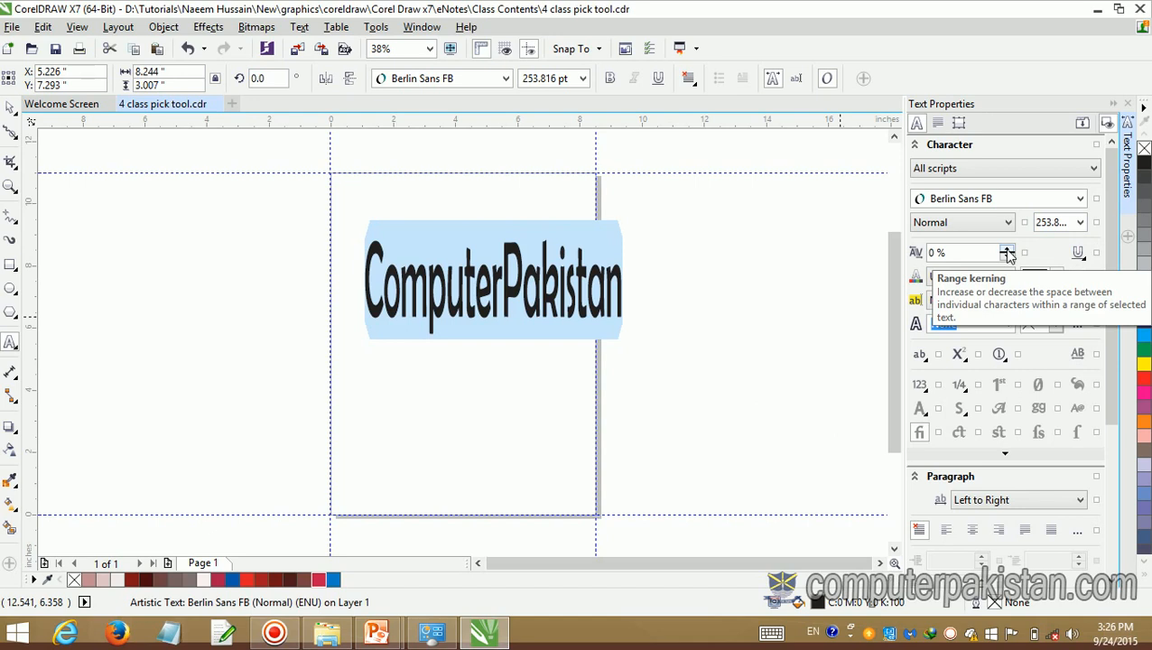
{"action": "left_click_drag", "start_coordinate": [1008, 253], "coordinate": [1008, 258]}
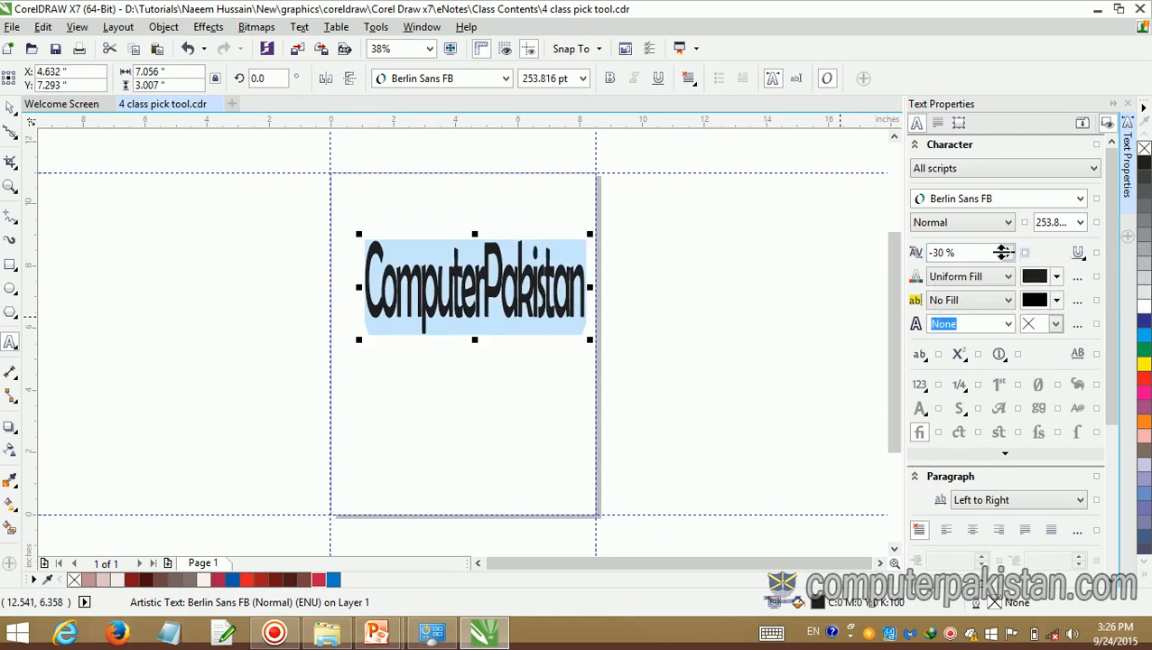
{"action": "left_click_drag", "start_coordinate": [1007, 255], "coordinate": [1008, 257]}
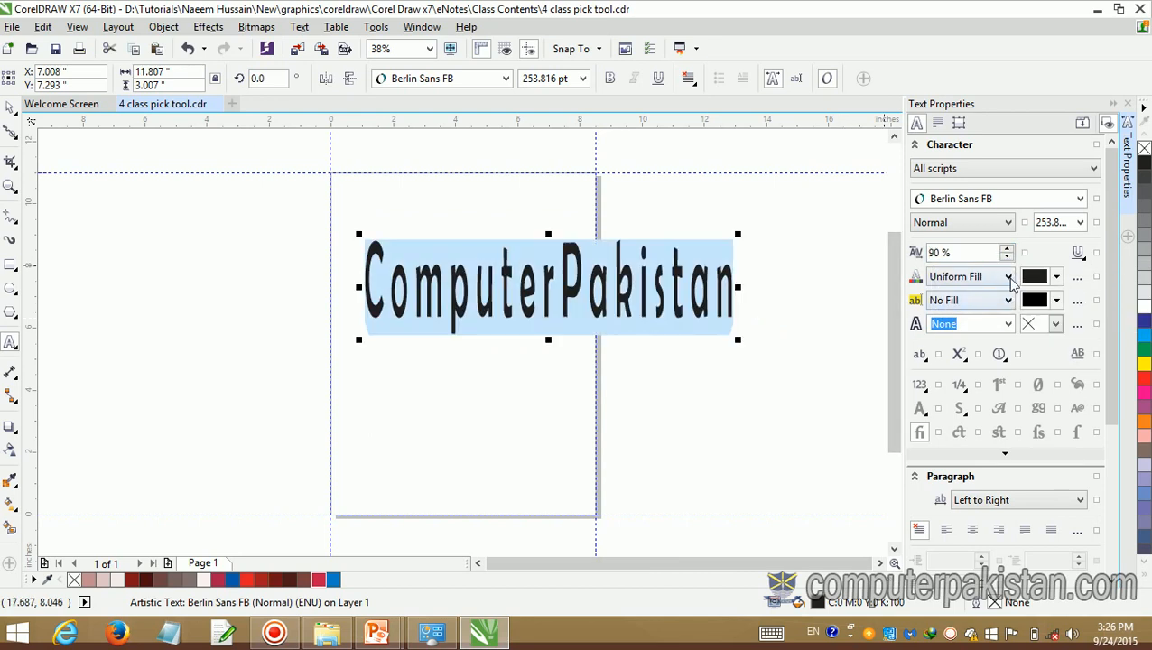
Step: Try a Fountain Fill on the ComputerPakistan text and change its fill type to 2 Color Pattern
{"action": "left_click", "coordinate": [1009, 277]}
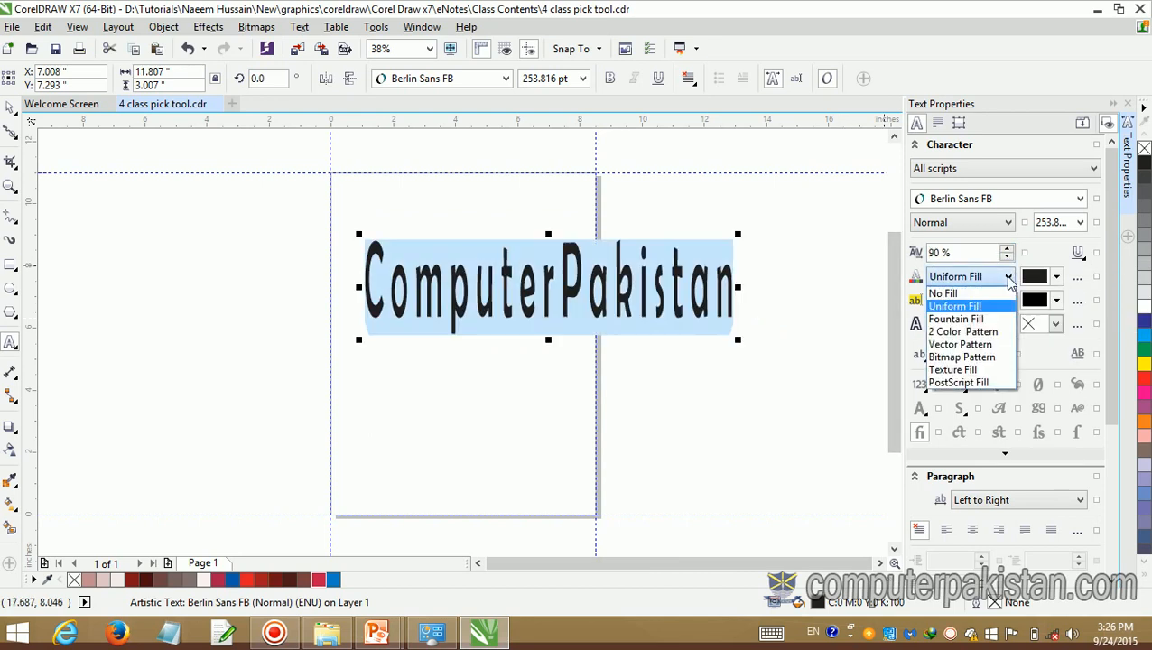
{"action": "left_click", "coordinate": [993, 321]}
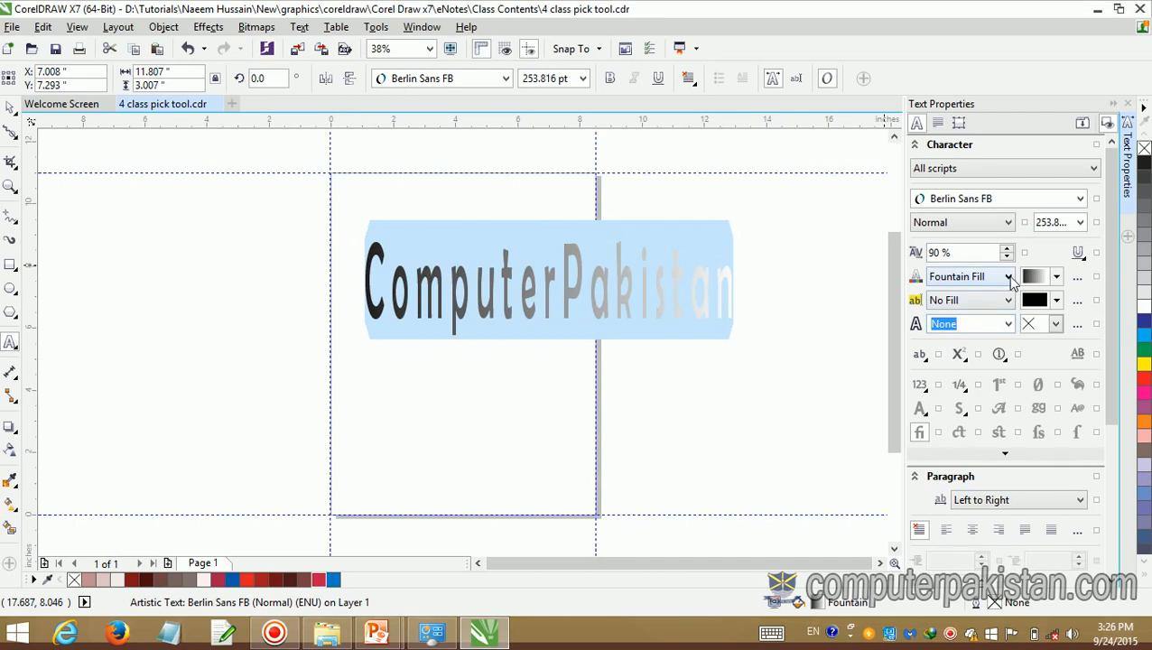
{"action": "left_click", "coordinate": [1010, 279]}
{"action": "left_click", "coordinate": [1009, 332]}
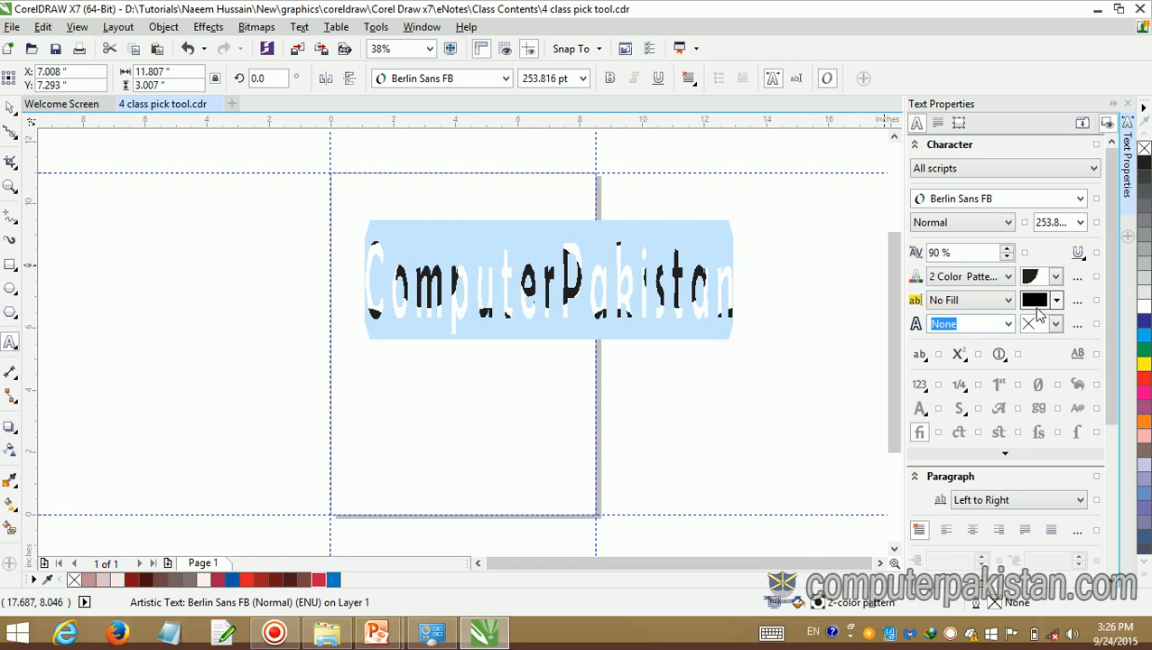
Step: Try the checkerboard, spade and concentric-square two-color patterns on the text and apply the flower pattern
{"action": "left_click", "coordinate": [1055, 277]}
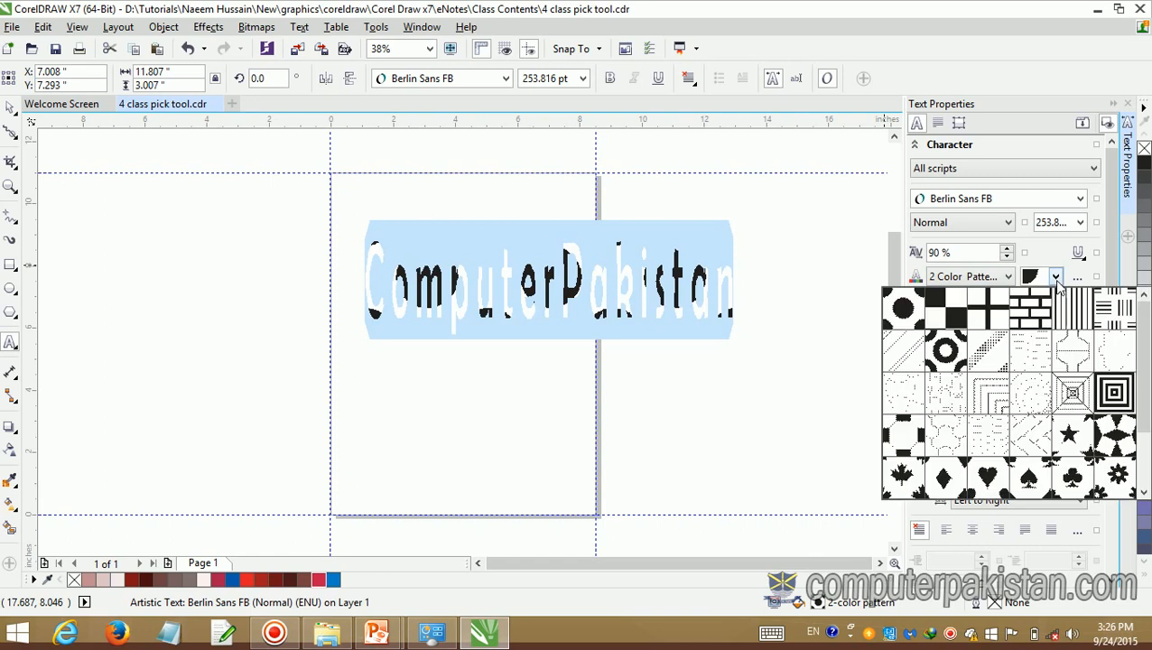
{"action": "left_click", "coordinate": [949, 317]}
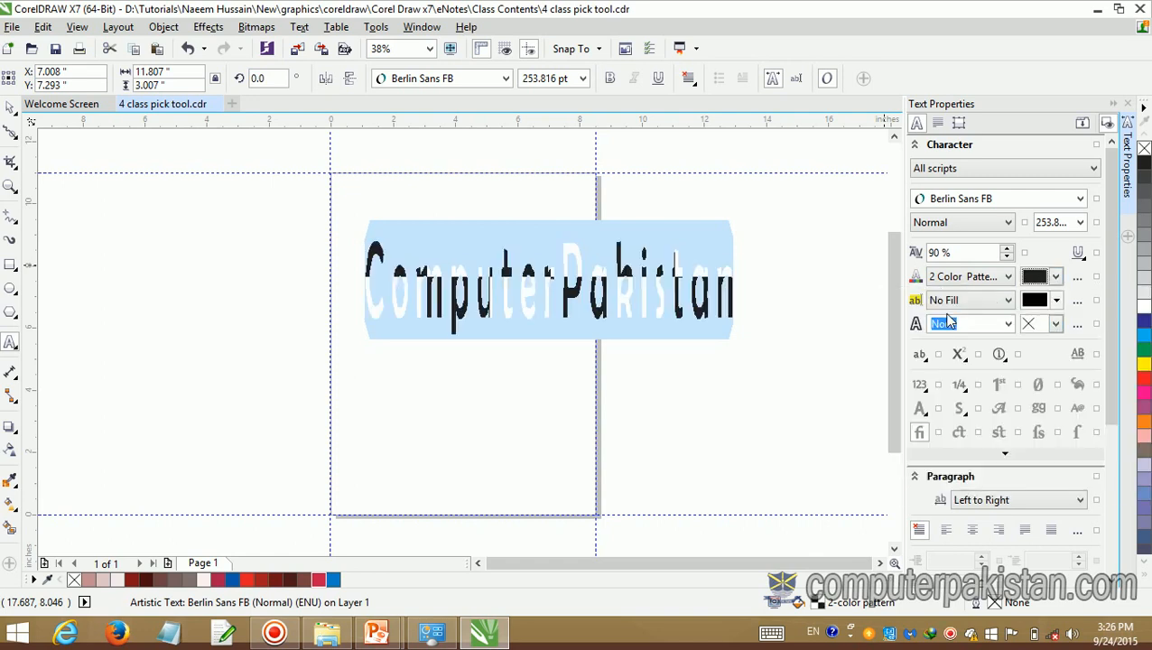
{"action": "left_click", "coordinate": [1055, 277]}
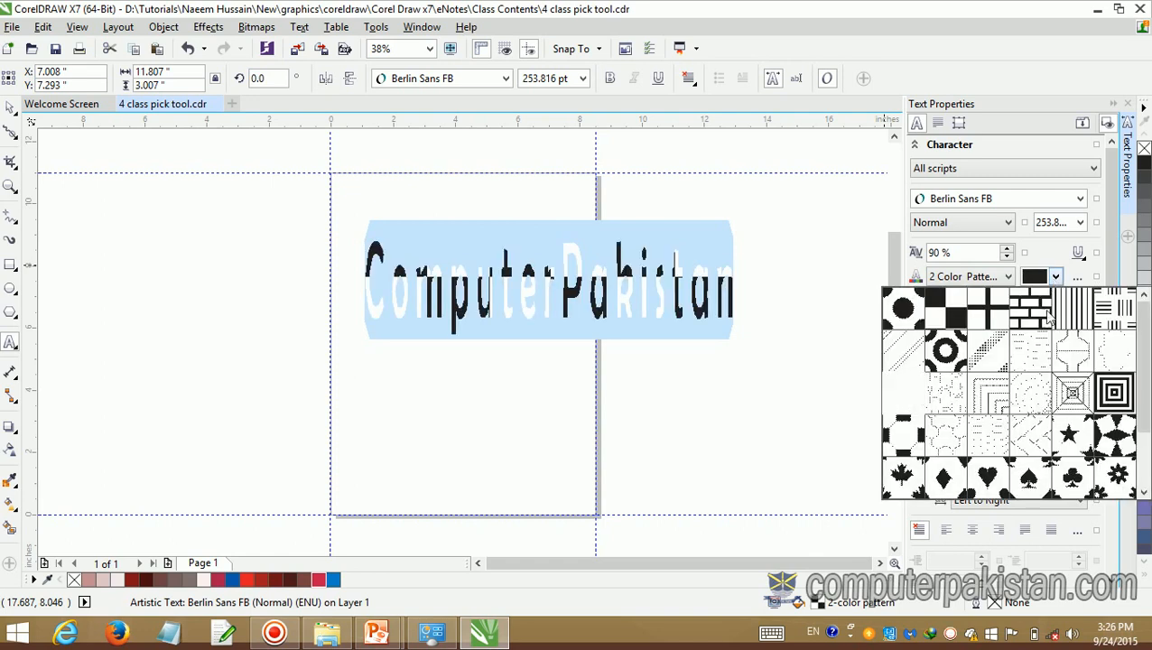
{"action": "left_click", "coordinate": [1029, 478]}
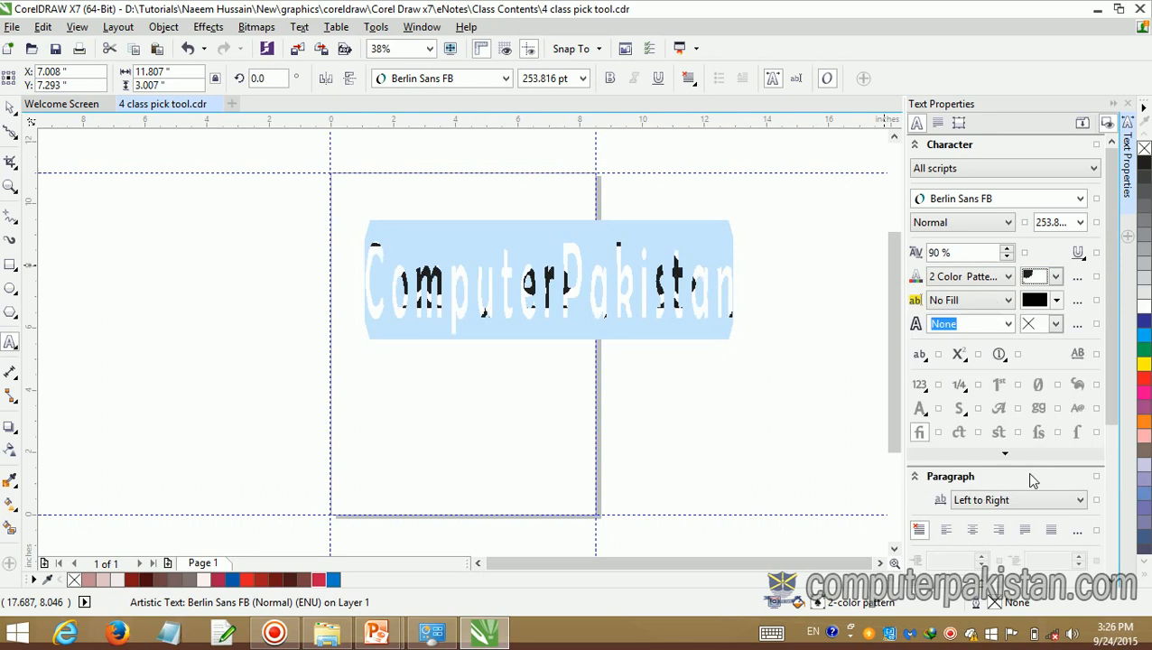
{"action": "left_click", "coordinate": [1055, 277]}
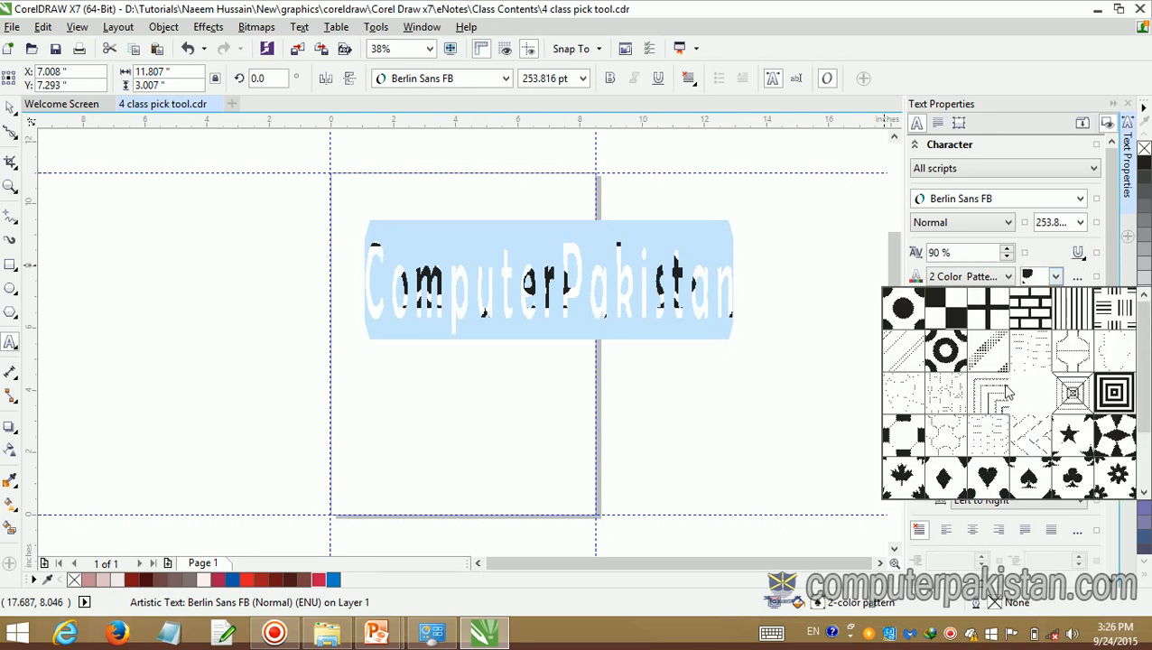
{"action": "left_click", "coordinate": [1113, 392]}
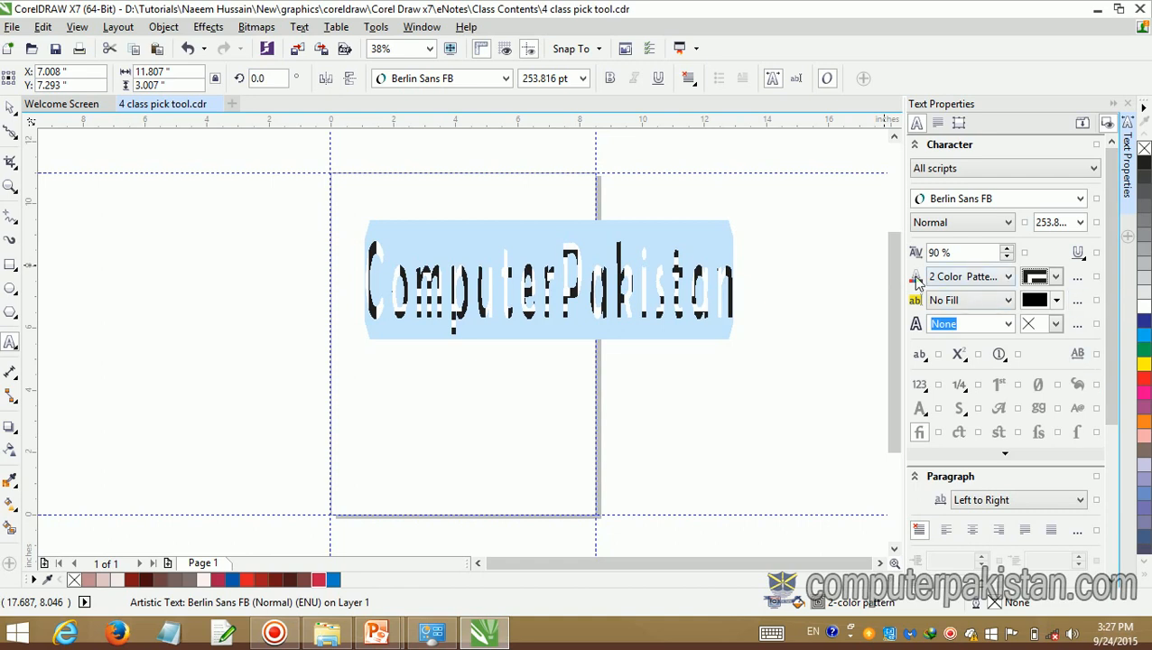
{"action": "left_click", "coordinate": [1035, 278]}
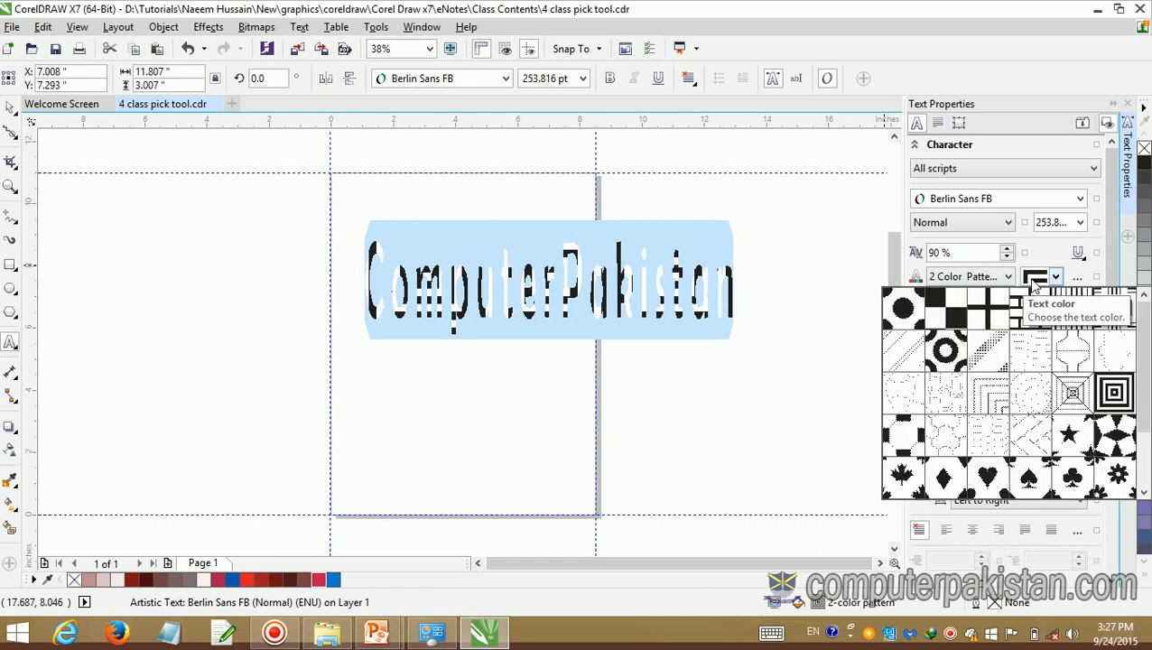
{"action": "left_click", "coordinate": [1120, 488]}
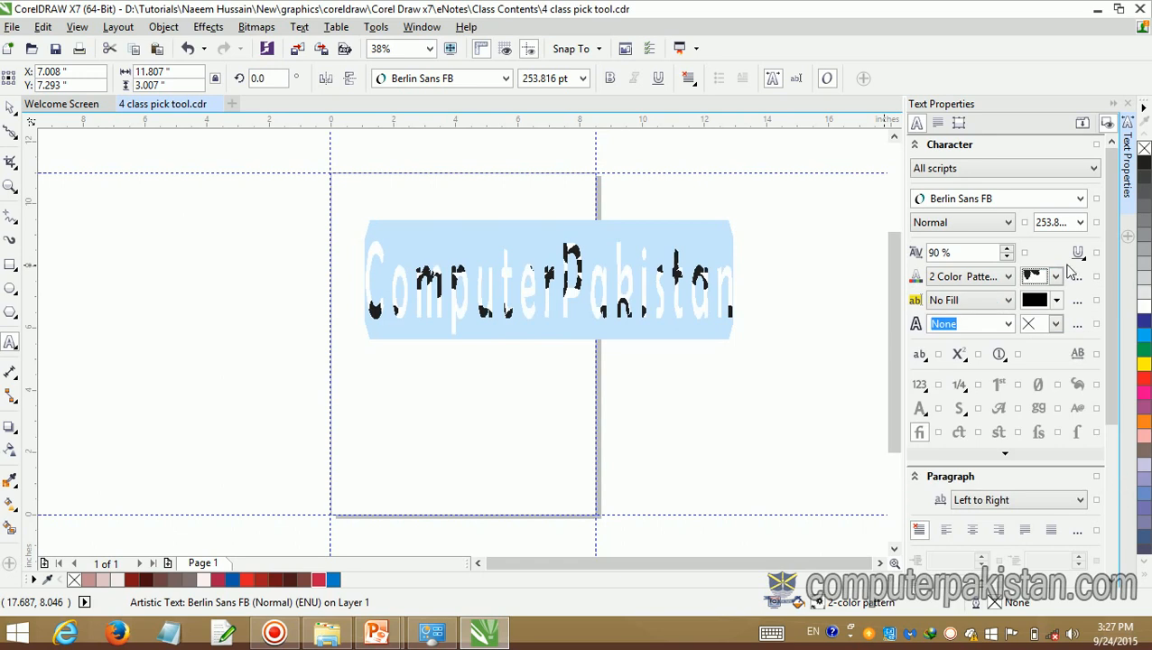
Step: Edit the flower pattern's colors, trying red on dark blue and settling on a green front color with a dark gray background
{"action": "left_click", "coordinate": [1079, 279]}
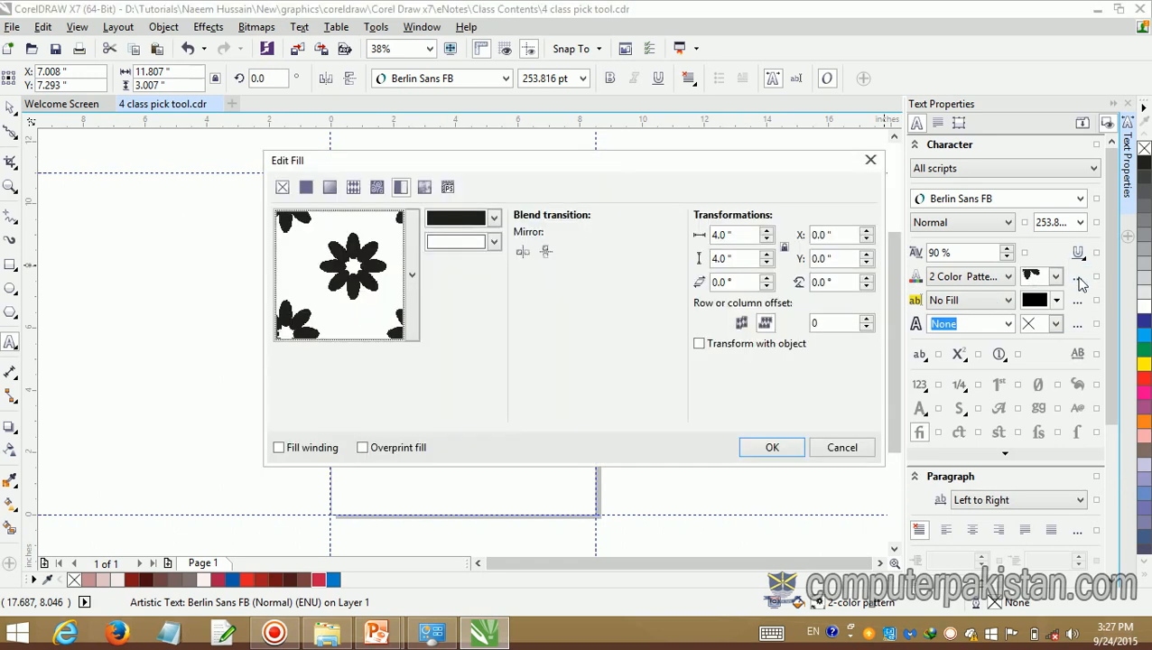
{"action": "left_click", "coordinate": [496, 220]}
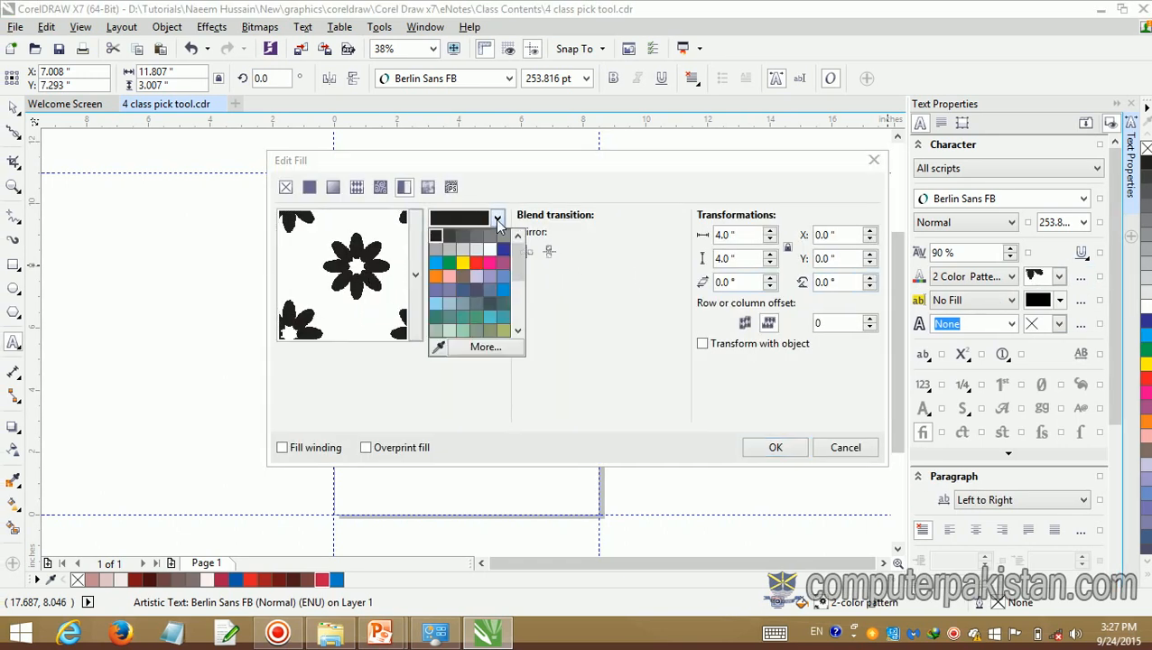
{"action": "left_click", "coordinate": [479, 268]}
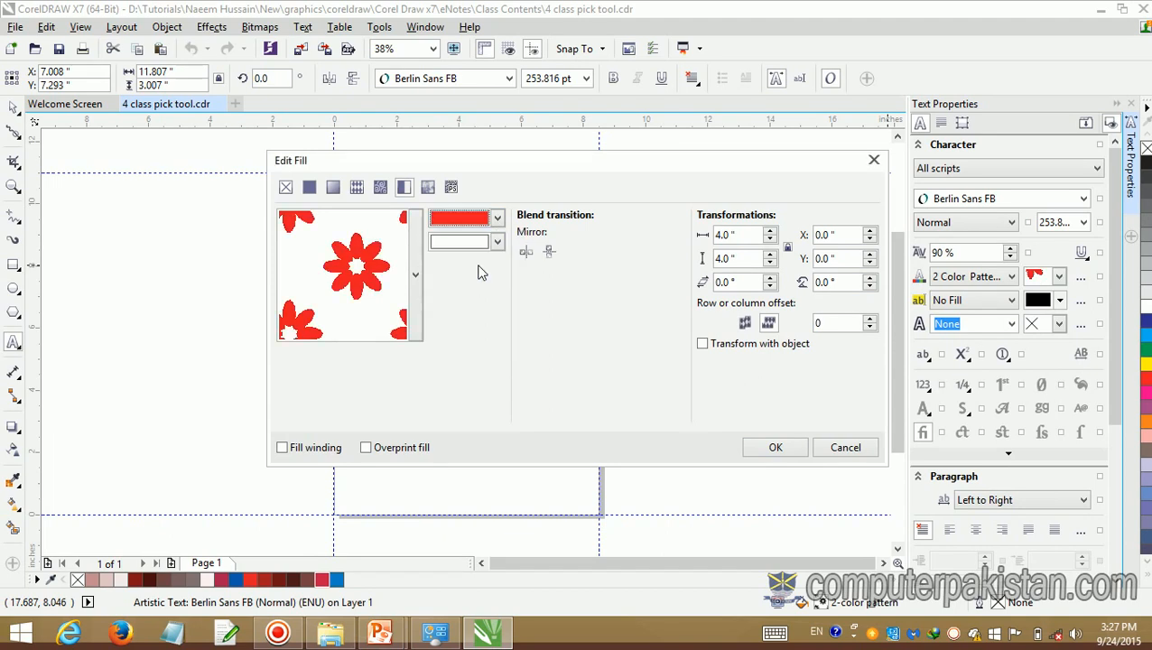
{"action": "left_click", "coordinate": [497, 242]}
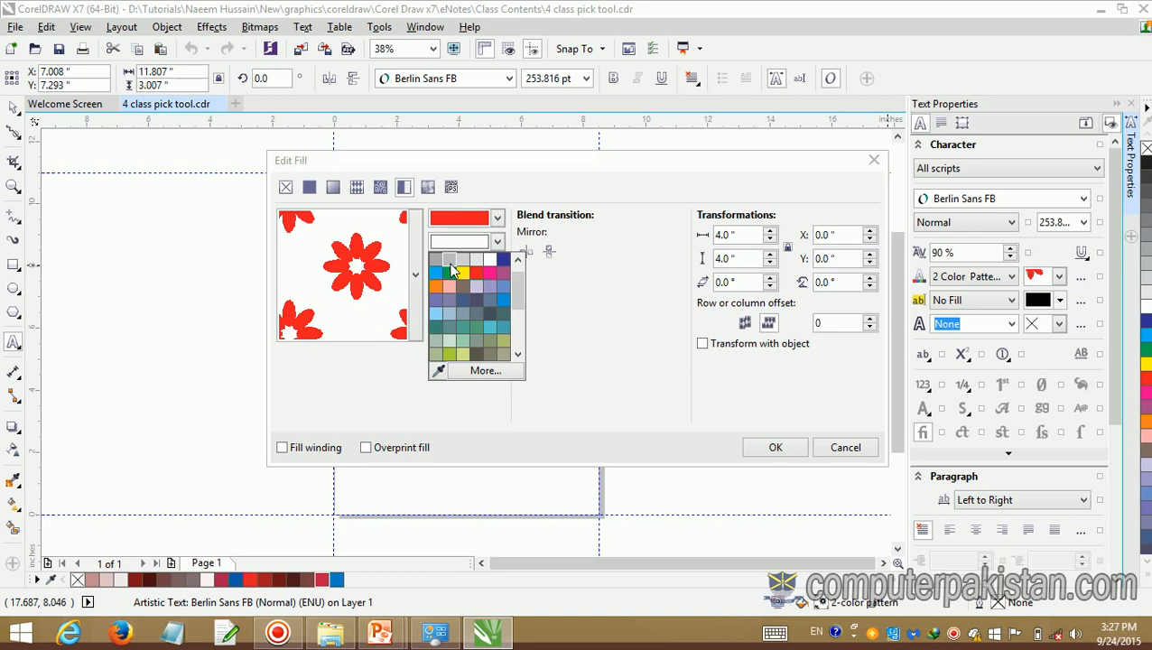
{"action": "left_click", "coordinate": [501, 261]}
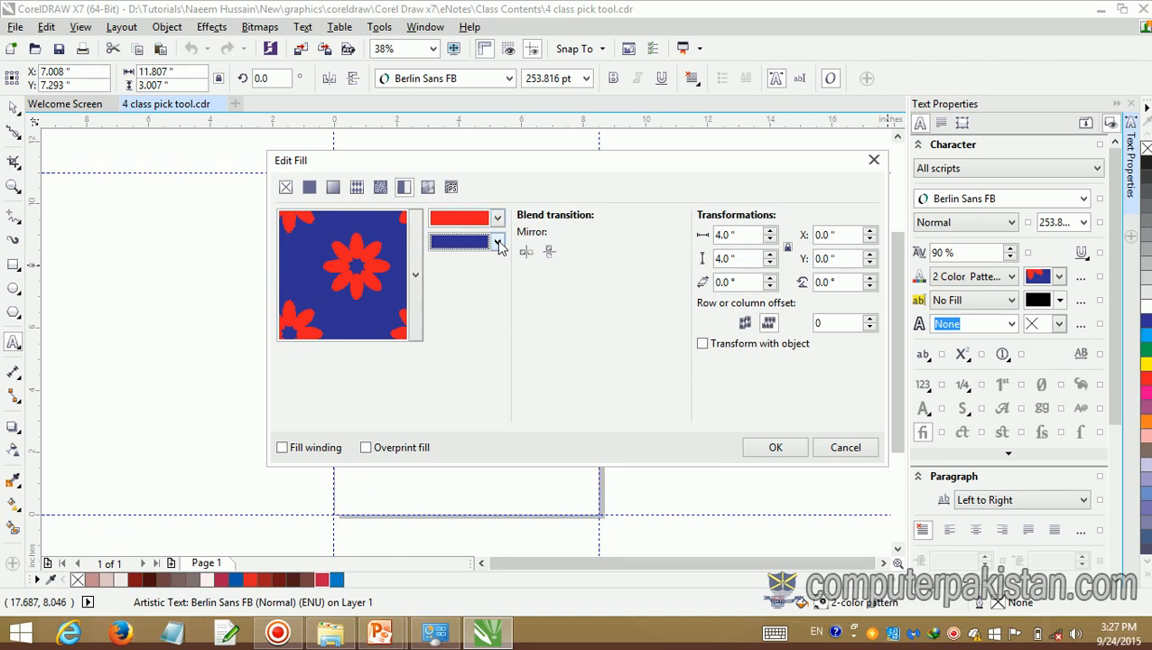
{"action": "left_click", "coordinate": [496, 242]}
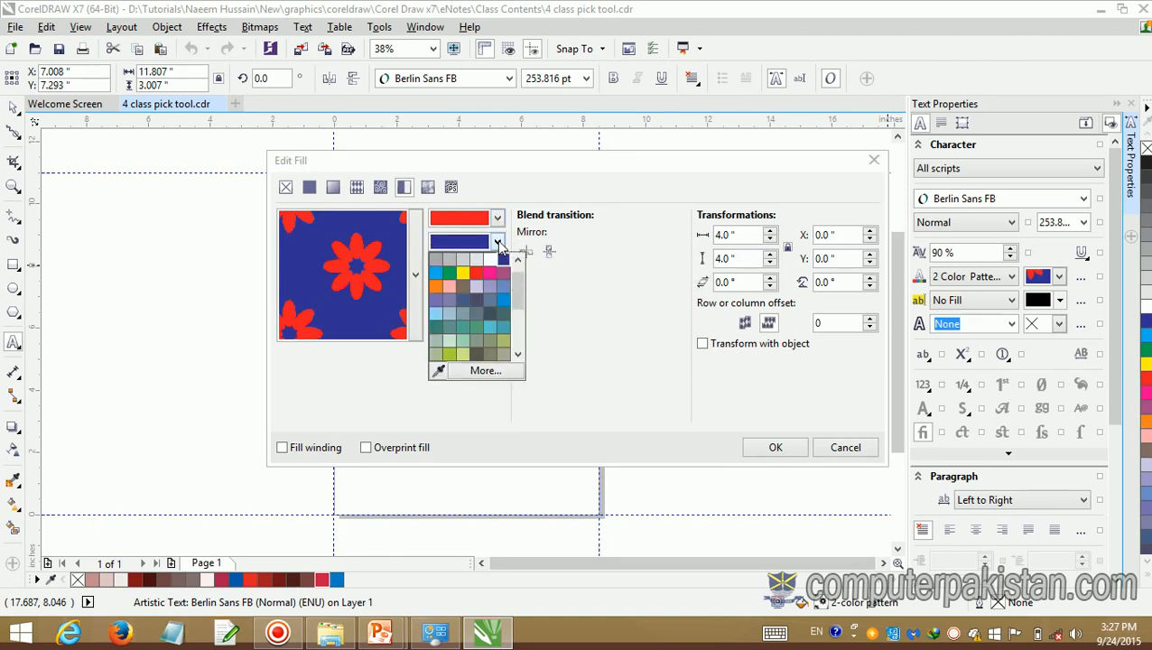
{"action": "left_click", "coordinate": [471, 354]}
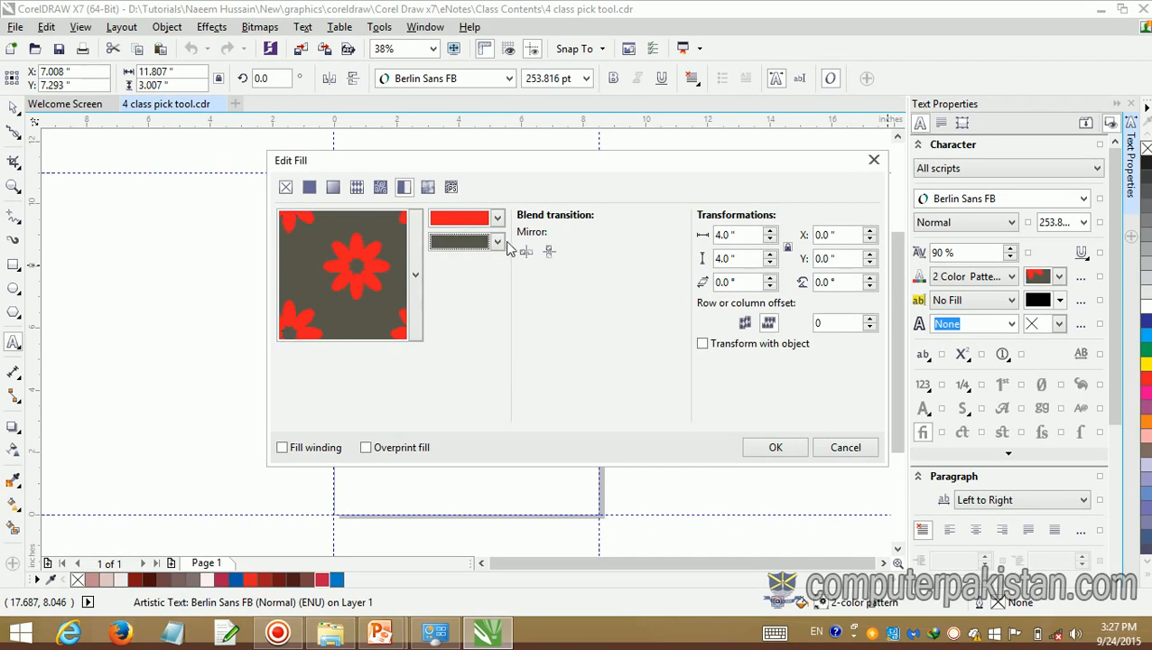
{"action": "left_click", "coordinate": [497, 217]}
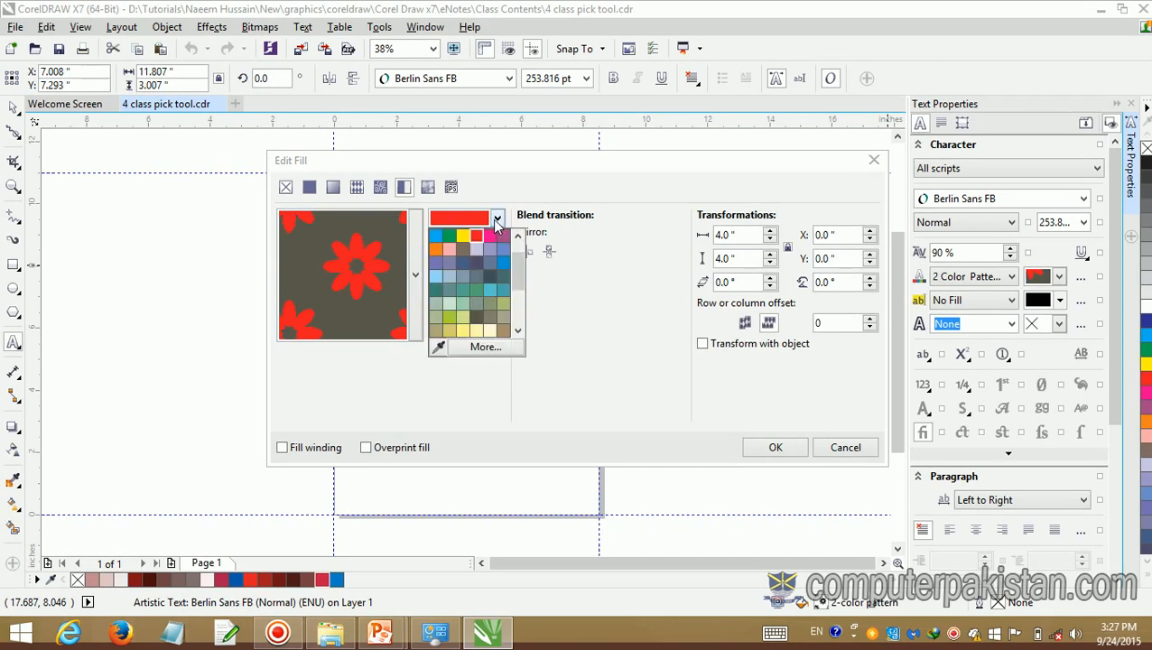
{"action": "left_click", "coordinate": [448, 236]}
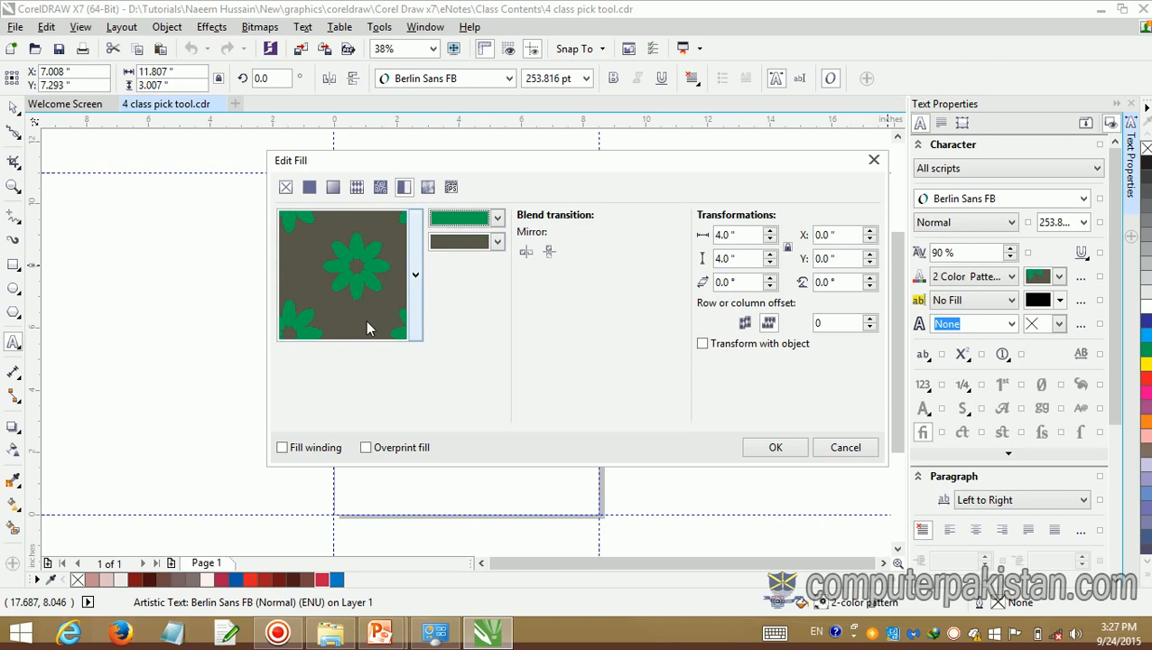
Step: Change the text to a uniform fill and apply the dark green #0B6340
{"action": "left_click", "coordinate": [309, 187]}
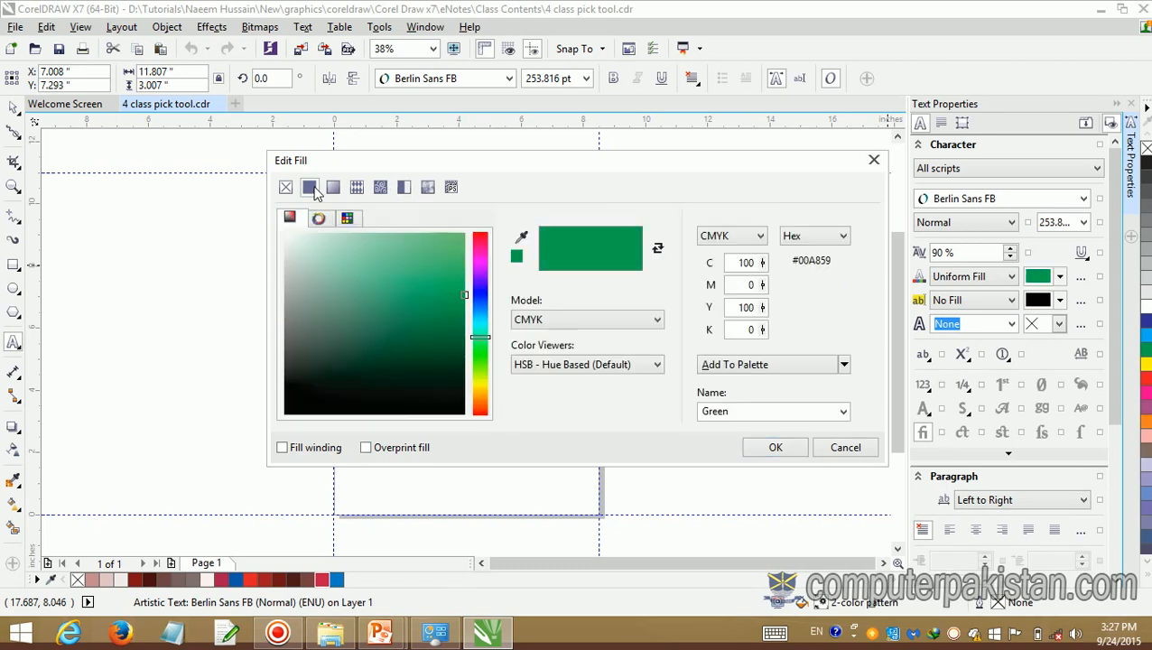
{"action": "left_click", "coordinate": [437, 255]}
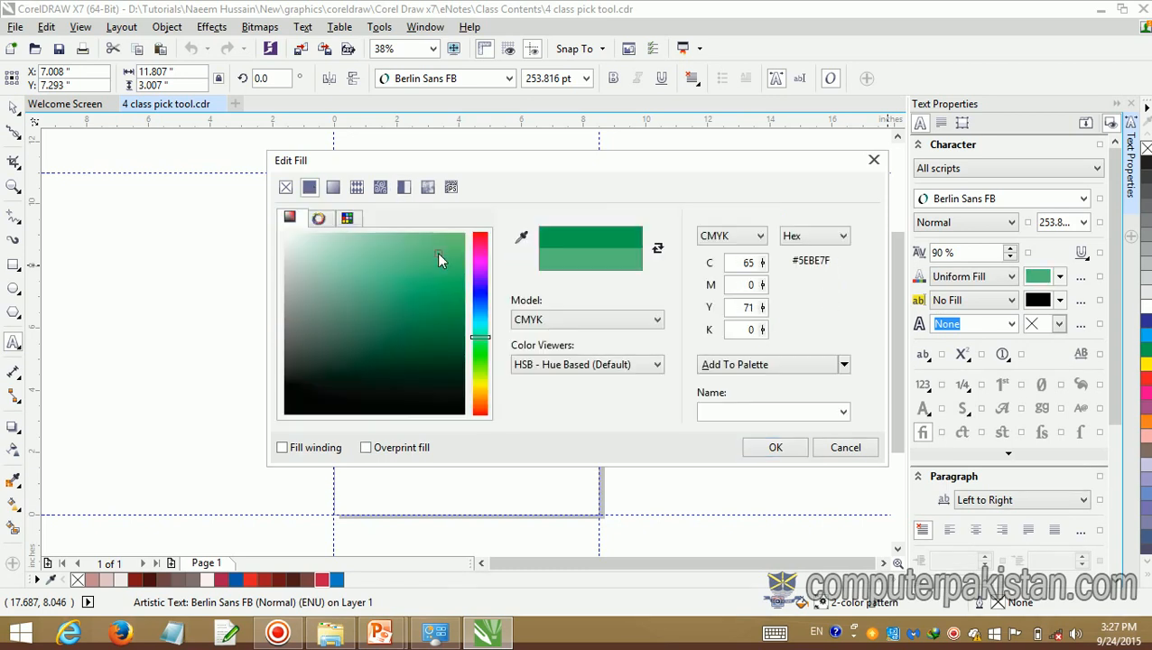
{"action": "left_click", "coordinate": [444, 345]}
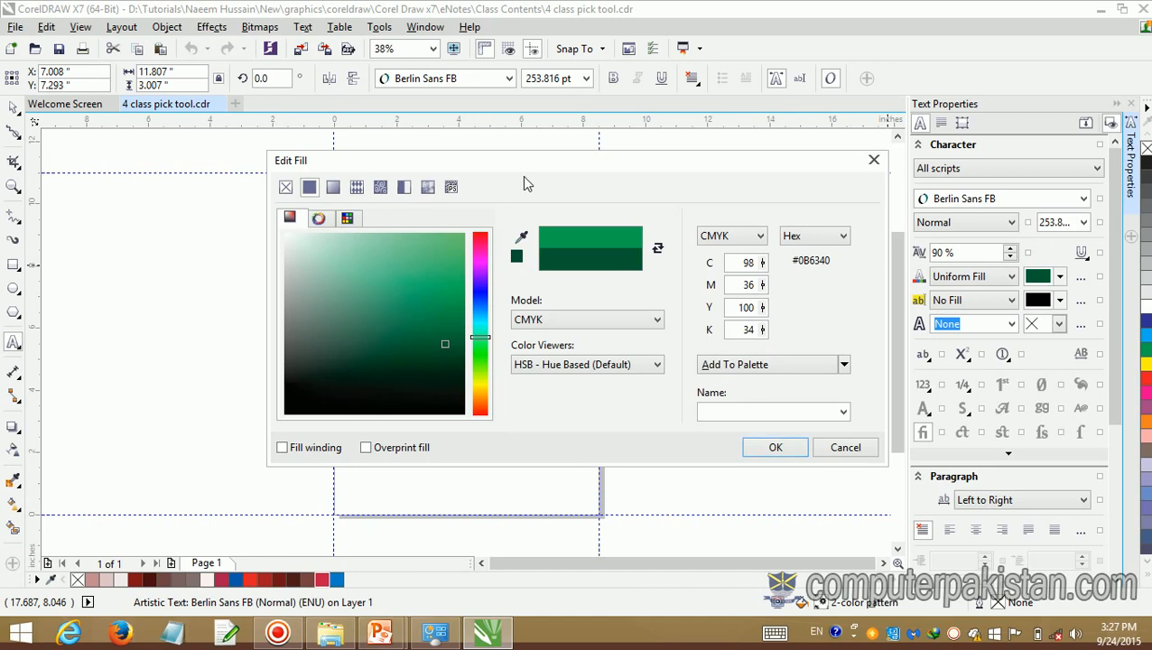
{"action": "left_click", "coordinate": [775, 446]}
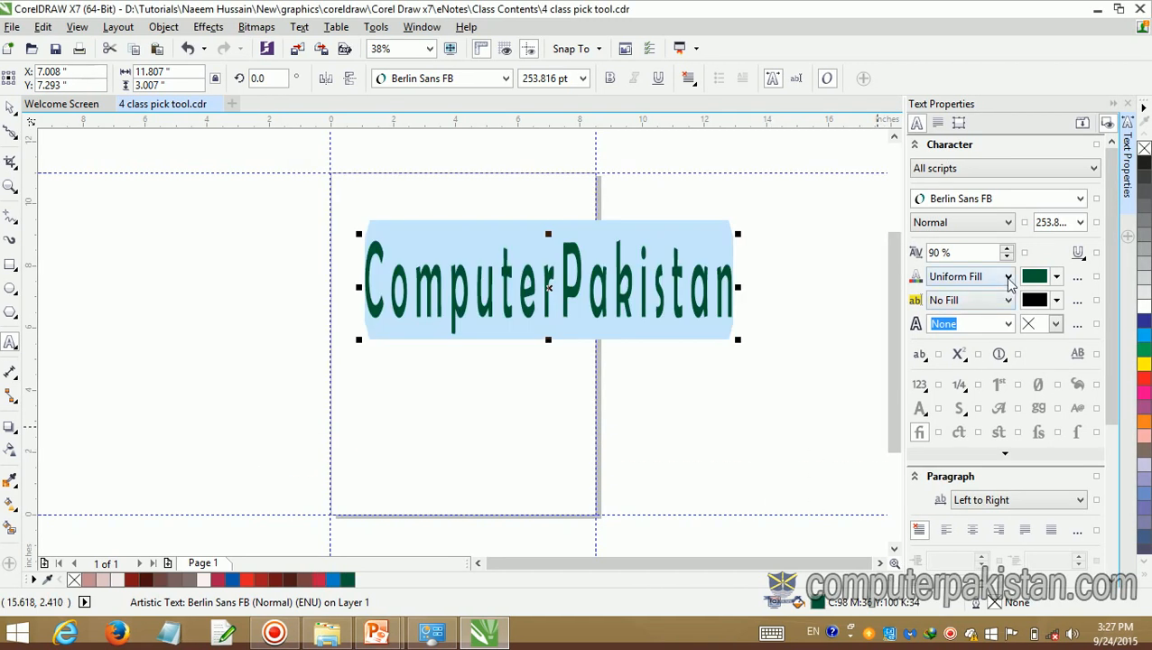
Step: Switch the text fill to 2 Color Pattern and try the dot pattern and the pointed star-shaped pattern on it
{"action": "left_click", "coordinate": [1010, 282]}
{"action": "left_click", "coordinate": [991, 331]}
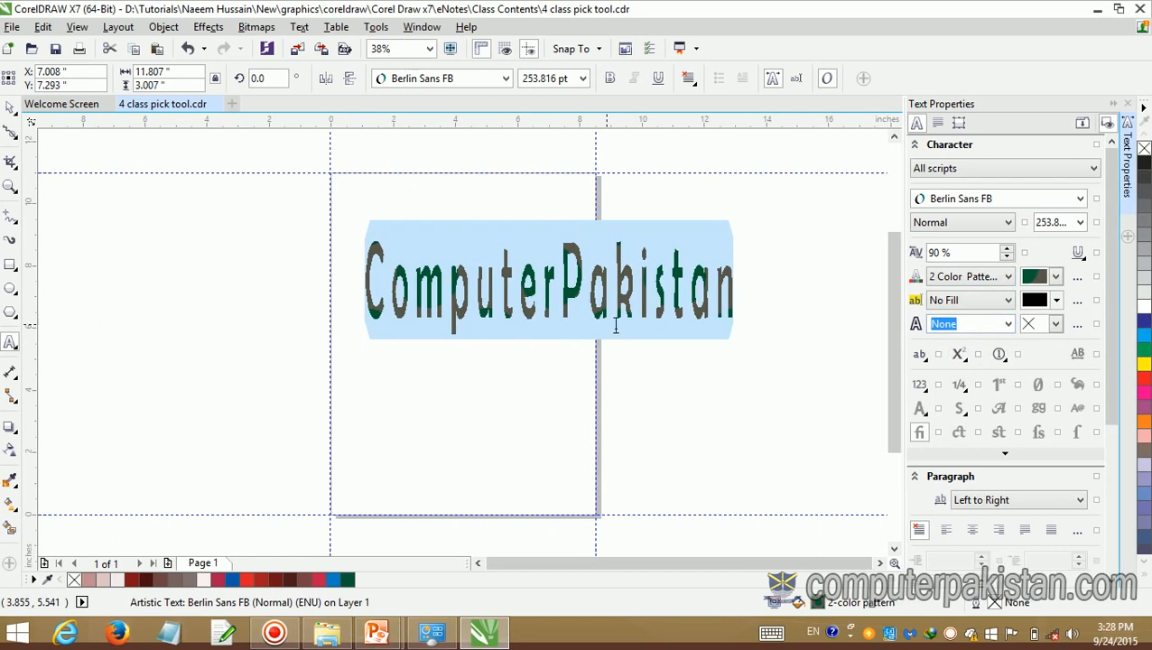
{"action": "left_click", "coordinate": [1055, 276]}
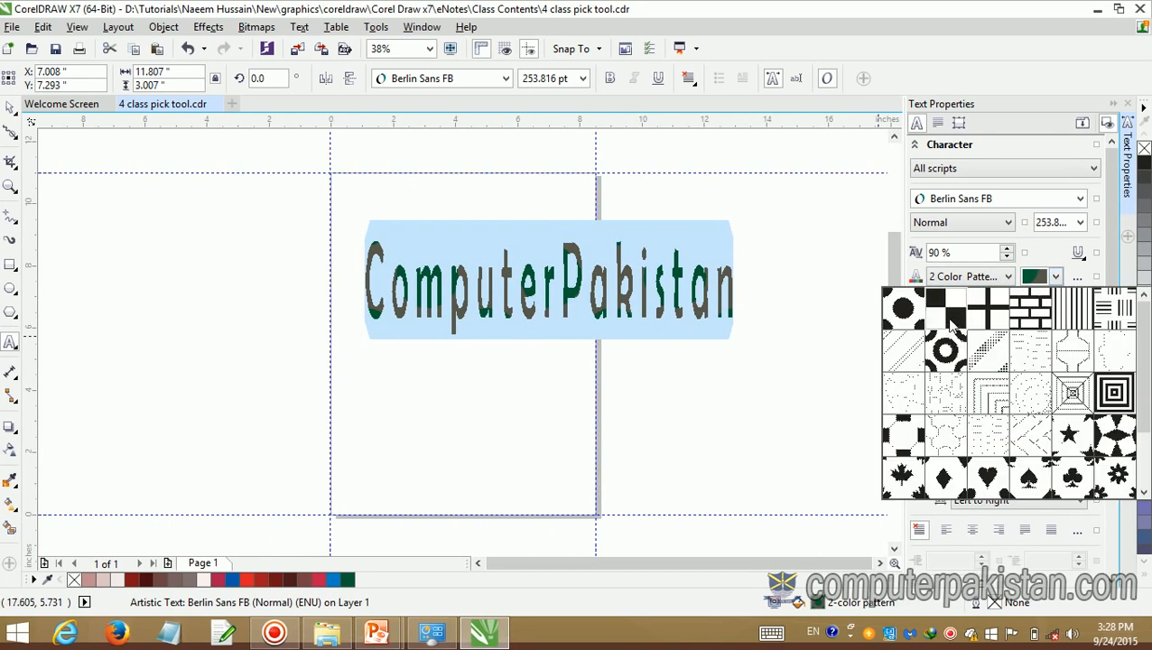
{"action": "left_click", "coordinate": [913, 317]}
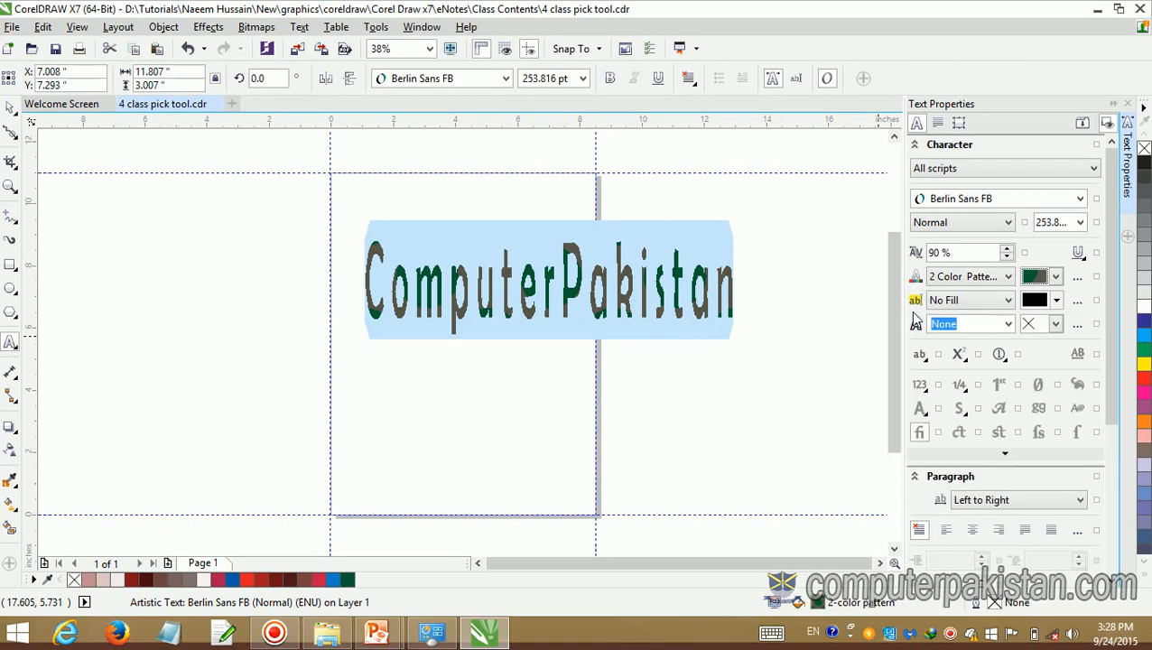
{"action": "left_click", "coordinate": [1056, 277]}
{"action": "left_click", "coordinate": [1105, 437]}
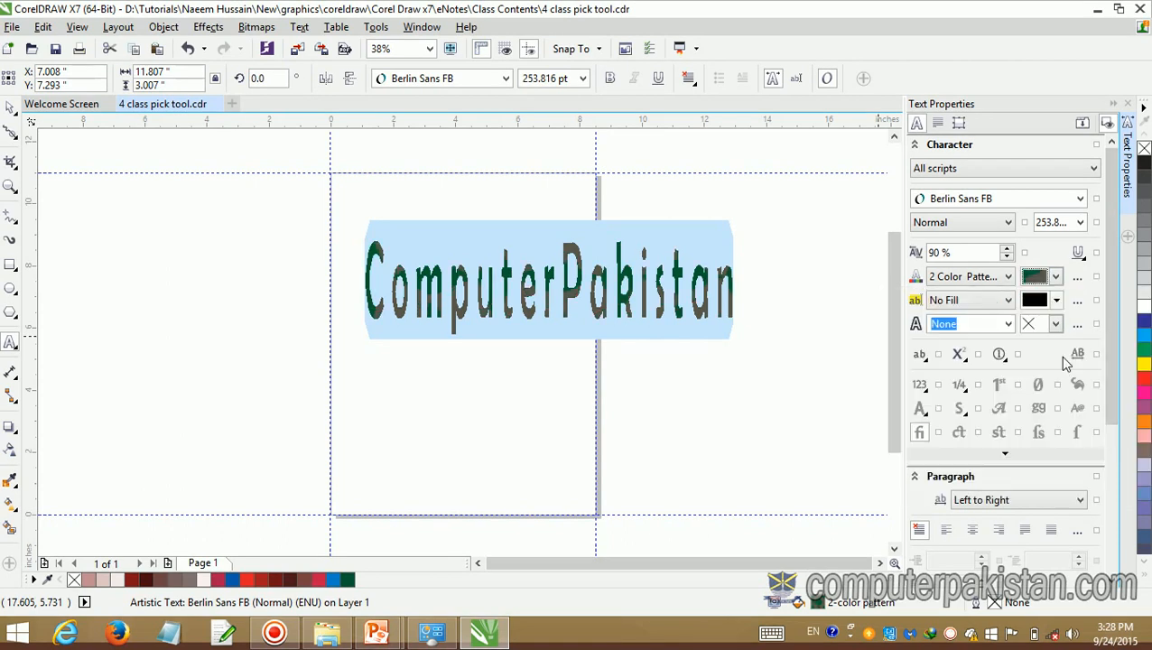
Step: Switch the ComputerPakistan text's fill to Vector Pattern and open the collection of available pattern fills
{"action": "left_click", "coordinate": [1009, 278]}
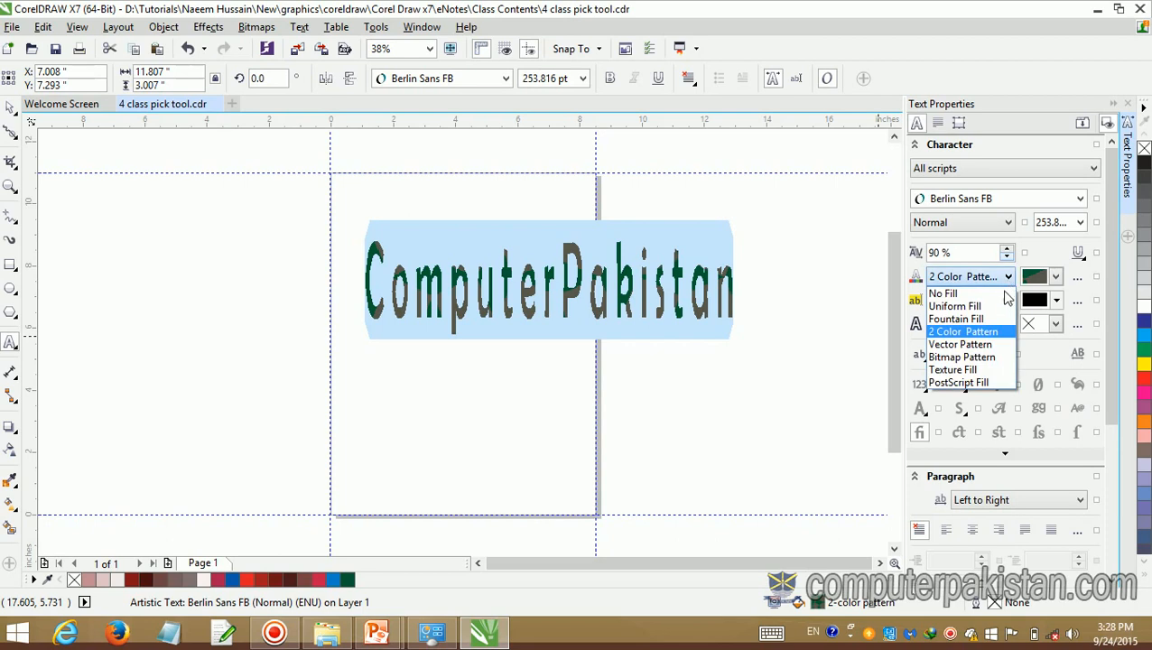
{"action": "left_click", "coordinate": [991, 344]}
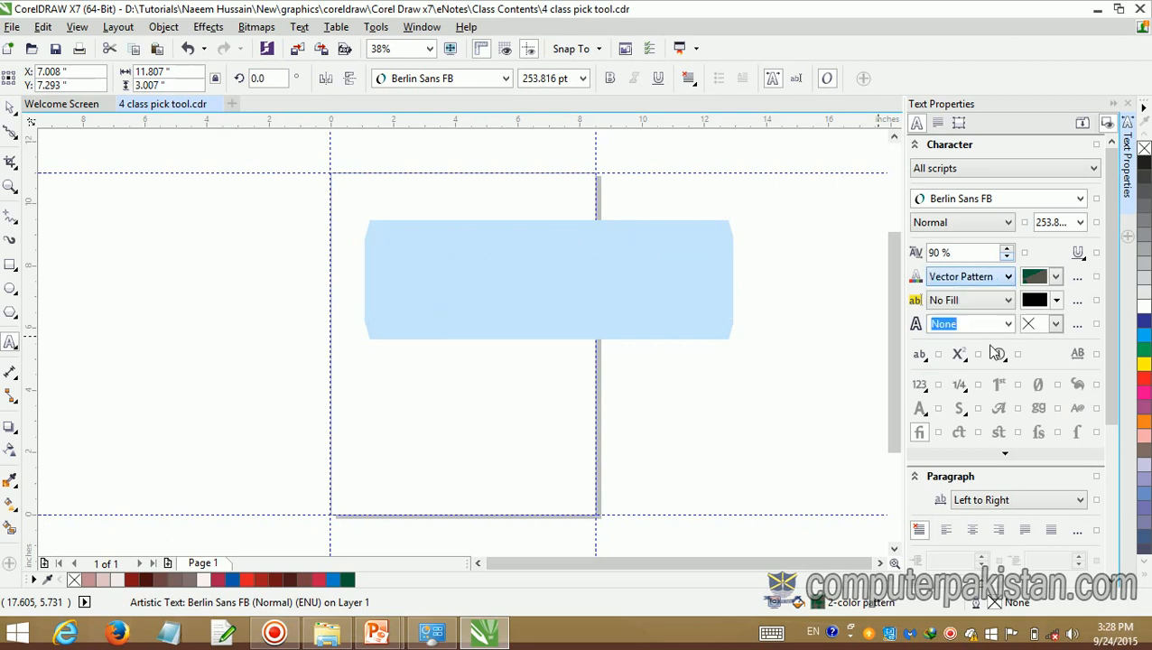
{"action": "left_click", "coordinate": [1075, 279]}
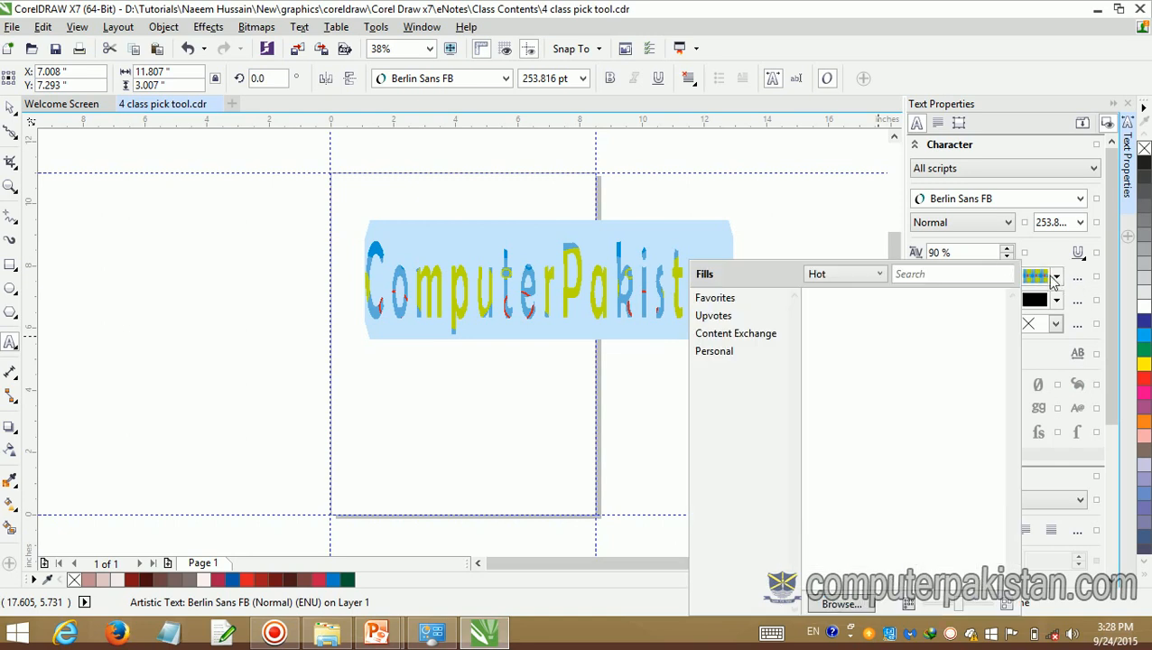
{"action": "left_click", "coordinate": [1054, 281]}
{"action": "left_click", "coordinate": [1057, 281]}
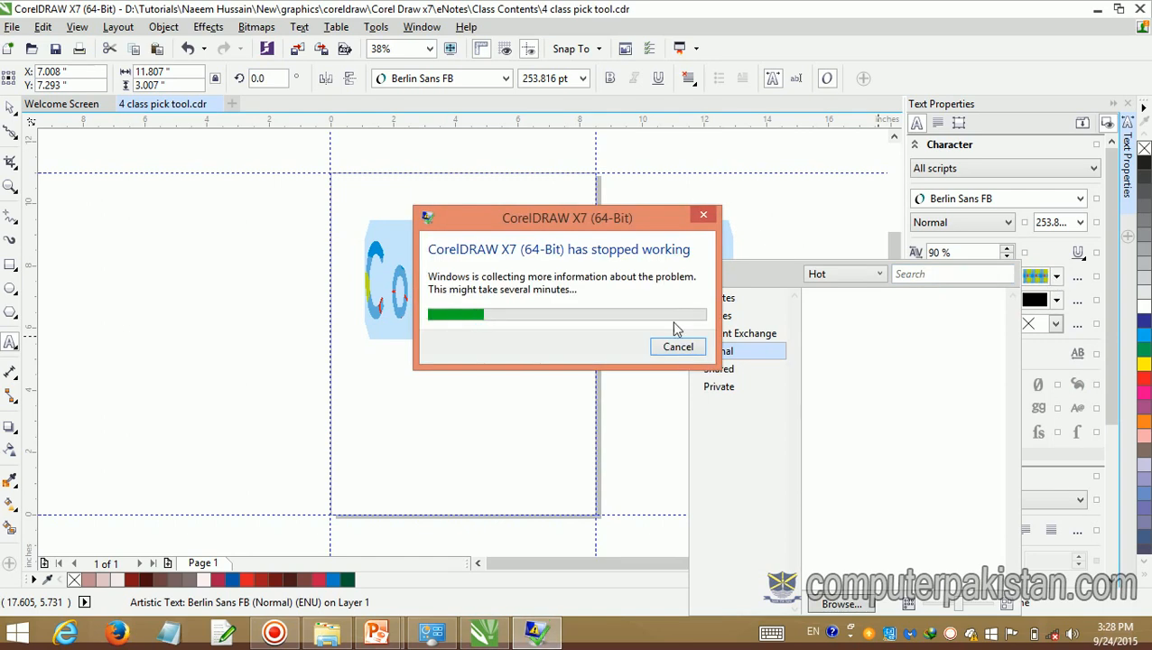
Step: Dismiss the crash report, leave the slide show and relaunch CorelDRAW X7
{"action": "left_click", "coordinate": [677, 348]}
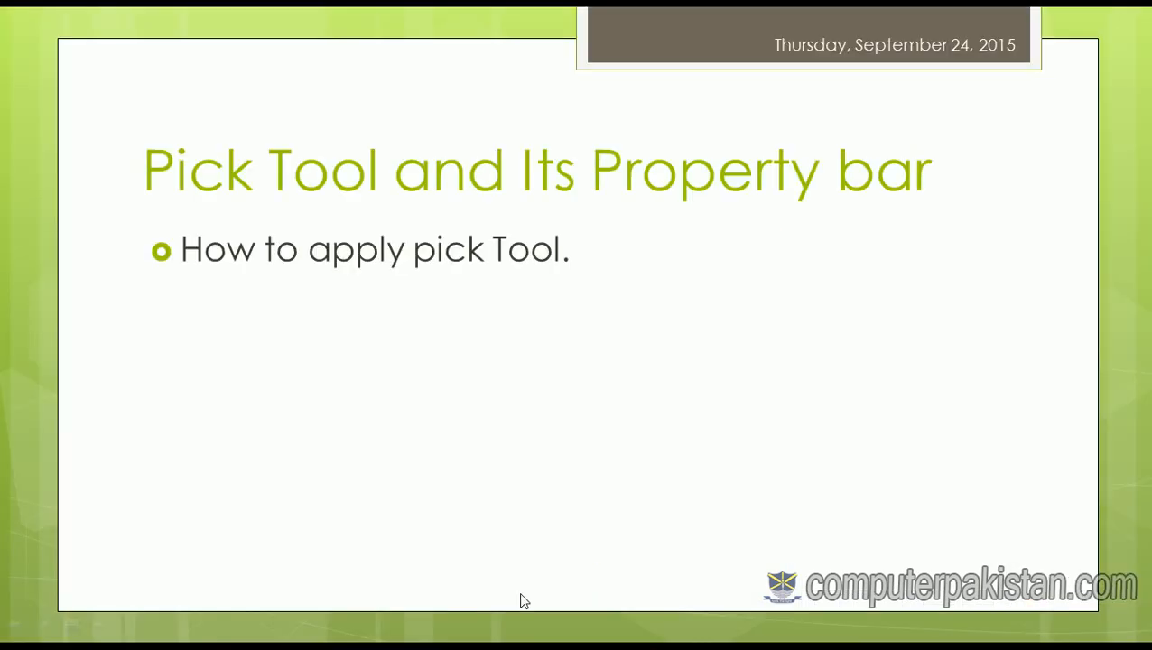
{"action": "key", "text": "Escape"}
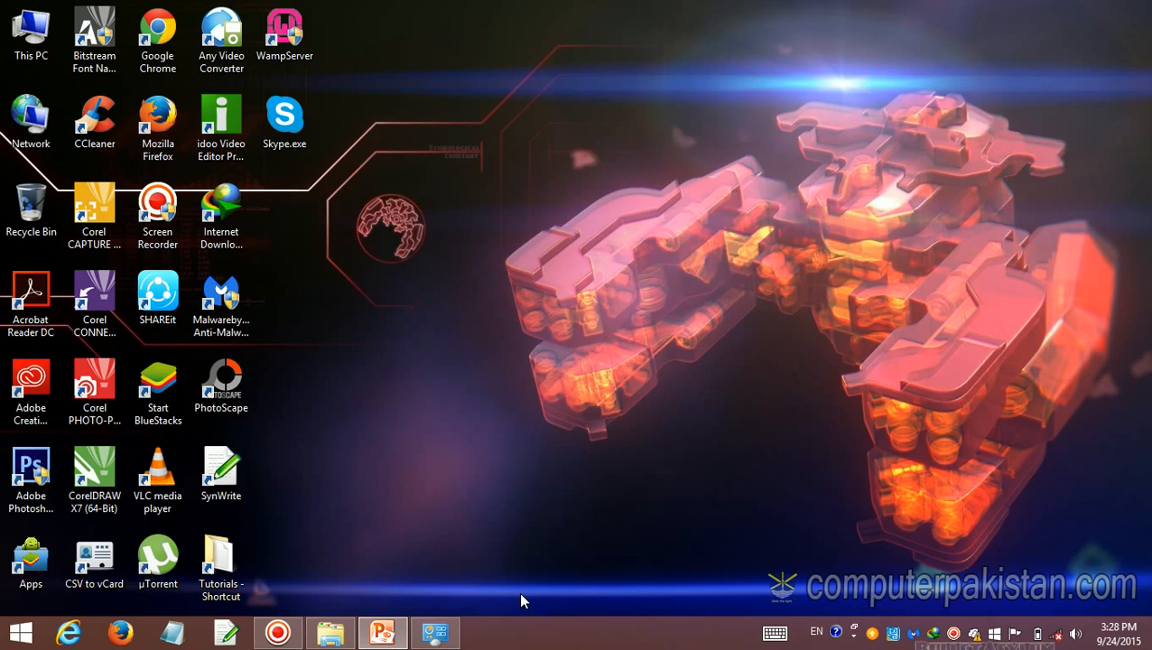
{"action": "double_click", "coordinate": [94, 479]}
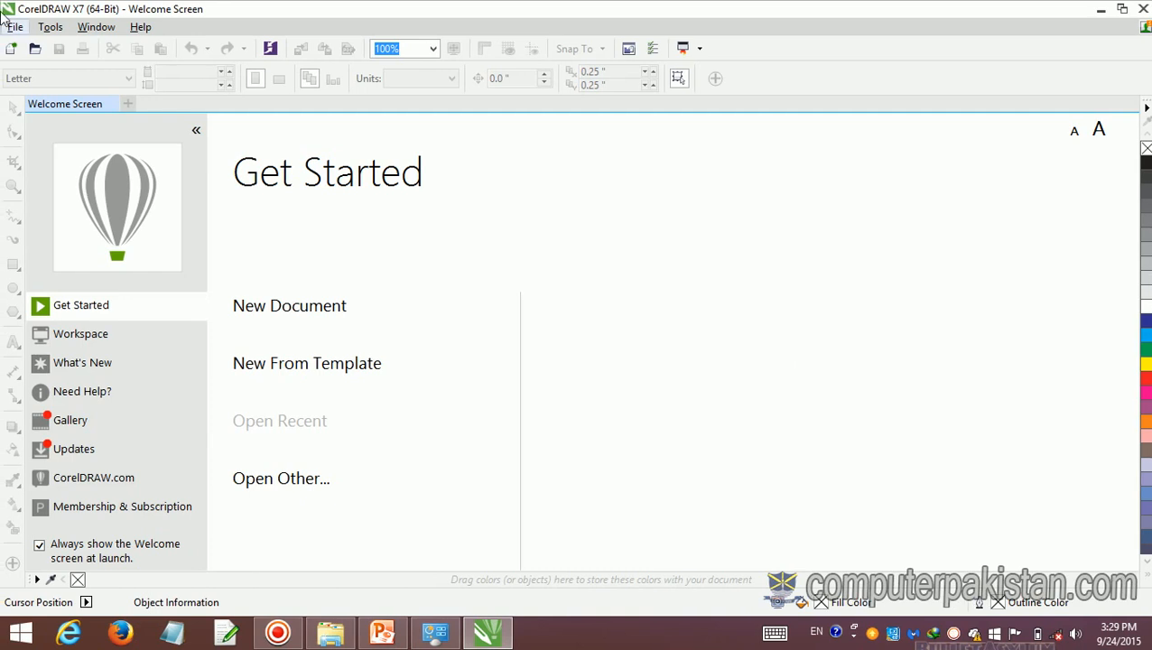
Step: Start opening an existing drawing and browse to the Tutorials folder on the Media (D:) drive
{"action": "left_click", "coordinate": [16, 27]}
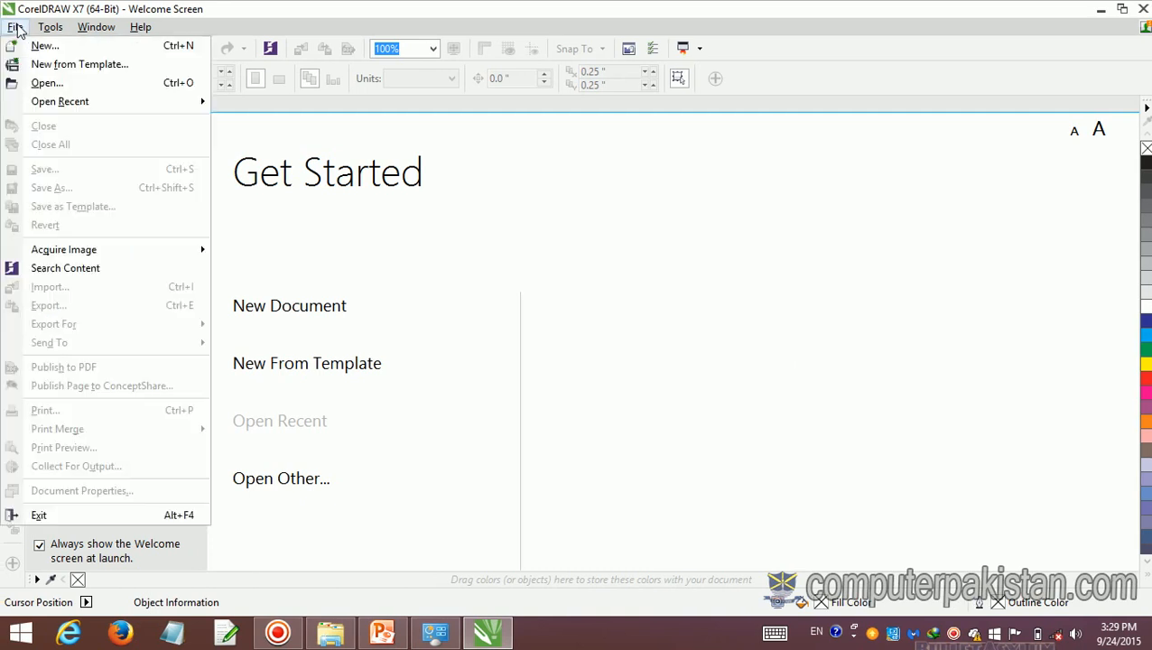
{"action": "left_click", "coordinate": [39, 82]}
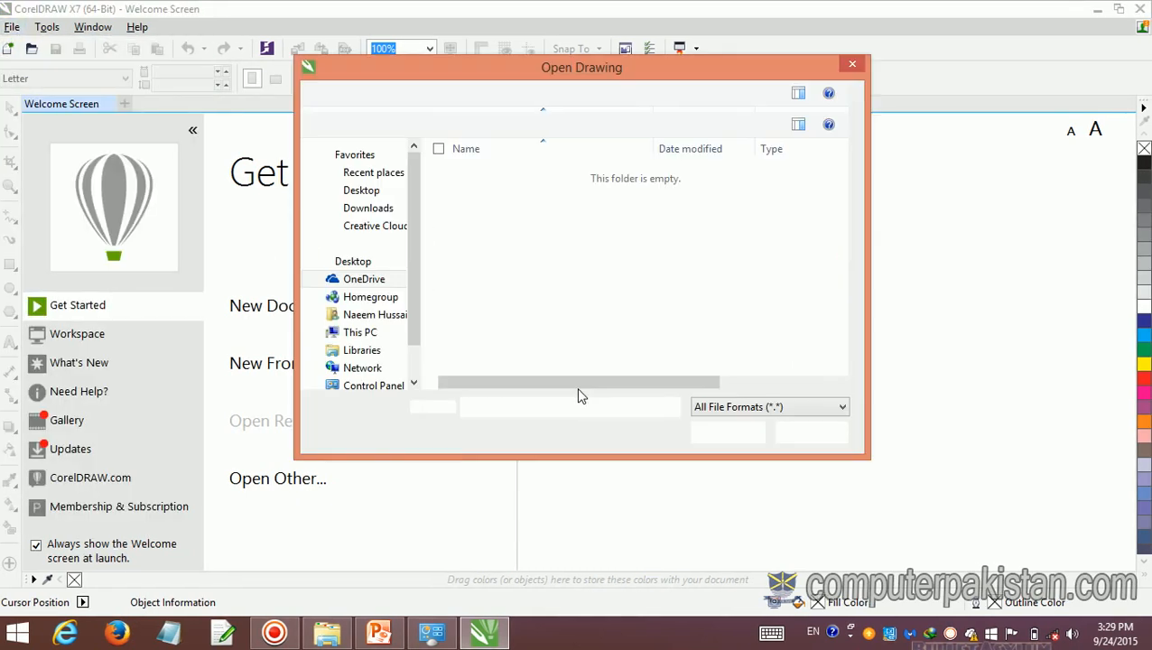
{"action": "left_click", "coordinate": [362, 331]}
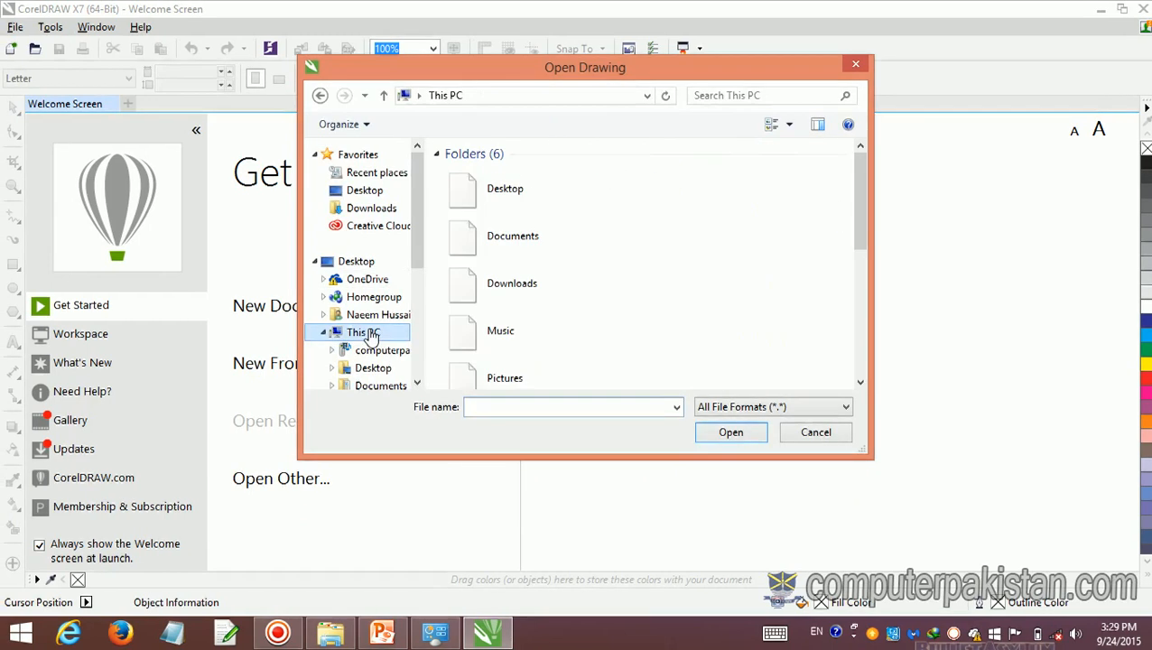
{"action": "left_click", "coordinate": [496, 289]}
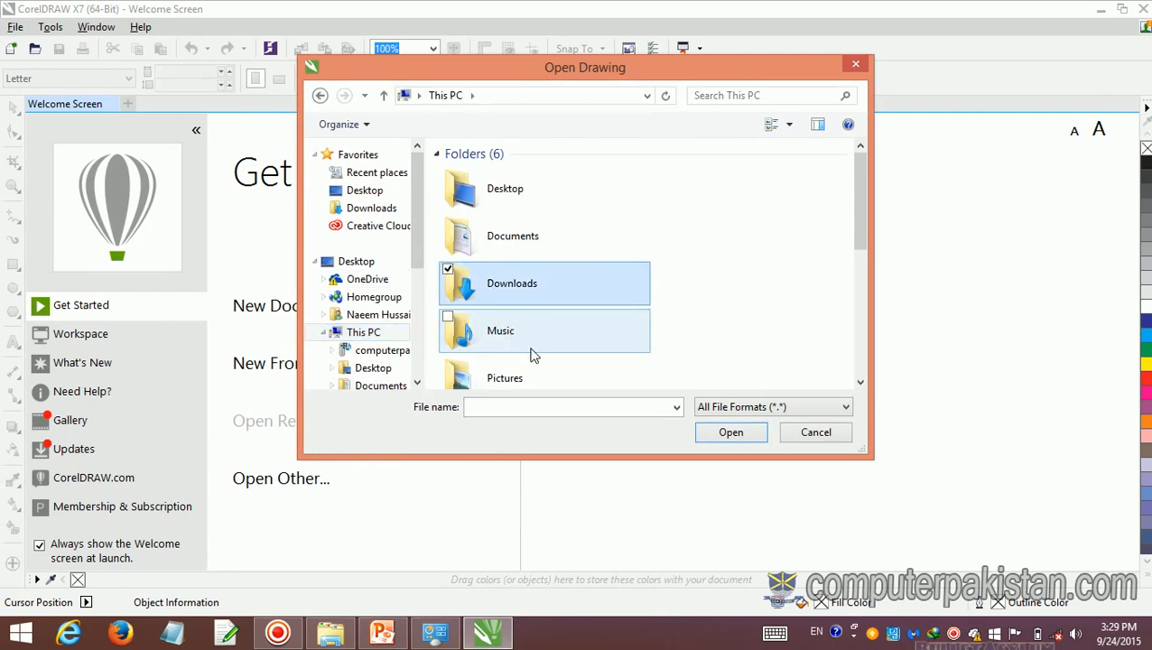
{"action": "left_click", "coordinate": [531, 350]}
{"action": "scroll", "coordinate": [531, 354], "scroll_direction": "down", "scroll_amount": 5}
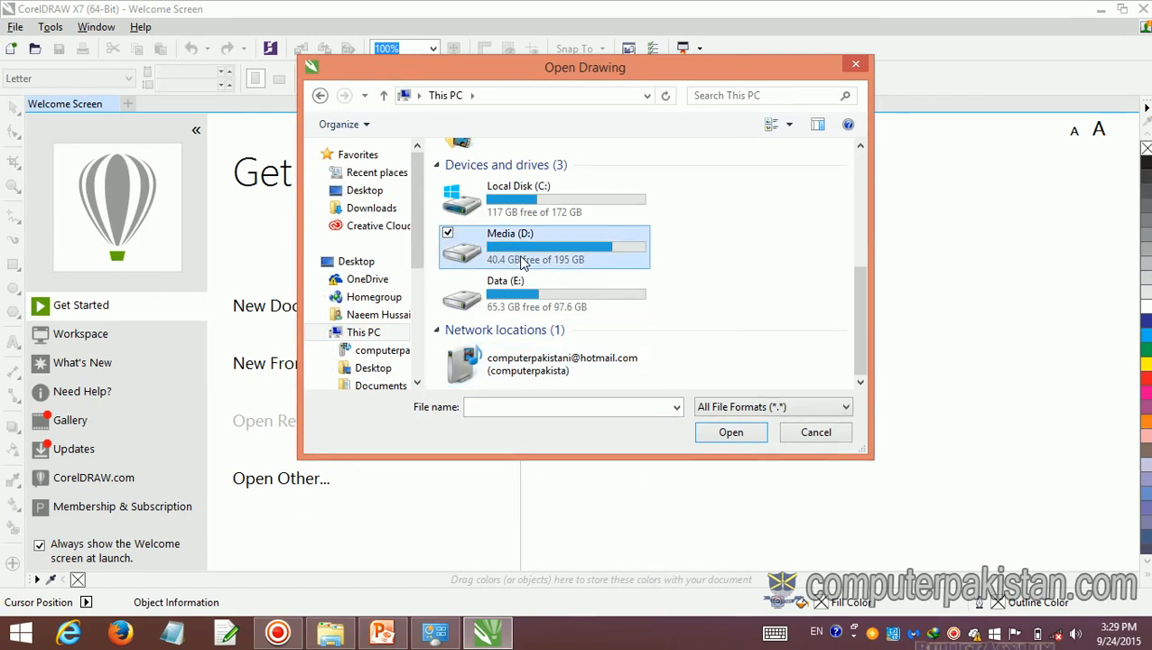
{"action": "double_click", "coordinate": [520, 262]}
{"action": "double_click", "coordinate": [799, 325]}
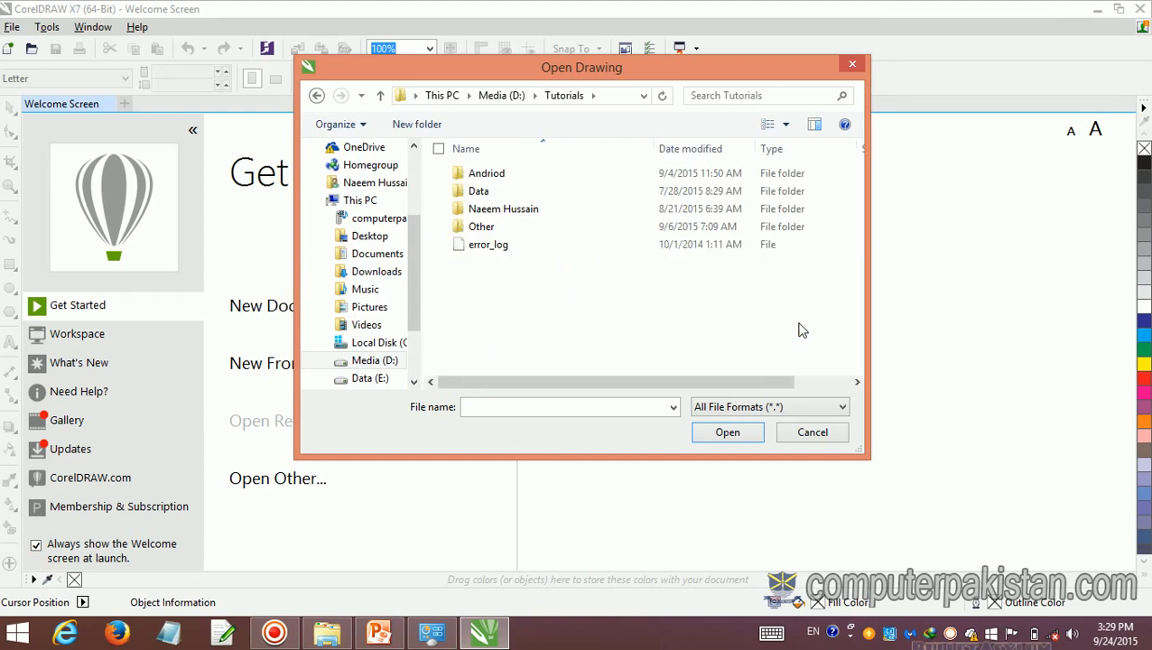
Step: Browse through the instructor's folder, New, graphics and coreldraw to the Corel Draw x7 folder
{"action": "double_click", "coordinate": [537, 211]}
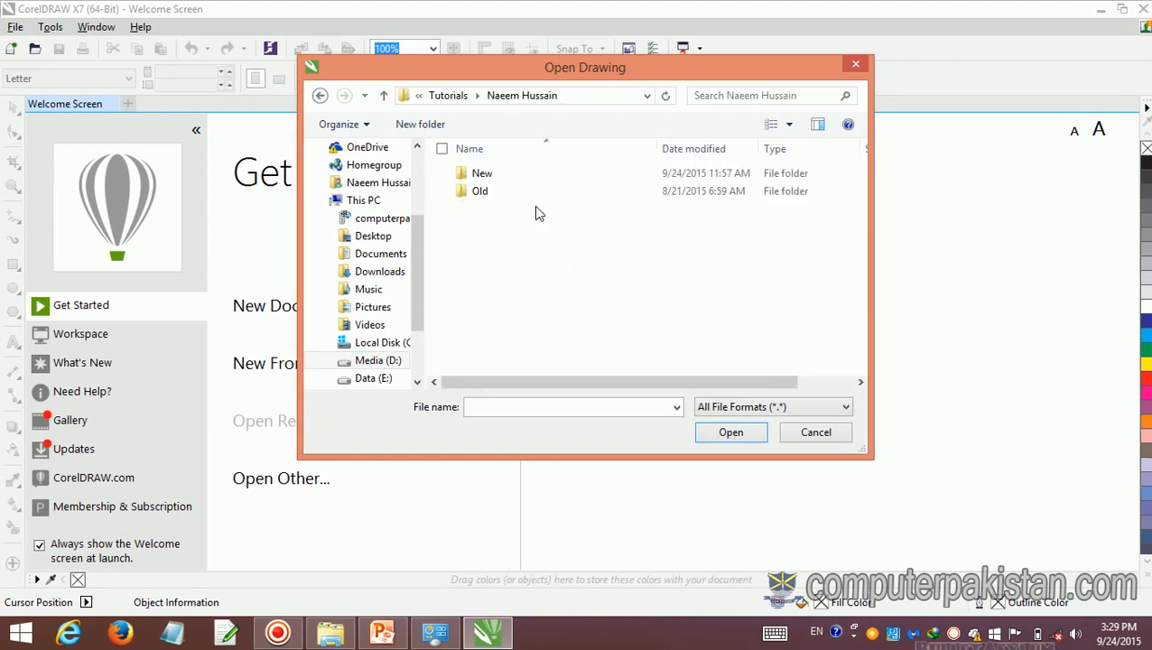
{"action": "double_click", "coordinate": [483, 174]}
{"action": "double_click", "coordinate": [490, 262]}
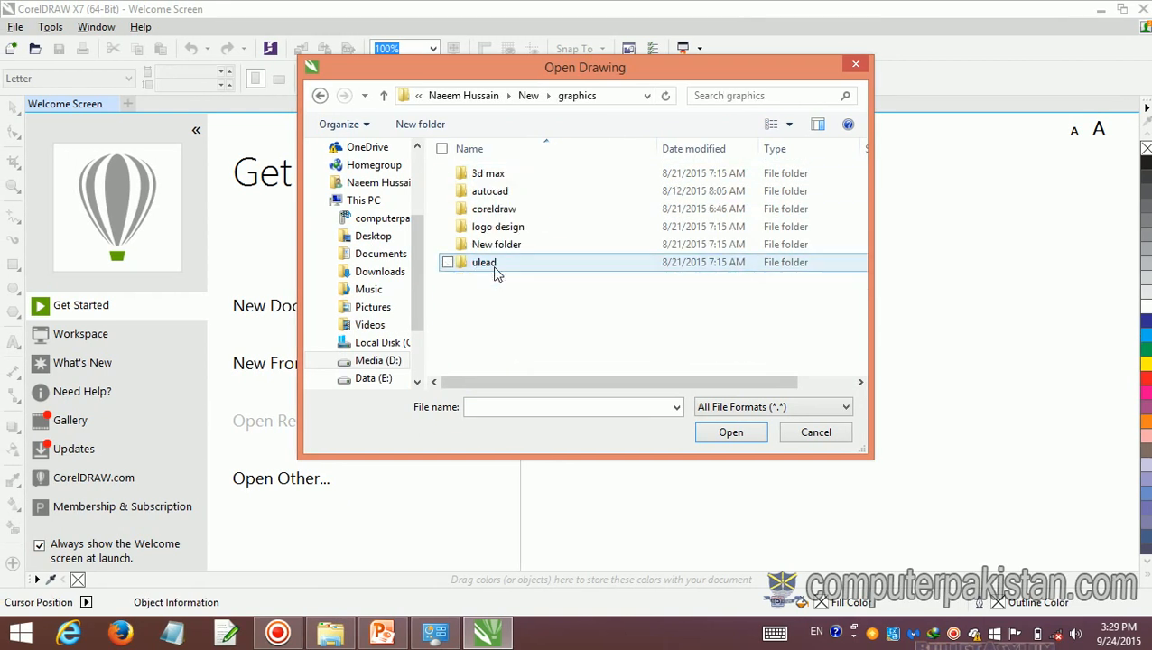
{"action": "double_click", "coordinate": [488, 208]}
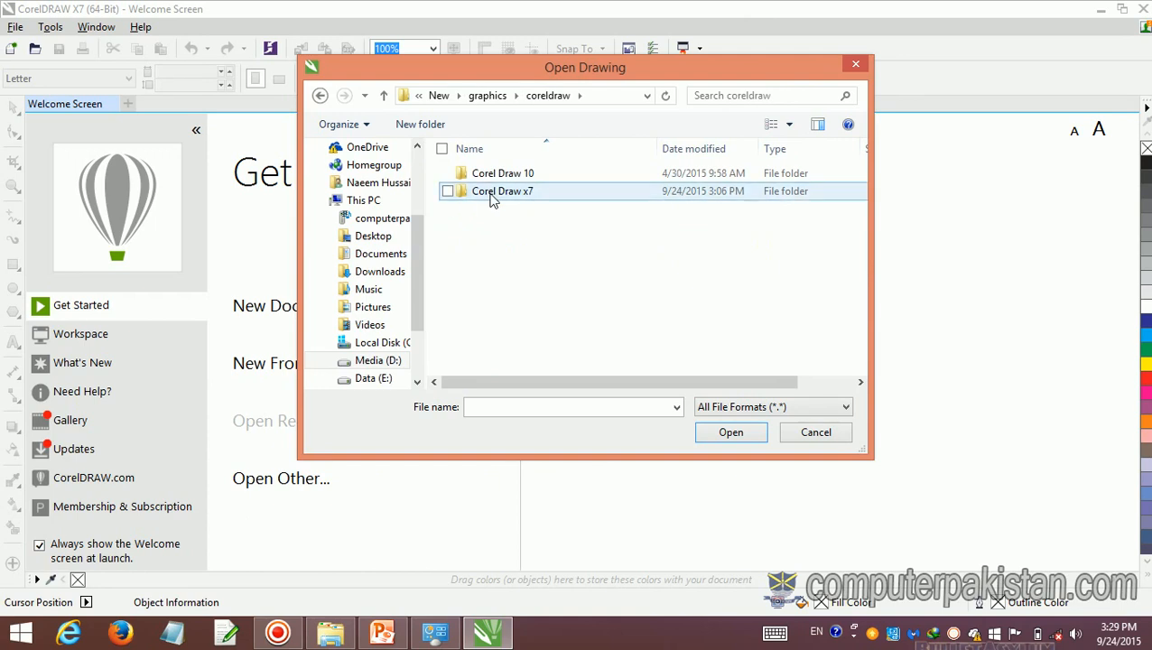
{"action": "double_click", "coordinate": [494, 192]}
Step: Open 4 class pick tool.cdr from the Class Contents folder inside eNotes
{"action": "left_click", "coordinate": [473, 197]}
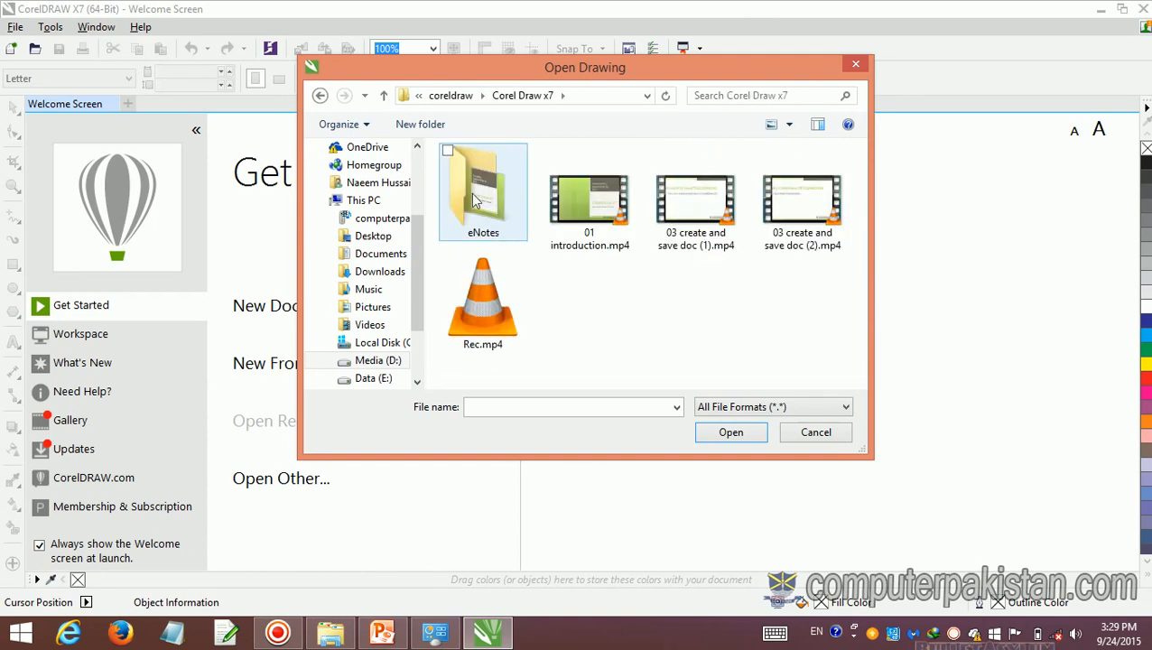
{"action": "double_click", "coordinate": [474, 197]}
{"action": "left_click", "coordinate": [484, 194]}
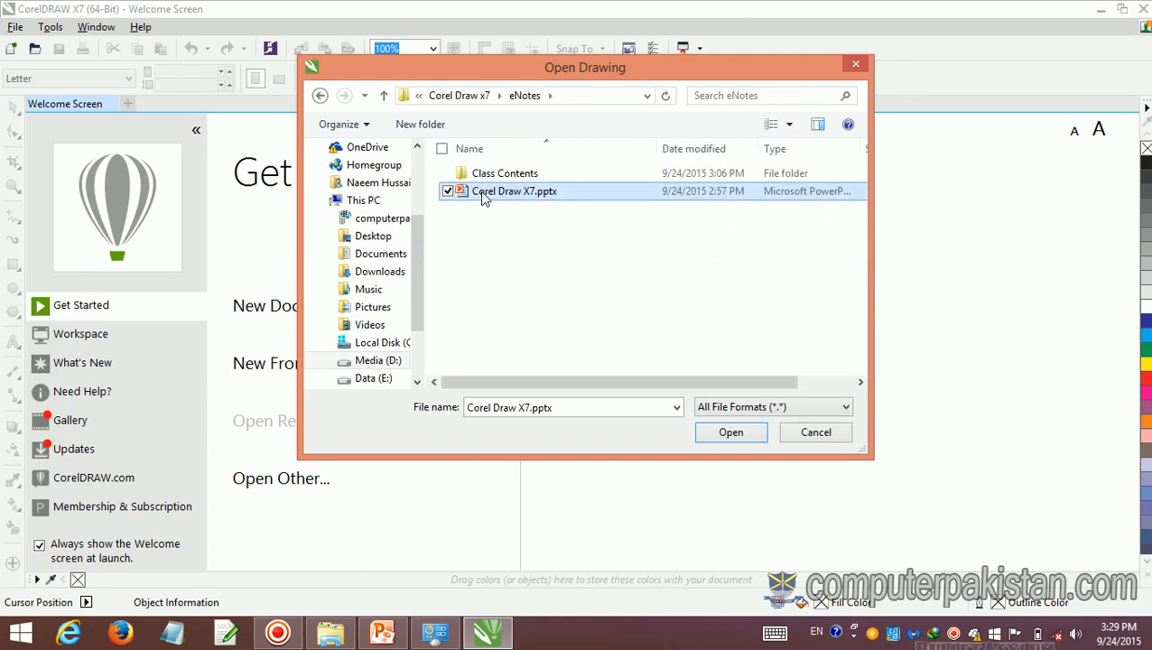
{"action": "double_click", "coordinate": [486, 176]}
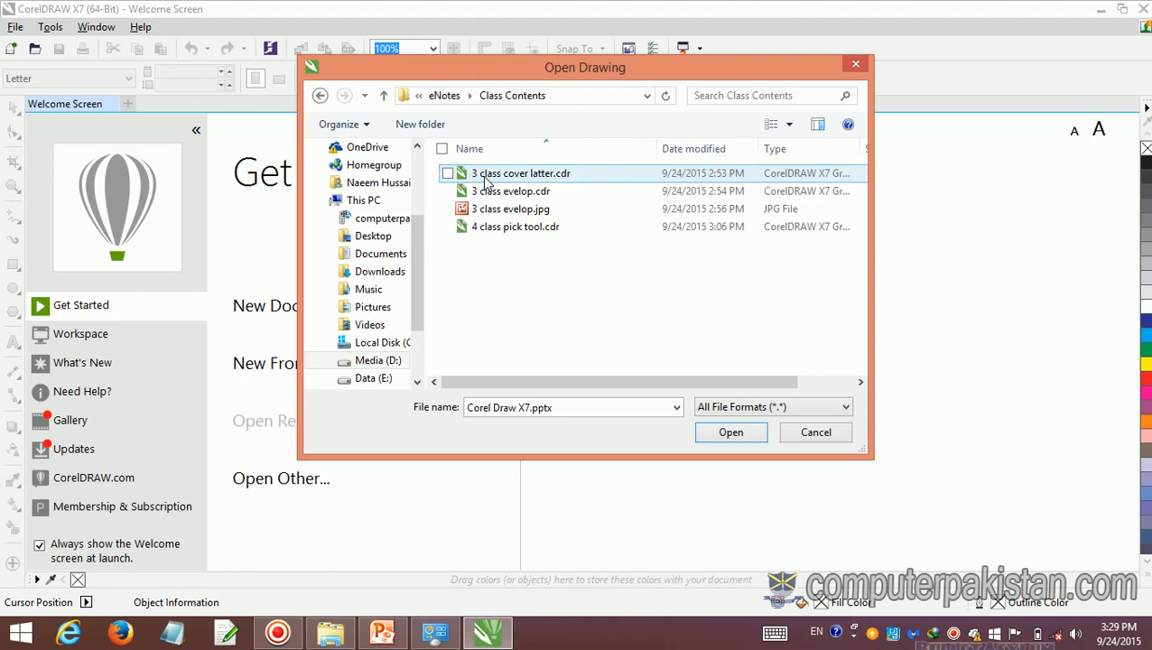
{"action": "left_click", "coordinate": [504, 226]}
{"action": "left_click", "coordinate": [729, 468]}
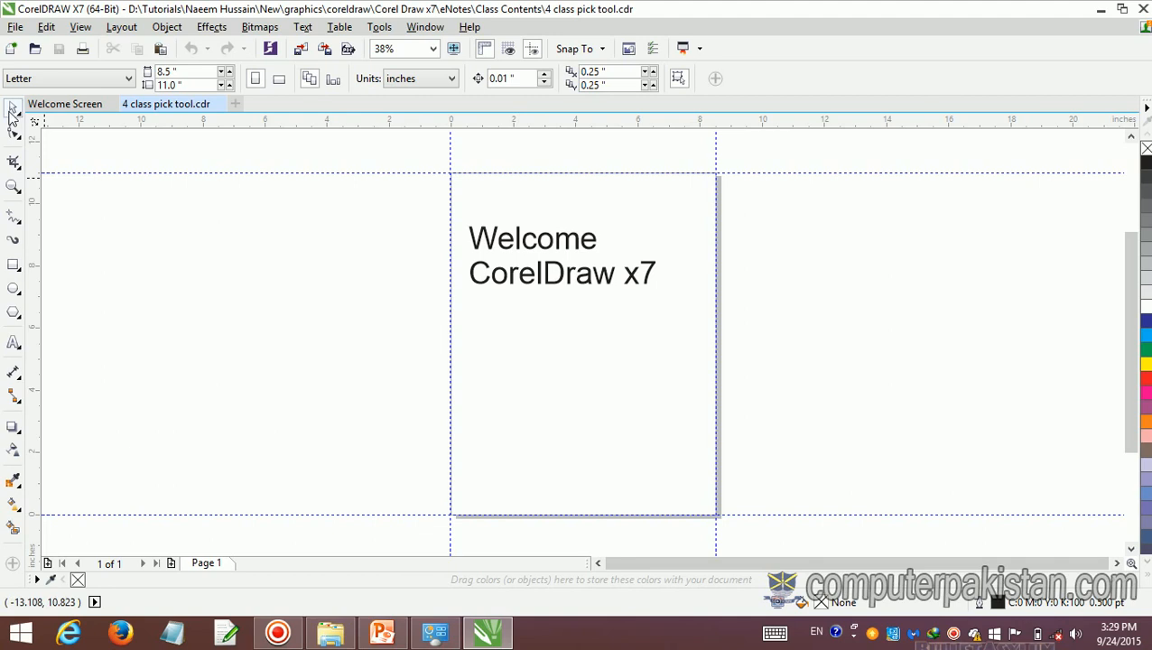
Step: Start editing the Welcome CorelDraw x7 text and display its text properties
{"action": "double_click", "coordinate": [537, 273]}
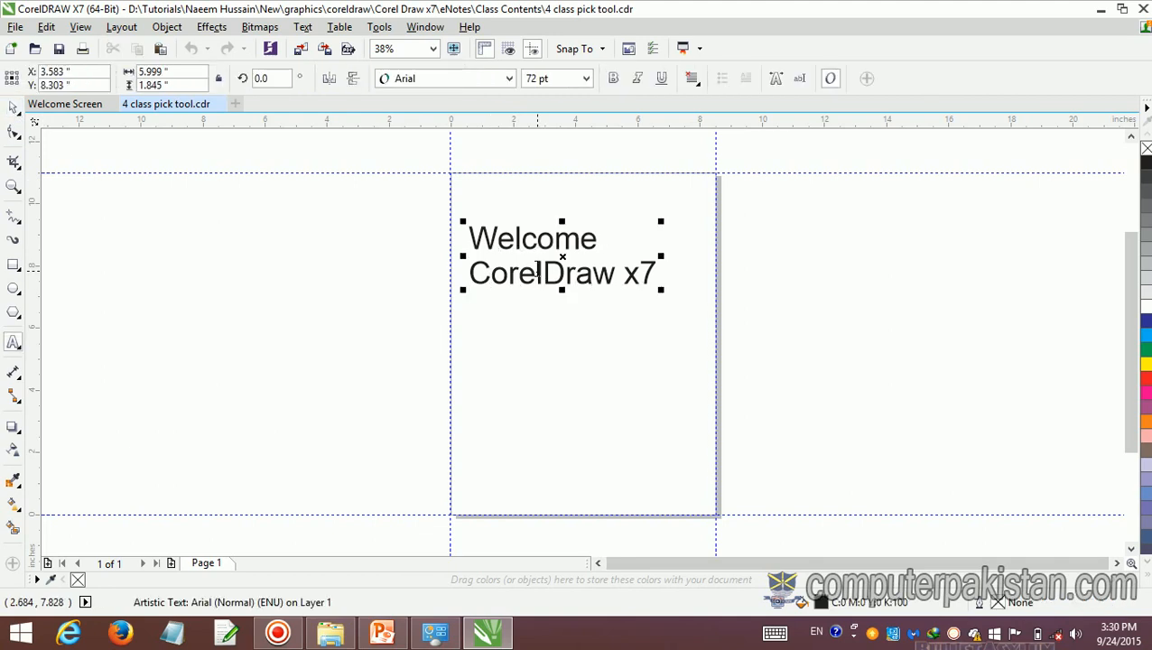
{"action": "left_click", "coordinate": [774, 79]}
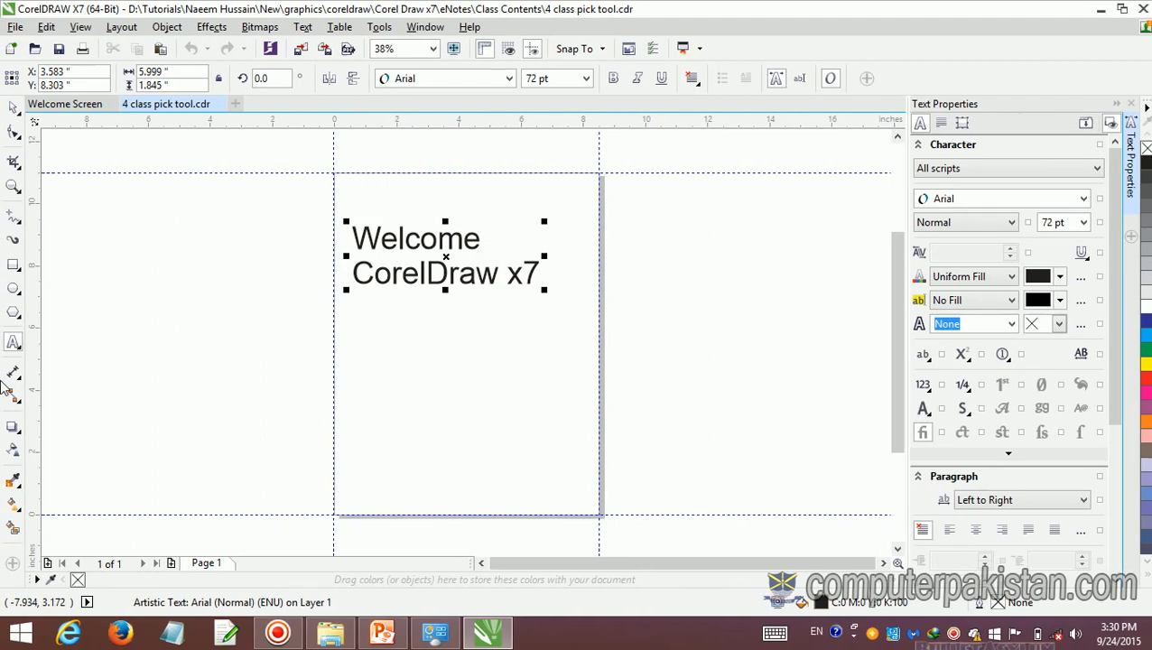
{"action": "left_click", "coordinate": [14, 343]}
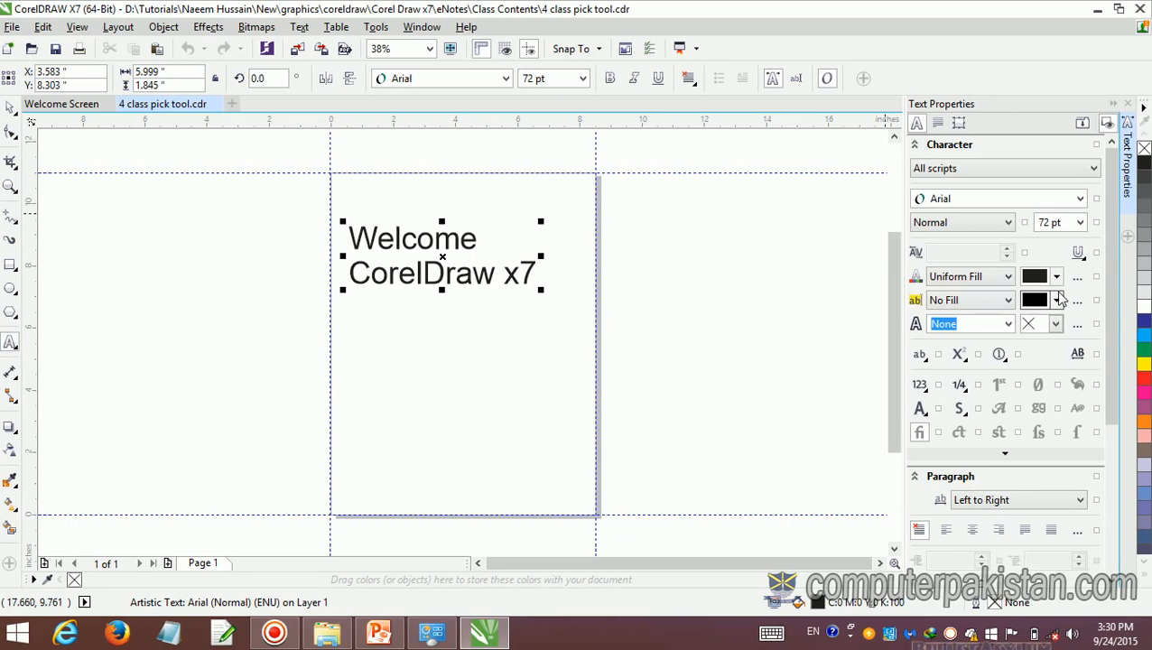
Step: Set the whole Welcome CorelDraw x7 text to Arial Rounded MT Bold and increase its kerning to 55%
{"action": "left_click_drag", "start_coordinate": [544, 271], "coordinate": [357, 255]}
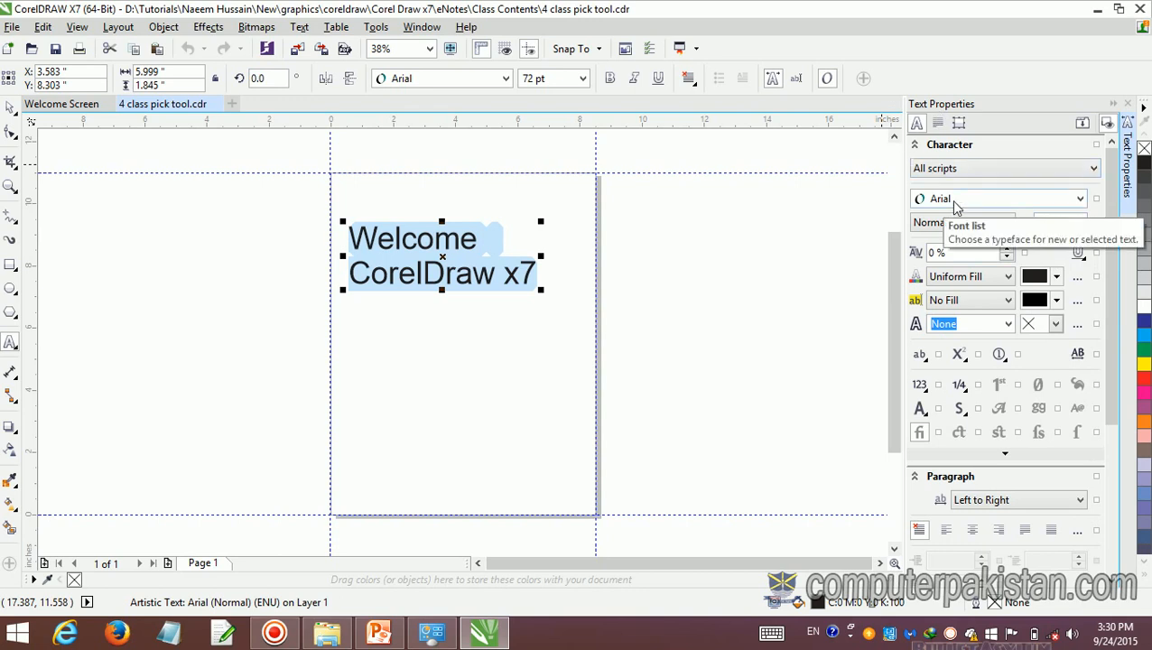
{"action": "left_click", "coordinate": [1082, 199]}
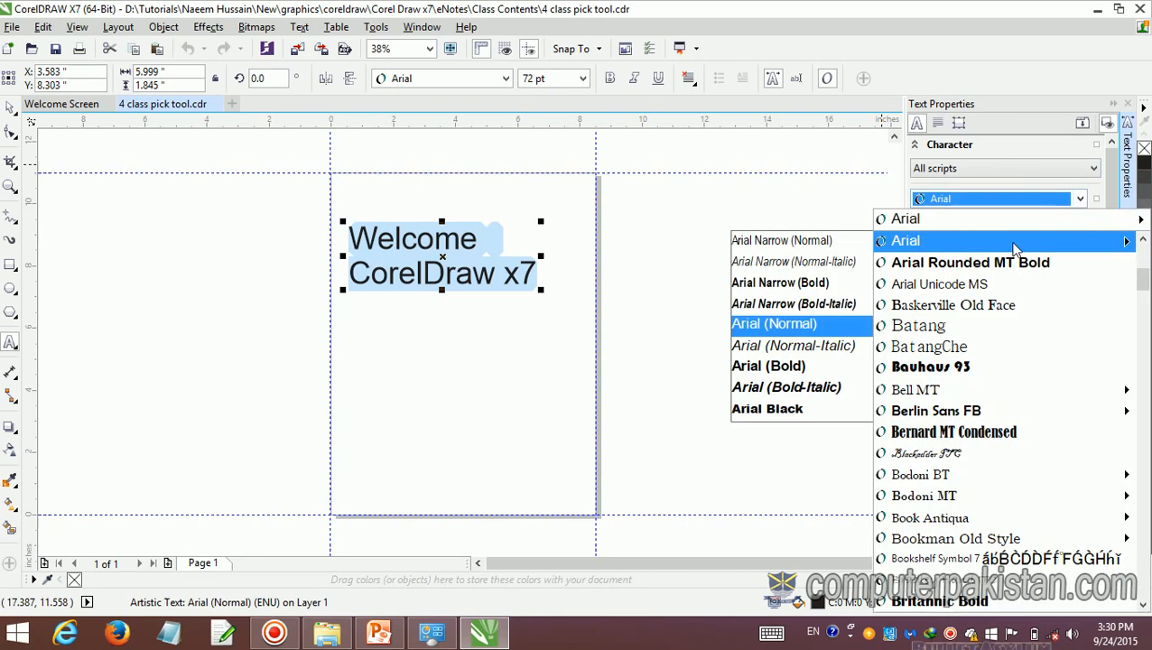
{"action": "left_click", "coordinate": [1013, 262]}
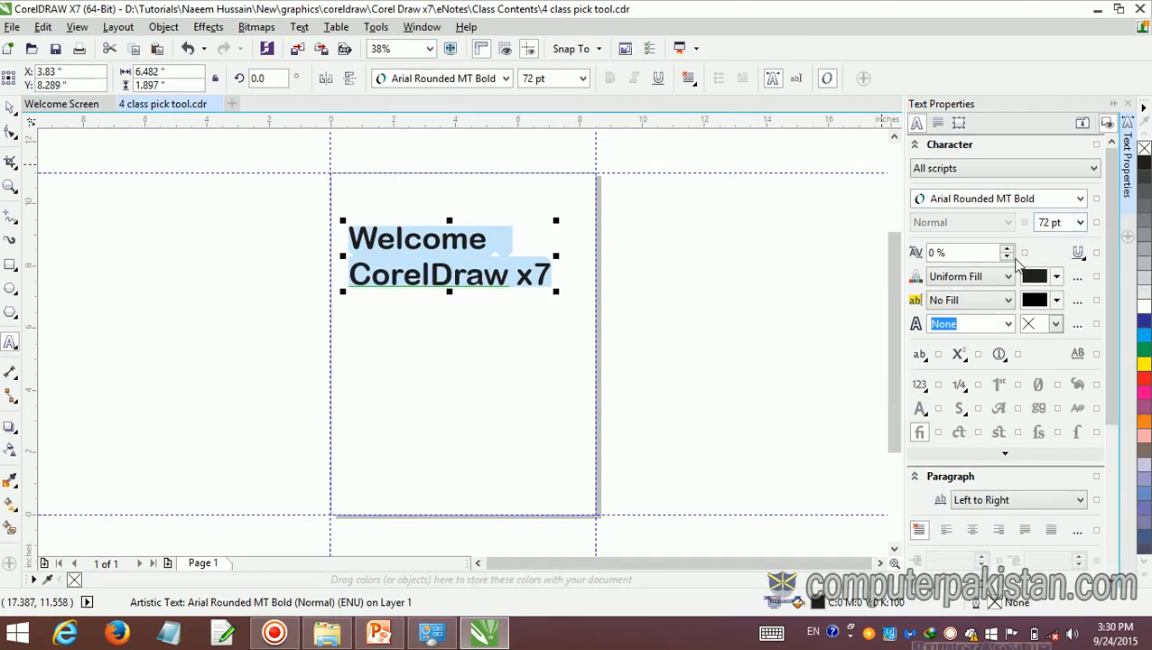
{"action": "left_click", "coordinate": [1007, 249]}
{"action": "left_click", "coordinate": [1007, 250]}
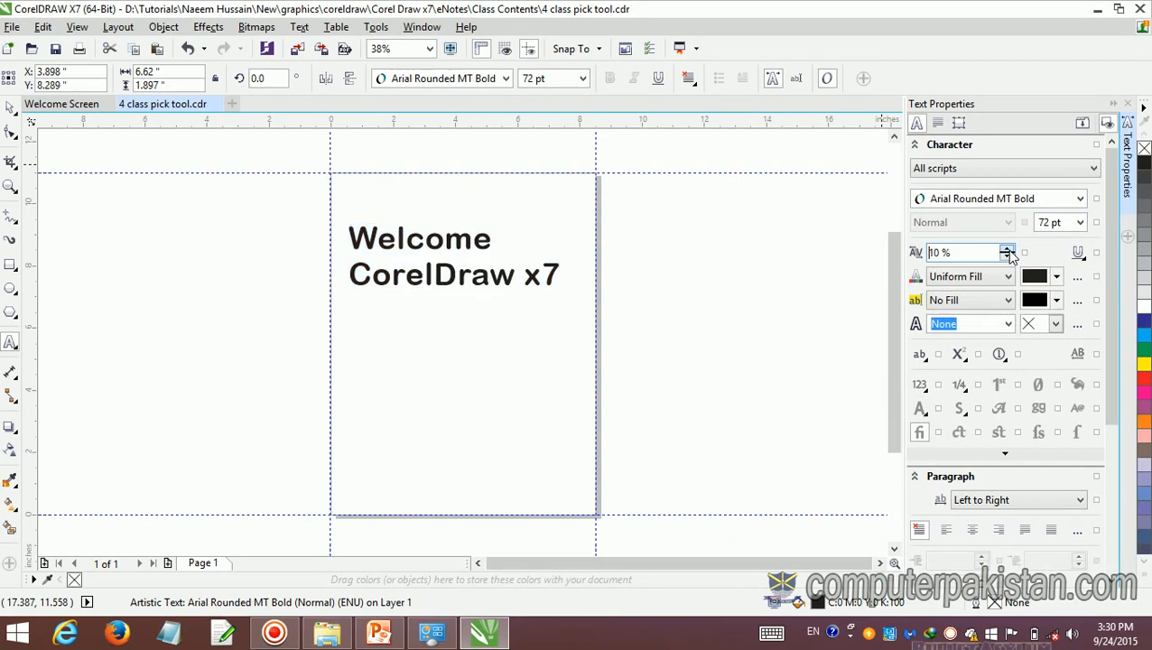
{"action": "left_click", "coordinate": [1008, 249]}
{"action": "left_click", "coordinate": [1008, 249]}
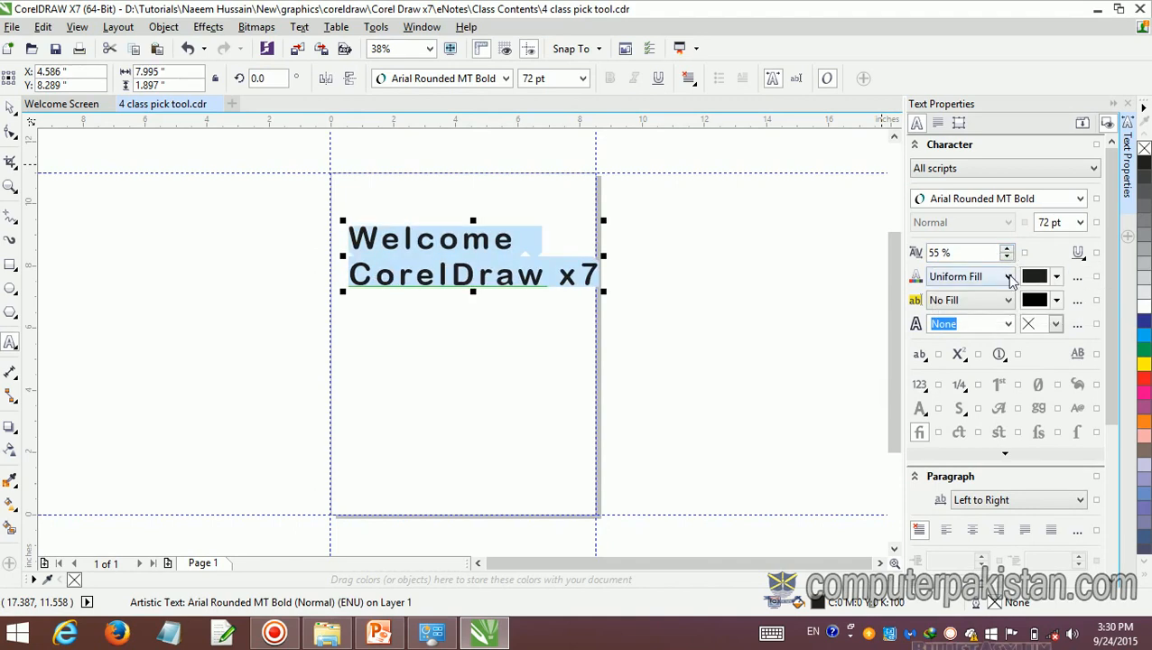
Step: Change the text to a texture fill and apply the black texture with magenta, red and blue patches
{"action": "left_click", "coordinate": [1008, 277]}
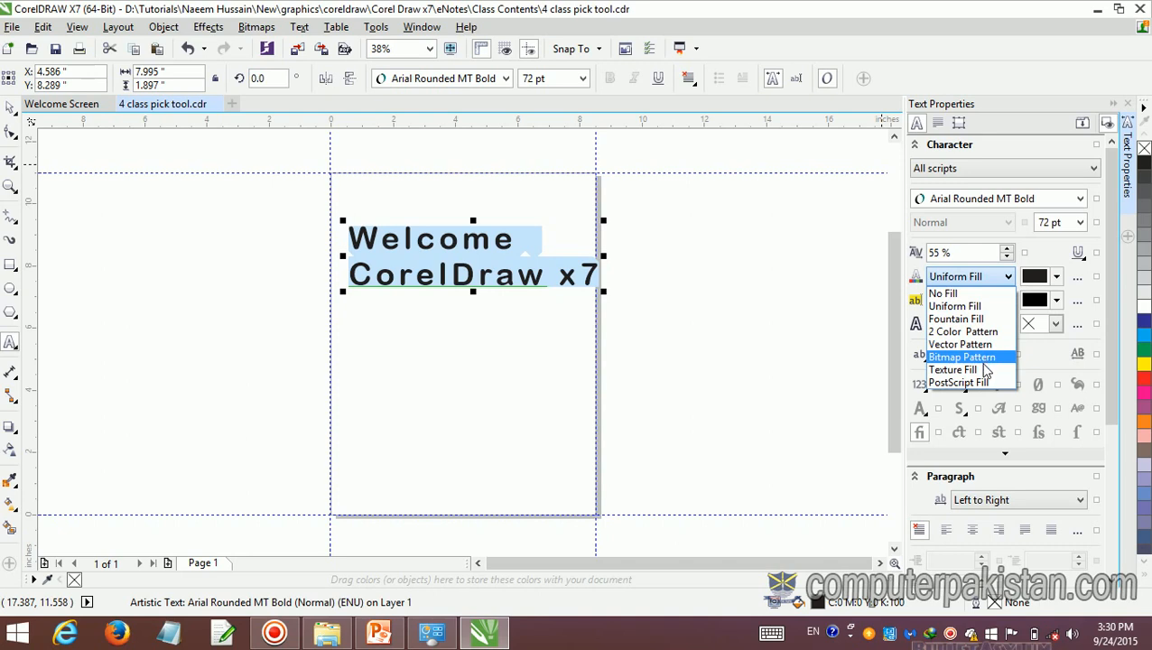
{"action": "left_click", "coordinate": [984, 370]}
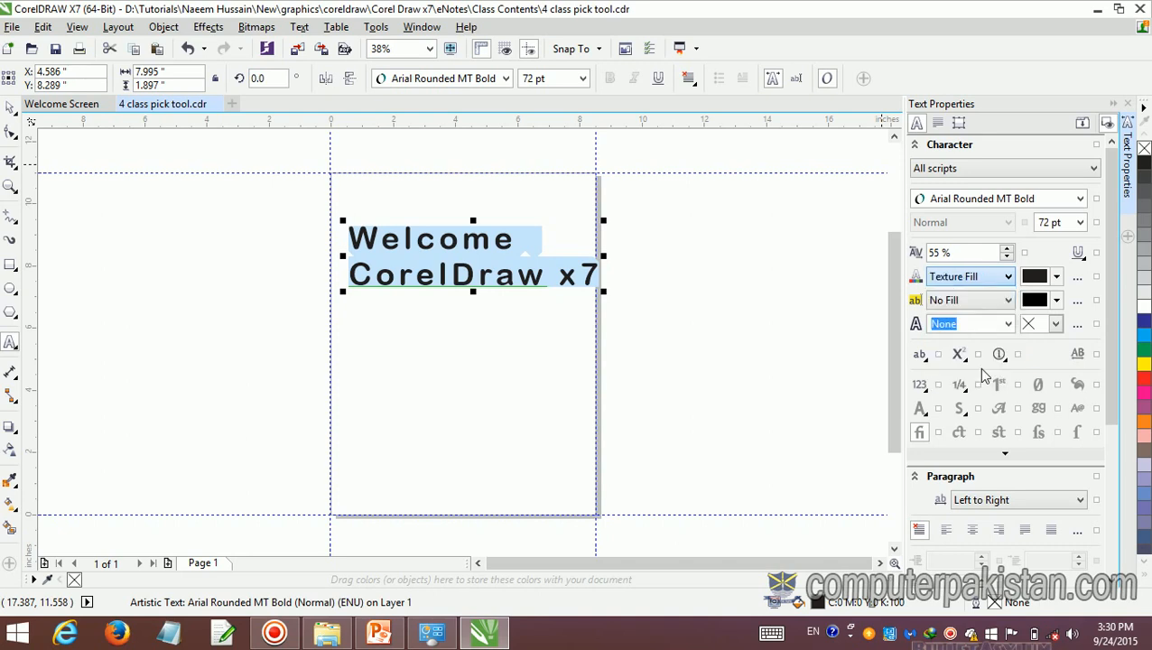
{"action": "left_click", "coordinate": [1047, 281]}
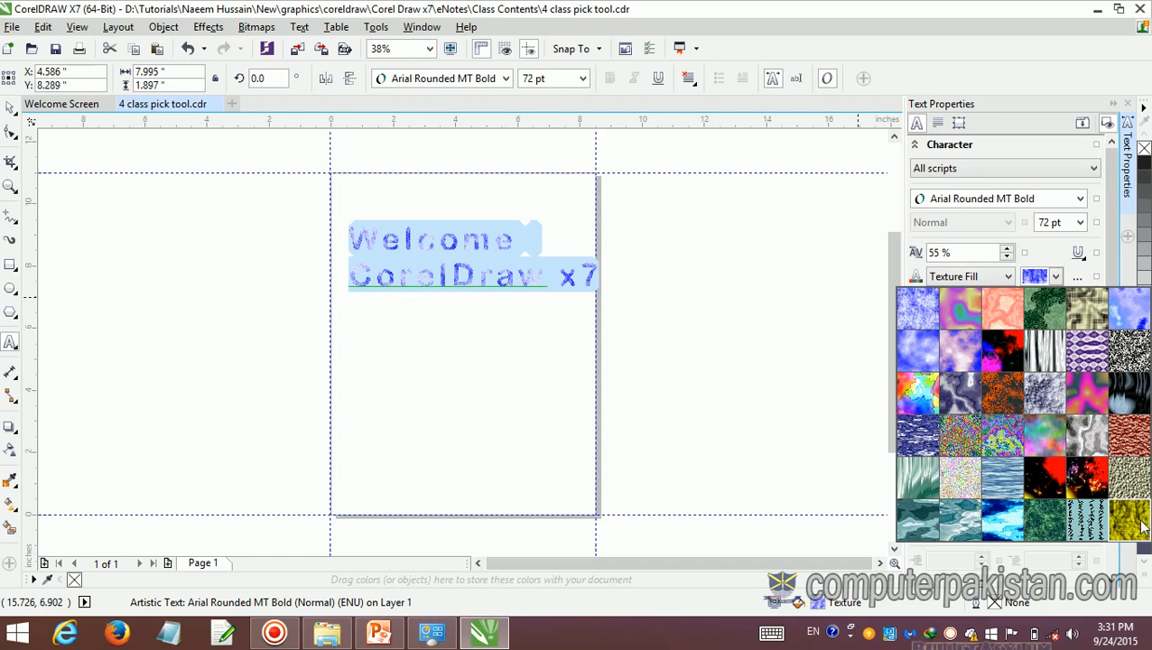
{"action": "left_click", "coordinate": [1002, 356]}
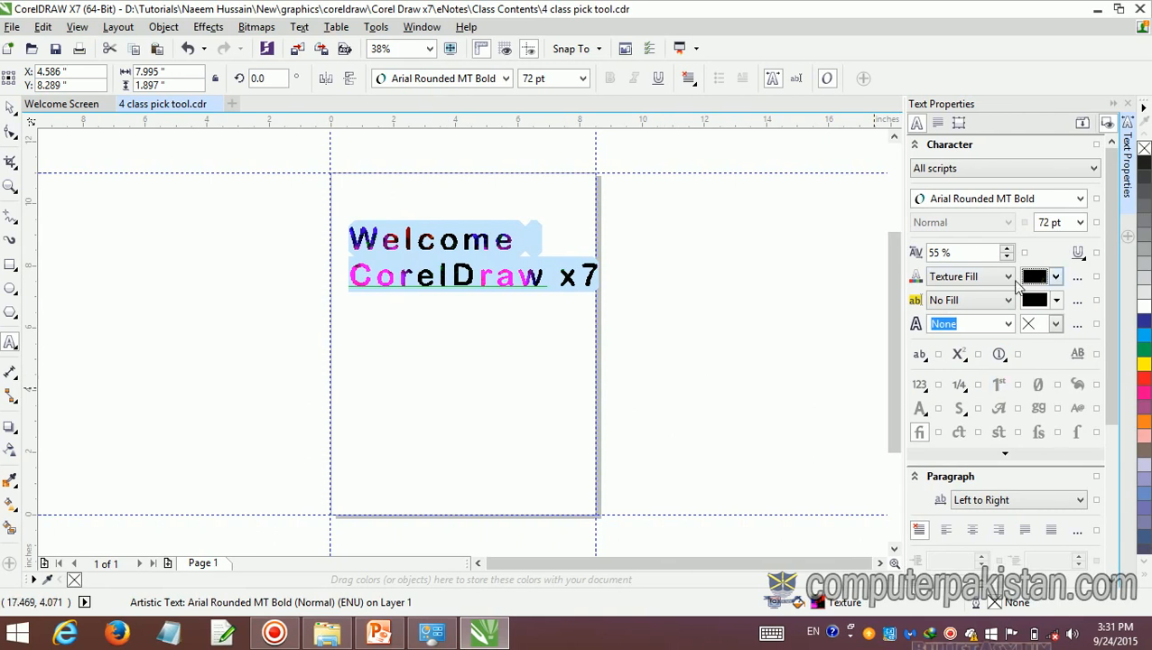
Step: Set the Welcome CorelDraw x7 text to No Fill and end the text selection
{"action": "left_click", "coordinate": [1006, 279]}
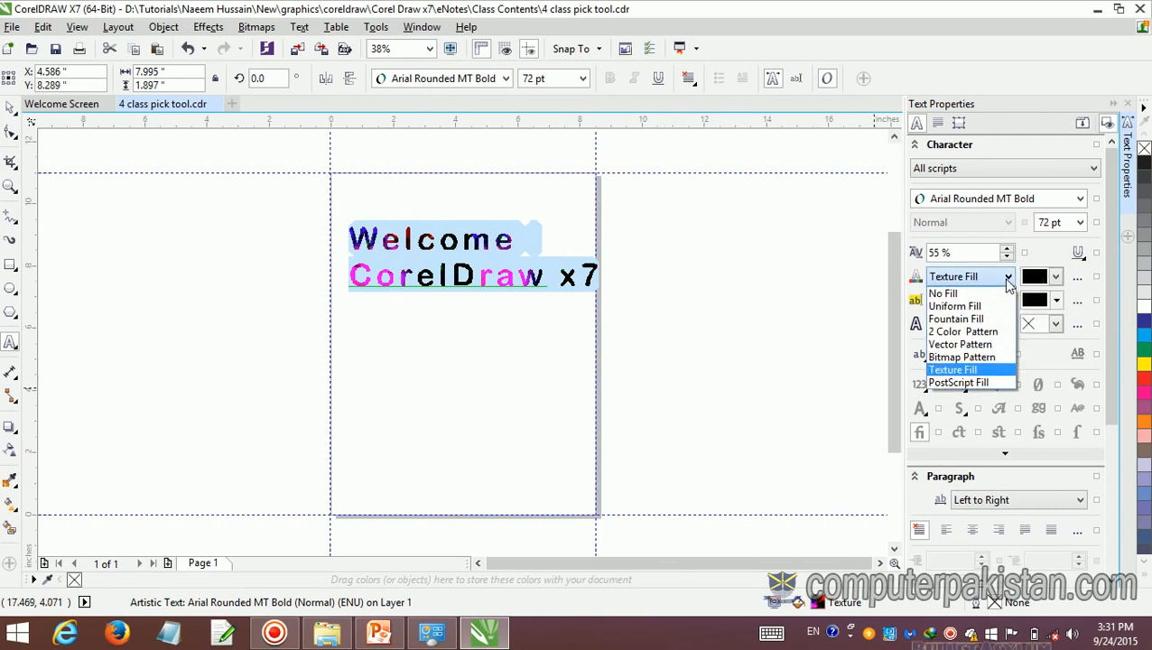
{"action": "left_click", "coordinate": [983, 293]}
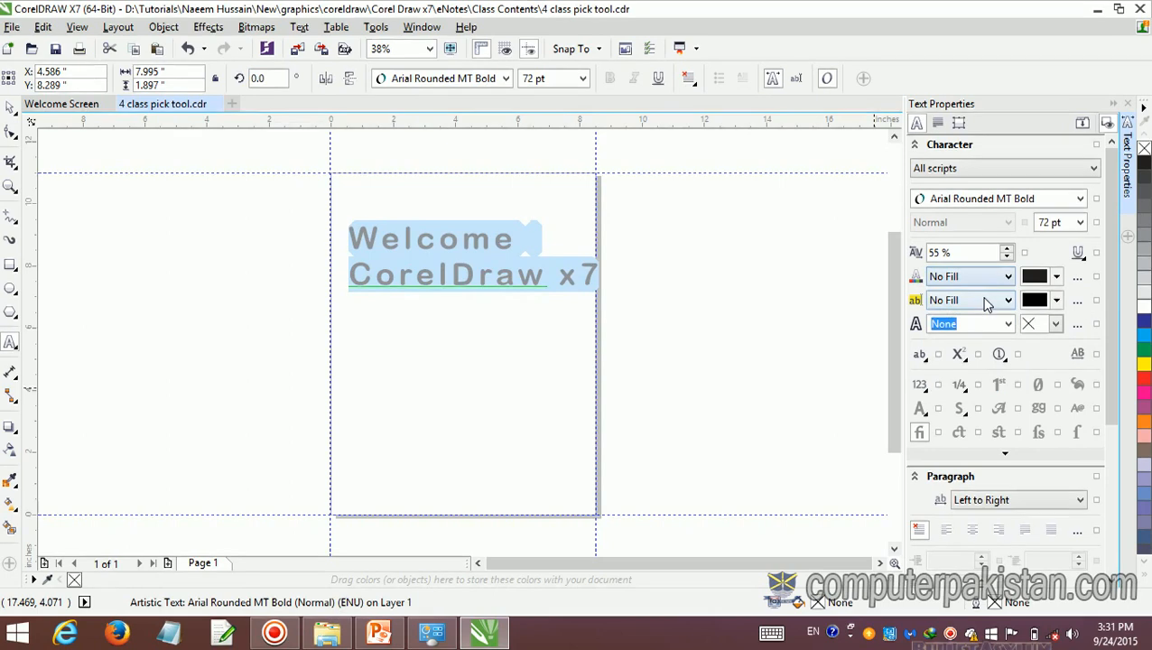
{"action": "left_click", "coordinate": [760, 319]}
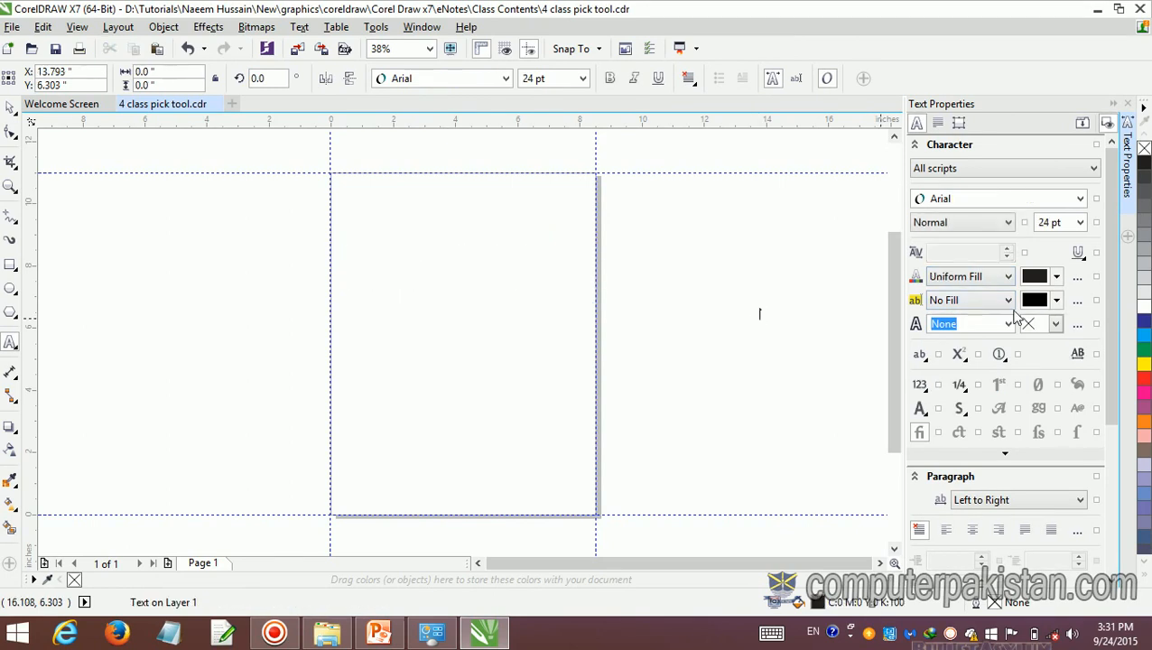
Step: Select the whole Welcome CorelDraw x7 text and set its text color to near-black, C 75, M 68, Y 65, K 90
{"action": "left_click", "coordinate": [506, 267]}
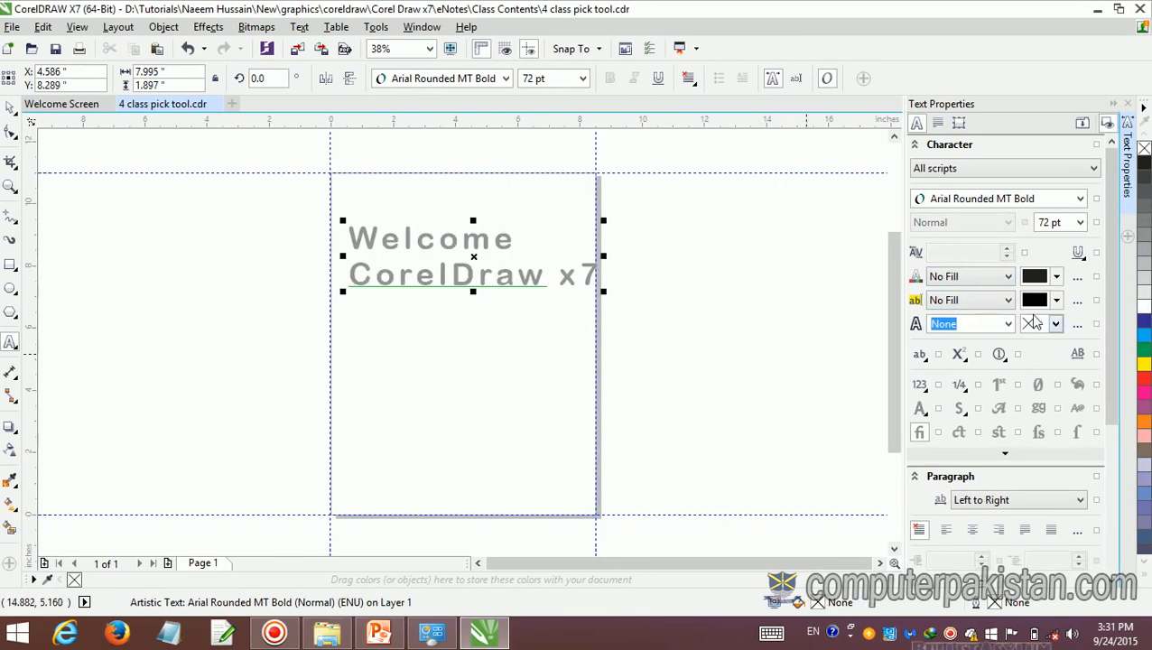
{"action": "left_click_drag", "start_coordinate": [600, 275], "coordinate": [350, 233]}
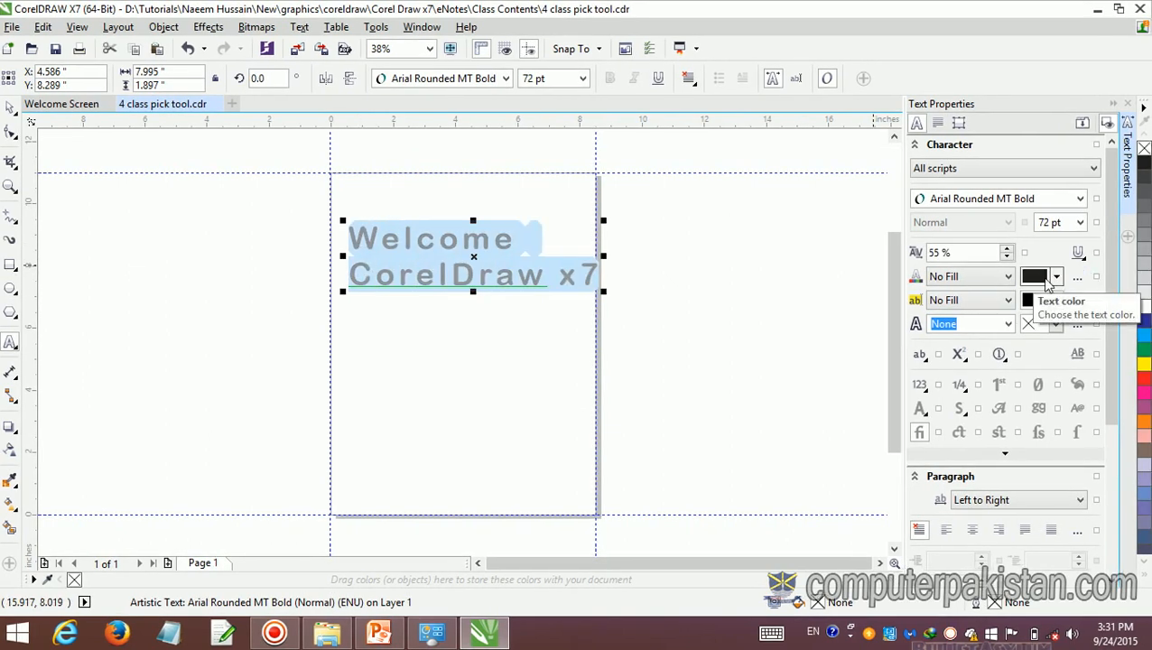
{"action": "left_click", "coordinate": [1050, 278]}
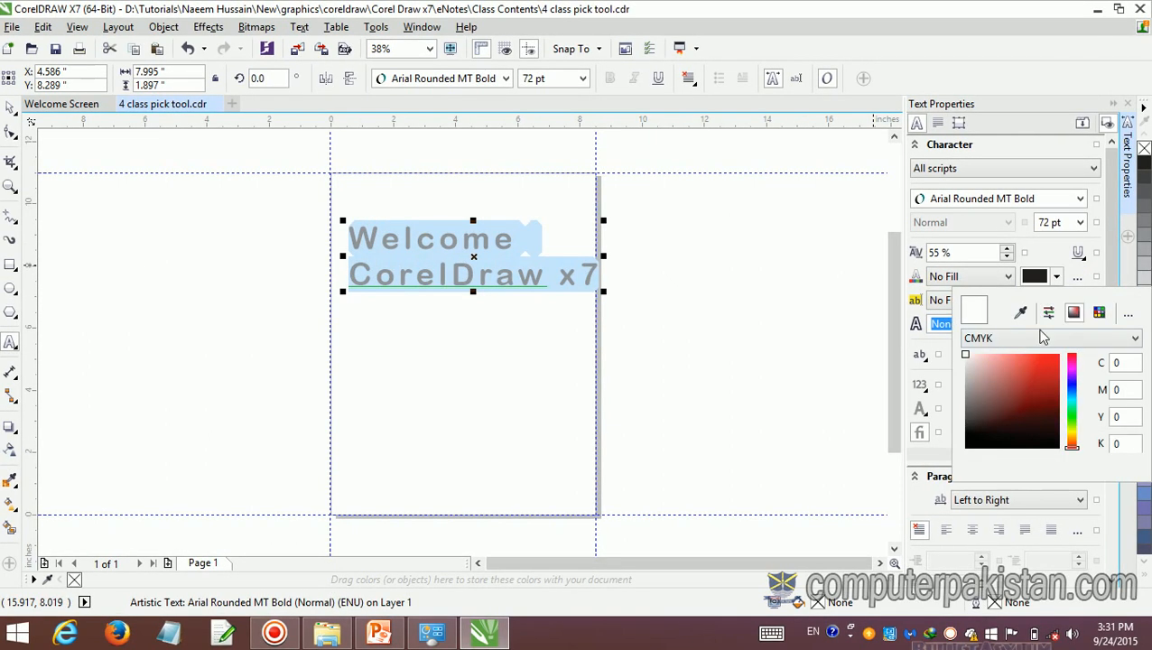
{"action": "left_click", "coordinate": [968, 445]}
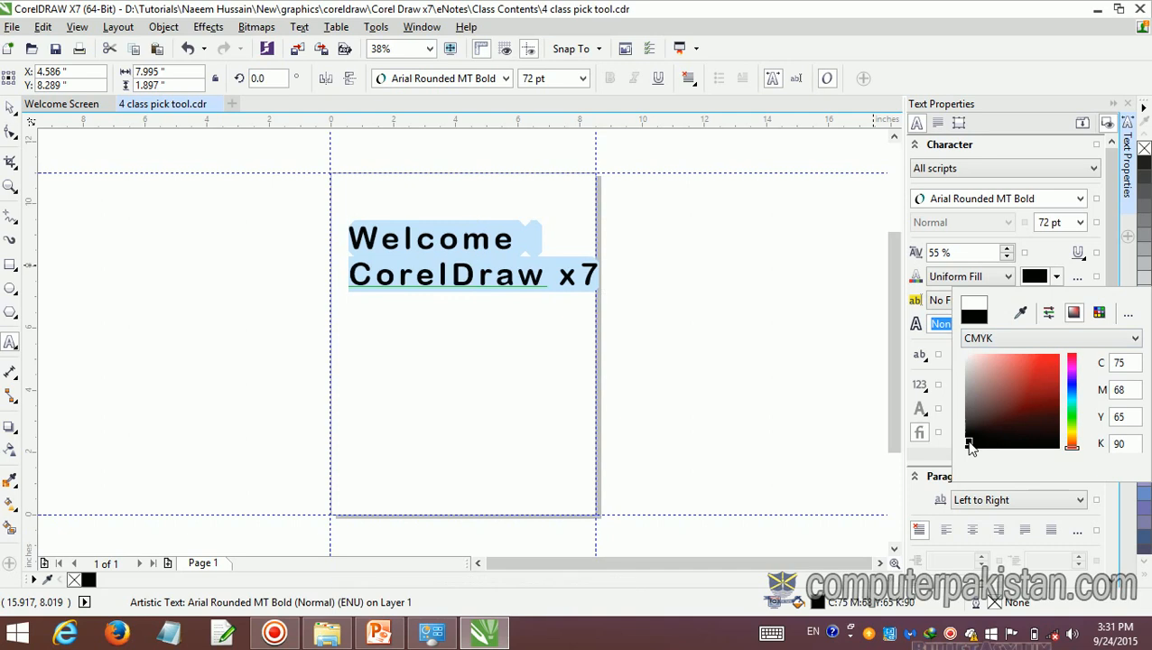
{"action": "left_click", "coordinate": [696, 303]}
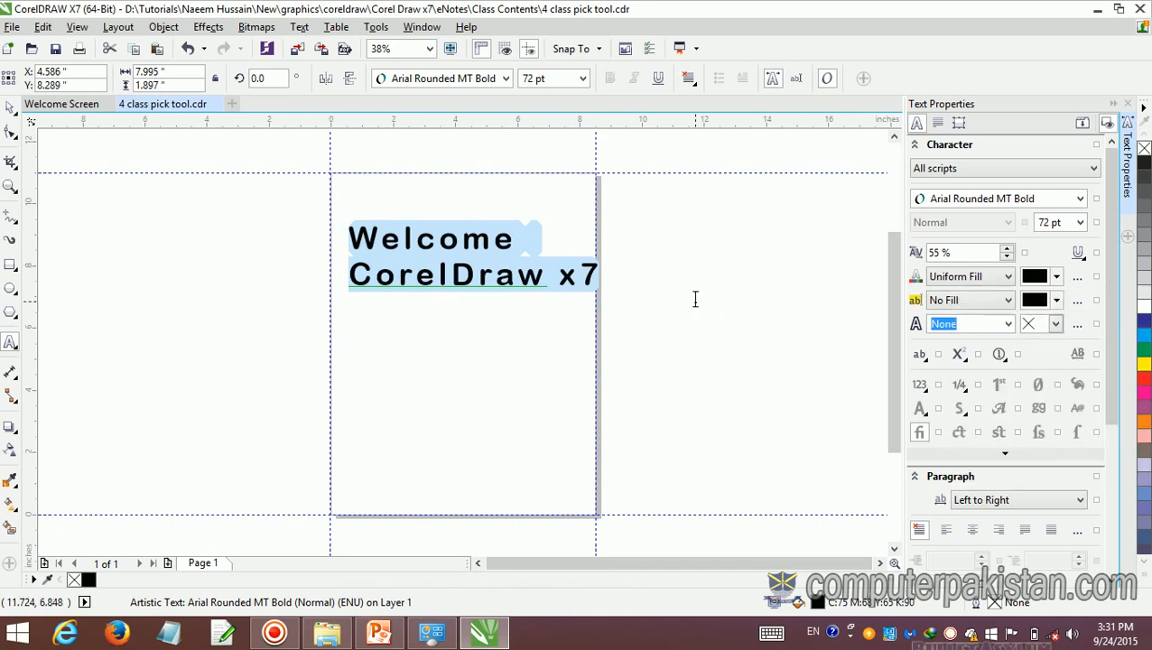
Step: Give the characters a uniform background fill, change it to a fountain fill, and end the text selection
{"action": "left_click", "coordinate": [1009, 301]}
{"action": "left_click", "coordinate": [988, 332]}
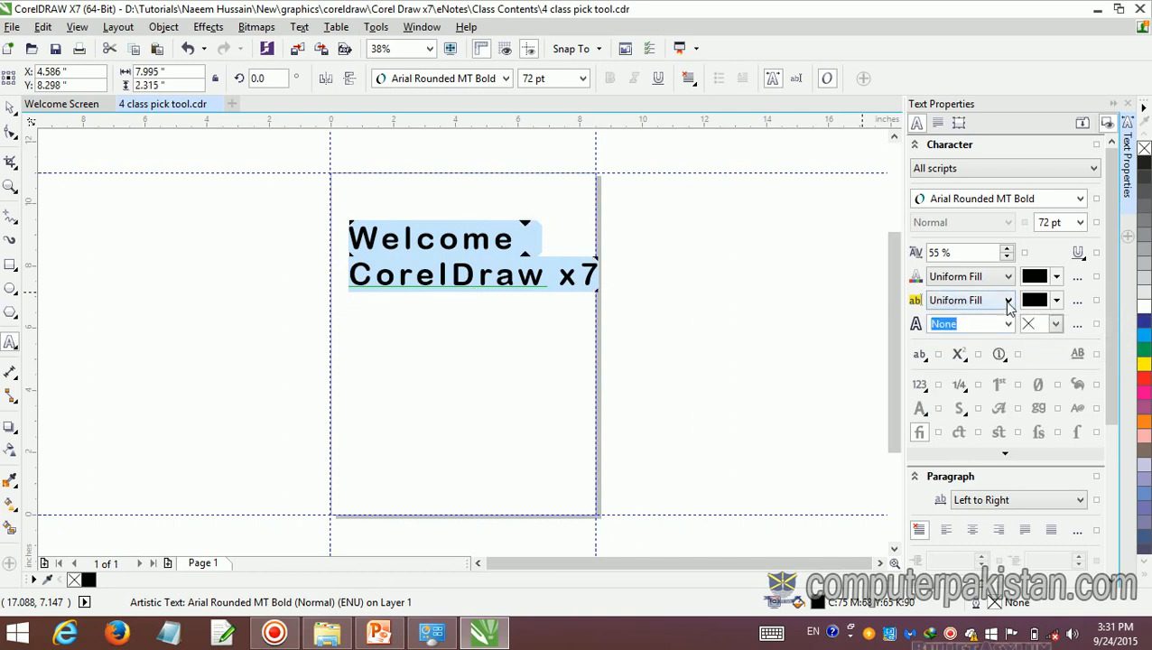
{"action": "left_click", "coordinate": [1008, 302]}
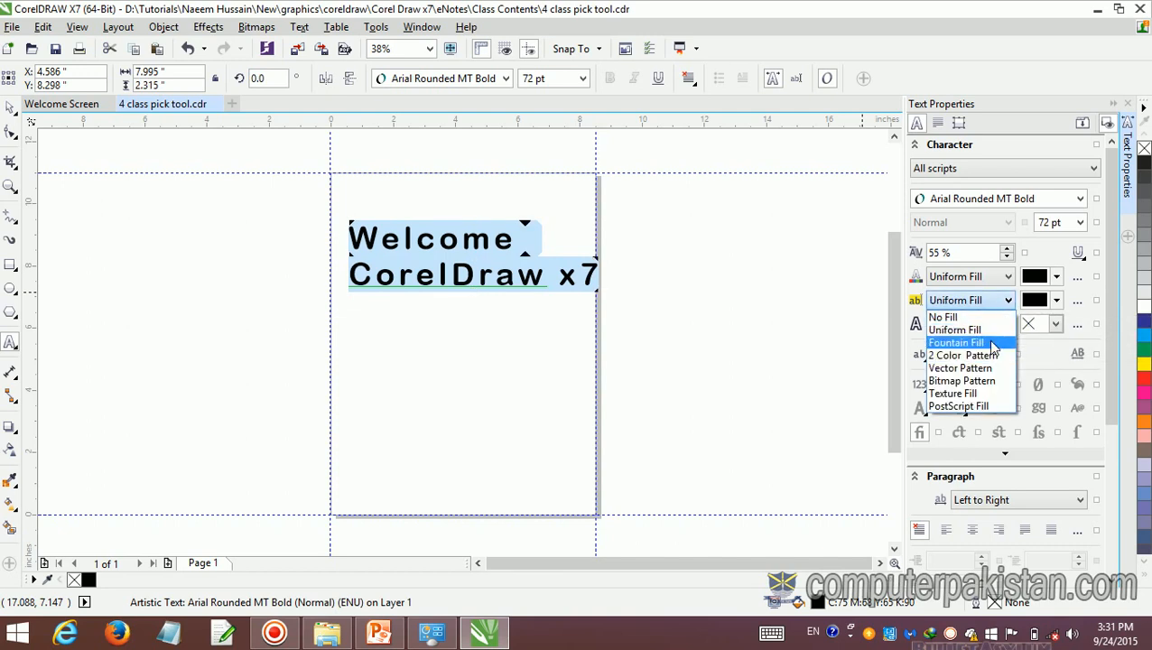
{"action": "left_click", "coordinate": [993, 344]}
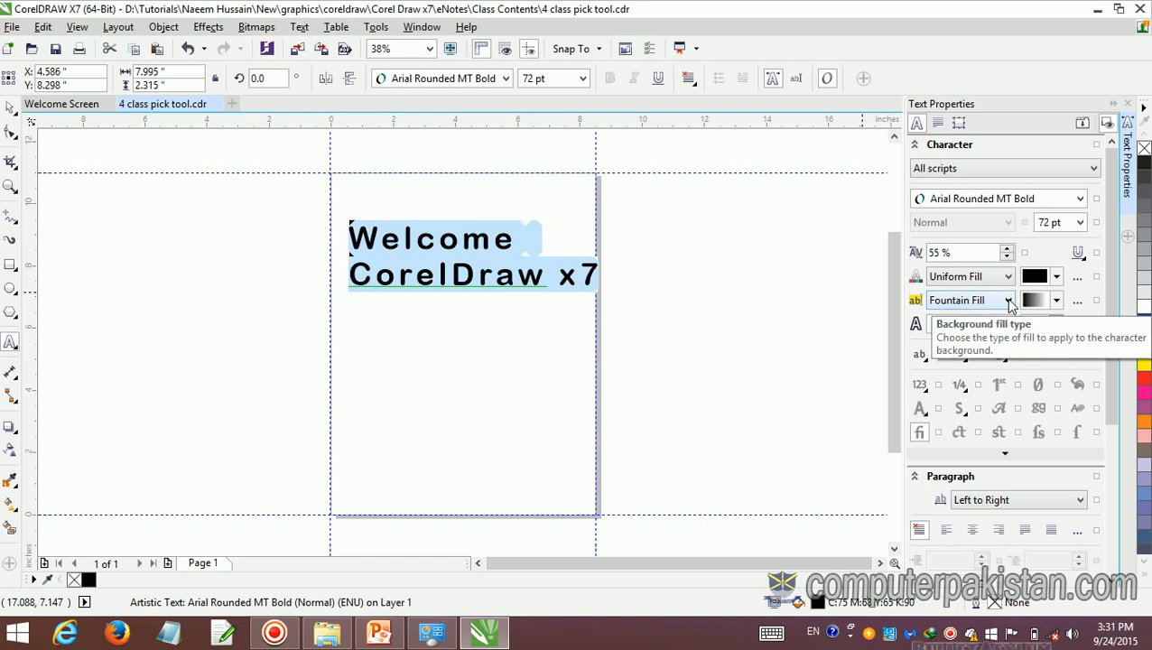
{"action": "left_click", "coordinate": [664, 349]}
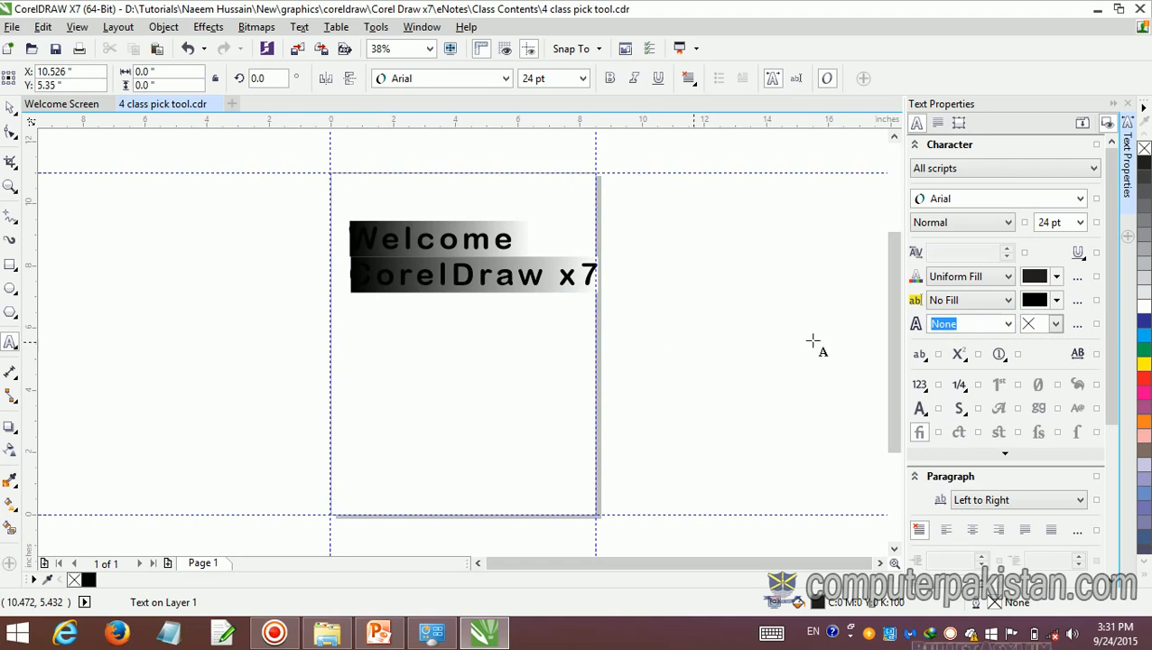
{"action": "left_click", "coordinate": [1008, 301]}
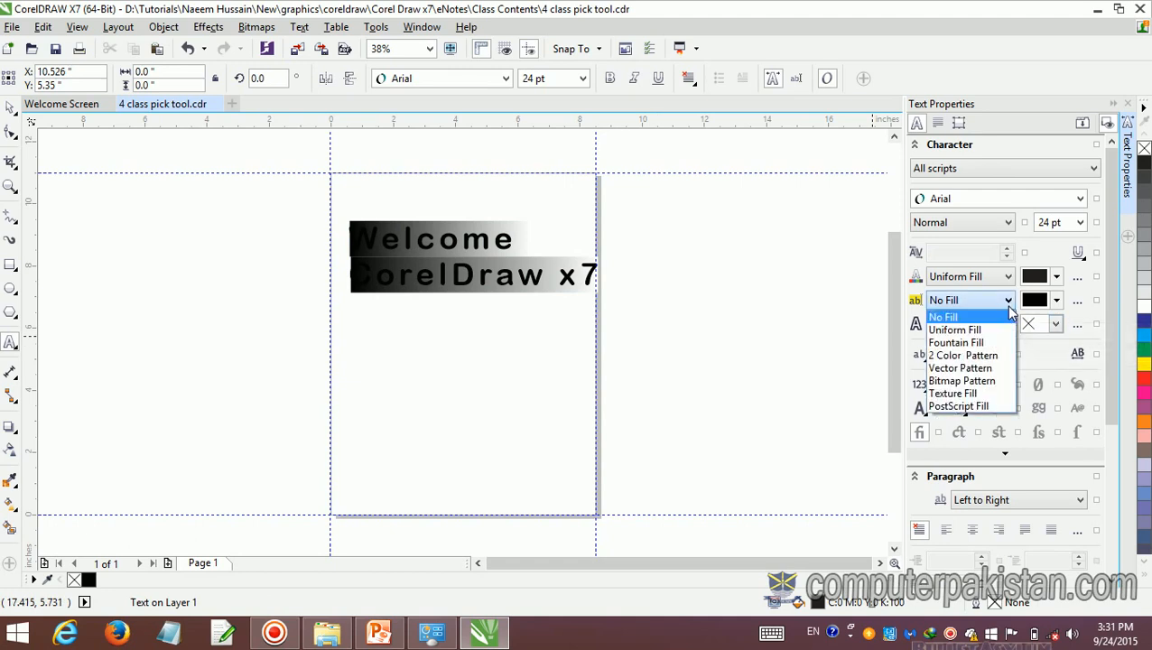
{"action": "left_click", "coordinate": [992, 354]}
{"action": "key", "text": "ctrl+z"}
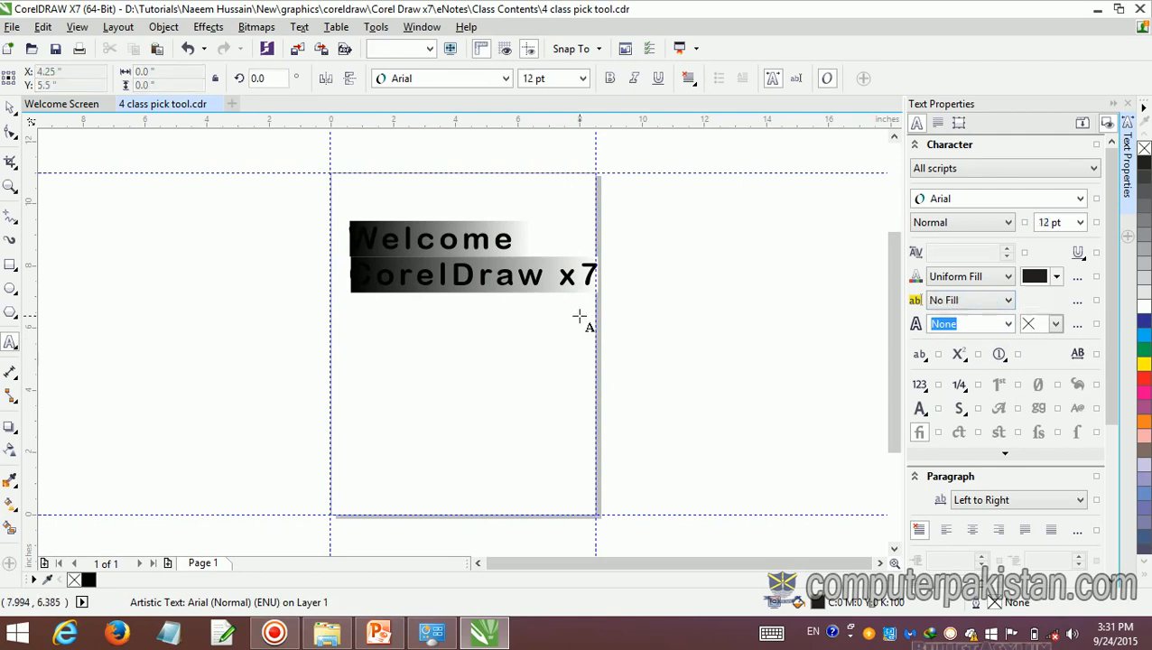
Step: Set the background fill of the whole Welcome CorelDraw x7 text to 2 Color Pattern and end the text selection
{"action": "left_click", "coordinate": [533, 270]}
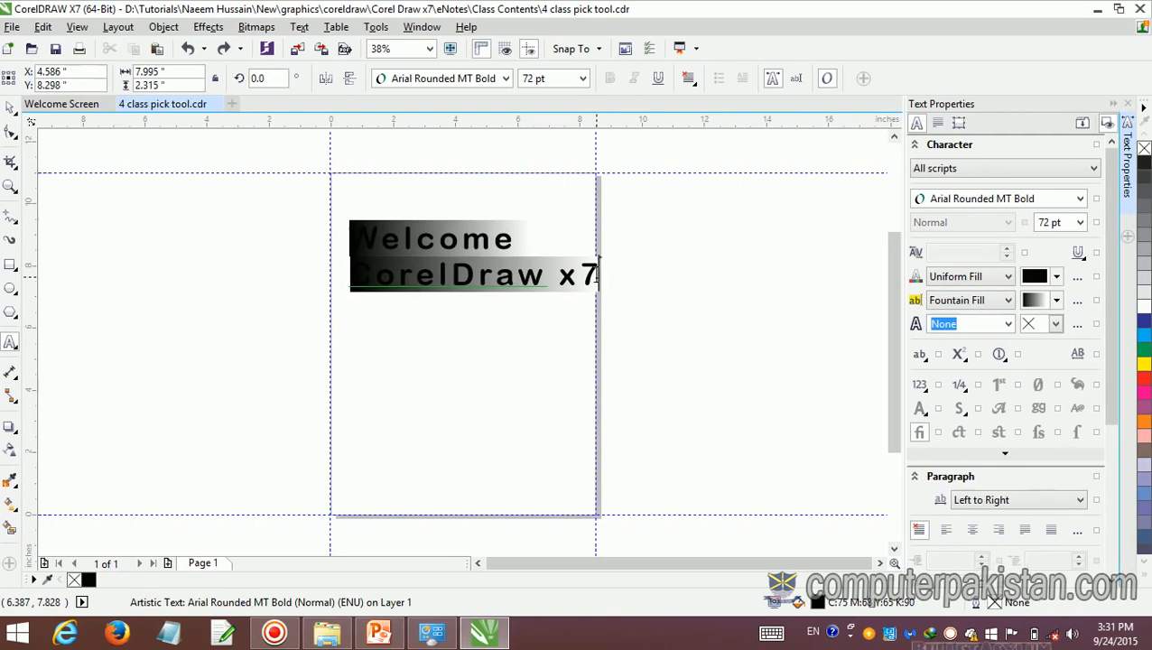
{"action": "left_click_drag", "start_coordinate": [601, 275], "coordinate": [354, 243]}
{"action": "left_click", "coordinate": [1009, 301]}
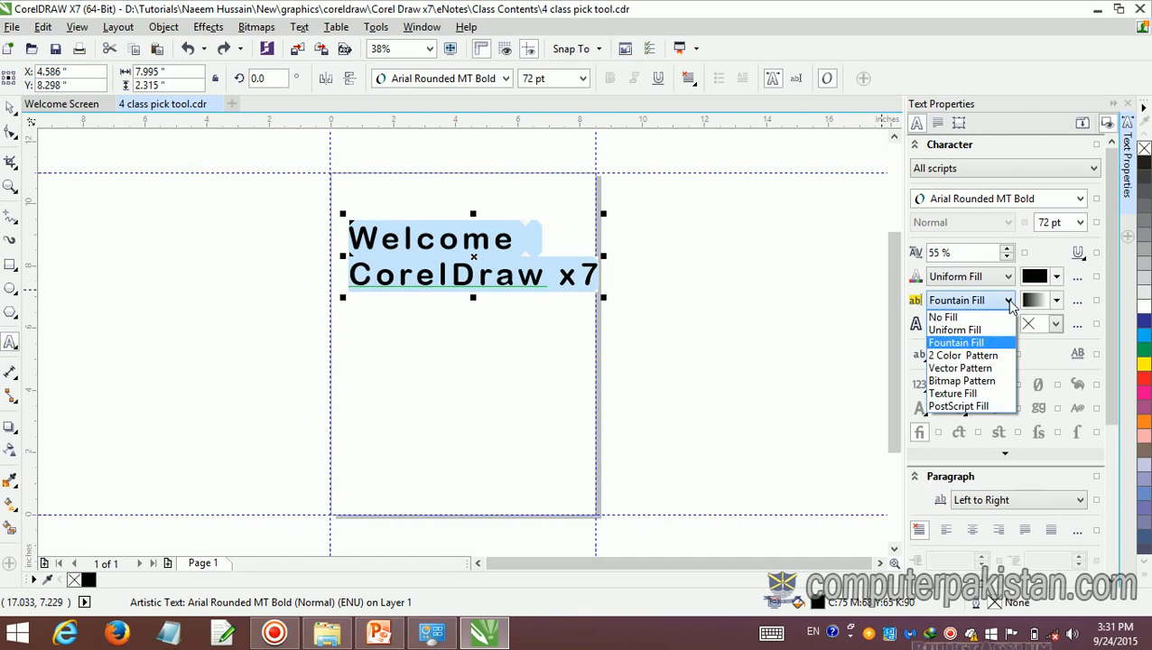
{"action": "left_click", "coordinate": [993, 358]}
{"action": "left_click", "coordinate": [676, 404]}
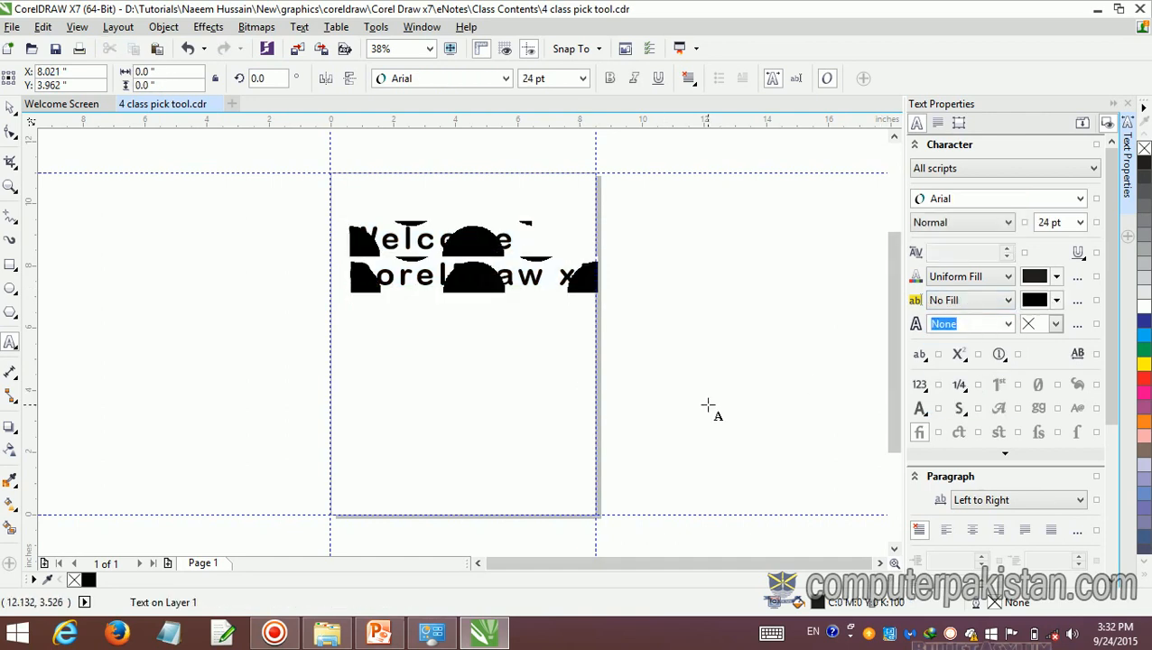
Step: Change the background of the characters "Welcome CorelDraw x" to the Aerial clouds texture fill and end the text selection
{"action": "left_click", "coordinate": [1076, 301]}
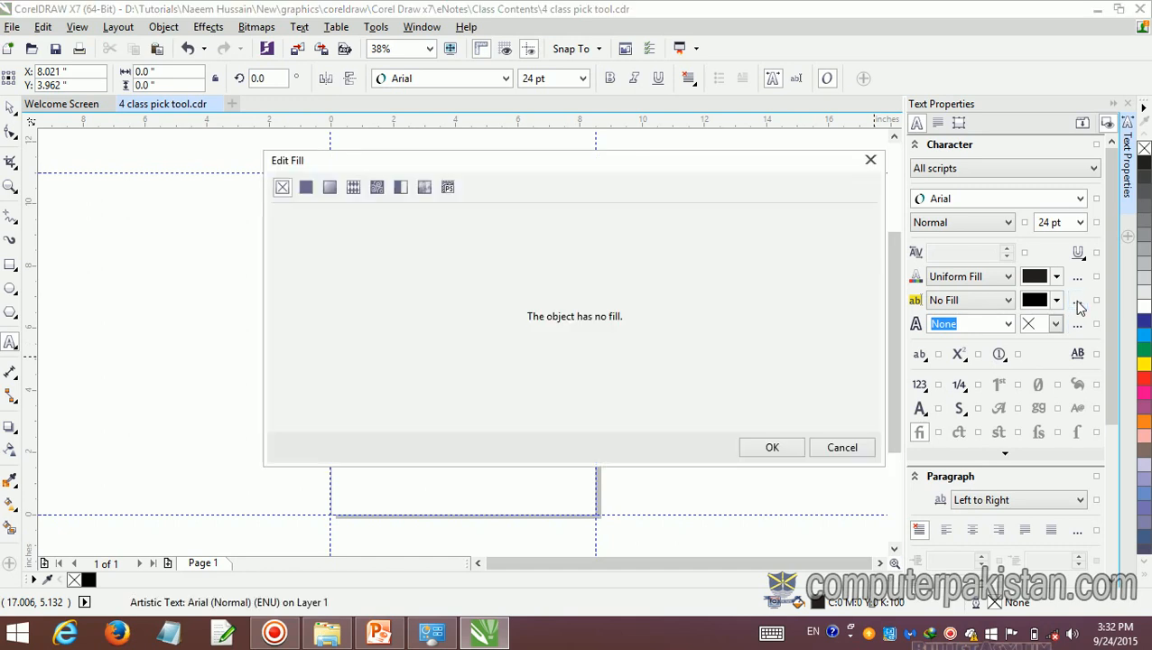
{"action": "left_click", "coordinate": [831, 449]}
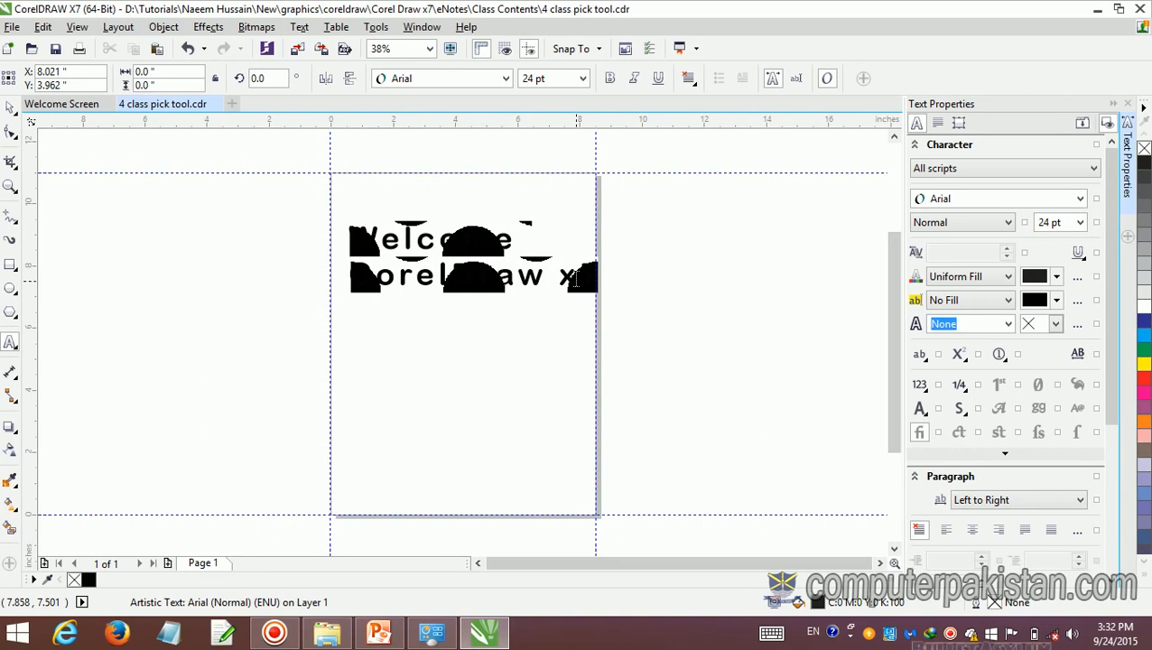
{"action": "left_click_drag", "start_coordinate": [578, 279], "coordinate": [348, 236]}
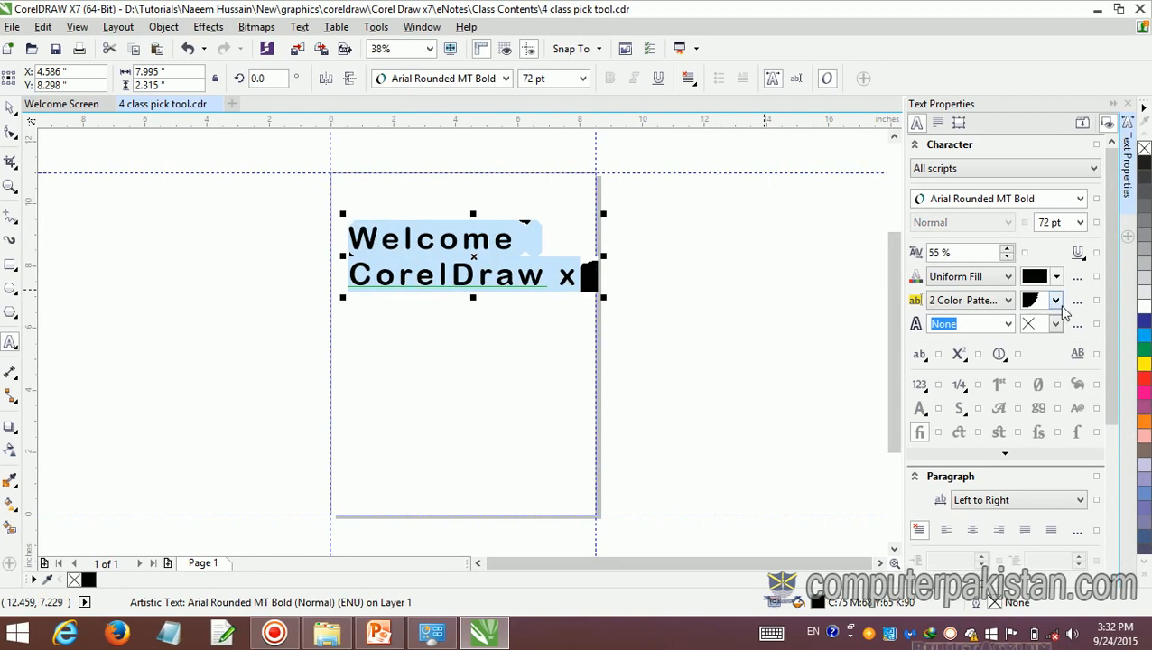
{"action": "left_click", "coordinate": [1077, 300]}
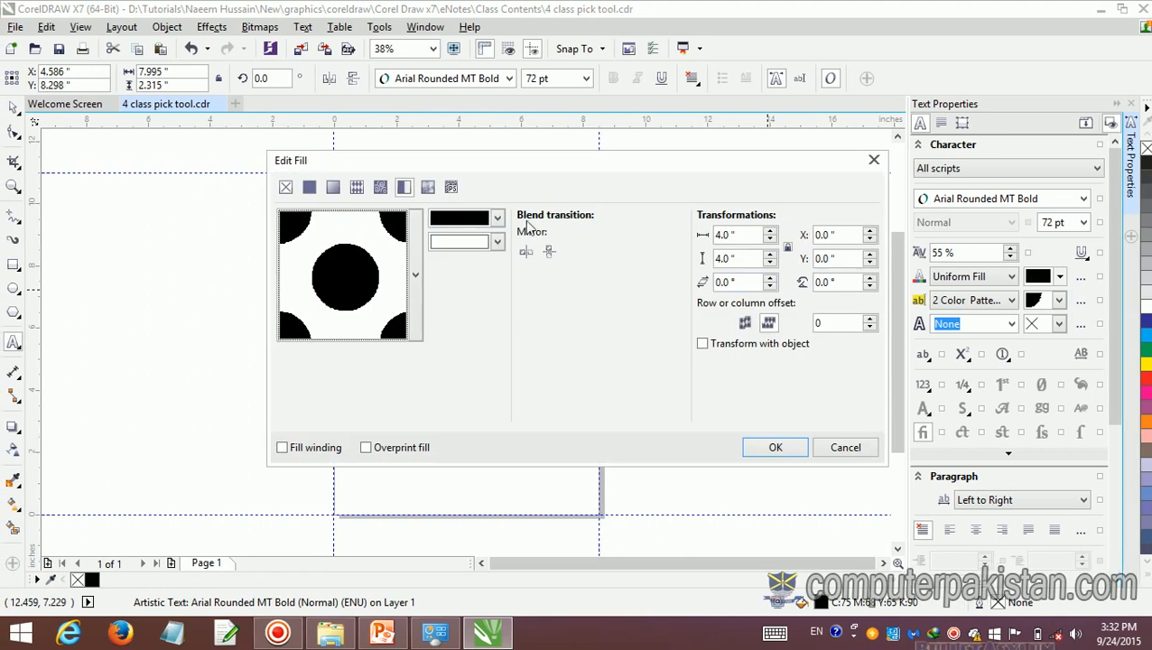
{"action": "left_click", "coordinate": [427, 189]}
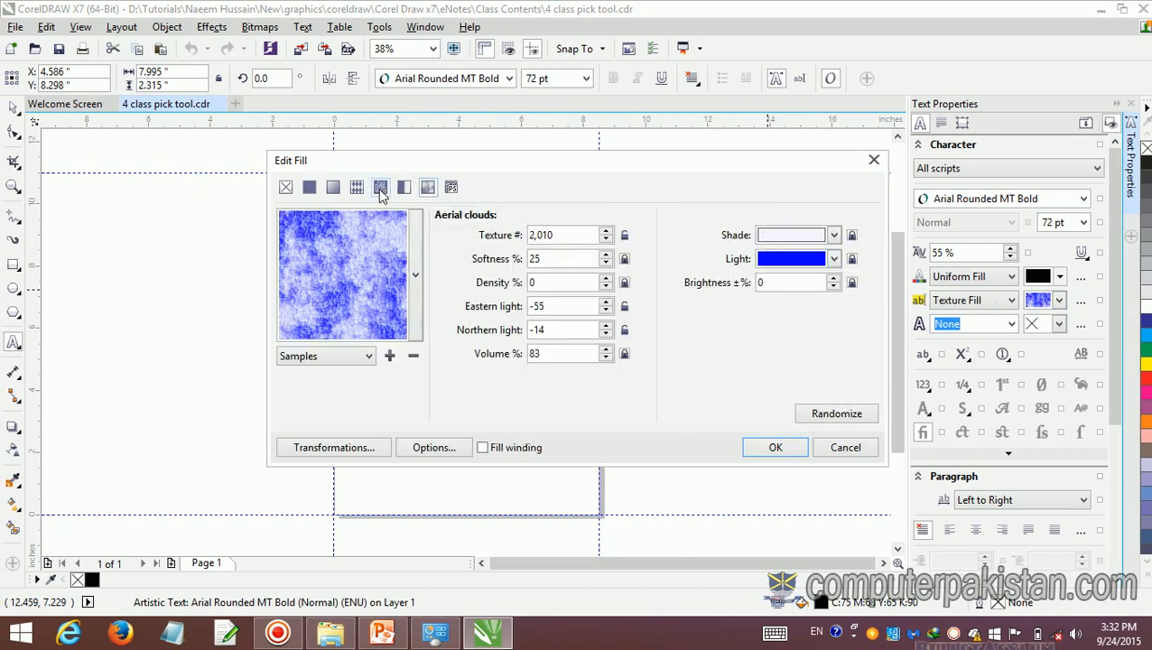
{"action": "left_click", "coordinate": [775, 447]}
{"action": "left_click", "coordinate": [554, 363]}
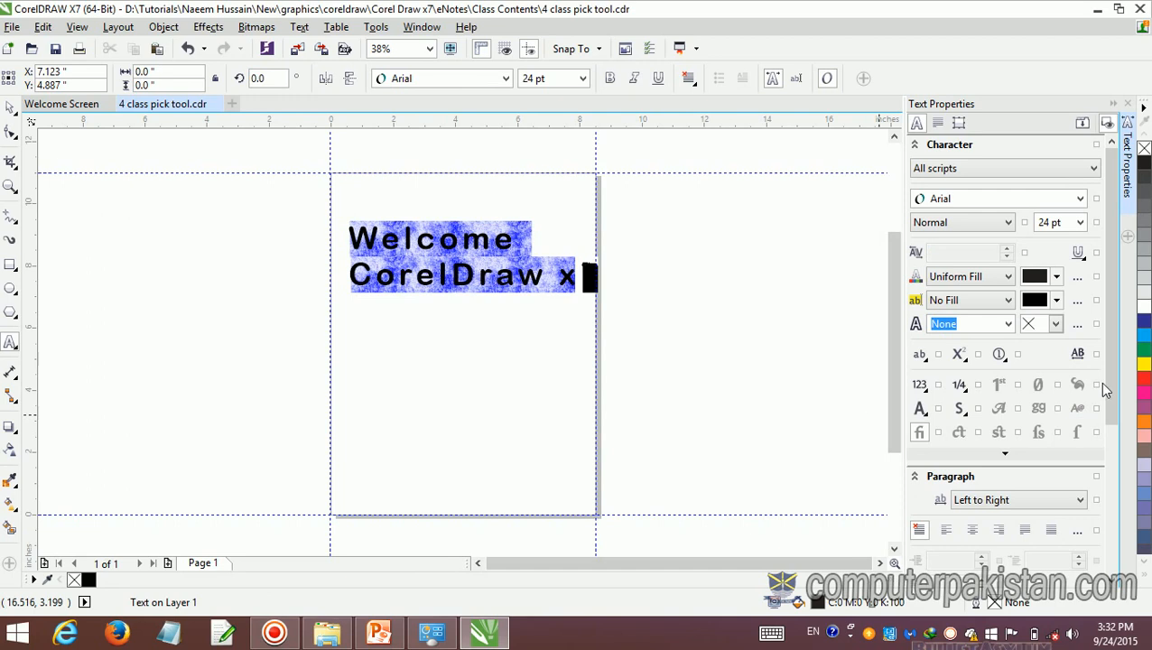
Step: Try to edit the text fill to pinkish red #E72F62 and switch it to a bitmap pattern
{"action": "left_click", "coordinate": [1081, 286]}
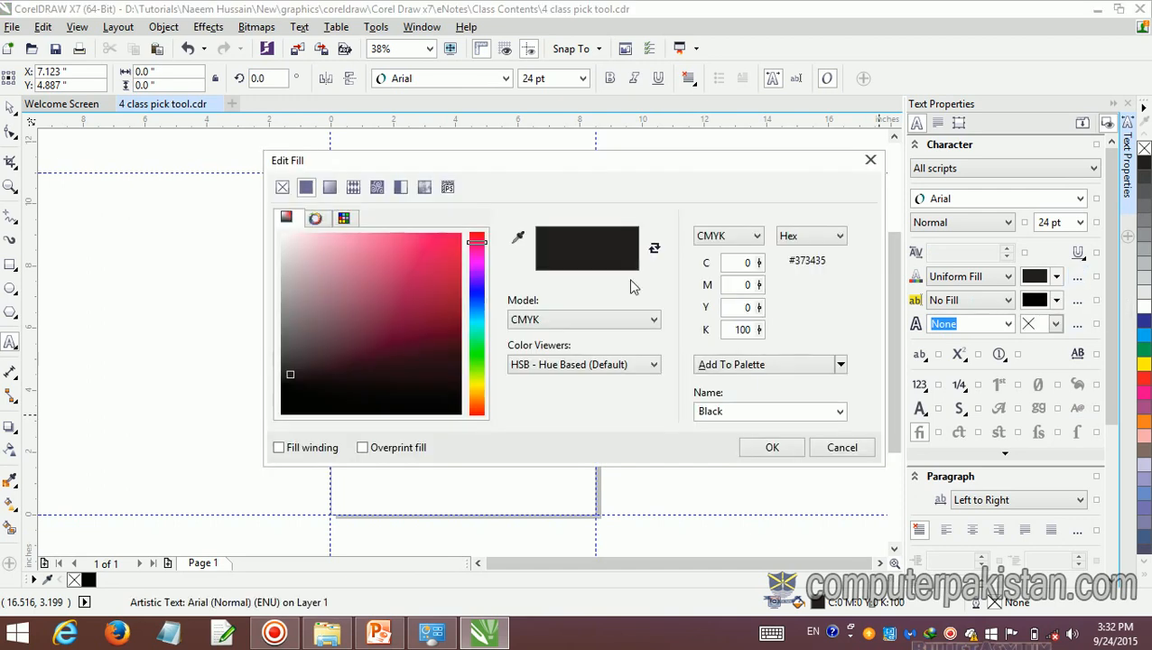
{"action": "left_click", "coordinate": [440, 268]}
{"action": "left_click", "coordinate": [443, 250]}
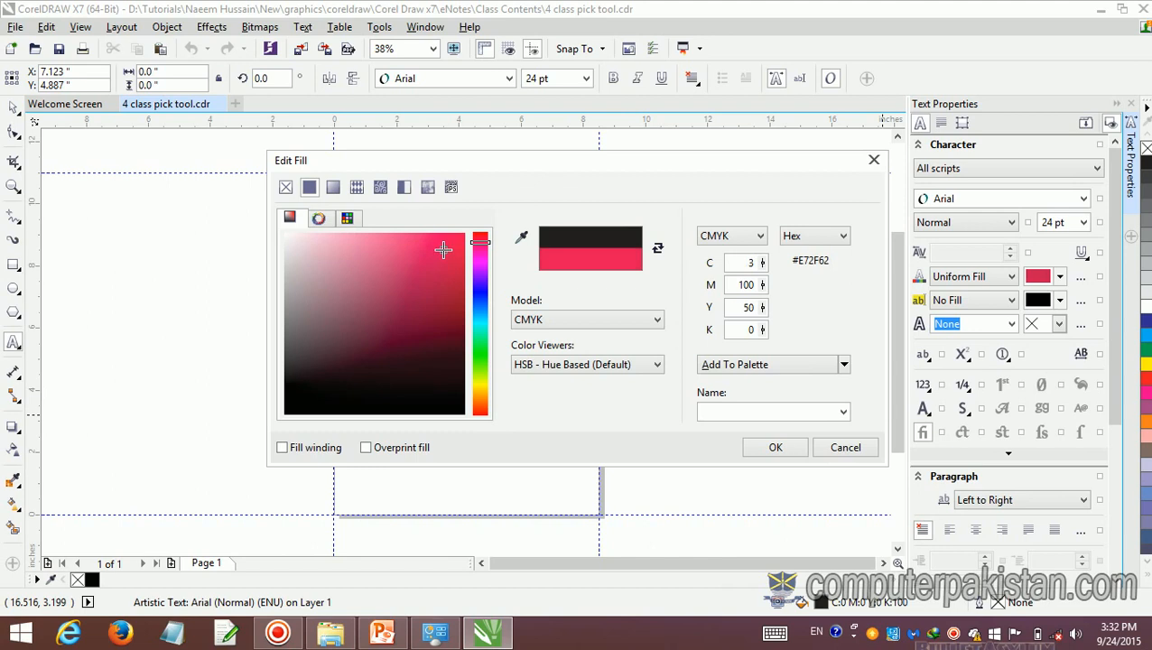
{"action": "left_click", "coordinate": [381, 191]}
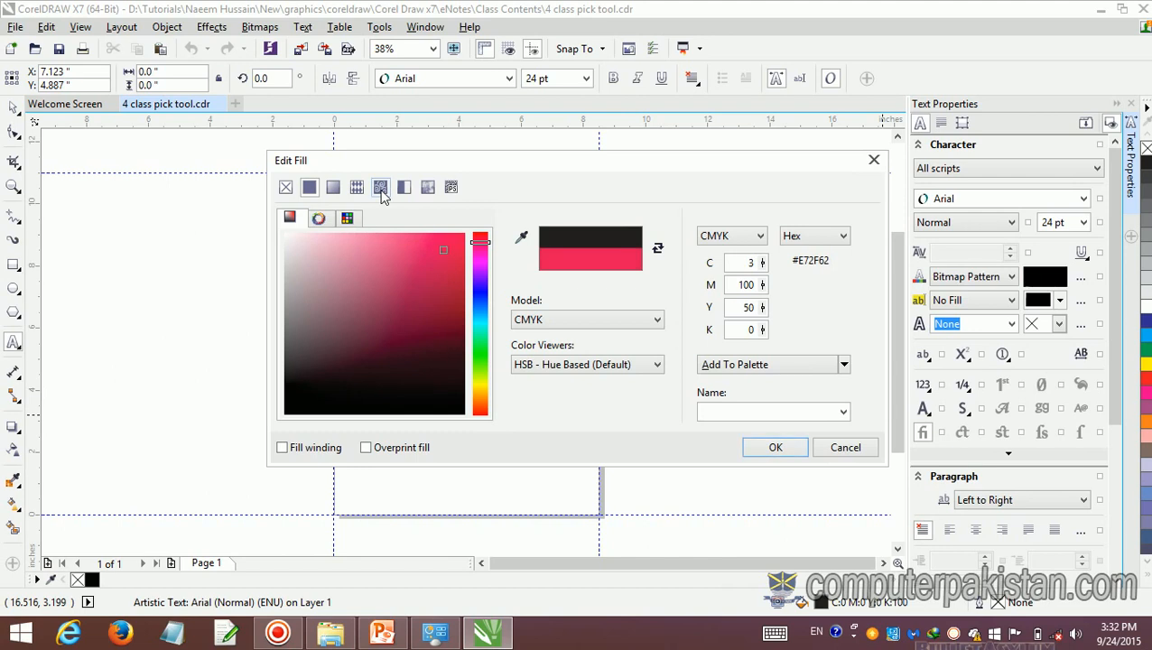
{"action": "left_click", "coordinate": [772, 448]}
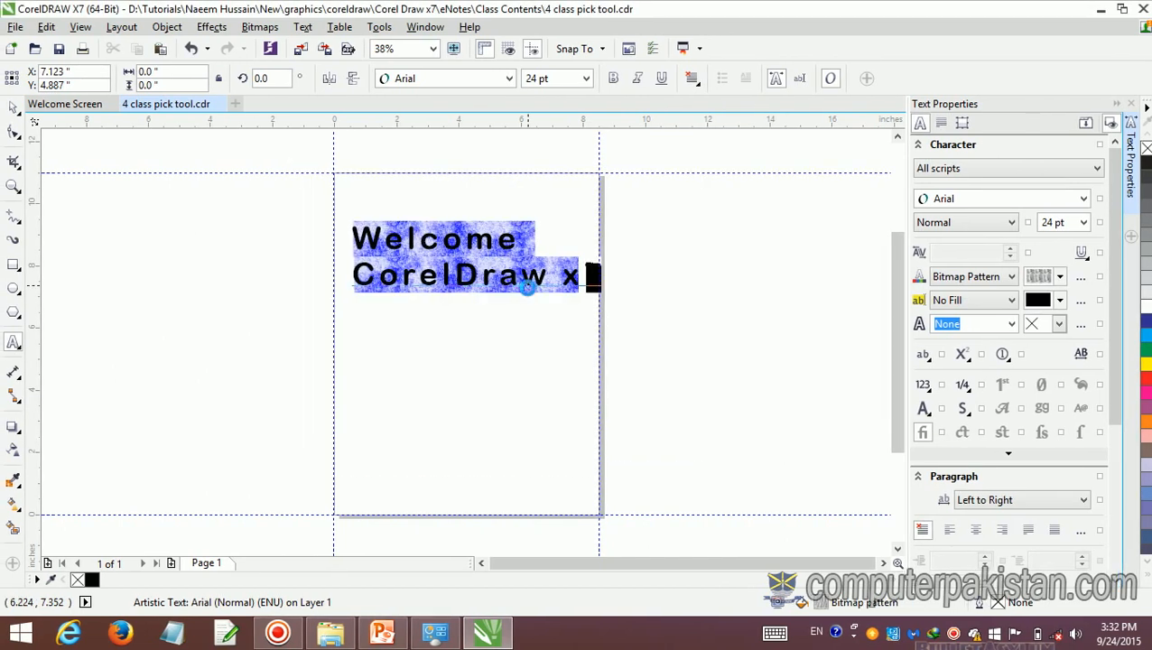
Step: Set the background fill of the characters "Welcome CorelDraw x" to No Fill
{"action": "left_click", "coordinate": [527, 282]}
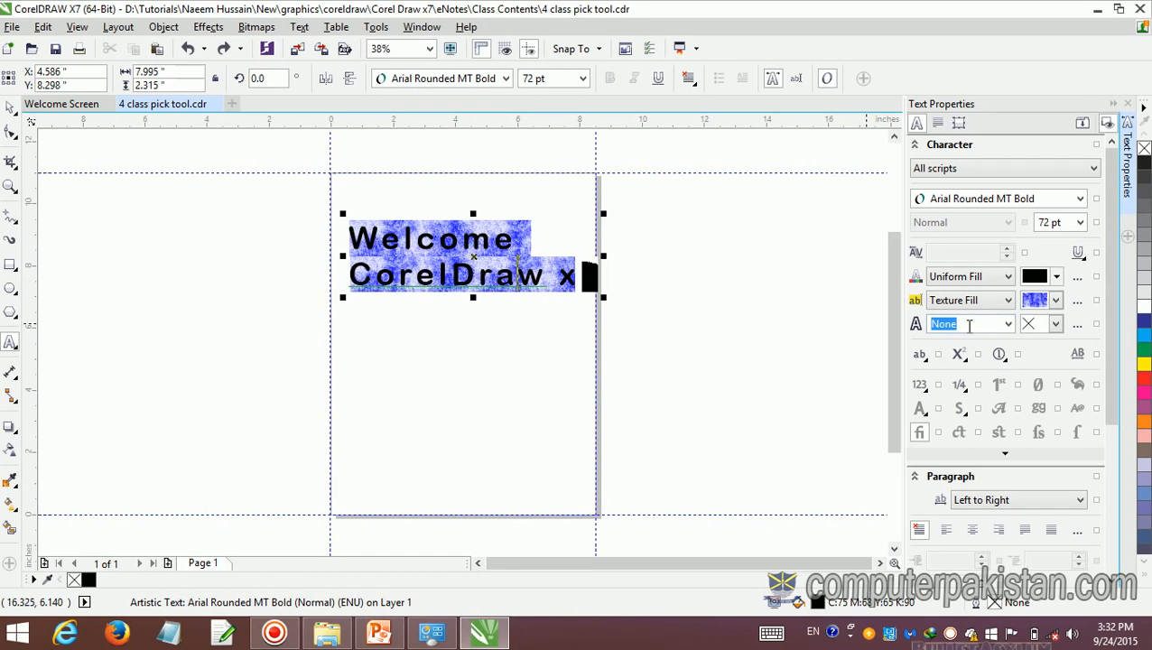
{"action": "left_click", "coordinate": [1008, 300]}
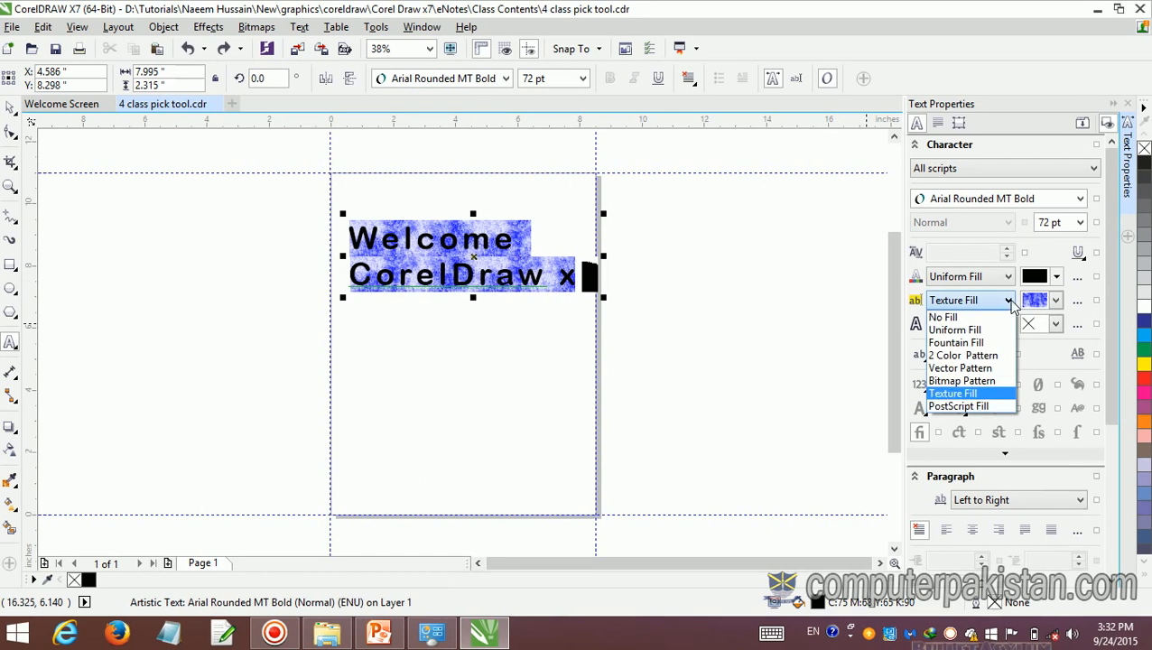
{"action": "left_click", "coordinate": [984, 312]}
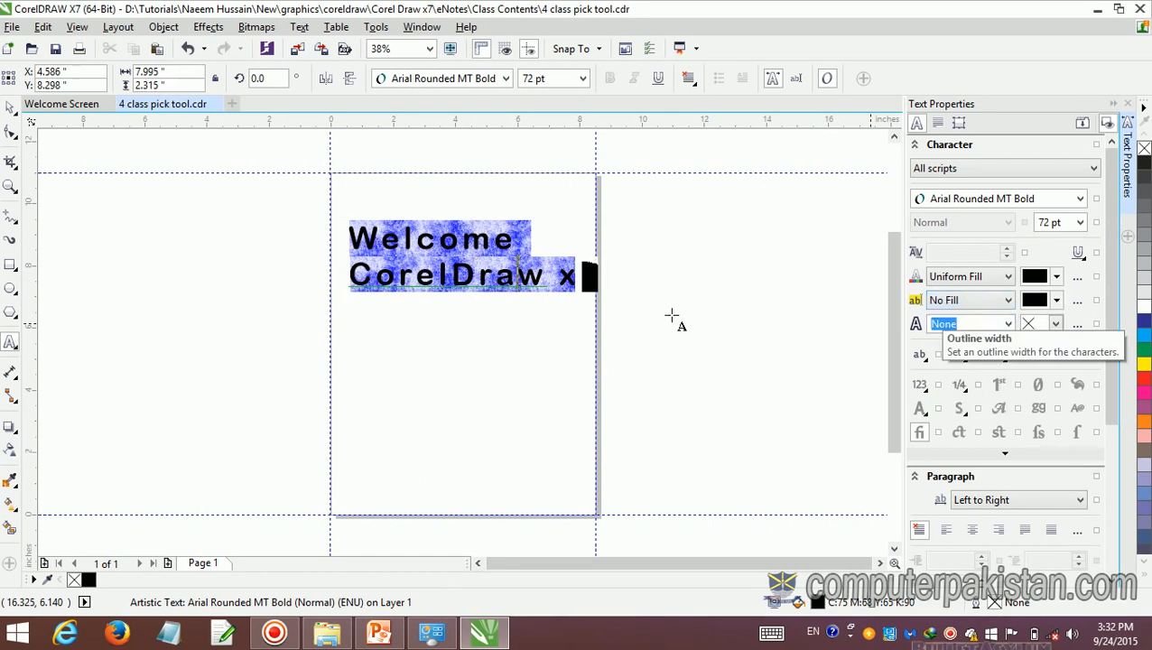
{"action": "left_click_drag", "start_coordinate": [578, 276], "coordinate": [348, 236]}
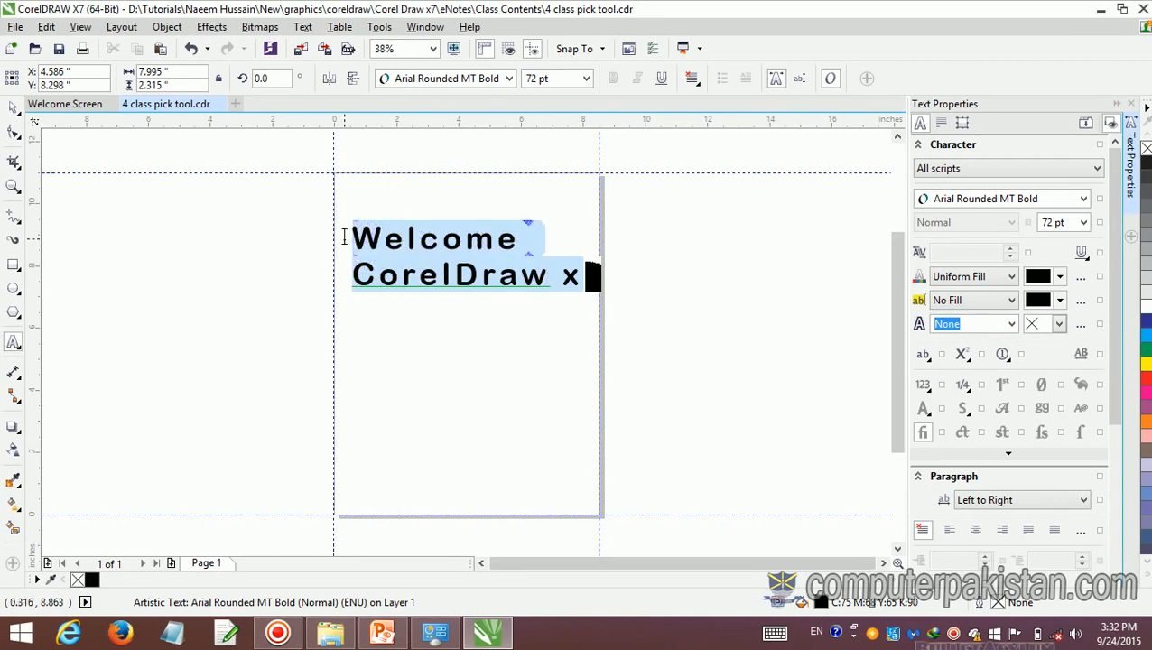
{"action": "left_click", "coordinate": [1008, 301]}
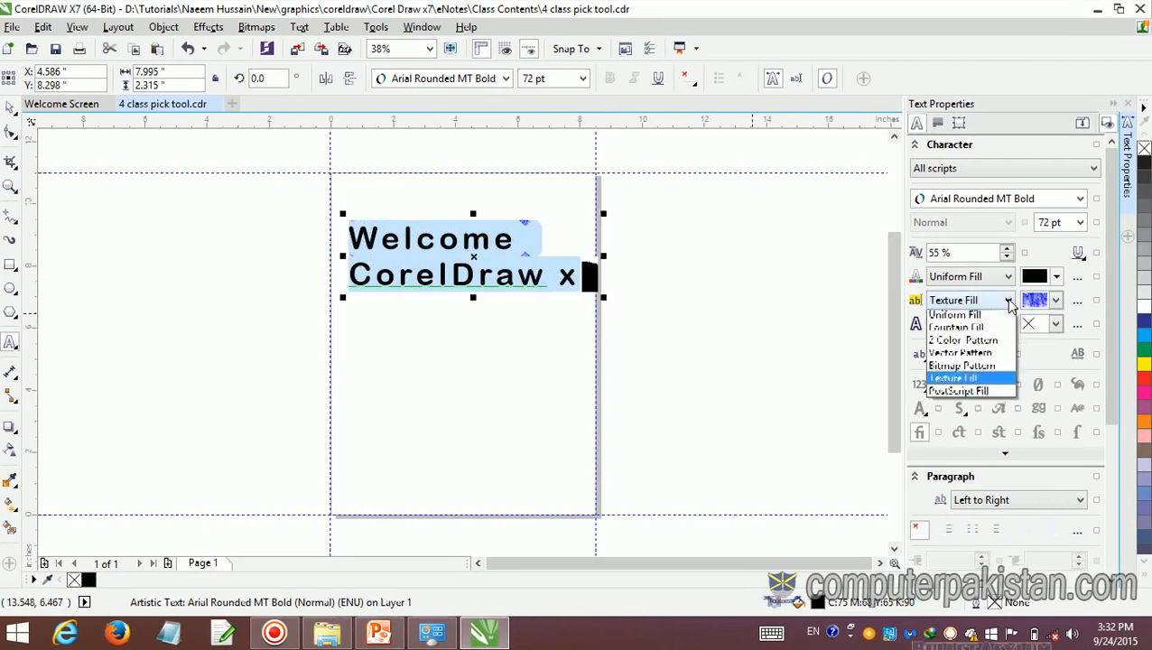
{"action": "left_click", "coordinate": [988, 313]}
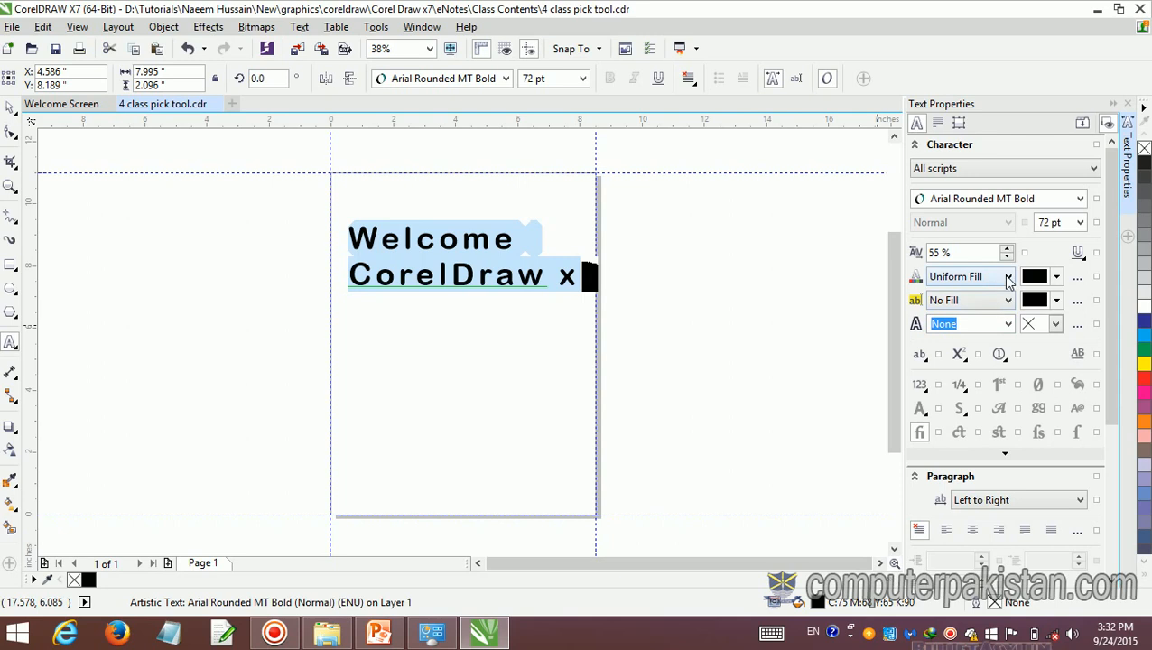
Step: Set the text fill of the characters "Welcome CorelDraw x" to No Fill and end the text selection
{"action": "left_click", "coordinate": [1009, 276]}
{"action": "left_click", "coordinate": [946, 291]}
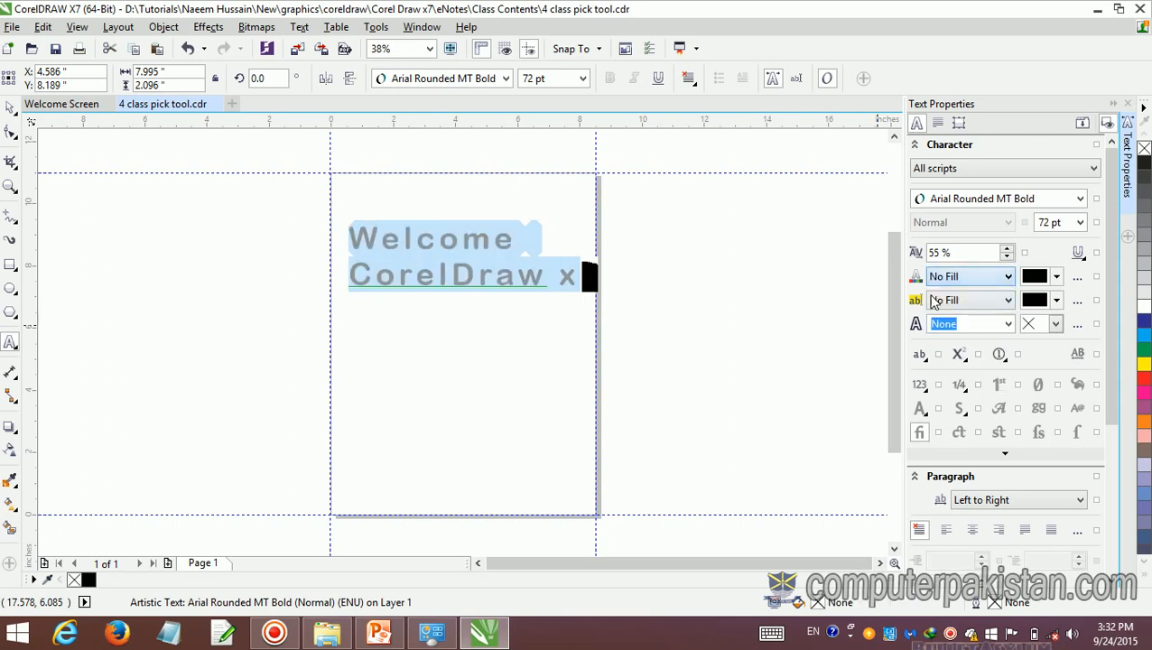
{"action": "left_click", "coordinate": [757, 327]}
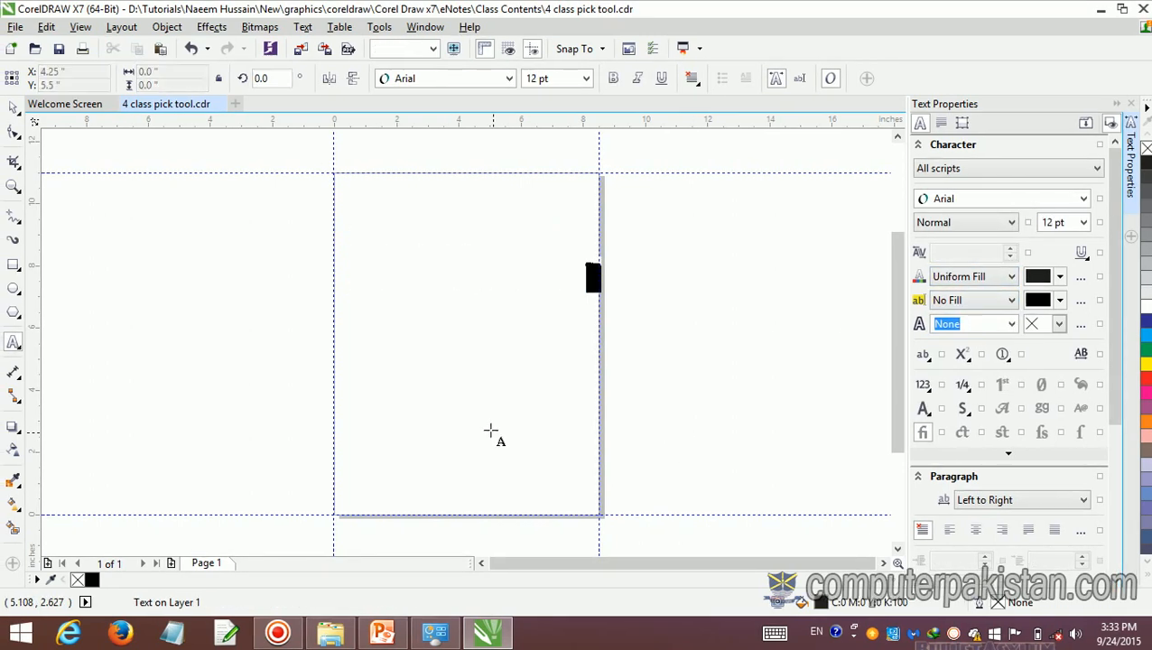
Step: Set the text fill of the whole "Welcome CorelDraw x7" text to black and end the text selection
{"action": "left_click", "coordinate": [14, 107]}
{"action": "left_click", "coordinate": [482, 285]}
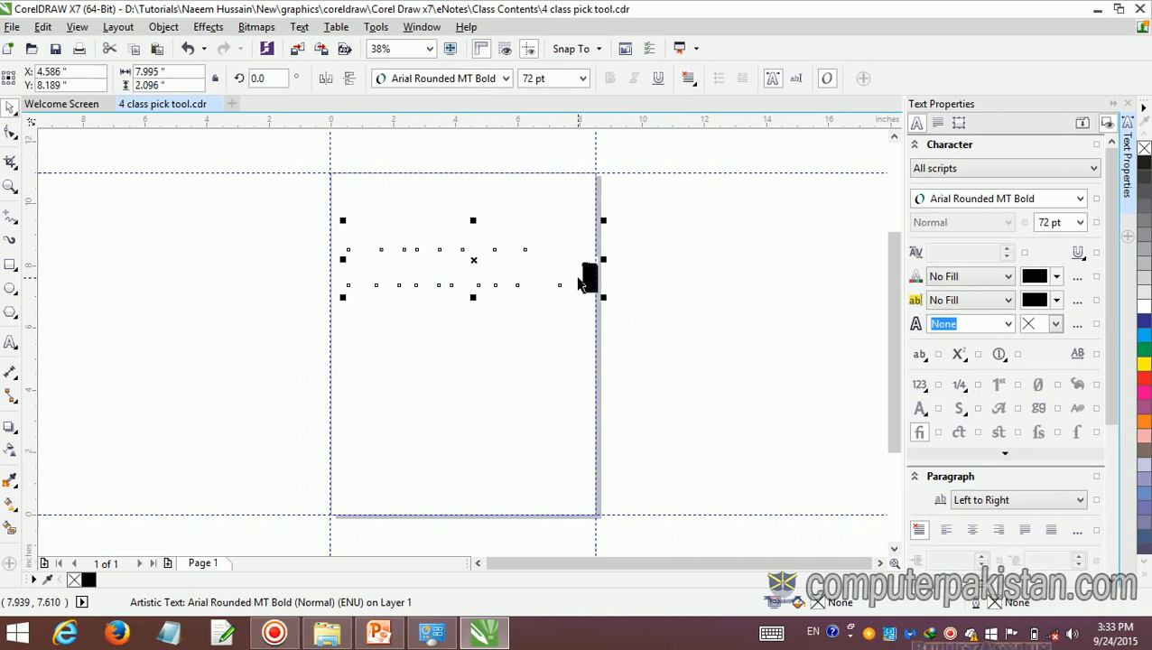
{"action": "left_click", "coordinate": [11, 342]}
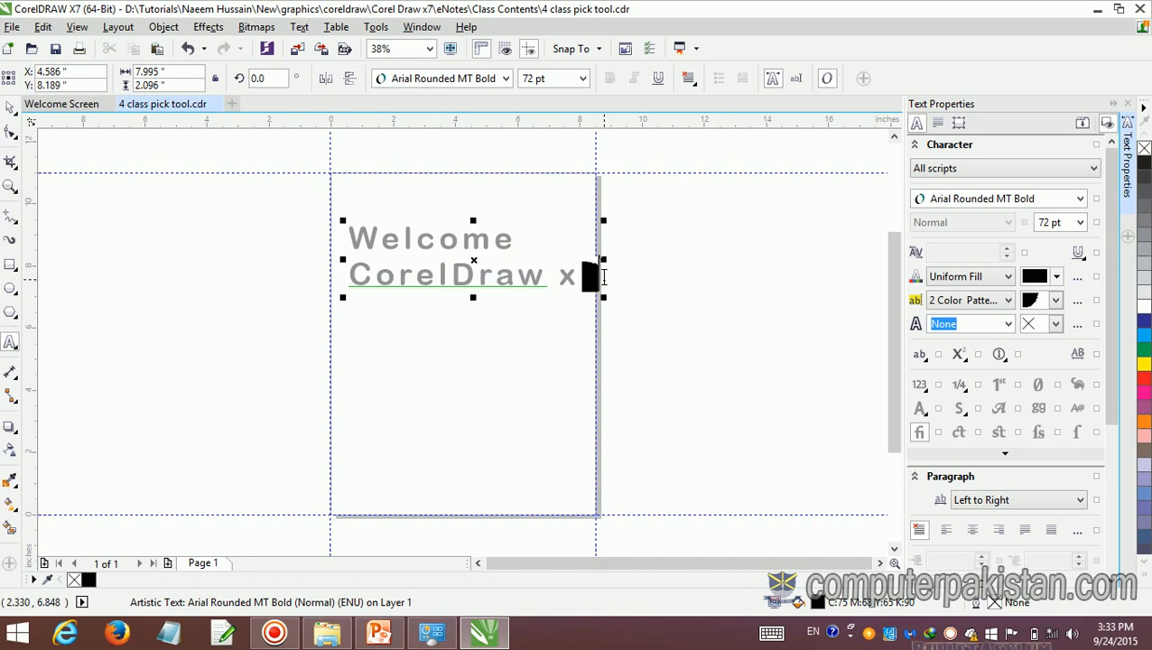
{"action": "left_click_drag", "start_coordinate": [603, 277], "coordinate": [348, 236]}
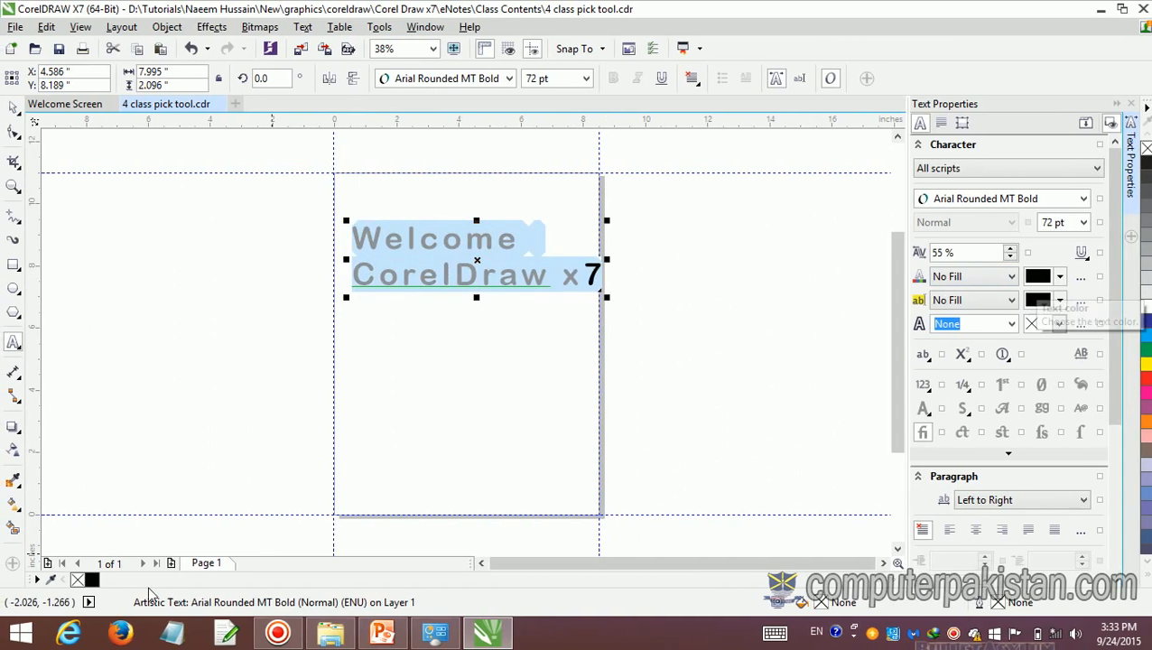
{"action": "left_click", "coordinate": [92, 582]}
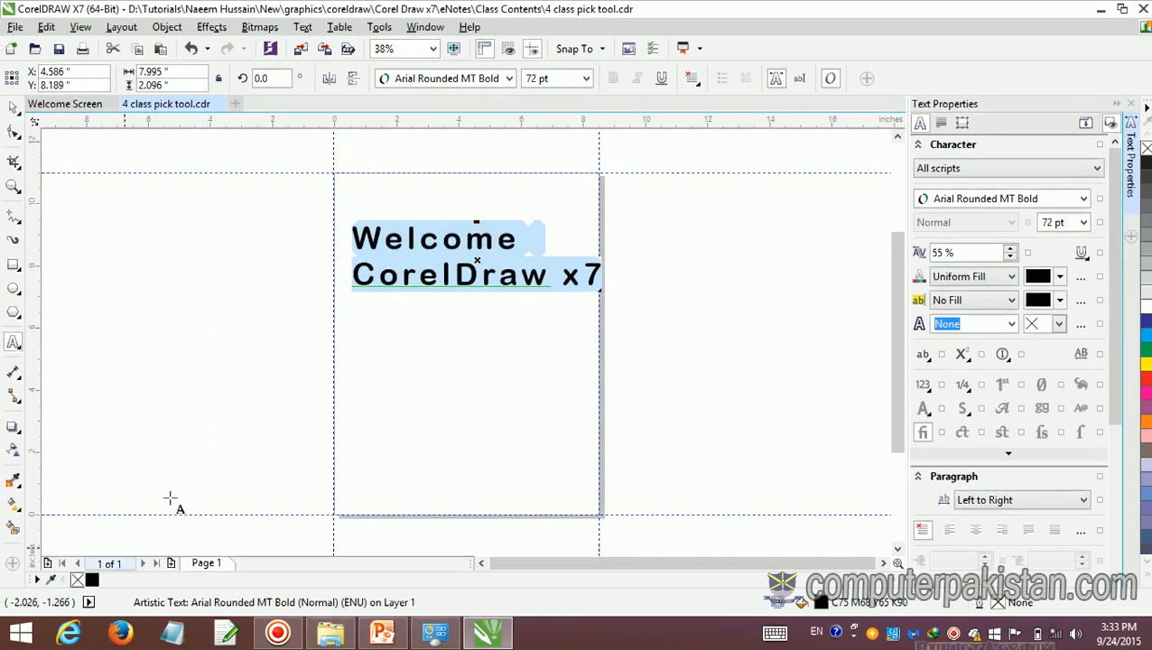
{"action": "left_click", "coordinate": [199, 447]}
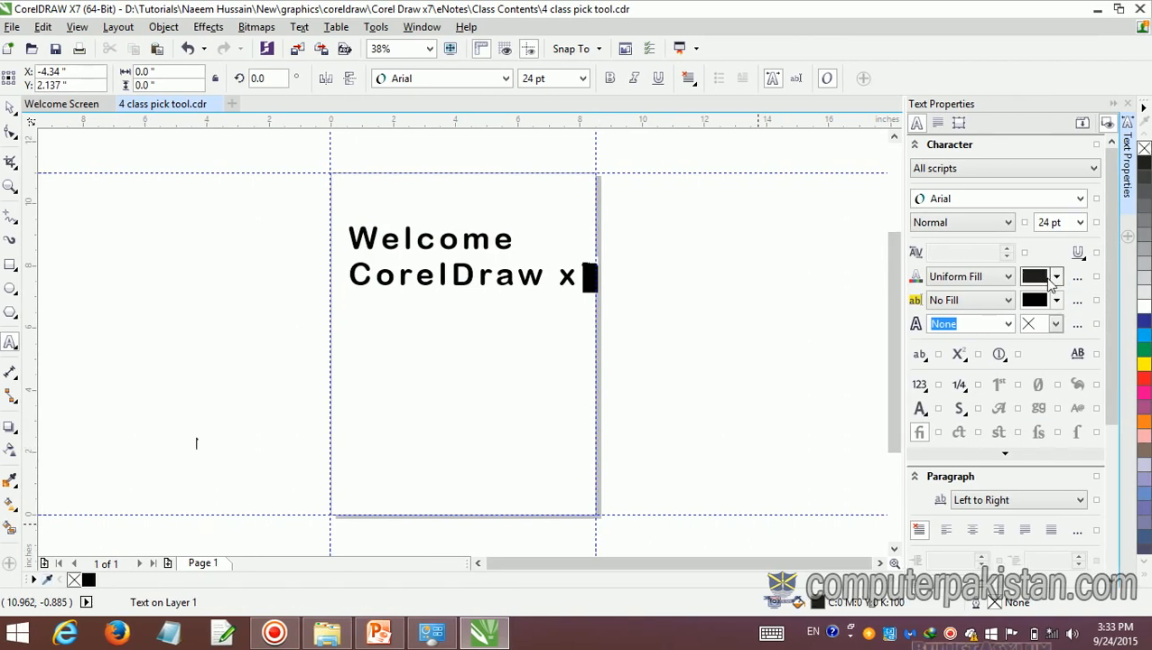
Step: With no text selected, mix uniform text fill colours from maroon C37 M100 Y57 K38 through crimson and navy to green C86 M15 Y100 K3
{"action": "left_click", "coordinate": [1044, 280]}
{"action": "left_click", "coordinate": [1025, 406]}
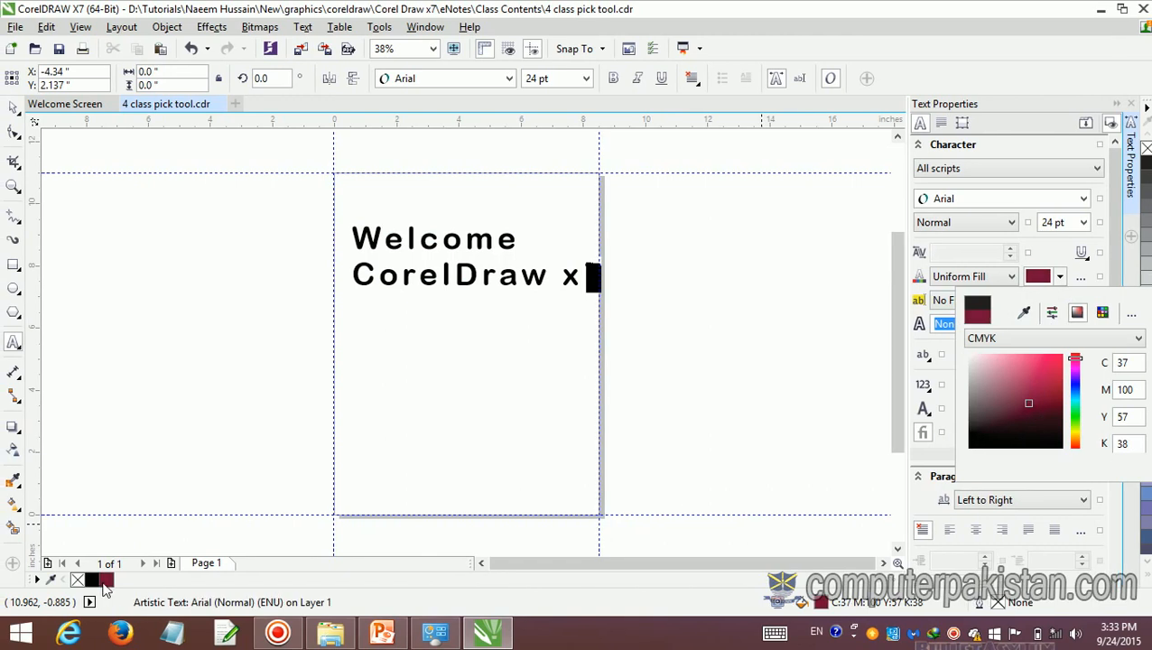
{"action": "left_click", "coordinate": [1037, 372]}
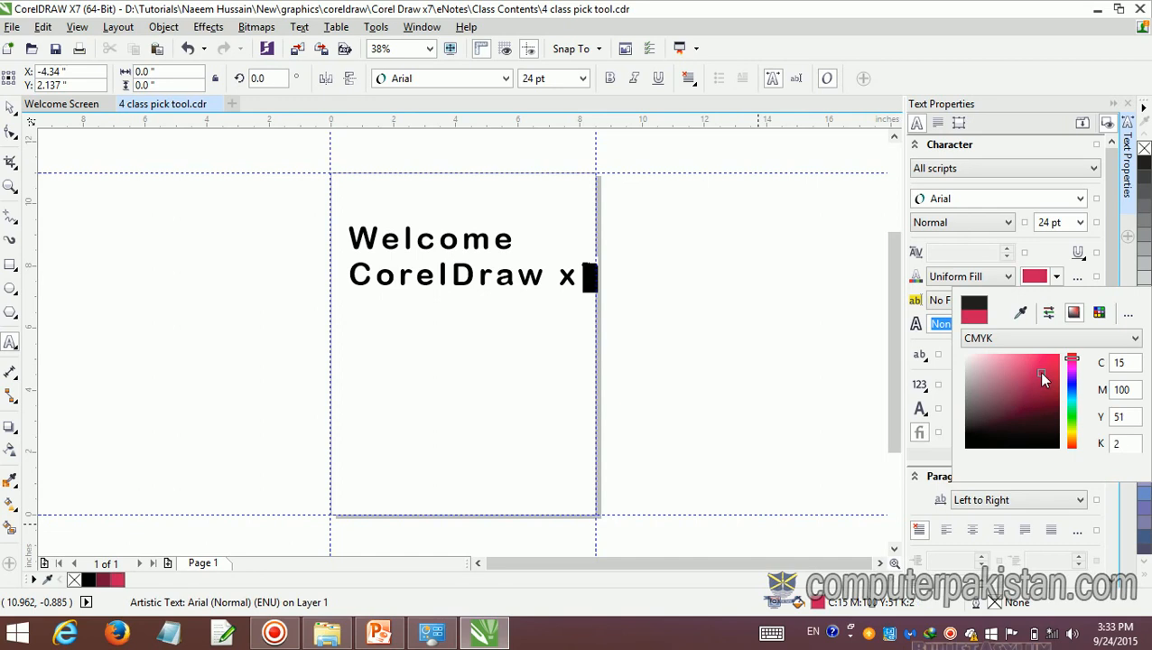
{"action": "left_click", "coordinate": [1035, 426]}
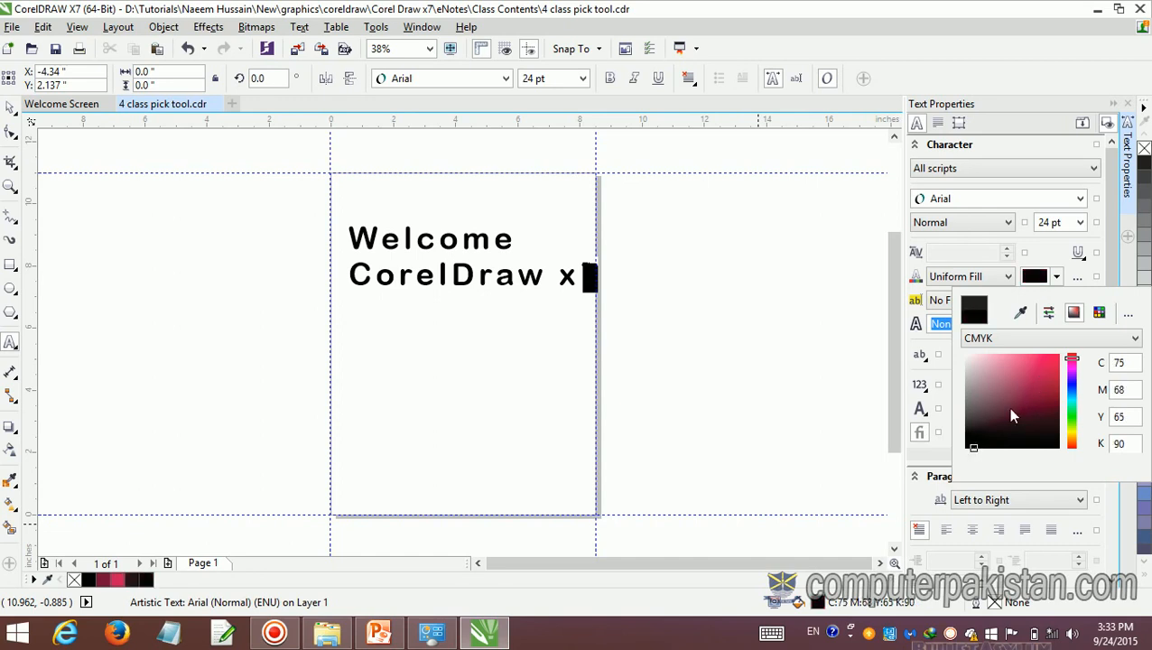
{"action": "left_click", "coordinate": [1009, 408]}
{"action": "left_click", "coordinate": [1071, 383]}
{"action": "left_click", "coordinate": [1034, 383]}
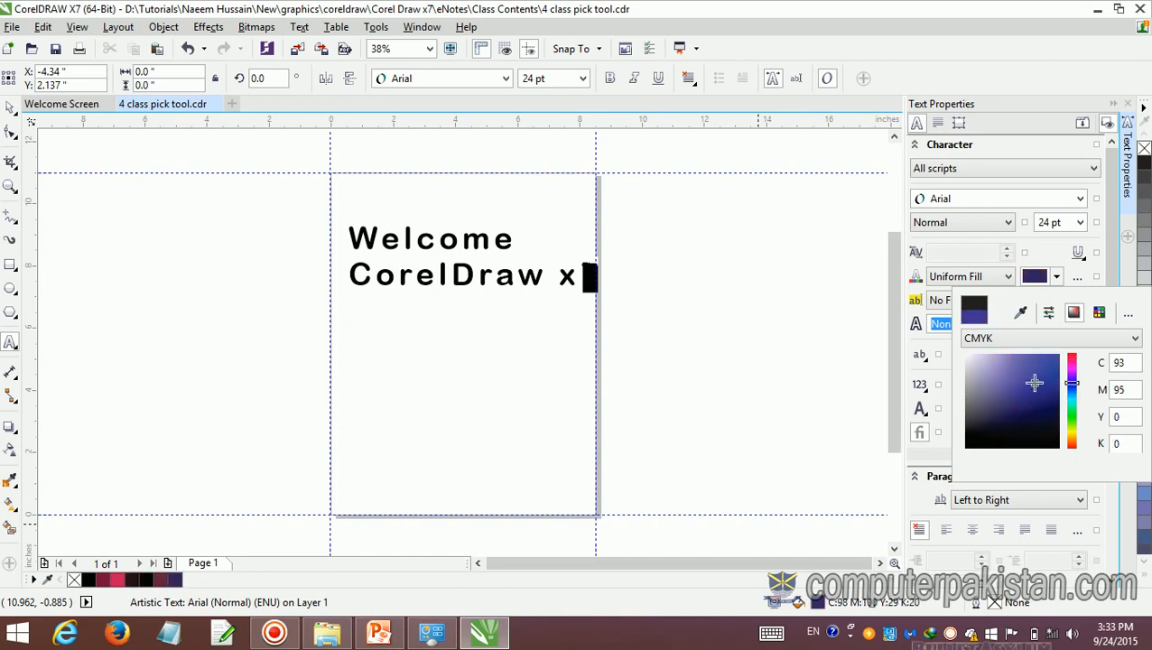
{"action": "left_click", "coordinate": [1023, 413]}
{"action": "left_click", "coordinate": [1072, 414]}
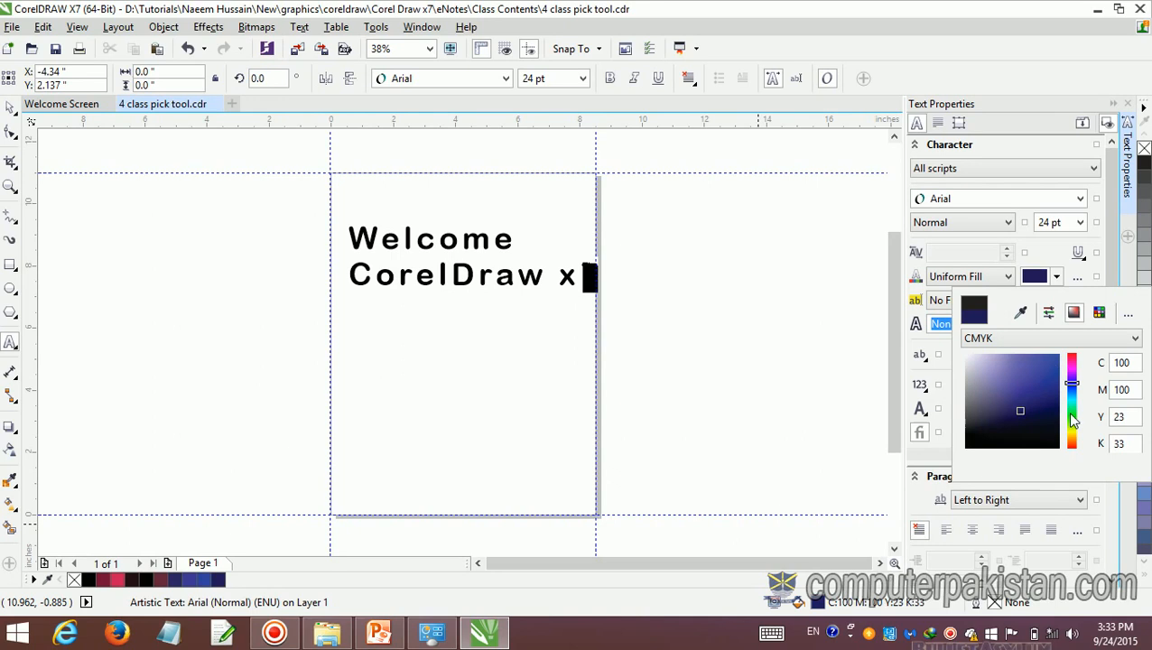
{"action": "left_click", "coordinate": [1040, 415]}
{"action": "left_click", "coordinate": [1039, 391]}
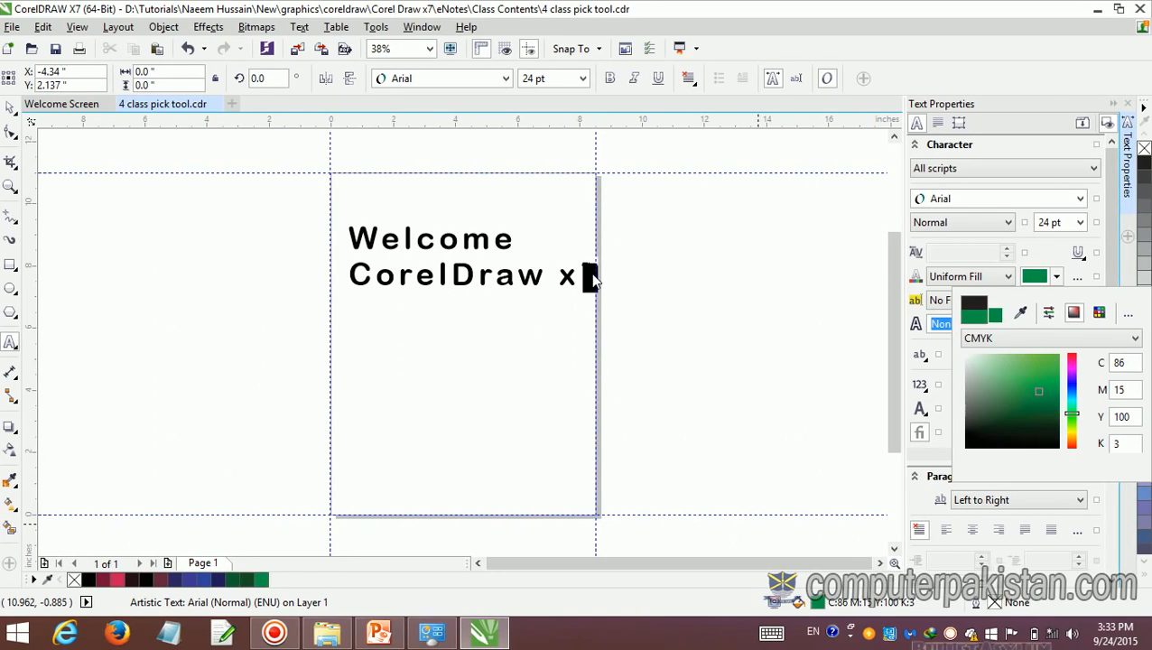
Step: Try the green and blue document palette colours on the whole "Welcome CorelDraw x7" text, ending with the maroon fill C45 M89 Y53 K43
{"action": "left_click", "coordinate": [596, 278]}
{"action": "left_click_drag", "start_coordinate": [589, 277], "coordinate": [348, 236]}
{"action": "left_click", "coordinate": [266, 580]}
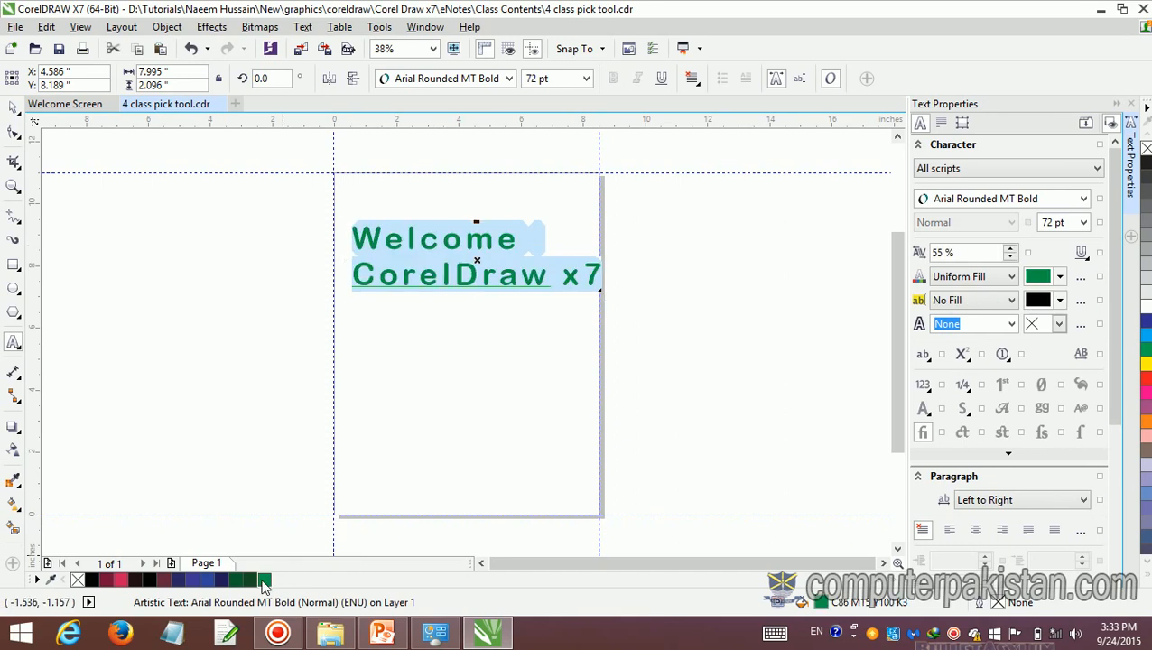
{"action": "left_click", "coordinate": [241, 580]}
{"action": "left_click", "coordinate": [224, 582]}
{"action": "left_click", "coordinate": [197, 582]}
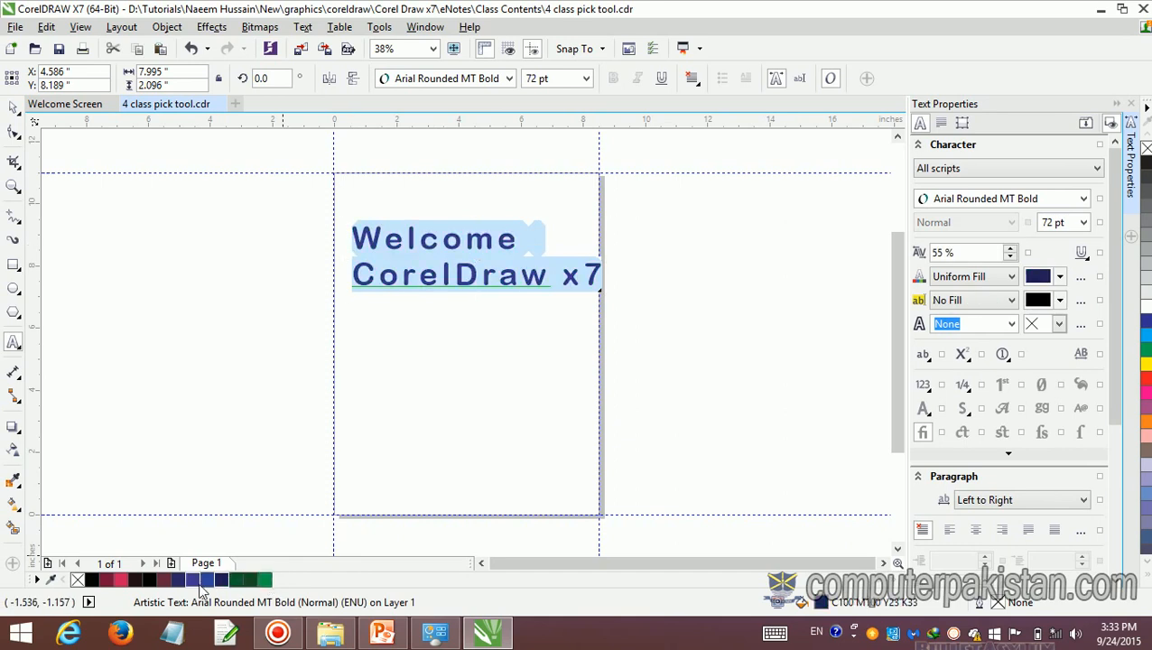
{"action": "left_click", "coordinate": [166, 583]}
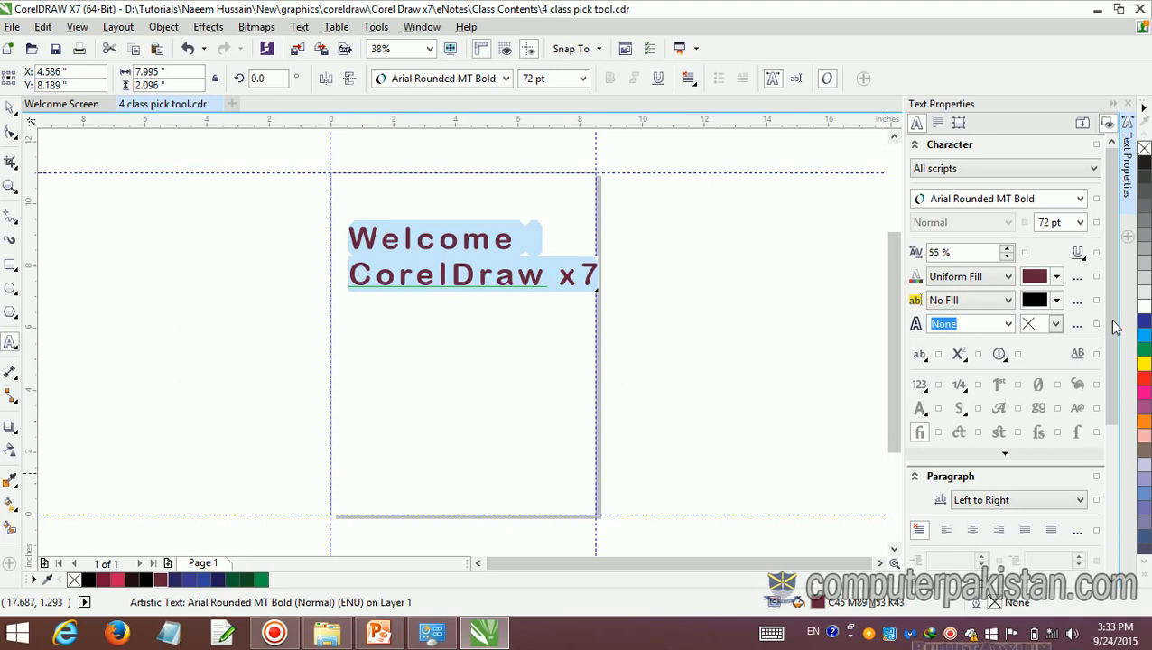
Step: Give the selected text a Hairline outline and colour it red, then magenta C0 M100 Y0 K0
{"action": "left_click", "coordinate": [1008, 324]}
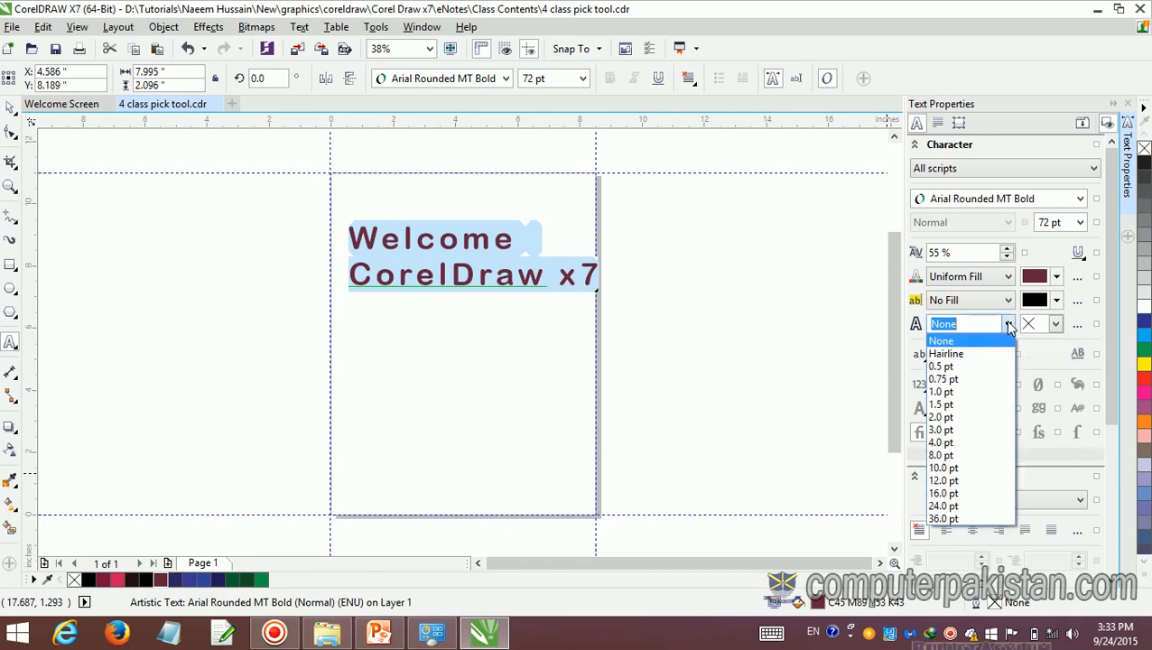
{"action": "left_click", "coordinate": [973, 355]}
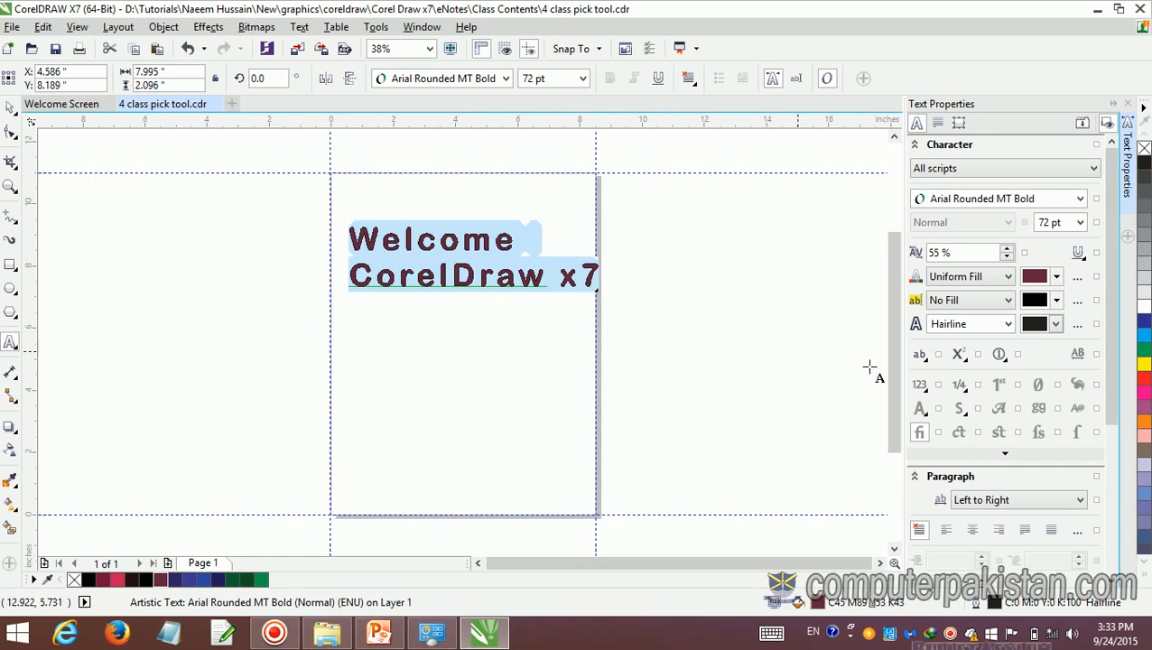
{"action": "left_click", "coordinate": [1057, 323]}
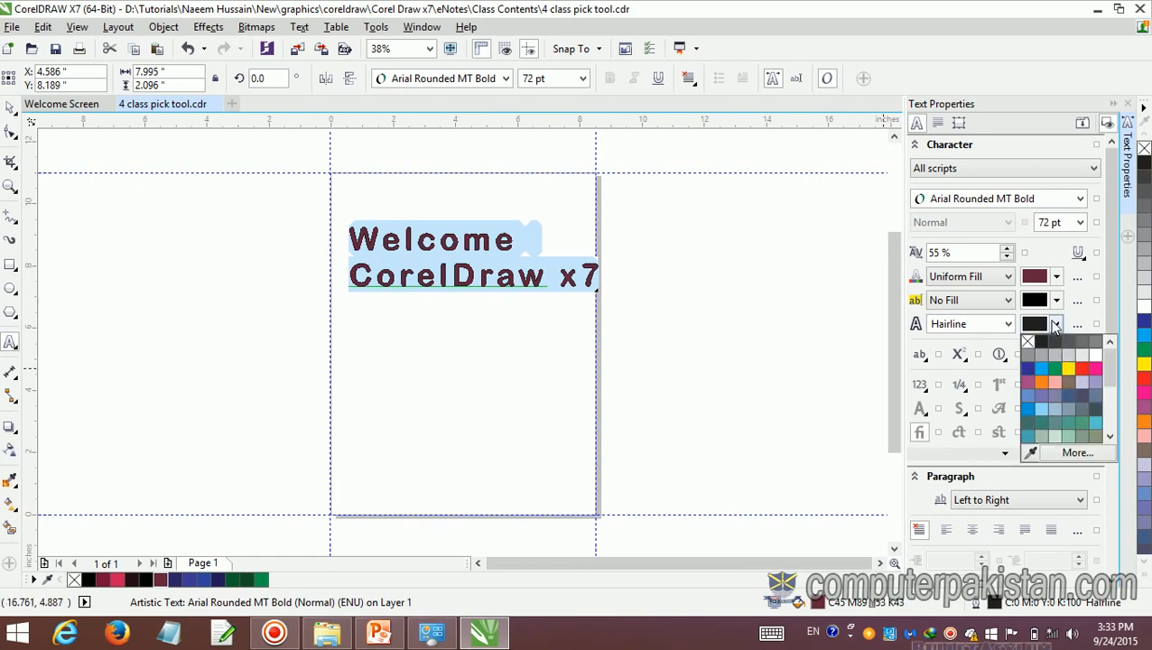
{"action": "left_click", "coordinate": [1083, 370]}
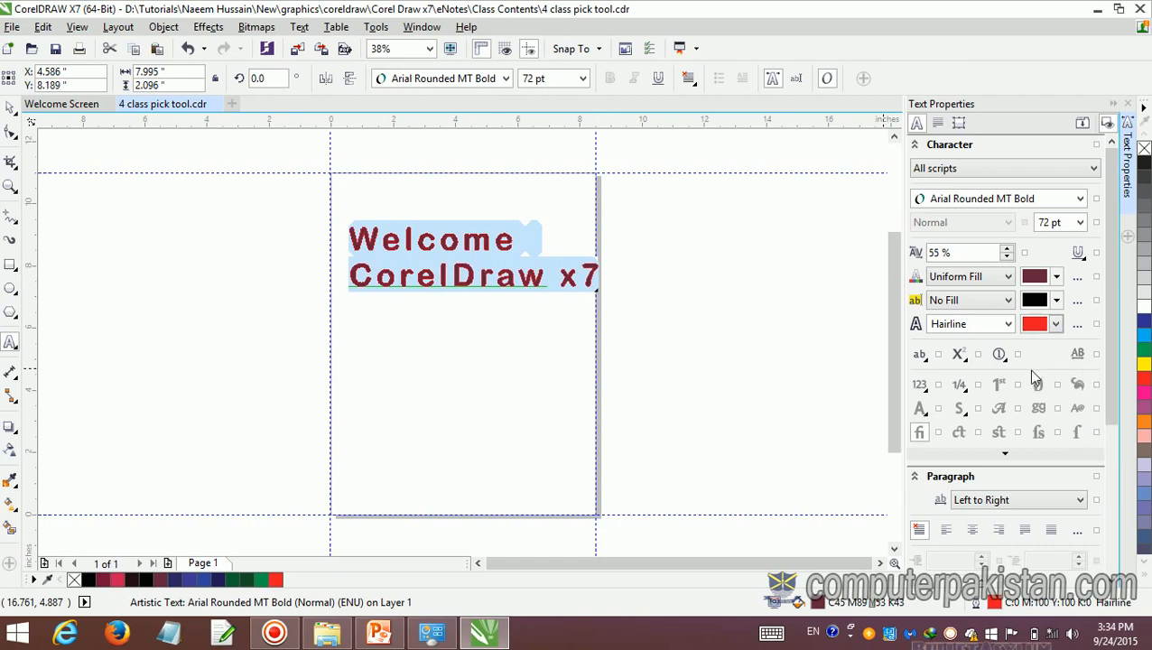
{"action": "left_click", "coordinate": [1055, 325]}
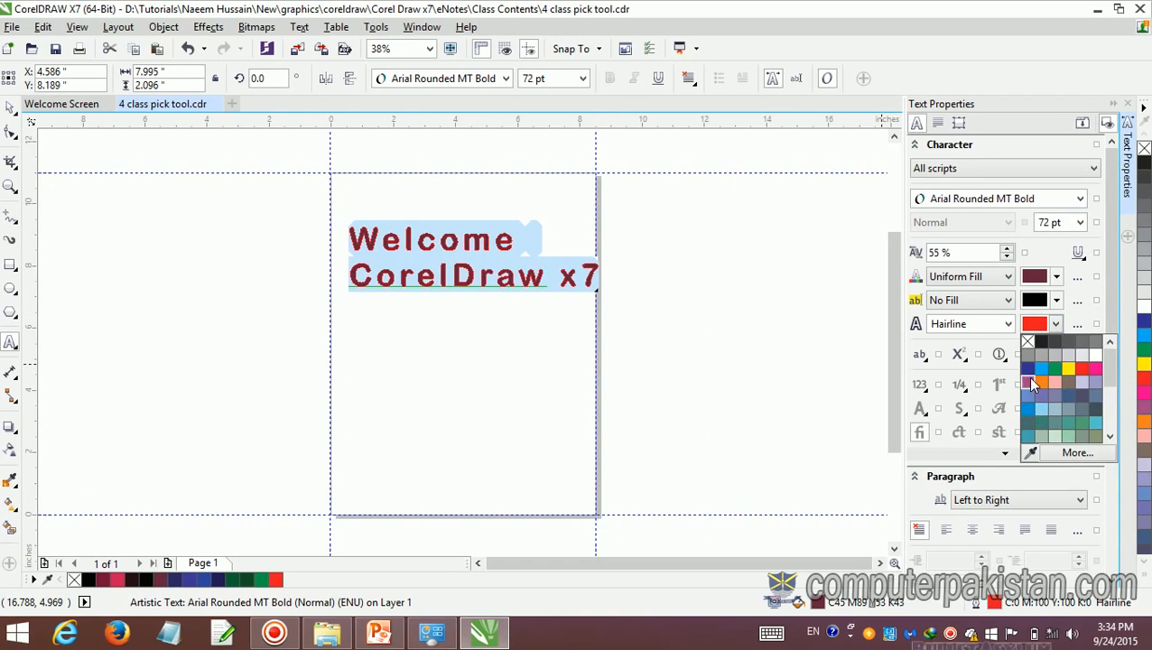
{"action": "left_click", "coordinate": [1095, 370]}
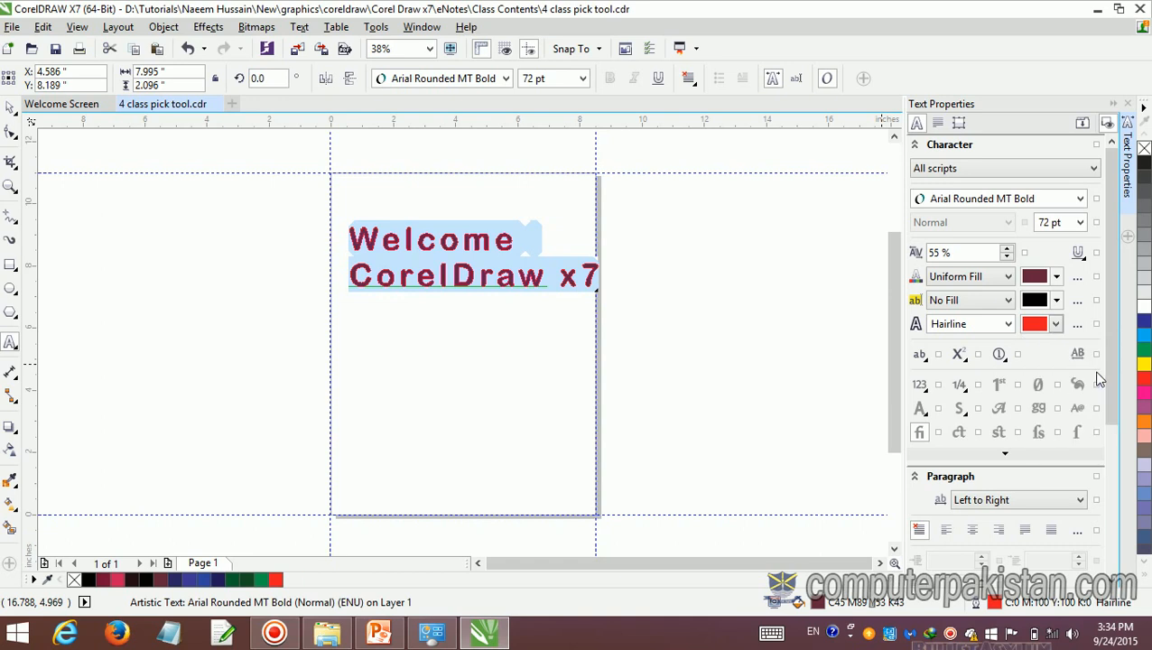
Step: Set the text outline's corners to round in the Outline Pen settings
{"action": "left_click", "coordinate": [1055, 324]}
{"action": "left_click", "coordinate": [1076, 327]}
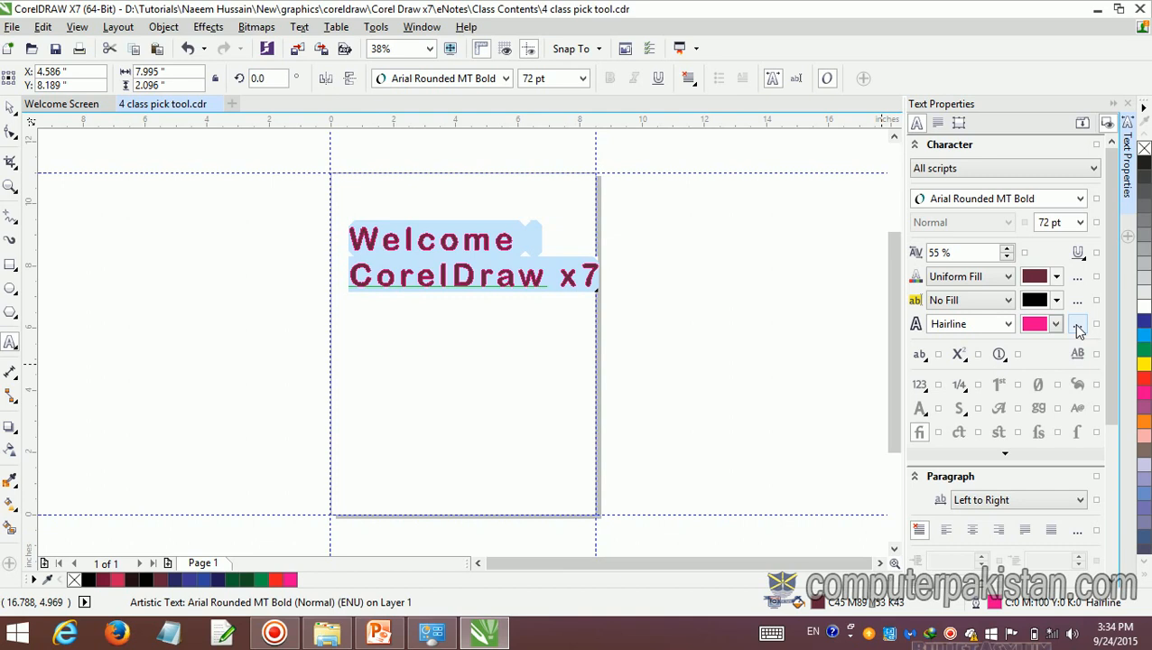
{"action": "left_click", "coordinate": [1077, 327]}
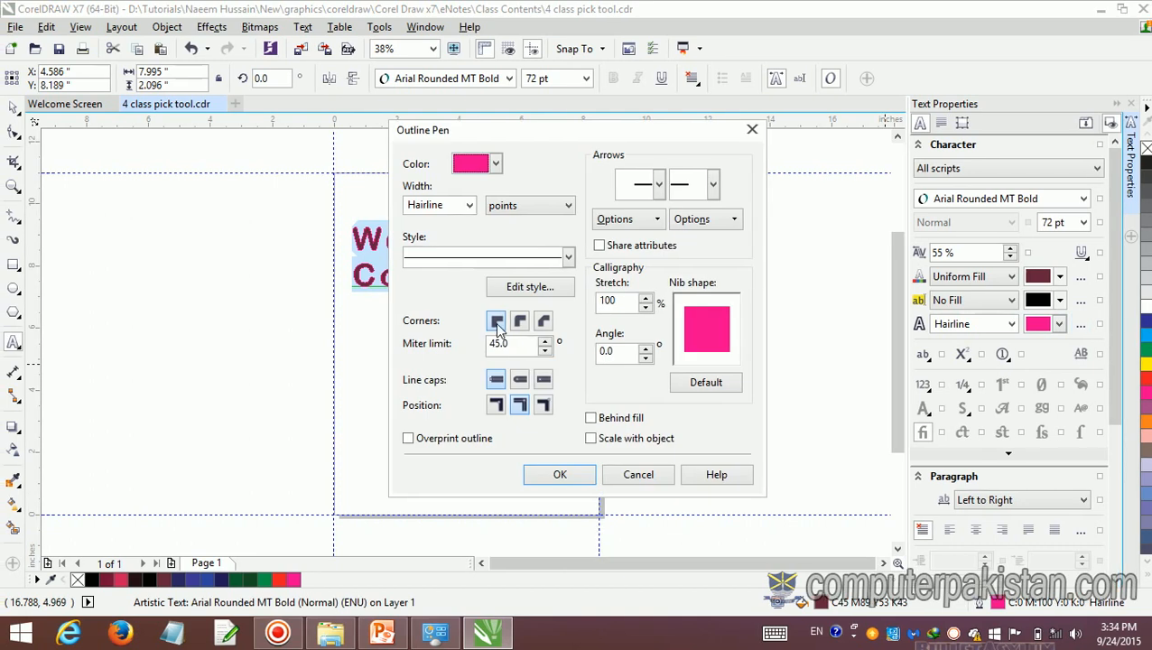
{"action": "left_click", "coordinate": [518, 327]}
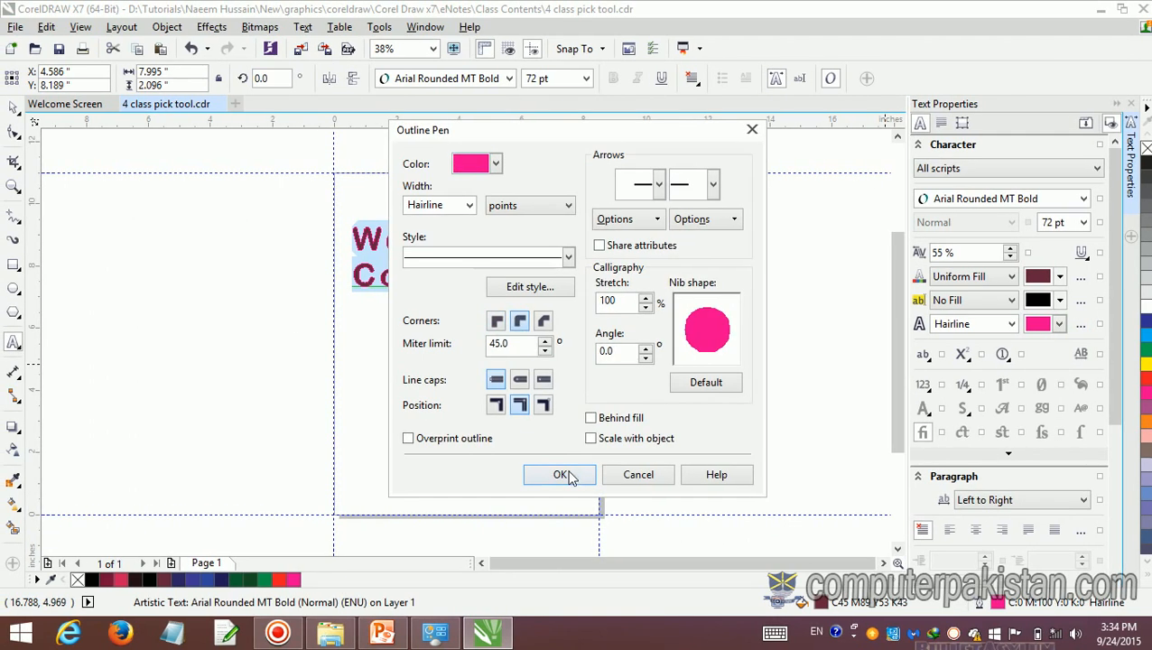
{"action": "left_click", "coordinate": [560, 476]}
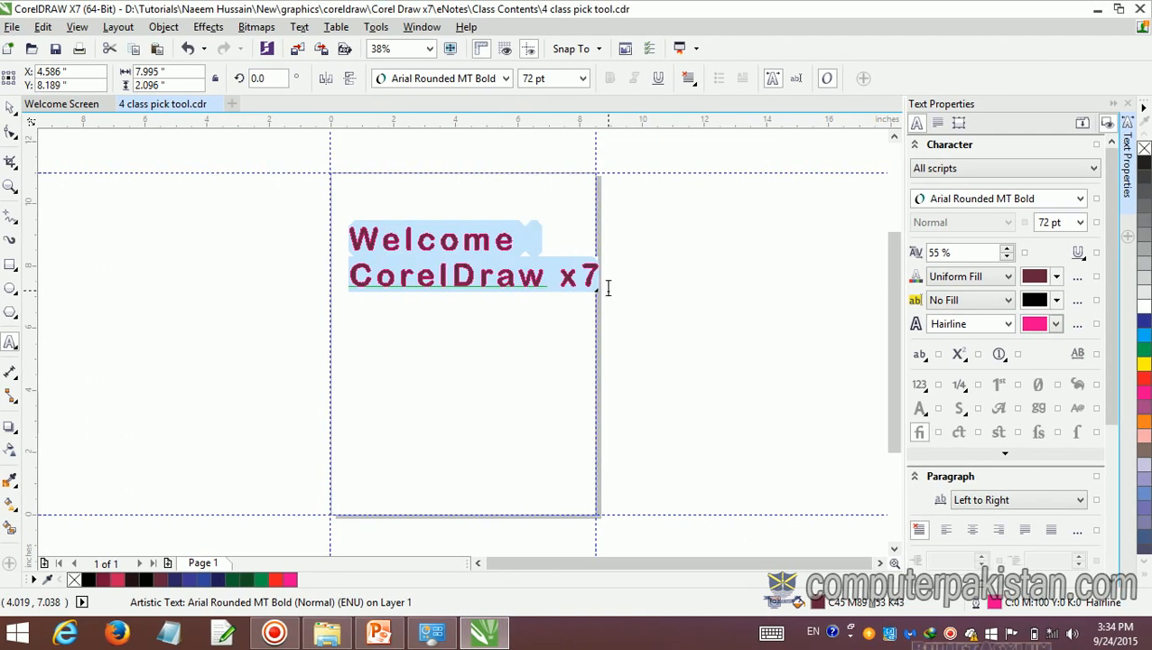
Step: Change the outline colour of the selected text to black and end the text selection
{"action": "left_click", "coordinate": [1056, 325]}
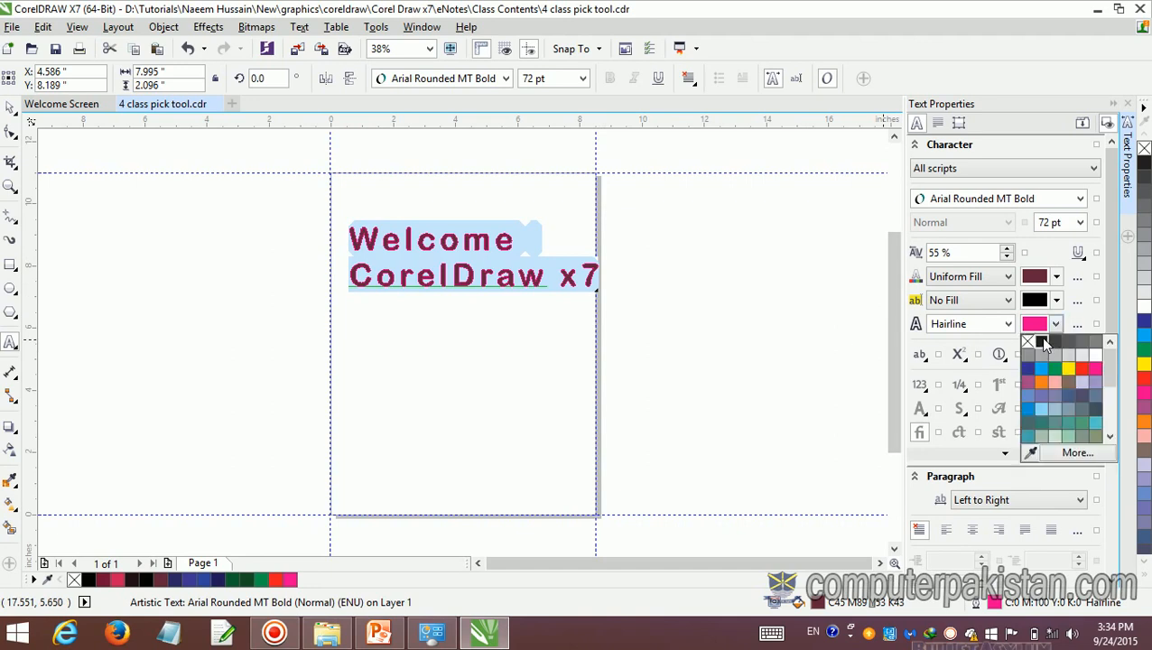
{"action": "left_click", "coordinate": [1041, 341]}
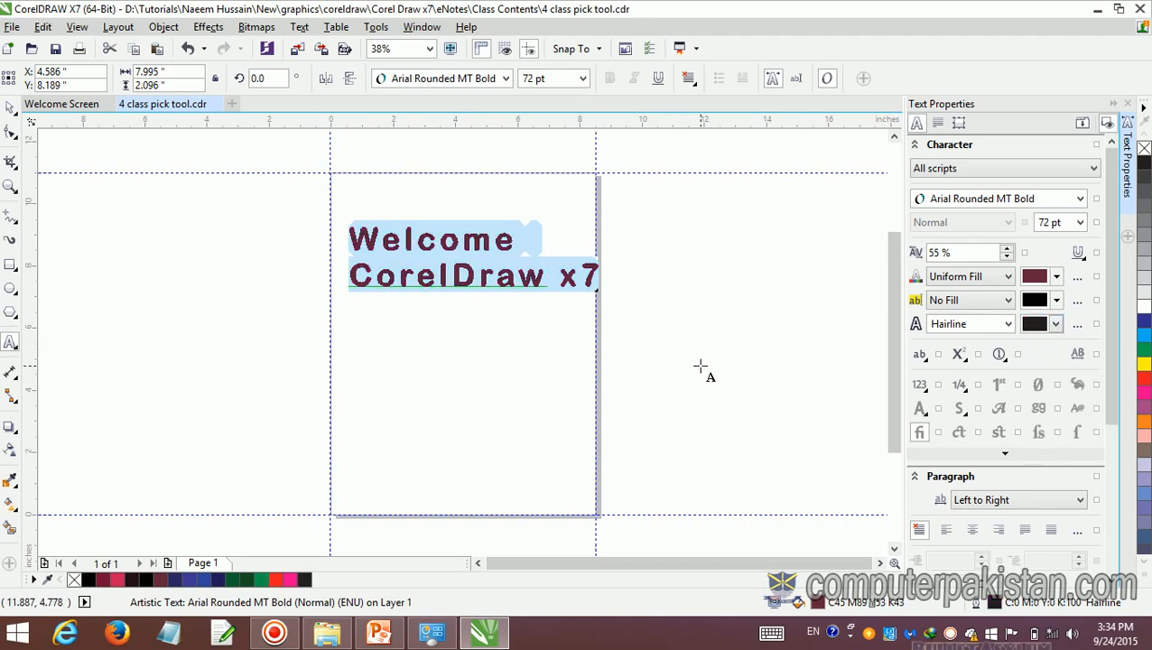
{"action": "left_click", "coordinate": [737, 364]}
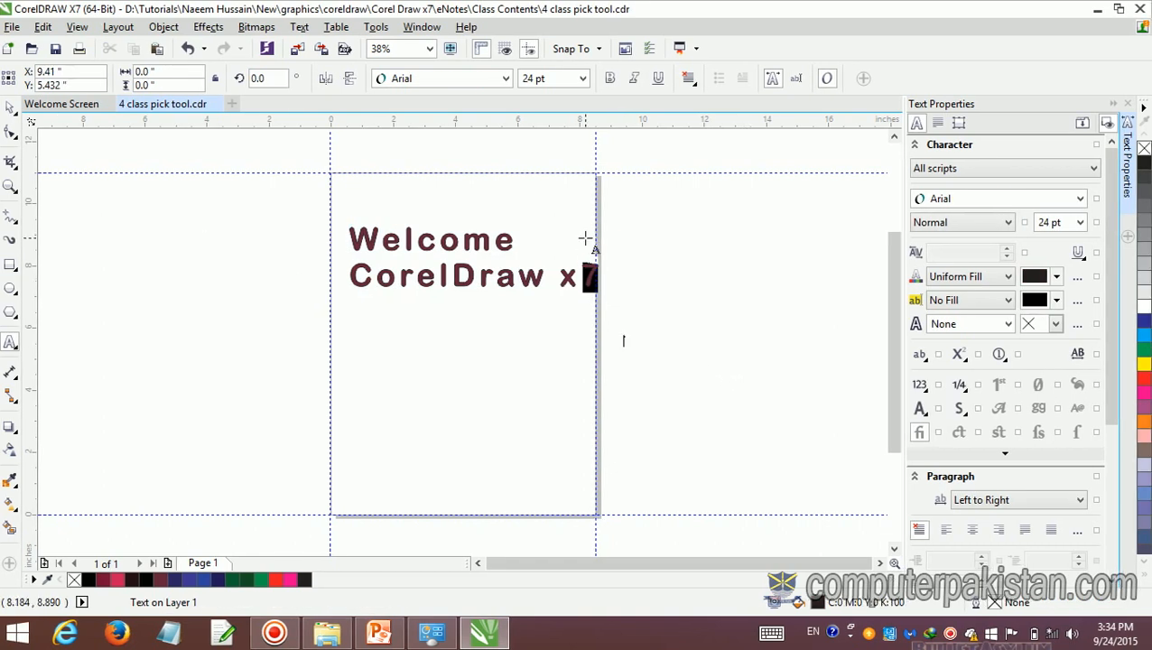
Step: Set the background fill of the character "7" to No Fill and end the text selection
{"action": "left_click_drag", "start_coordinate": [580, 270], "coordinate": [600, 278]}
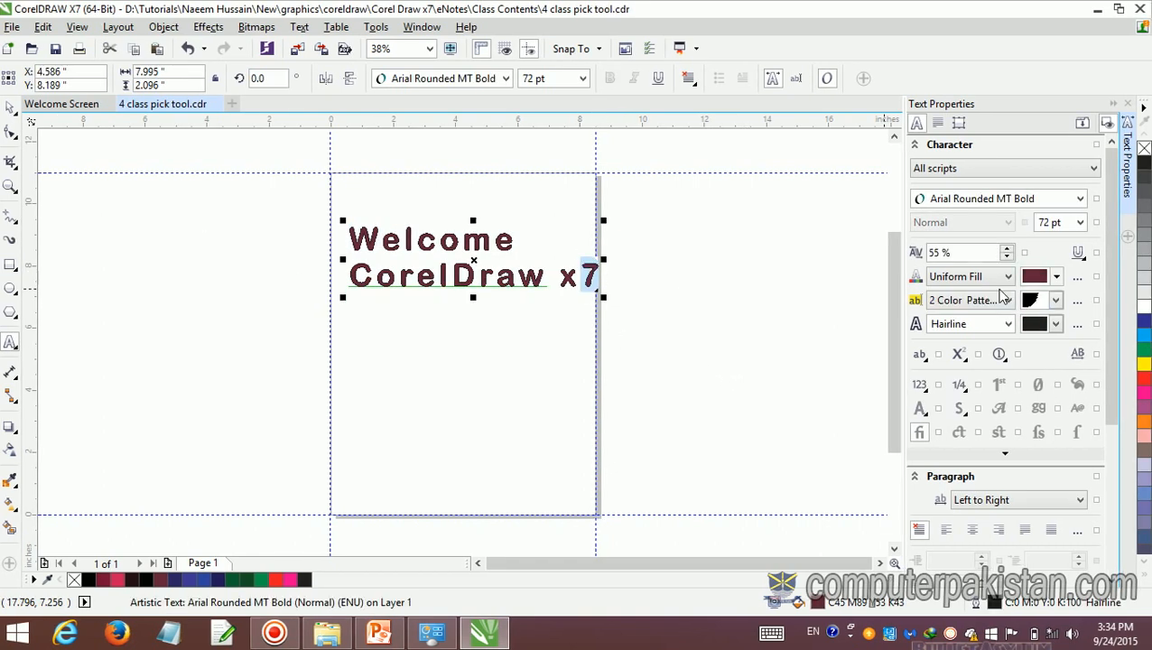
{"action": "left_click", "coordinate": [1055, 300]}
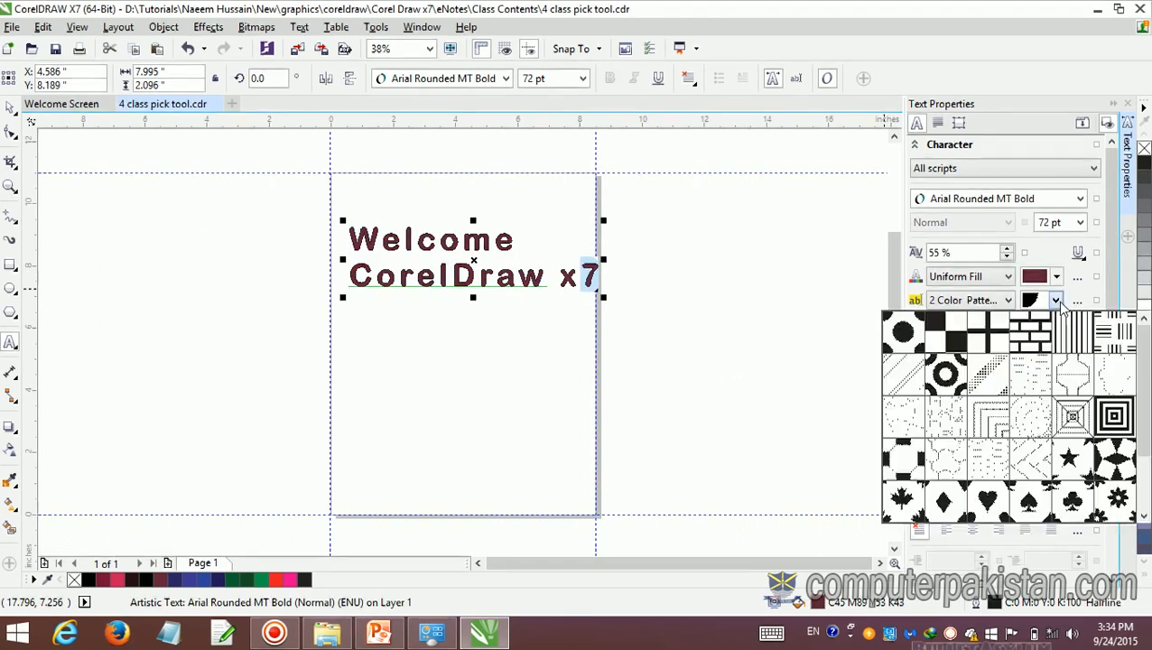
{"action": "left_click", "coordinate": [1006, 301]}
{"action": "left_click", "coordinate": [1008, 301]}
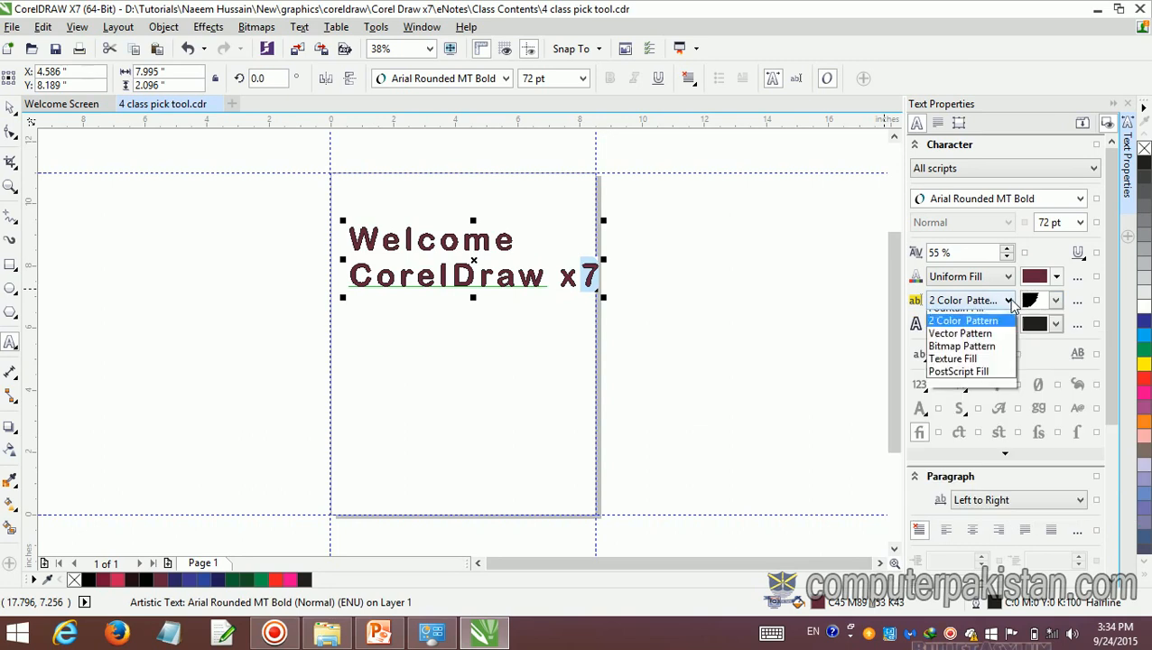
{"action": "left_click", "coordinate": [943, 317]}
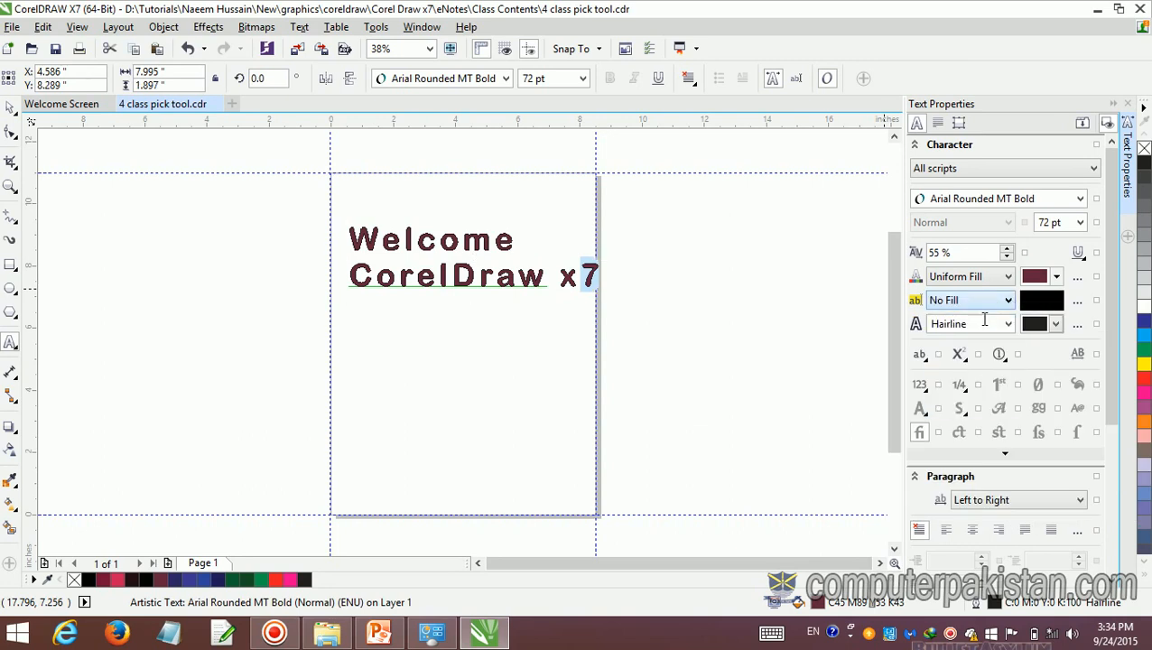
{"action": "left_click", "coordinate": [773, 336]}
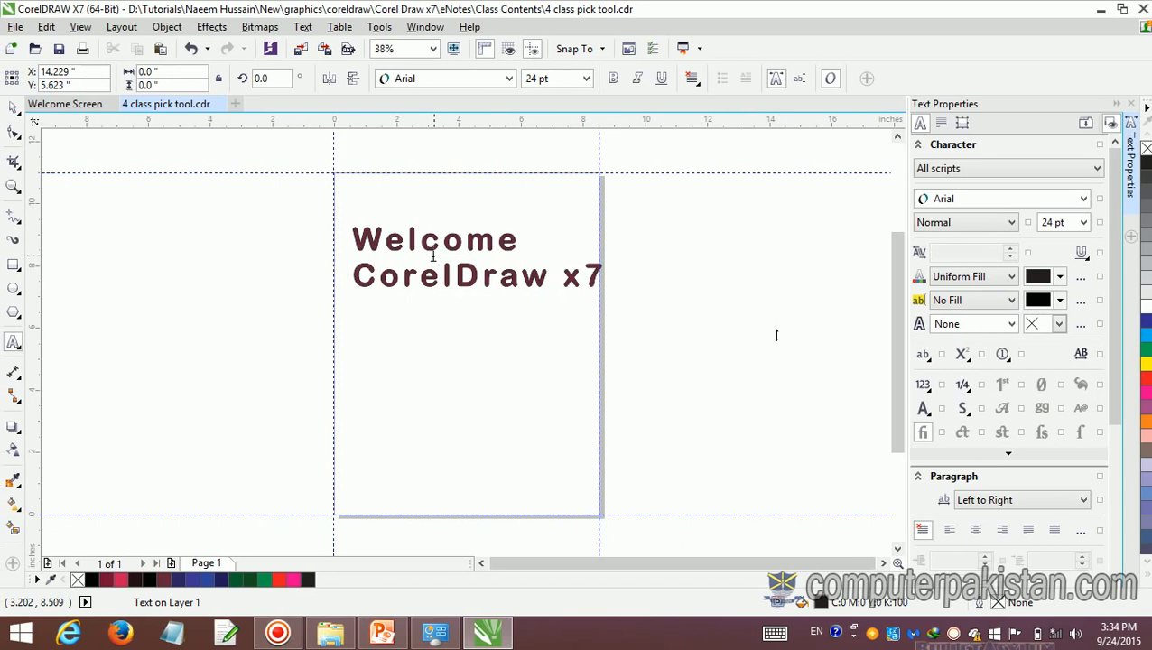
Step: Narrow the "Welcome CorelDraw x7" text horizontally to about 6.59 inches wide so it fits within the page
{"action": "left_click", "coordinate": [10, 107]}
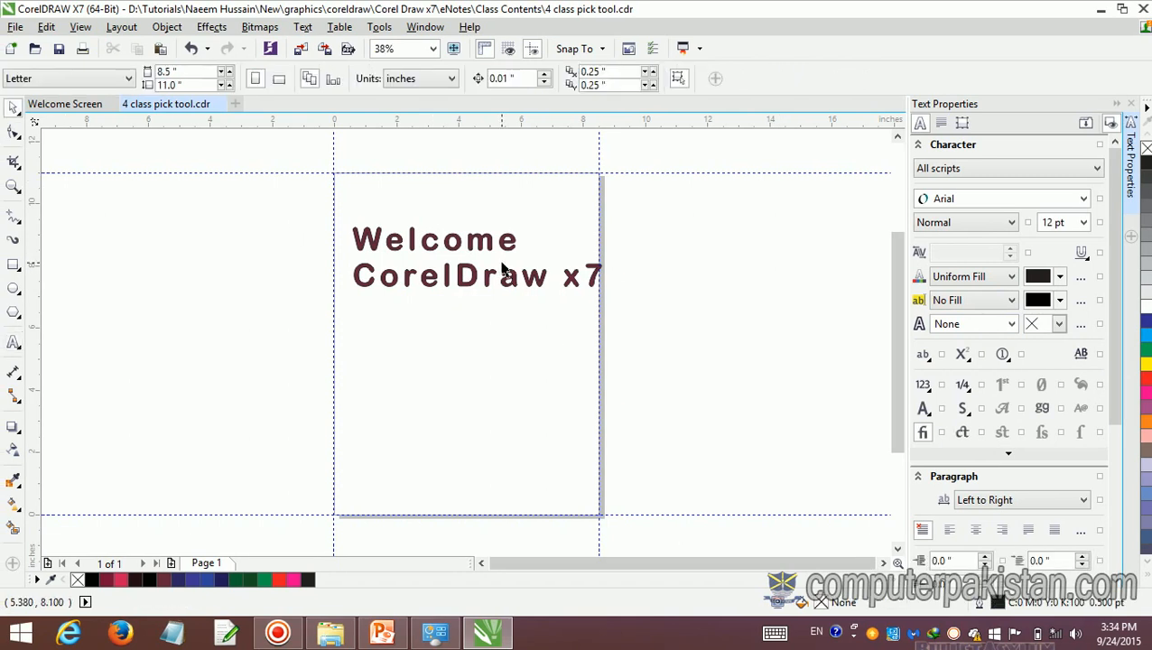
{"action": "left_click", "coordinate": [470, 262]}
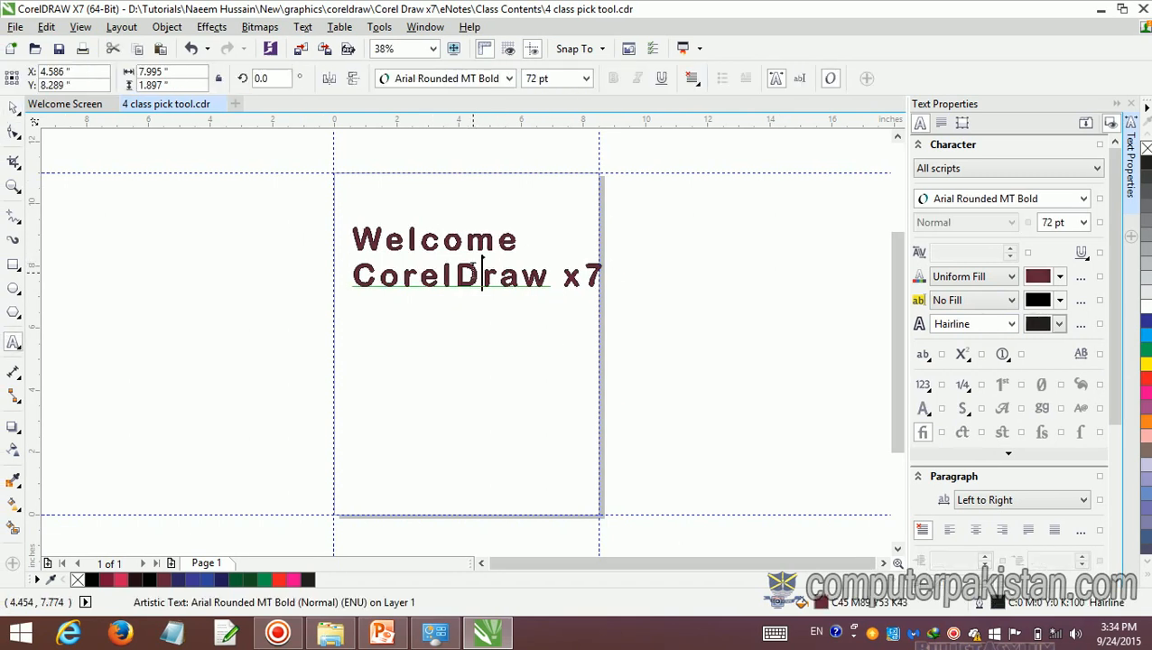
{"action": "left_click_drag", "start_coordinate": [603, 258], "coordinate": [559, 257]}
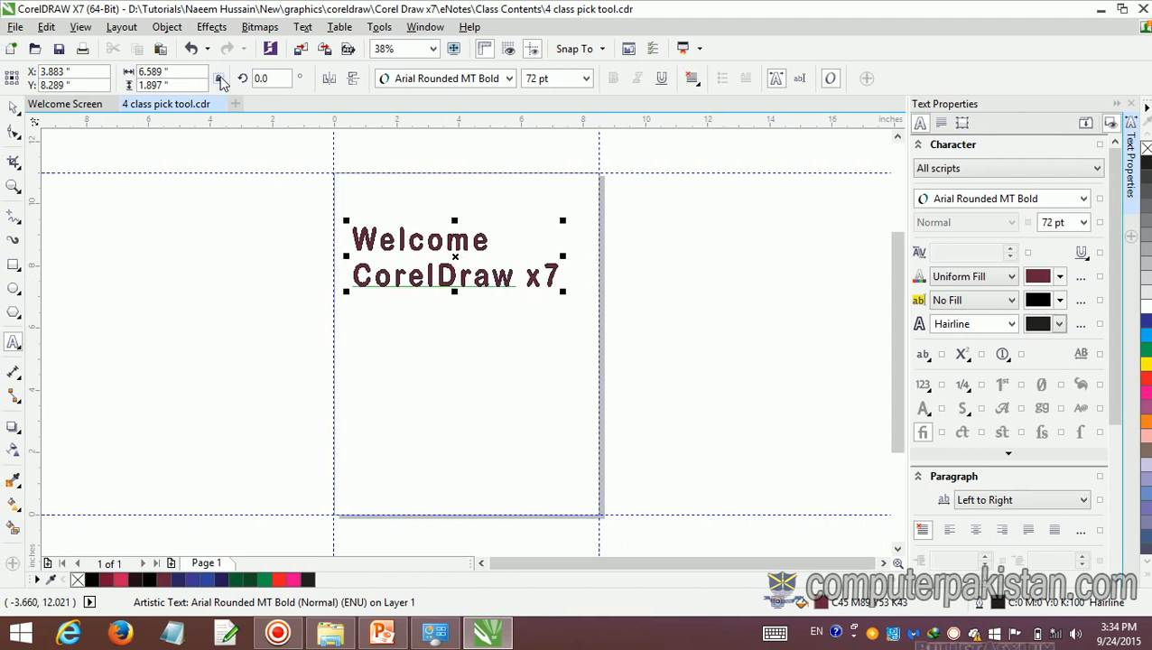
Step: Narrow the "Welcome CorelDraw x7" text horizontally to about 6.21 inches wide
{"action": "mouse_move", "coordinate": [562, 258]}
{"action": "left_mouse_down"}
{"action": "mouse_move", "coordinate": [572, 258]}
{"action": "mouse_move", "coordinate": [556, 258]}
{"action": "left_mouse_up"}
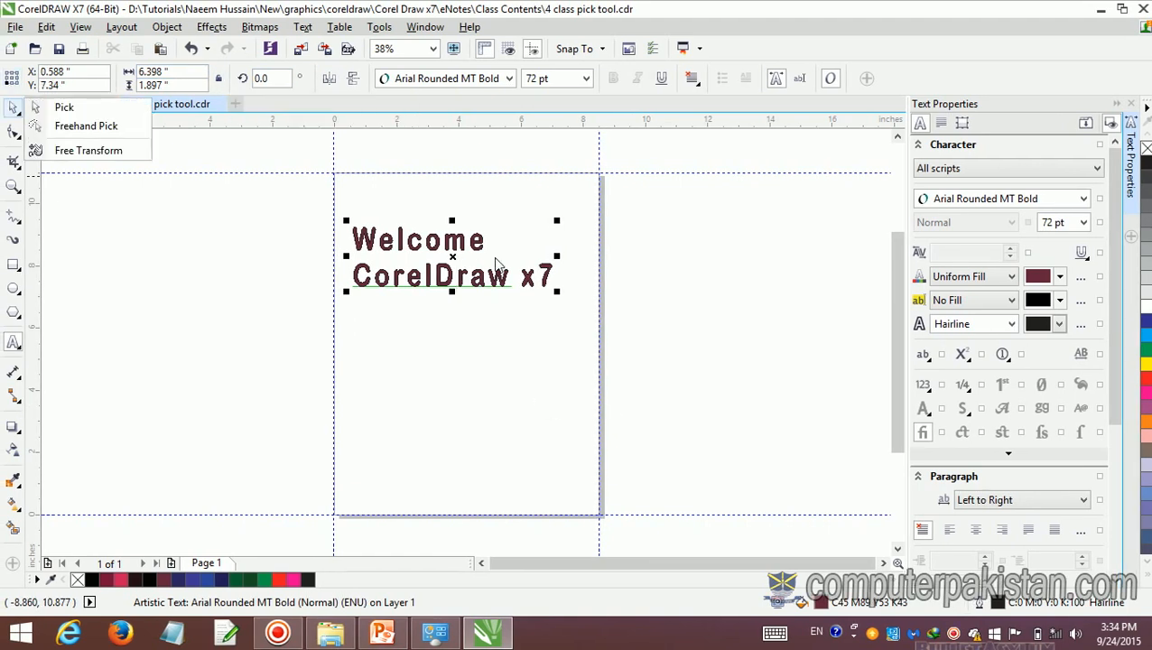
{"action": "left_click", "coordinate": [556, 256]}
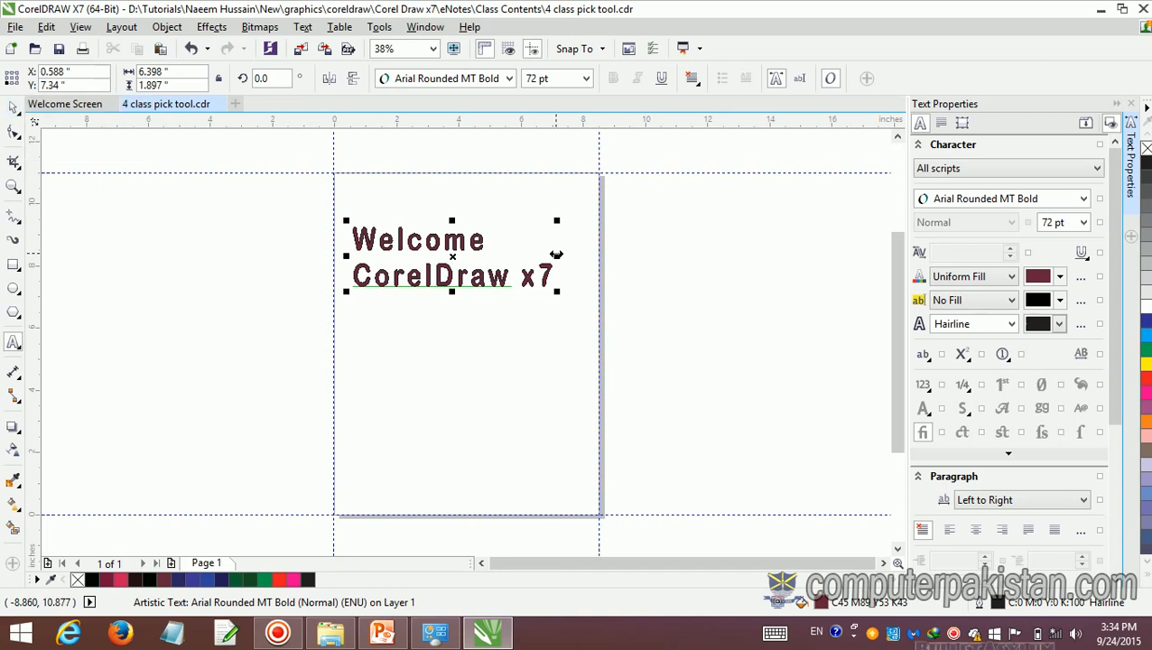
{"action": "mouse_move", "coordinate": [556, 255]}
{"action": "left_mouse_down"}
{"action": "mouse_move", "coordinate": [606, 267]}
{"action": "mouse_move", "coordinate": [551, 258]}
{"action": "left_mouse_up"}
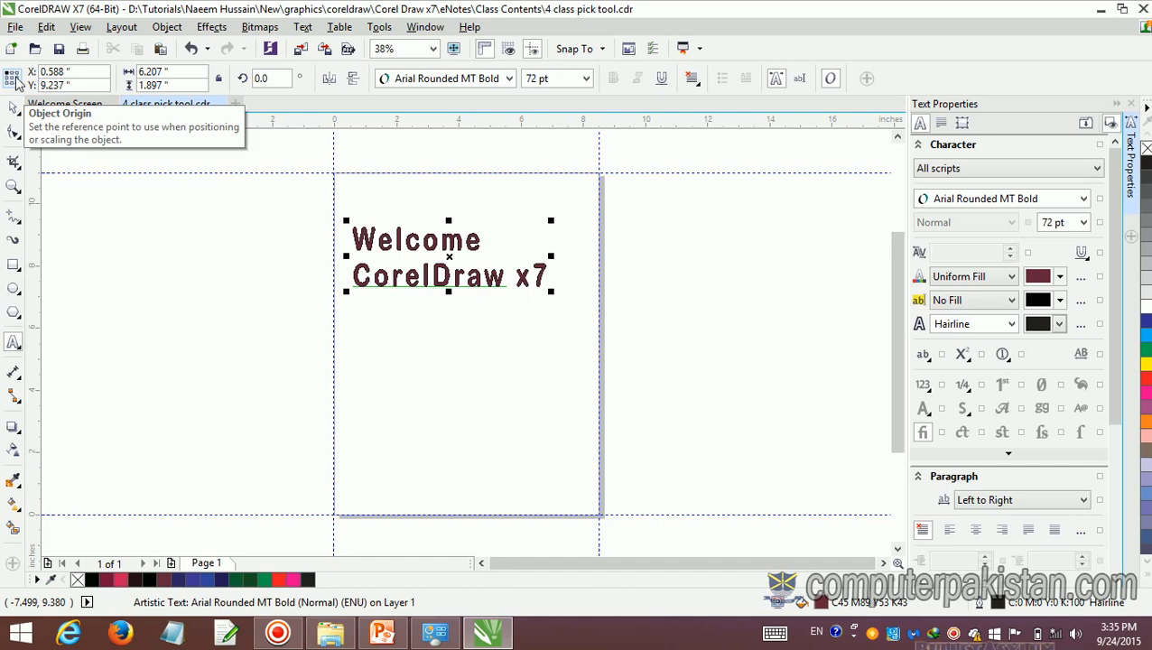
Step: Change the text's object origin to the top-right, the middle-right and back to the centre reference point
{"action": "left_click", "coordinate": [17, 79]}
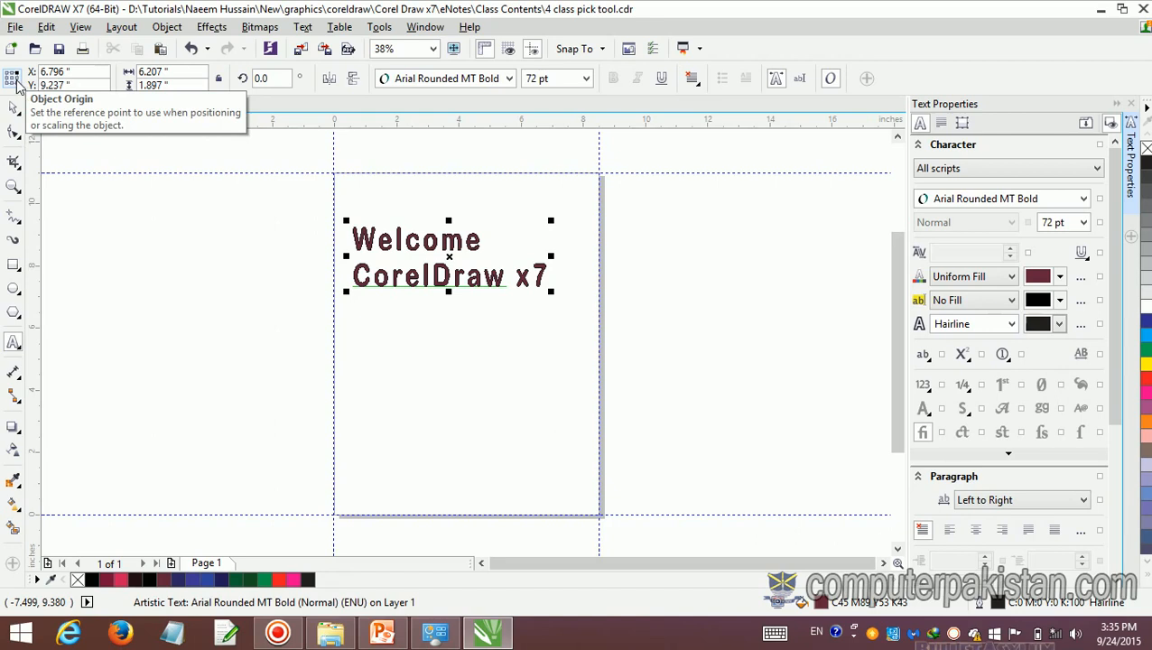
{"action": "left_click", "coordinate": [15, 84]}
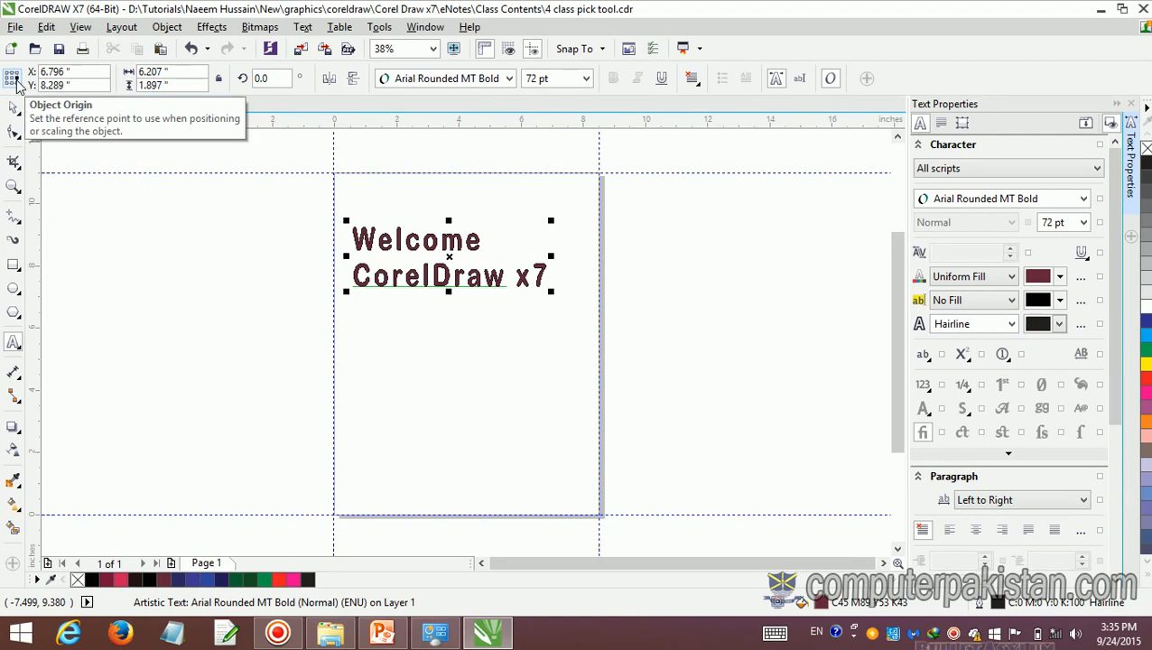
{"action": "left_click", "coordinate": [13, 78]}
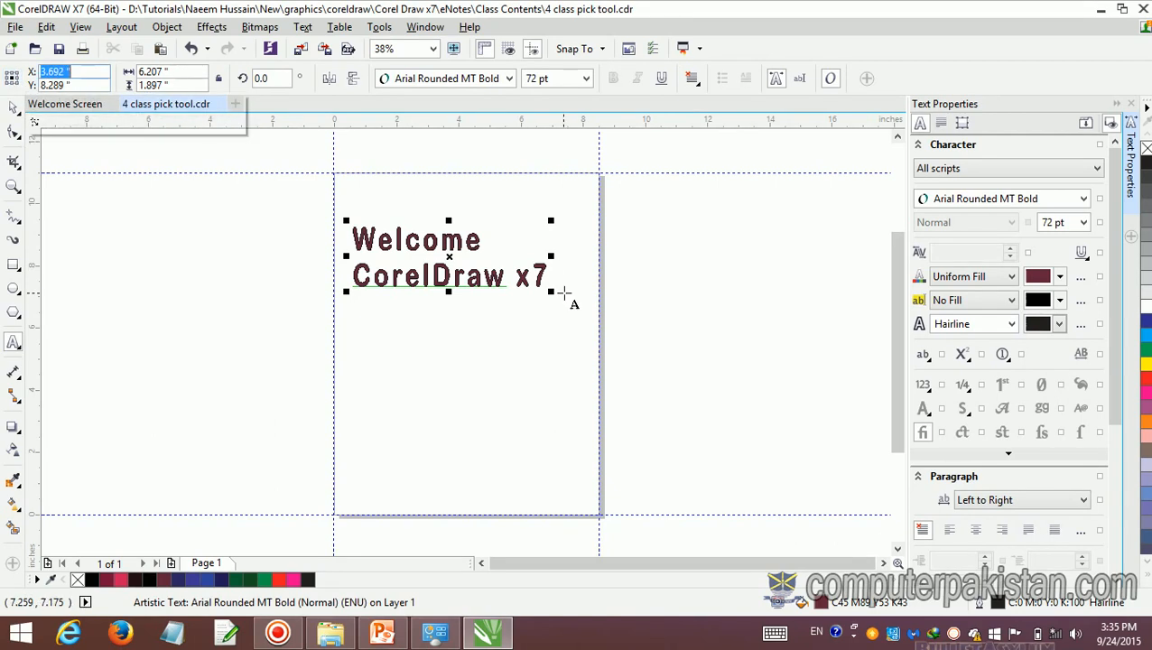
Step: Enlarge the "Welcome CorelDraw x7" text to about 7.08 by 1.97 inches
{"action": "left_click_drag", "start_coordinate": [552, 258], "coordinate": [568, 335]}
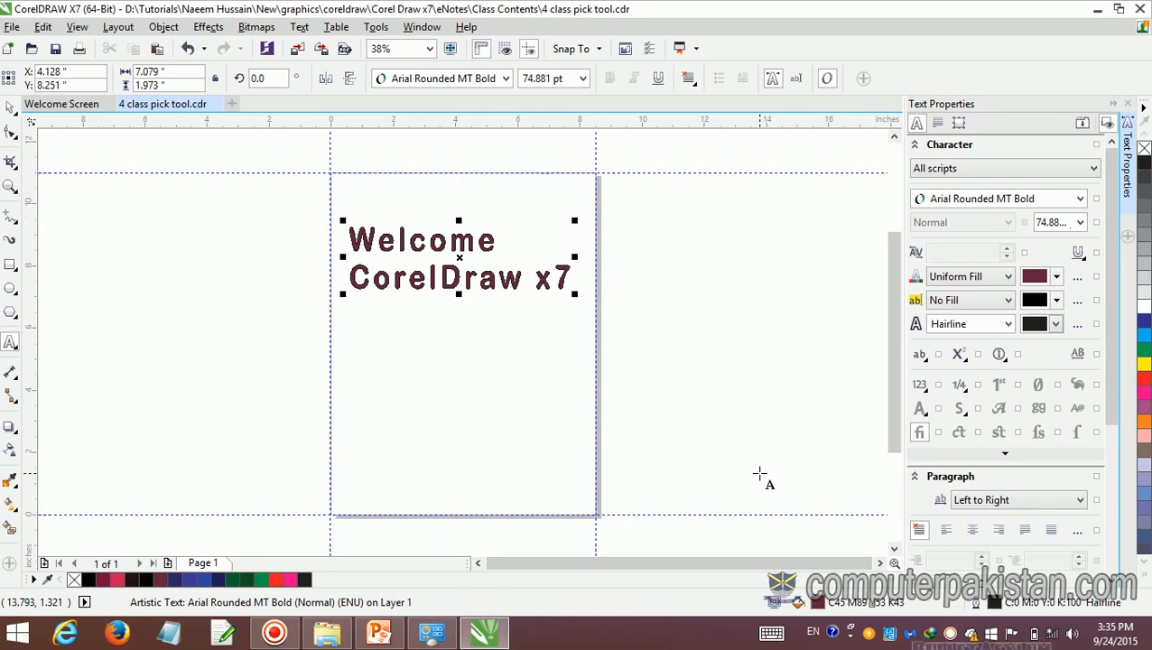
{"action": "left_click", "coordinate": [33, 579]}
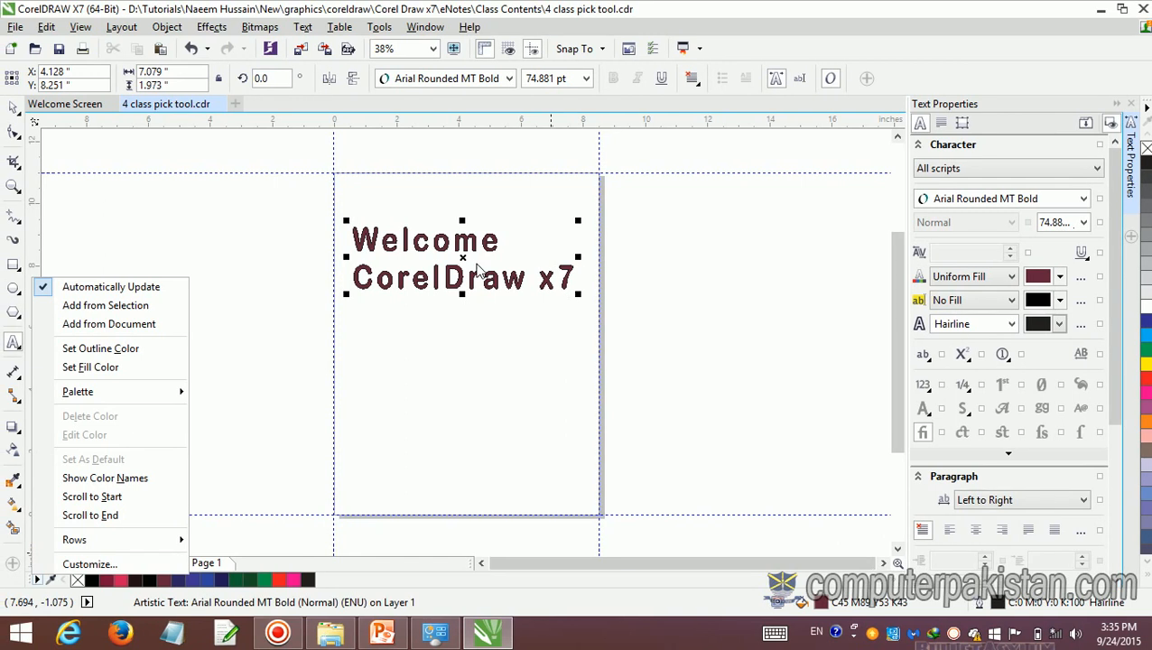
{"action": "left_click", "coordinate": [1009, 277]}
Step: Select all characters of the "Welcome CorelDraw x7" text and apply All Caps
{"action": "left_click", "coordinate": [570, 273]}
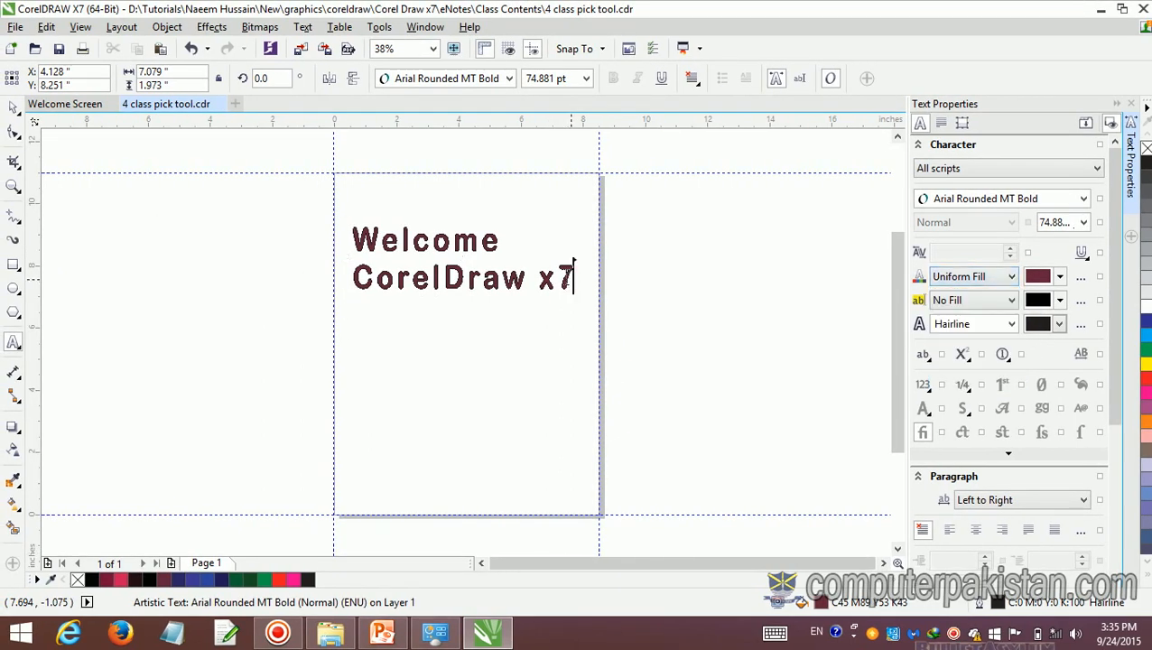
{"action": "left_click_drag", "start_coordinate": [572, 262], "coordinate": [347, 242]}
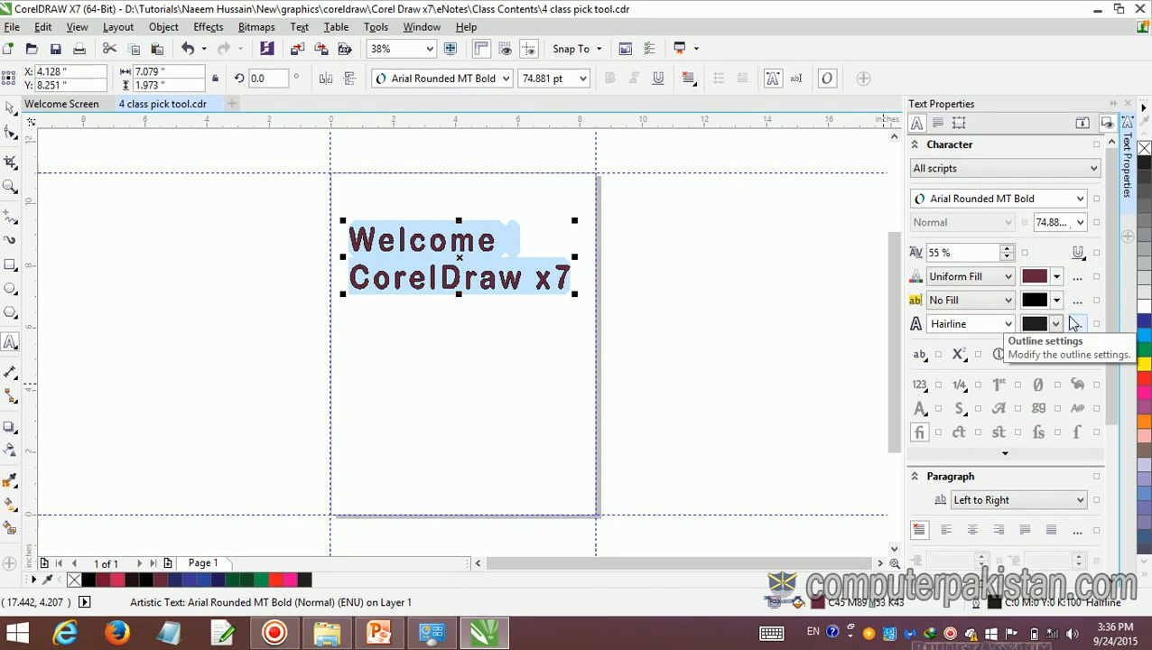
{"action": "left_click", "coordinate": [920, 357]}
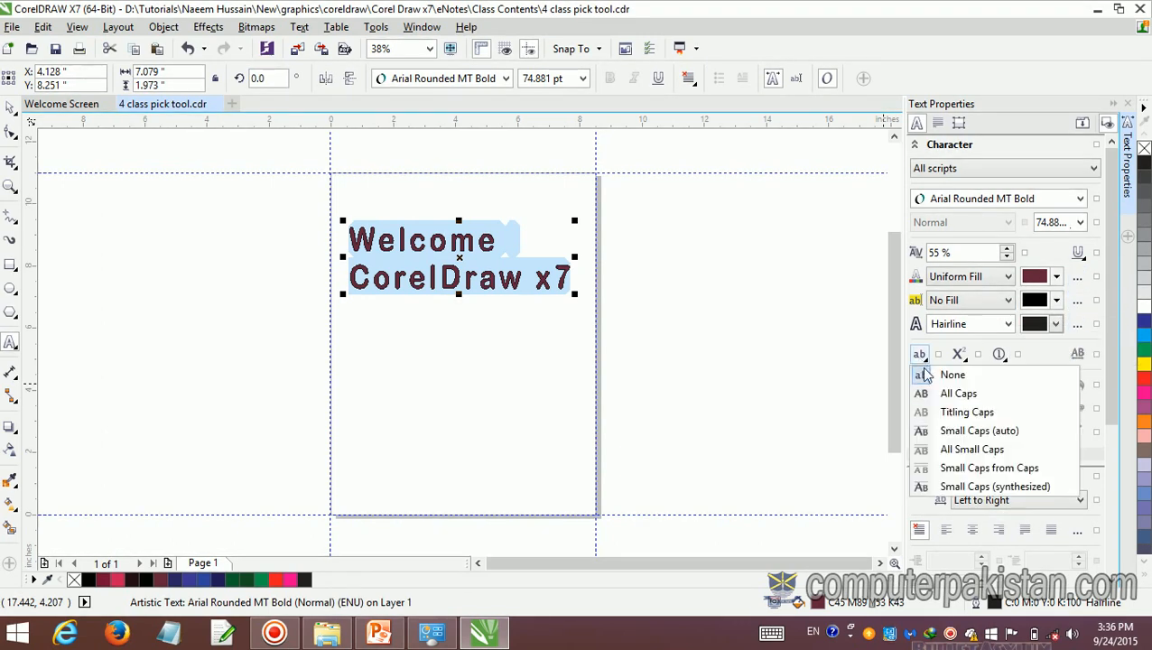
{"action": "left_click", "coordinate": [925, 393]}
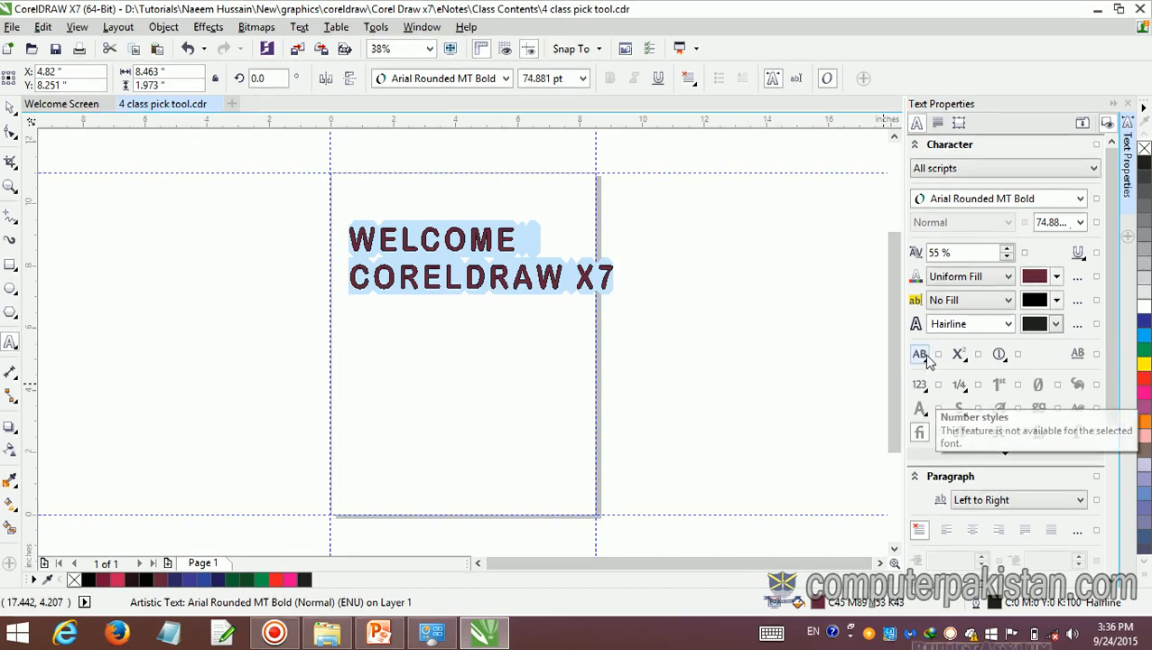
Step: Switch the capitalization of the selected text to Titling Caps
{"action": "left_click", "coordinate": [920, 355]}
{"action": "left_click", "coordinate": [926, 413]}
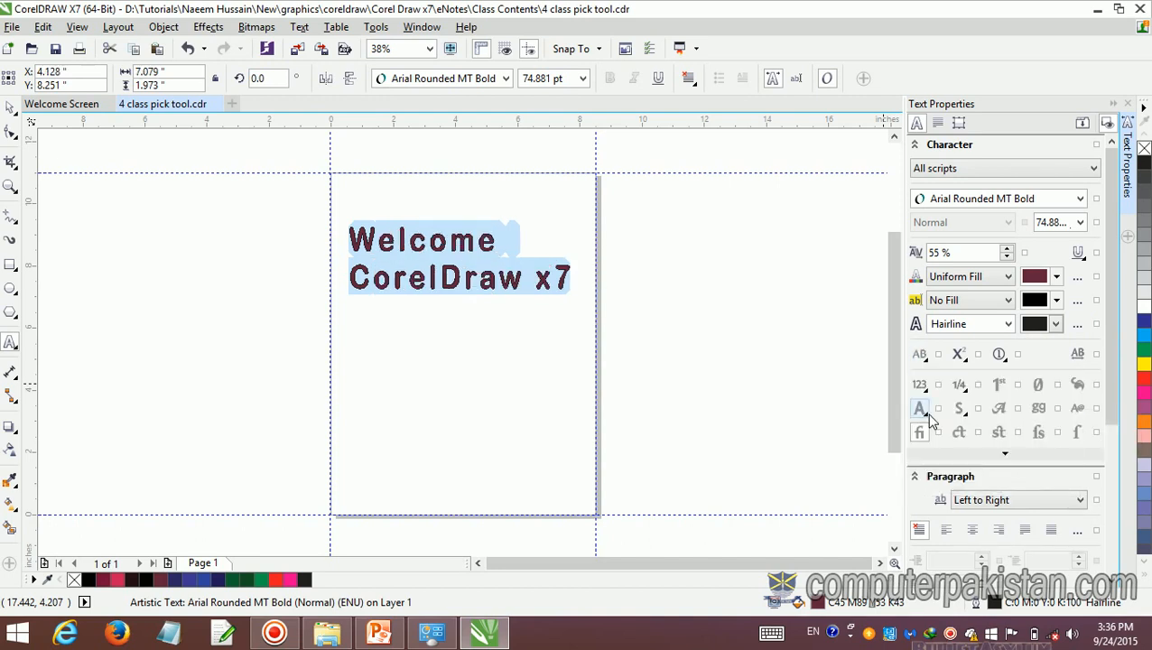
{"action": "left_click", "coordinate": [921, 355]}
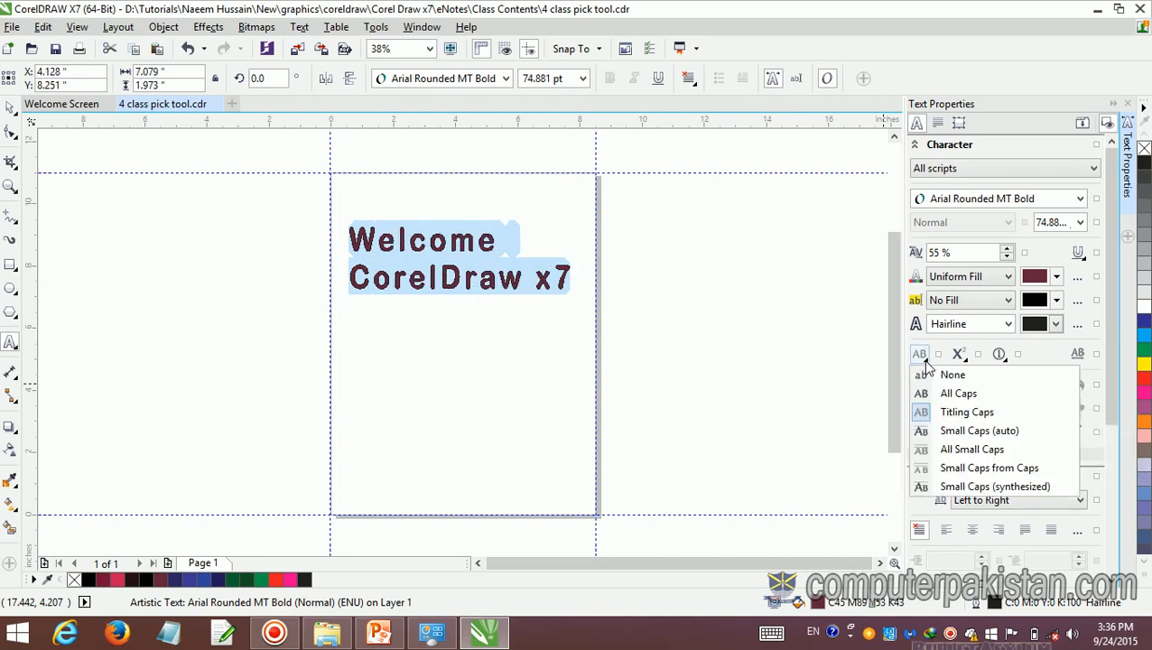
{"action": "left_click", "coordinate": [924, 372]}
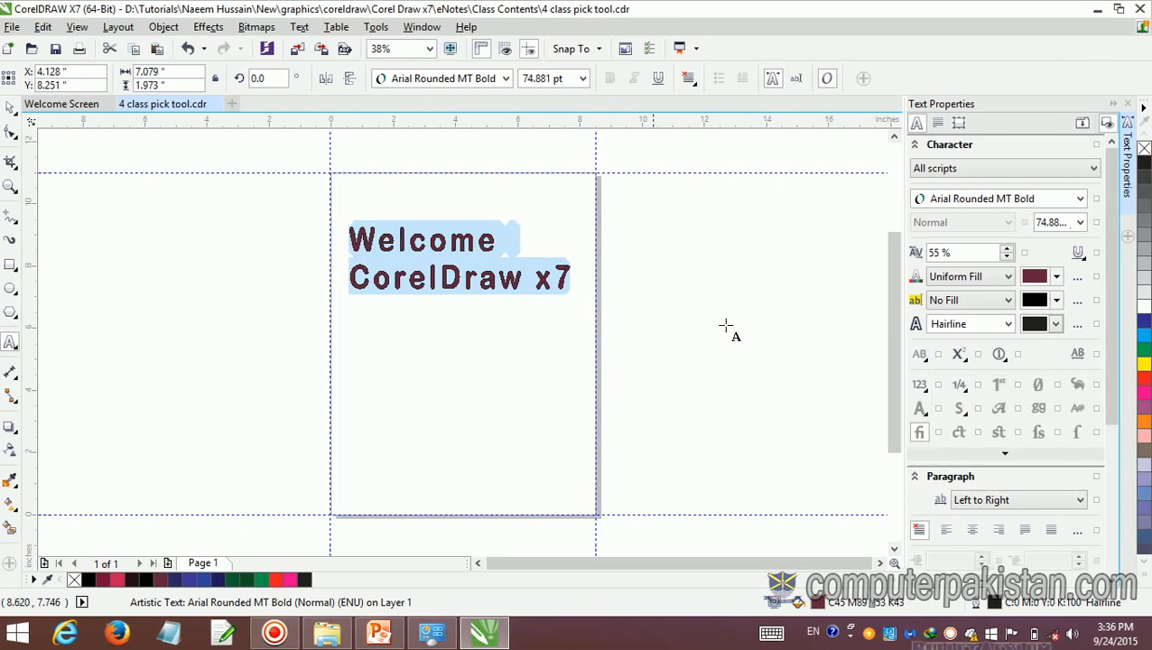
Step: View the superscript and subscript options for the selected text and end the text selection
{"action": "left_click", "coordinate": [962, 356]}
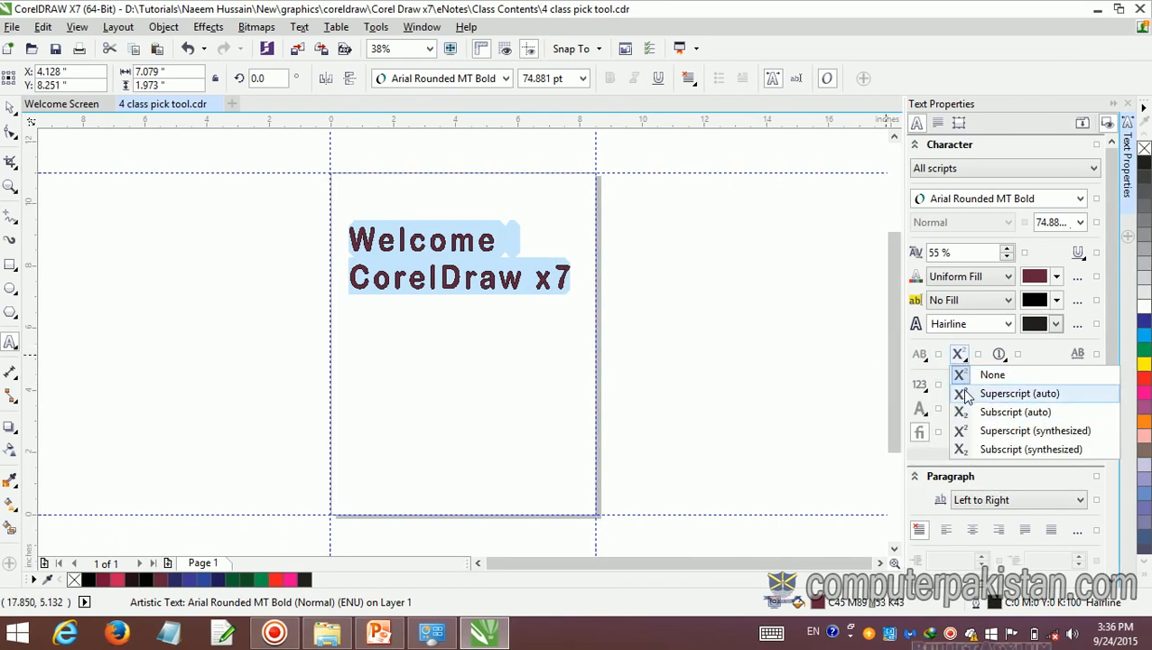
{"action": "left_click", "coordinate": [558, 314]}
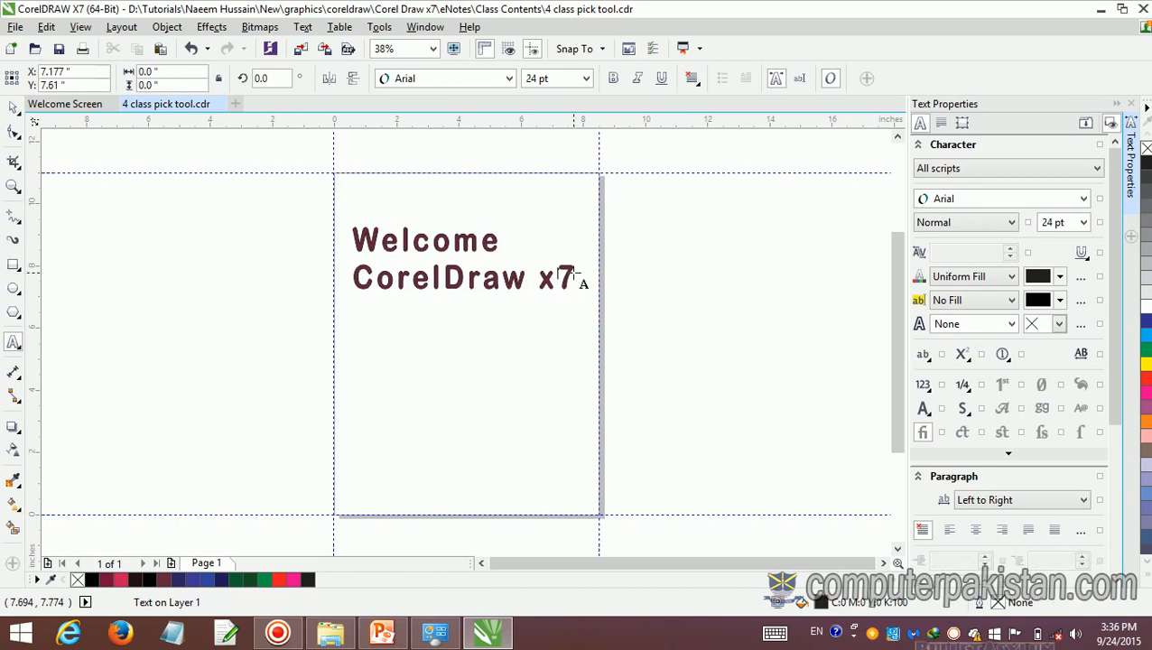
Step: Try Superscript (auto) on the 7 in "CorelDraw x7" and undo it
{"action": "left_click", "coordinate": [923, 357]}
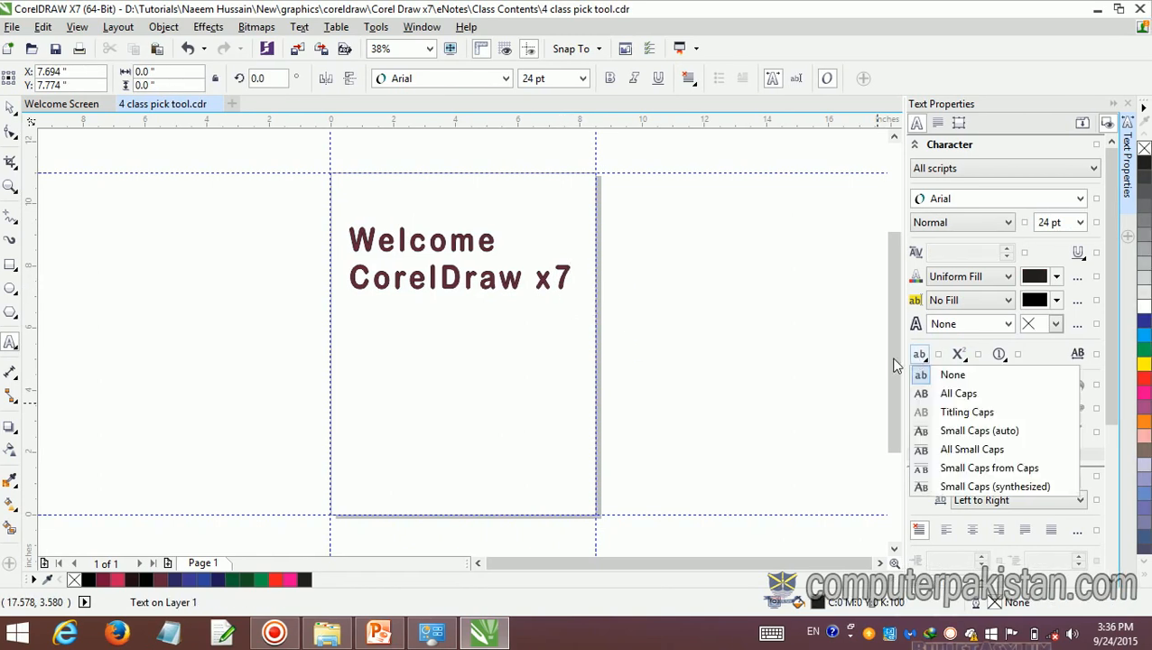
{"action": "left_click", "coordinate": [943, 378]}
{"action": "left_click", "coordinate": [571, 291]}
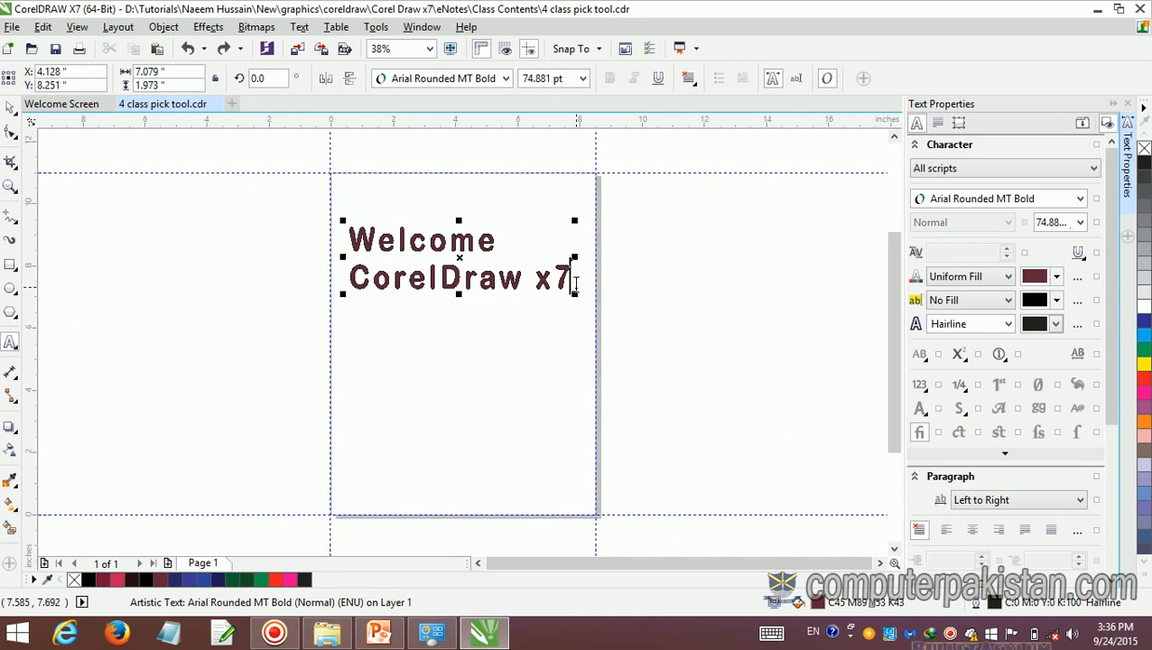
{"action": "left_click_drag", "start_coordinate": [572, 282], "coordinate": [563, 282]}
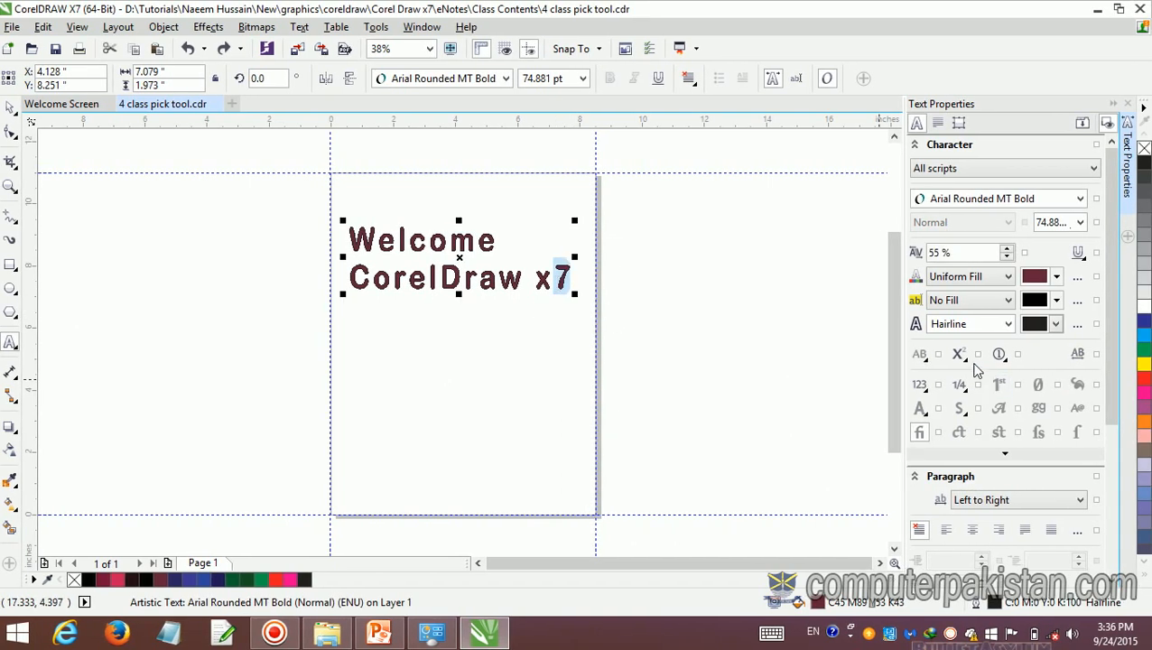
{"action": "left_click", "coordinate": [963, 356]}
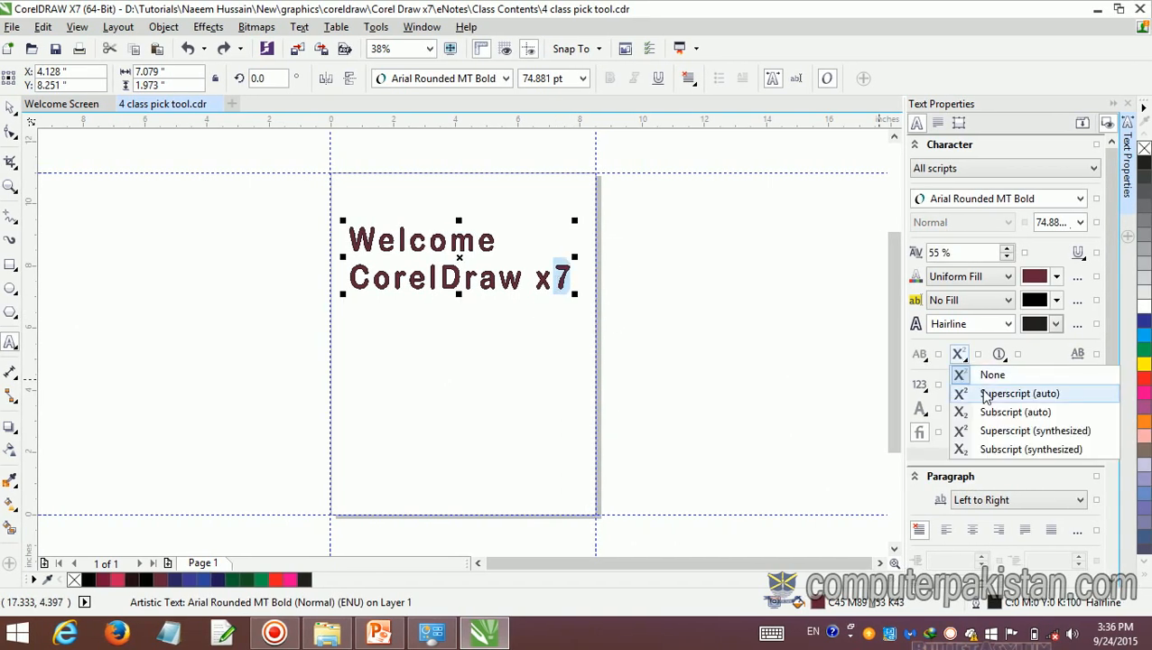
{"action": "left_click", "coordinate": [959, 394]}
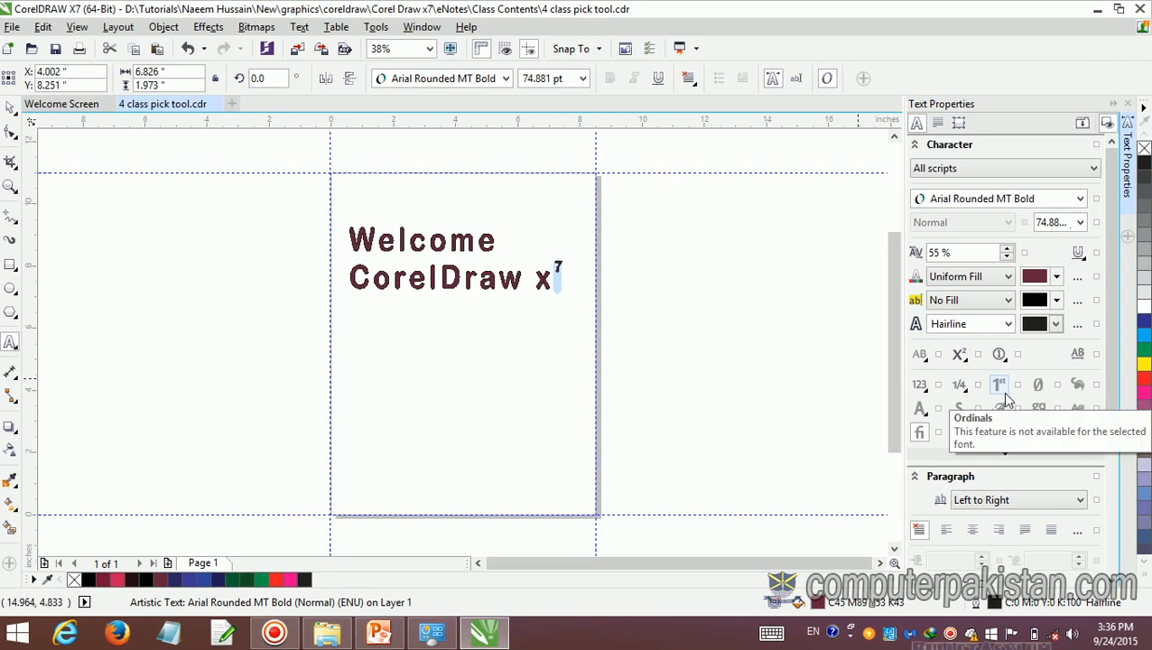
{"action": "key", "text": "ctrl+z"}
Step: Try Alternate Annotation 1 on the 7 and on the whole "Welcome CorelDraw x7" text
{"action": "left_click", "coordinate": [1000, 355]}
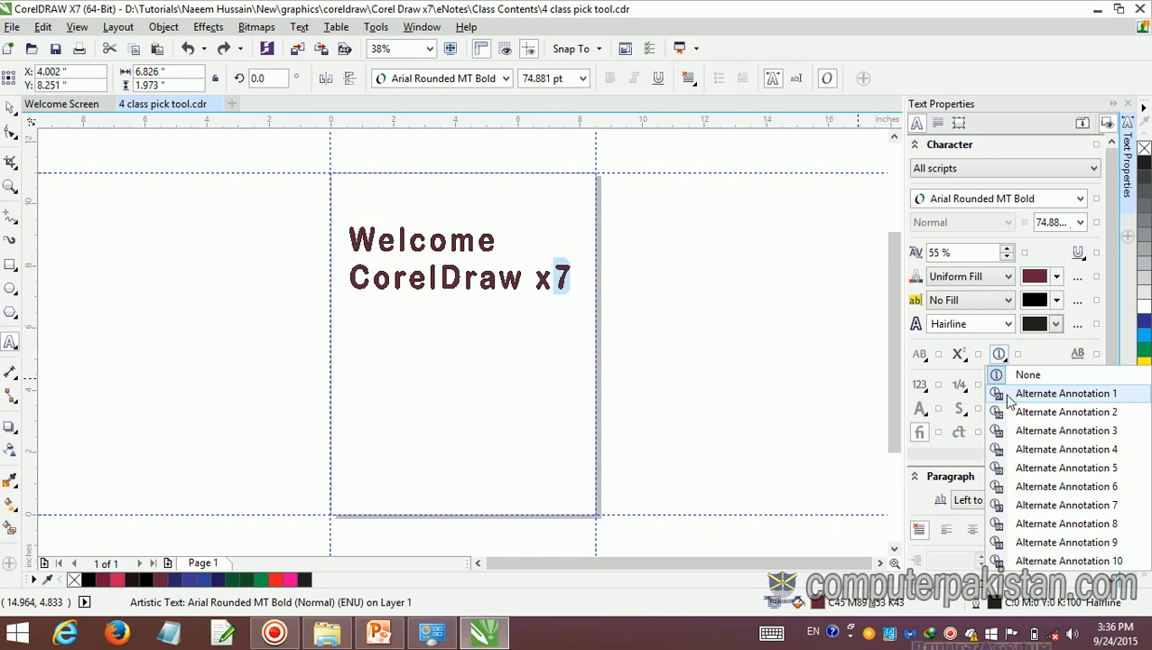
{"action": "left_click", "coordinate": [1008, 400]}
{"action": "left_click_drag", "start_coordinate": [574, 279], "coordinate": [340, 242]}
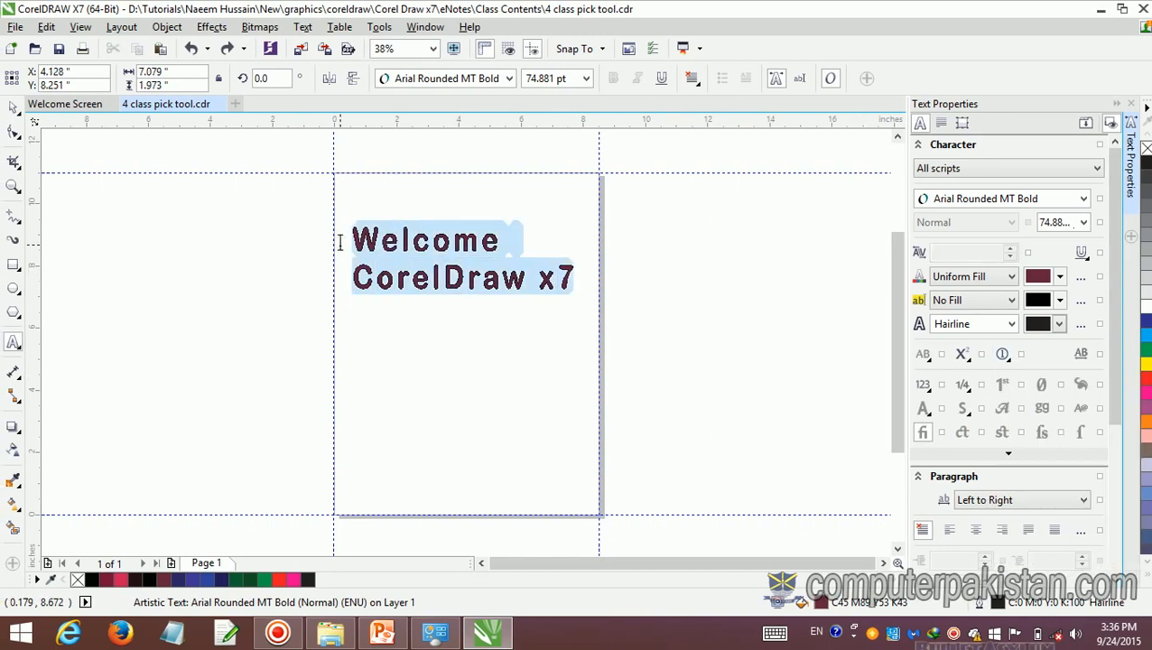
{"action": "left_click", "coordinate": [1002, 355]}
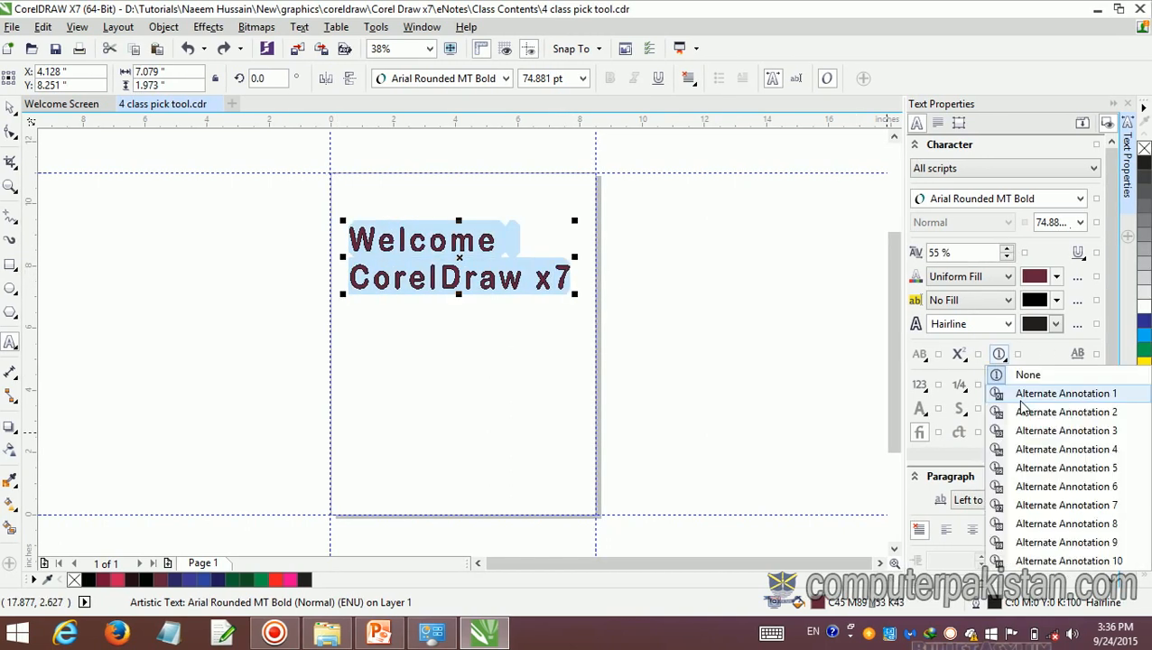
{"action": "left_click", "coordinate": [1021, 402]}
Step: Try Alternate Annotations 2, 3 and 5 in turn on the whole "Welcome CorelDraw x7" text
{"action": "left_click", "coordinate": [999, 355]}
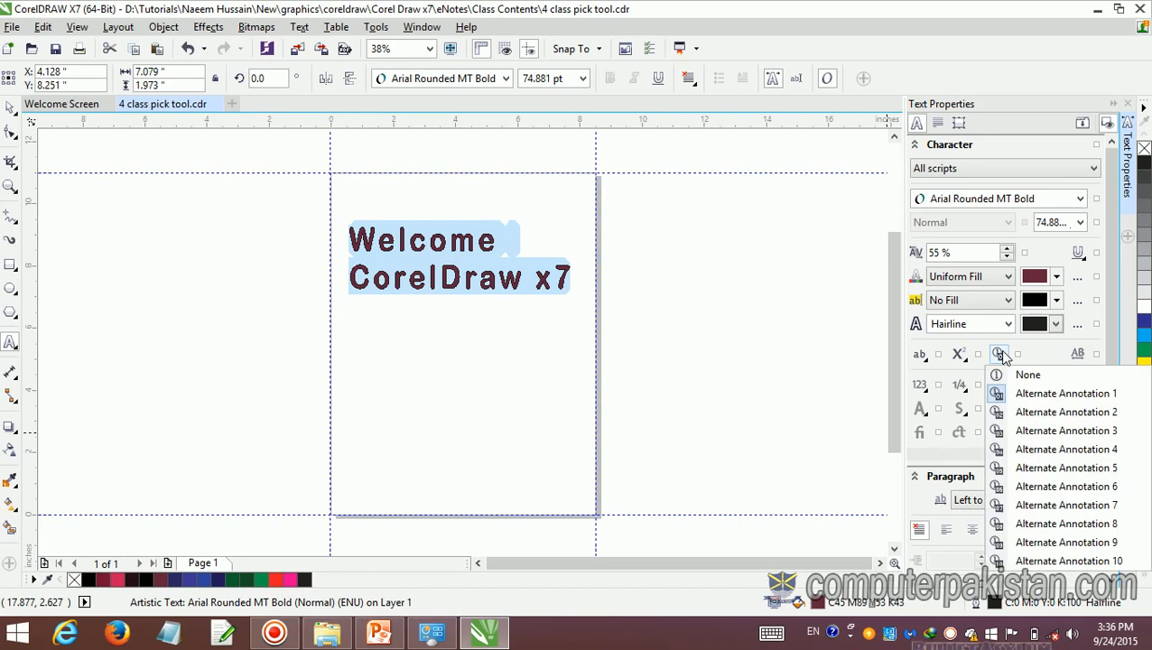
{"action": "left_click", "coordinate": [1002, 417]}
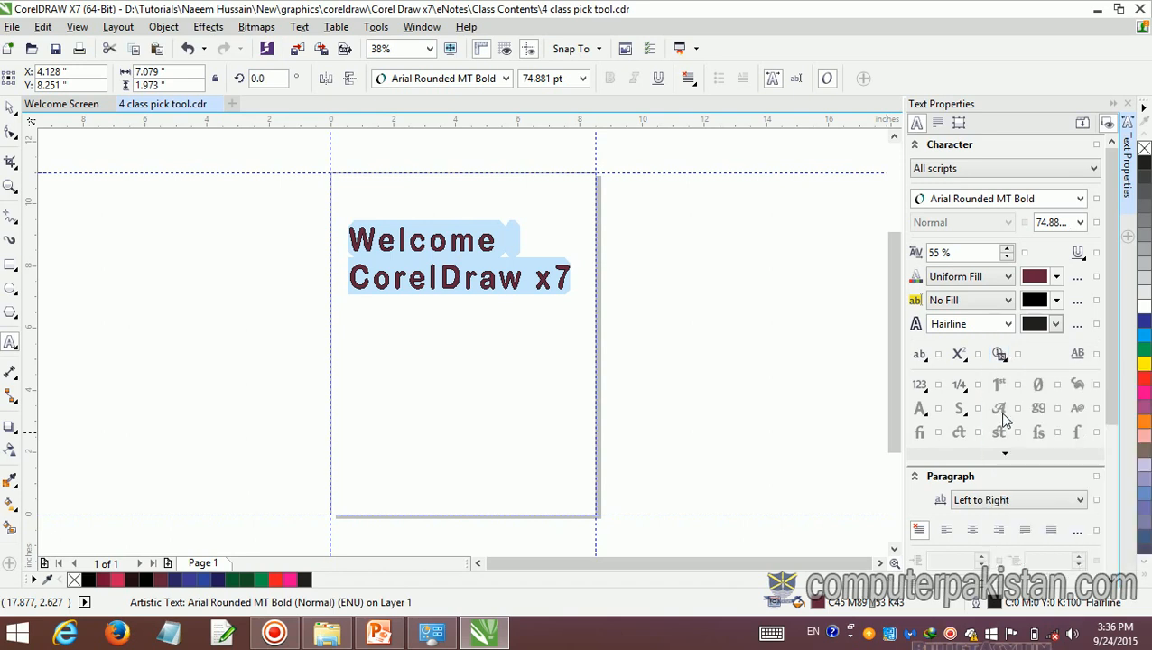
{"action": "left_click", "coordinate": [1000, 355]}
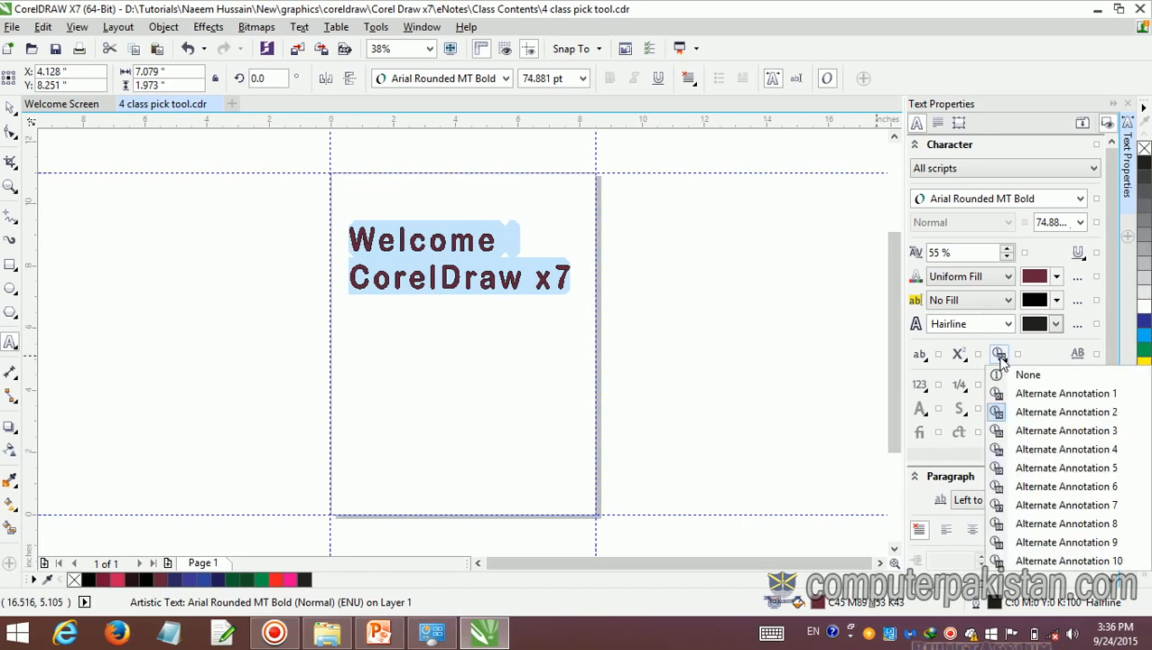
{"action": "left_click", "coordinate": [1021, 431]}
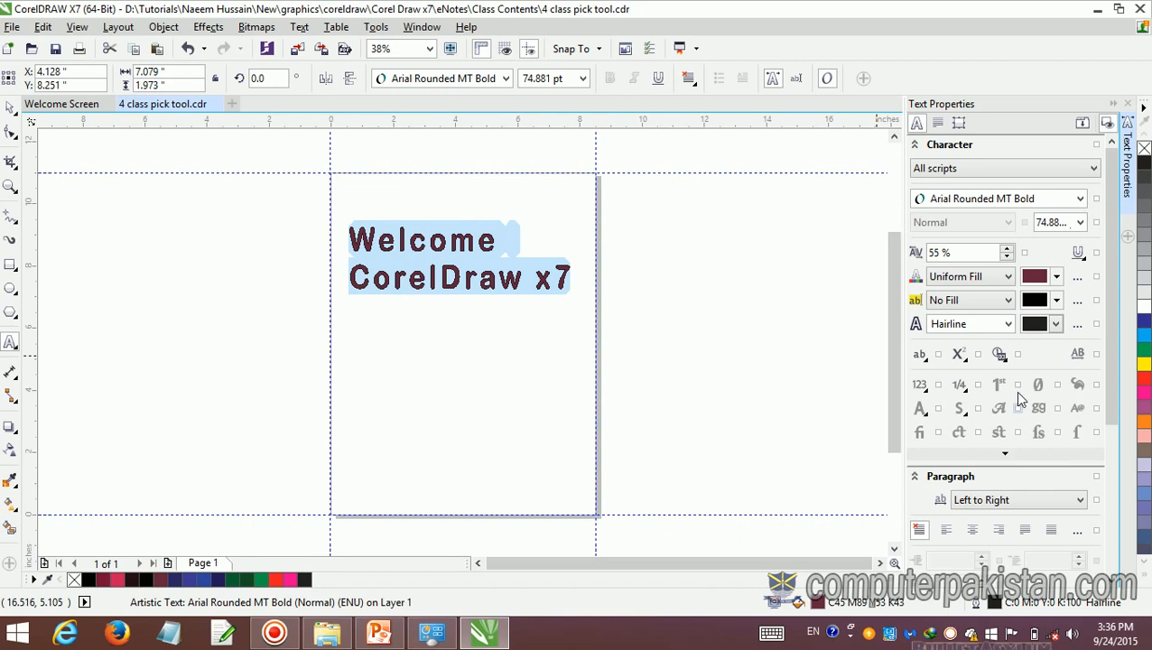
{"action": "left_click", "coordinate": [1001, 355]}
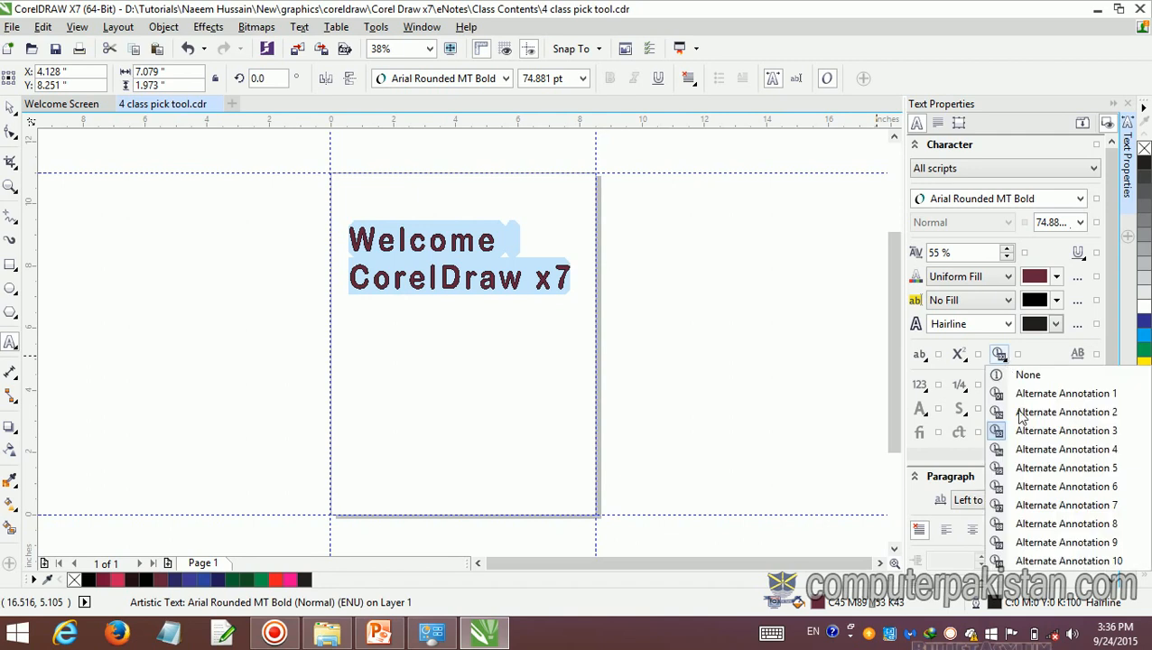
{"action": "left_click", "coordinate": [1035, 469]}
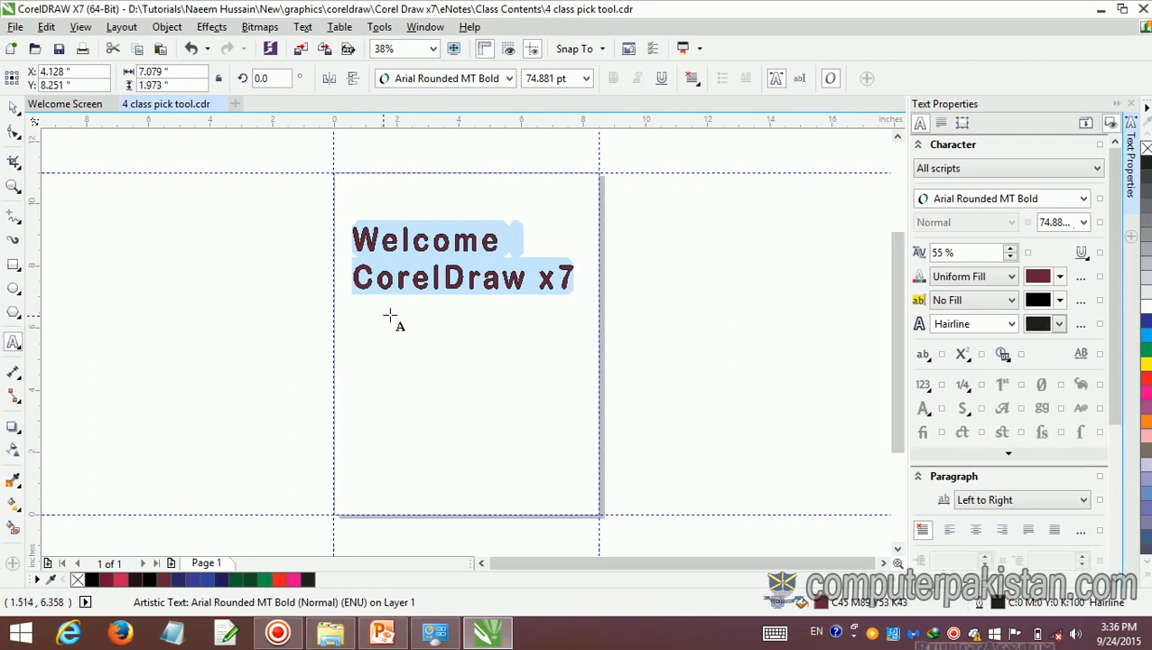
{"action": "left_click", "coordinate": [453, 315]}
{"action": "left_click_drag", "start_coordinate": [576, 278], "coordinate": [360, 215]}
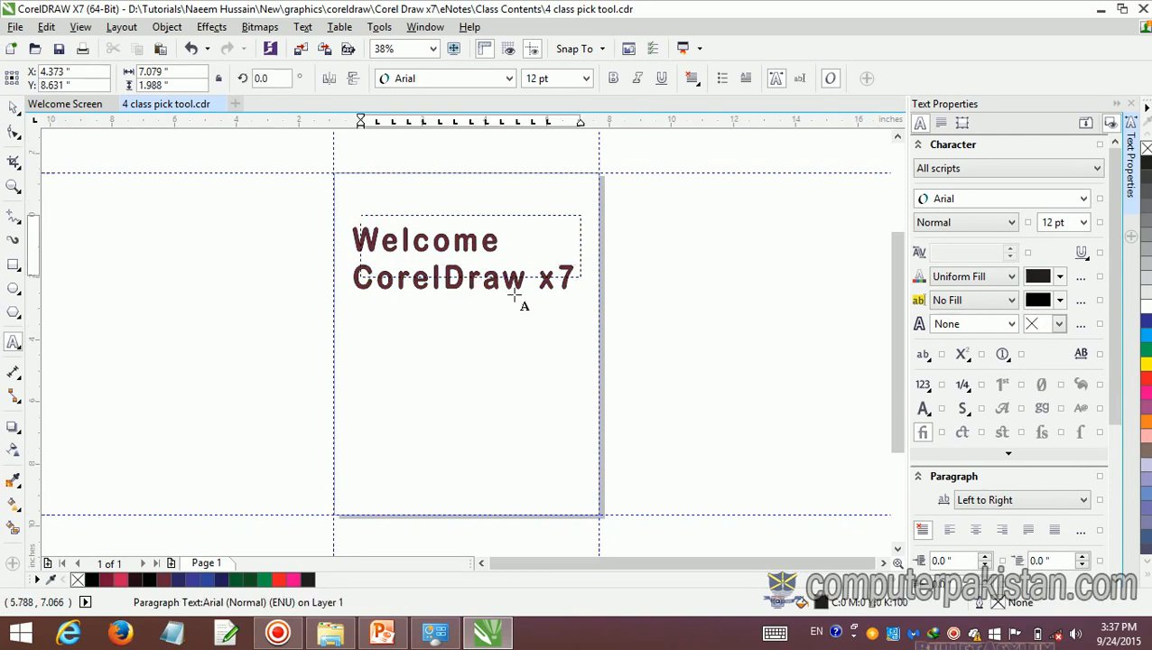
{"action": "key", "text": "ctrl+z"}
Step: Select all of the "Welcome CorelDraw x7" text with the Text tool and apply the Numerator fraction style
{"action": "left_click", "coordinate": [568, 284]}
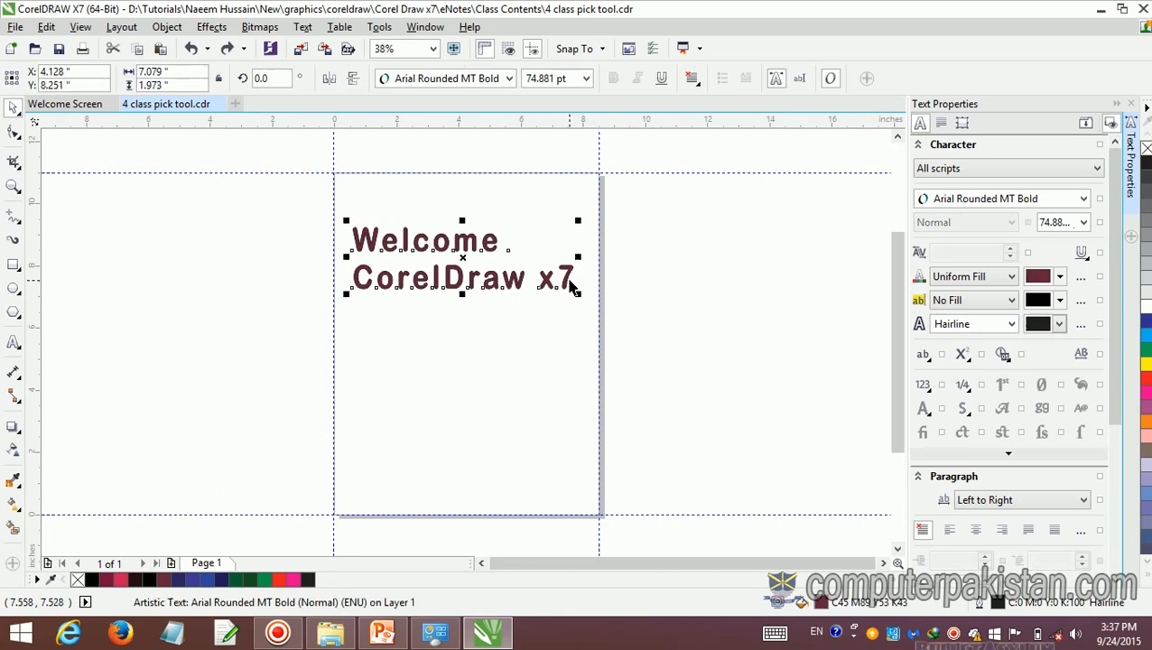
{"action": "left_click", "coordinate": [14, 343]}
{"action": "left_click_drag", "start_coordinate": [569, 283], "coordinate": [350, 233]}
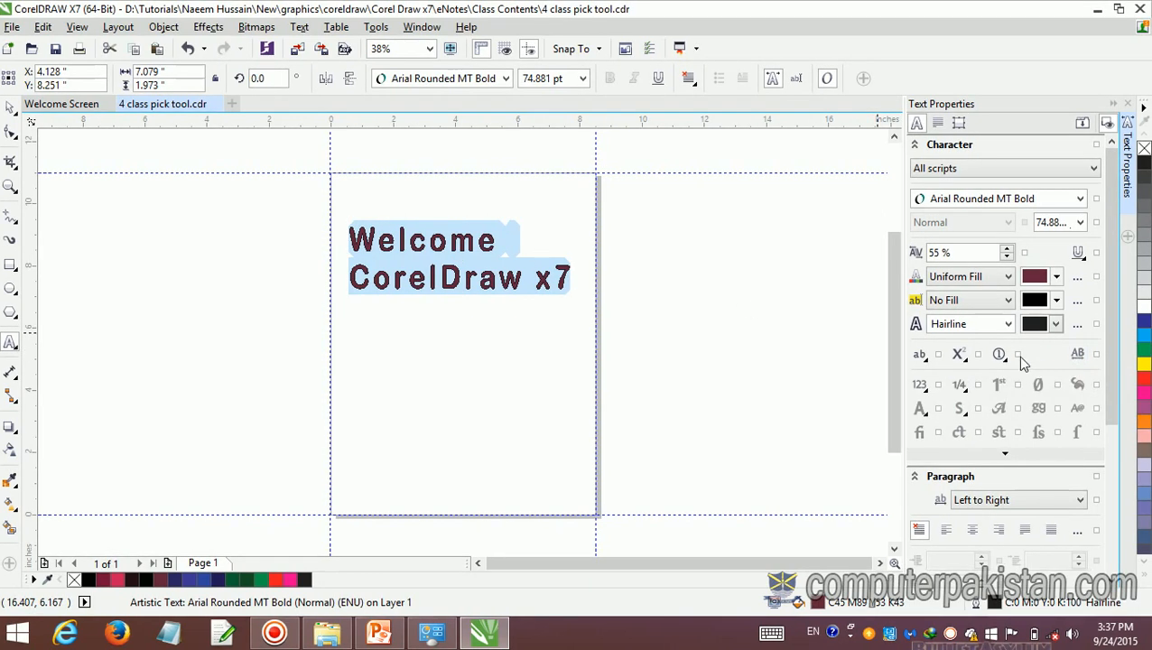
{"action": "left_click", "coordinate": [960, 386]}
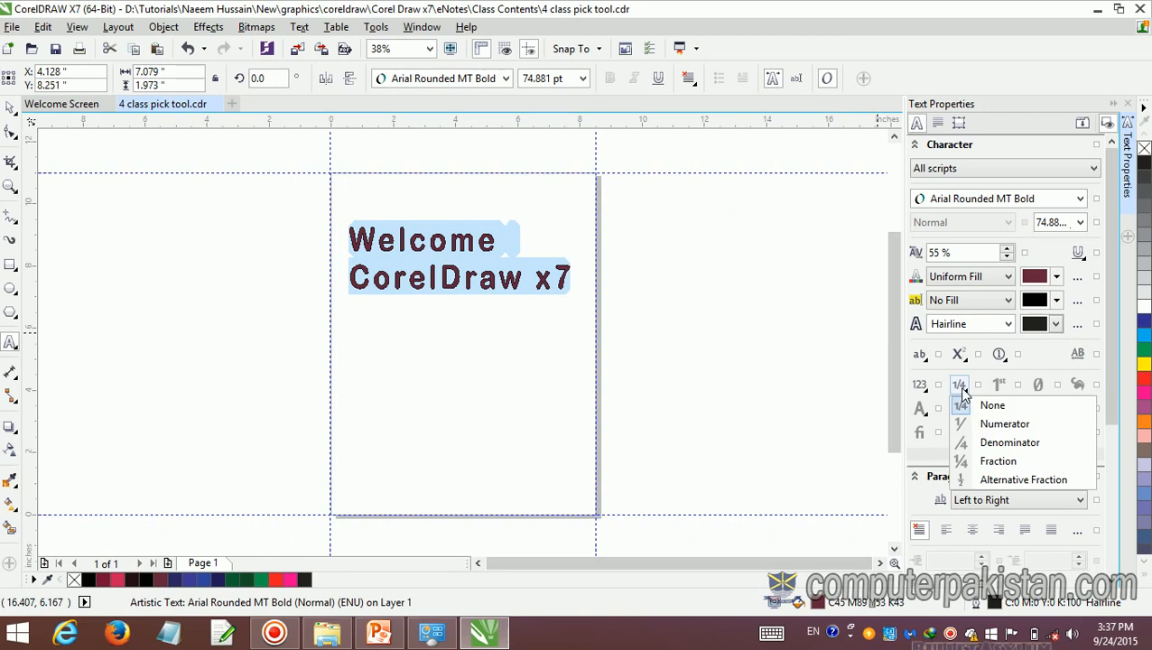
{"action": "left_click", "coordinate": [997, 432]}
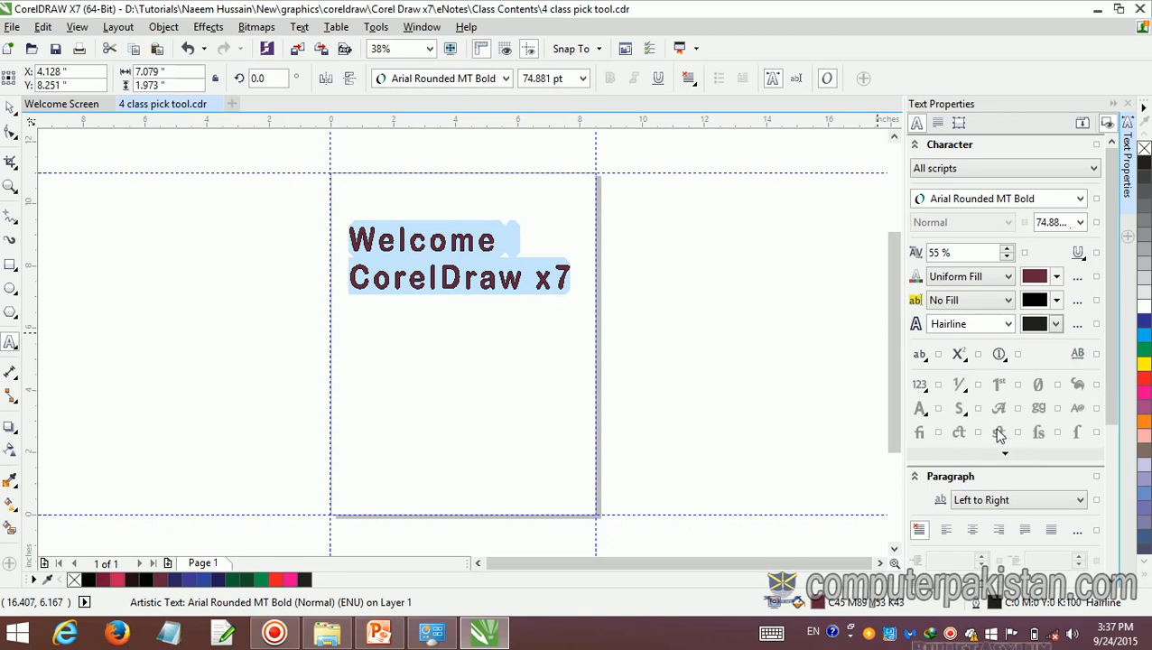
Step: Try Stylistic Set 1 and Stylistic Alternate 8 on an empty text insertion point beside the page
{"action": "left_click", "coordinate": [637, 357]}
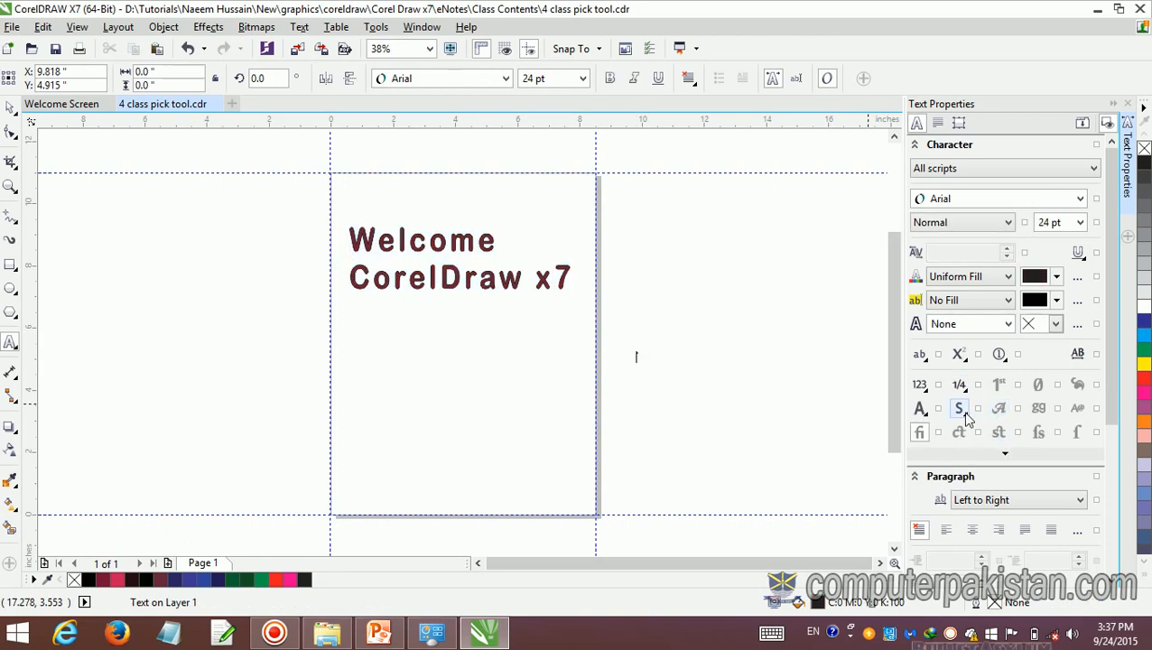
{"action": "left_click", "coordinate": [962, 413]}
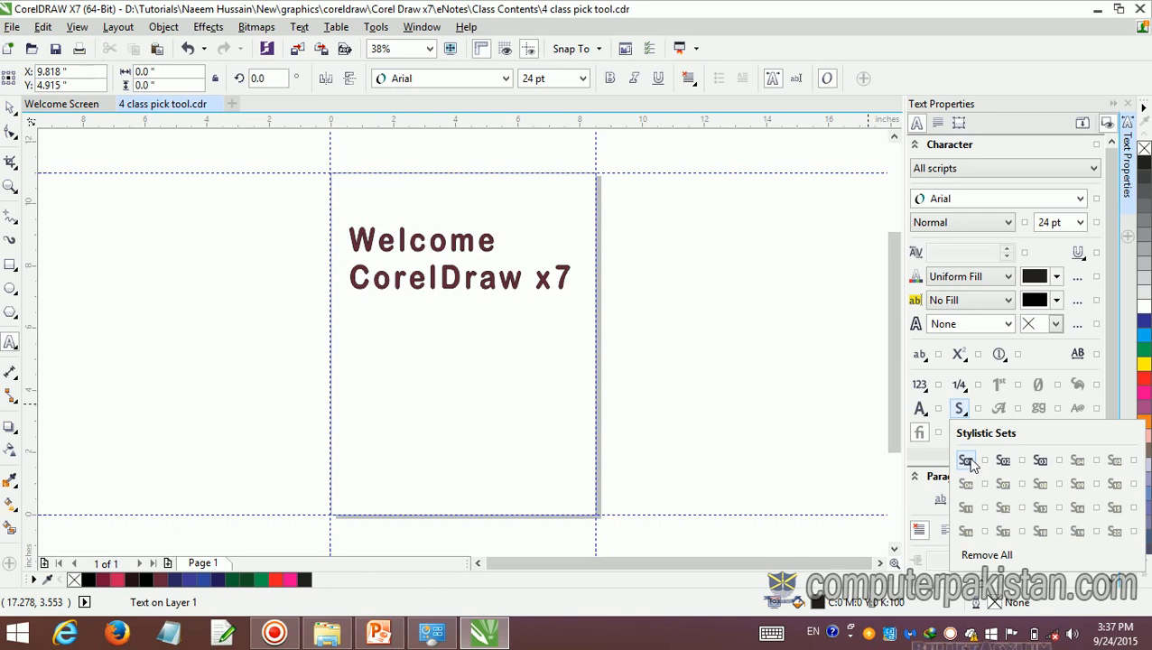
{"action": "left_click", "coordinate": [968, 459]}
{"action": "left_click", "coordinate": [923, 416]}
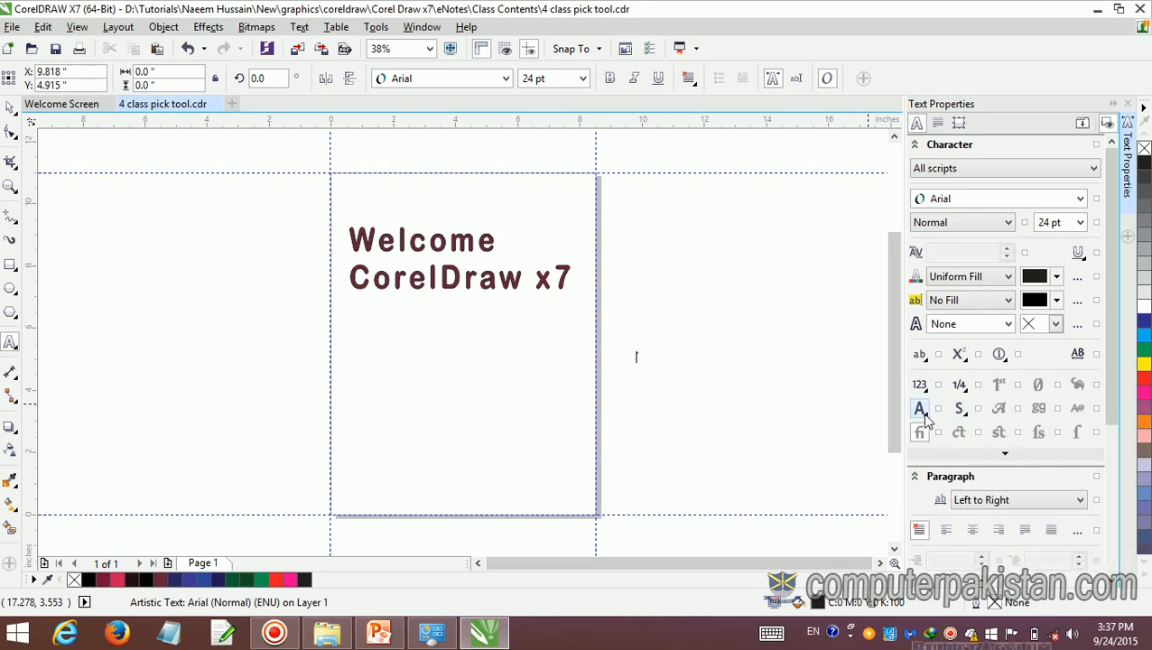
{"action": "left_click", "coordinate": [922, 409]}
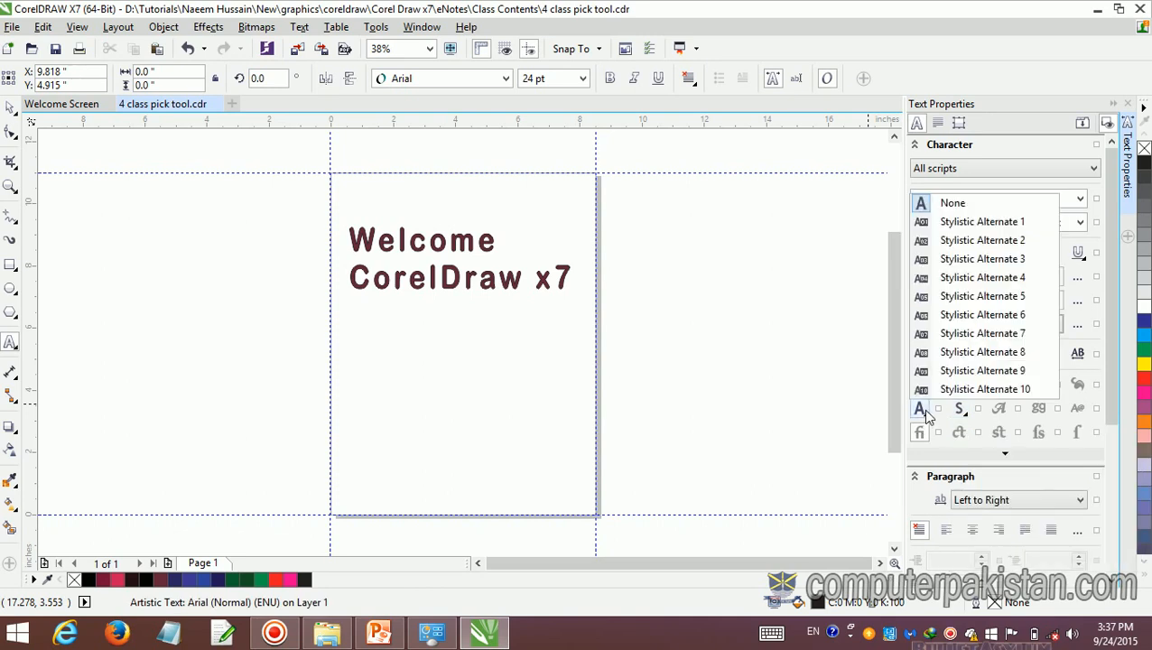
{"action": "left_click", "coordinate": [951, 355]}
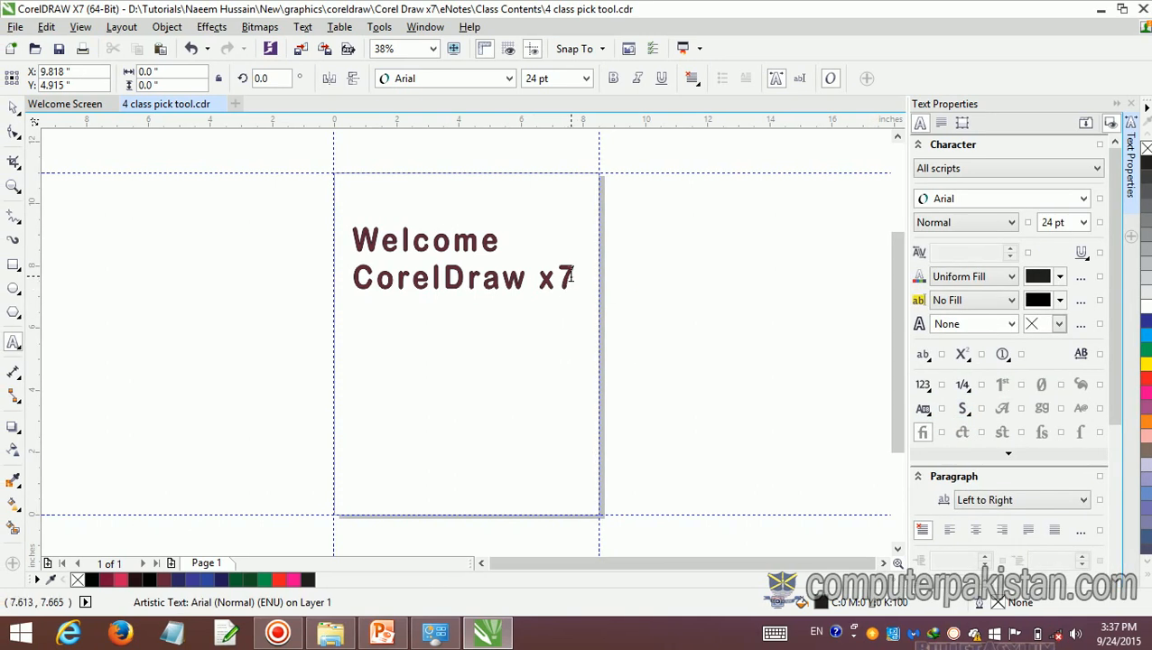
Step: Apply Stylistic Alternate 9 to the whole "Welcome CorelDraw x7" text
{"action": "left_click_drag", "start_coordinate": [570, 277], "coordinate": [351, 238]}
{"action": "left_click", "coordinate": [351, 240]}
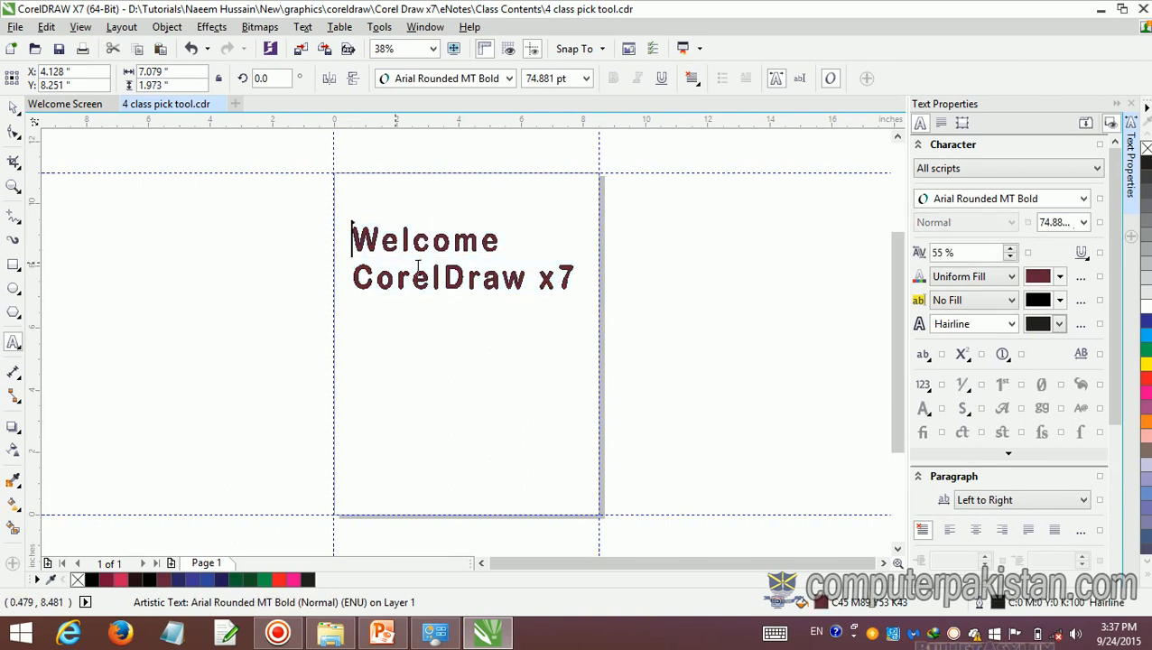
{"action": "left_click", "coordinate": [556, 369]}
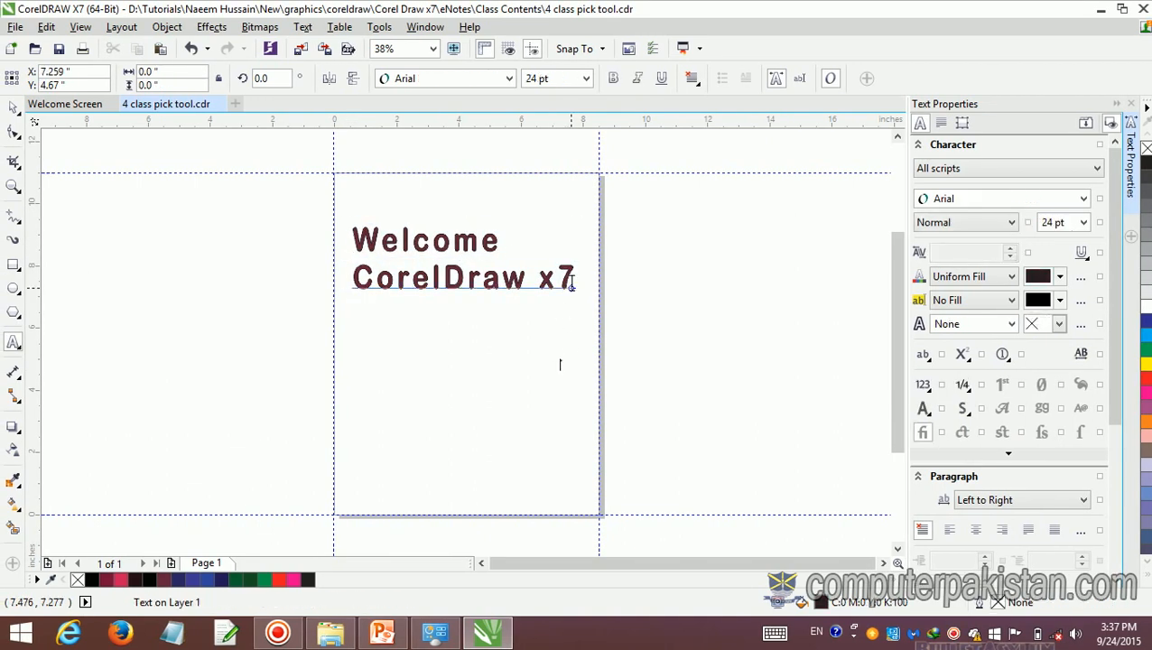
{"action": "left_click_drag", "start_coordinate": [572, 280], "coordinate": [353, 237]}
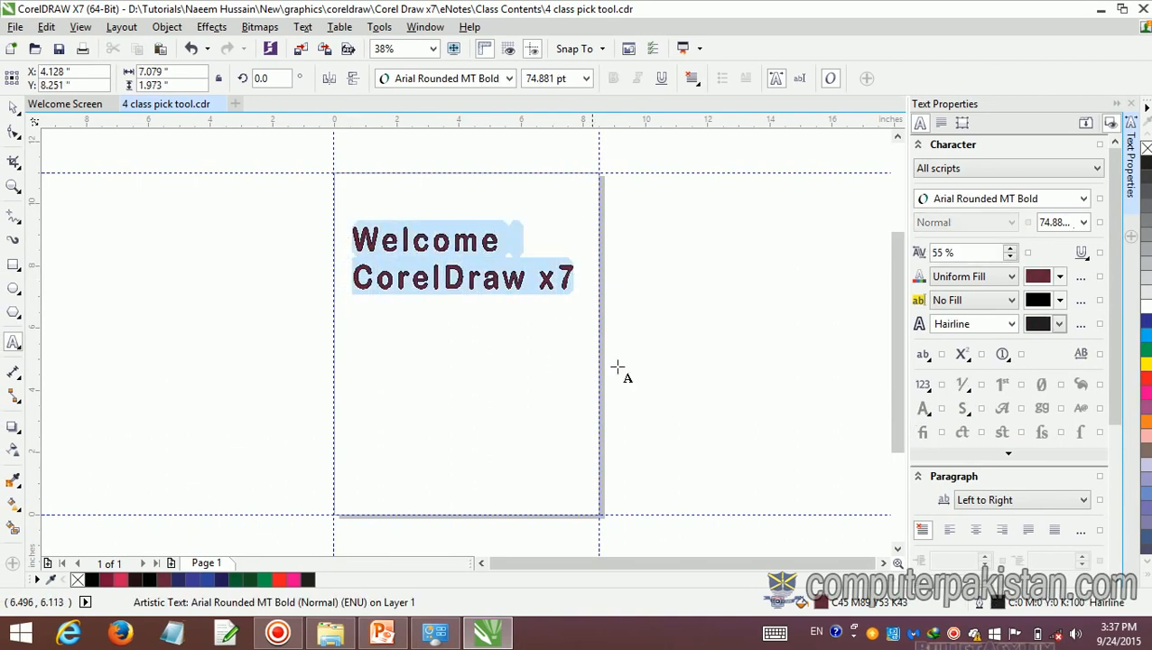
{"action": "left_click", "coordinate": [921, 414]}
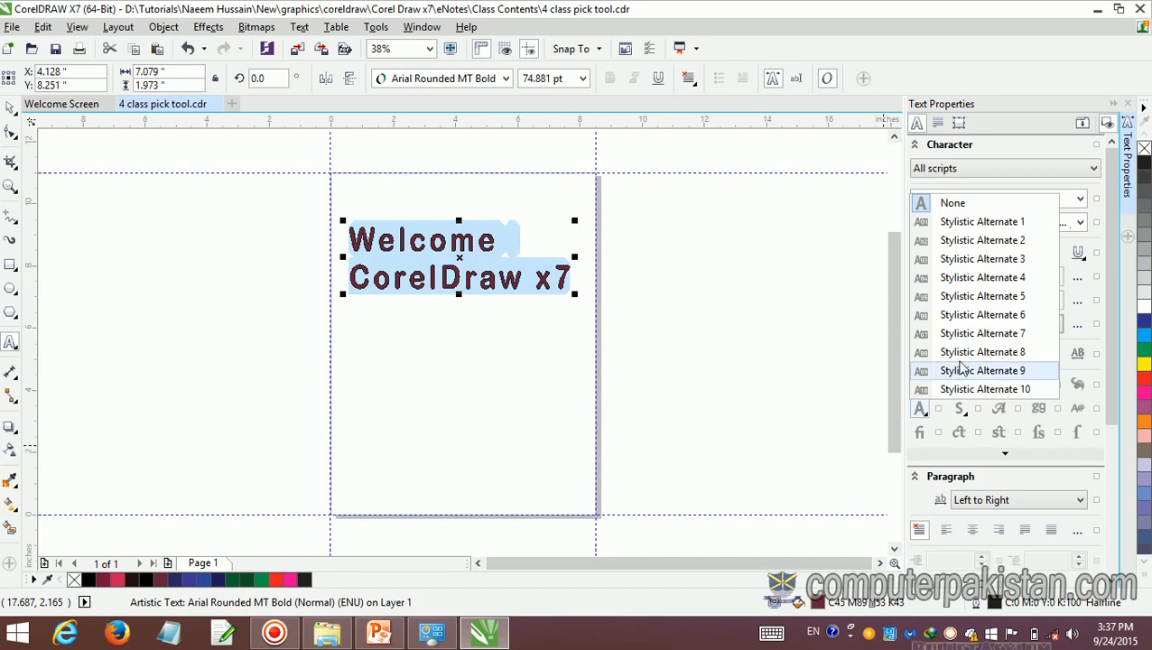
{"action": "left_click", "coordinate": [959, 363]}
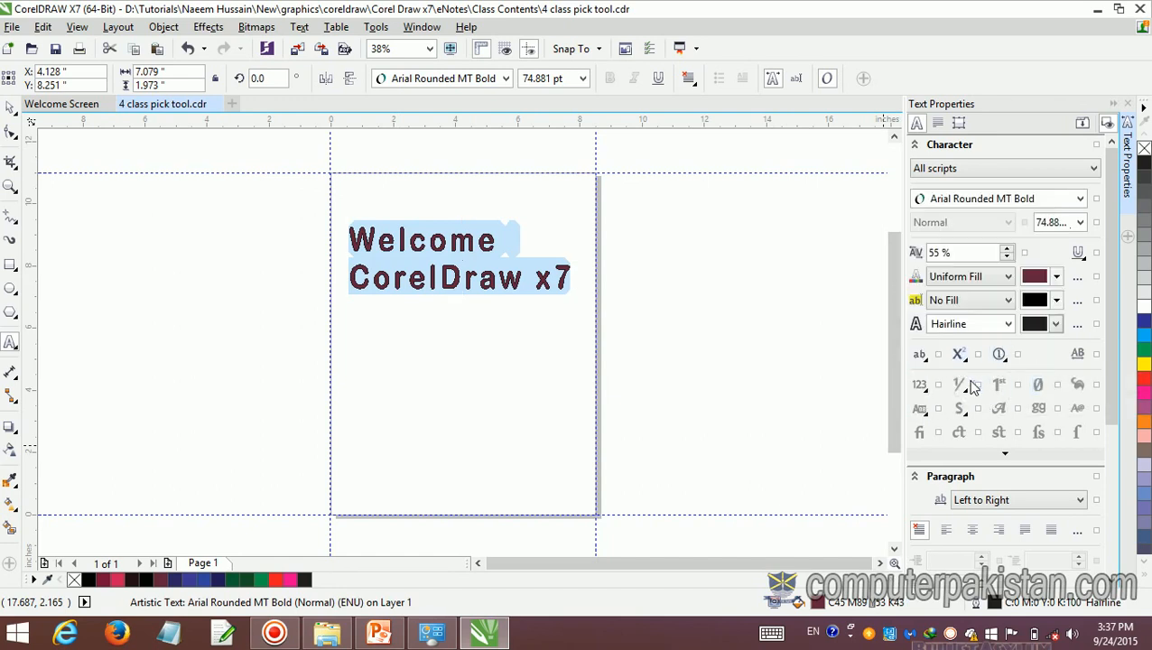
Step: Try All Caps on the whole "Welcome CorelDraw x7" text and set the capitalization back to None
{"action": "left_click", "coordinate": [922, 355]}
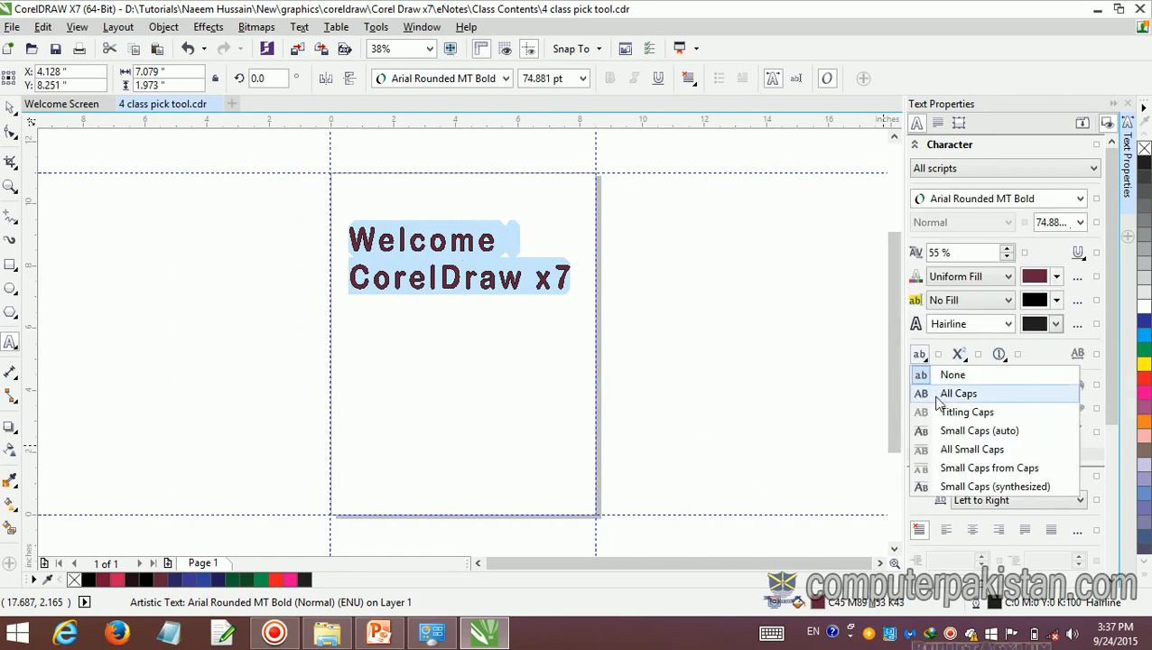
{"action": "left_click", "coordinate": [958, 394]}
{"action": "left_click", "coordinate": [920, 354]}
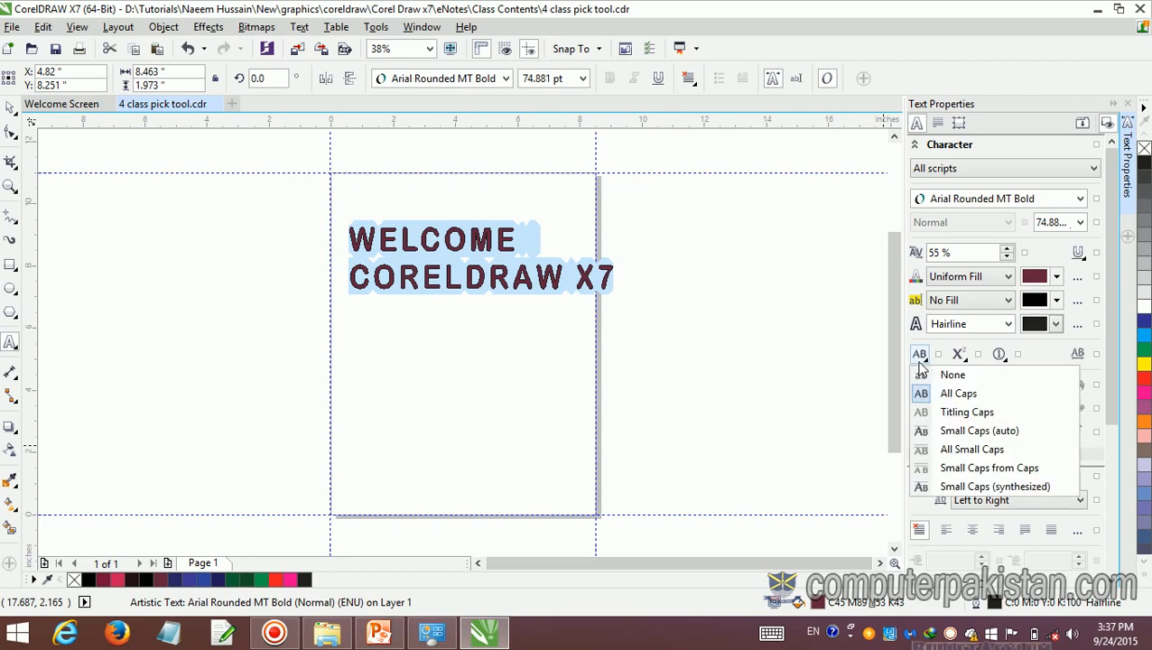
{"action": "left_click", "coordinate": [922, 377]}
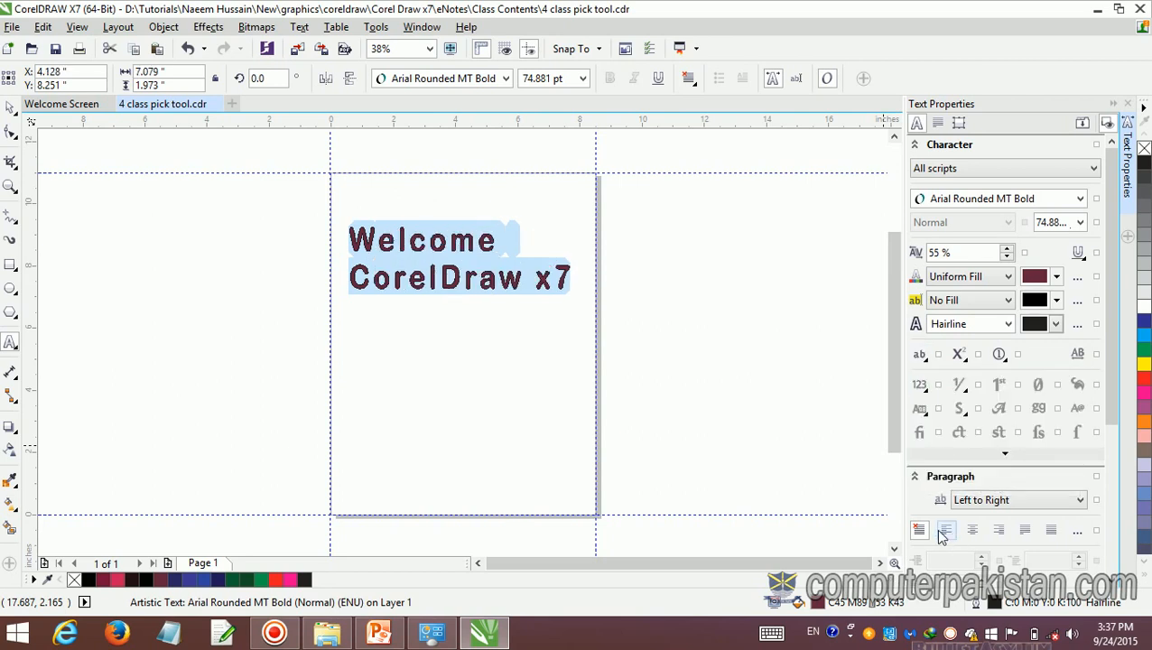
Step: Select the whole "Welcome CorelDraw x7" text again and look at its stylistic set and superscript/subscript options
{"action": "left_click", "coordinate": [837, 443]}
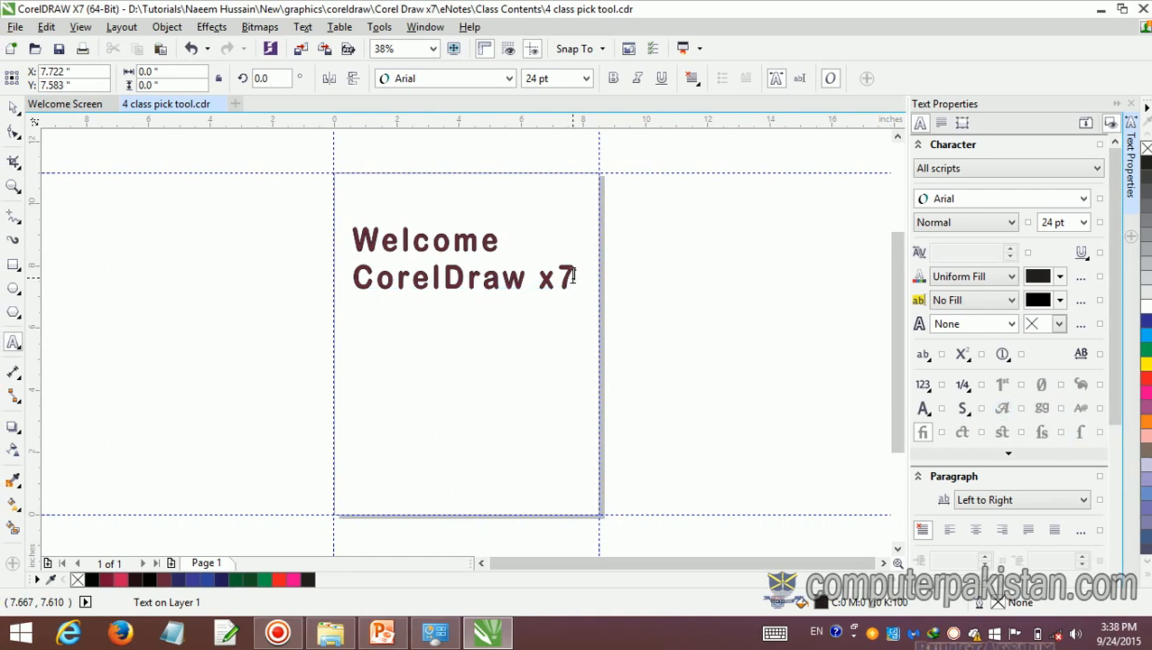
{"action": "left_click_drag", "start_coordinate": [570, 278], "coordinate": [350, 236]}
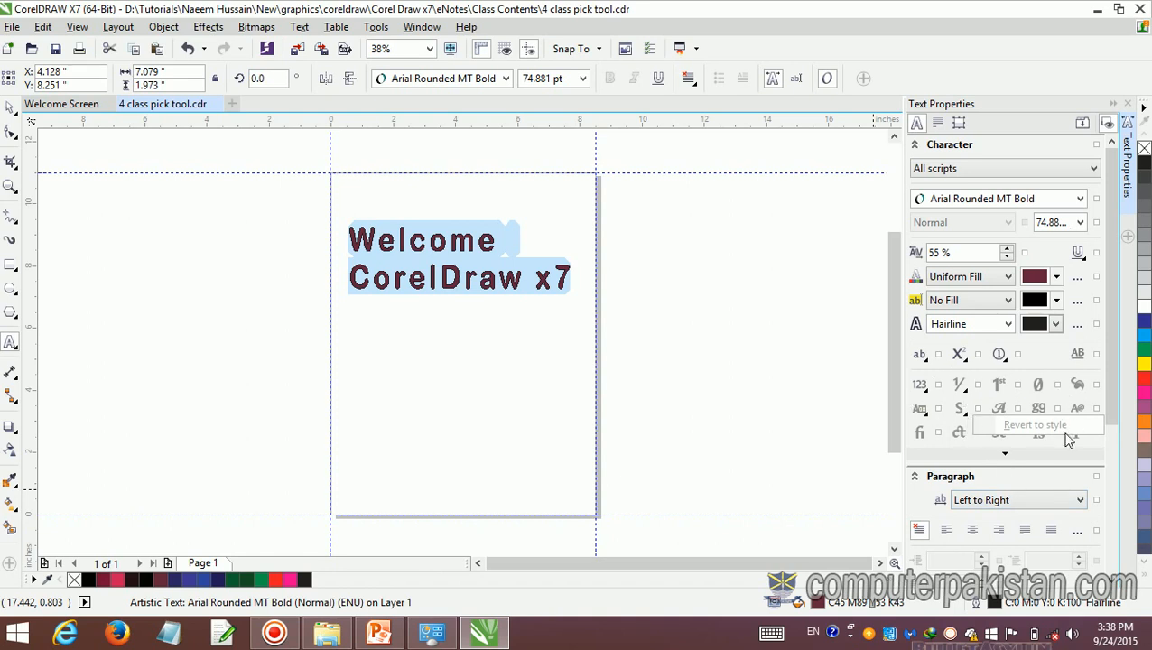
{"action": "left_click", "coordinate": [969, 417]}
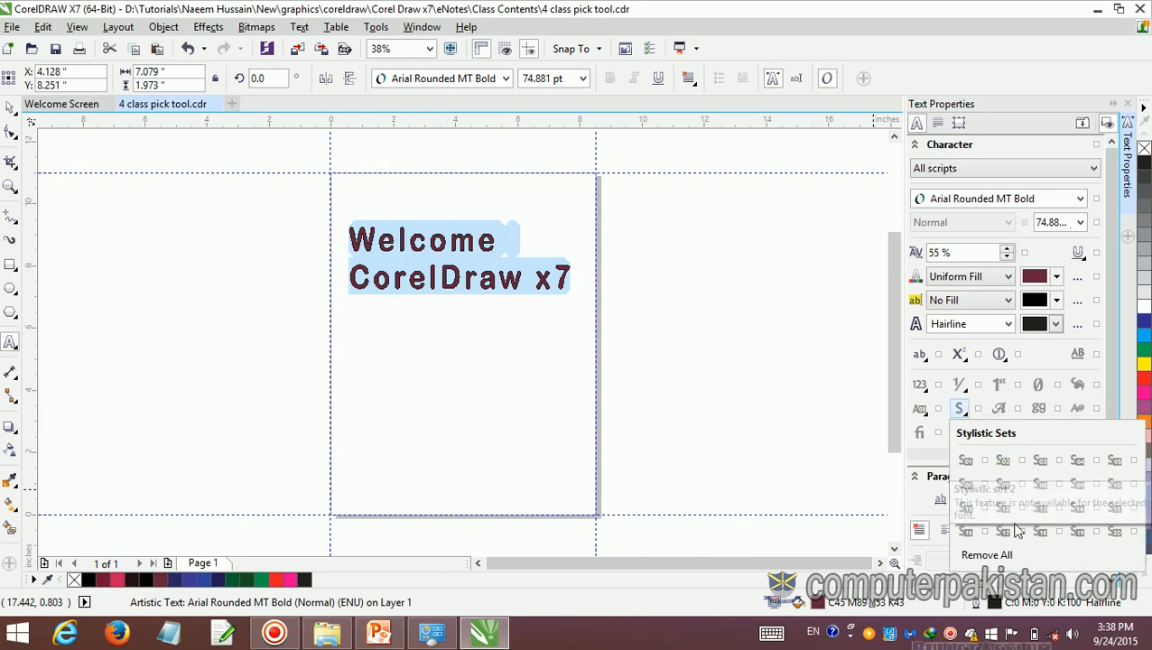
{"action": "left_click", "coordinate": [963, 359]}
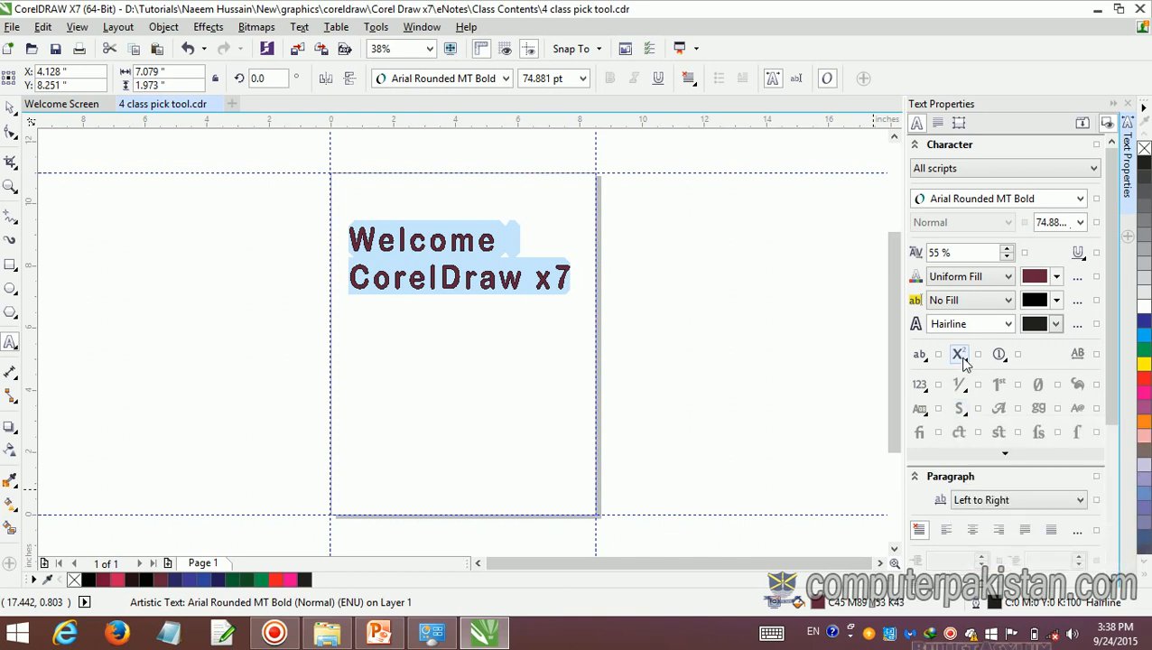
{"action": "left_click", "coordinate": [963, 359]}
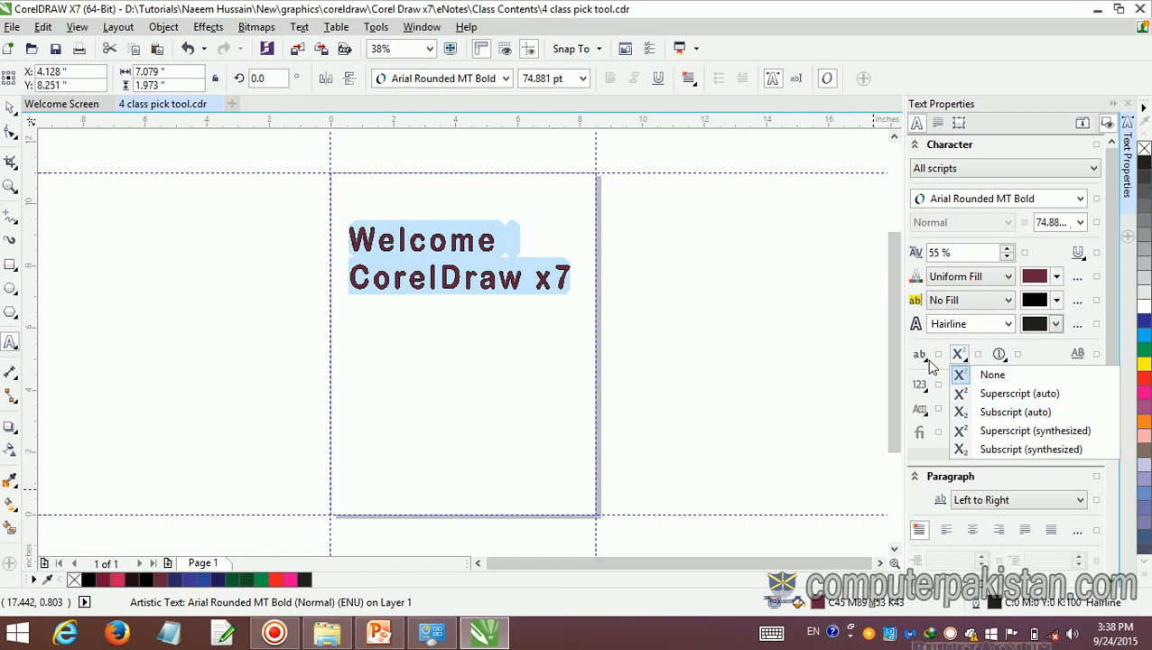
Step: Try All Caps on the selected "Welcome CorelDraw x7" text, then return its capitalization to None
{"action": "left_click", "coordinate": [922, 359]}
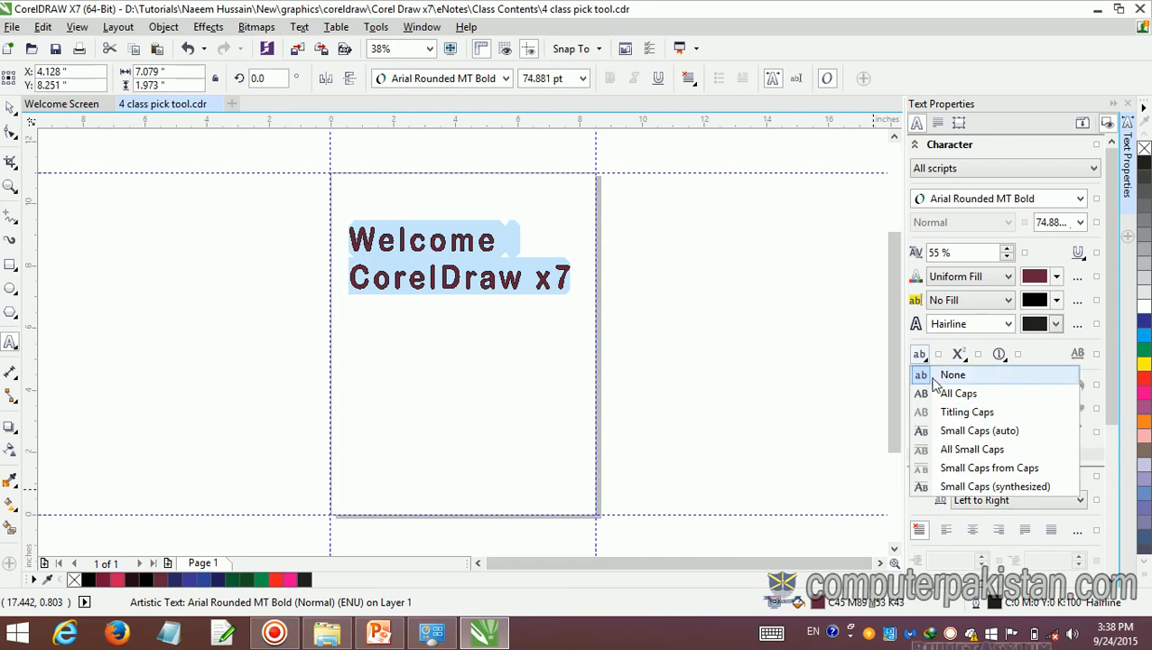
{"action": "left_click", "coordinate": [939, 398]}
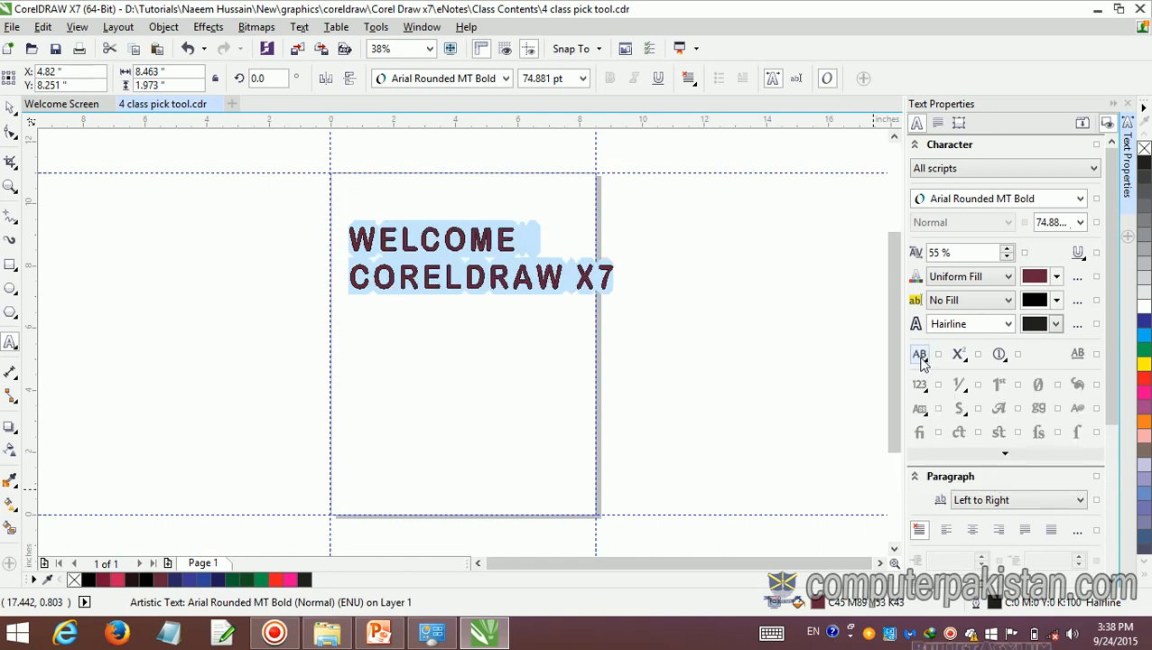
{"action": "left_click", "coordinate": [920, 353]}
{"action": "left_click", "coordinate": [937, 377]}
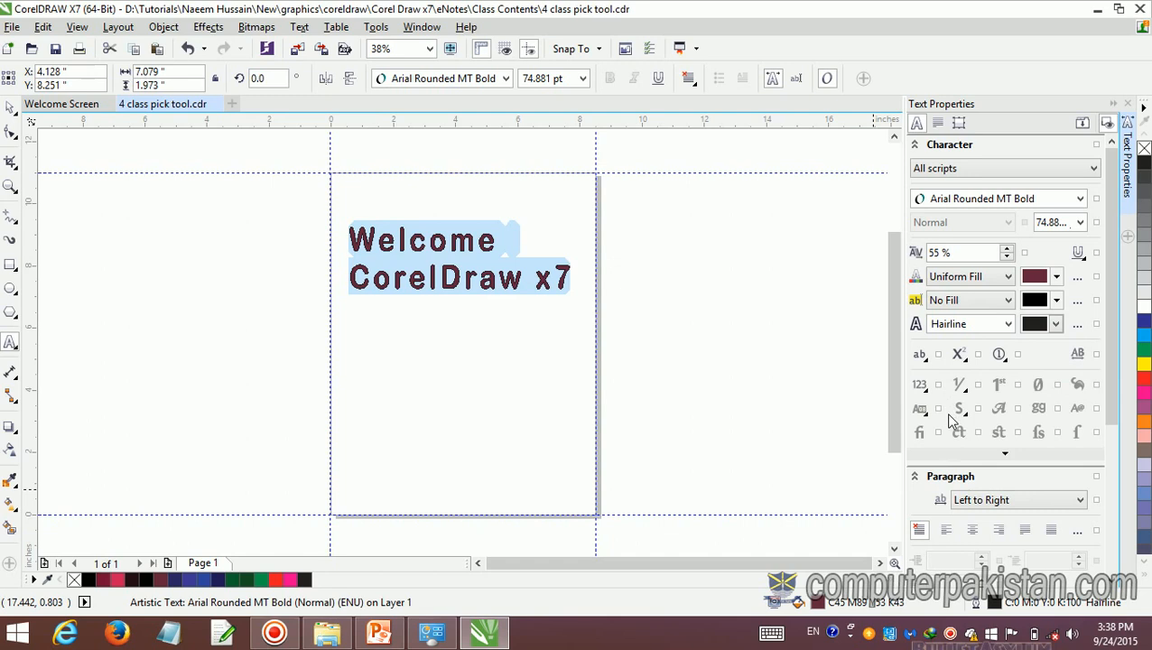
Step: Apply Stylistic Alternate 4 and the Proportional Lining figure style to the selected "Welcome CorelDraw x7" text
{"action": "left_click", "coordinate": [962, 411]}
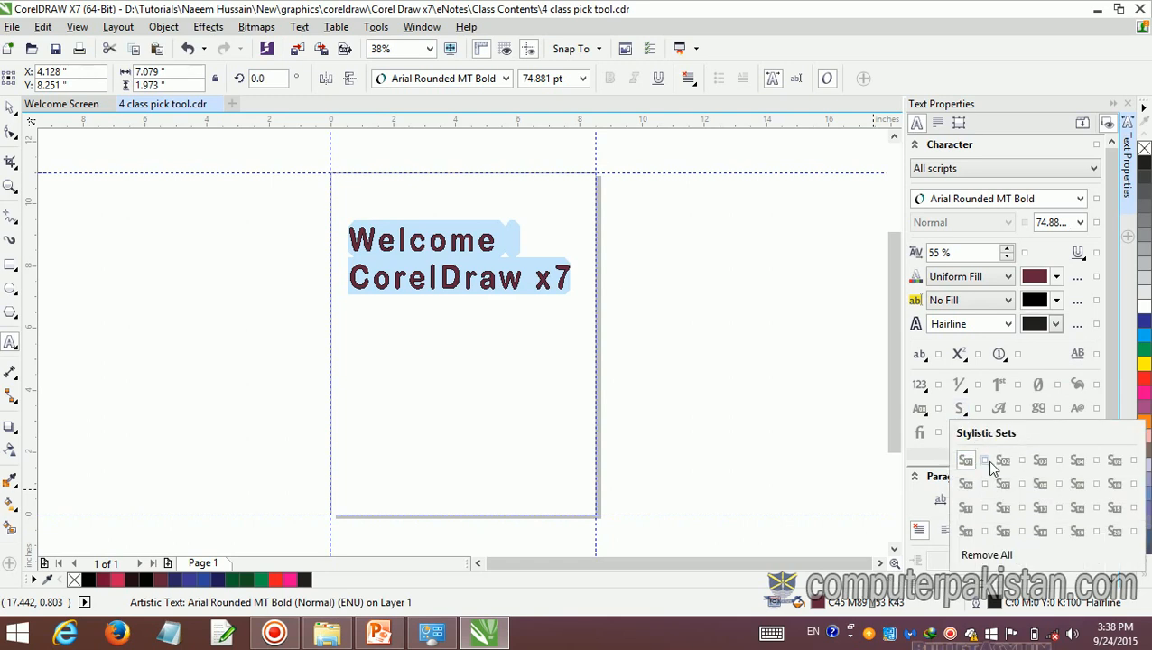
{"action": "left_click", "coordinate": [923, 416]}
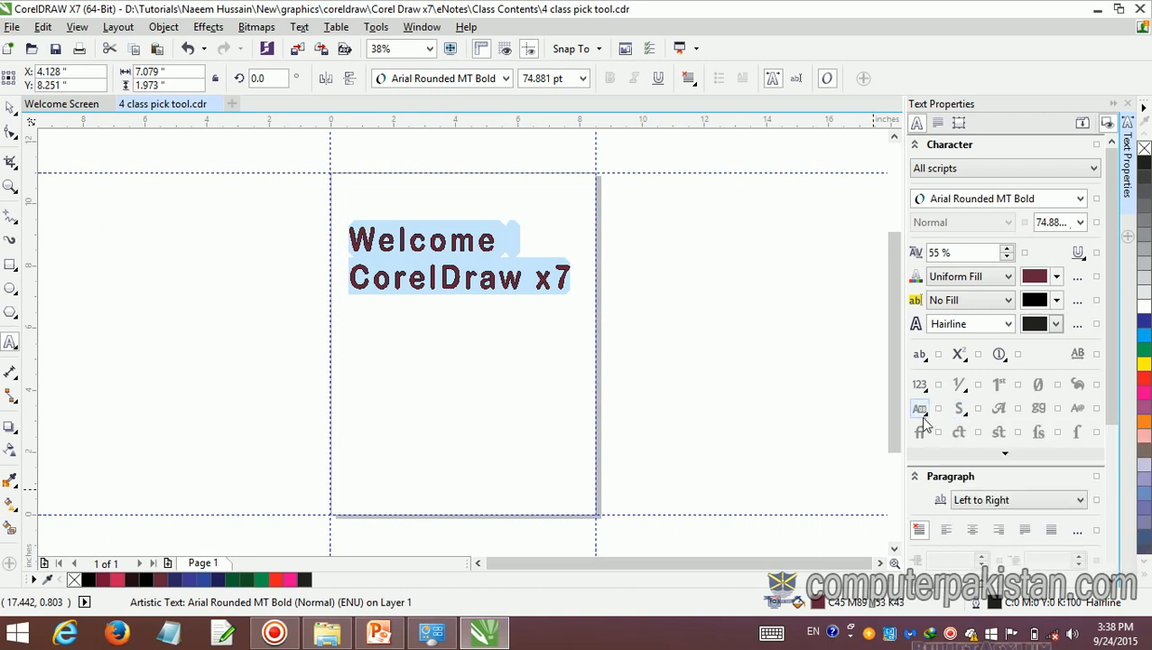
{"action": "left_click", "coordinate": [921, 415]}
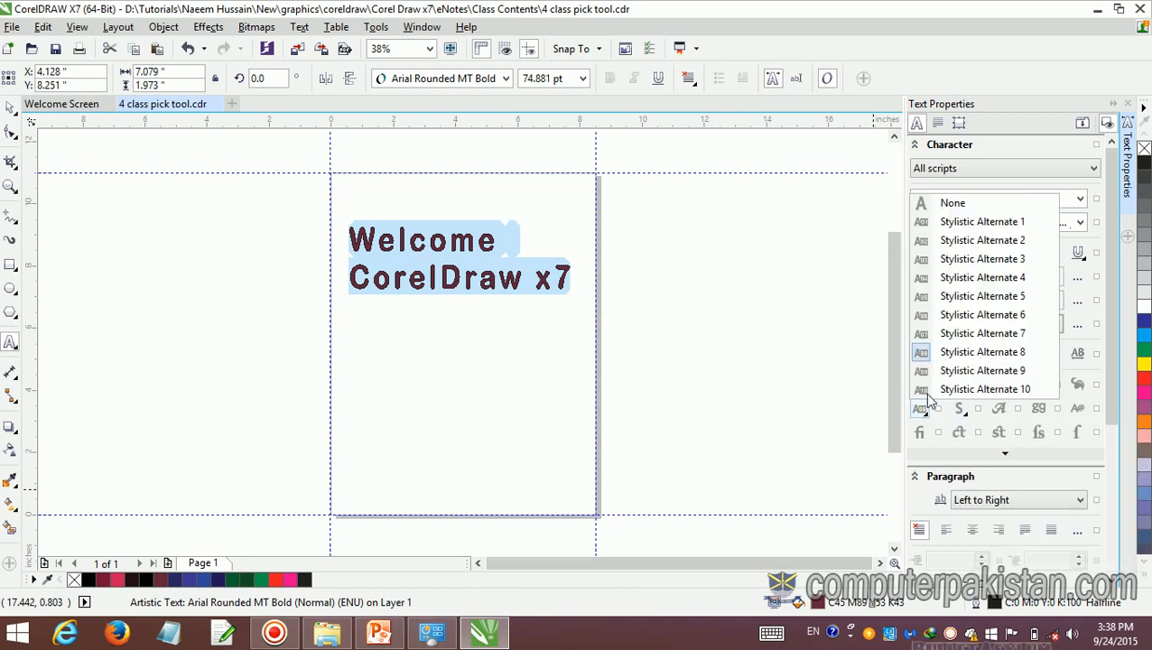
{"action": "left_click", "coordinate": [953, 281]}
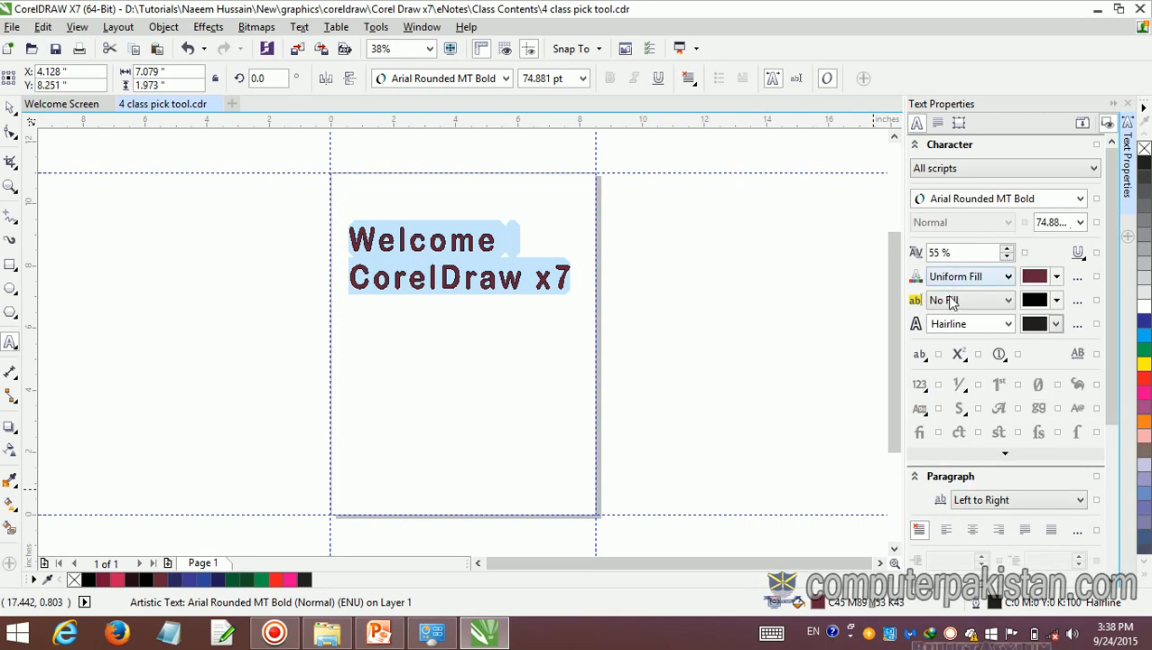
{"action": "left_click", "coordinate": [923, 389]}
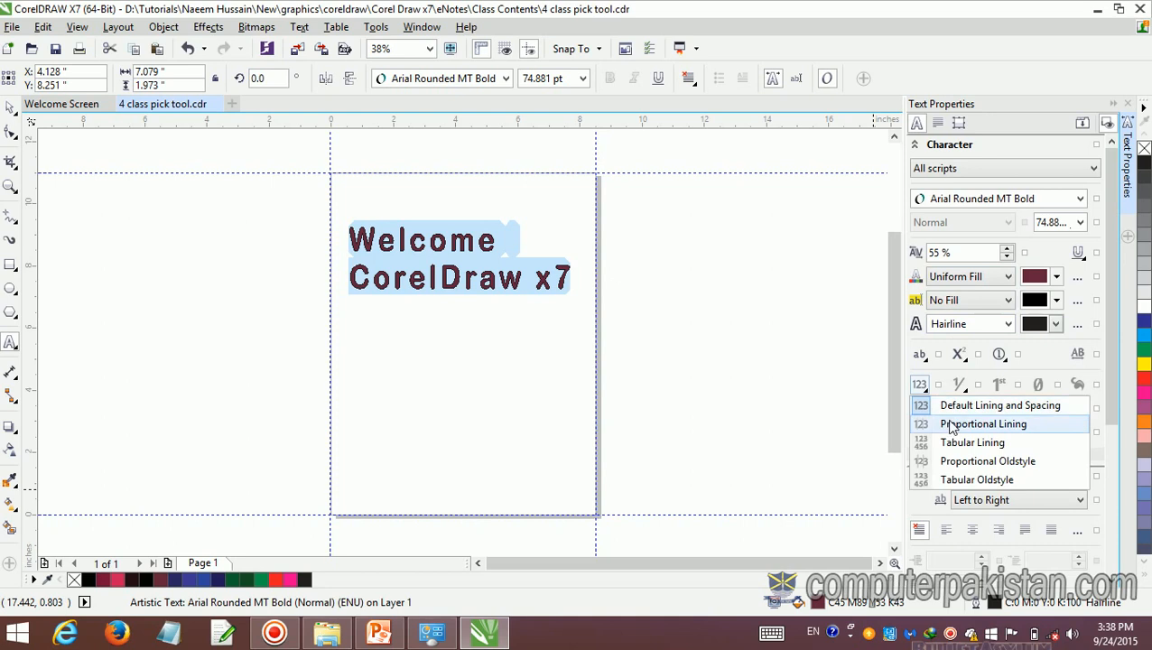
{"action": "left_click", "coordinate": [950, 424]}
Step: Set the stylistic alternates of the selected text to None and clear its fraction style
{"action": "left_click", "coordinate": [919, 408]}
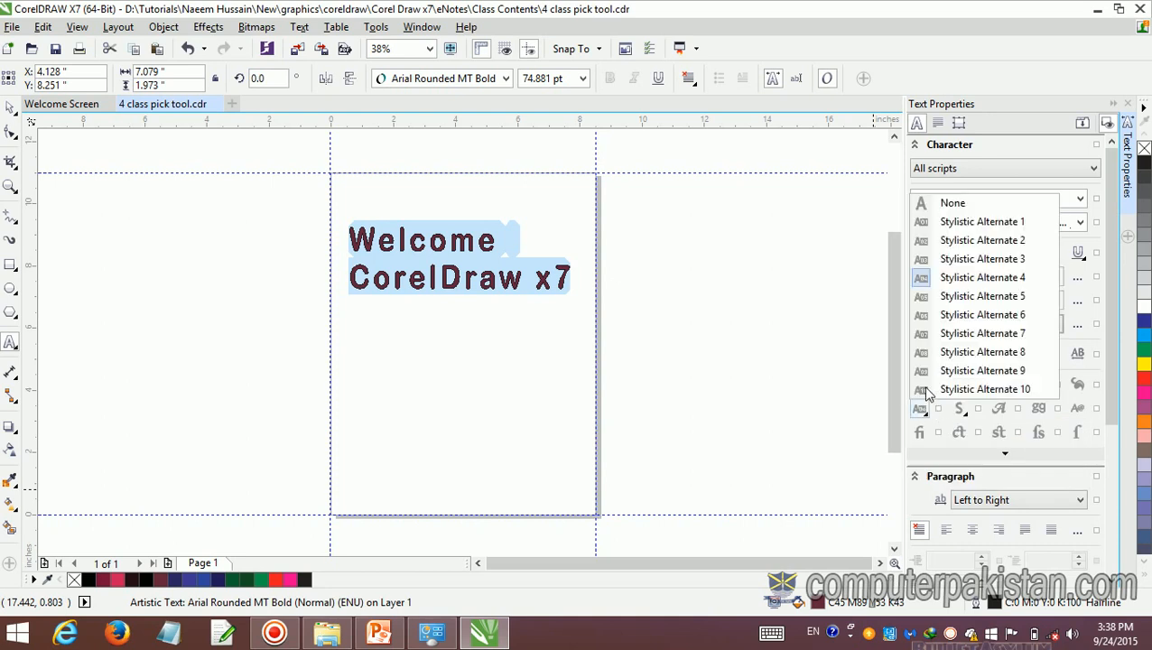
{"action": "left_click", "coordinate": [950, 206]}
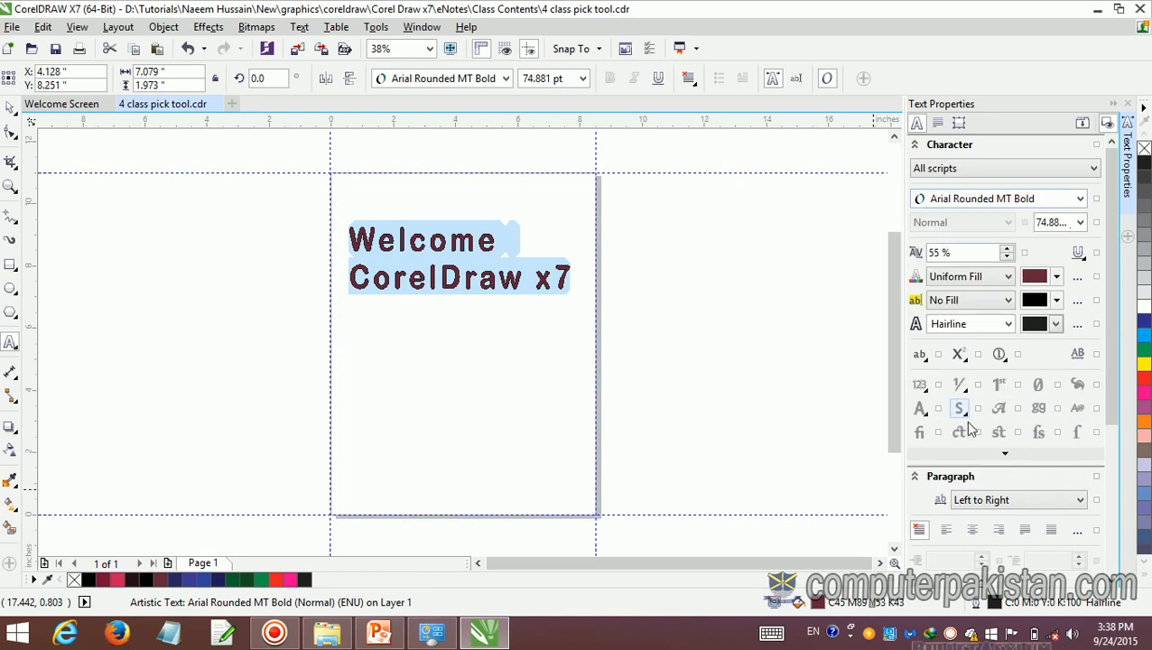
{"action": "left_click", "coordinate": [958, 384]}
{"action": "left_click", "coordinate": [982, 406]}
{"action": "left_click", "coordinate": [960, 410]}
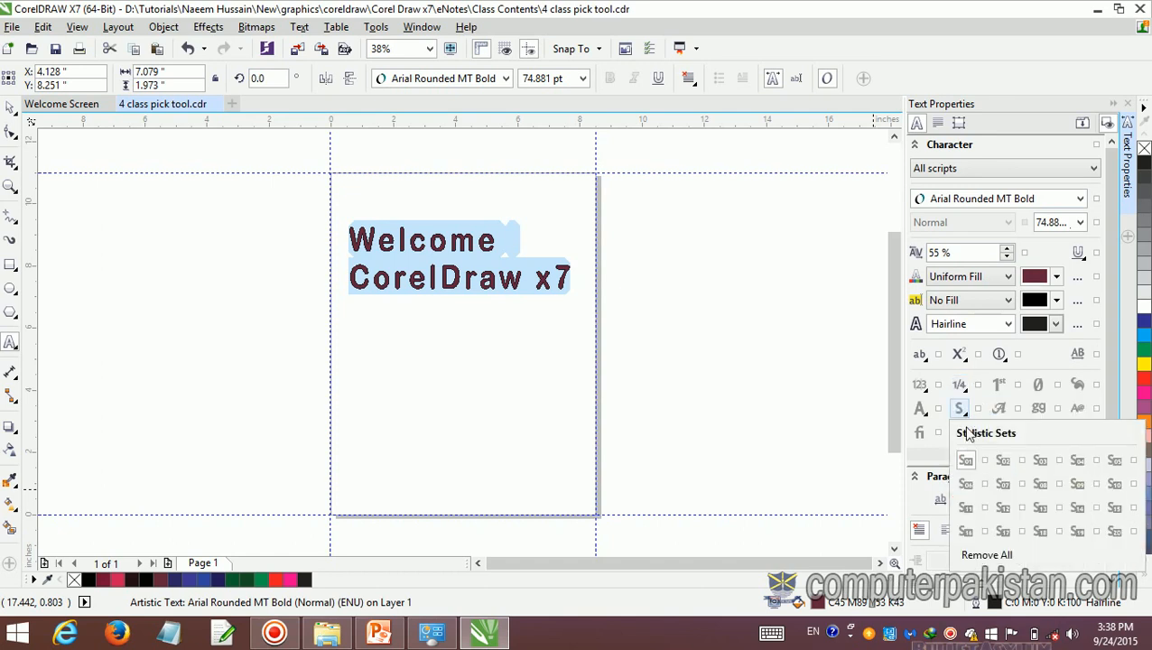
{"action": "left_click", "coordinate": [925, 417]}
{"action": "left_click", "coordinate": [921, 410]}
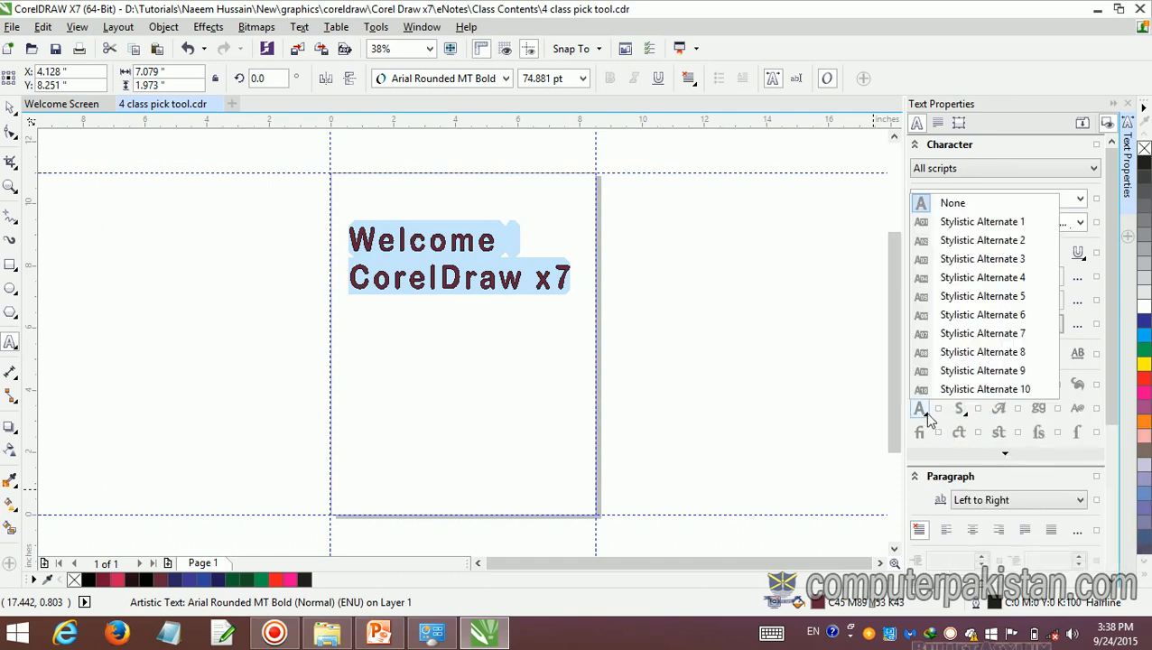
{"action": "left_click", "coordinate": [921, 222]}
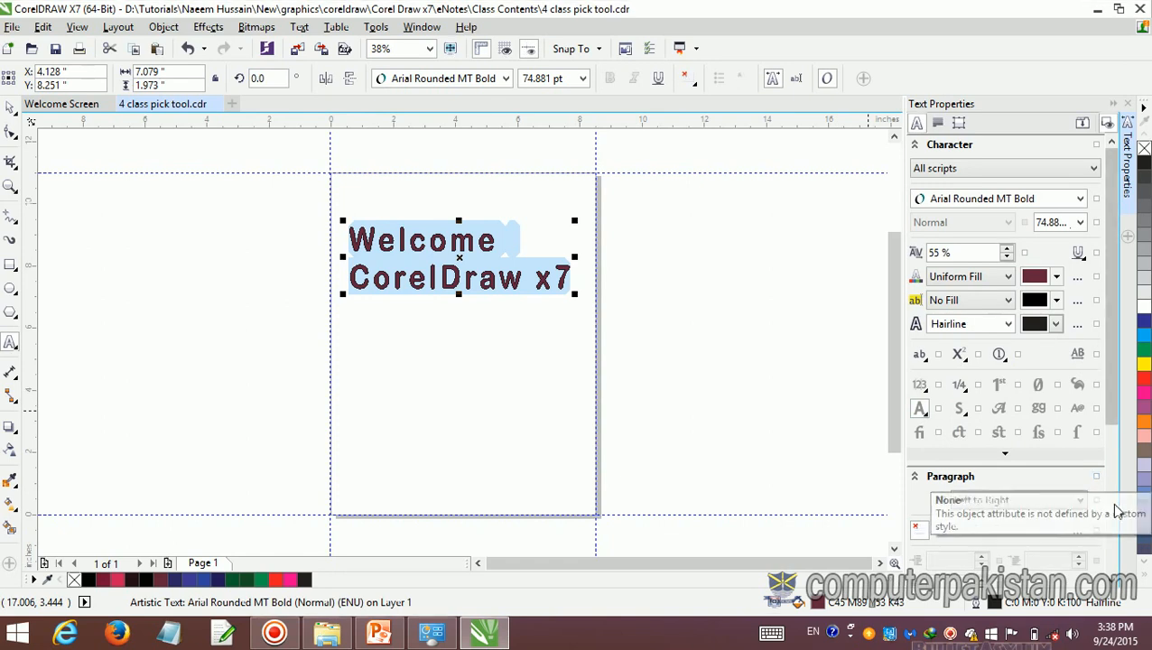
{"action": "left_click", "coordinate": [1096, 477]}
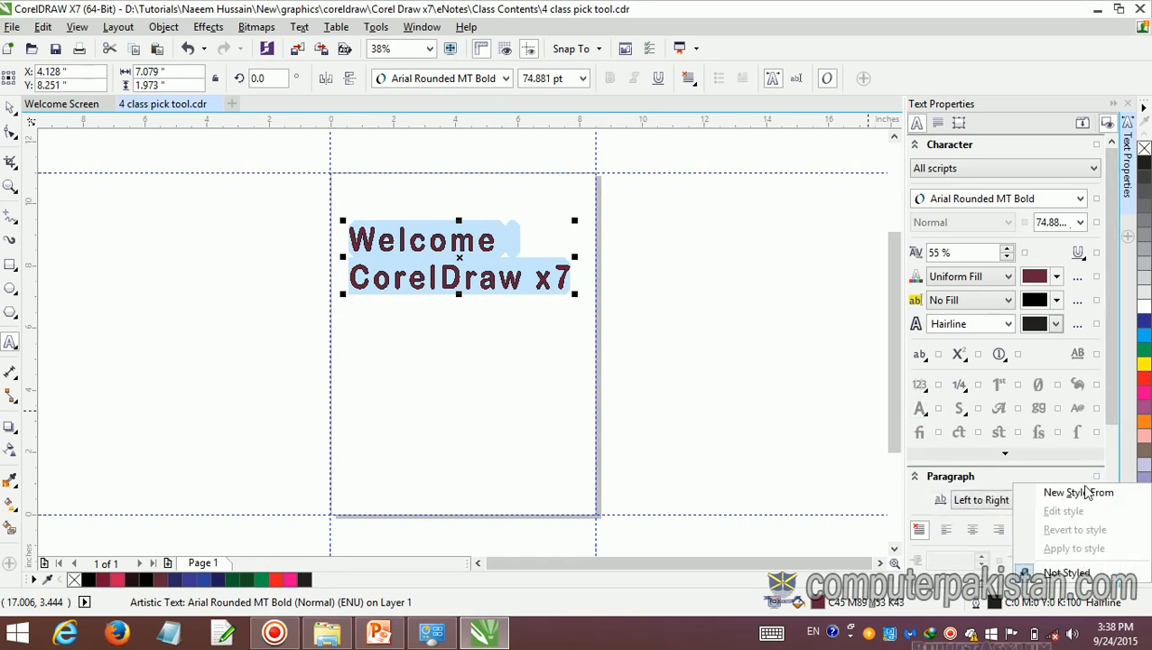
{"action": "left_click", "coordinate": [897, 464]}
{"action": "scroll", "coordinate": [835, 513], "scroll_direction": "up", "scroll_amount": 3}
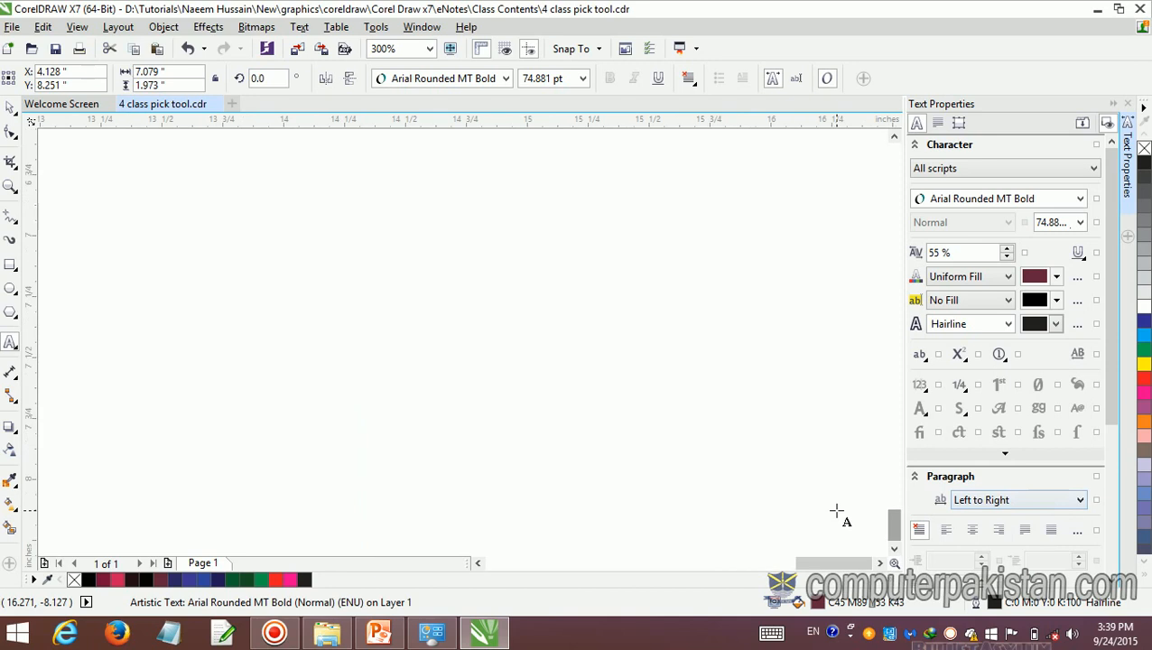
{"action": "scroll", "coordinate": [838, 516], "scroll_direction": "up", "scroll_amount": 2}
{"action": "scroll", "coordinate": [838, 516], "scroll_direction": "down", "scroll_amount": 5}
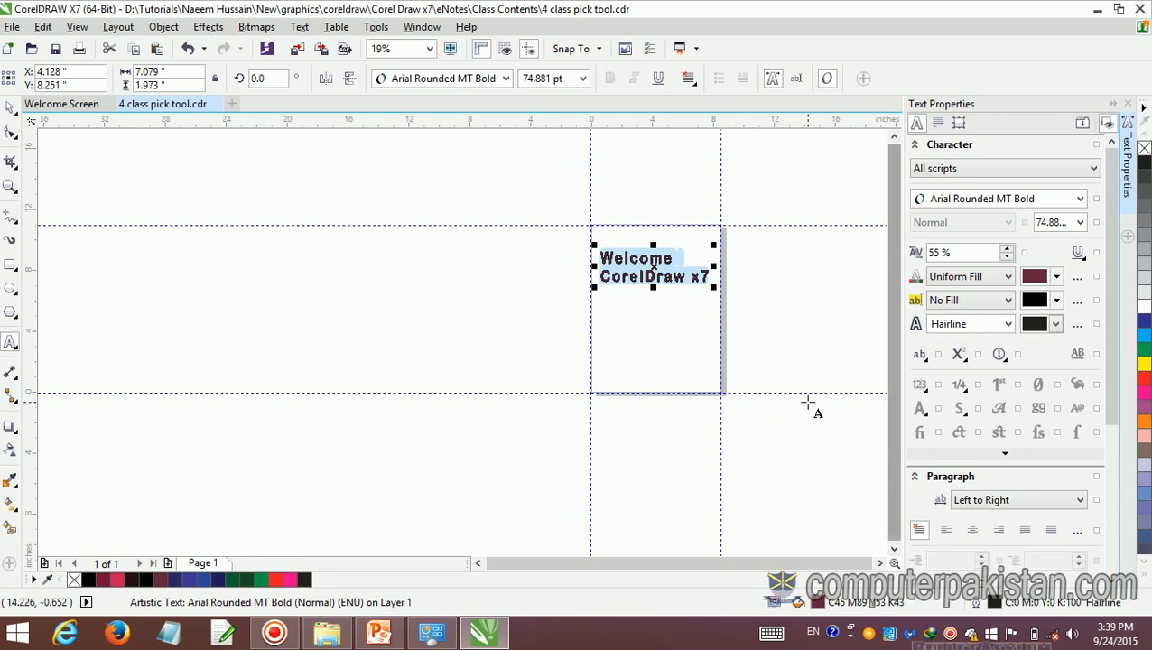
{"action": "scroll", "coordinate": [807, 404], "scroll_direction": "up", "scroll_amount": 2}
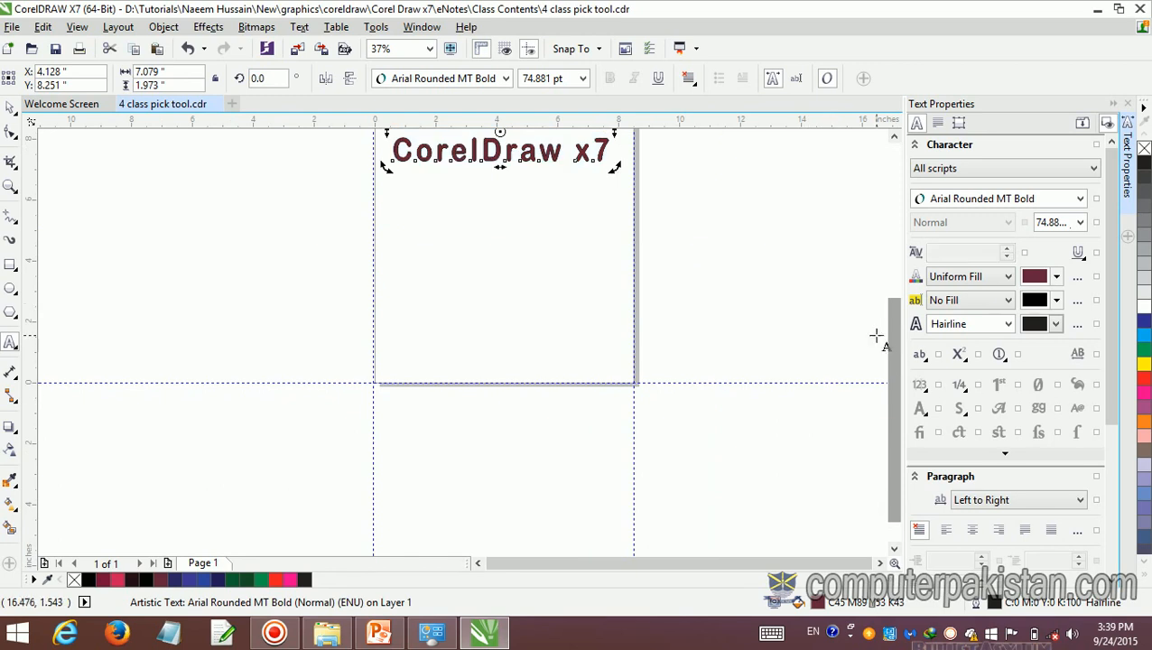
{"action": "left_click_drag", "start_coordinate": [890, 334], "coordinate": [898, 301]}
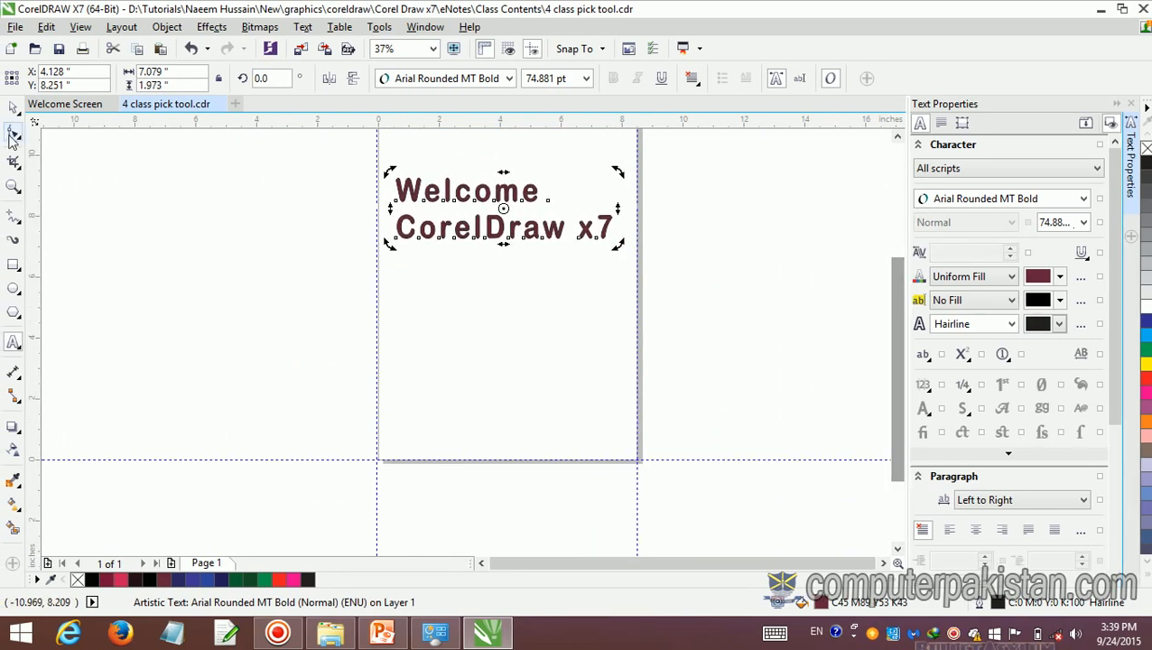
Step: Select the "Welcome CorelDraw x7" text as an object with the Pick tool
{"action": "left_click", "coordinate": [13, 108]}
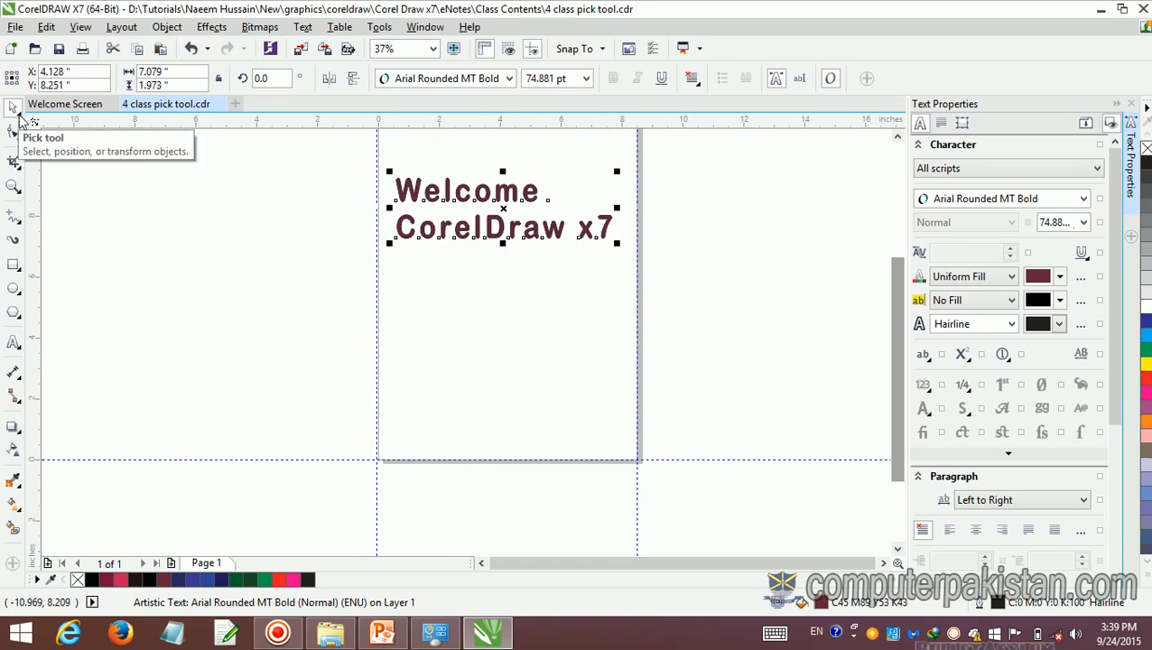
{"action": "left_click", "coordinate": [12, 113]}
{"action": "left_click", "coordinate": [76, 113]}
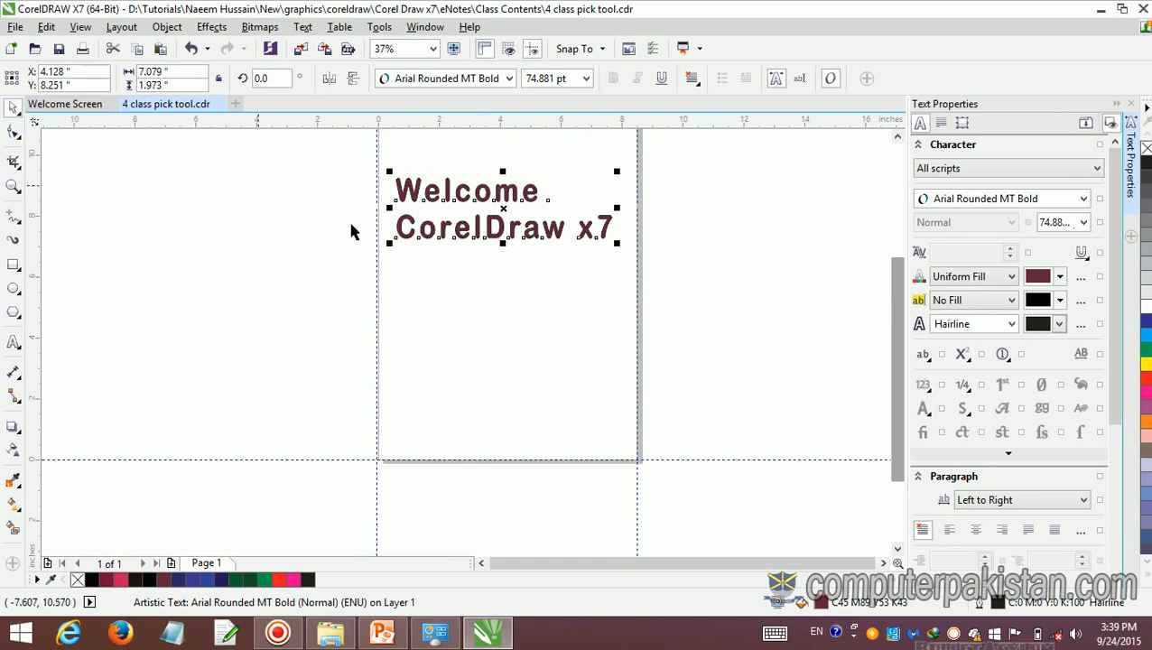
{"action": "left_click", "coordinate": [498, 269]}
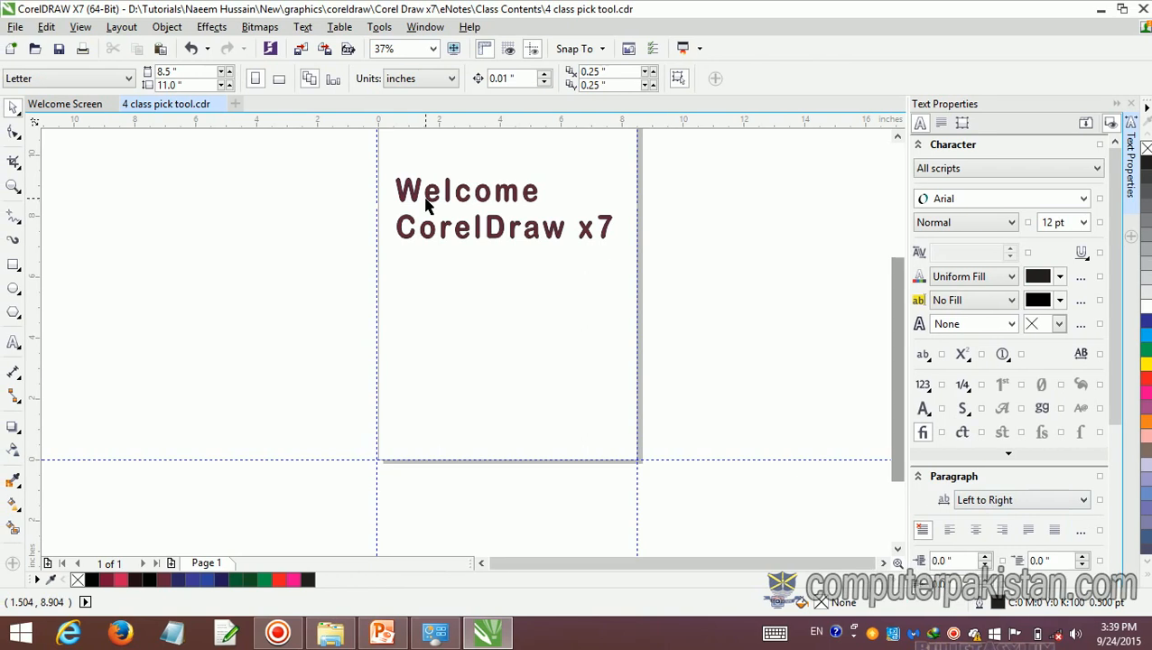
{"action": "left_click", "coordinate": [424, 198]}
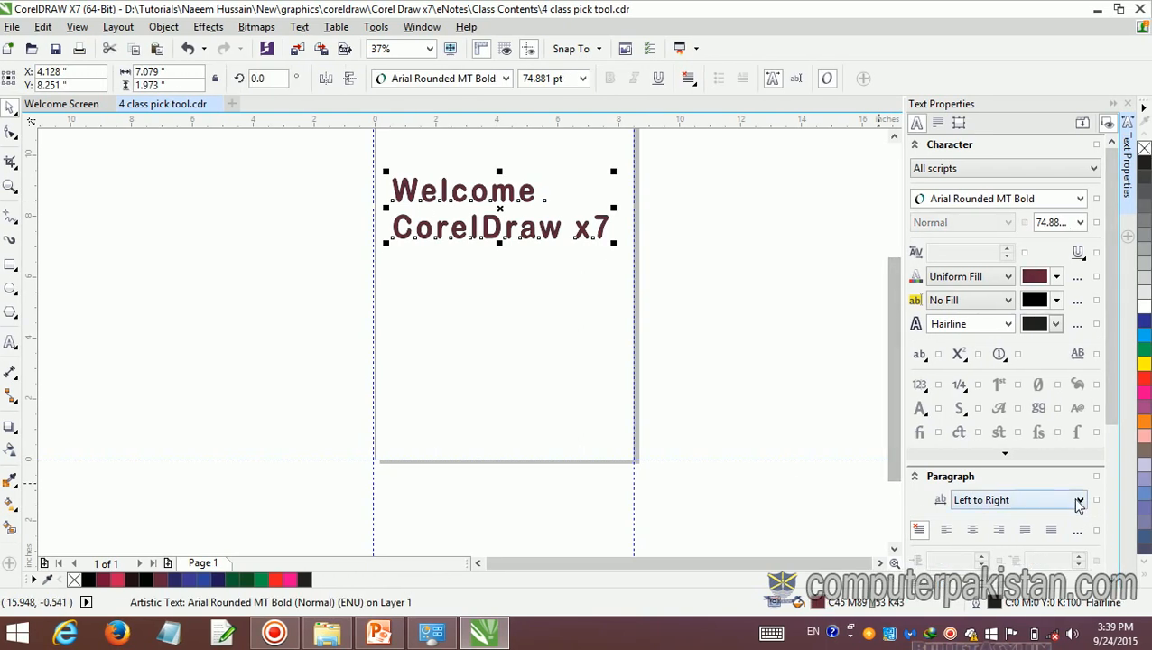
Step: Try the Right to Left text direction on the selected text object and set it back to Left to Right
{"action": "left_click", "coordinate": [1080, 501]}
{"action": "left_click", "coordinate": [1056, 529]}
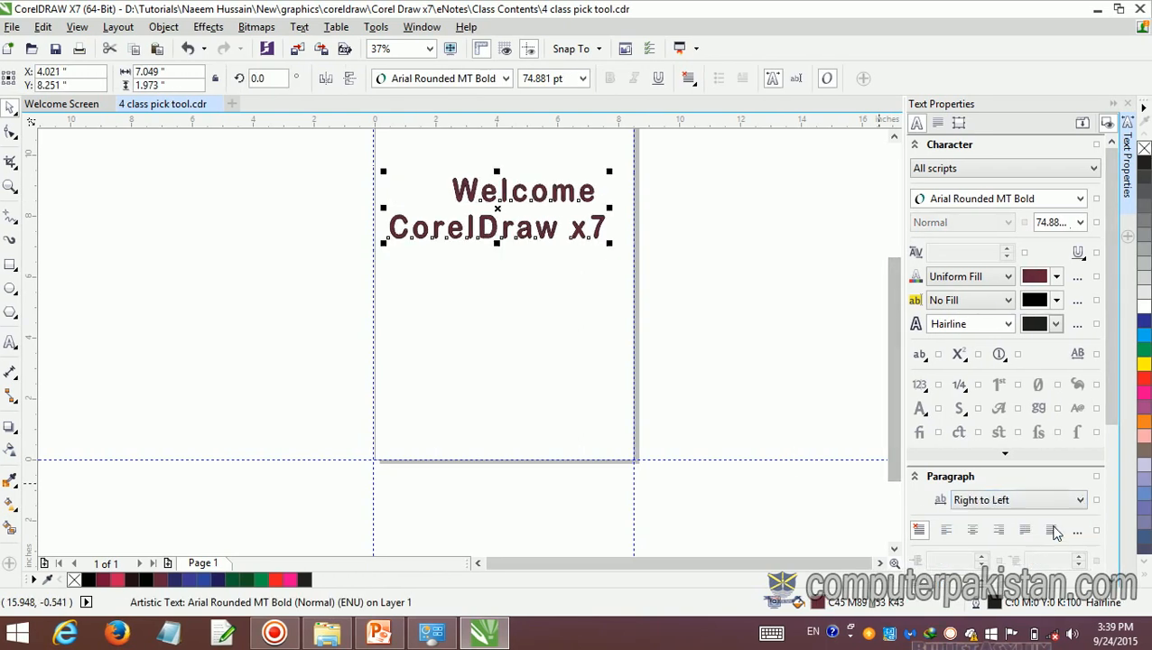
{"action": "left_click", "coordinate": [1079, 502]}
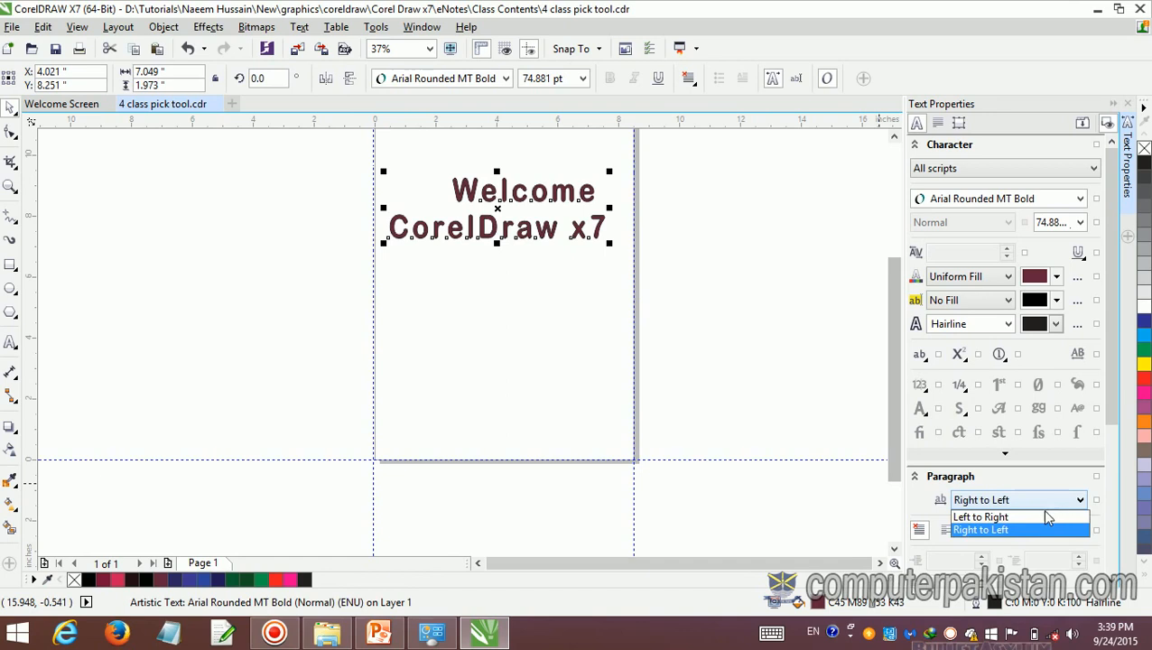
{"action": "left_click", "coordinate": [1047, 517]}
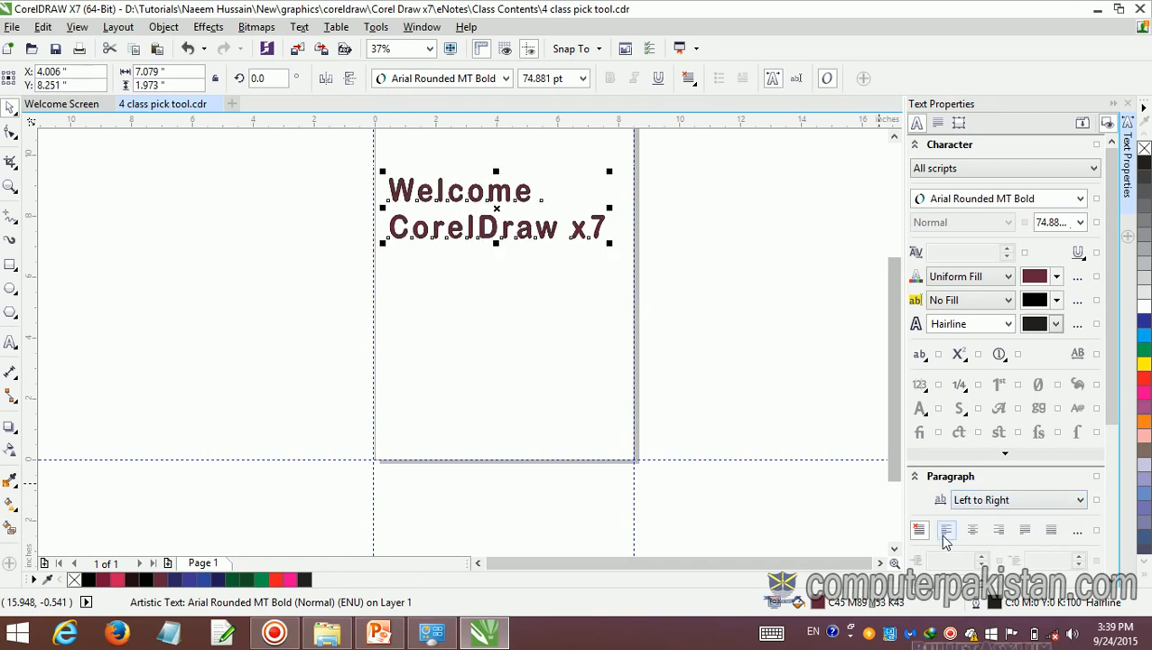
Step: Try left, center, right, full justify and force justify alignment on the text object, then set it back to no alignment
{"action": "left_click", "coordinate": [946, 532]}
{"action": "left_click", "coordinate": [971, 533]}
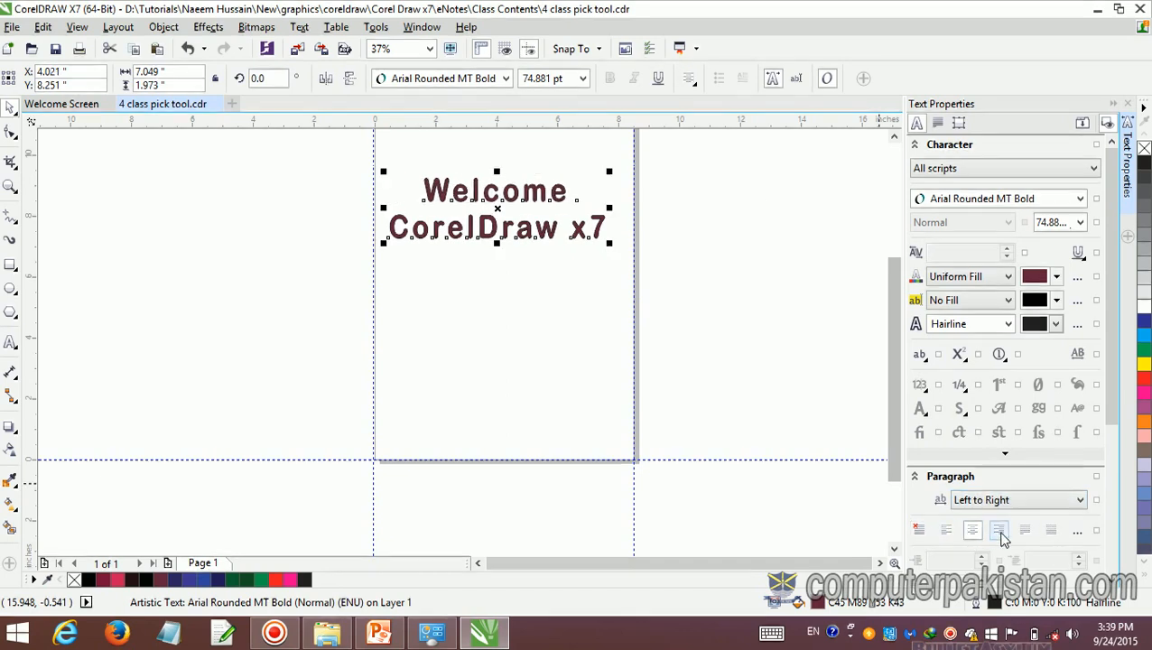
{"action": "left_click", "coordinate": [998, 533]}
{"action": "left_click", "coordinate": [1026, 533]}
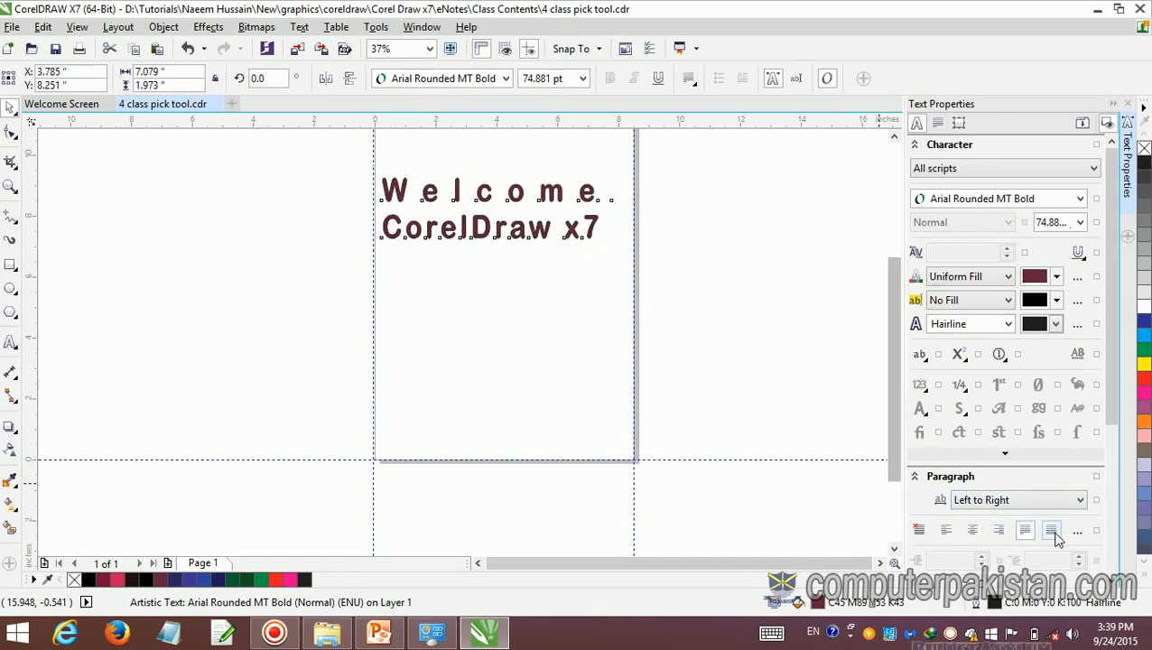
{"action": "left_click", "coordinate": [1051, 533]}
{"action": "left_click", "coordinate": [920, 530]}
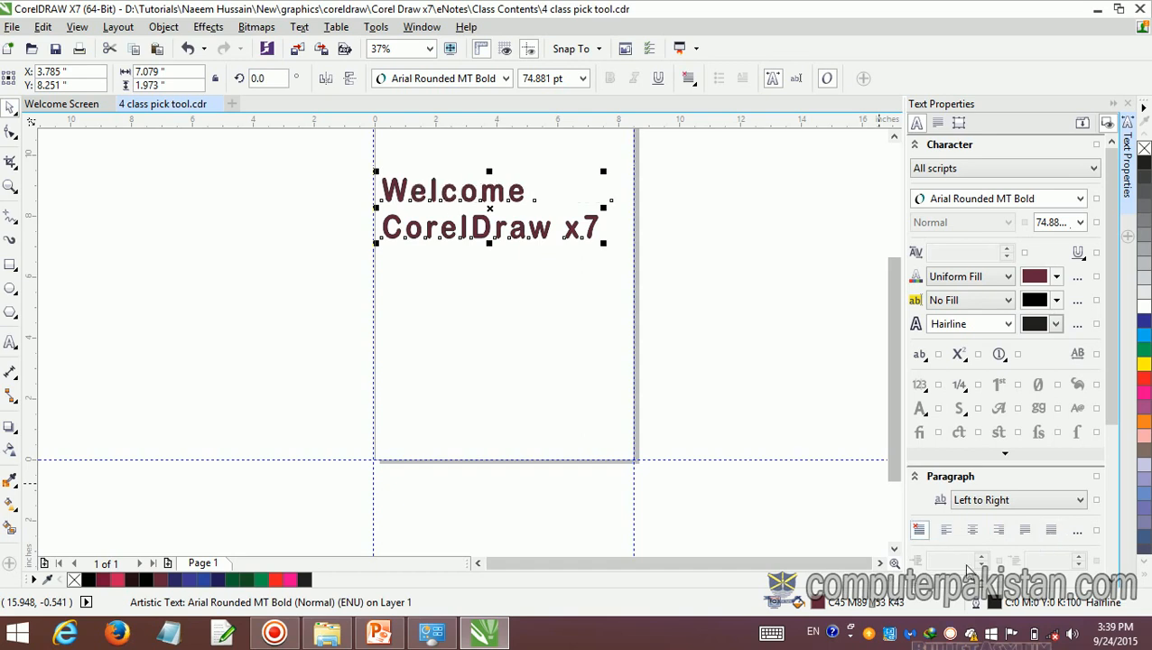
Step: Raise the line spacing of the selected "Welcome CorelDraw x7" text to 136% of character height
{"action": "scroll", "coordinate": [971, 571], "scroll_direction": "down", "scroll_amount": 5}
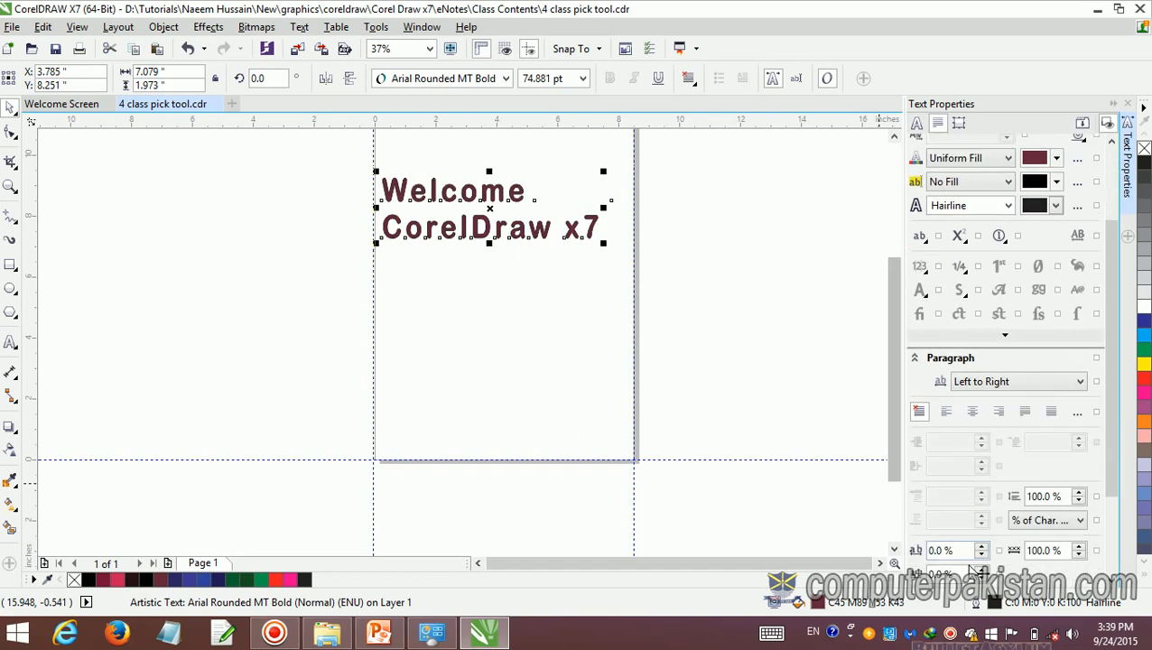
{"action": "scroll", "coordinate": [967, 569], "scroll_direction": "down", "scroll_amount": 2}
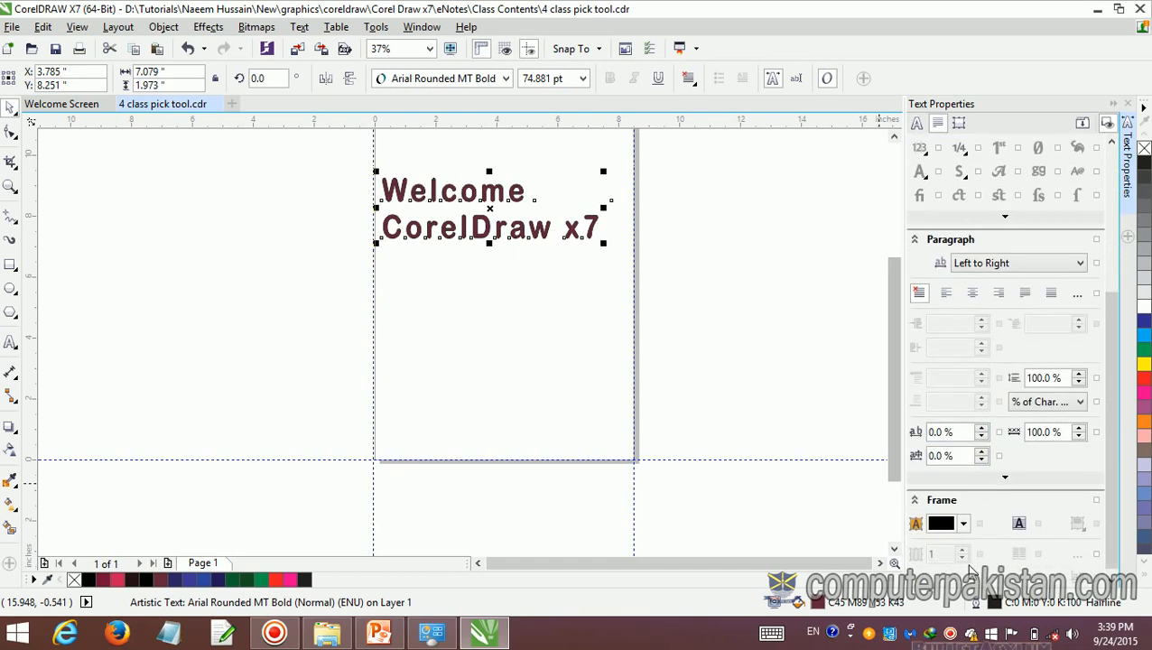
{"action": "left_click", "coordinate": [1080, 368]}
{"action": "left_click", "coordinate": [1080, 368]}
{"action": "left_click", "coordinate": [1080, 368]}
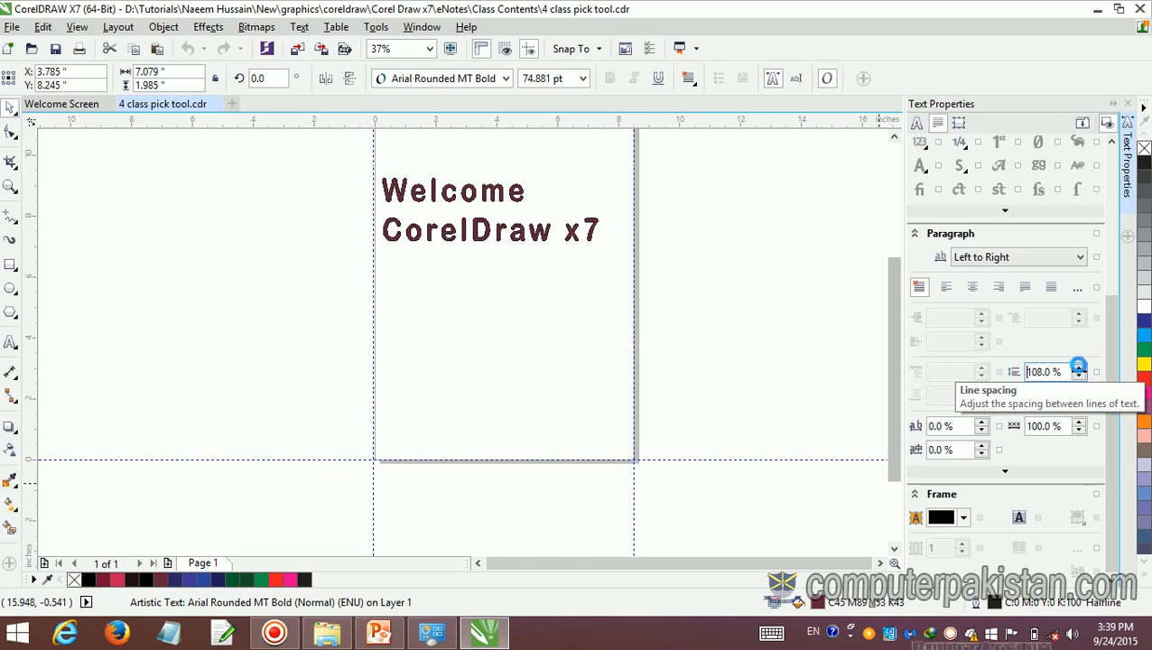
{"action": "left_click", "coordinate": [1079, 368]}
{"action": "left_click", "coordinate": [1080, 368]}
{"action": "left_click", "coordinate": [1079, 369]}
{"action": "left_click", "coordinate": [1079, 369]}
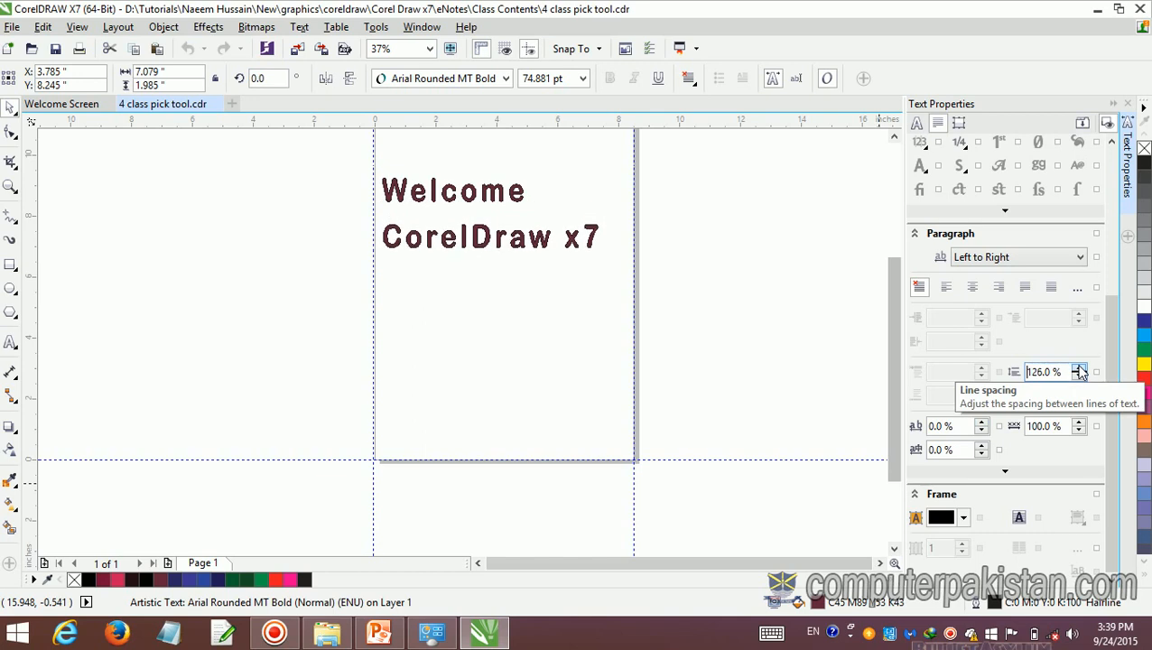
{"action": "left_click", "coordinate": [1079, 368]}
{"action": "left_click", "coordinate": [1079, 368]}
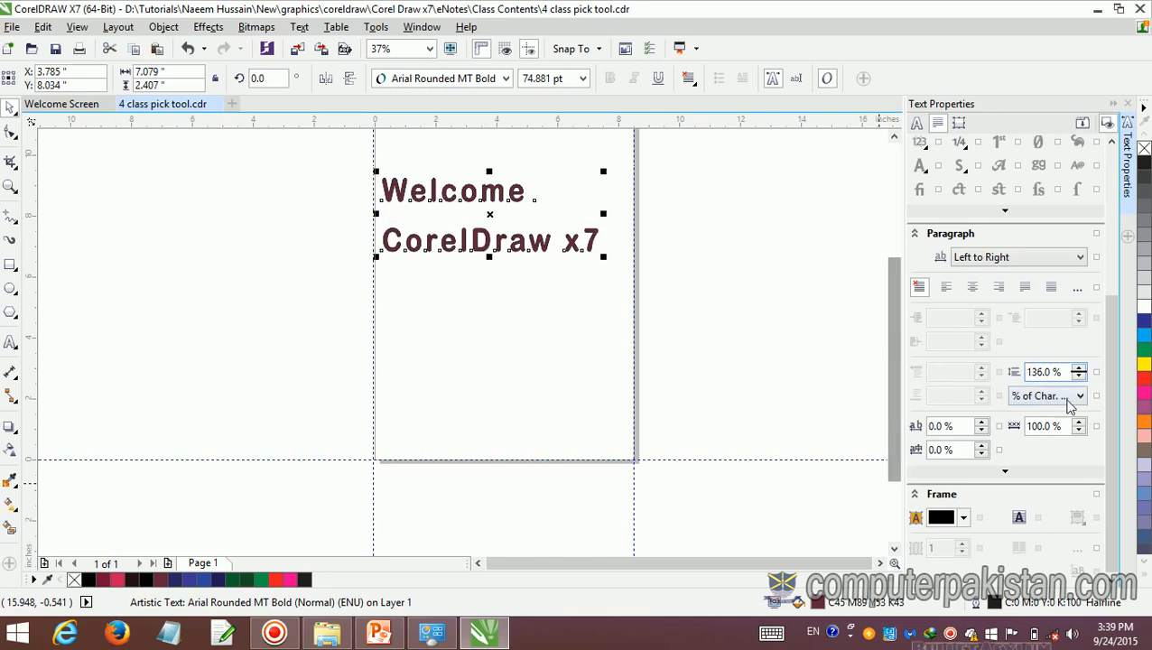
Step: Switch the line spacing unit to points and raise the word spacing of the text to 117%
{"action": "left_click", "coordinate": [1080, 396]}
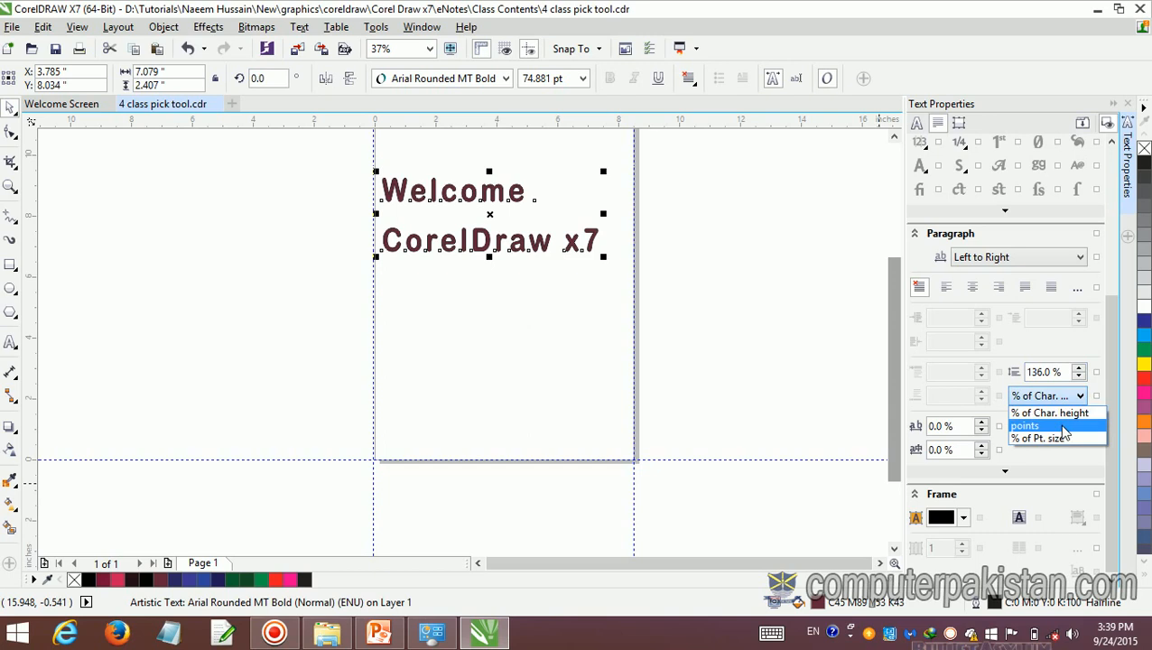
{"action": "left_click", "coordinate": [1065, 427]}
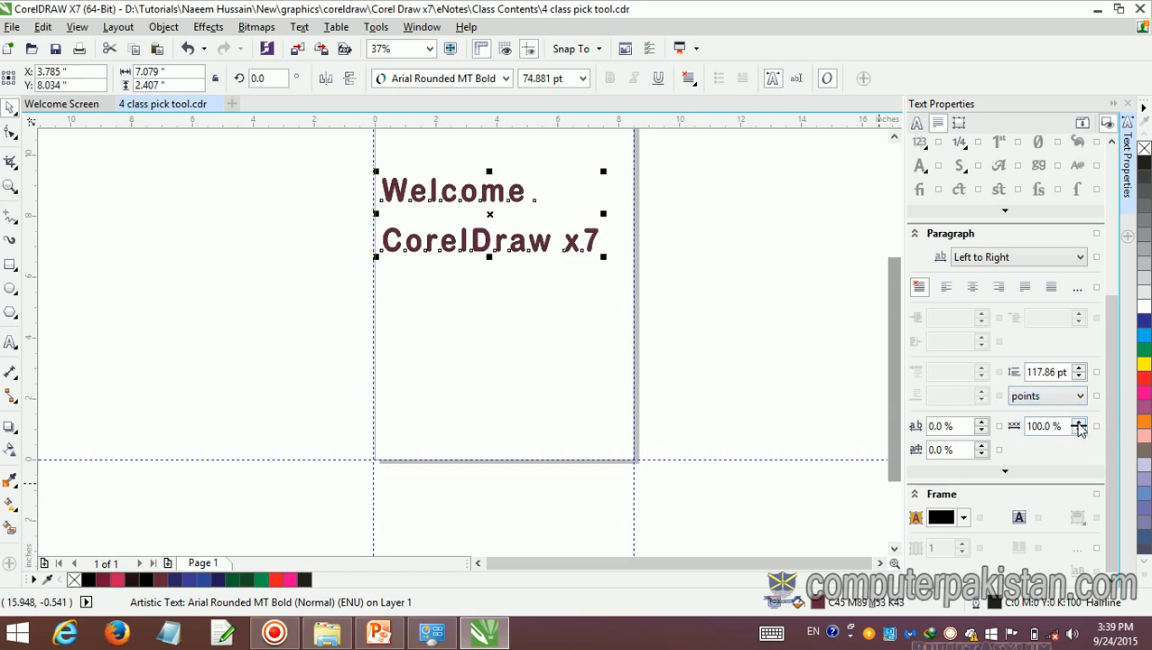
{"action": "left_click", "coordinate": [1080, 422]}
{"action": "left_click", "coordinate": [1080, 422]}
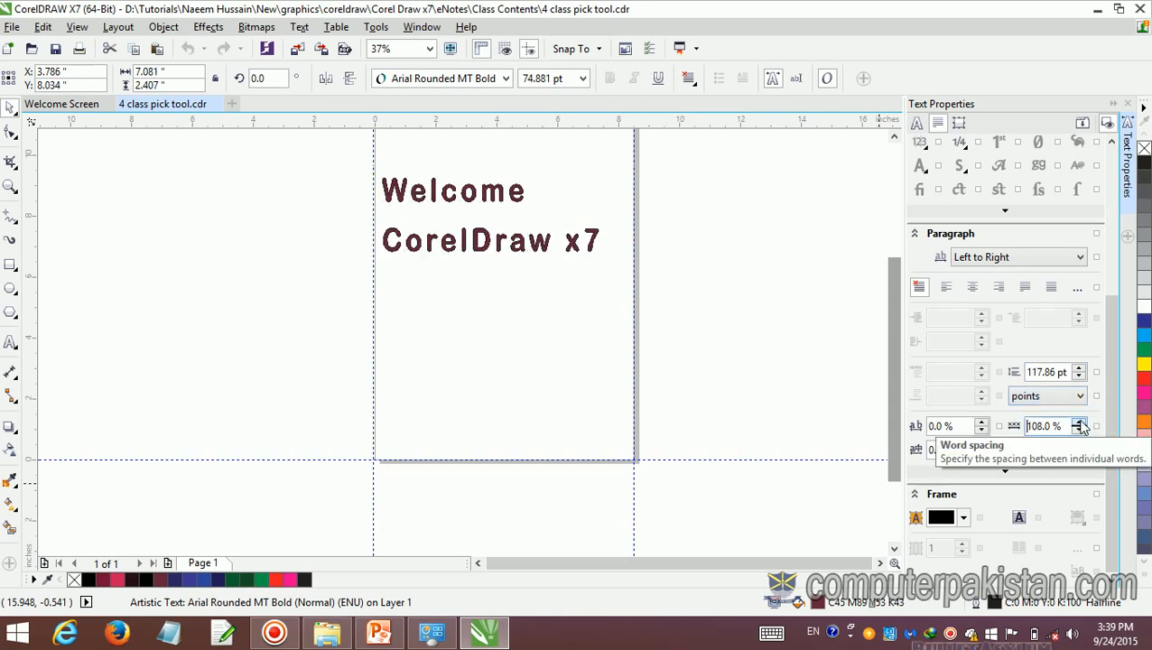
{"action": "left_click", "coordinate": [1079, 422]}
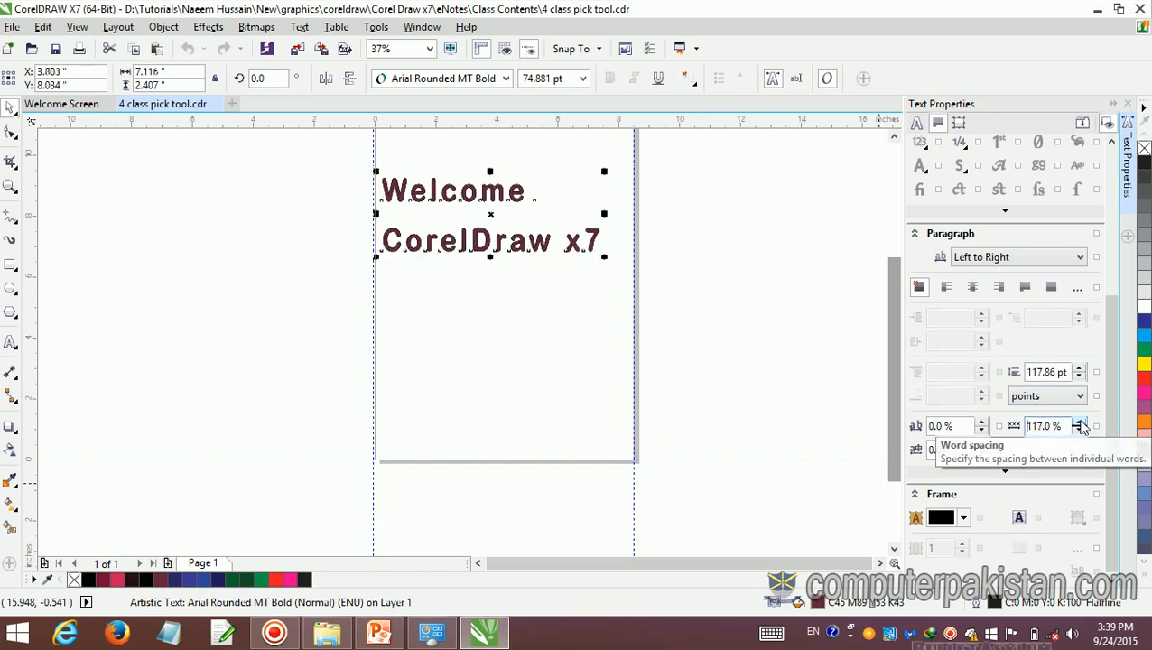
Step: Raise the character spacing of the text to 25%
{"action": "left_click", "coordinate": [982, 424]}
{"action": "left_click", "coordinate": [983, 425]}
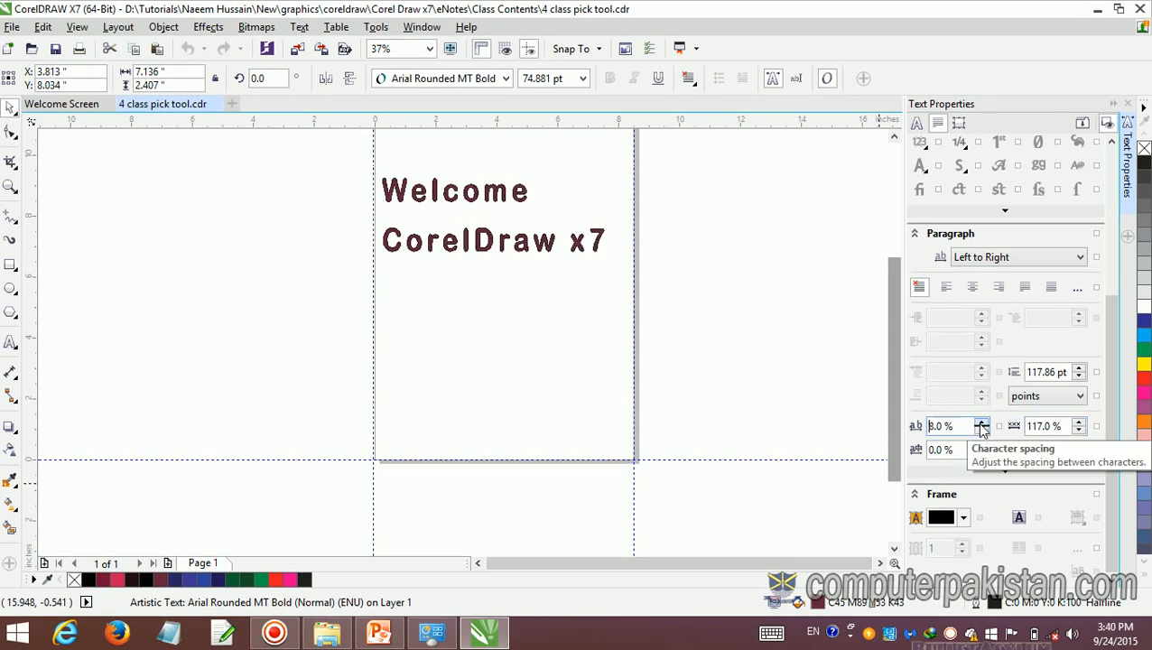
{"action": "left_click", "coordinate": [982, 424]}
{"action": "left_click", "coordinate": [982, 425]}
{"action": "left_click", "coordinate": [982, 424]}
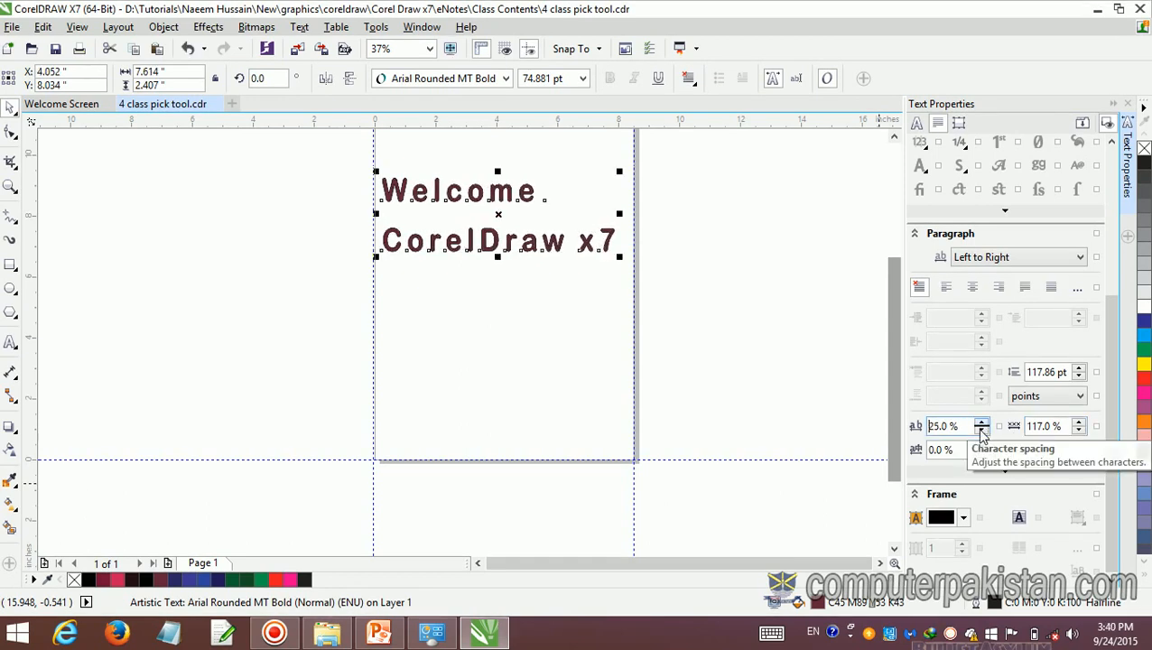
Step: Raise the language spacing of the text to 14%
{"action": "left_click", "coordinate": [982, 448]}
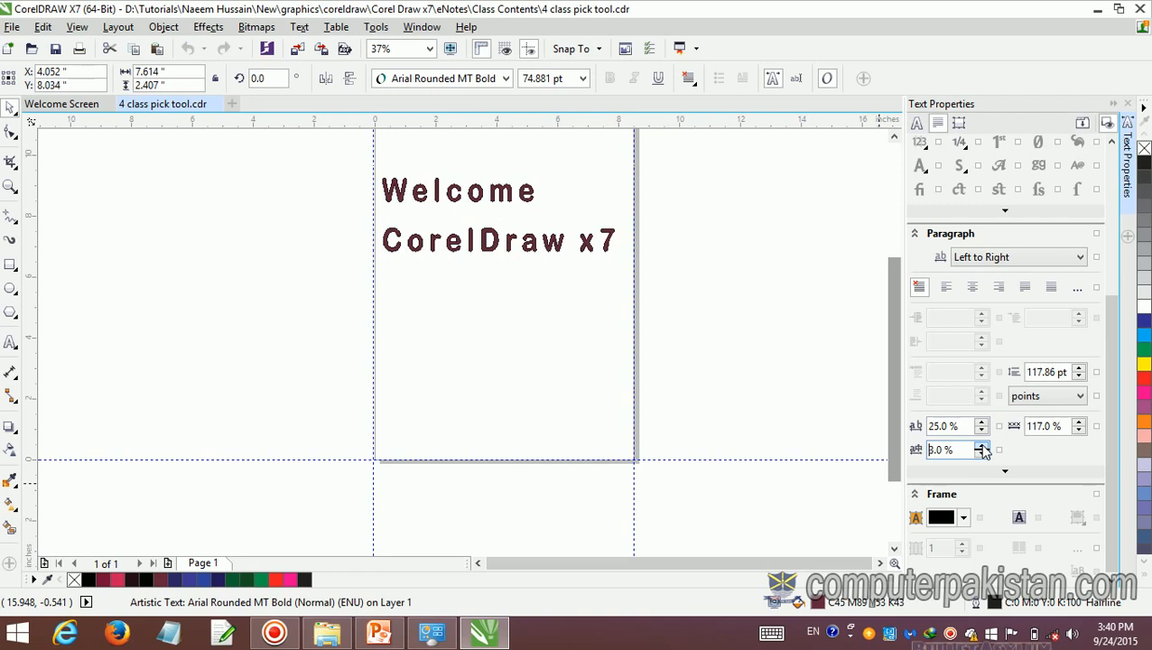
{"action": "left_click", "coordinate": [982, 448]}
{"action": "left_click", "coordinate": [982, 448]}
{"action": "left_click", "coordinate": [982, 447]}
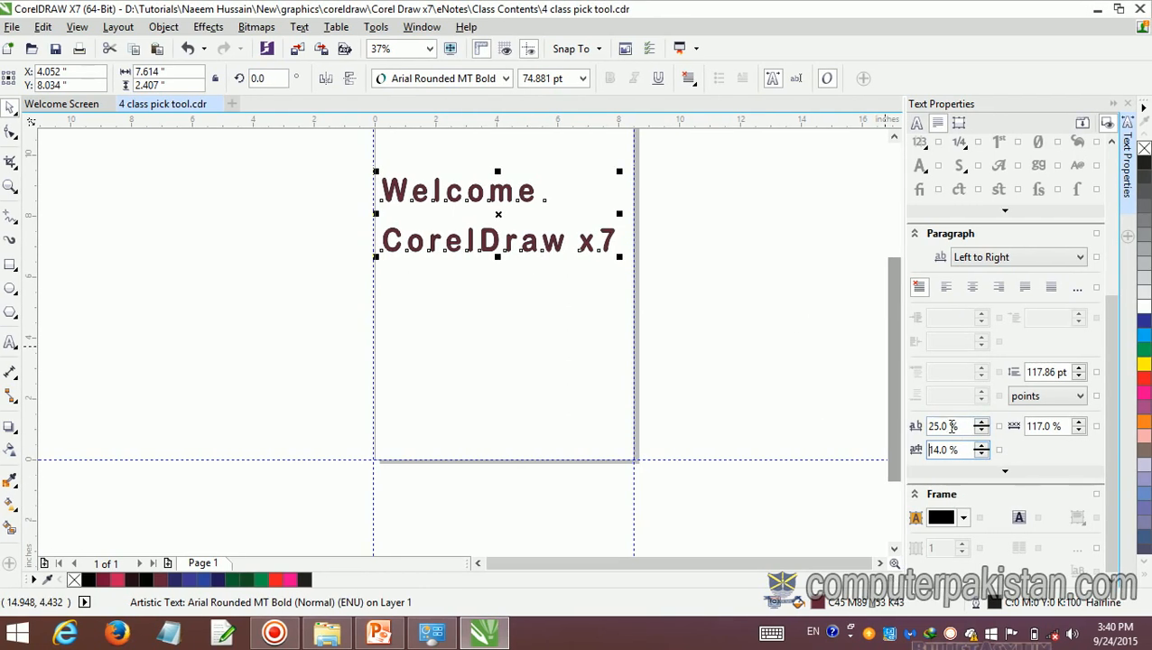
Step: Return the line spacing unit to % of Char. height and raise the language spacing to 30%
{"action": "left_click", "coordinate": [1080, 397]}
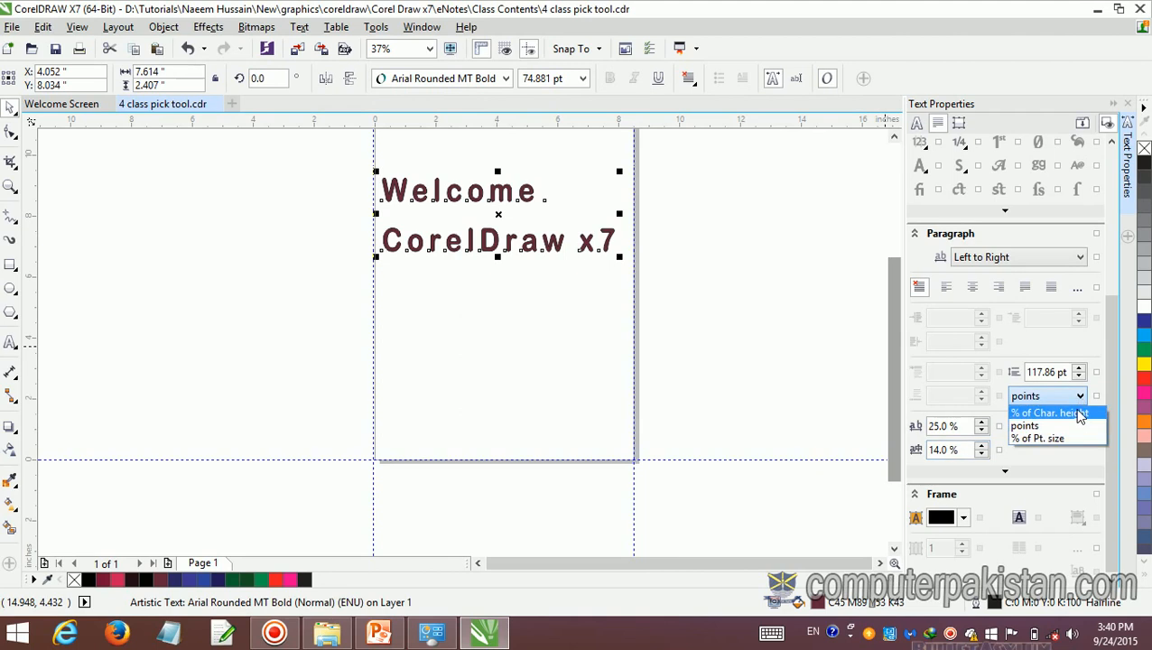
{"action": "left_click", "coordinate": [1080, 413]}
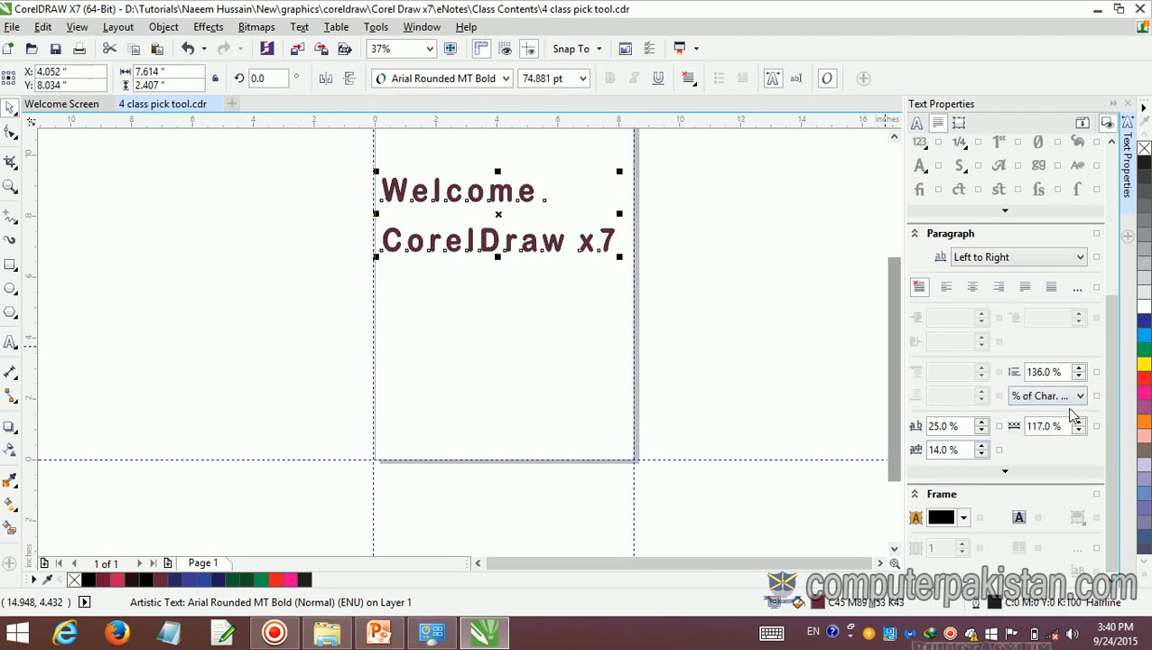
{"action": "left_click", "coordinate": [981, 446]}
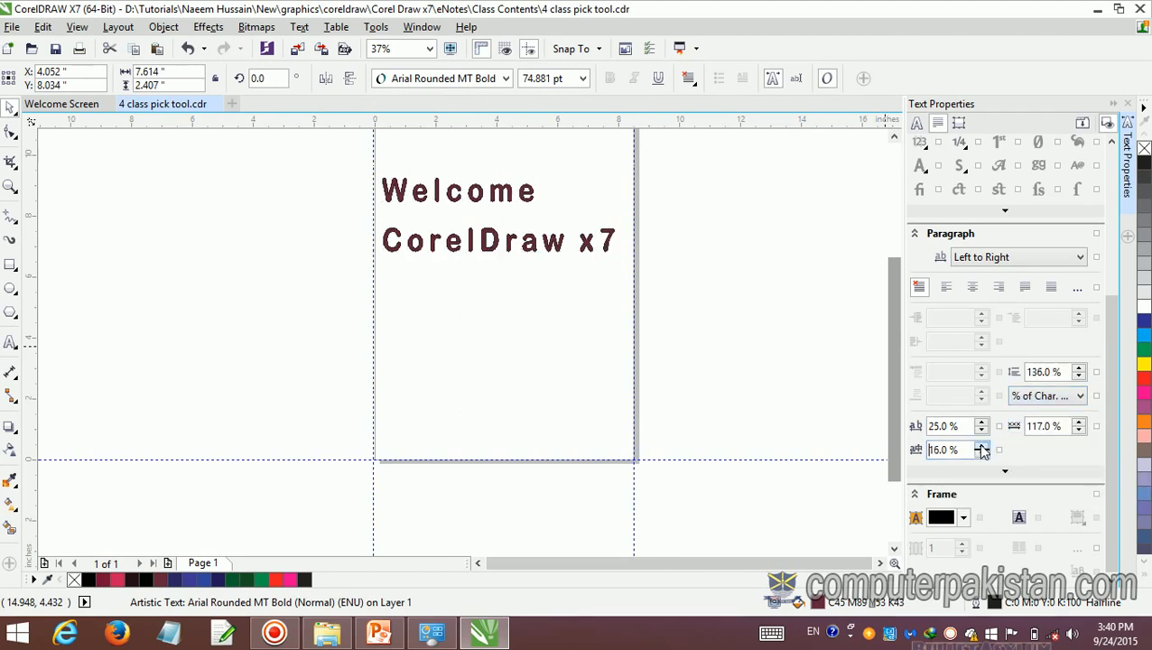
{"action": "left_click", "coordinate": [981, 447]}
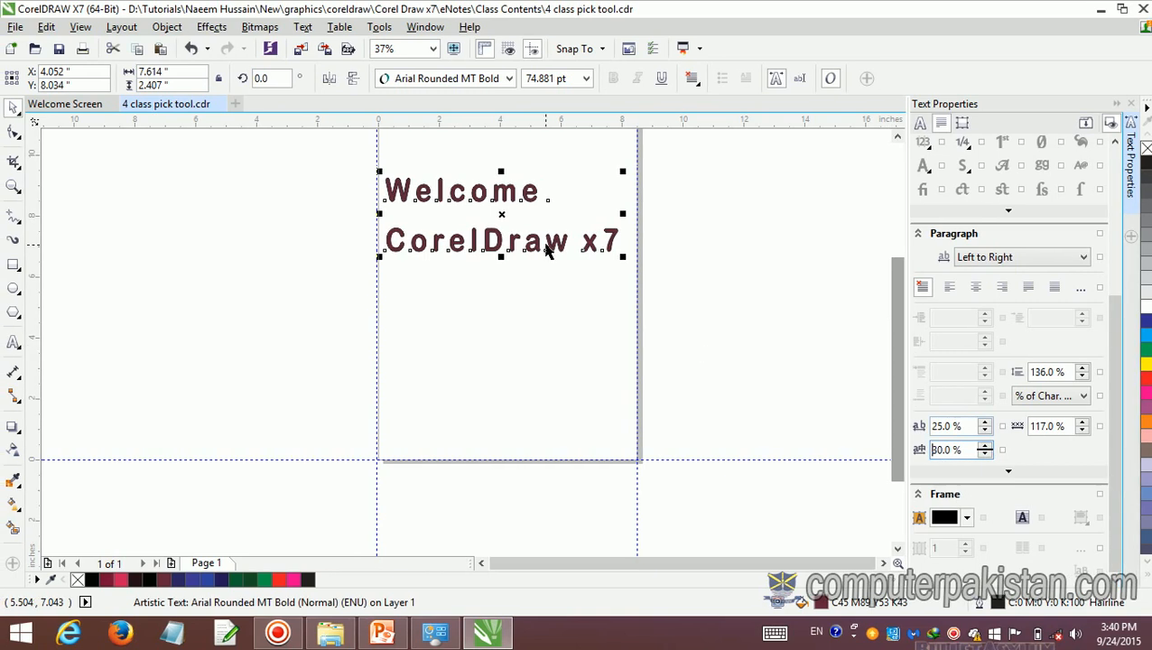
Step: Reduce the character spacing of the text to 9%
{"action": "left_click", "coordinate": [981, 430]}
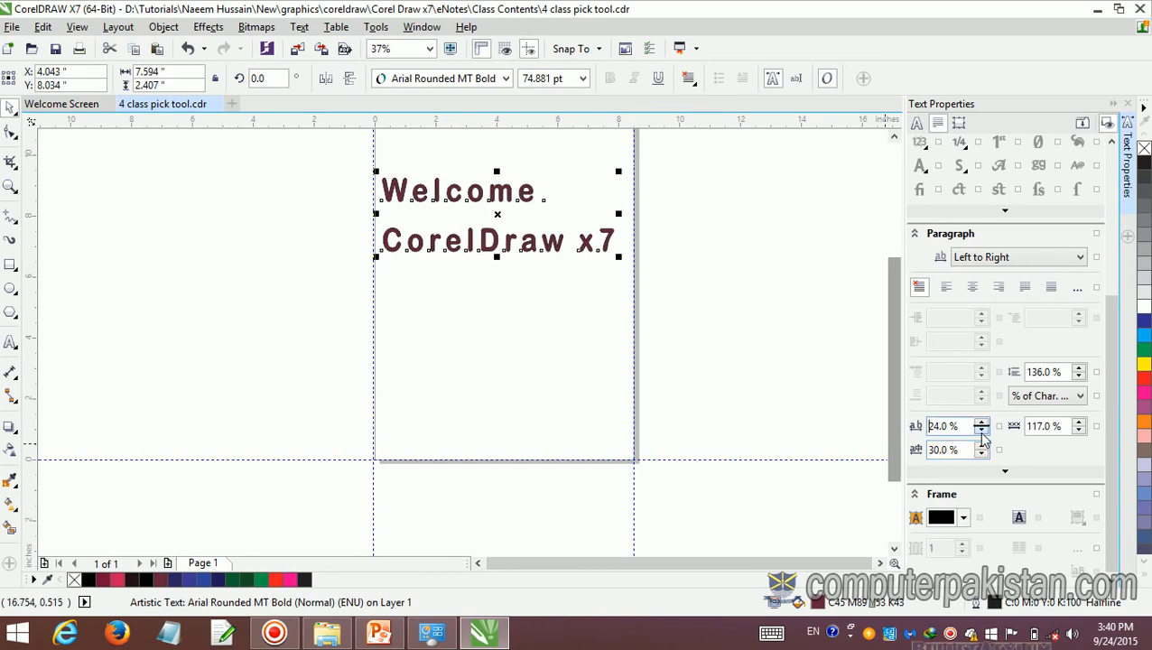
{"action": "left_click", "coordinate": [981, 431]}
{"action": "left_click", "coordinate": [981, 432]}
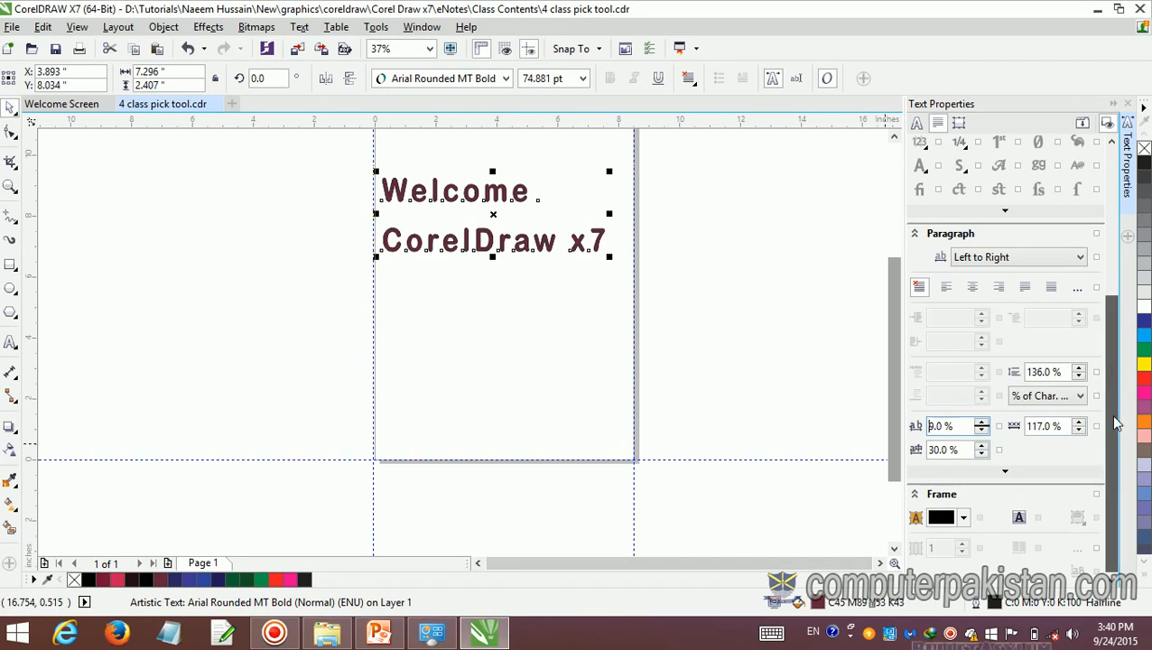
Step: Try a red frame background behind the text and change it to pale pink, C 5, M 11, Y 7, K 0
{"action": "left_click", "coordinate": [963, 517]}
{"action": "left_click", "coordinate": [1017, 388]}
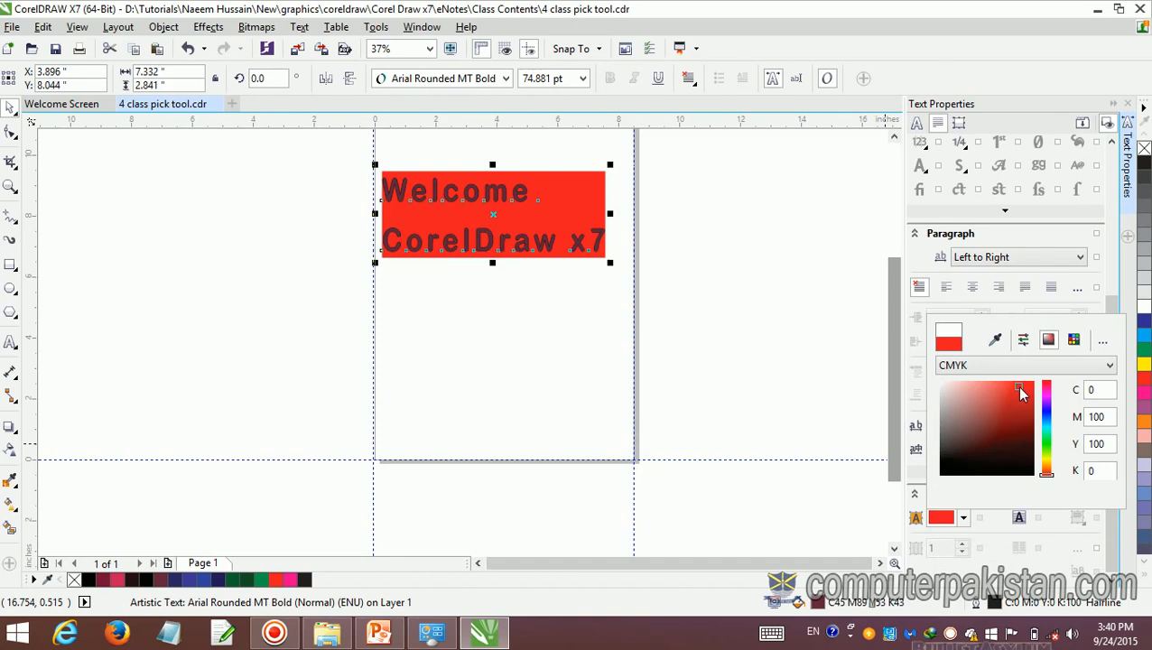
{"action": "left_click", "coordinate": [963, 518]}
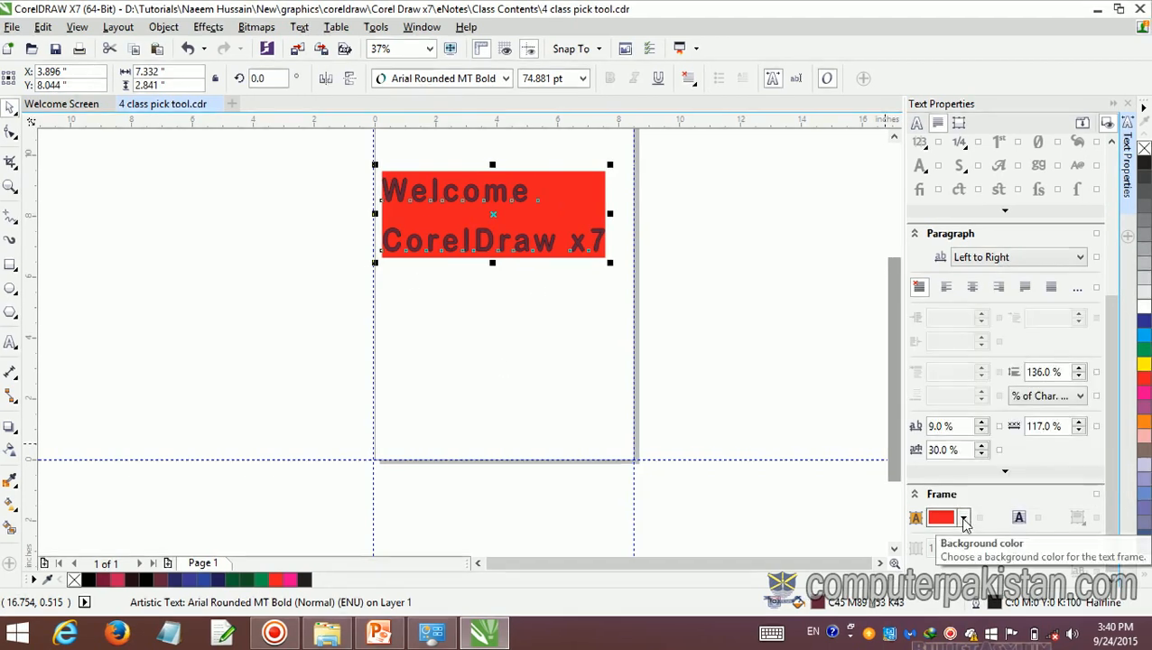
{"action": "left_click", "coordinate": [964, 519]}
{"action": "left_click", "coordinate": [945, 390]}
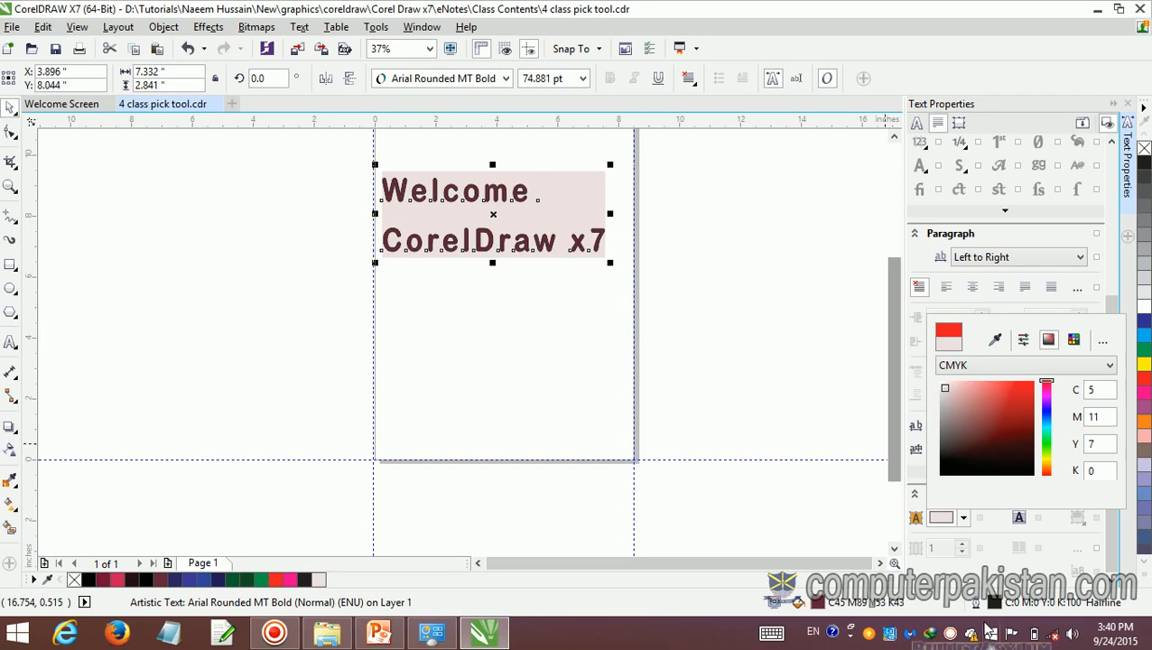
{"action": "left_click", "coordinate": [800, 82]}
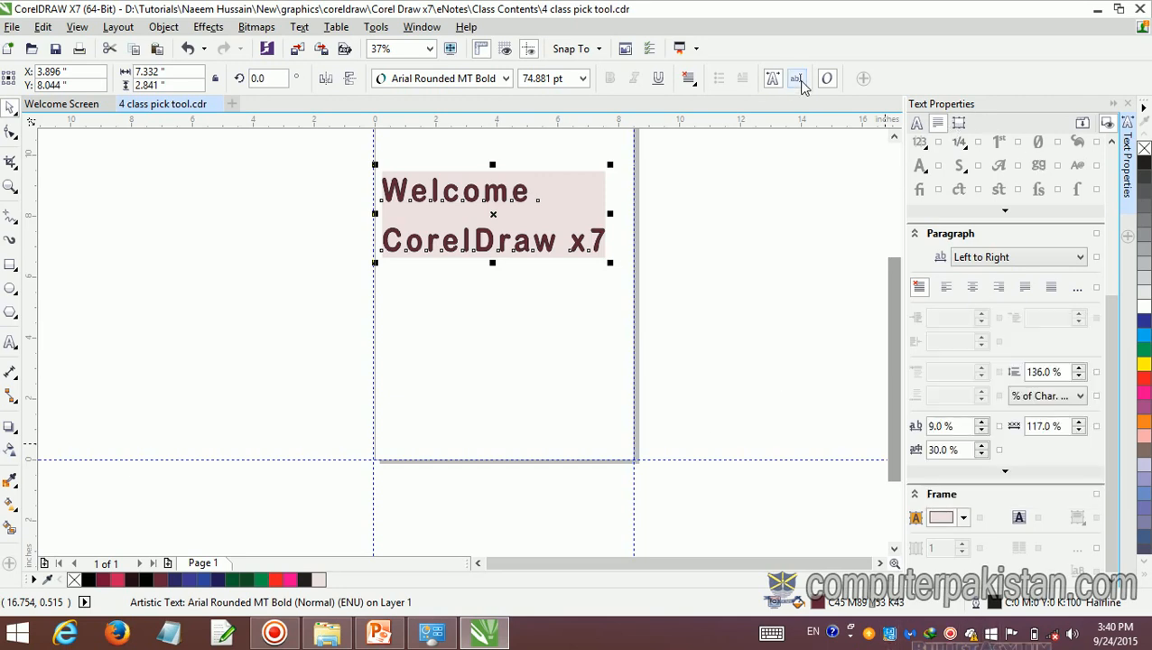
Step: Replace the whole text with "Hello Computer Pakistan" in the Edit Text dialog and apply it
{"action": "left_click", "coordinate": [798, 80]}
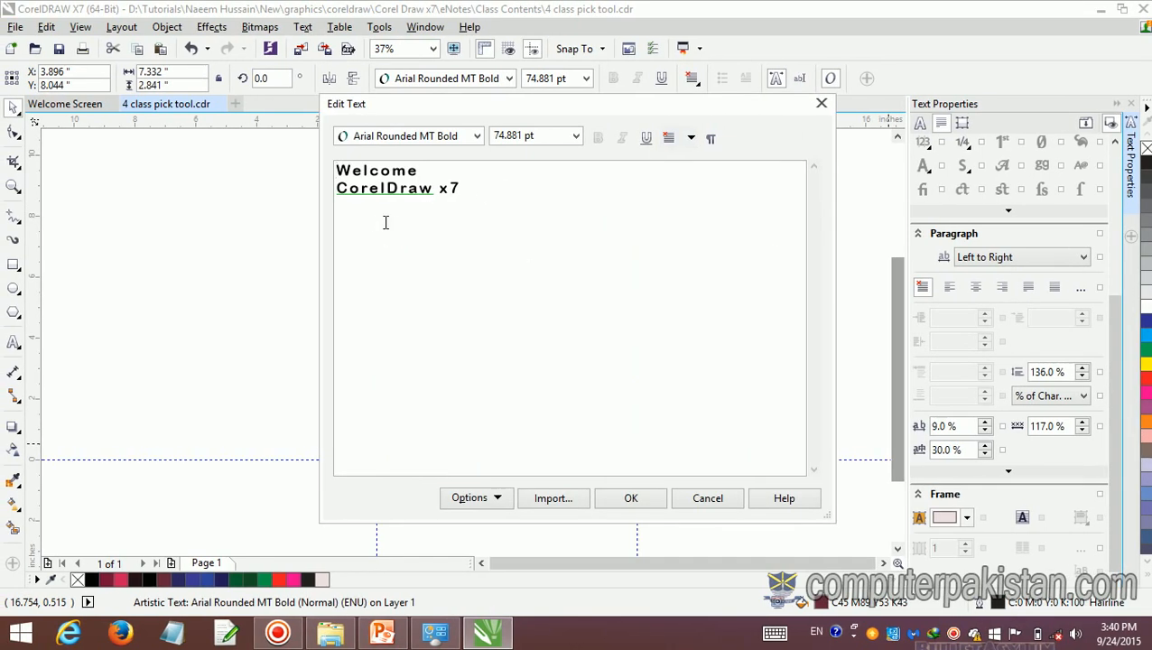
{"action": "left_click_drag", "start_coordinate": [465, 187], "coordinate": [339, 172]}
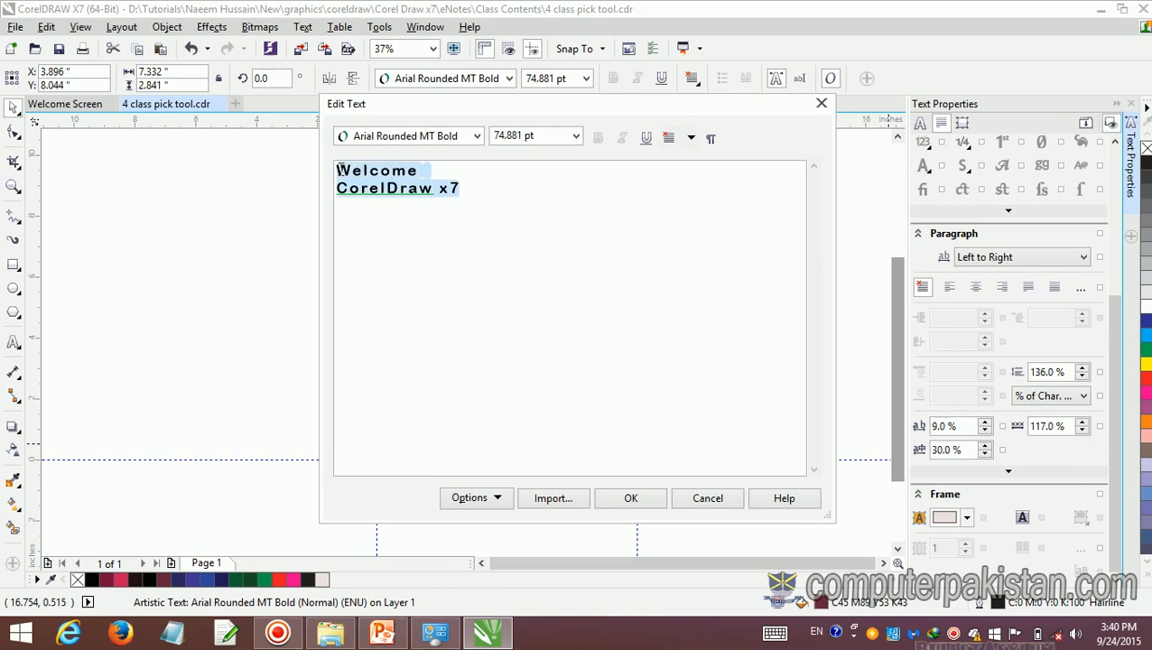
{"action": "type", "text": "Hello"}
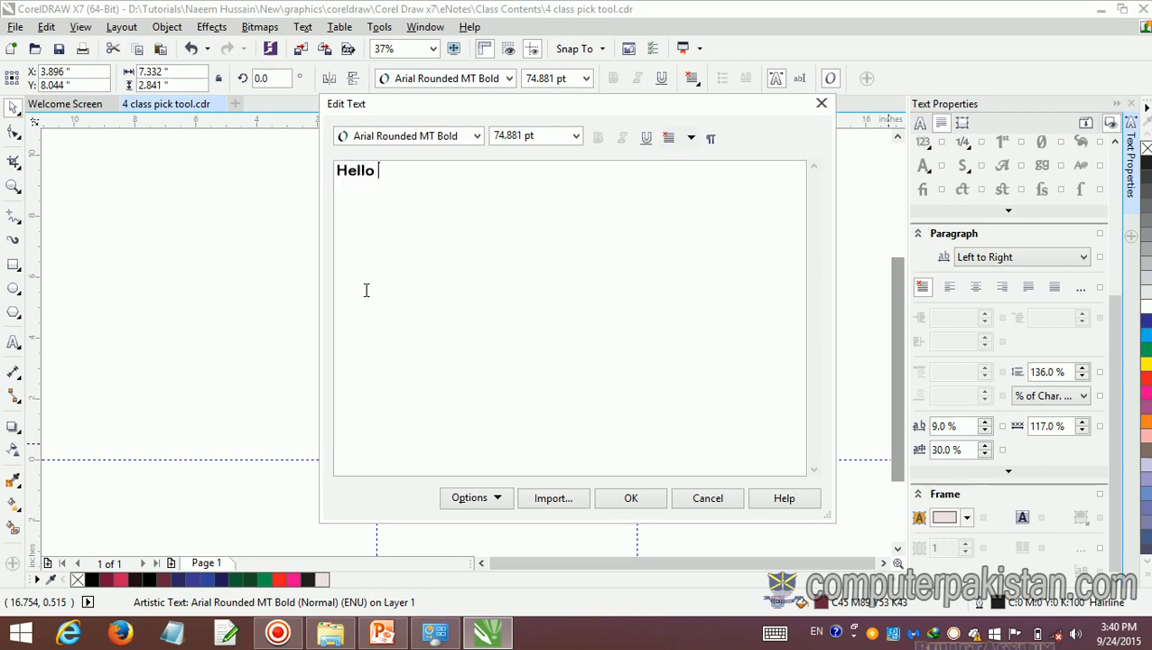
{"action": "type", "text": " Computer Pakistan"}
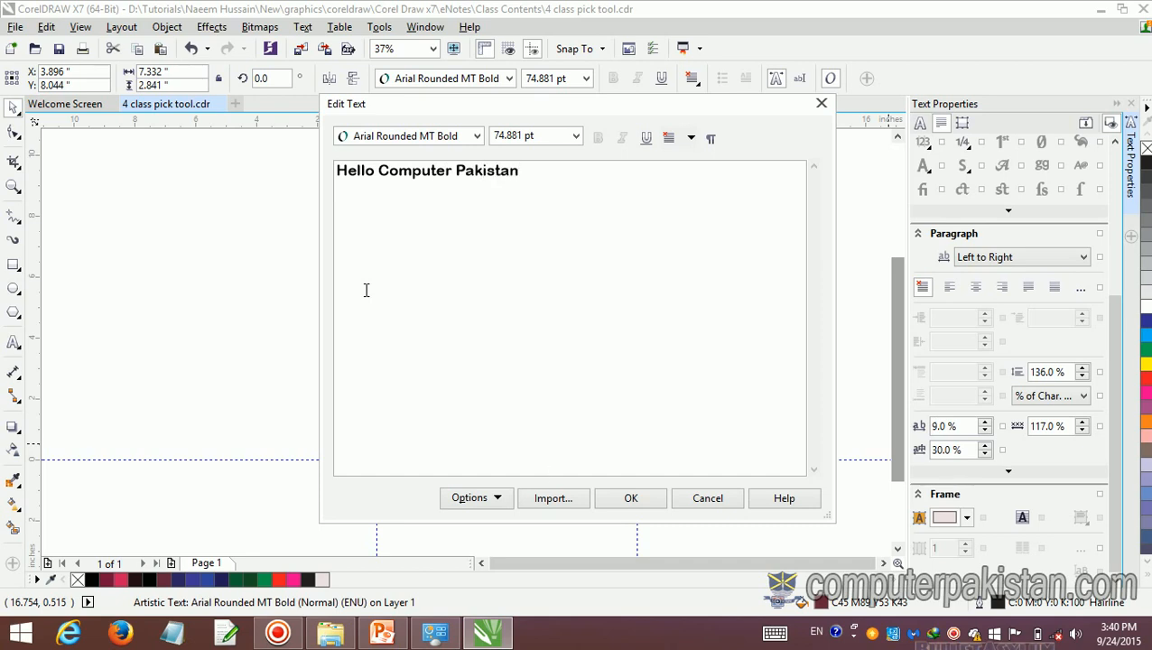
{"action": "left_click", "coordinate": [614, 497]}
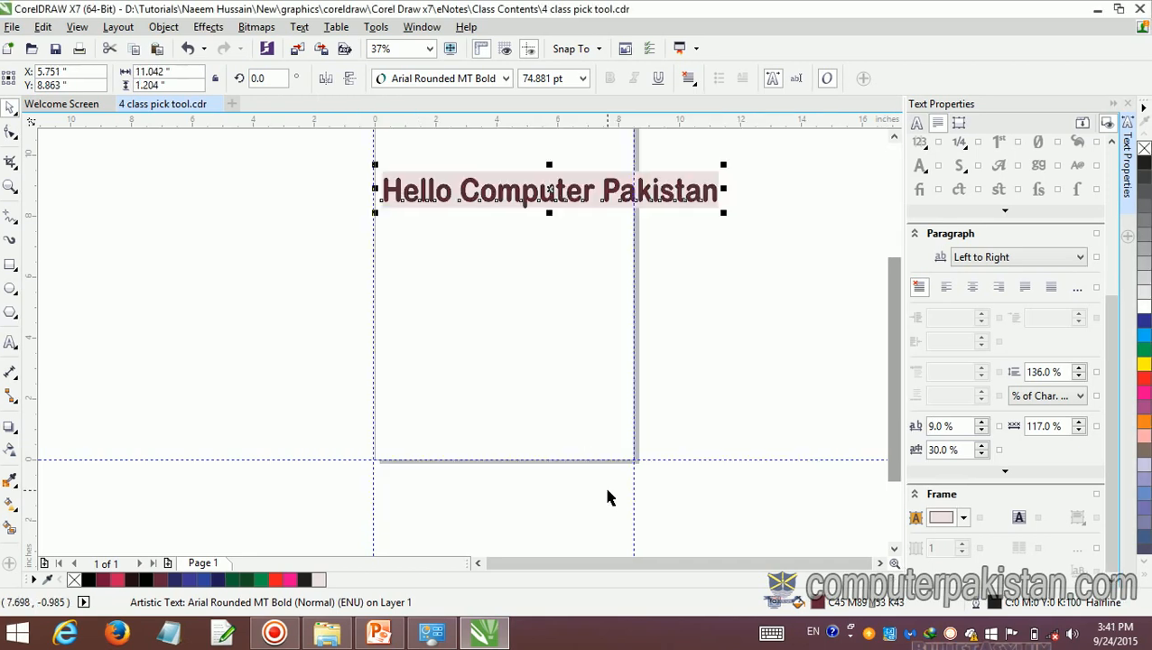
{"action": "left_click", "coordinate": [605, 194]}
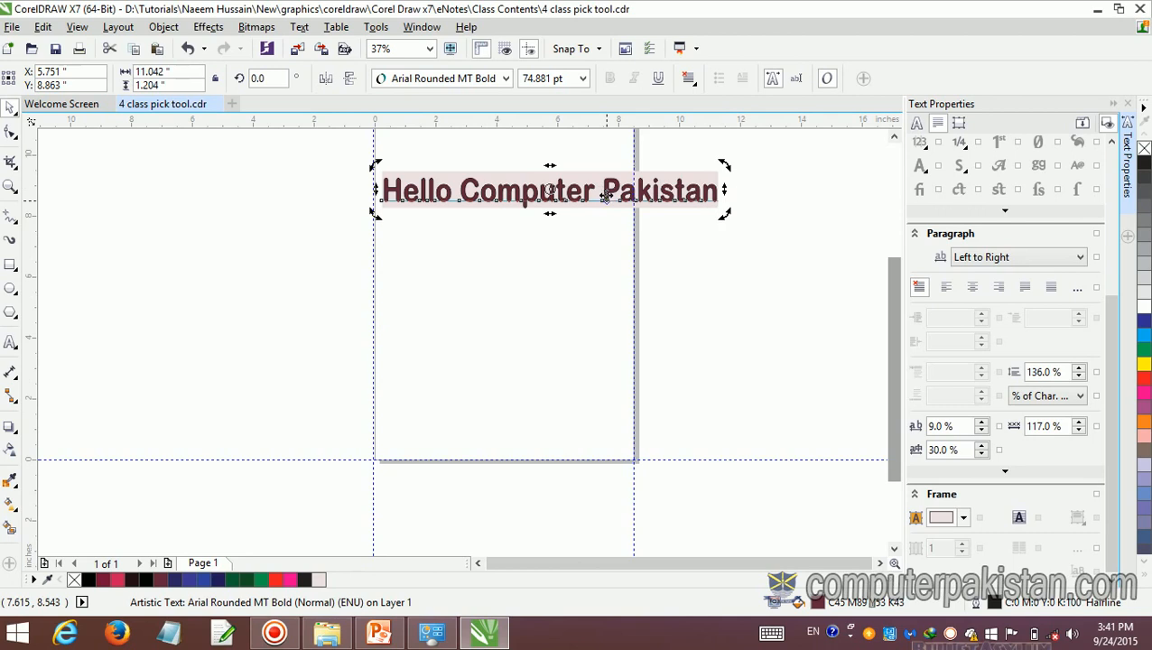
{"action": "left_click", "coordinate": [605, 196]}
{"action": "left_click", "coordinate": [605, 203]}
{"action": "left_click", "coordinate": [605, 206]}
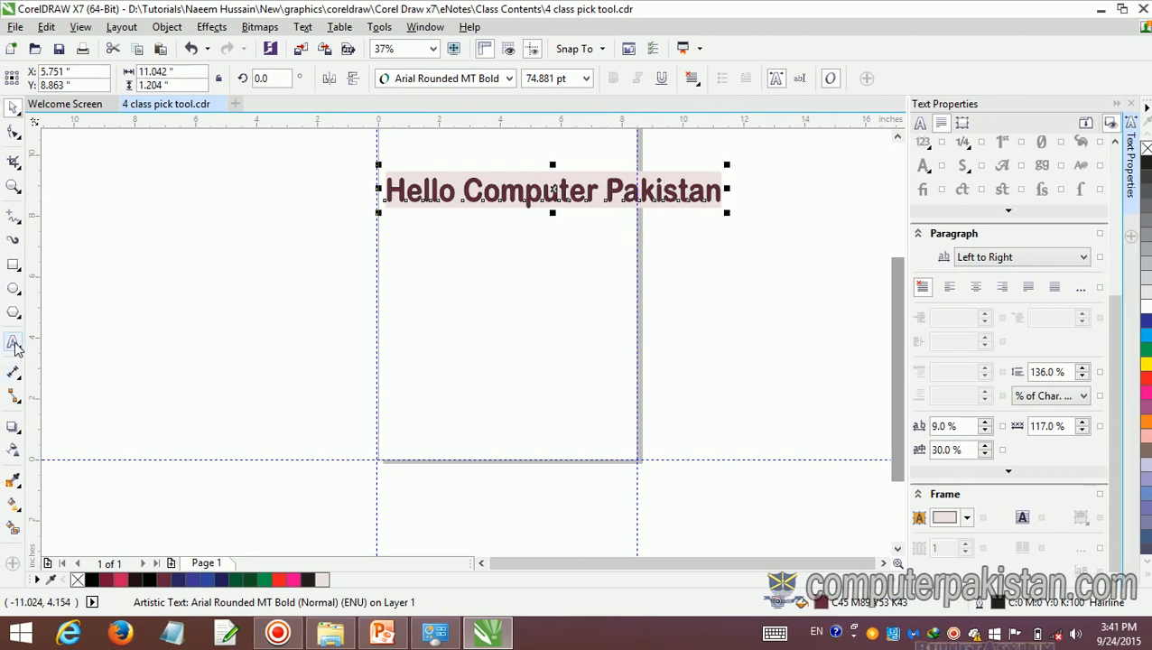
Step: Break the text with the Text tool so that Hello, Computer and Pakistan each stand on their own line
{"action": "left_click", "coordinate": [14, 344]}
{"action": "left_click", "coordinate": [602, 190]}
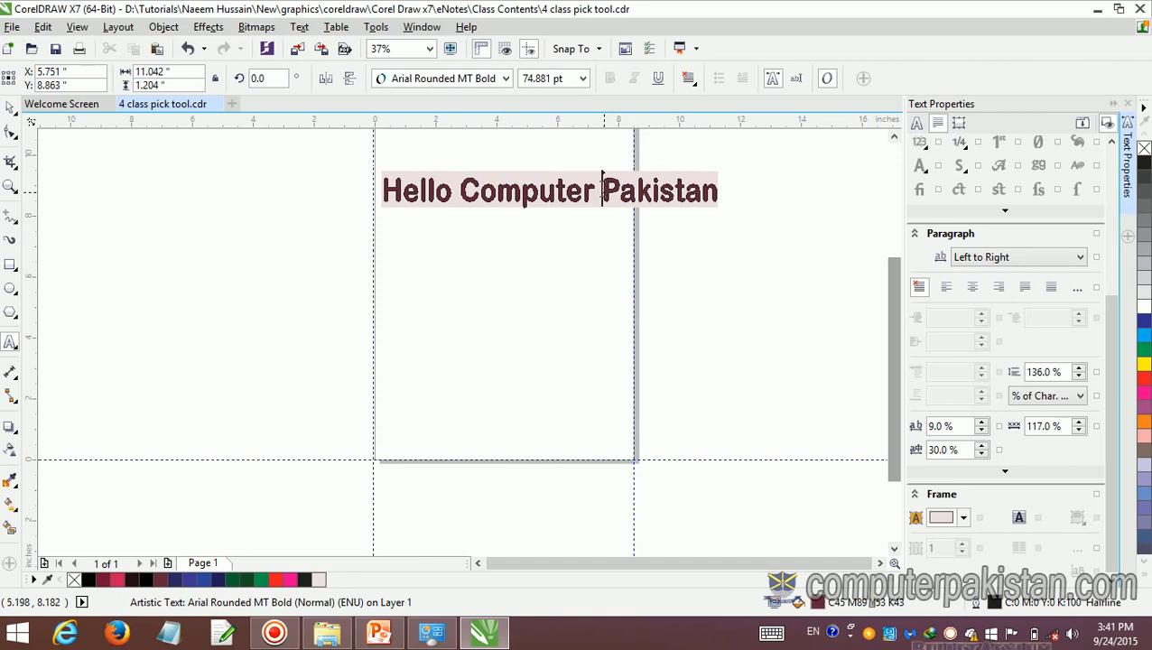
{"action": "key", "text": "Return"}
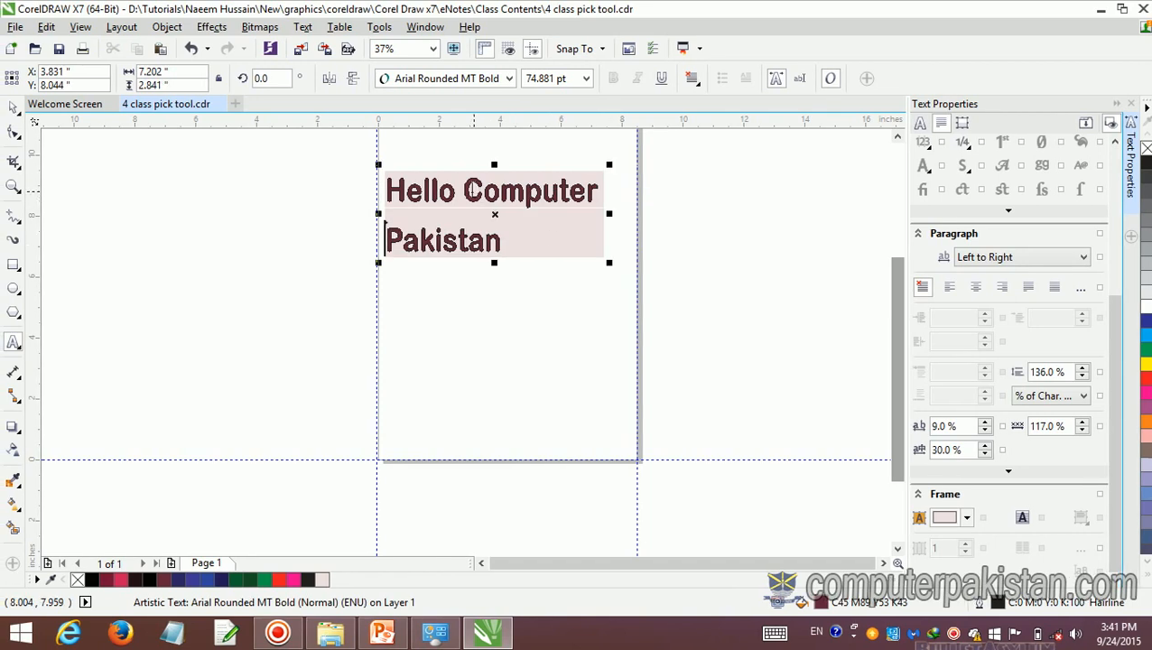
{"action": "left_click", "coordinate": [463, 190]}
{"action": "key", "text": "Return"}
{"action": "left_click", "coordinate": [528, 300]}
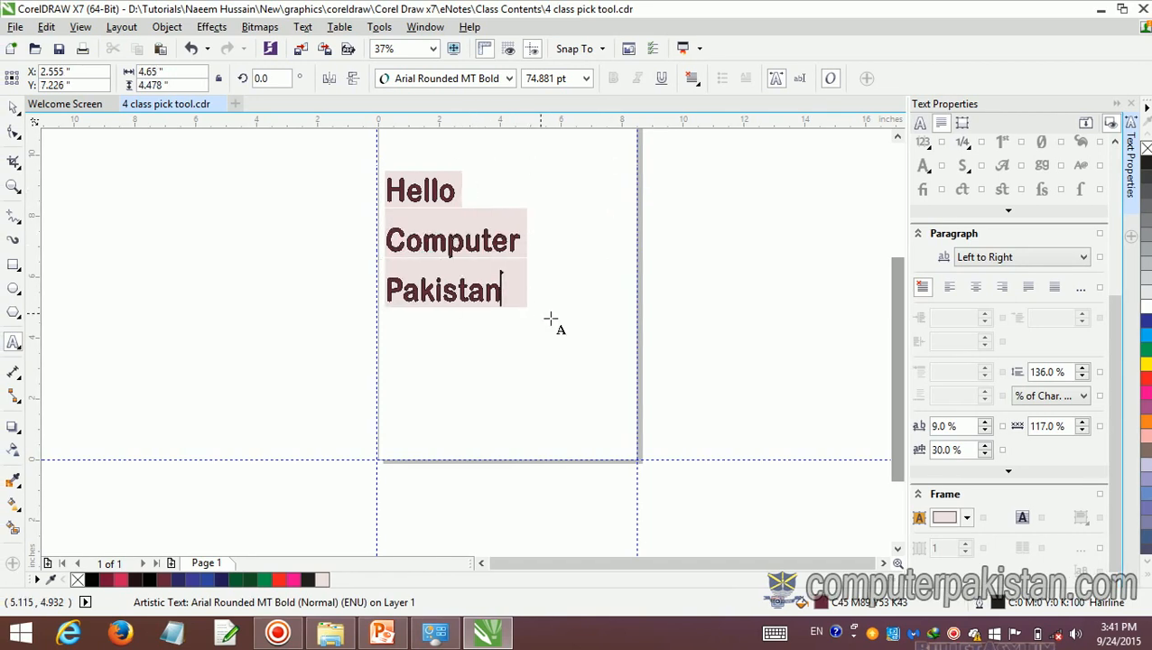
Step: Stretch the three-line text horizontally to about 7.77 inches wide
{"action": "left_click_drag", "start_coordinate": [532, 239], "coordinate": [610, 263]}
{"action": "left_click_drag", "start_coordinate": [504, 242], "coordinate": [503, 242]}
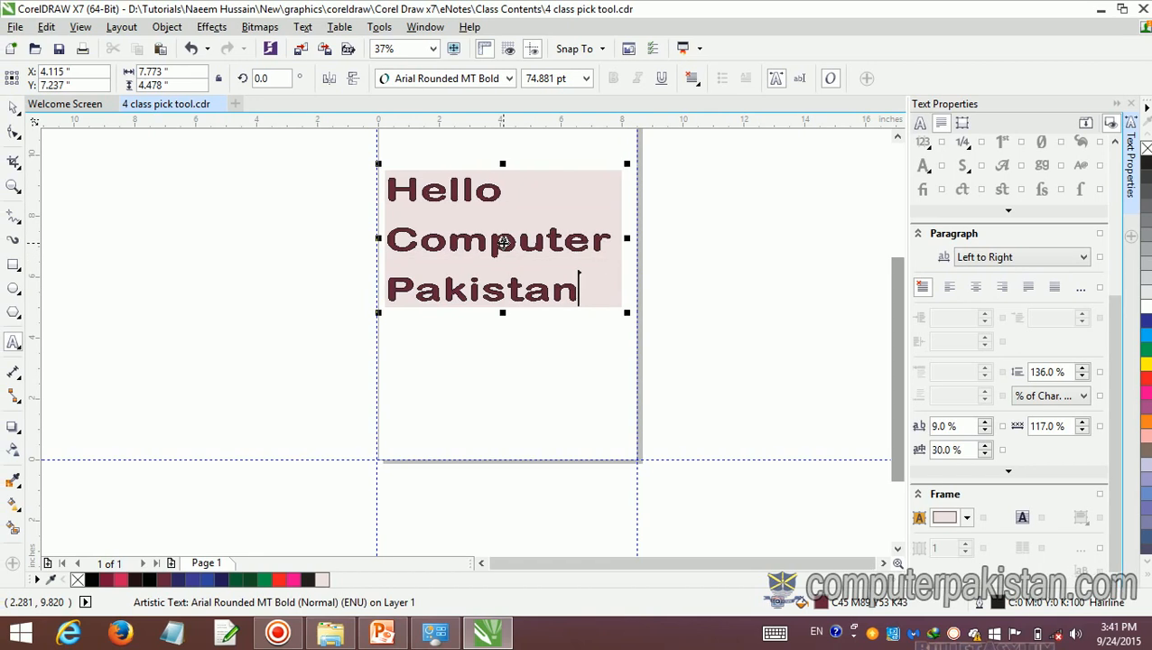
{"action": "left_click", "coordinate": [502, 242]}
{"action": "key", "text": "ctrl+shift+Left"}
{"action": "key", "text": "ctrl+shift+Left"}
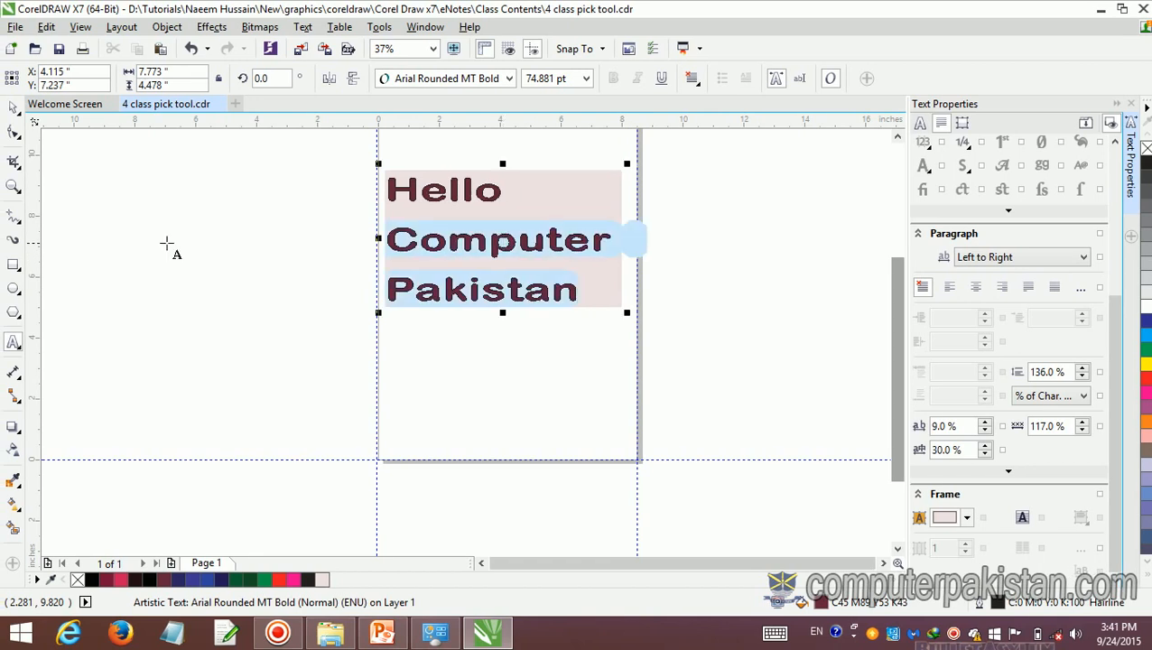
Step: Scale the three-line text proportionally with the Pick tool to about 7.92 by 4.56 inches
{"action": "left_click", "coordinate": [13, 109]}
{"action": "left_click", "coordinate": [500, 245]}
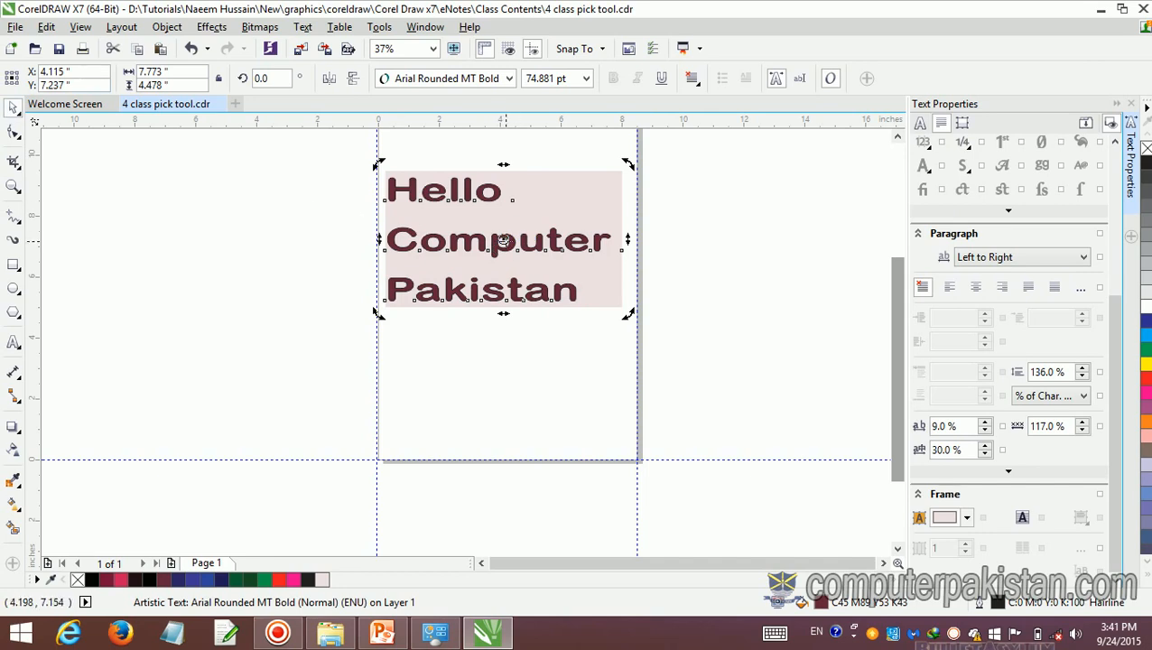
{"action": "left_click", "coordinate": [504, 239]}
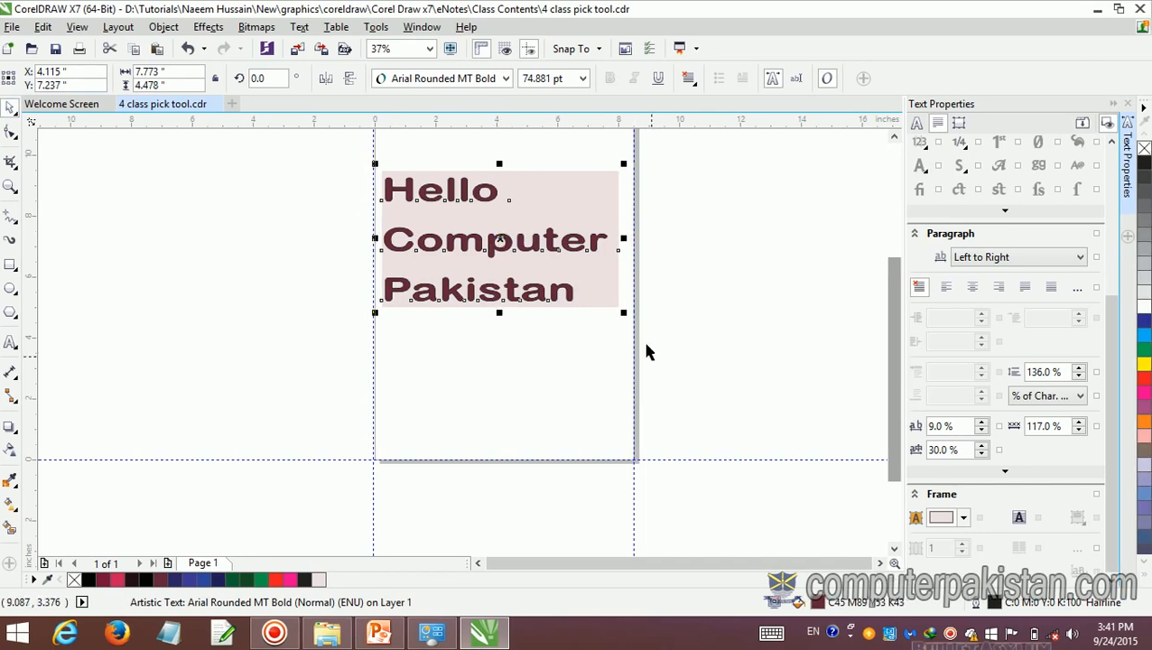
{"action": "left_click_drag", "start_coordinate": [626, 313], "coordinate": [629, 341]}
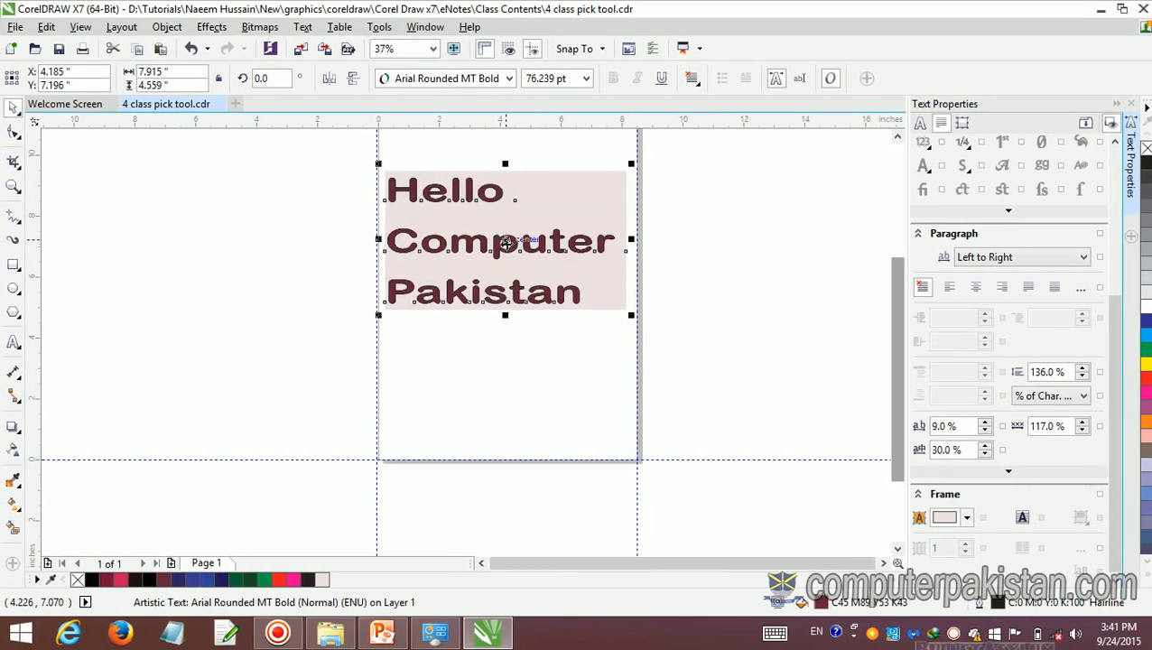
Step: Rotate the three-line text slightly clockwise to an angle of about 359.4 degrees
{"action": "left_click", "coordinate": [507, 240]}
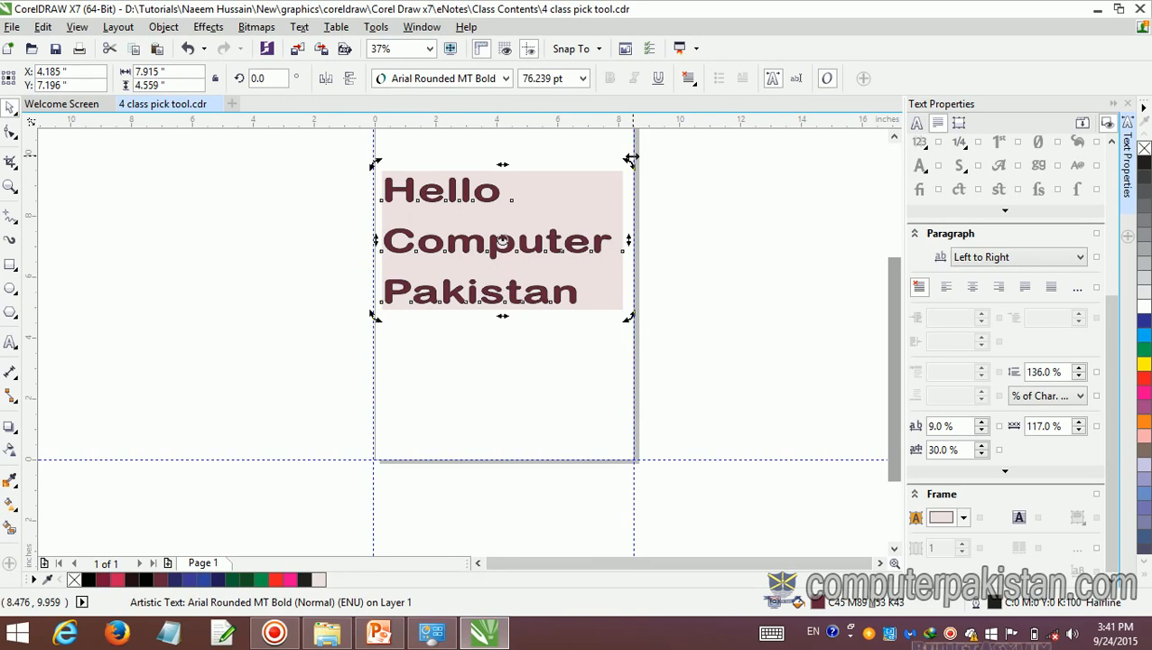
{"action": "mouse_move", "coordinate": [629, 165]}
{"action": "left_mouse_down"}
{"action": "mouse_move", "coordinate": [632, 191]}
{"action": "mouse_move", "coordinate": [625, 164]}
{"action": "left_mouse_up"}
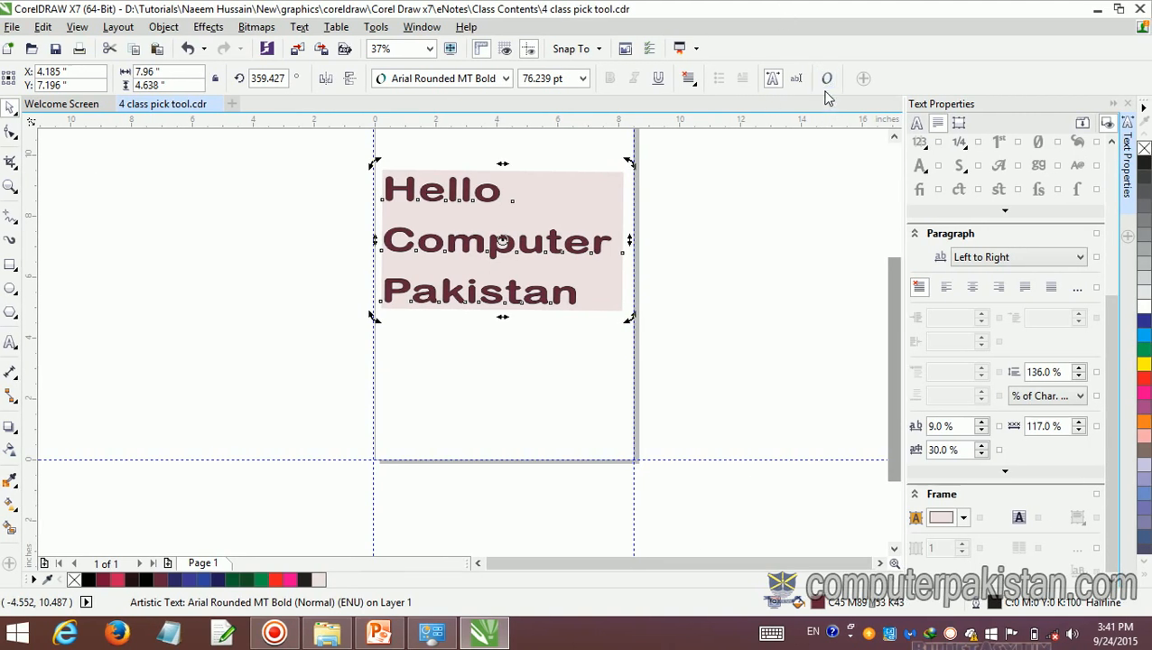
{"action": "mouse_move", "coordinate": [630, 162]}
{"action": "left_mouse_down"}
{"action": "mouse_move", "coordinate": [630, 187]}
{"action": "mouse_move", "coordinate": [629, 163]}
{"action": "left_mouse_up"}
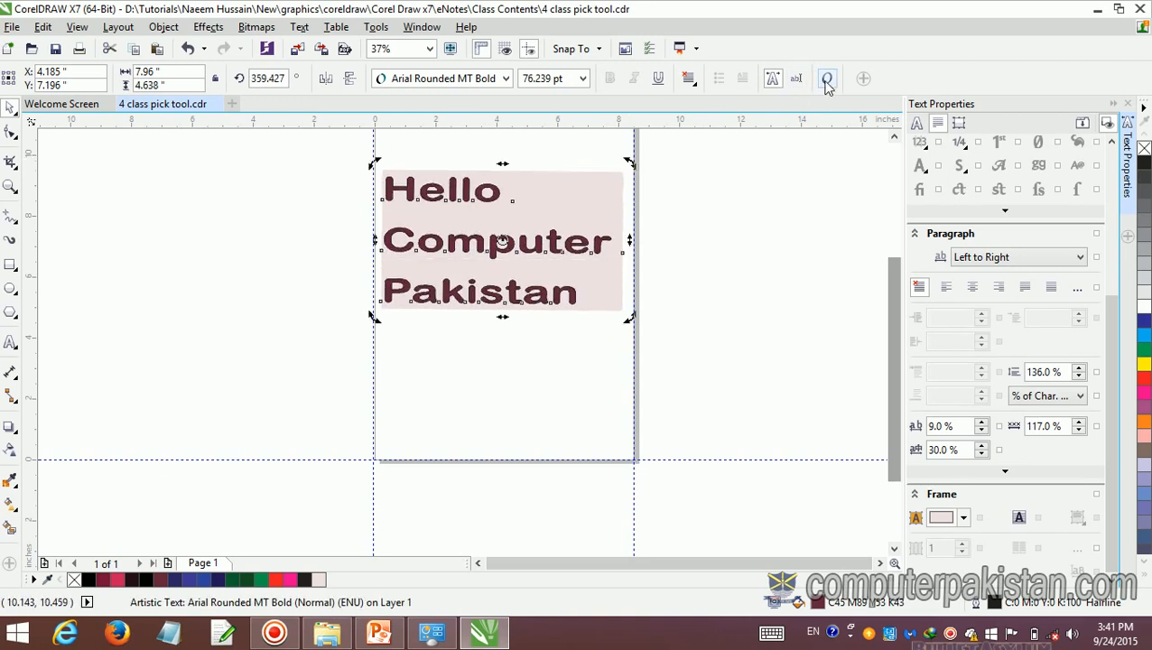
{"action": "left_click", "coordinate": [863, 79]}
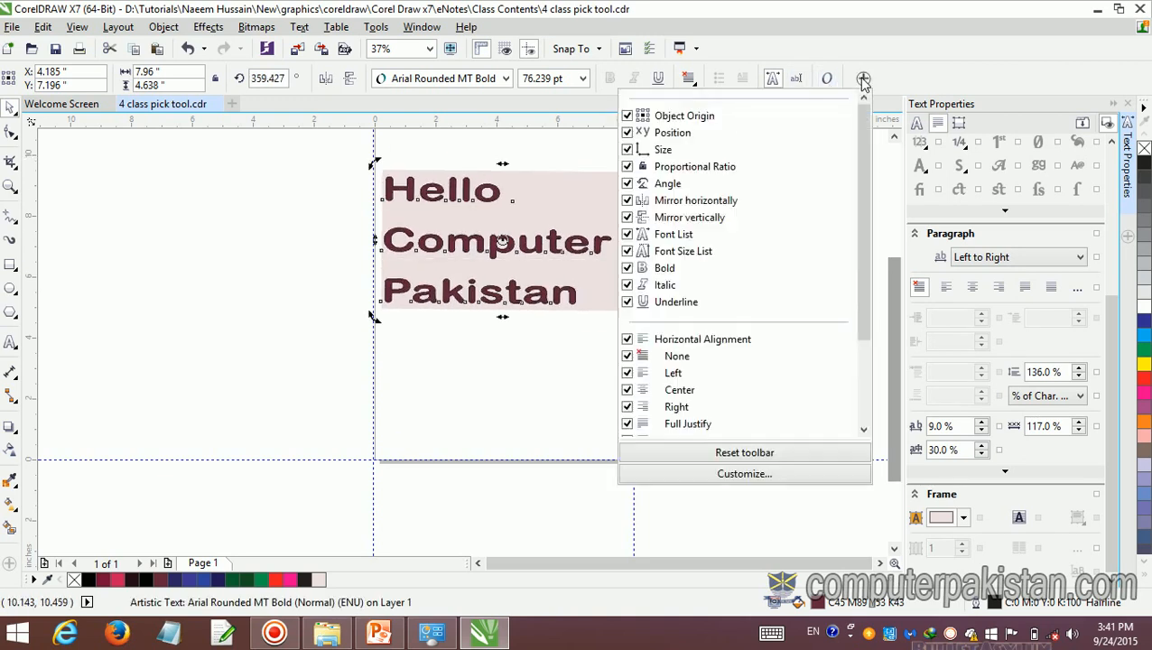
{"action": "left_click", "coordinate": [863, 79]}
{"action": "left_click", "coordinate": [863, 80]}
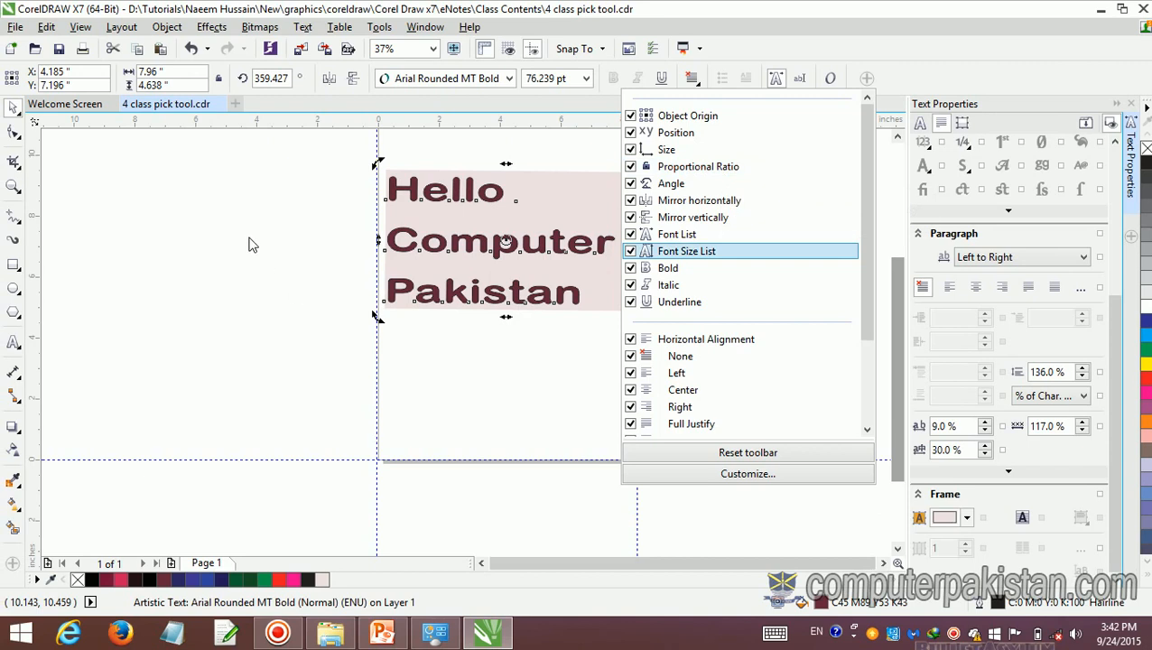
{"action": "left_click", "coordinate": [247, 244]}
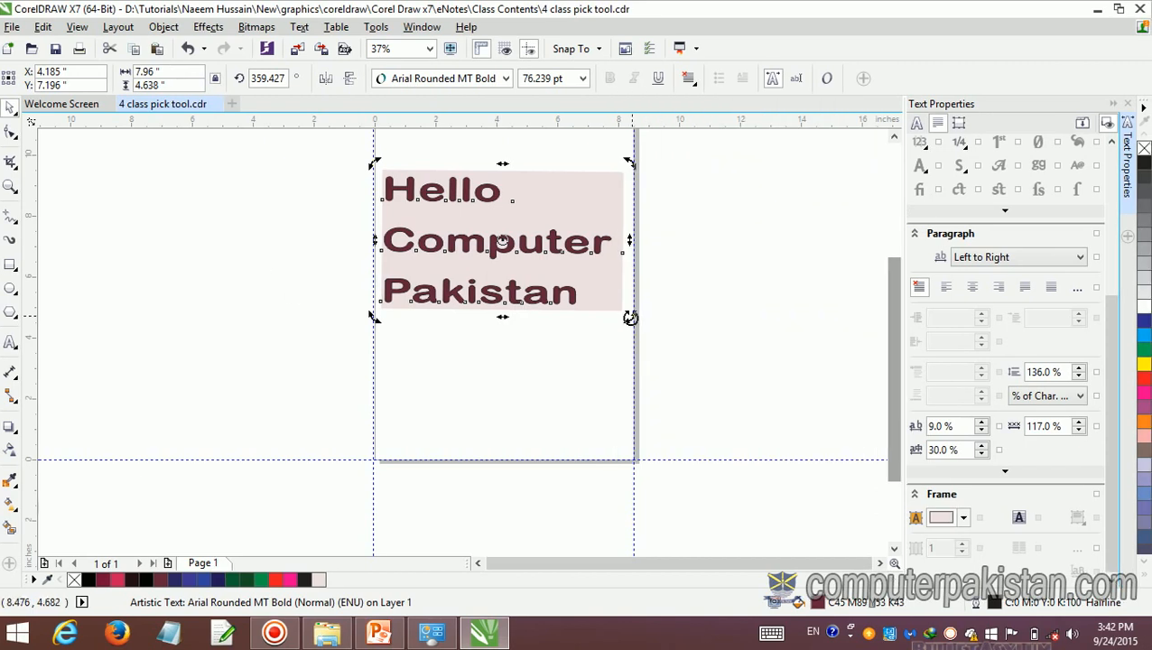
Step: Enlarge the text to about 9.44 inches wide, and rescale it with the Free Transform tool to about 7.78 by 5.95 inches
{"action": "left_click", "coordinate": [502, 237]}
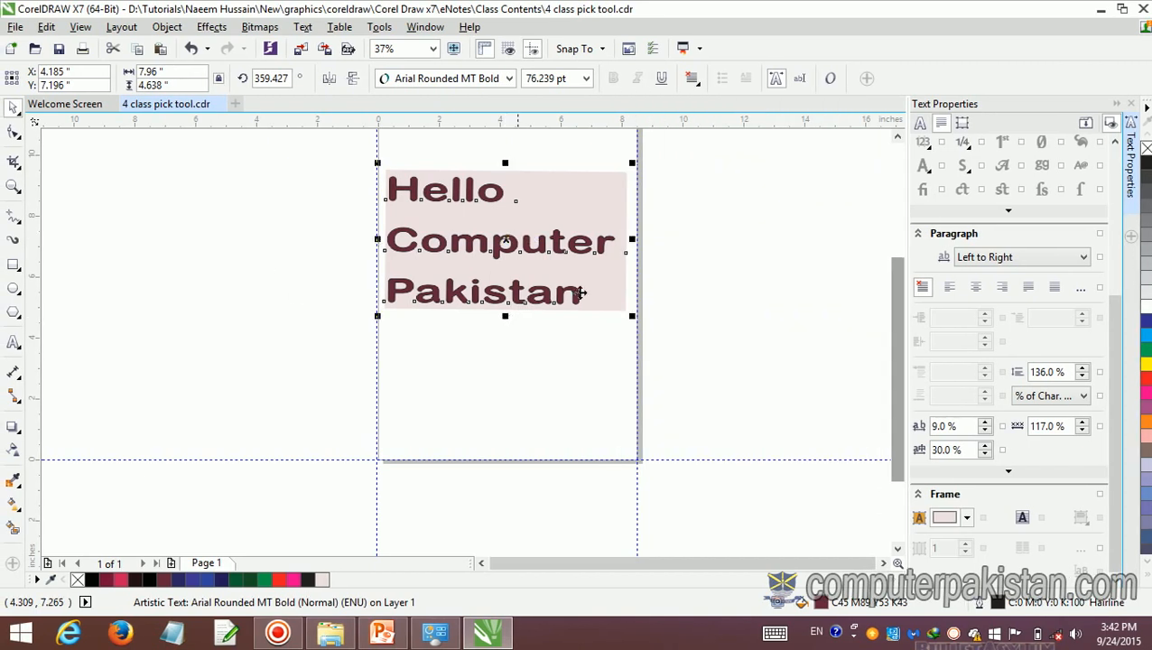
{"action": "left_click_drag", "start_coordinate": [629, 315], "coordinate": [672, 377]}
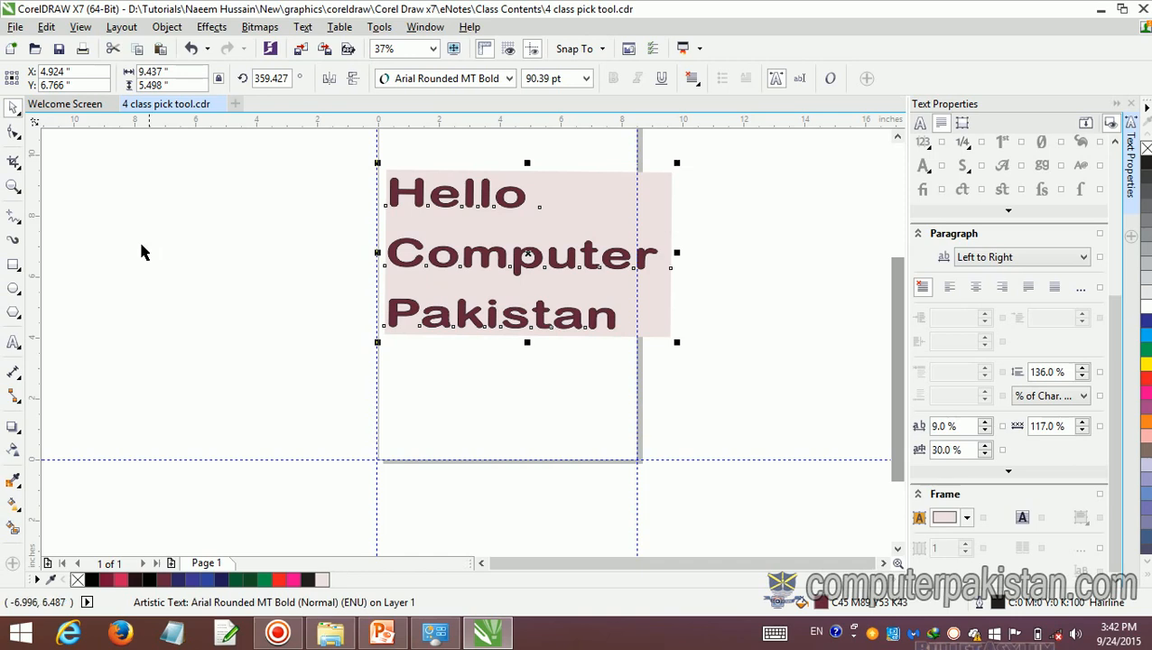
{"action": "left_click", "coordinate": [16, 110]}
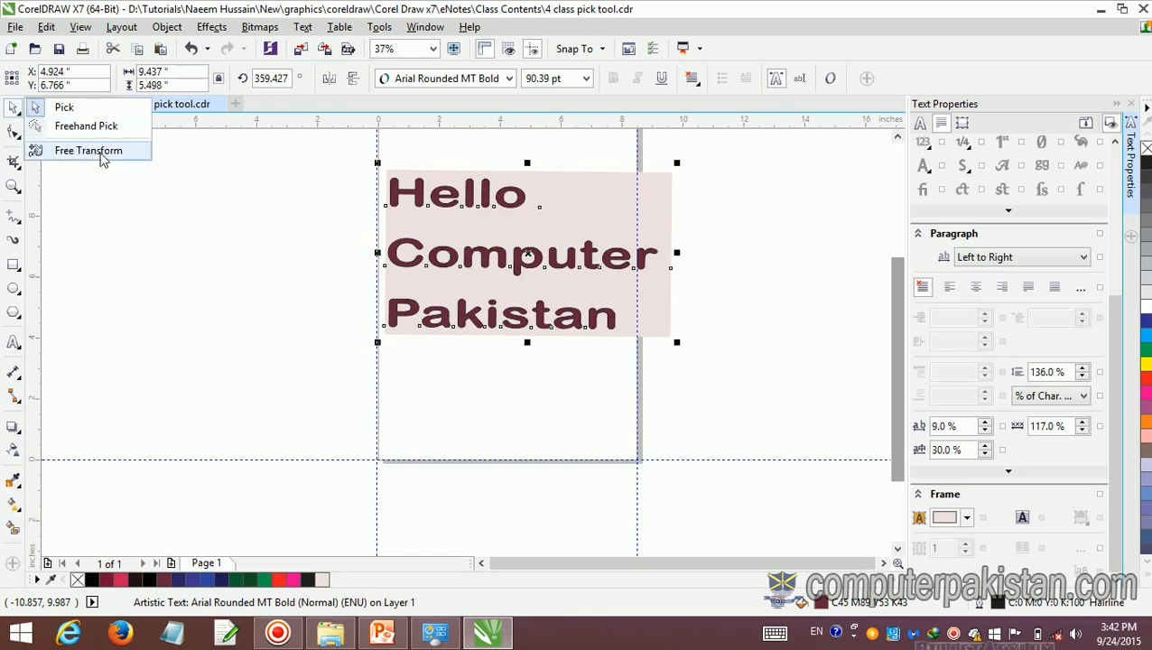
{"action": "left_click", "coordinate": [88, 151]}
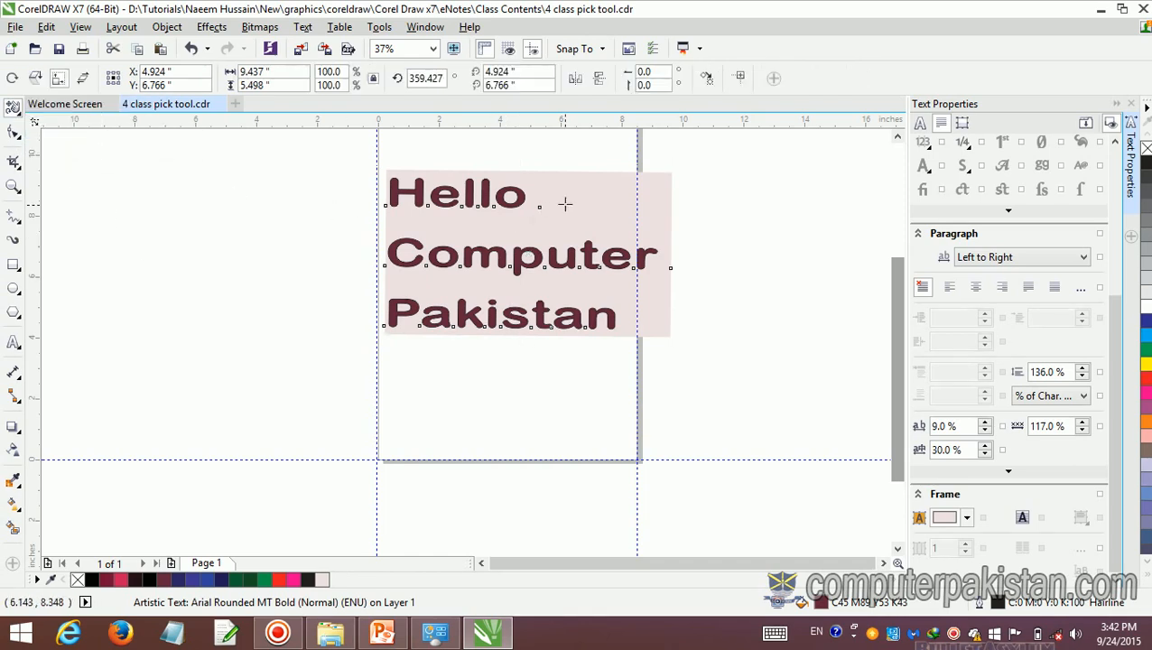
{"action": "mouse_move", "coordinate": [539, 208]}
{"action": "left_mouse_down"}
{"action": "mouse_move", "coordinate": [542, 179]}
{"action": "mouse_move", "coordinate": [537, 224]}
{"action": "mouse_move", "coordinate": [535, 198]}
{"action": "left_mouse_up"}
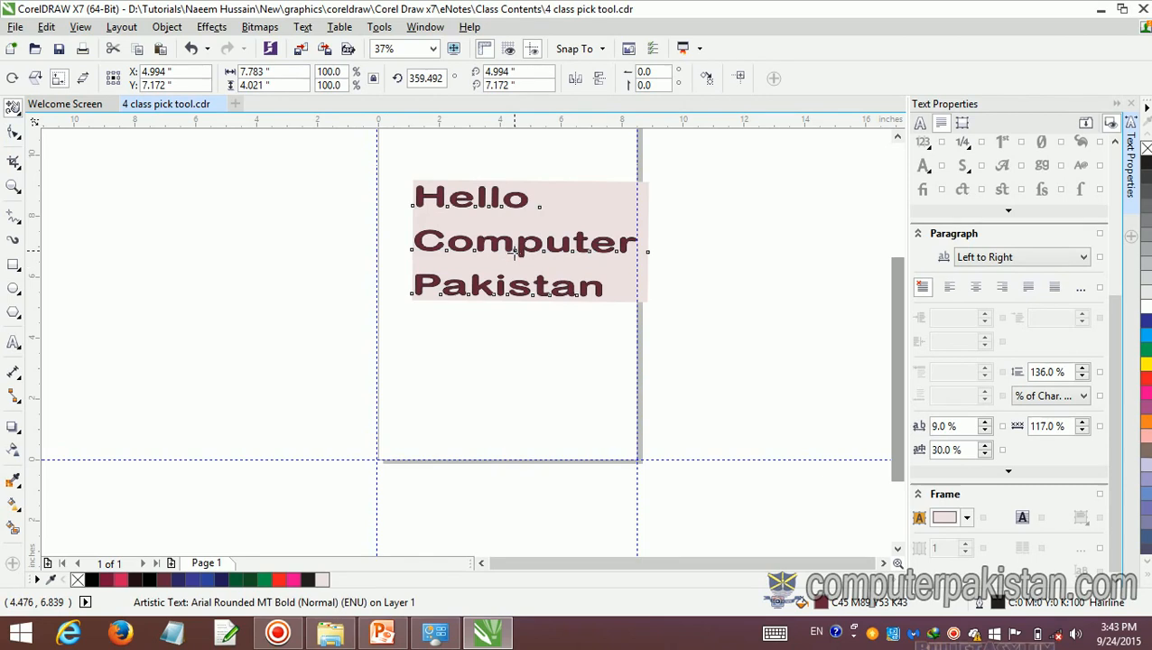
{"action": "mouse_move", "coordinate": [514, 253]}
{"action": "left_mouse_down"}
{"action": "mouse_move", "coordinate": [511, 228]}
{"action": "mouse_move", "coordinate": [512, 248]}
{"action": "mouse_move", "coordinate": [515, 237]}
{"action": "left_mouse_up"}
Step: Resize the text with the Pick tool to about 7.04 by 5.74 inches and save the document
{"action": "right_click", "coordinate": [14, 106]}
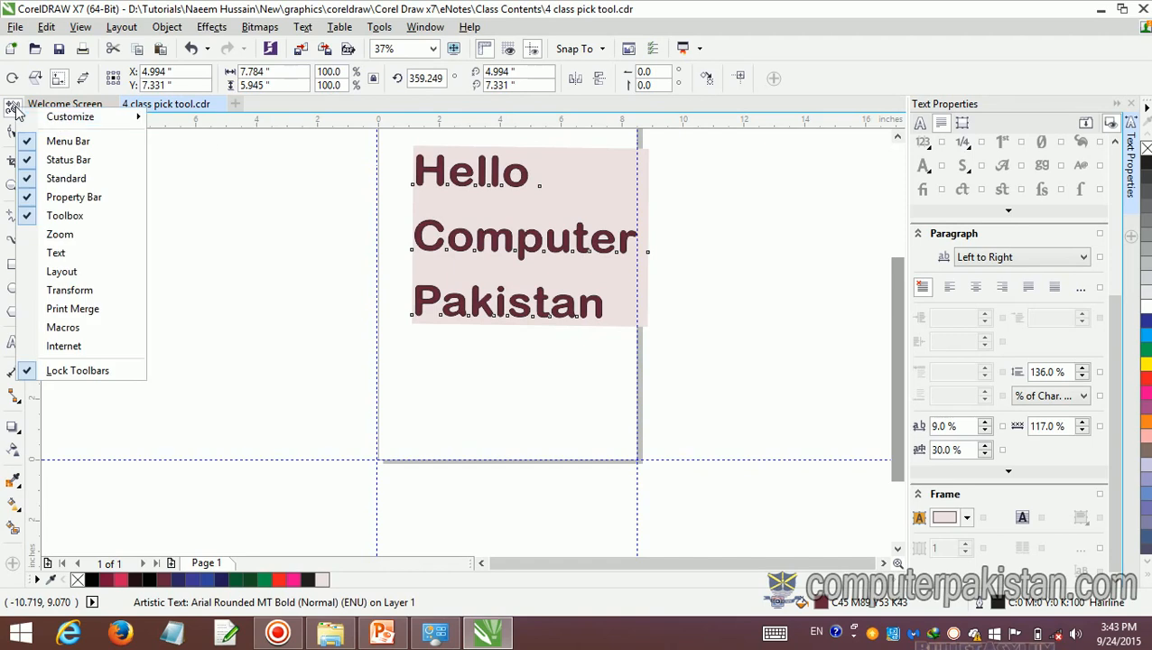
{"action": "left_click", "coordinate": [14, 107]}
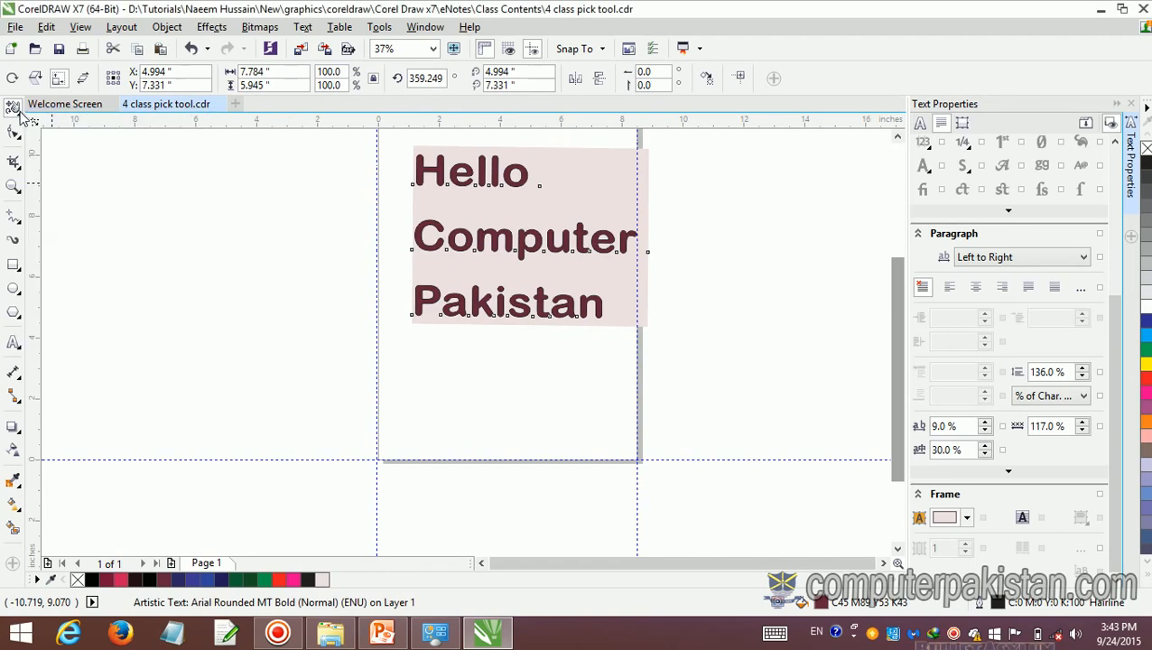
{"action": "left_click", "coordinate": [20, 116]}
{"action": "left_click", "coordinate": [45, 108]}
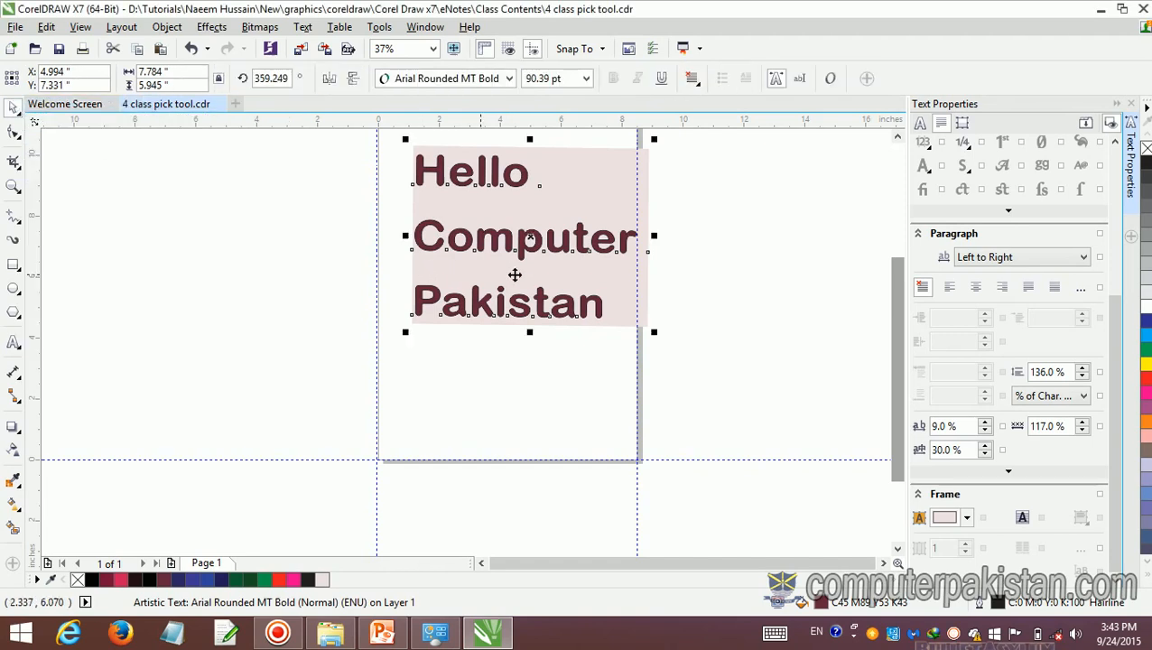
{"action": "mouse_move", "coordinate": [655, 332]}
{"action": "left_mouse_down"}
{"action": "mouse_move", "coordinate": [613, 276]}
{"action": "mouse_move", "coordinate": [621, 341]}
{"action": "mouse_move", "coordinate": [643, 377]}
{"action": "mouse_move", "coordinate": [642, 327]}
{"action": "left_mouse_up"}
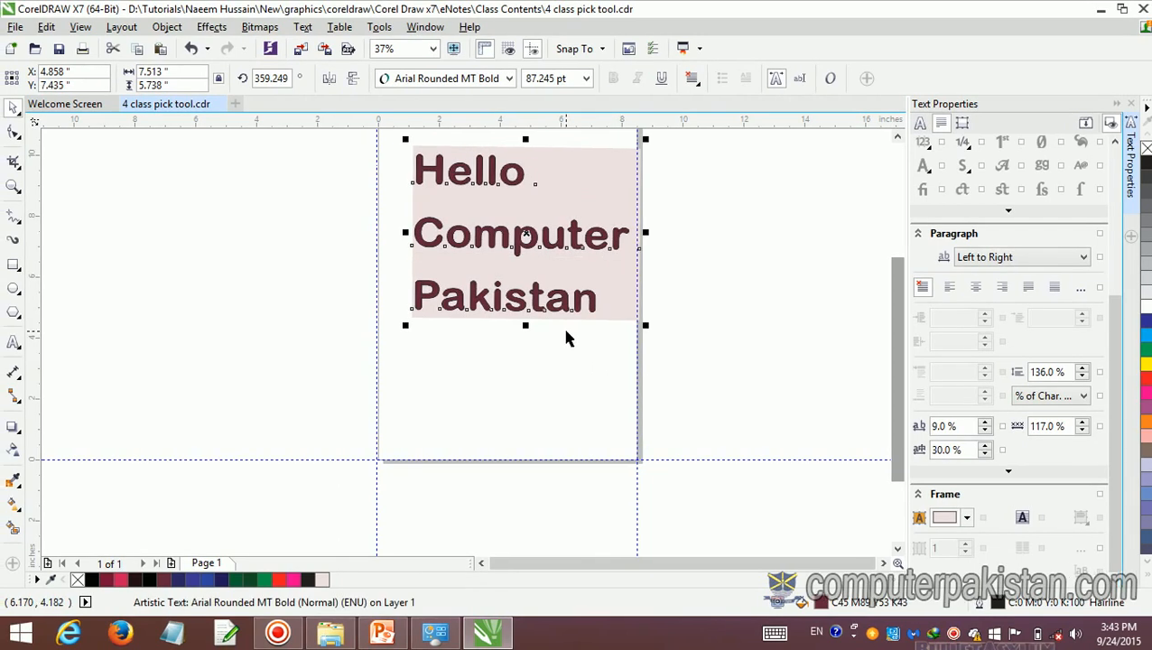
{"action": "left_click_drag", "start_coordinate": [645, 232], "coordinate": [627, 255]}
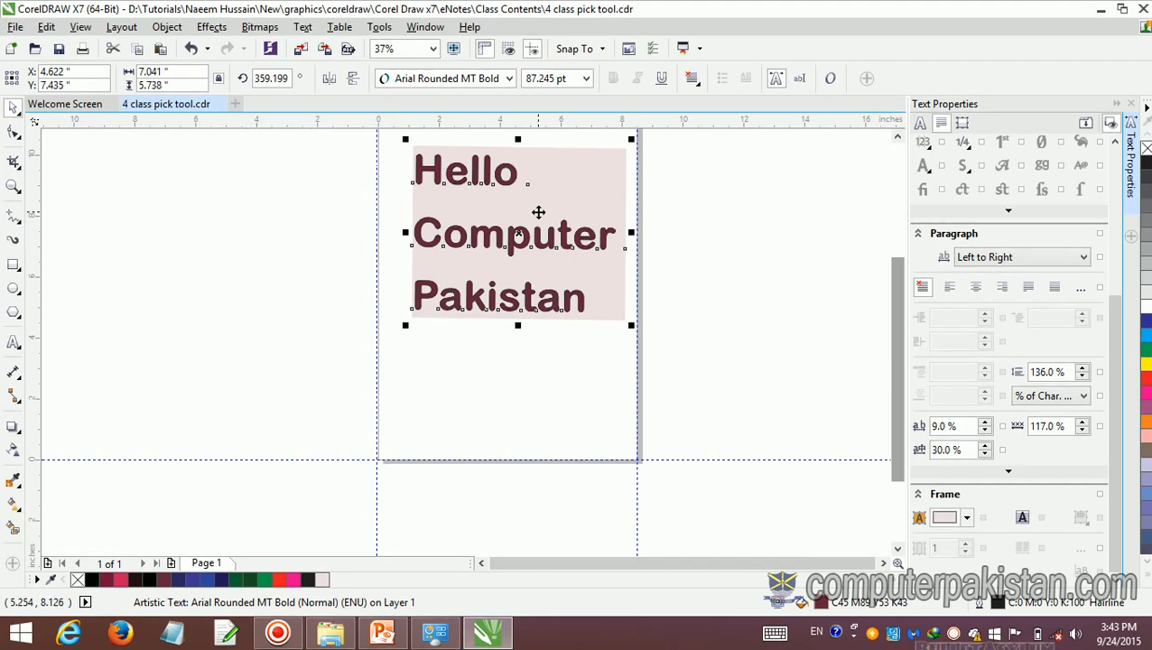
{"action": "key", "text": "ctrl+s"}
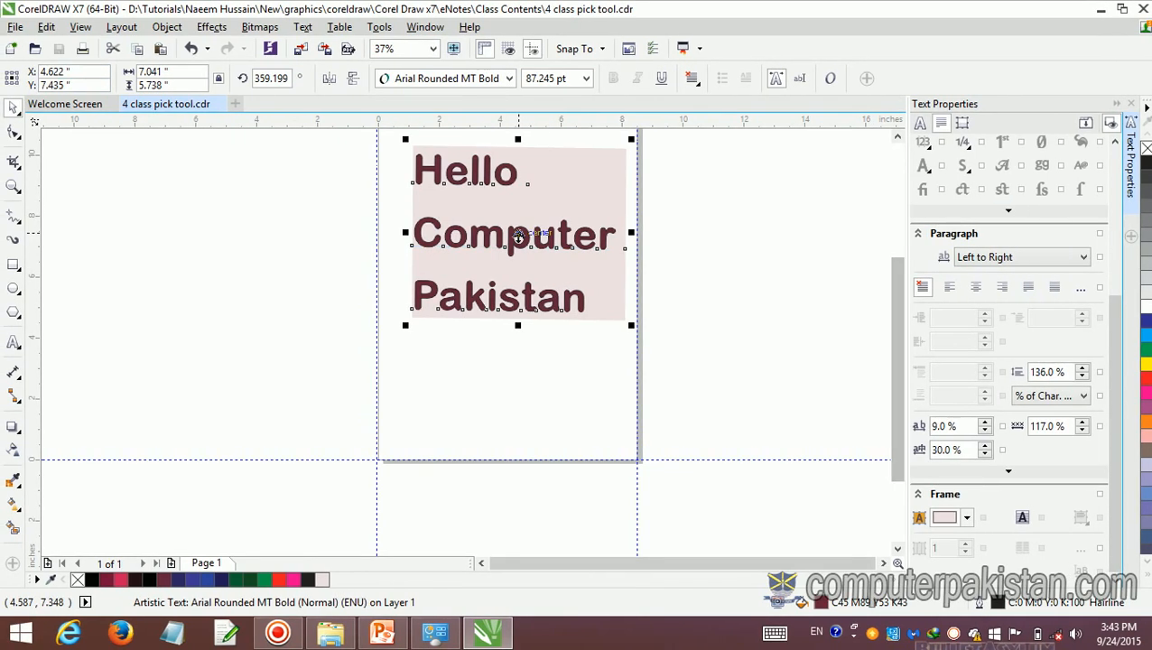
Step: Move the text down and to the left on the page and resize it to about 7.38 by 5.09 inches
{"action": "mouse_move", "coordinate": [518, 237]}
{"action": "left_mouse_down"}
{"action": "mouse_move", "coordinate": [798, 244]}
{"action": "mouse_move", "coordinate": [474, 231]}
{"action": "mouse_move", "coordinate": [478, 465]}
{"action": "mouse_move", "coordinate": [502, 266]}
{"action": "mouse_move", "coordinate": [494, 242]}
{"action": "mouse_move", "coordinate": [501, 248]}
{"action": "left_mouse_up"}
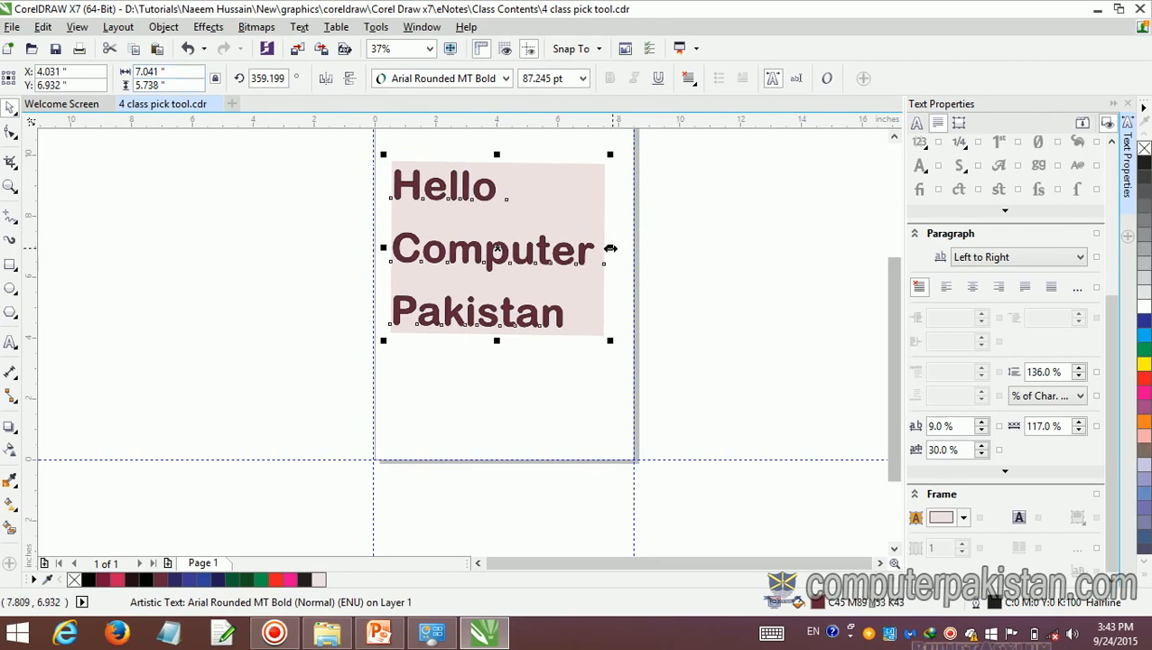
{"action": "mouse_move", "coordinate": [610, 248]}
{"action": "left_mouse_down"}
{"action": "mouse_move", "coordinate": [740, 273]}
{"action": "mouse_move", "coordinate": [597, 260]}
{"action": "mouse_move", "coordinate": [620, 267]}
{"action": "left_mouse_up"}
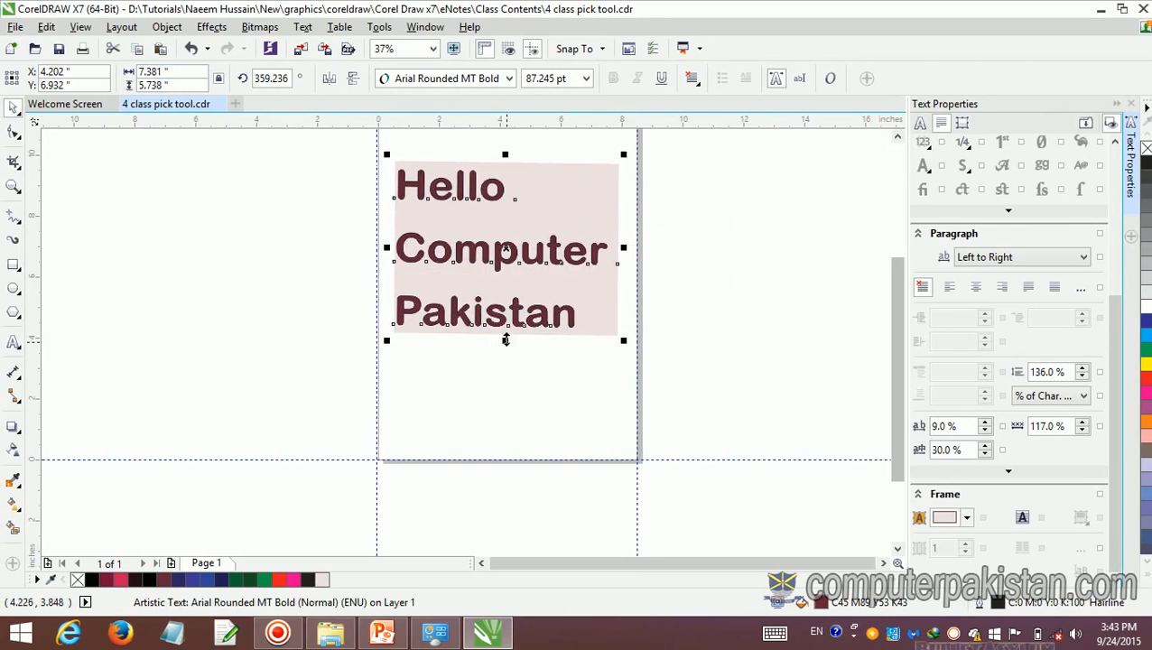
{"action": "mouse_move", "coordinate": [505, 340]}
{"action": "left_mouse_down"}
{"action": "mouse_move", "coordinate": [504, 402]}
{"action": "mouse_move", "coordinate": [502, 321]}
{"action": "left_mouse_up"}
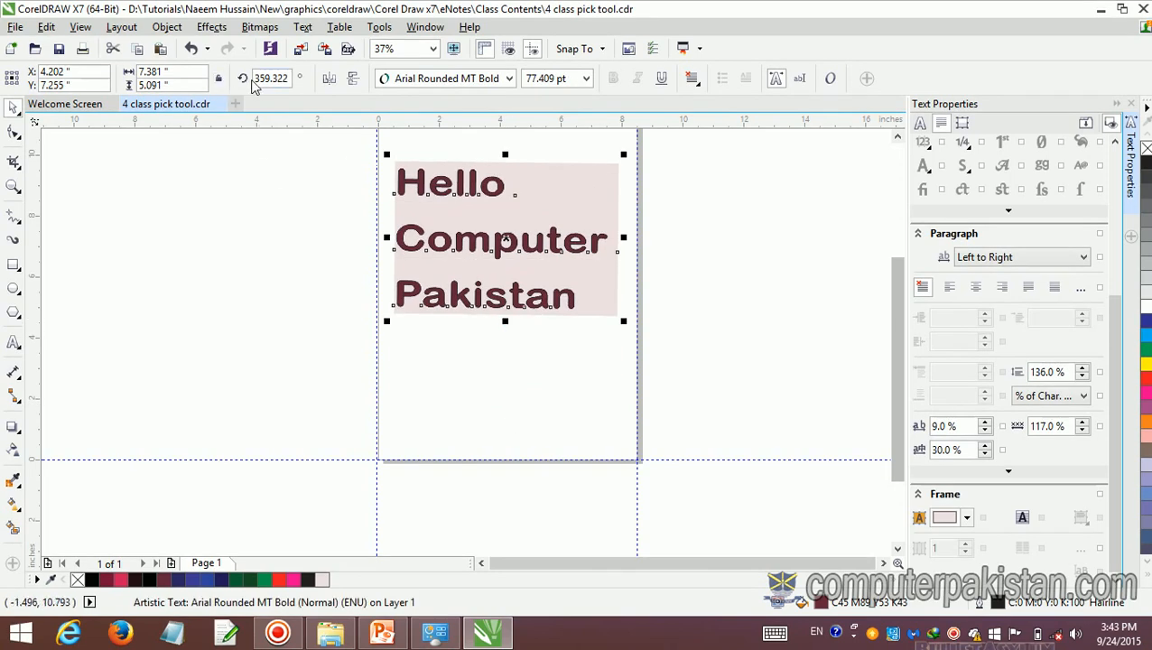
Step: Try rotating the text to 20.322 degrees and undo the rotation
{"action": "left_click", "coordinate": [504, 239]}
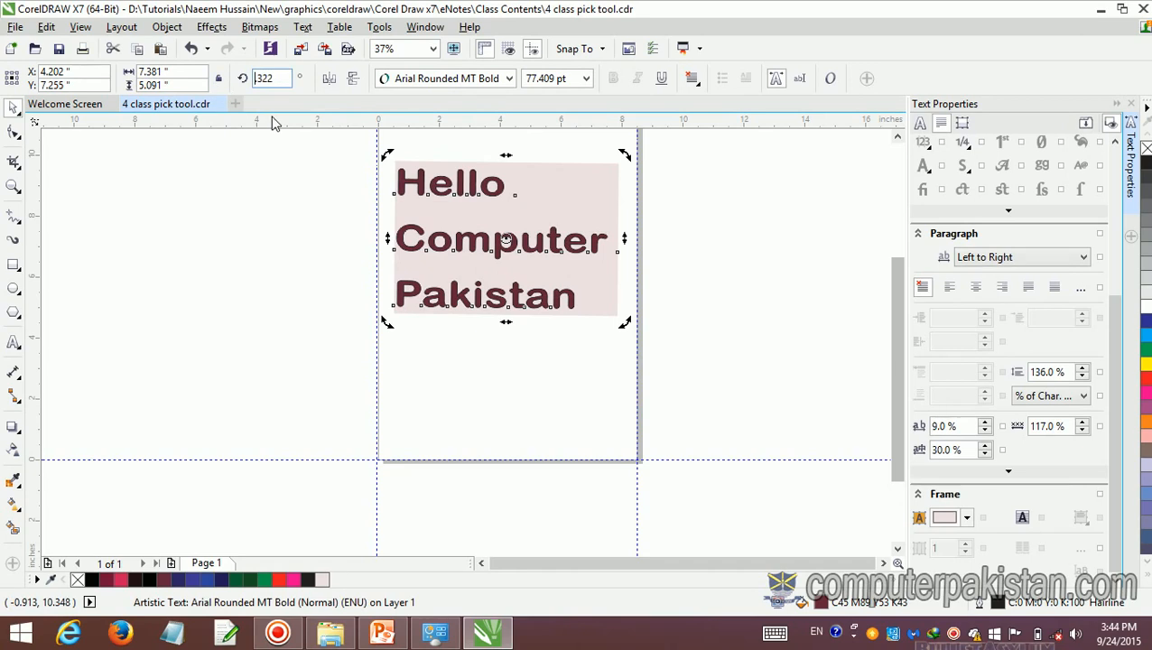
{"action": "type", "text": "20"}
{"action": "key", "text": "Return"}
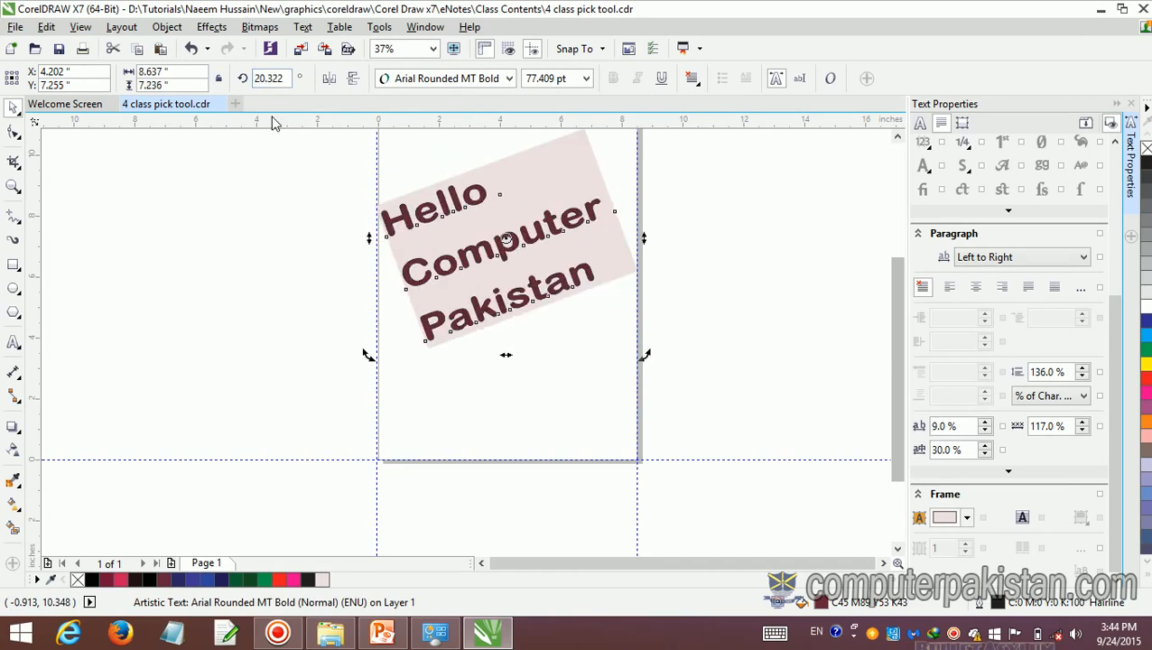
{"action": "key", "text": "ctrl+z"}
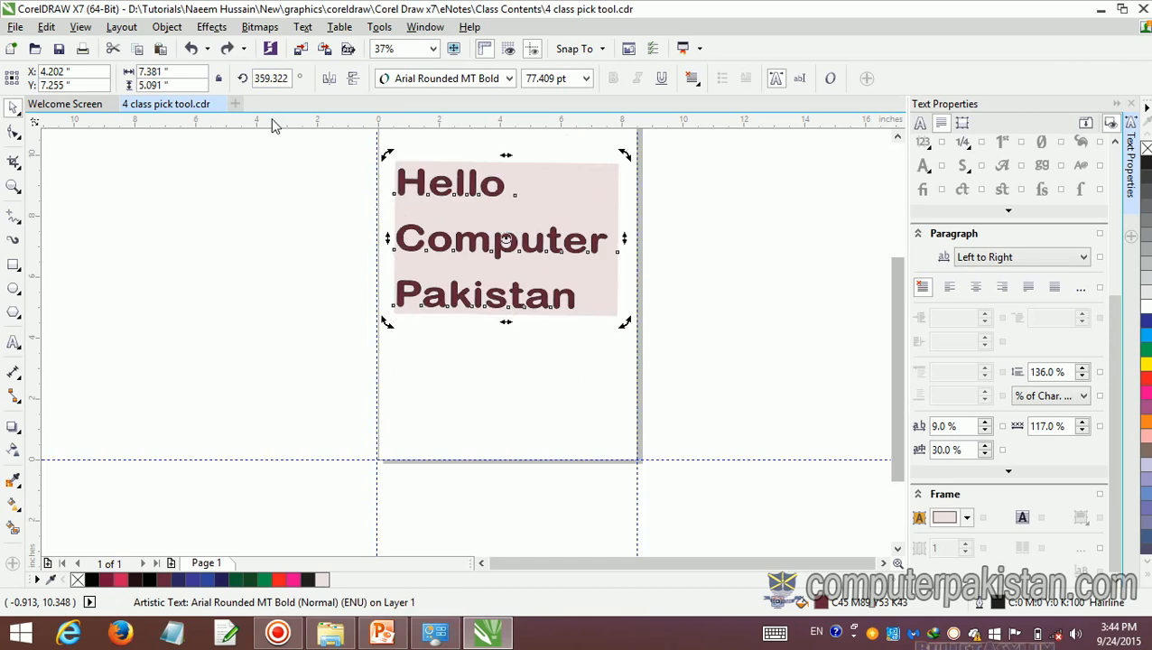
Step: Try mirroring the text horizontally and vertically, flipping it back to its normal orientation each time
{"action": "left_click", "coordinate": [338, 80]}
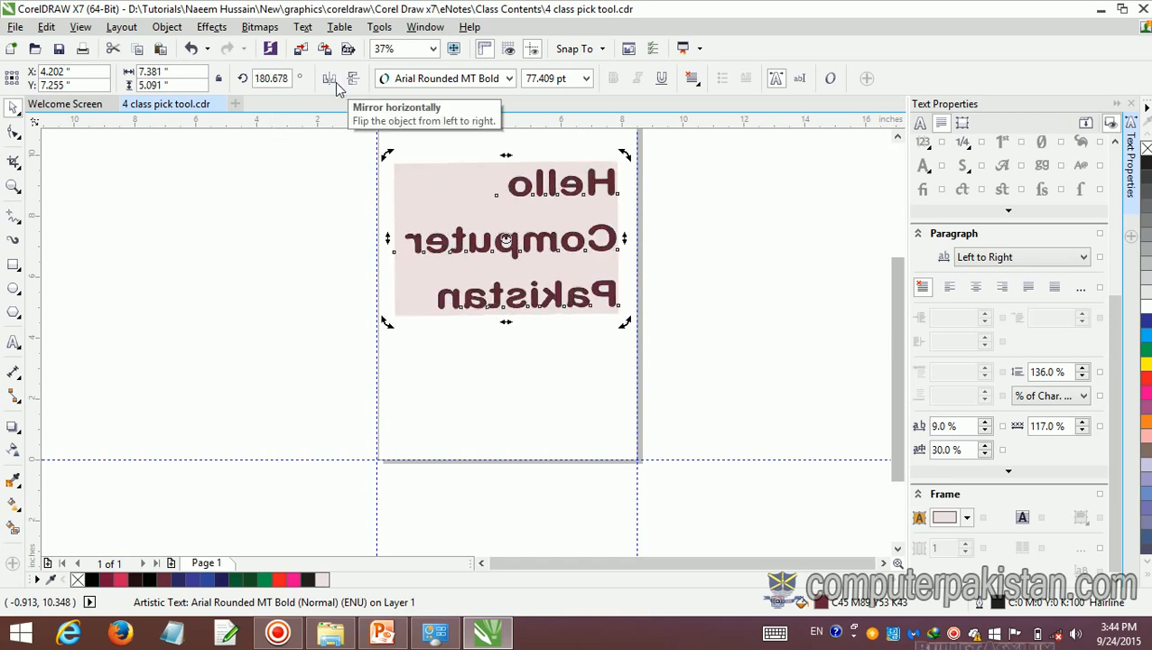
{"action": "left_click", "coordinate": [335, 83]}
{"action": "left_click", "coordinate": [353, 81]}
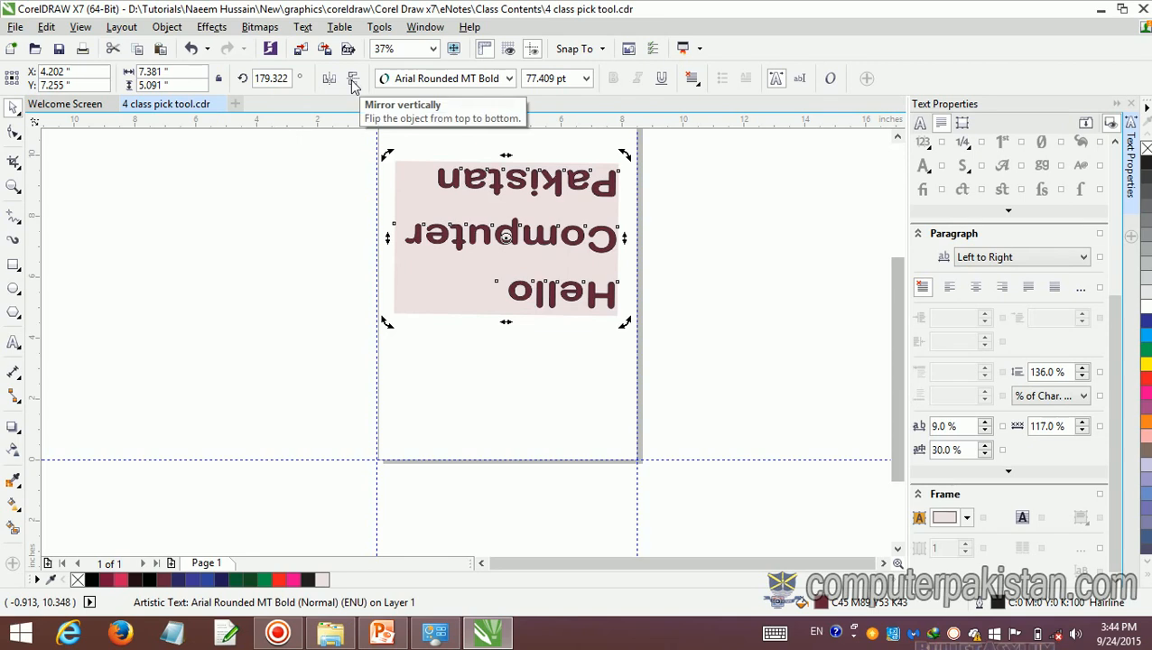
{"action": "left_click", "coordinate": [353, 81]}
{"action": "left_click", "coordinate": [330, 81]}
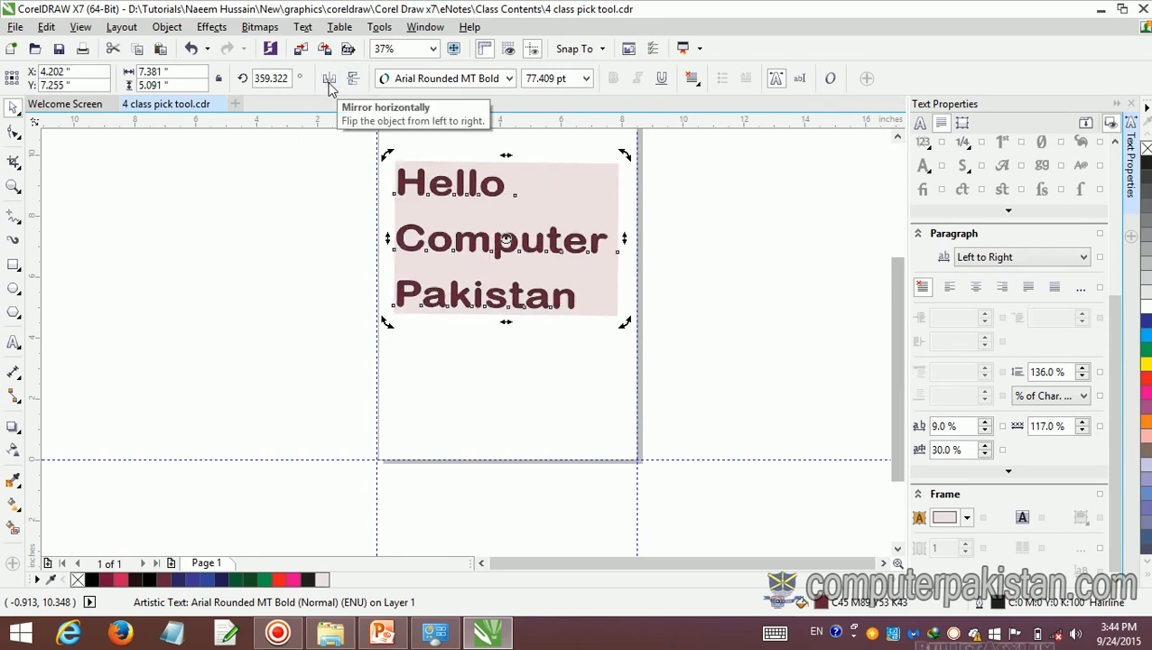
{"action": "left_click", "coordinate": [329, 82]}
{"action": "left_click", "coordinate": [329, 81]}
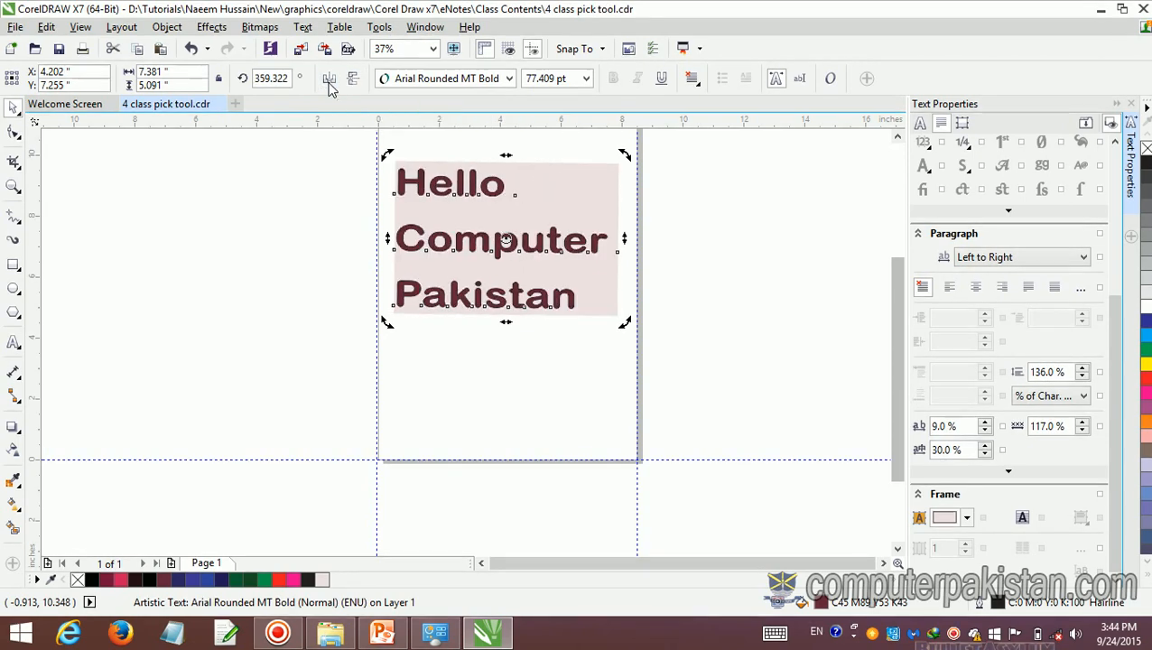
{"action": "left_click", "coordinate": [353, 79]}
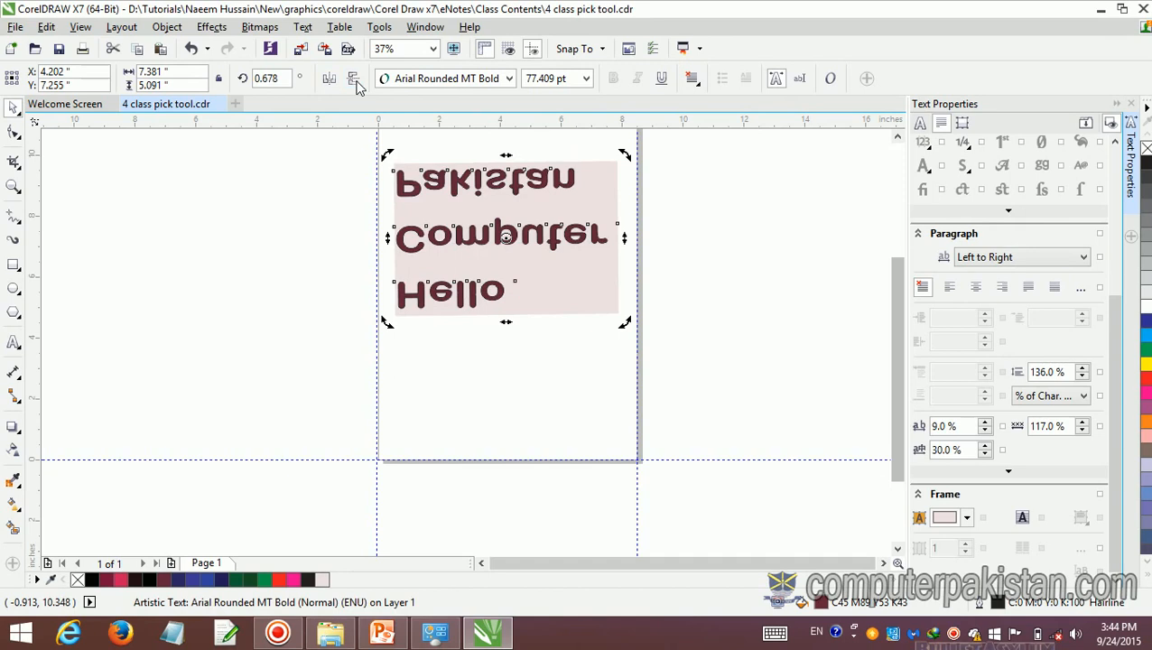
{"action": "left_click", "coordinate": [355, 80]}
{"action": "left_click", "coordinate": [353, 80]}
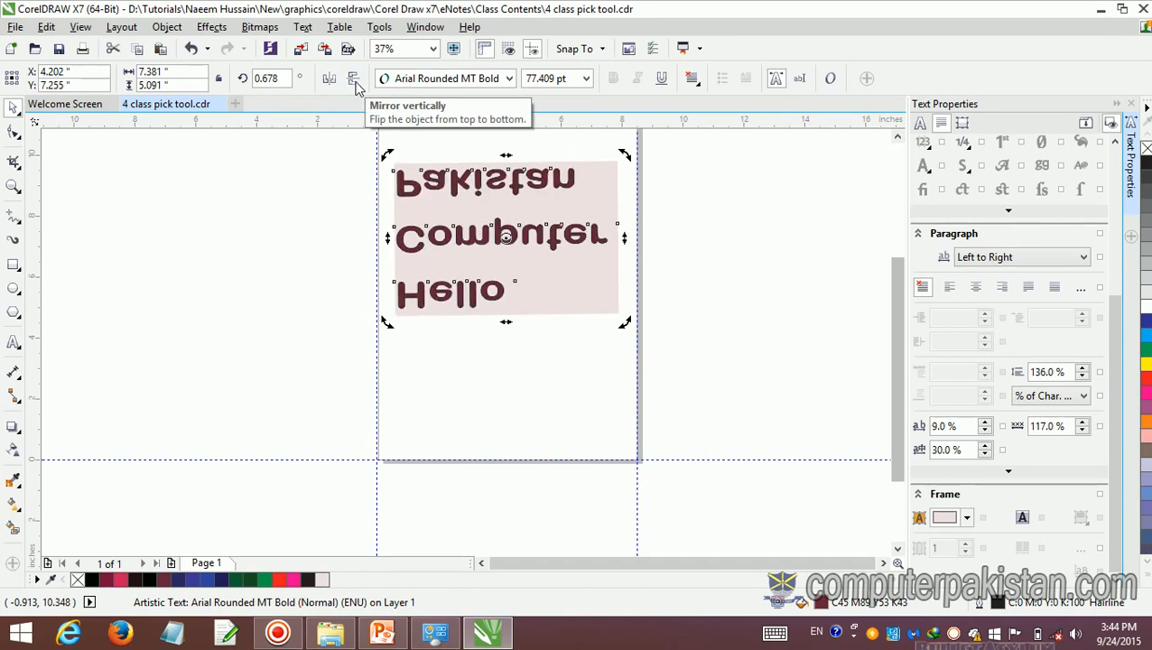
{"action": "left_click", "coordinate": [354, 80]}
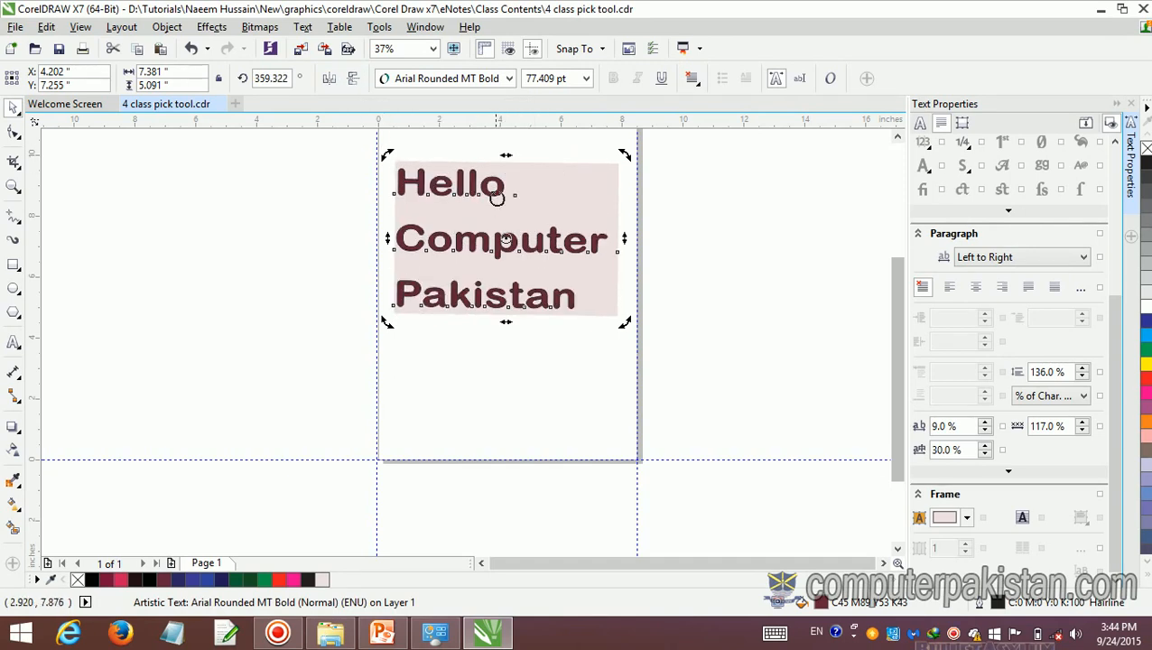
Step: Skew the text slightly in the horizontal direction to about 7.43 inches wide
{"action": "left_click_drag", "start_coordinate": [505, 155], "coordinate": [501, 352]}
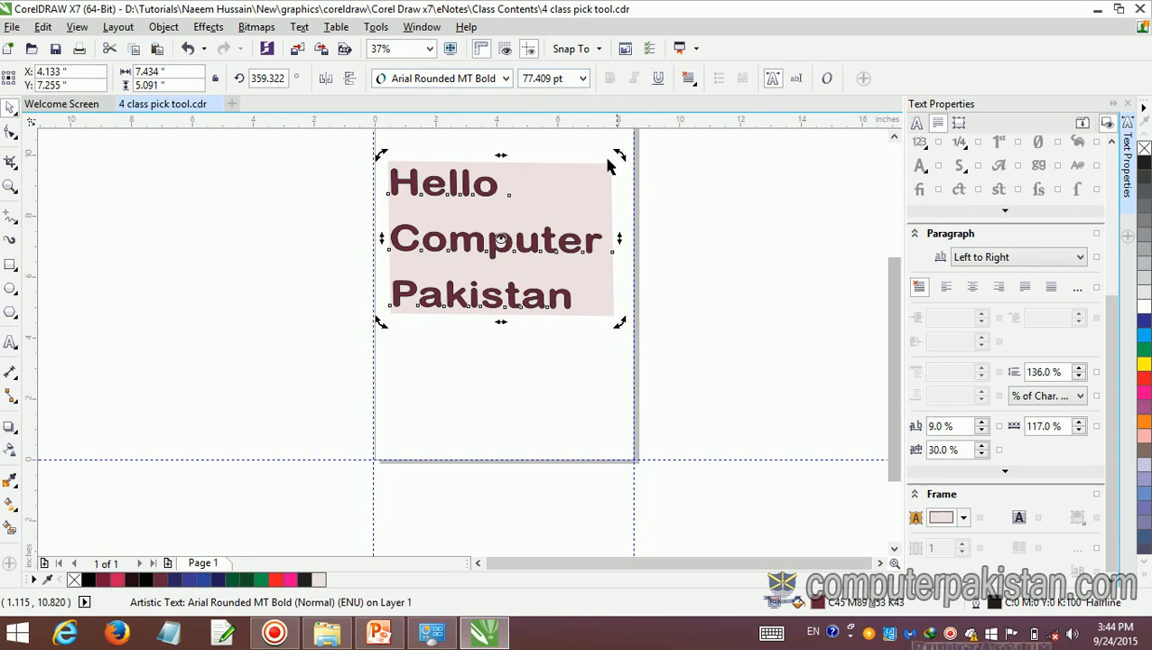
Step: Add the artistic text "computerpakistan" on the page below the large sample text
{"action": "left_click", "coordinate": [13, 345]}
{"action": "left_click_drag", "start_coordinate": [581, 303], "coordinate": [390, 181]}
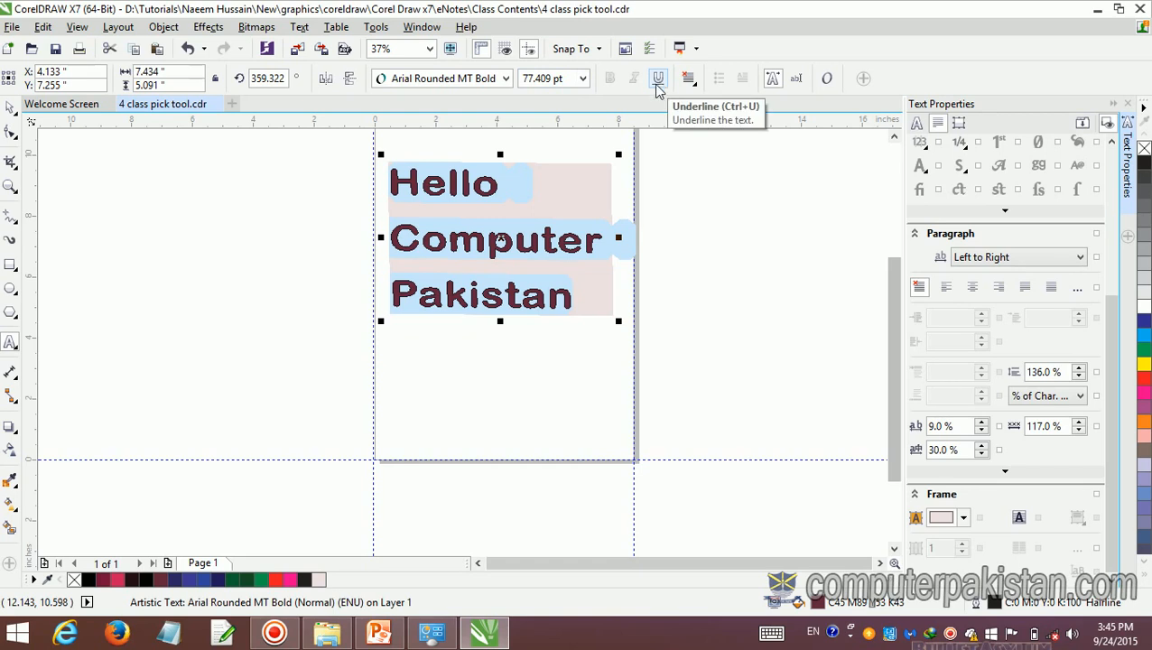
{"action": "left_click", "coordinate": [14, 343]}
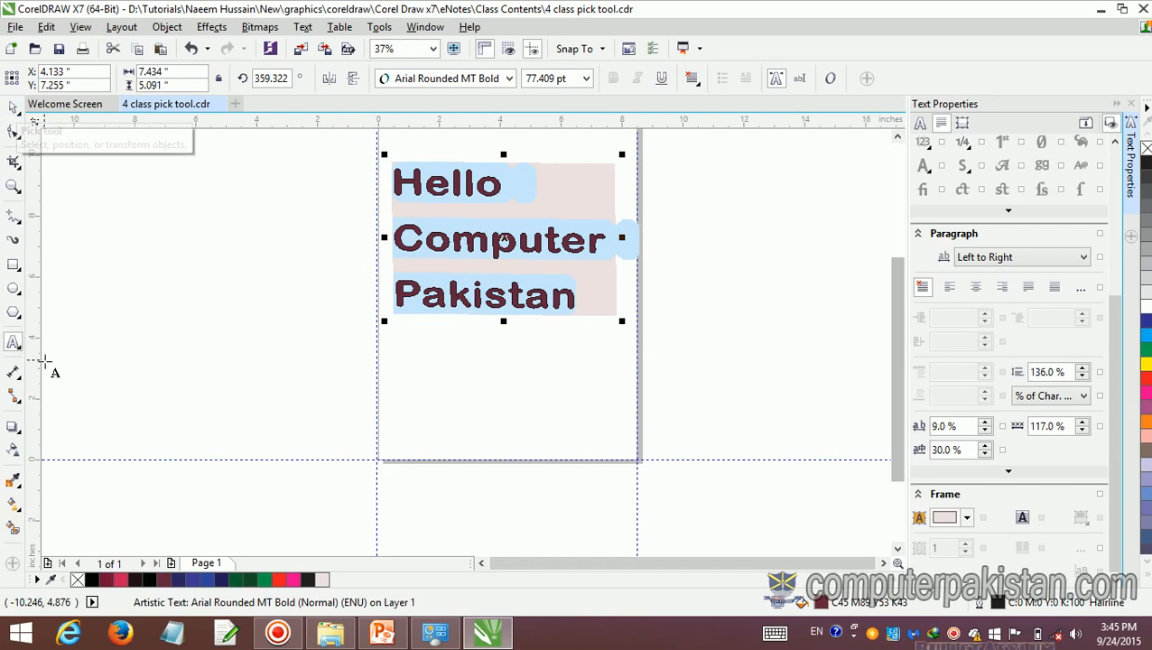
{"action": "left_click", "coordinate": [19, 348]}
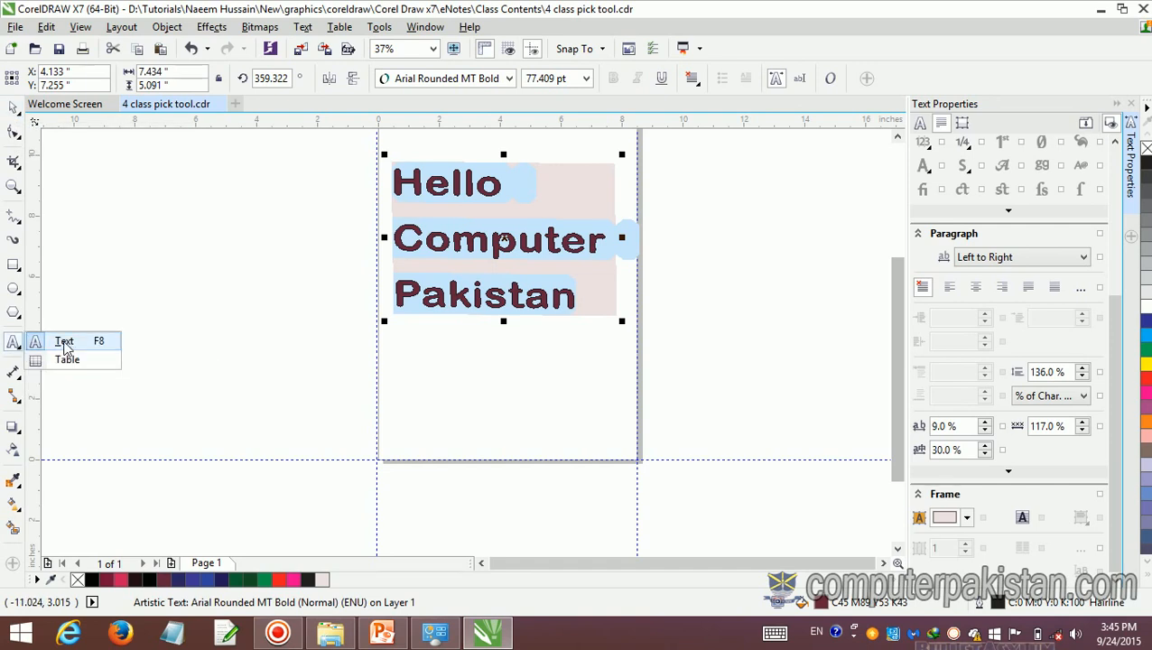
{"action": "left_click", "coordinate": [64, 344]}
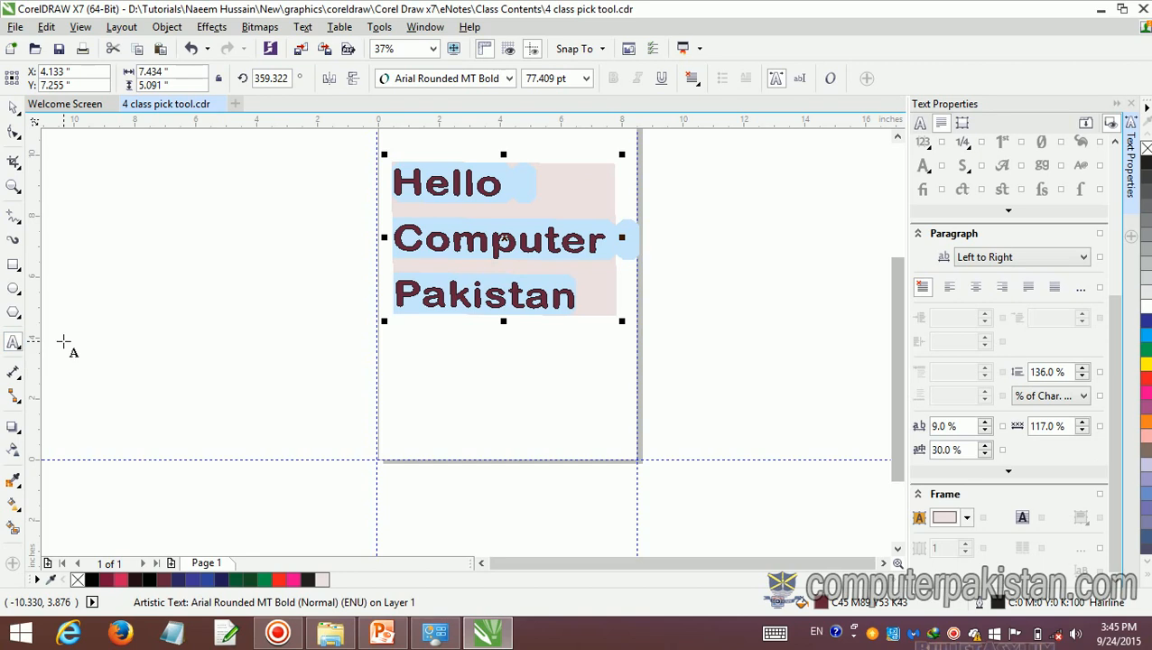
{"action": "left_click", "coordinate": [423, 373]}
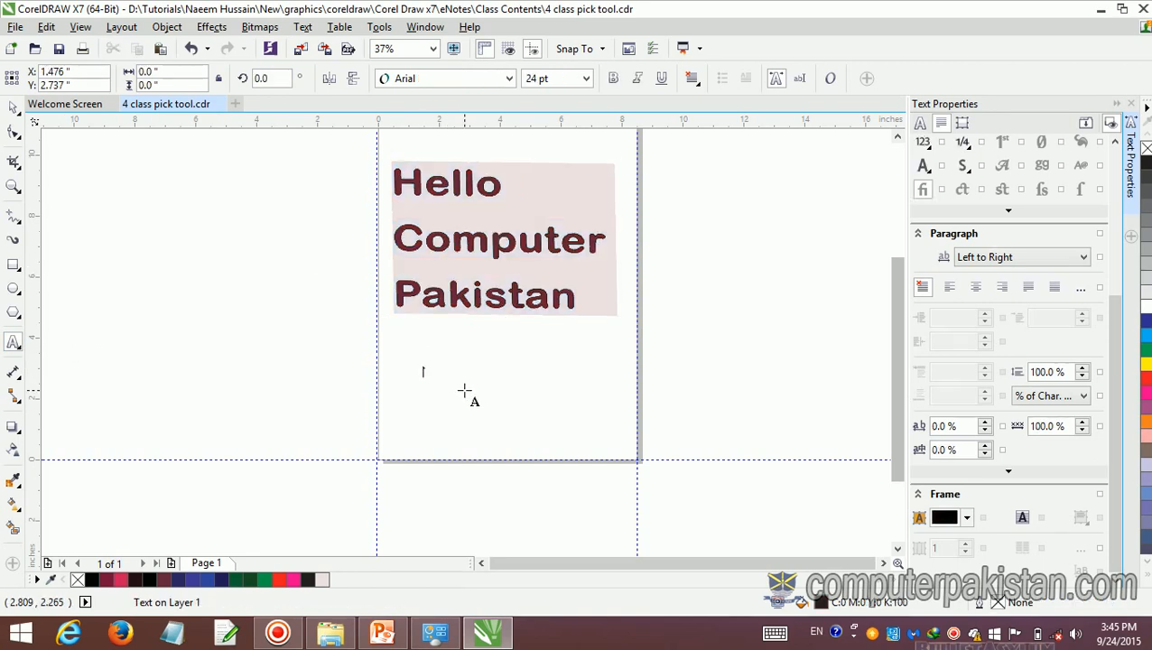
{"action": "type", "text": "computerpakistan"}
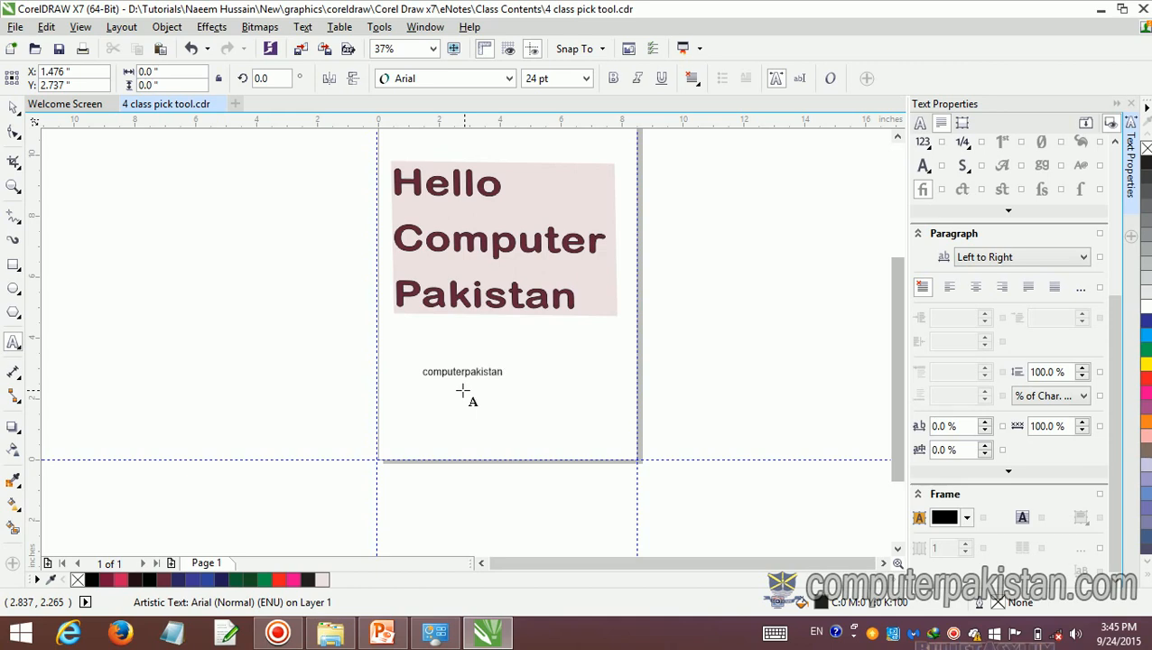
Step: Format the whole "computerpakistan" text as bold and italic
{"action": "left_click", "coordinate": [505, 377]}
{"action": "left_click", "coordinate": [508, 375]}
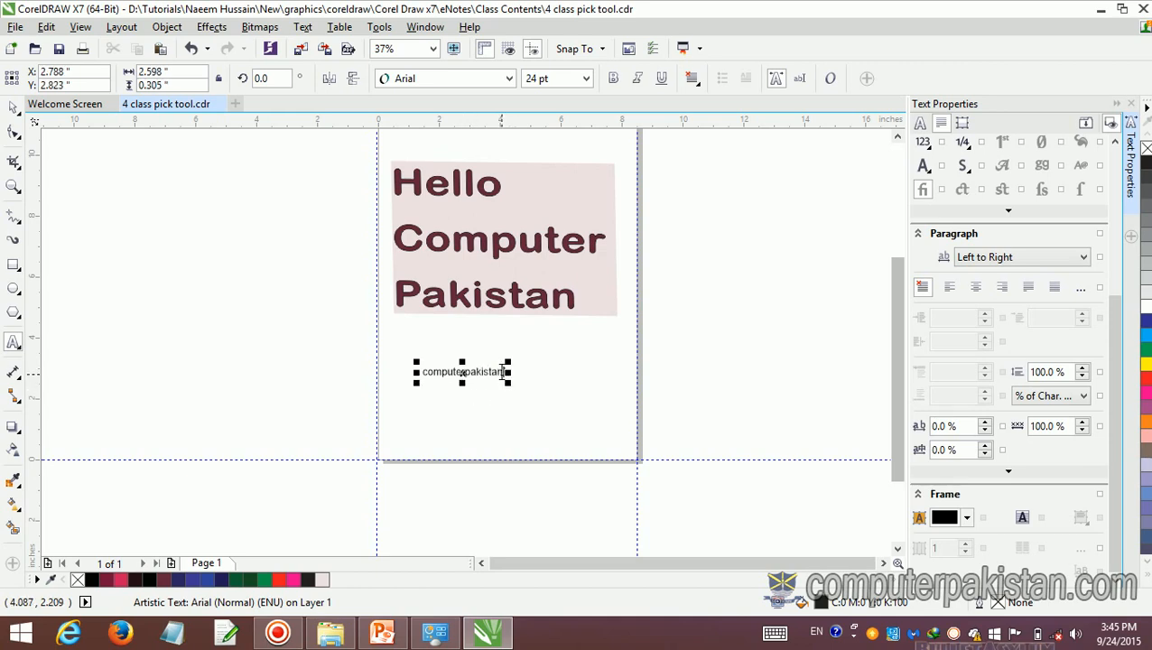
{"action": "left_click_drag", "start_coordinate": [503, 372], "coordinate": [417, 372]}
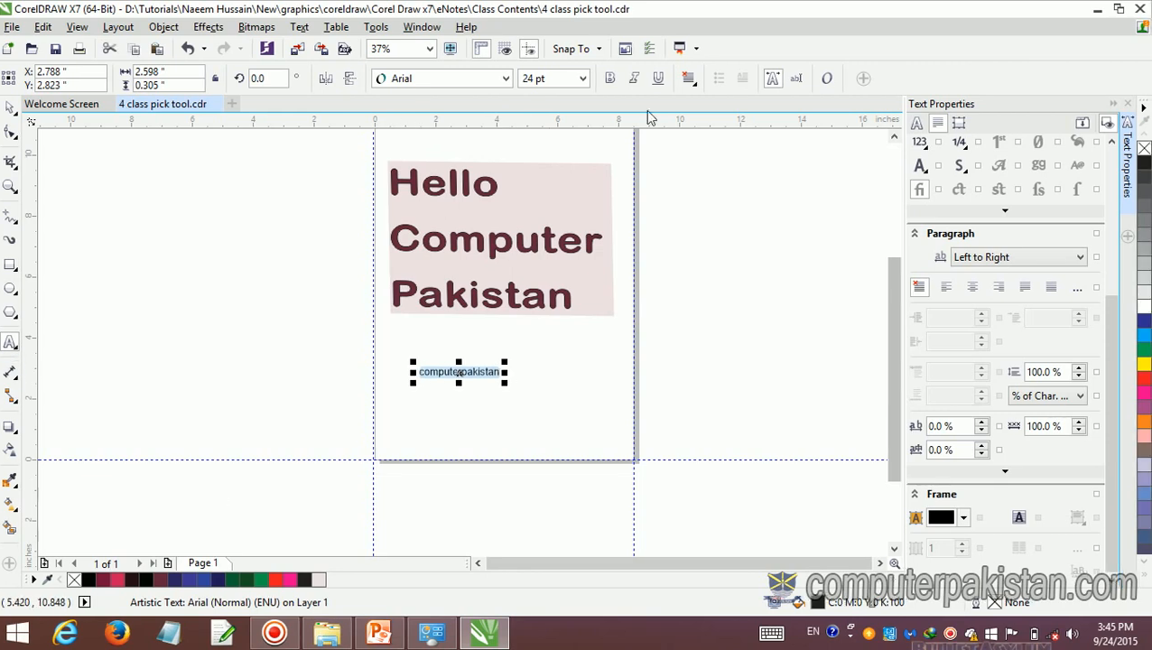
{"action": "left_click", "coordinate": [610, 79]}
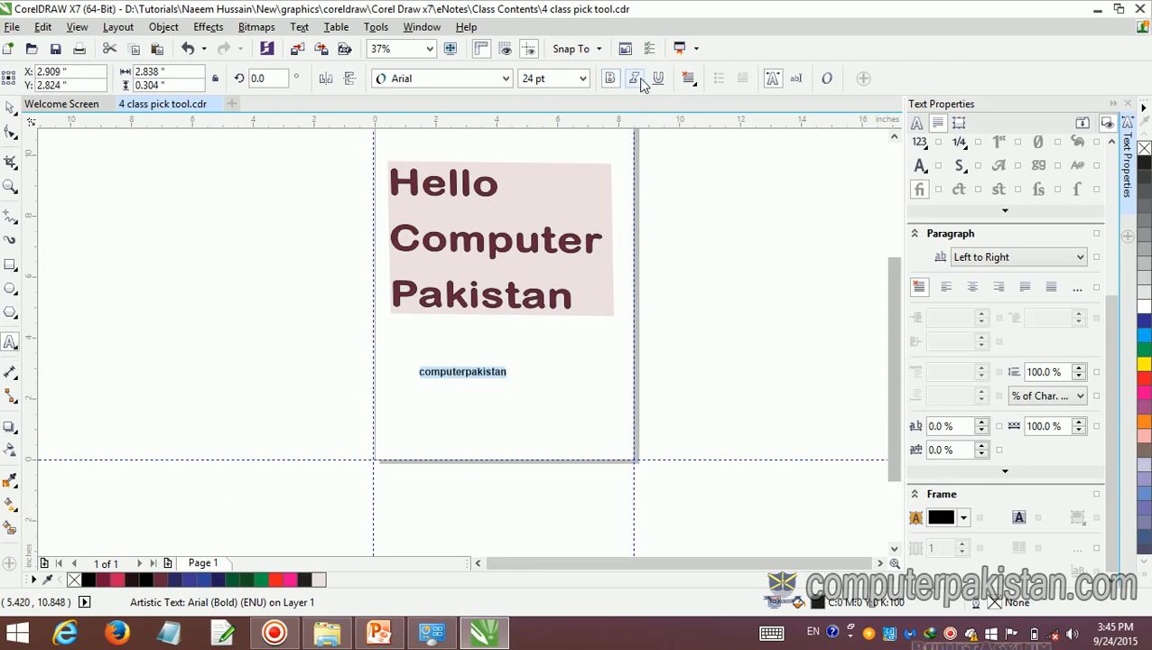
{"action": "left_click", "coordinate": [635, 78]}
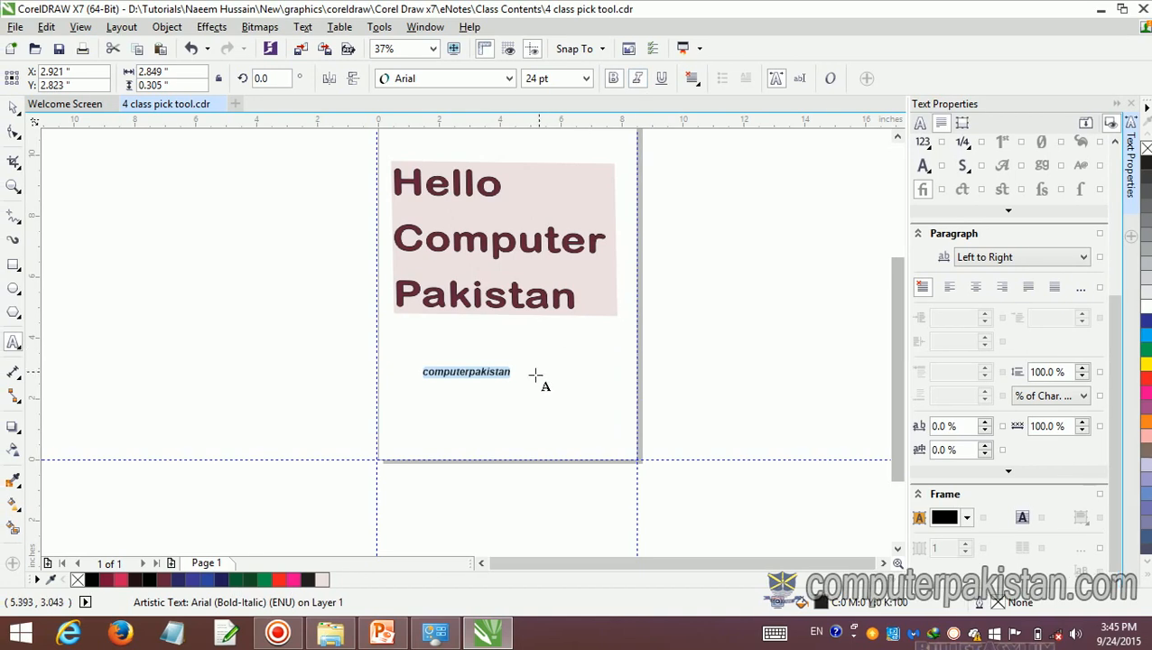
{"action": "left_click", "coordinate": [535, 374]}
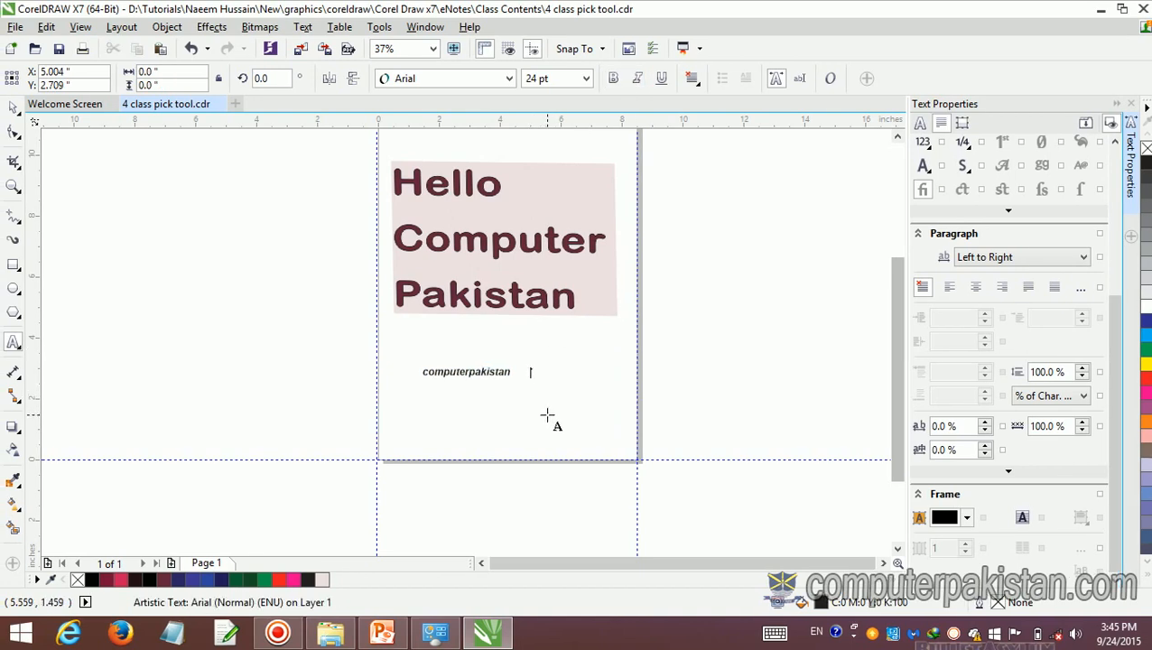
Step: Add an artistic text listing three first names, one per line, in the empty area left of the page
{"action": "left_click", "coordinate": [211, 260]}
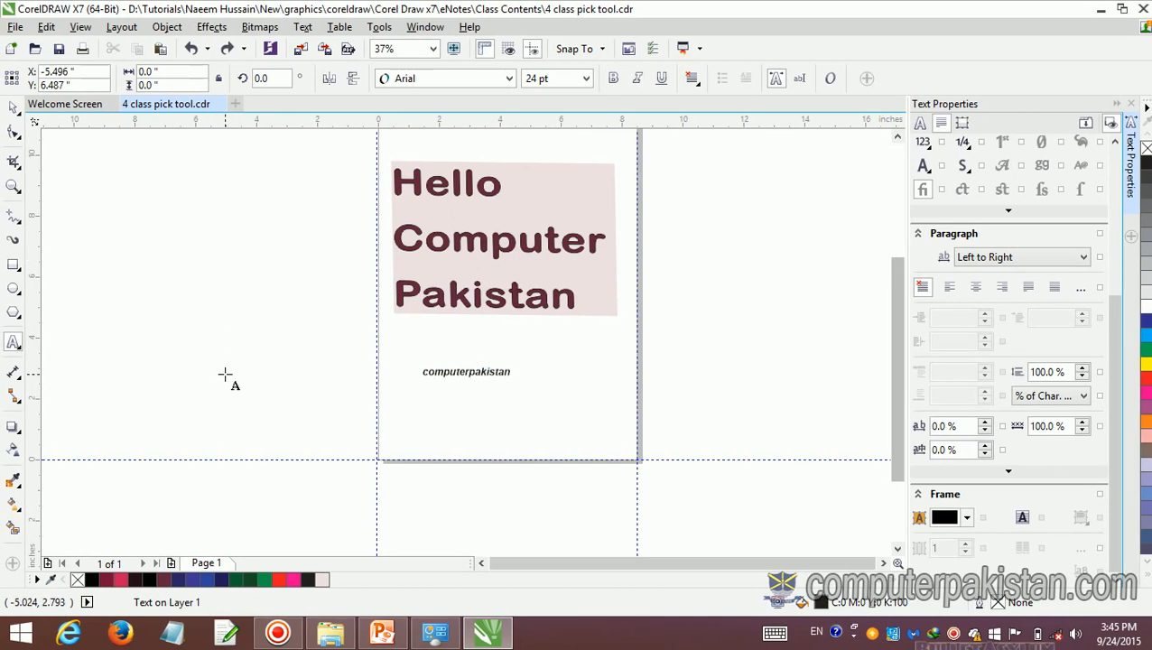
{"action": "type", "text": "Naeem "}
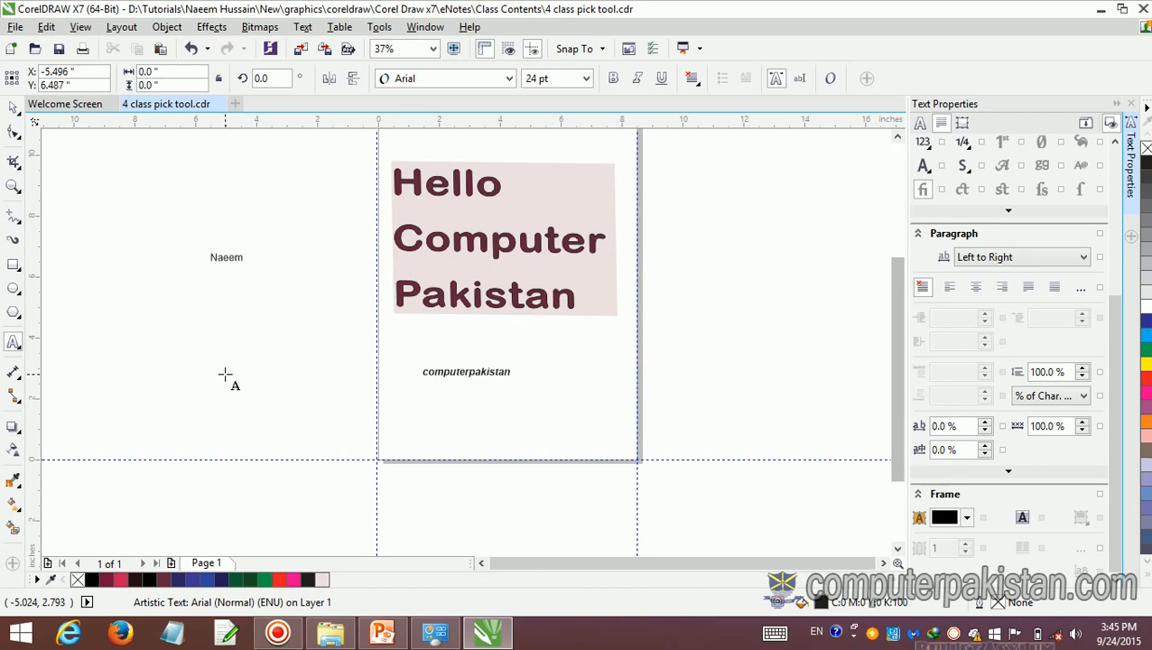
{"action": "type", "text": "Faheem"}
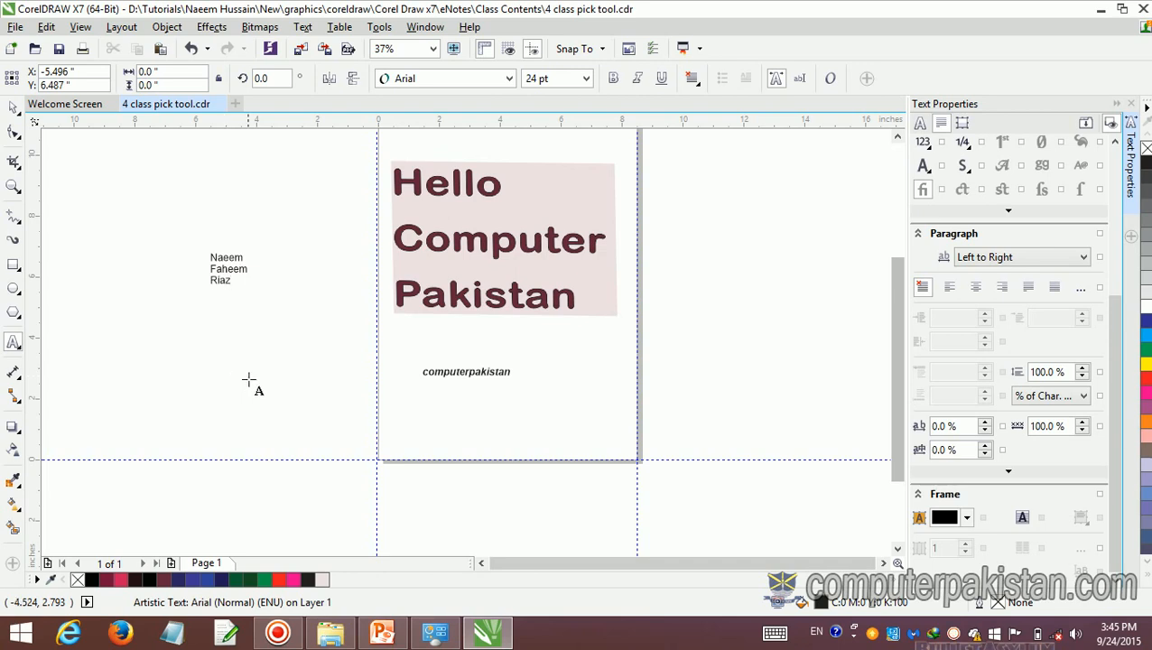
{"action": "left_click_drag", "start_coordinate": [232, 281], "coordinate": [200, 257]}
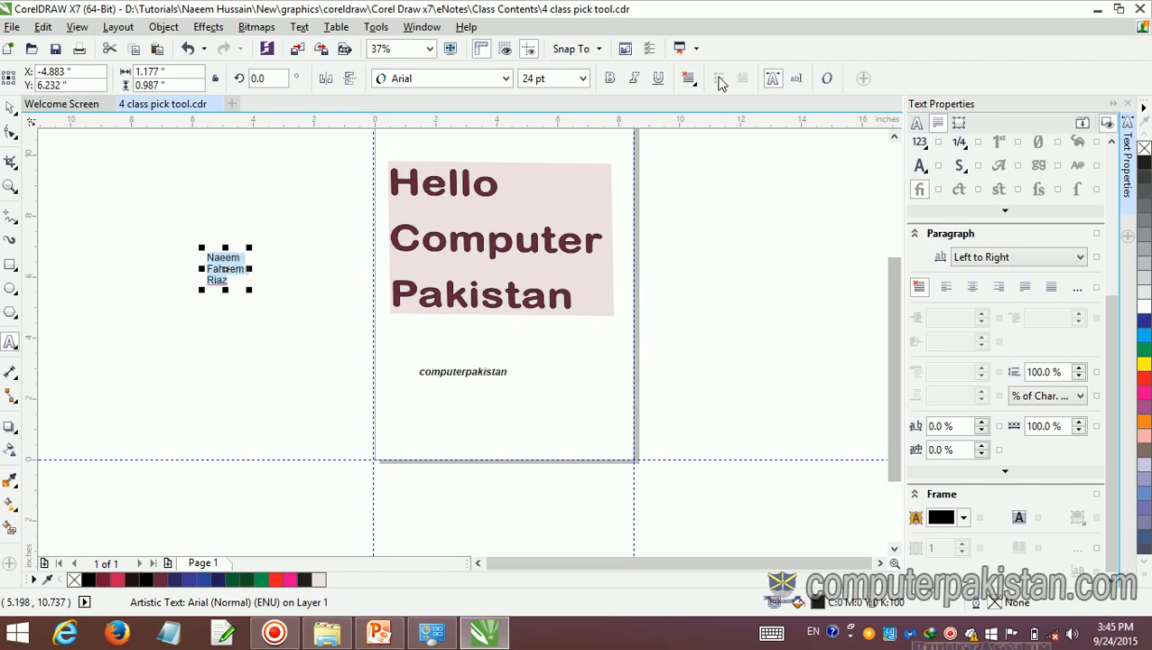
{"action": "left_click", "coordinate": [497, 379]}
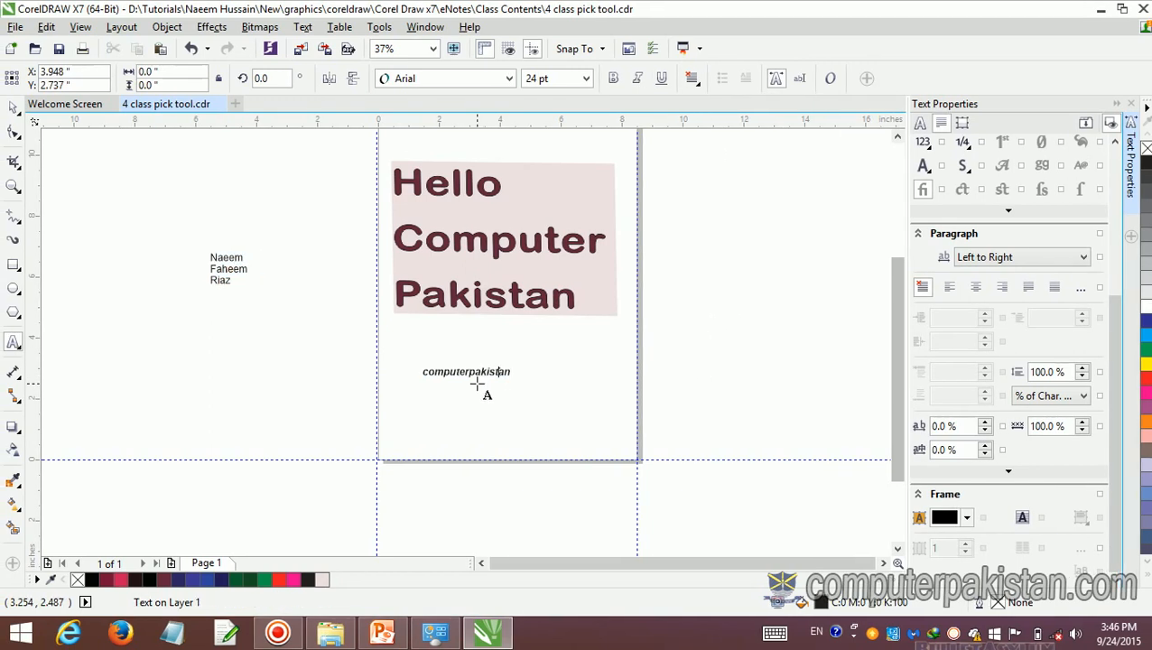
Step: Move the "computerpakistan" text off the page to just above the list of names
{"action": "left_click", "coordinate": [13, 106]}
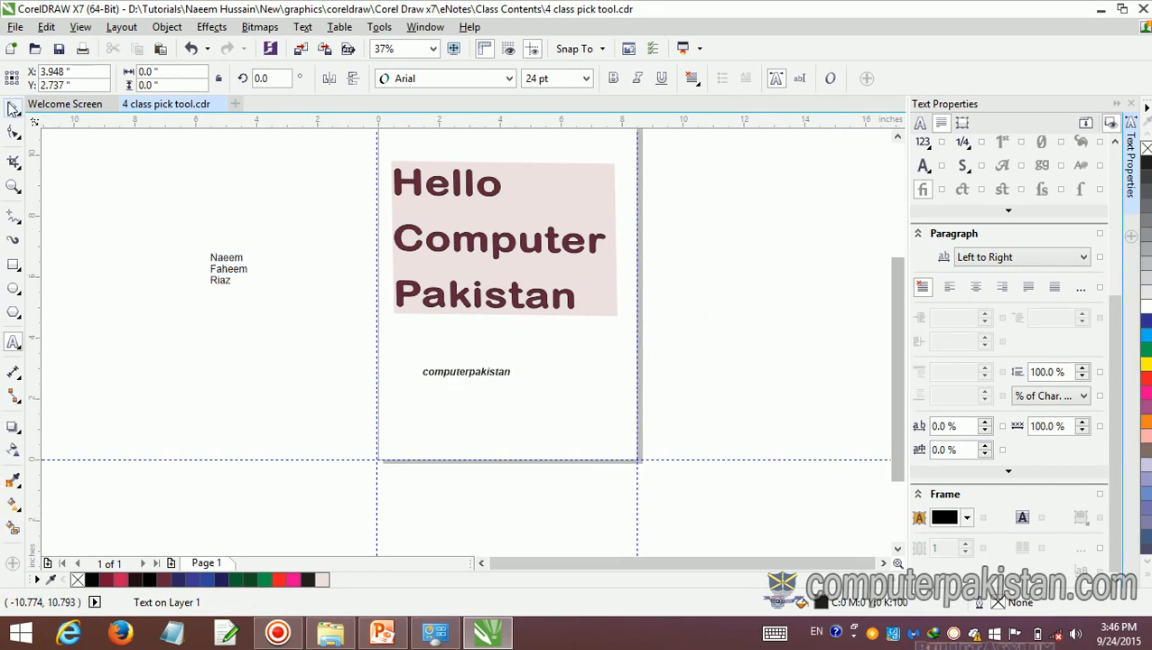
{"action": "left_click", "coordinate": [411, 417]}
{"action": "left_click_drag", "start_coordinate": [476, 378], "coordinate": [255, 246]}
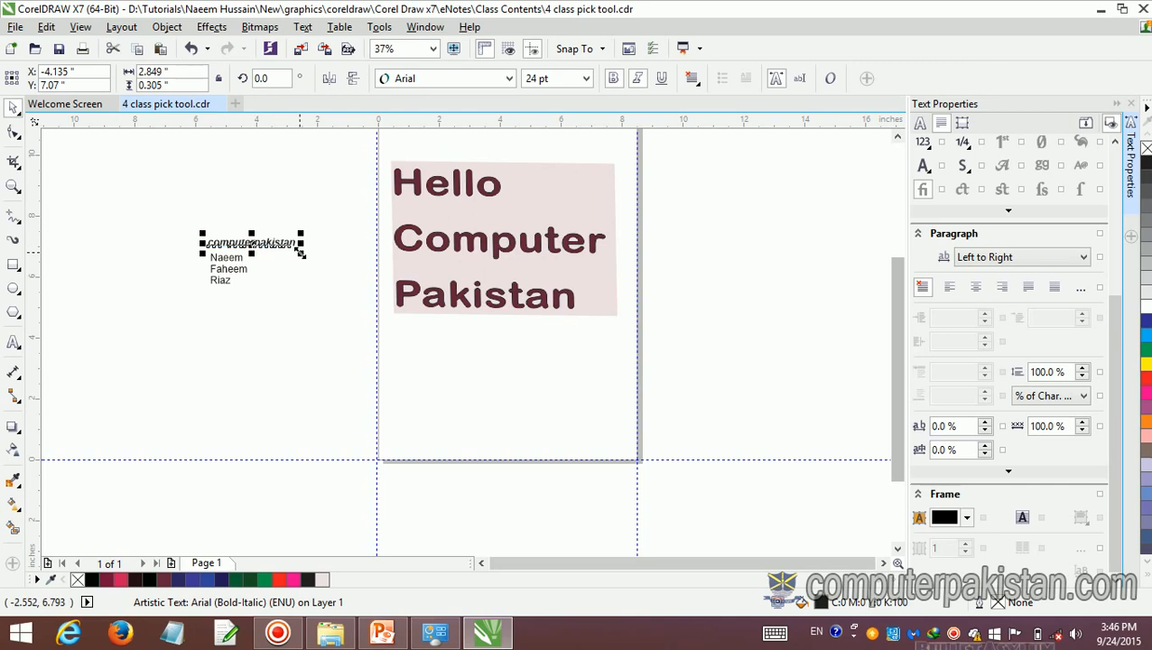
Step: Select the "computerpakistan" text and the list of names in turn to examine how single objects are picked
{"action": "left_click", "coordinate": [269, 309]}
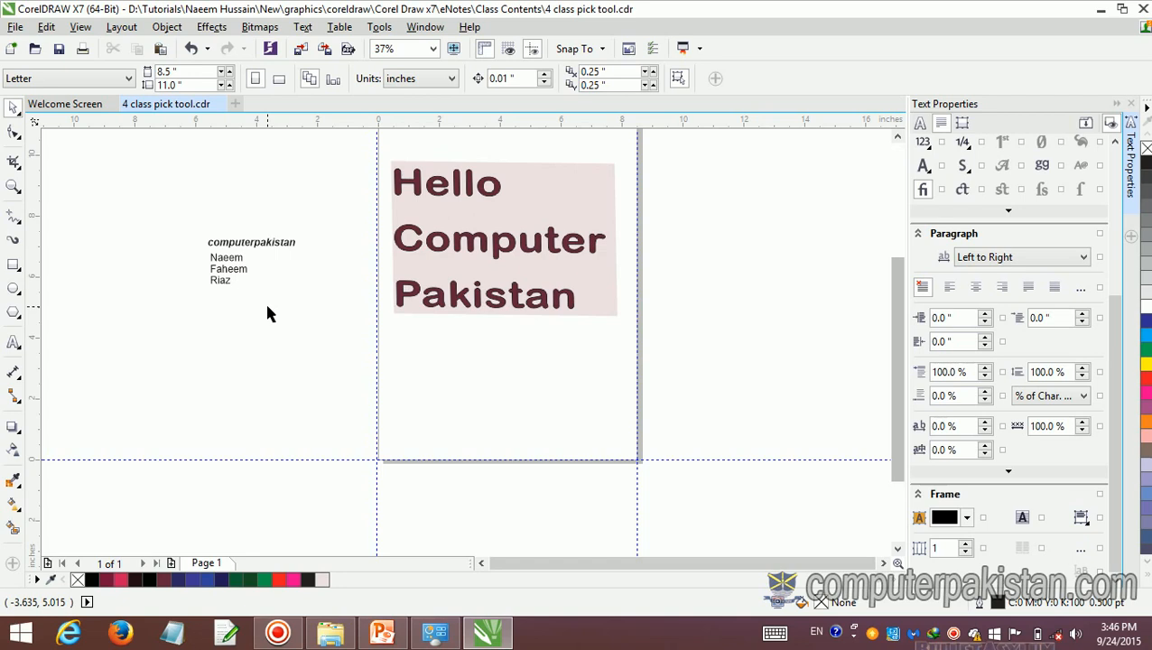
{"action": "left_click", "coordinate": [256, 246]}
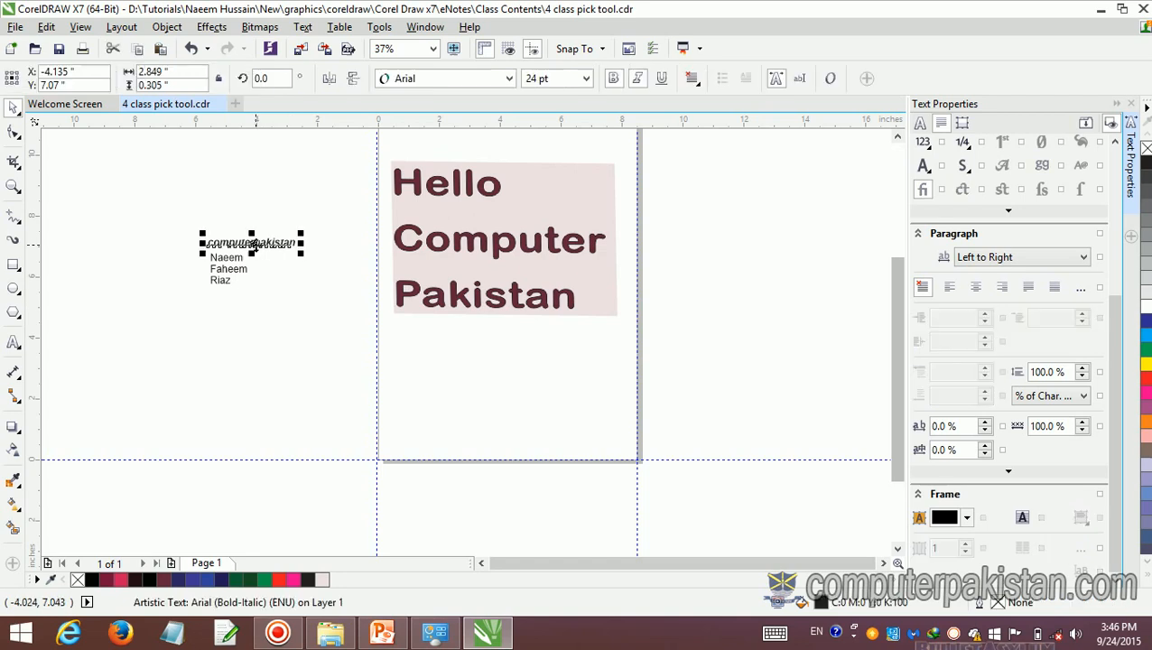
{"action": "left_click", "coordinate": [252, 245]}
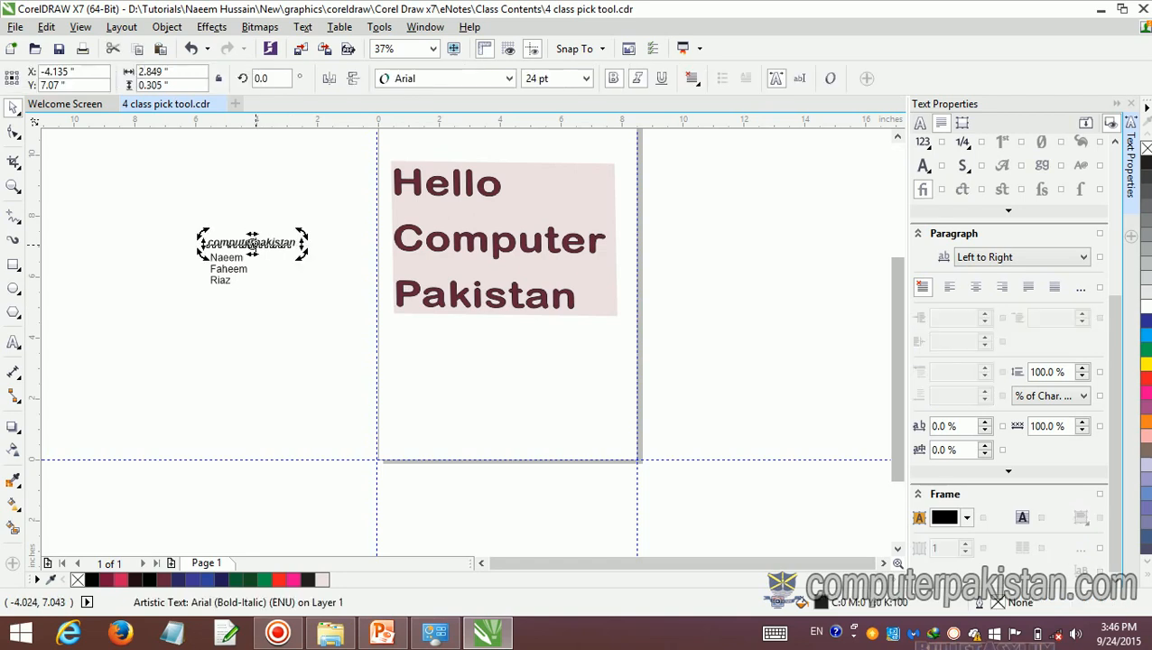
{"action": "left_click", "coordinate": [277, 285]}
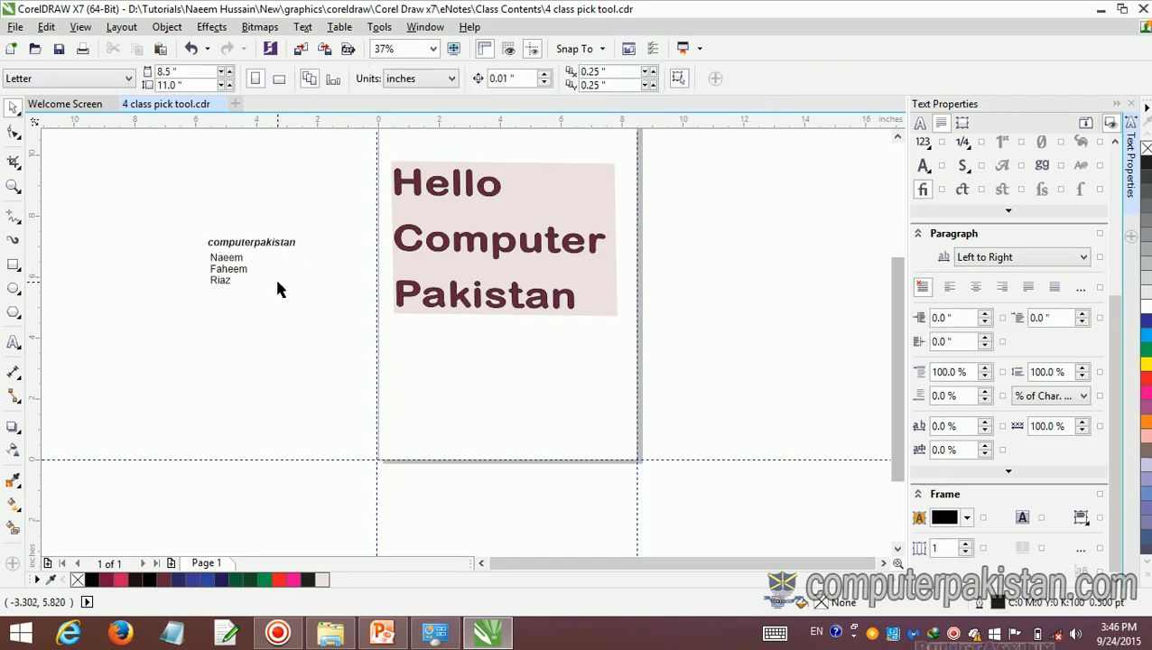
{"action": "left_click", "coordinate": [239, 248]}
{"action": "left_click", "coordinate": [230, 269]}
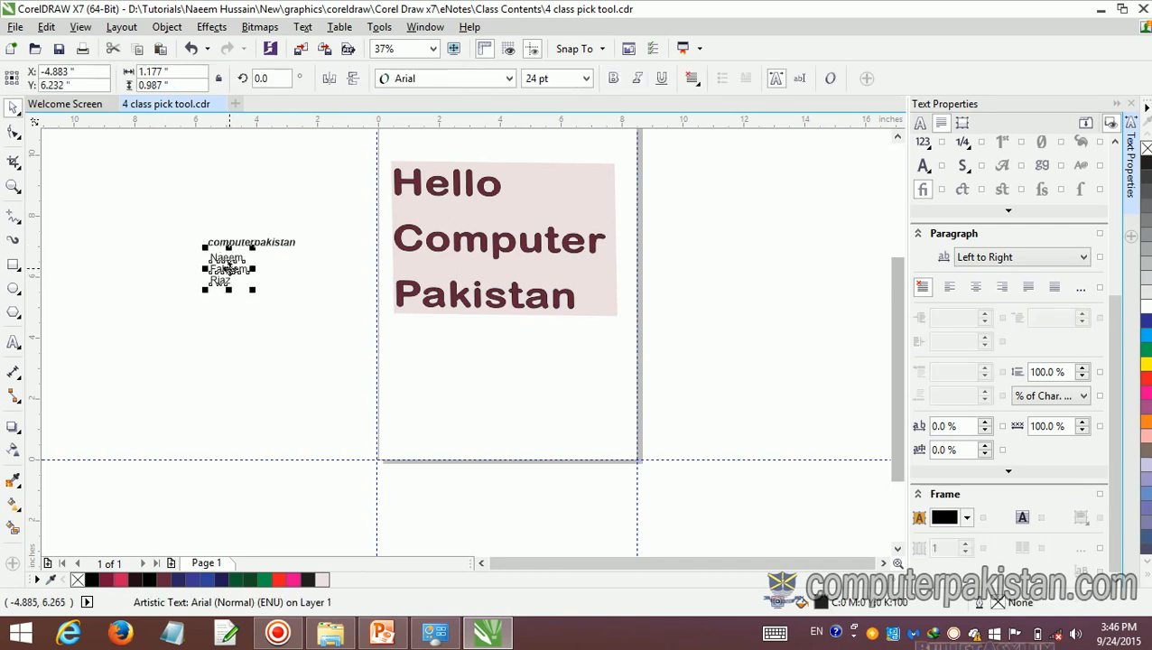
{"action": "left_click", "coordinate": [232, 253]}
{"action": "left_click", "coordinate": [237, 247]}
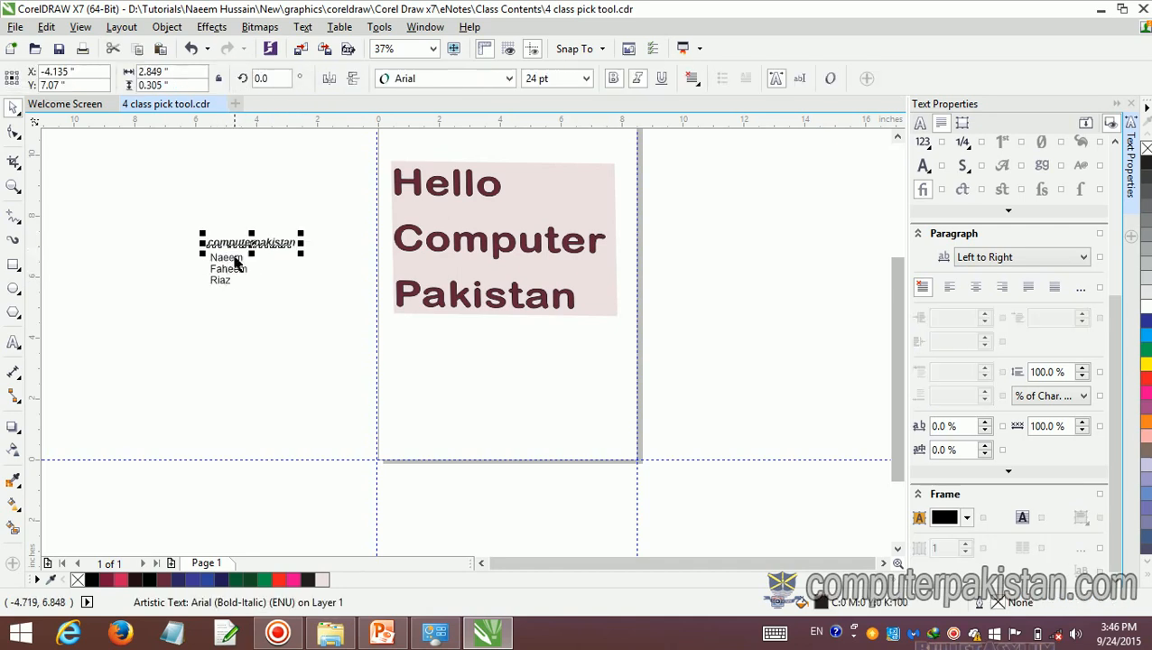
{"action": "left_click", "coordinate": [232, 265]}
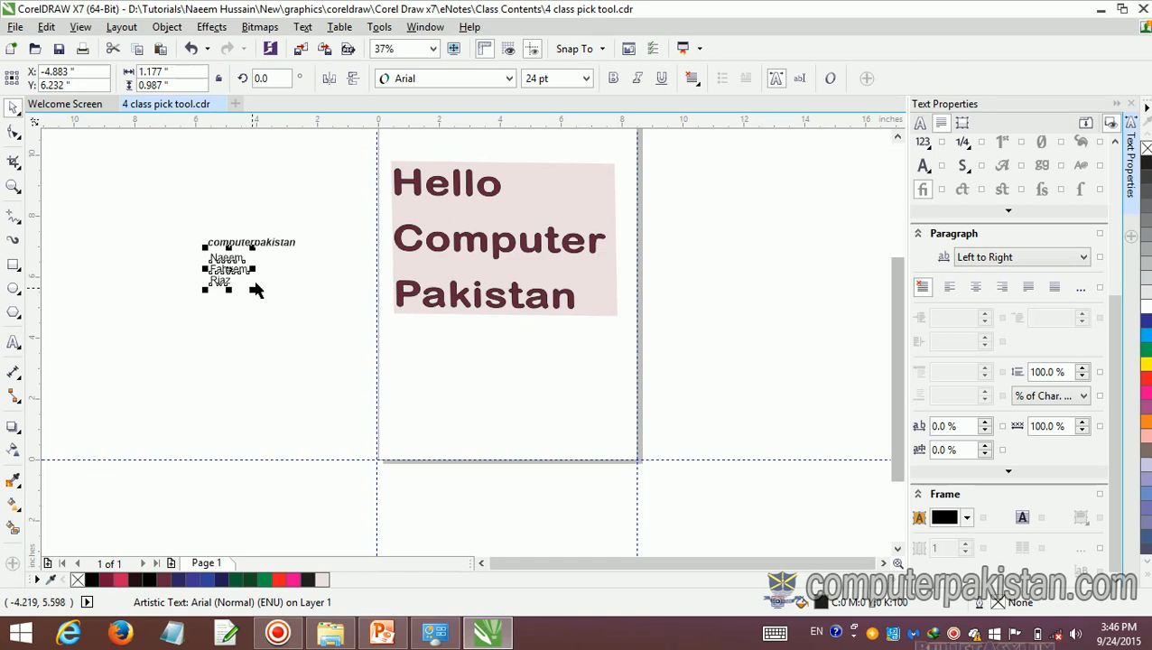
{"action": "left_click", "coordinate": [279, 242]}
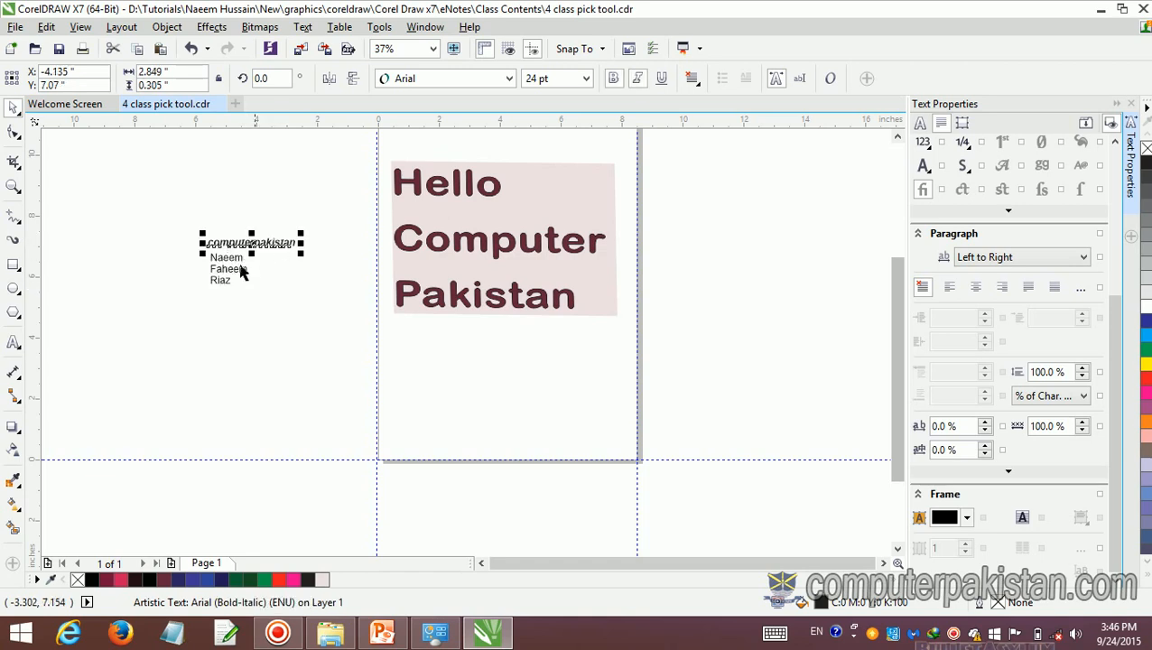
{"action": "left_click", "coordinate": [227, 271]}
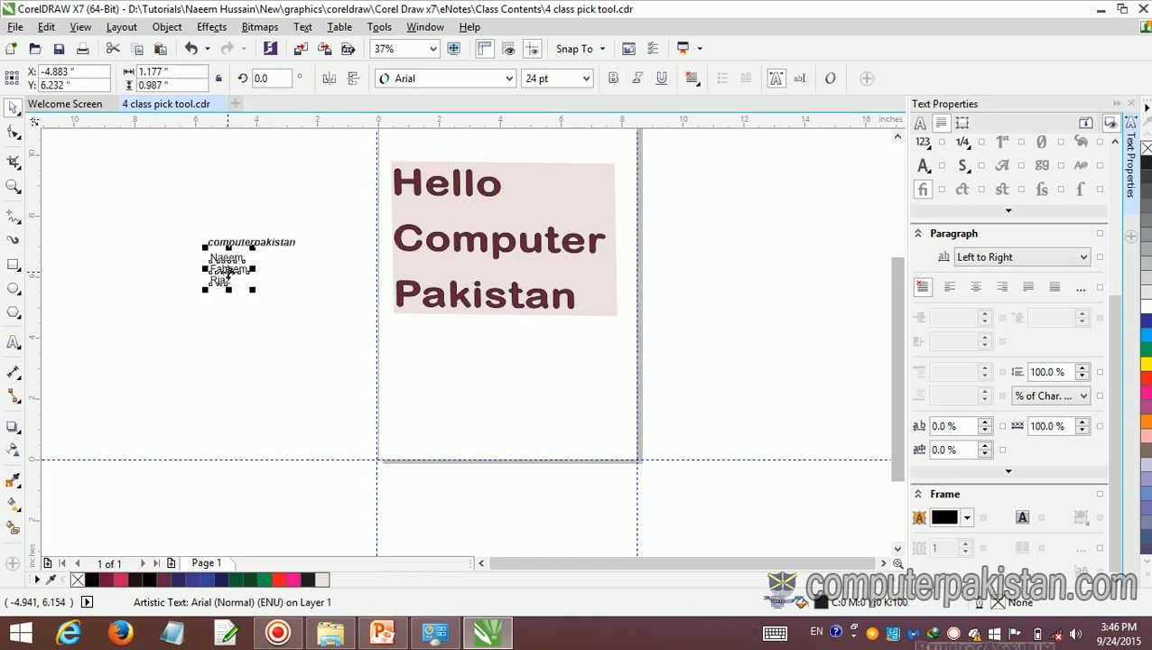
Step: Try moving all three text objects together down and to the right, and undo this and the preceding "computerpakistan" move
{"action": "key", "text": "ctrl+a"}
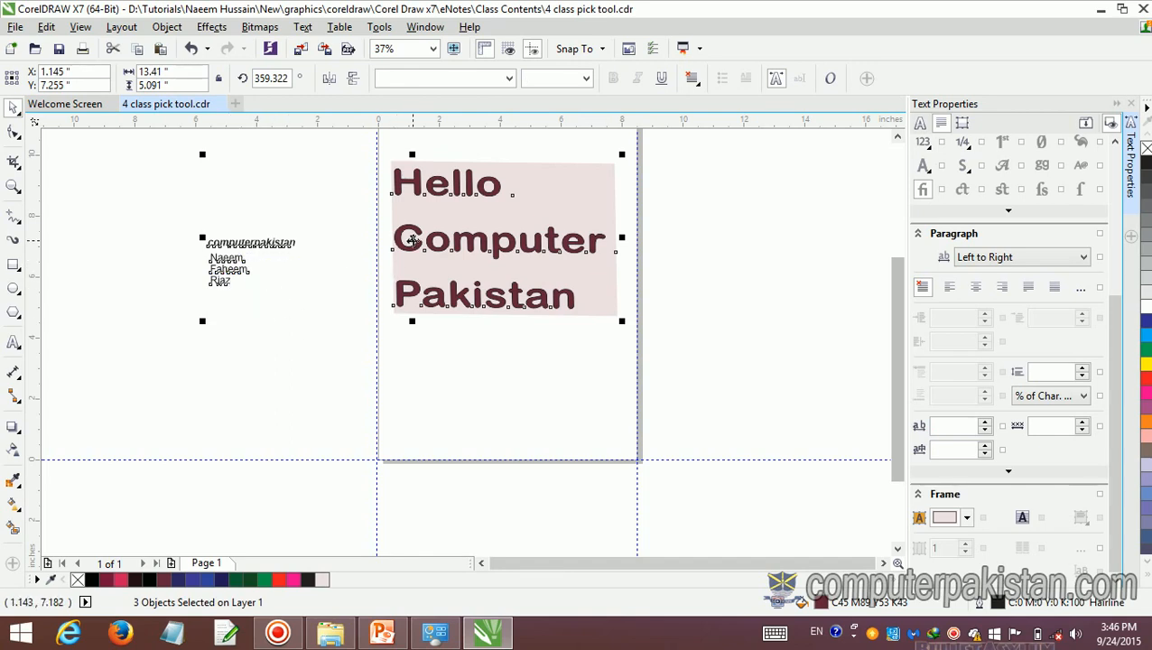
{"action": "mouse_move", "coordinate": [411, 238]}
{"action": "left_mouse_down"}
{"action": "mouse_move", "coordinate": [411, 306]}
{"action": "mouse_move", "coordinate": [436, 295]}
{"action": "mouse_move", "coordinate": [439, 241]}
{"action": "mouse_move", "coordinate": [431, 260]}
{"action": "mouse_move", "coordinate": [461, 257]}
{"action": "left_mouse_up"}
{"action": "key", "text": "Escape"}
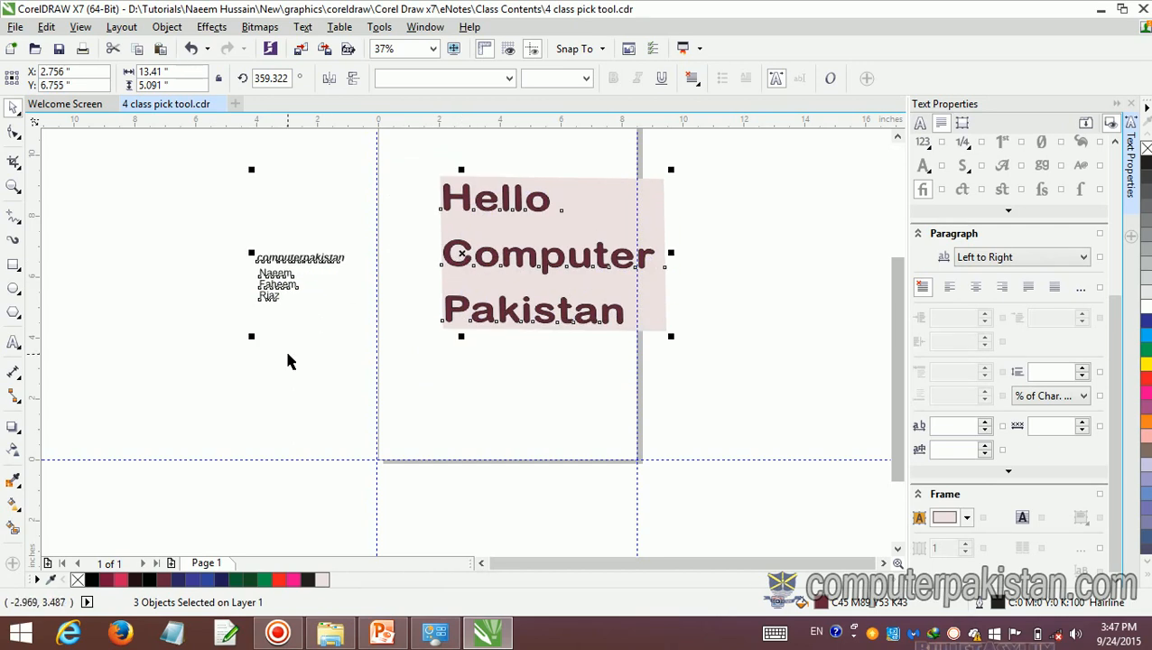
{"action": "key", "text": "ctrl+z"}
{"action": "key", "text": "ctrl+z"}
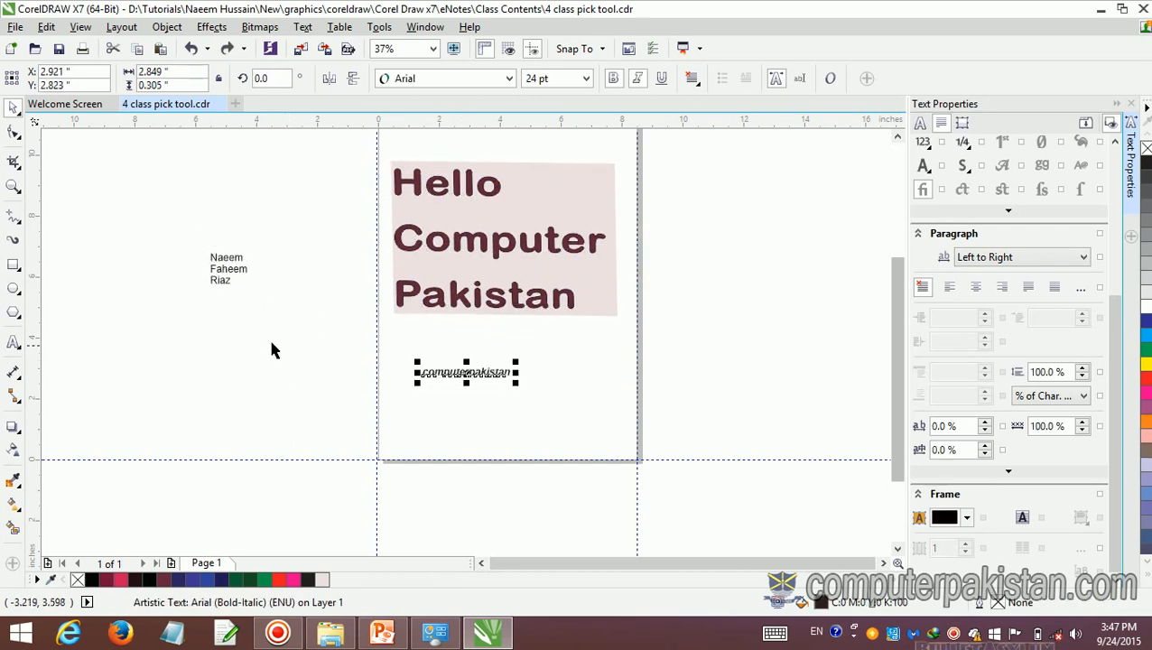
Step: Select the list of names together with "computerpakistan" and move both straight up until "computerpakistan" sits just below the sample text
{"action": "left_click", "coordinate": [226, 271], "text": "shift"}
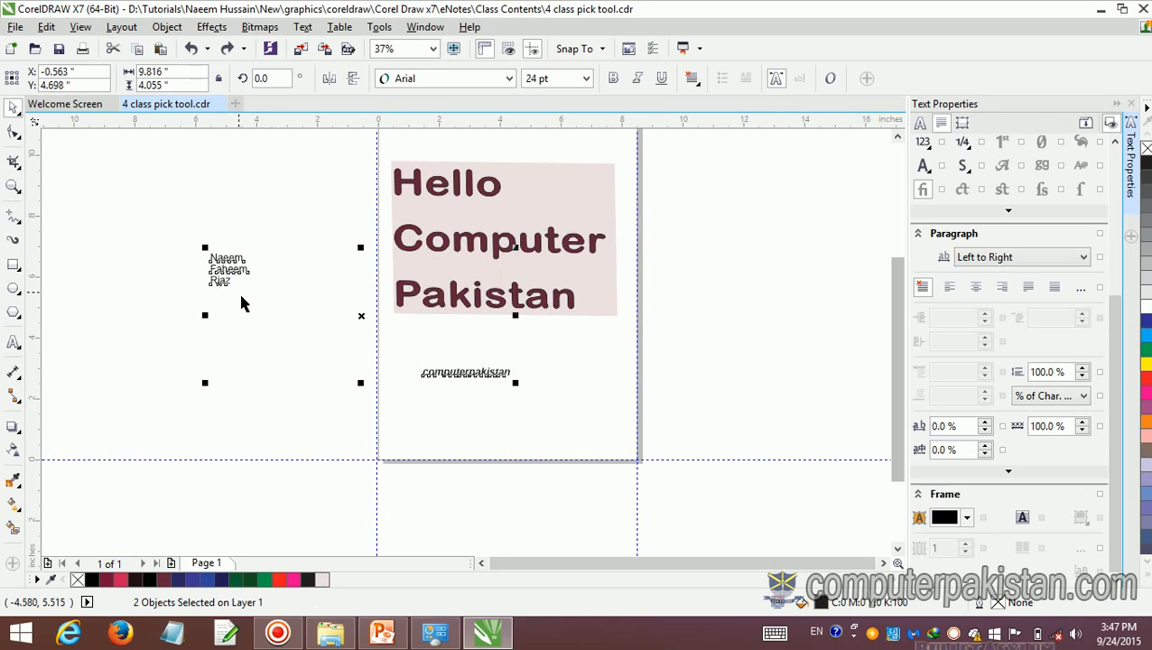
{"action": "left_click_drag", "start_coordinate": [358, 318], "coordinate": [359, 273]}
{"action": "left_click", "coordinate": [401, 394]}
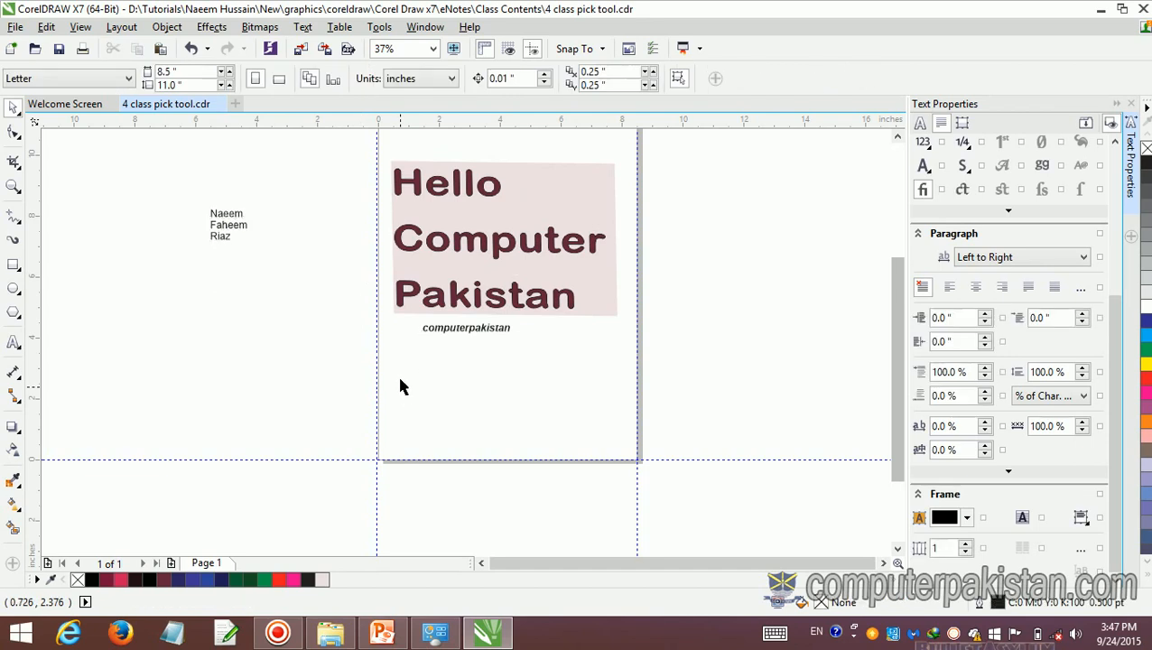
Step: Select all three text objects together and move them horizontally to the right to about X 7.69 inches
{"action": "left_click", "coordinate": [434, 271]}
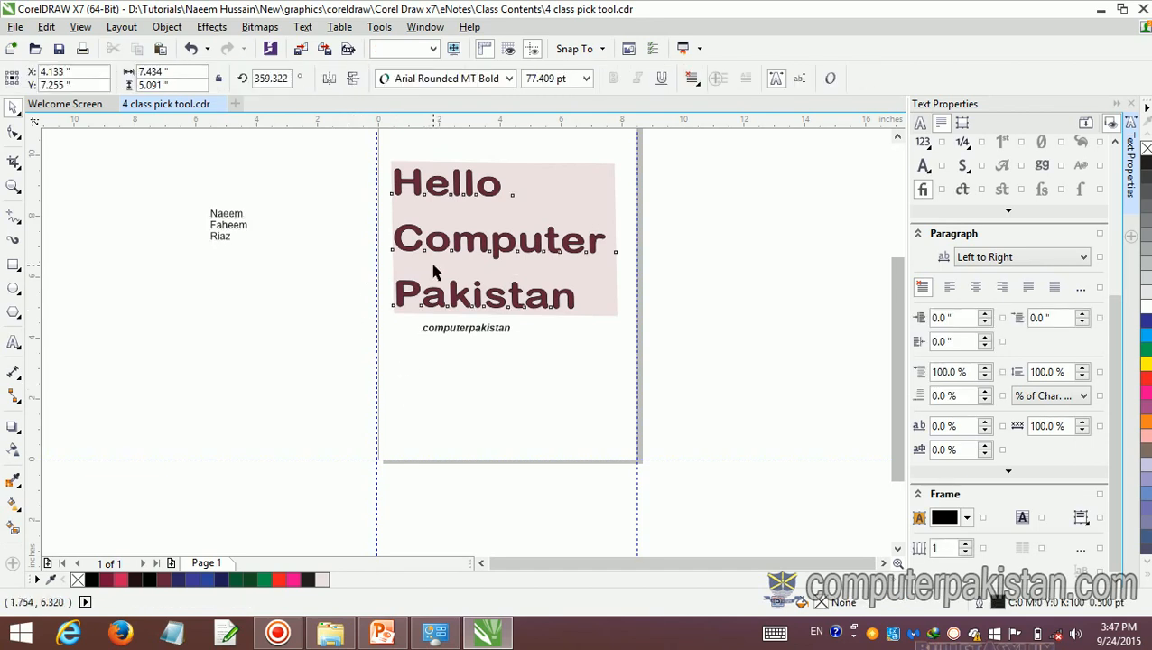
{"action": "left_click", "coordinate": [442, 328], "text": "shift"}
{"action": "left_click", "coordinate": [224, 228], "text": "shift"}
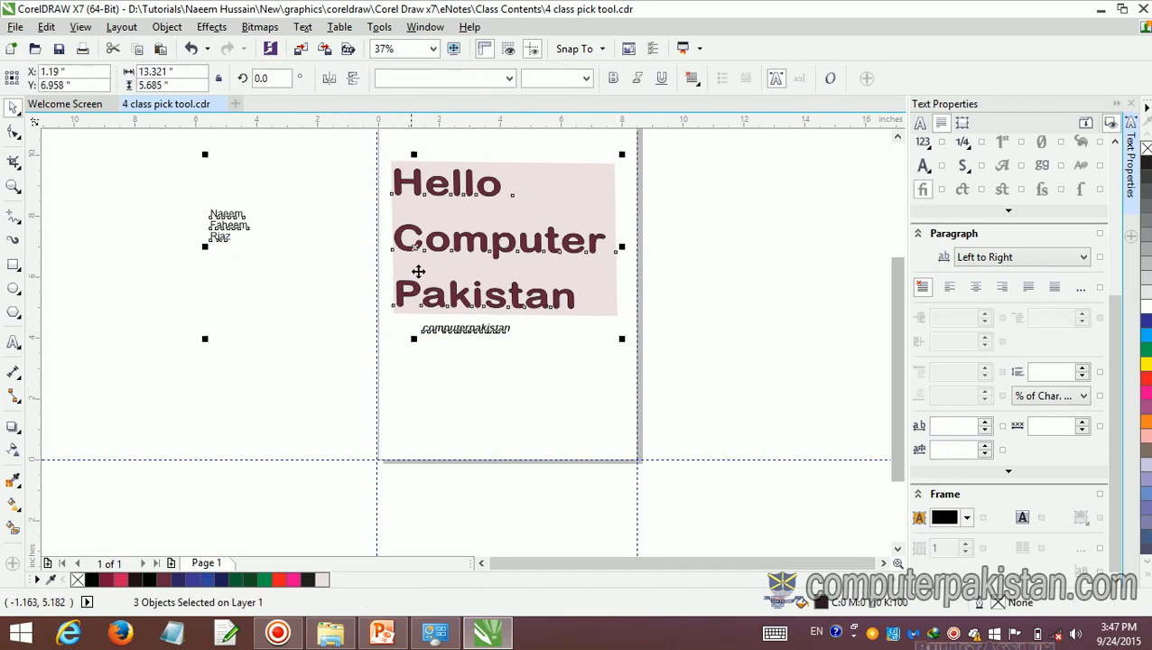
{"action": "left_click_drag", "start_coordinate": [416, 248], "coordinate": [612, 356]}
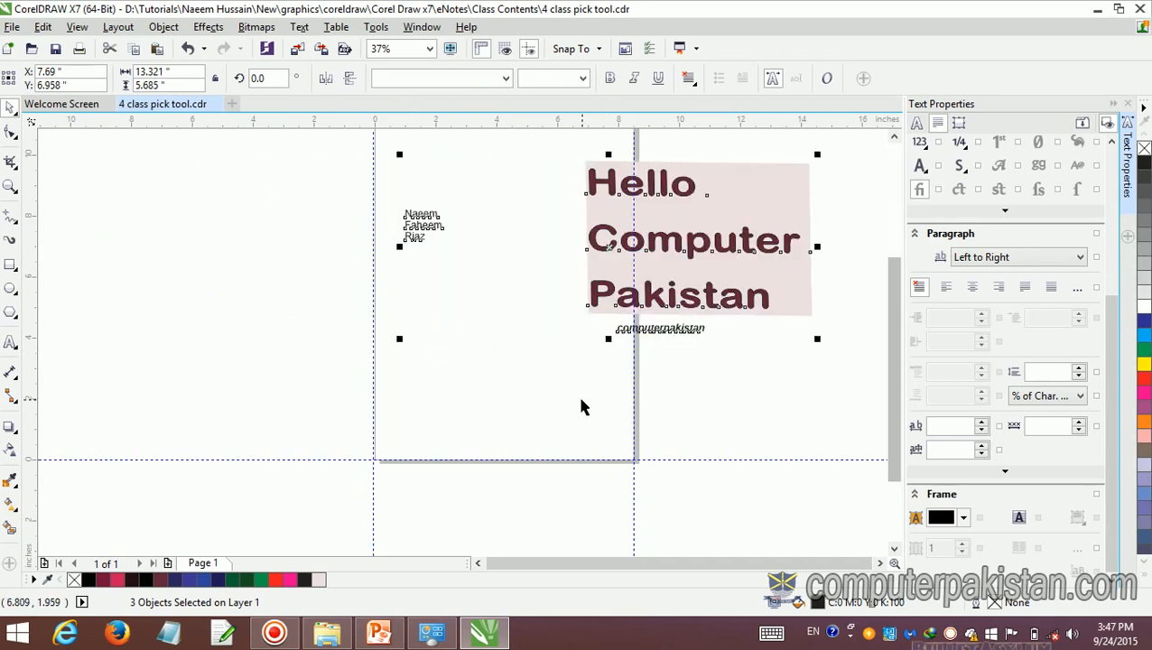
Step: Undo the recent moves of the text objects and the addition of the list of names
{"action": "key", "text": "ctrl+z"}
{"action": "key", "text": "ctrl+z"}
{"action": "key", "text": "ctrl+z"}
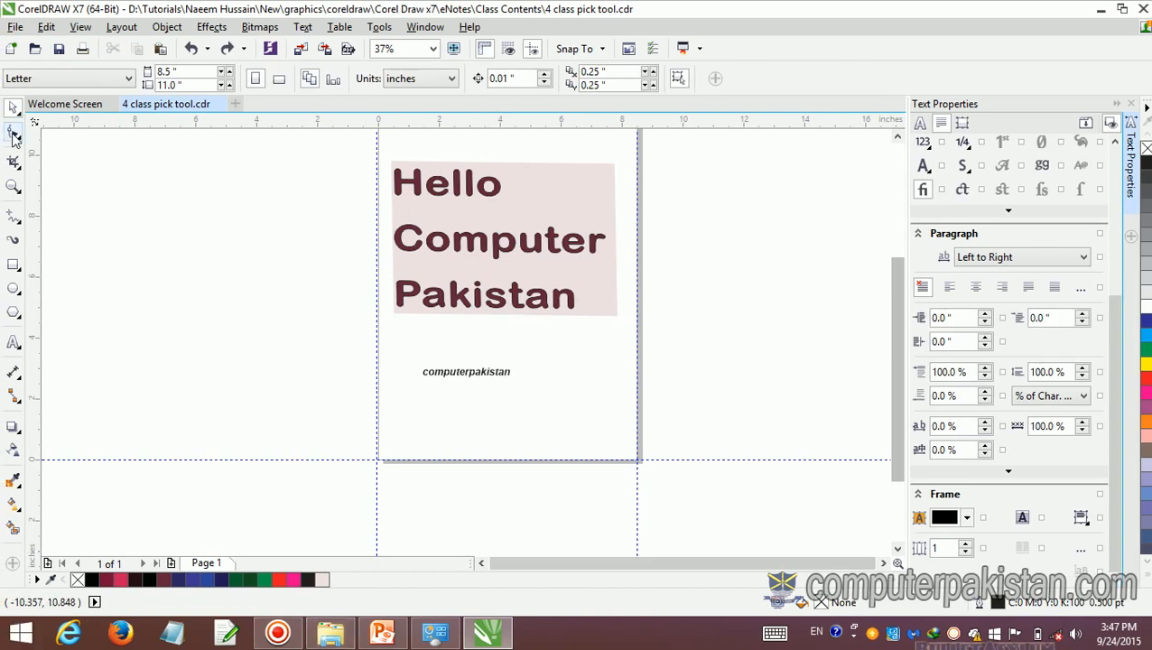
Step: Choose the Text tool and start an empty artistic text just below the large sample text
{"action": "left_click", "coordinate": [15, 344]}
{"action": "right_click", "coordinate": [15, 346]}
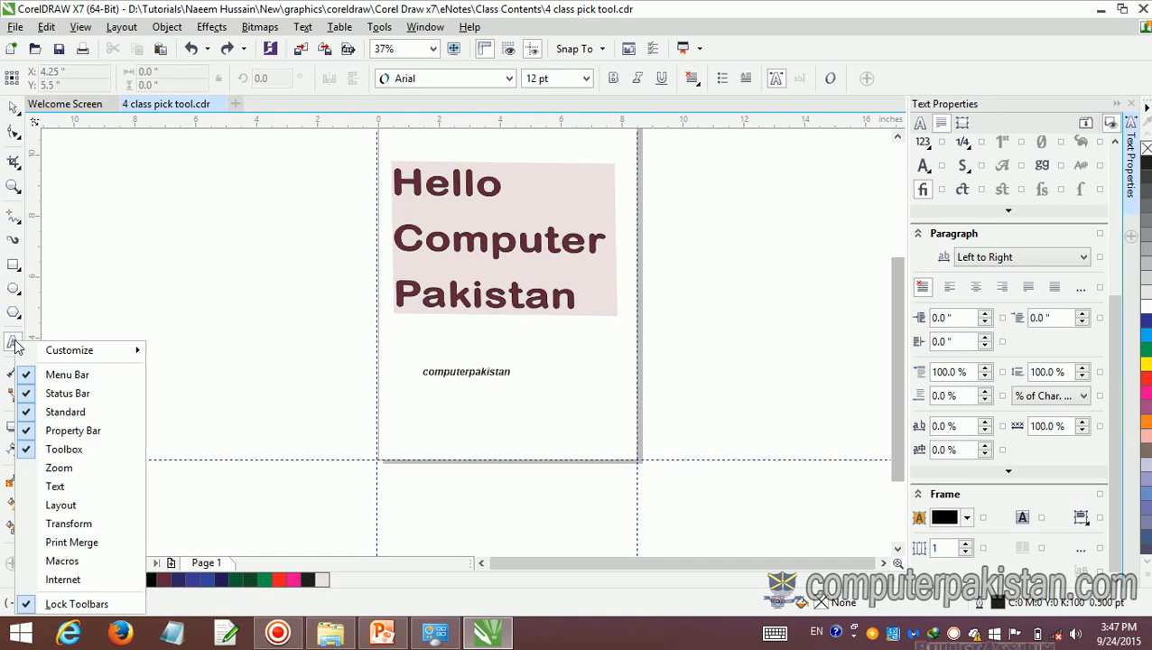
{"action": "key", "text": "Escape"}
{"action": "left_click", "coordinate": [16, 348]}
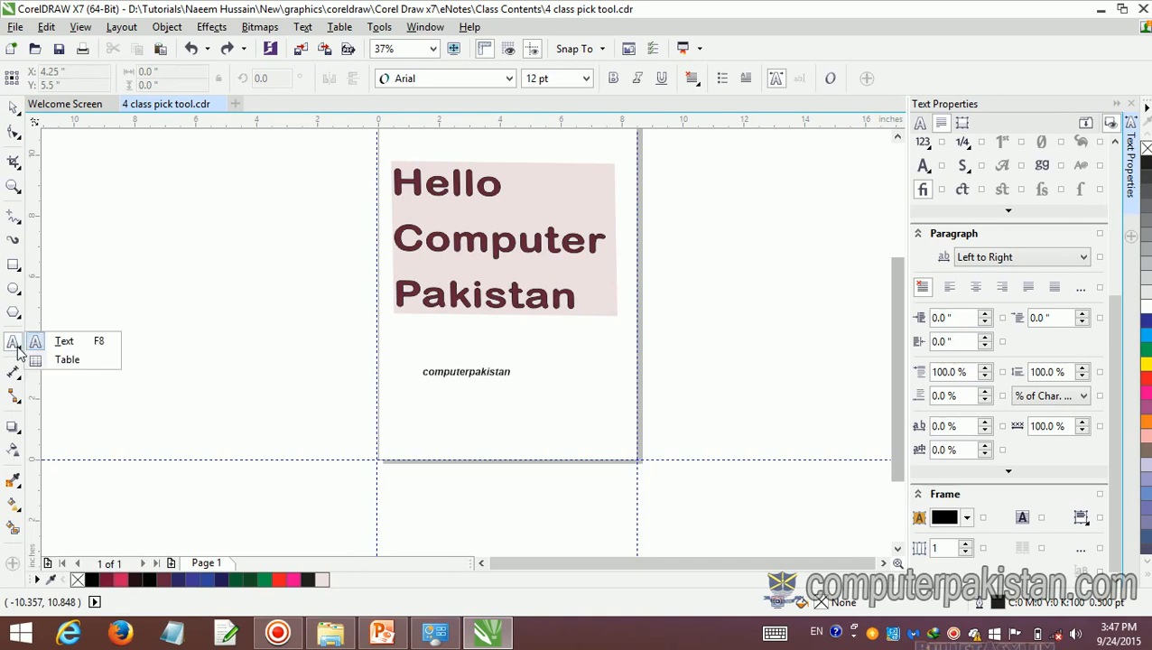
{"action": "left_click", "coordinate": [91, 346]}
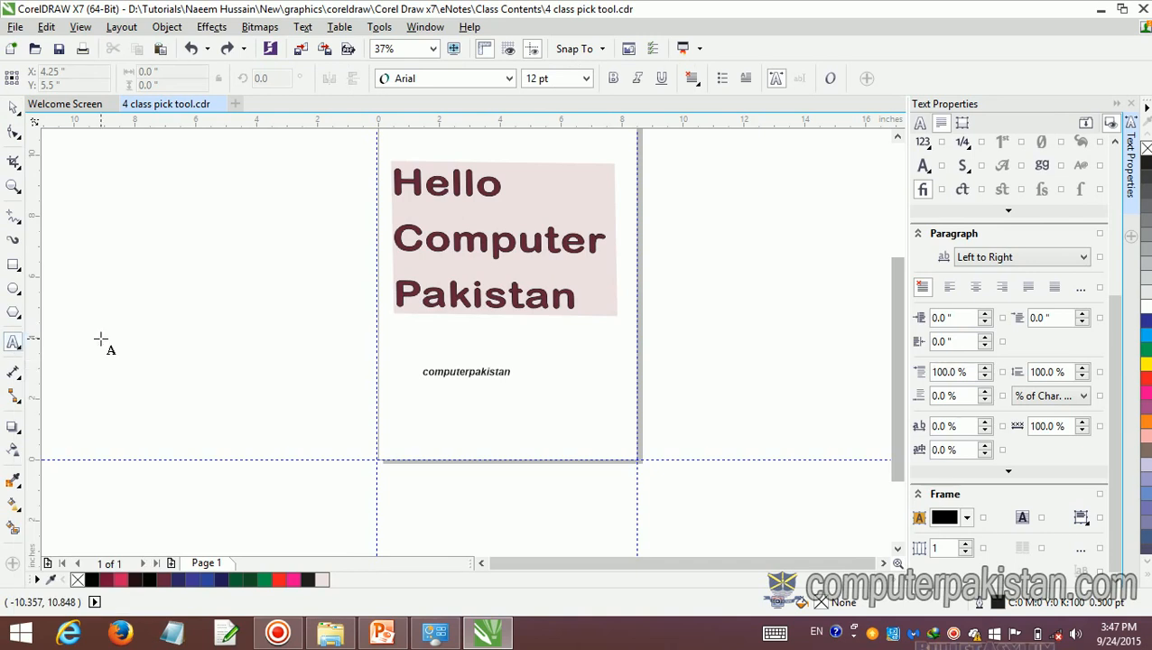
{"action": "left_click", "coordinate": [433, 323]}
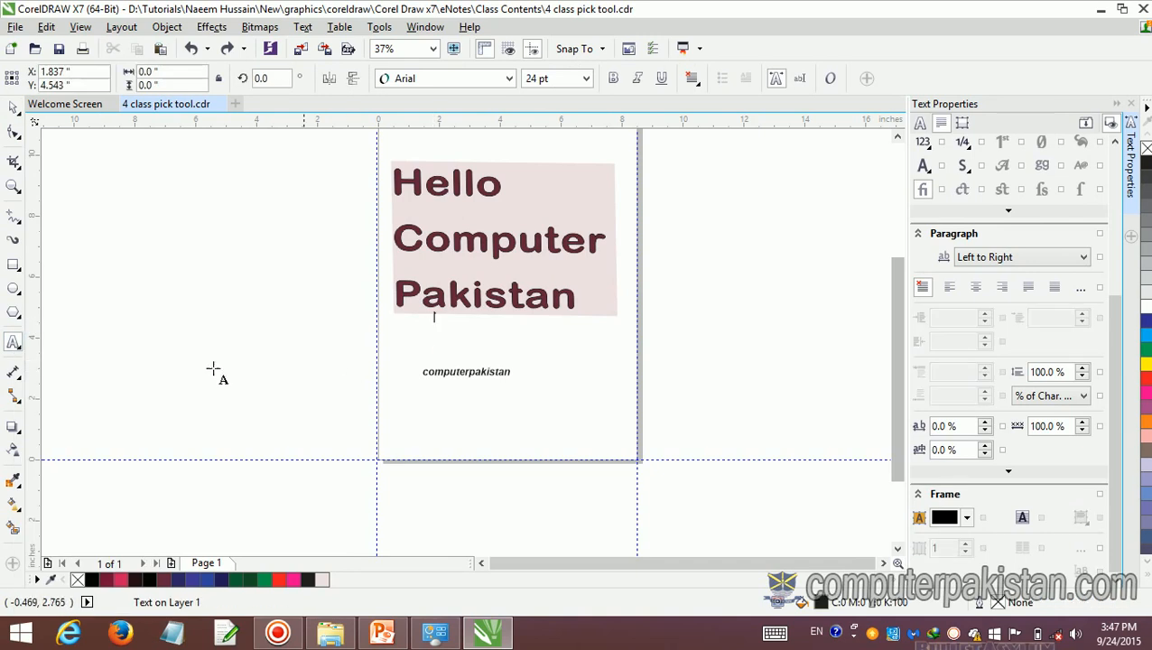
Step: Draw a table of three rows and four columns, about 6.11 by 2.56 inches, beside the page and delete it
{"action": "left_click", "coordinate": [16, 351]}
{"action": "left_click", "coordinate": [94, 359]}
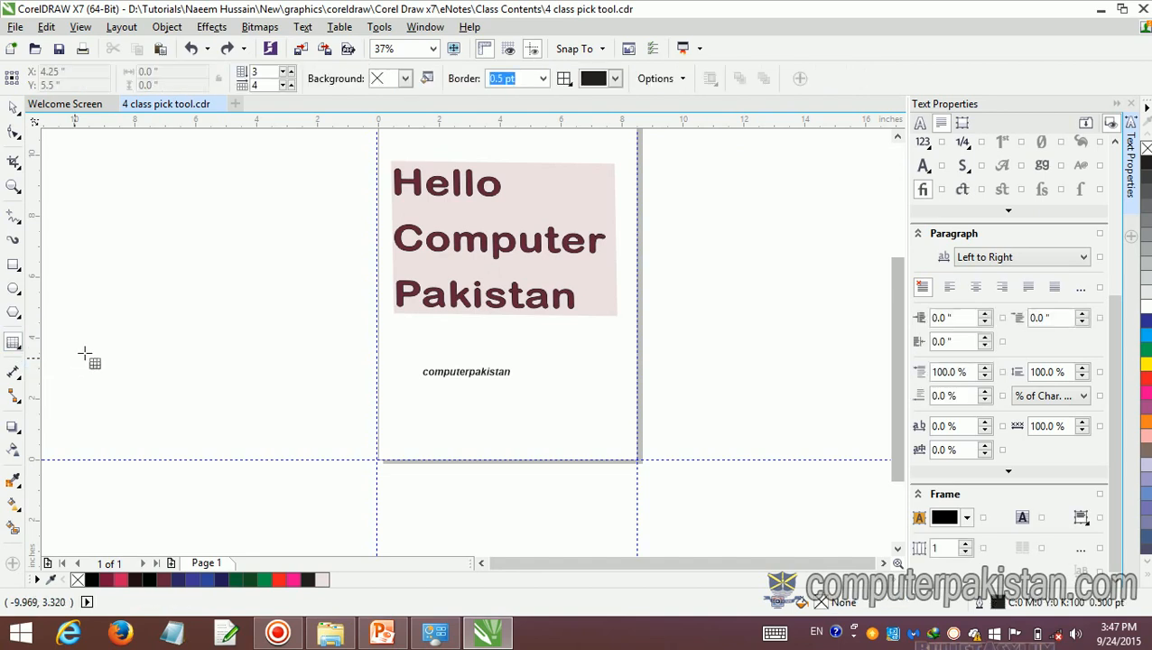
{"action": "left_click_drag", "start_coordinate": [176, 200], "coordinate": [362, 285]}
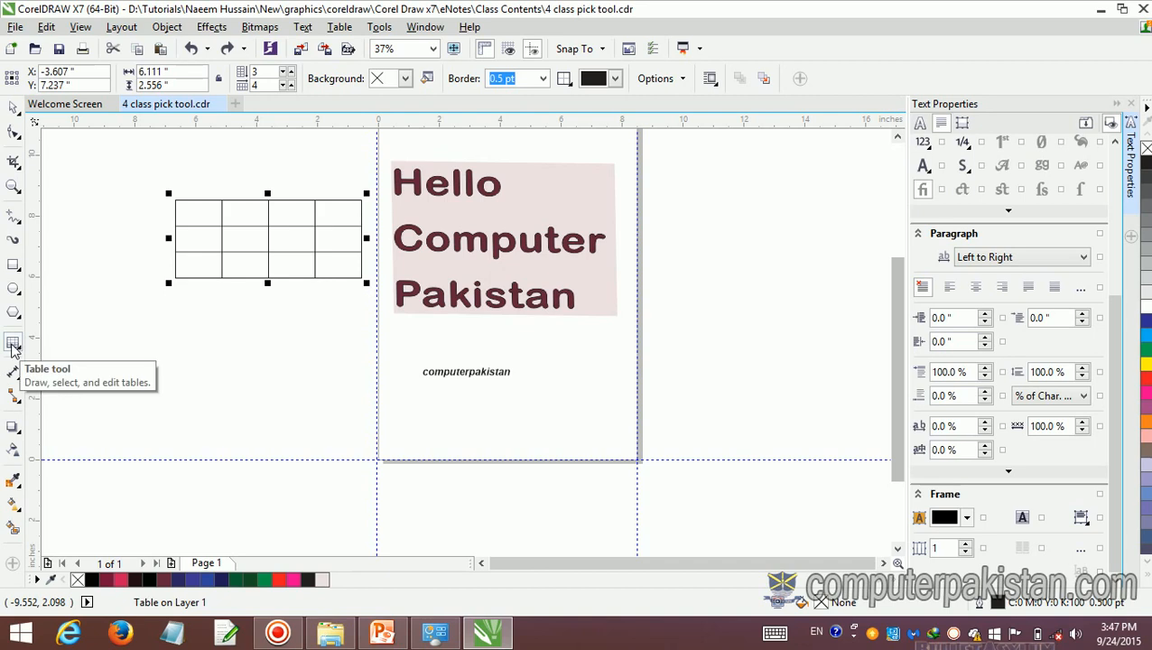
{"action": "left_click", "coordinate": [189, 212]}
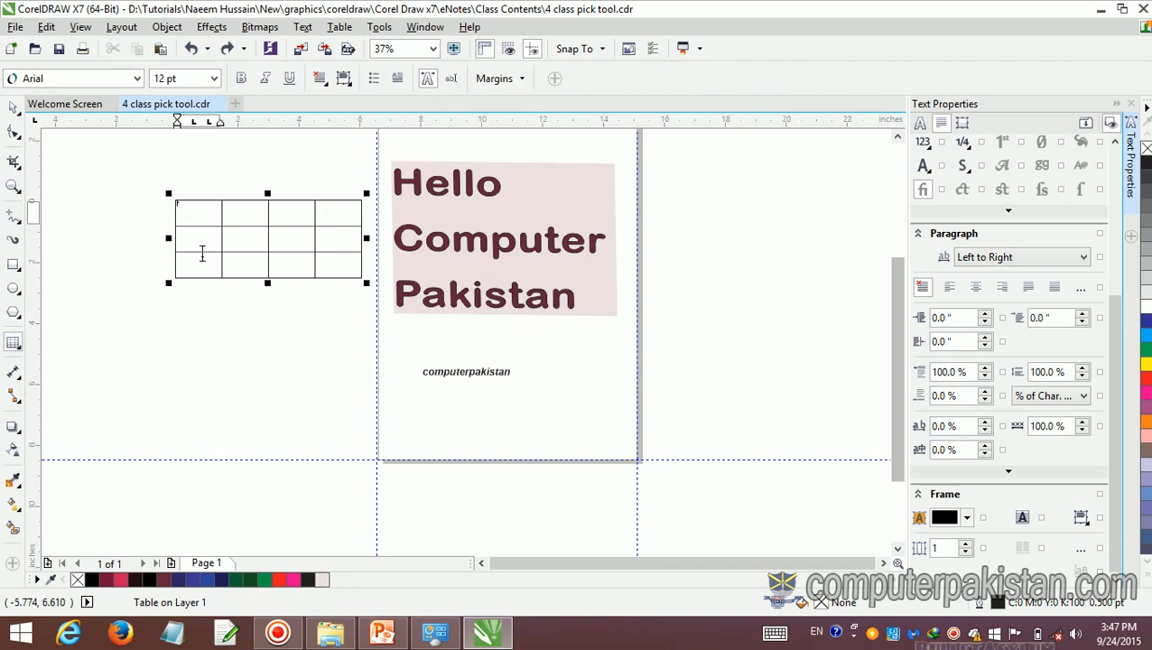
{"action": "key", "text": "Escape"}
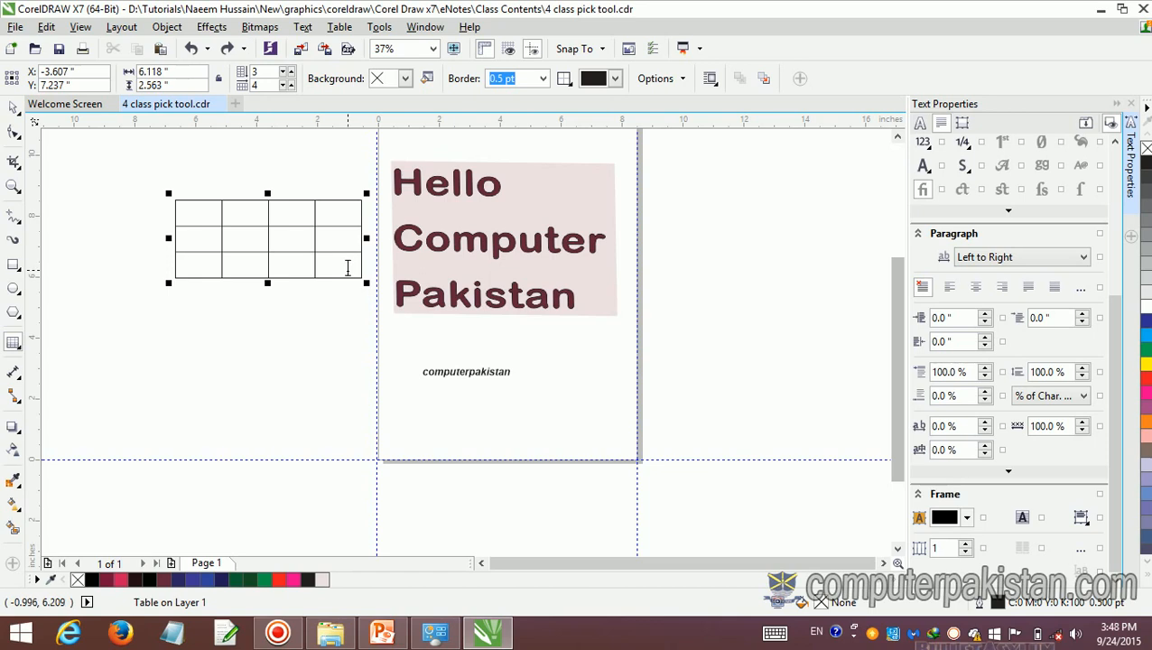
{"action": "key", "text": "Delete"}
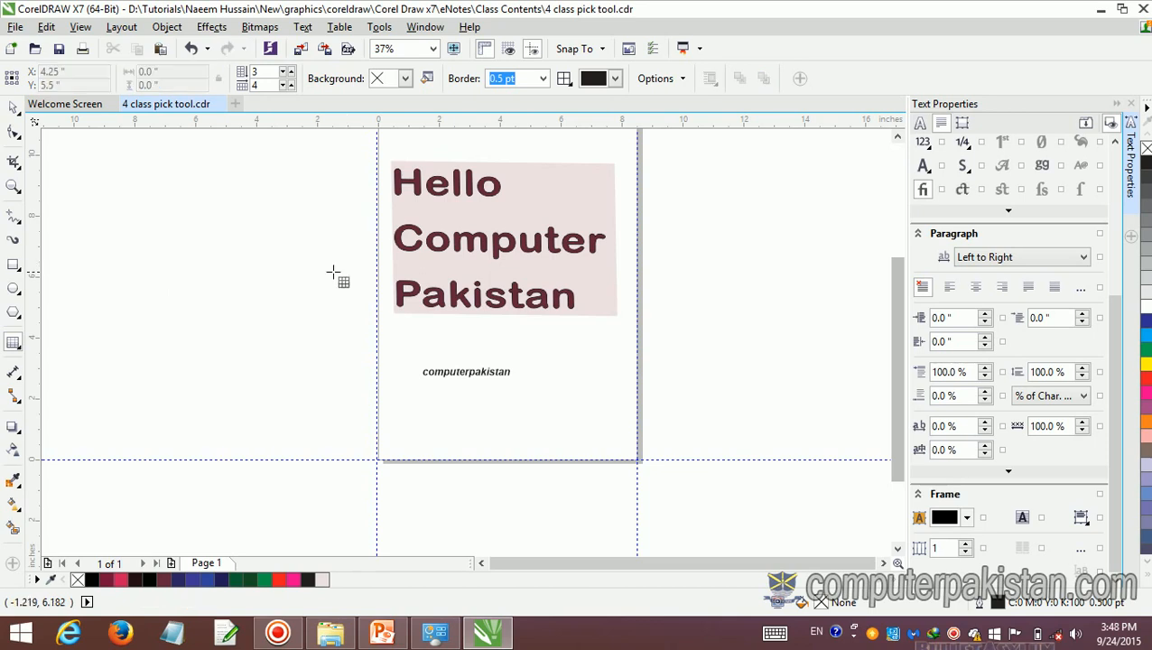
Step: Draw a table with three rows and five columns, about 7.44 by 5.25 inches, to the left of the page
{"action": "left_click", "coordinate": [258, 85]}
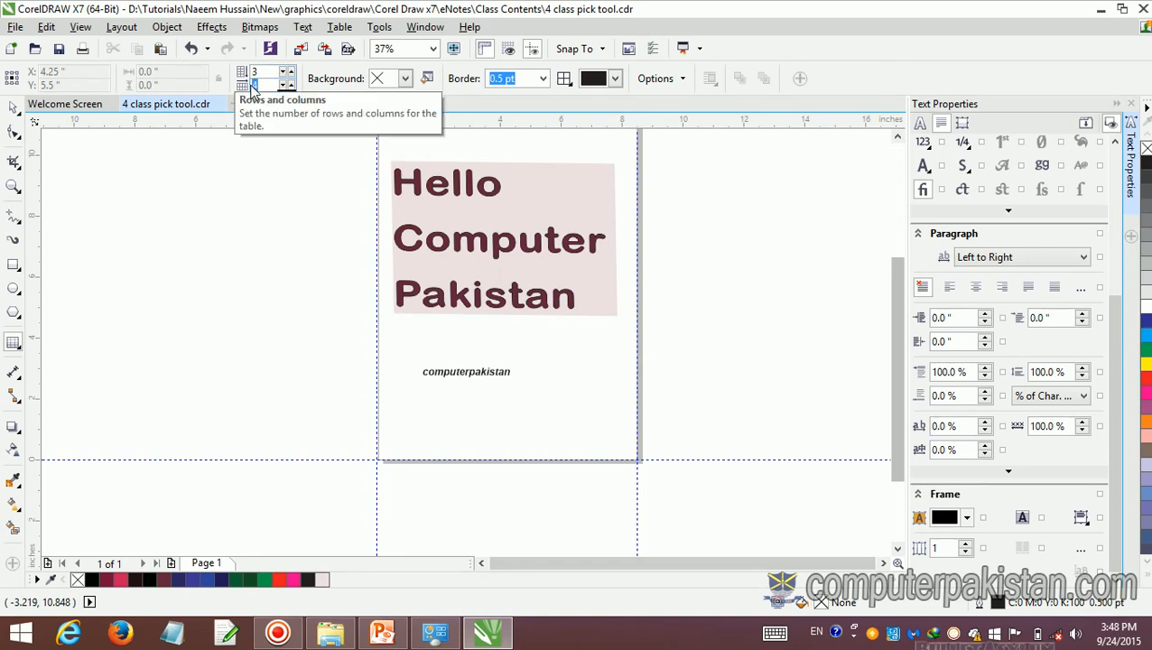
{"action": "type", "text": "5"}
{"action": "left_click_drag", "start_coordinate": [264, 71], "coordinate": [247, 74]}
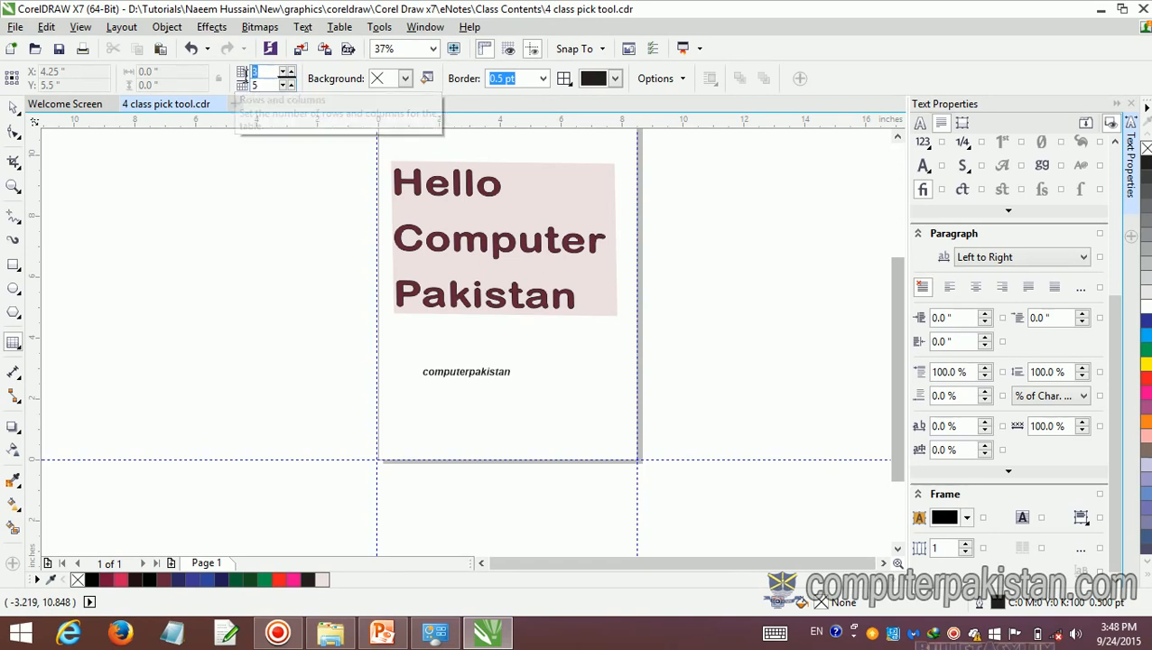
{"action": "type", "text": "2"}
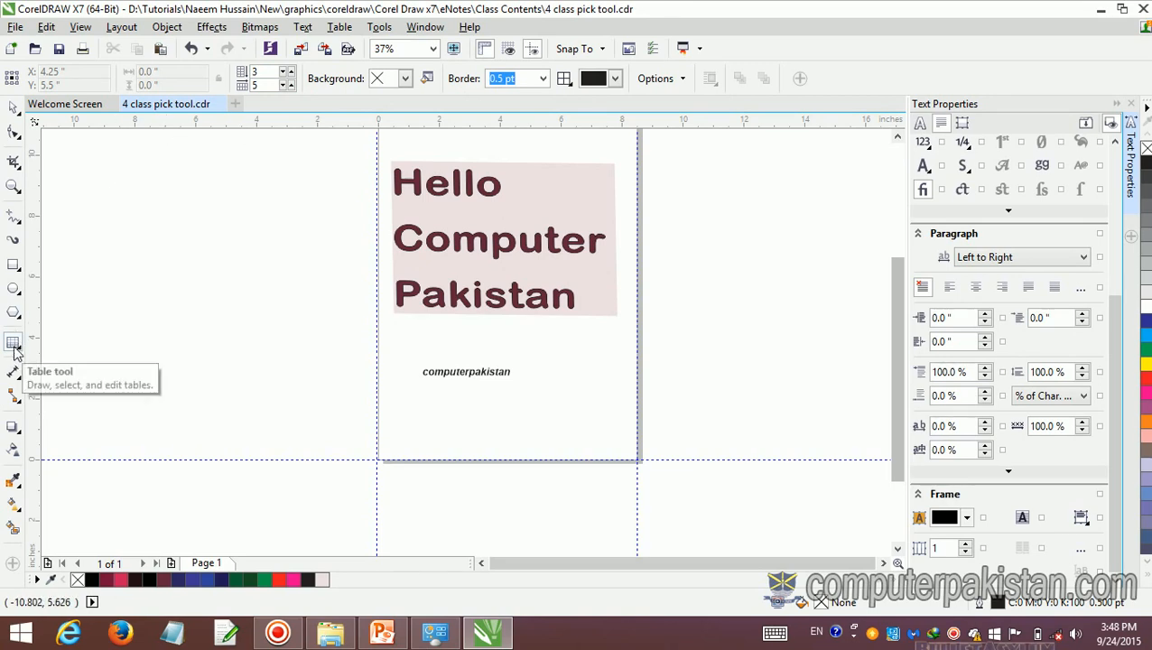
{"action": "left_click", "coordinate": [15, 350]}
{"action": "left_click", "coordinate": [60, 360]}
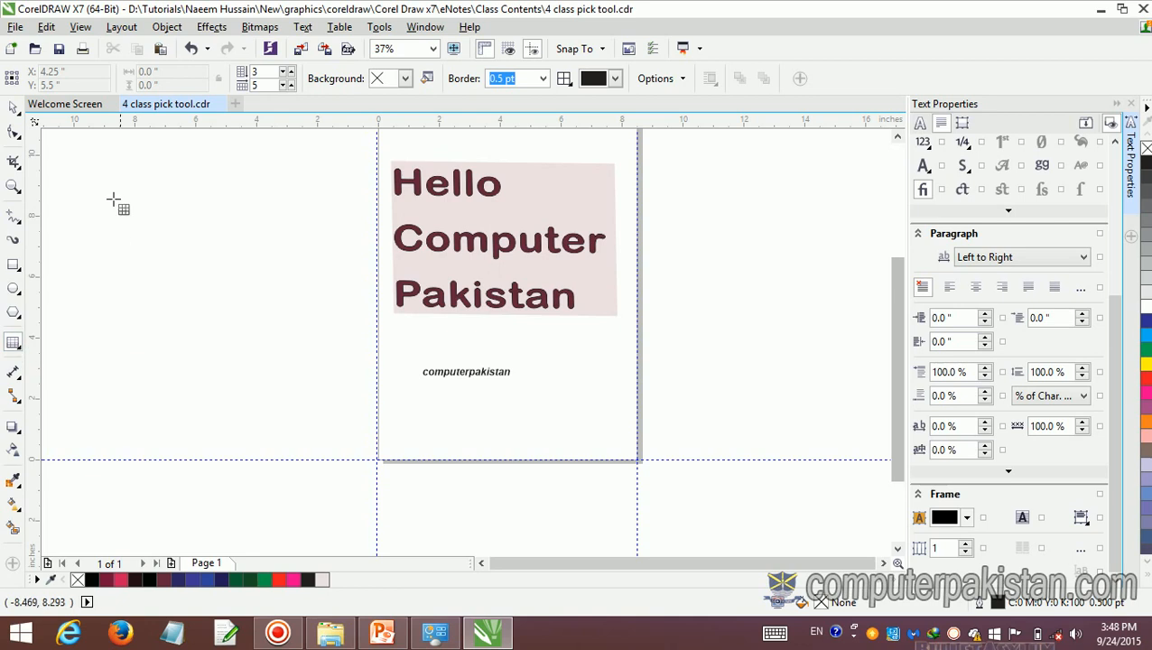
{"action": "left_click_drag", "start_coordinate": [96, 181], "coordinate": [326, 350]}
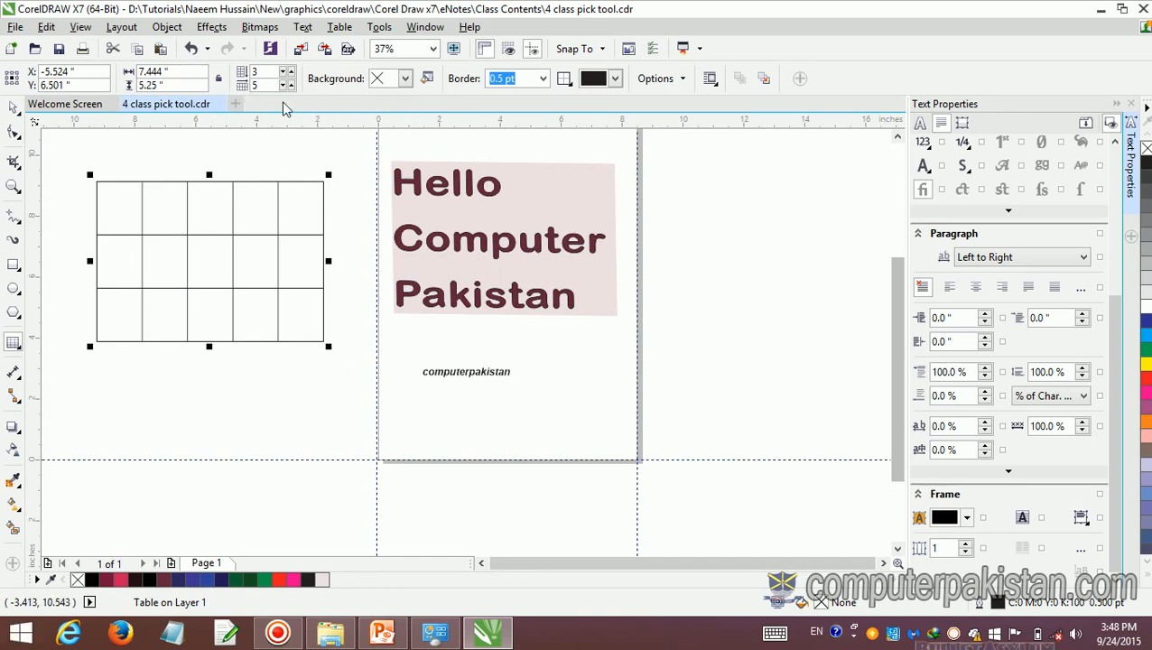
Step: Try setting the table to six rows and undo that change
{"action": "key", "text": "BackSpace"}
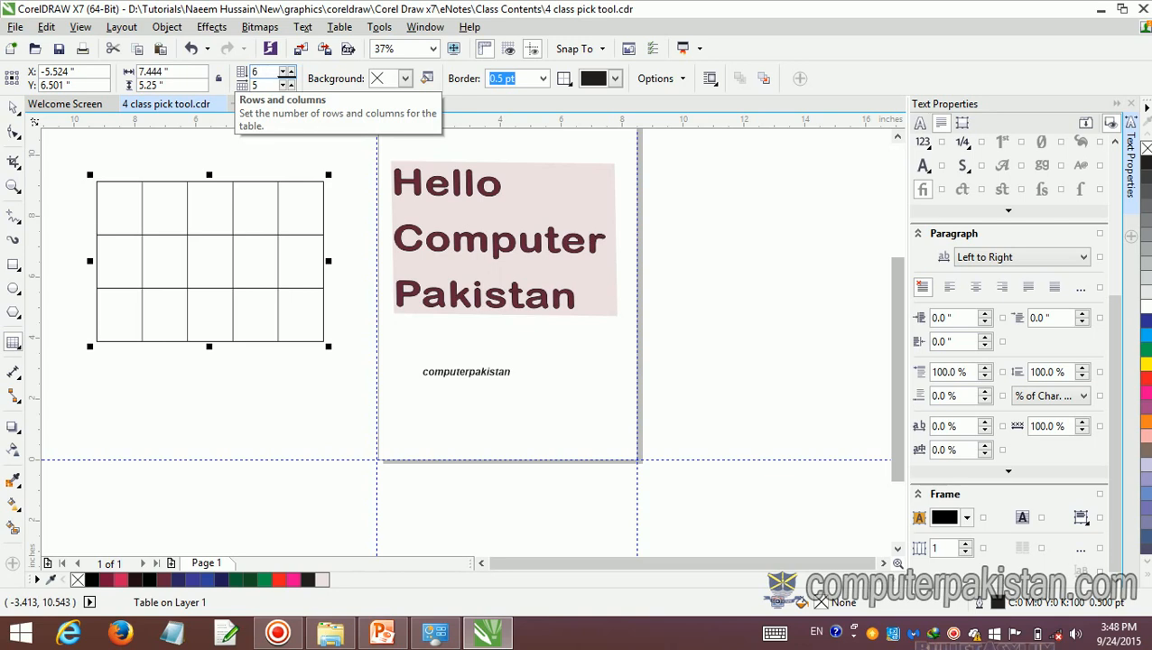
{"action": "type", "text": "6"}
{"action": "key", "text": "Return"}
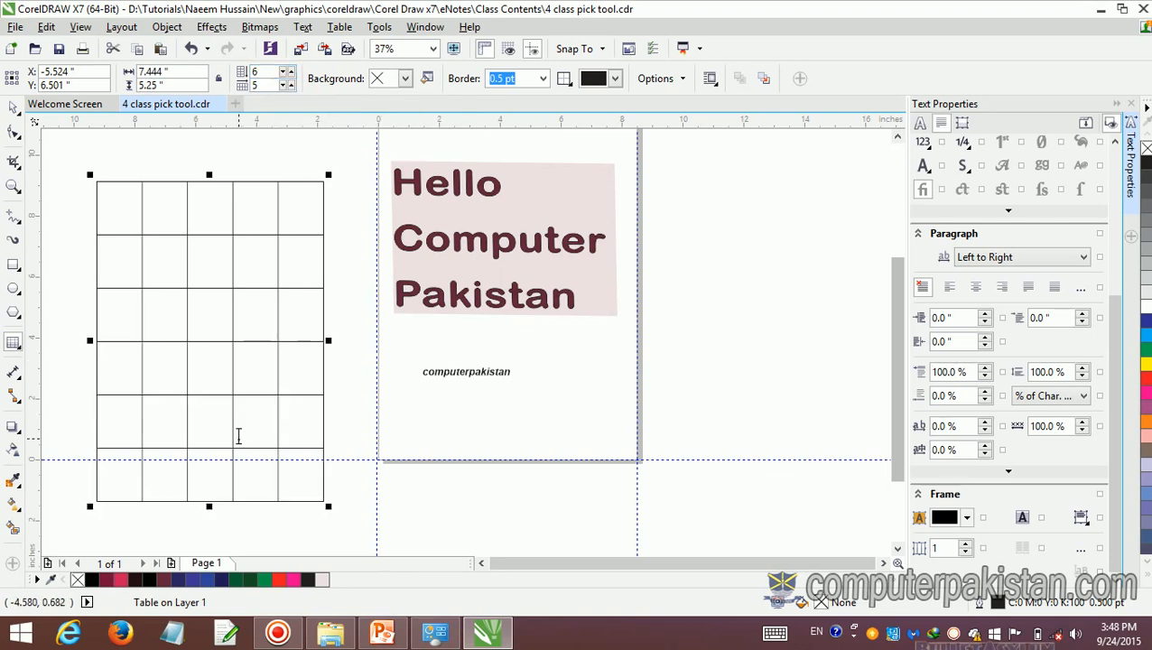
{"action": "key", "text": "ctrl+z"}
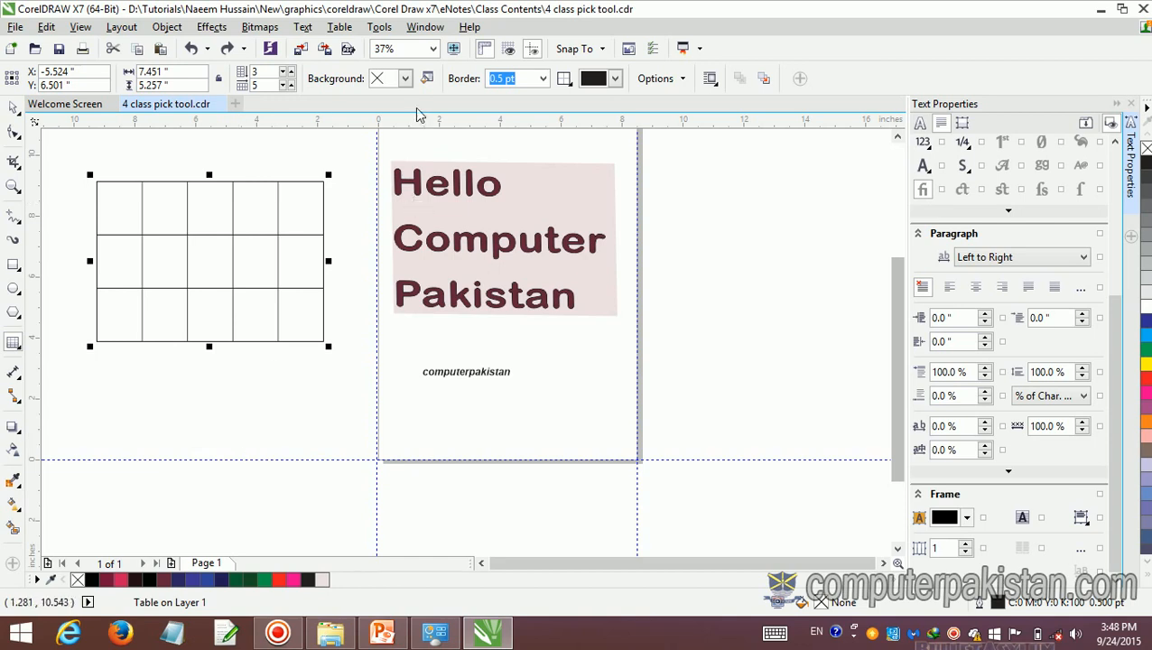
Step: Try a cyan background on the table, followed by a teal one (C60 M0 Y20 K0)
{"action": "left_click", "coordinate": [406, 80]}
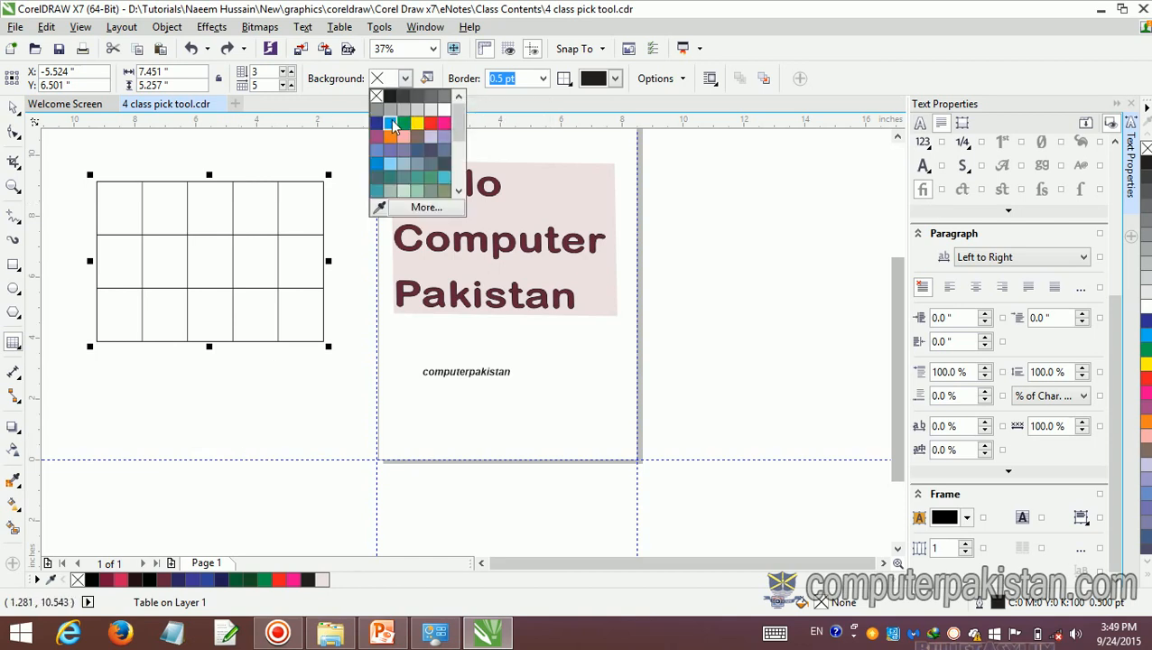
{"action": "left_click", "coordinate": [390, 123]}
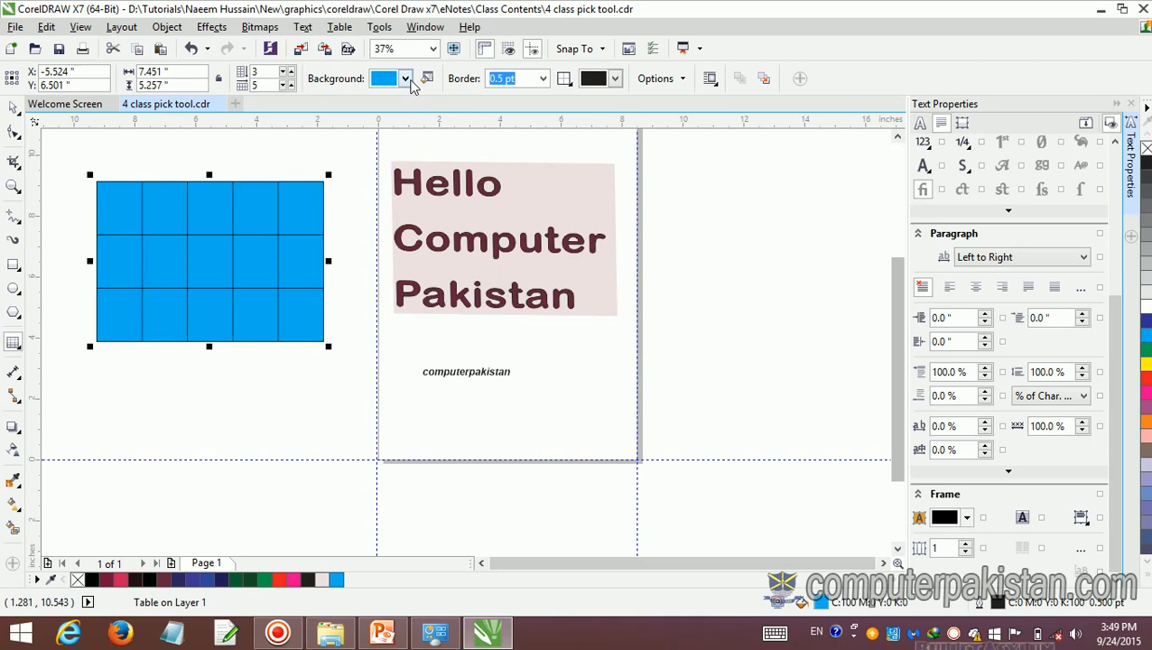
{"action": "left_click", "coordinate": [406, 79]}
{"action": "left_click", "coordinate": [440, 179]}
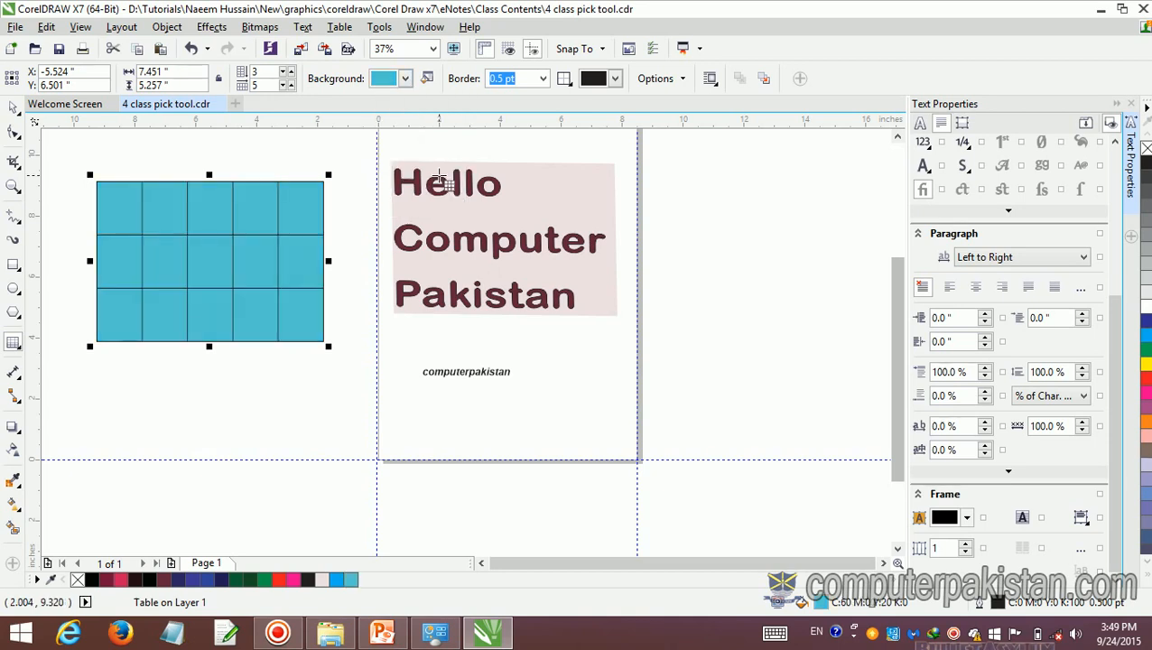
Step: Try outside border widths of 4.0 pt and 16.0 pt on the table
{"action": "left_click", "coordinate": [543, 81]}
{"action": "left_click", "coordinate": [519, 196]}
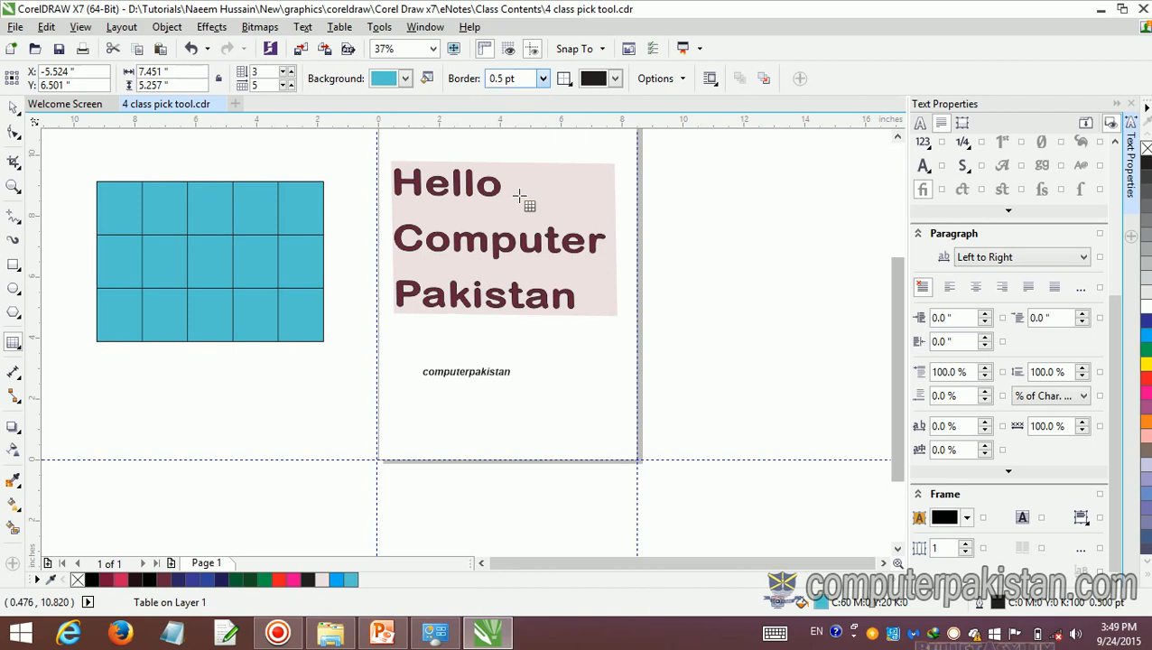
{"action": "left_click", "coordinate": [543, 79]}
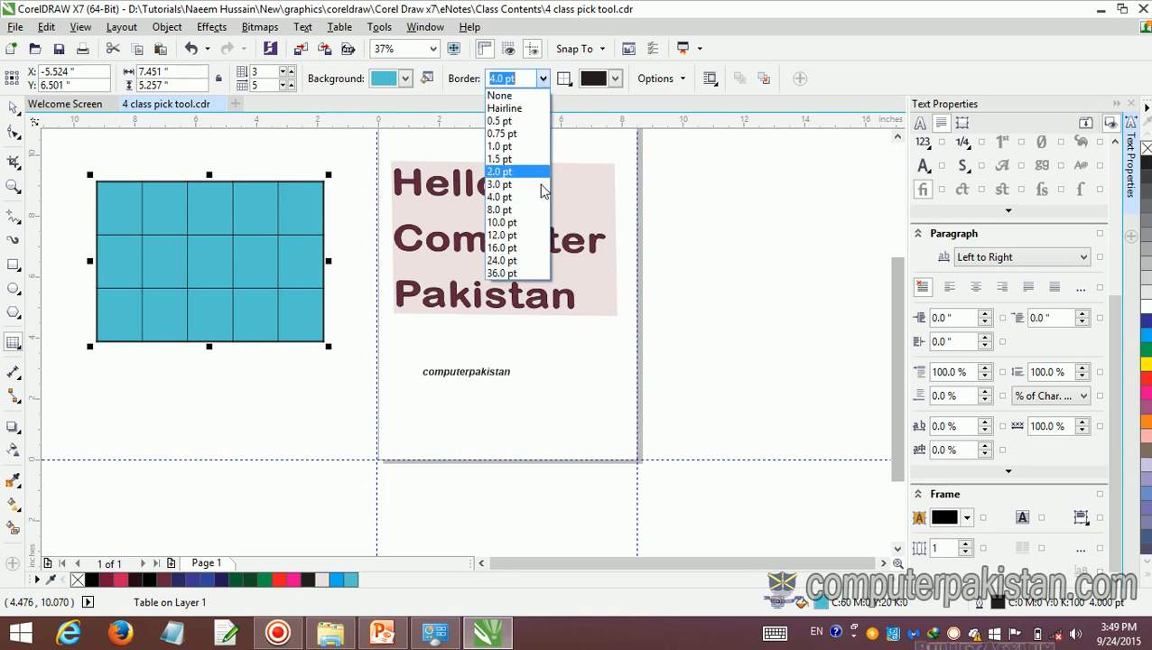
{"action": "left_click", "coordinate": [540, 247]}
Step: Apply a 10.0 pt border width to all of the table's inside and outside borders
{"action": "left_click", "coordinate": [566, 81]}
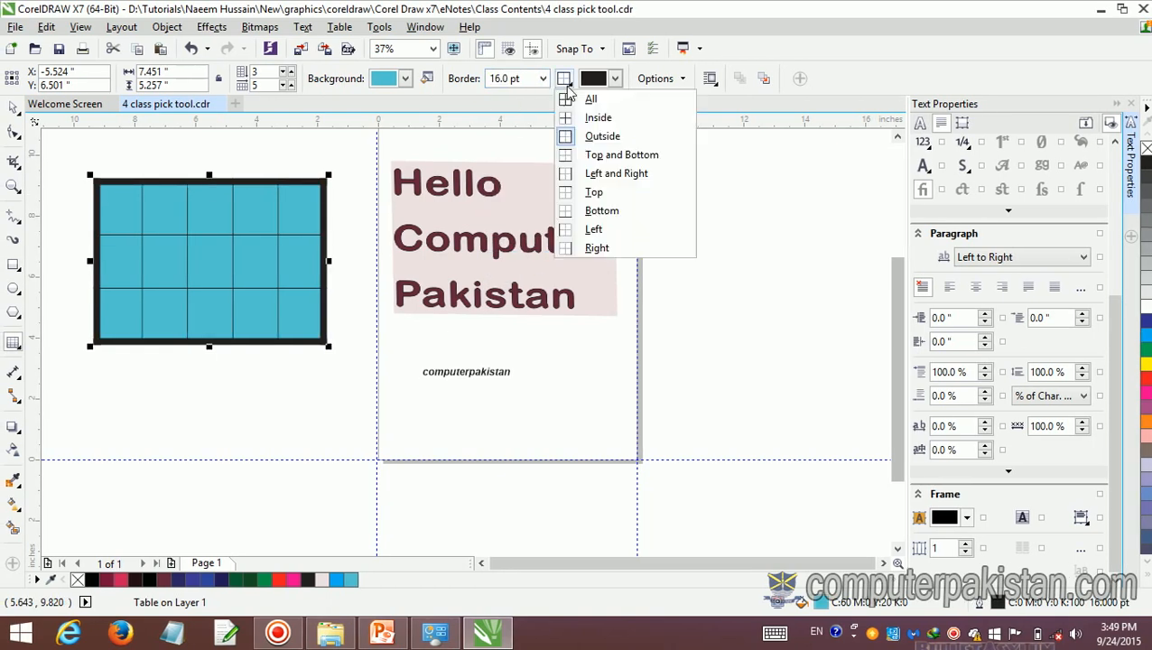
{"action": "left_click", "coordinate": [569, 101]}
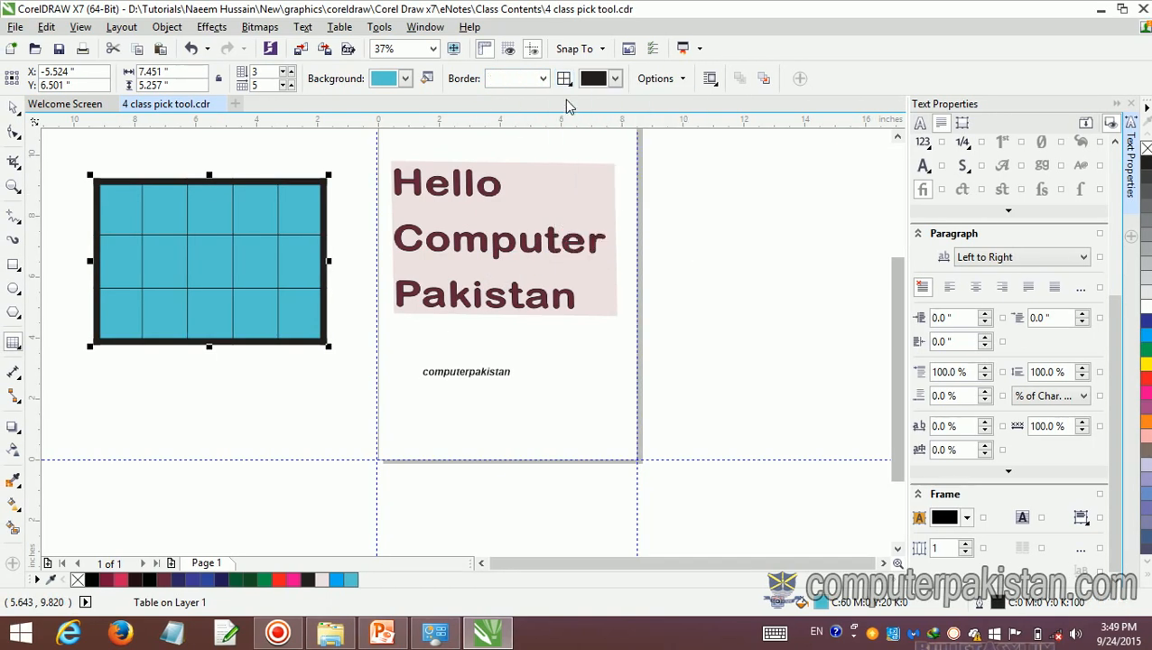
{"action": "left_click", "coordinate": [542, 78]}
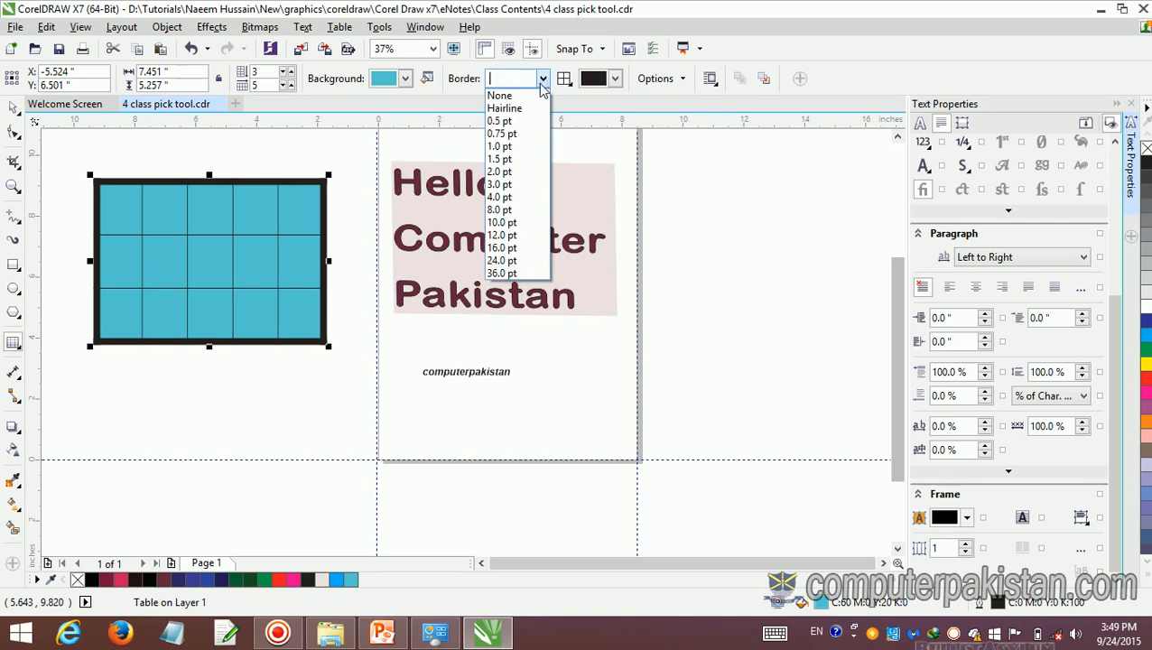
{"action": "left_click", "coordinate": [519, 224]}
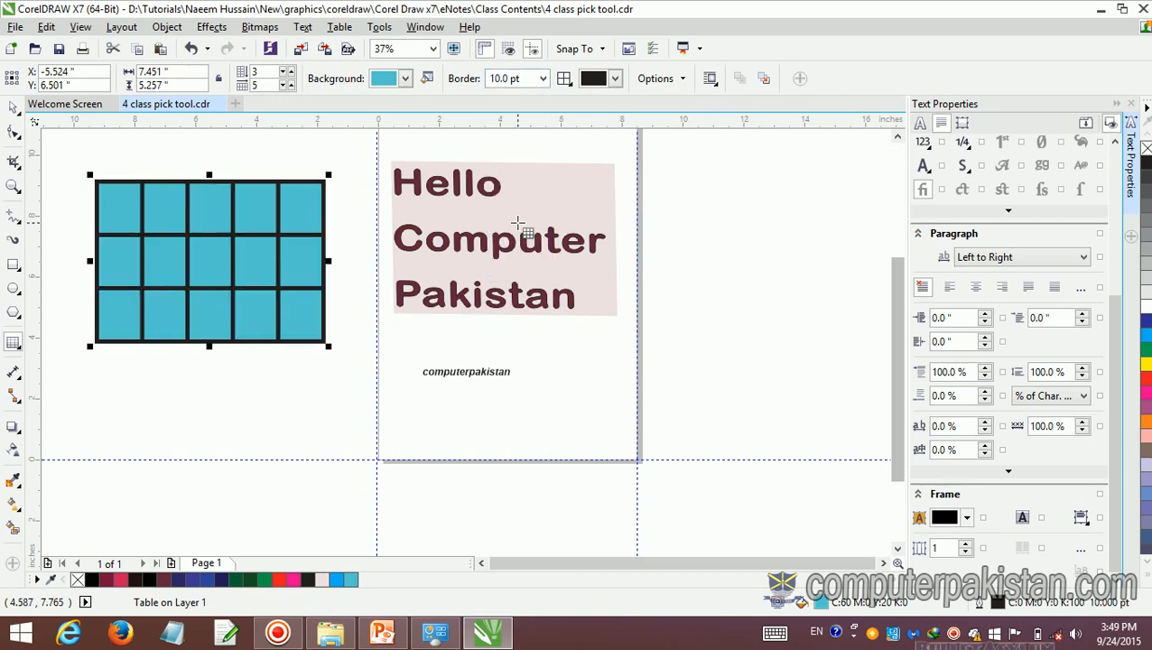
Step: Try yellow borders and a medium blue background (C60 M40 Y0 K0) on the table
{"action": "left_click", "coordinate": [612, 80]}
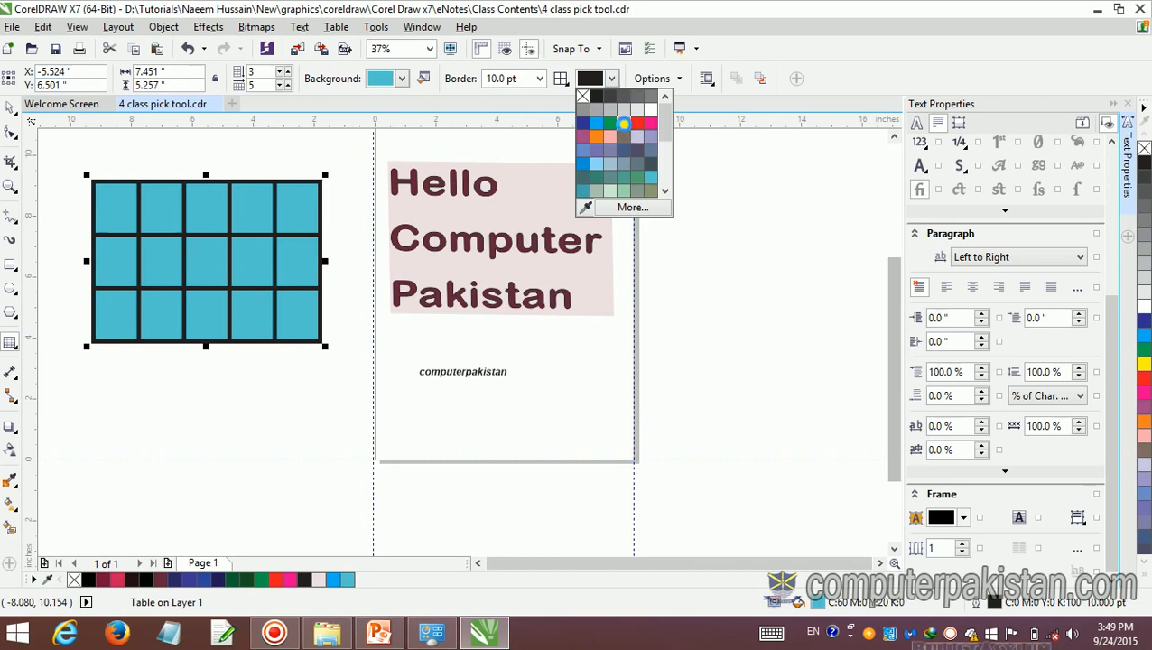
{"action": "left_click", "coordinate": [623, 123]}
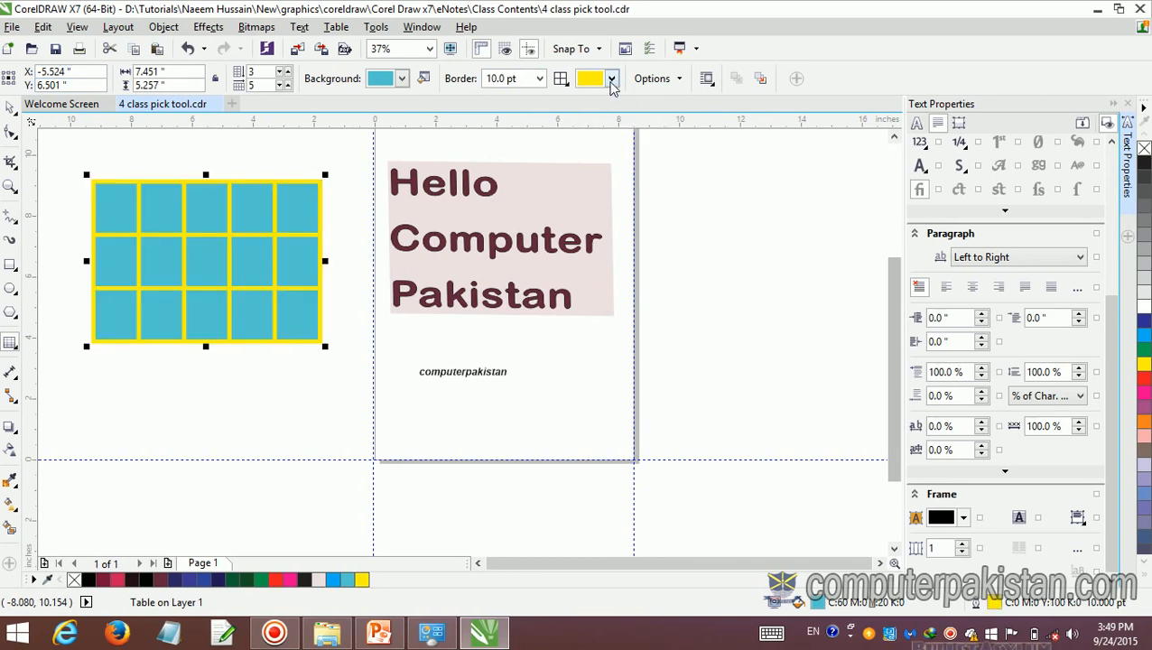
{"action": "left_click", "coordinate": [406, 79]}
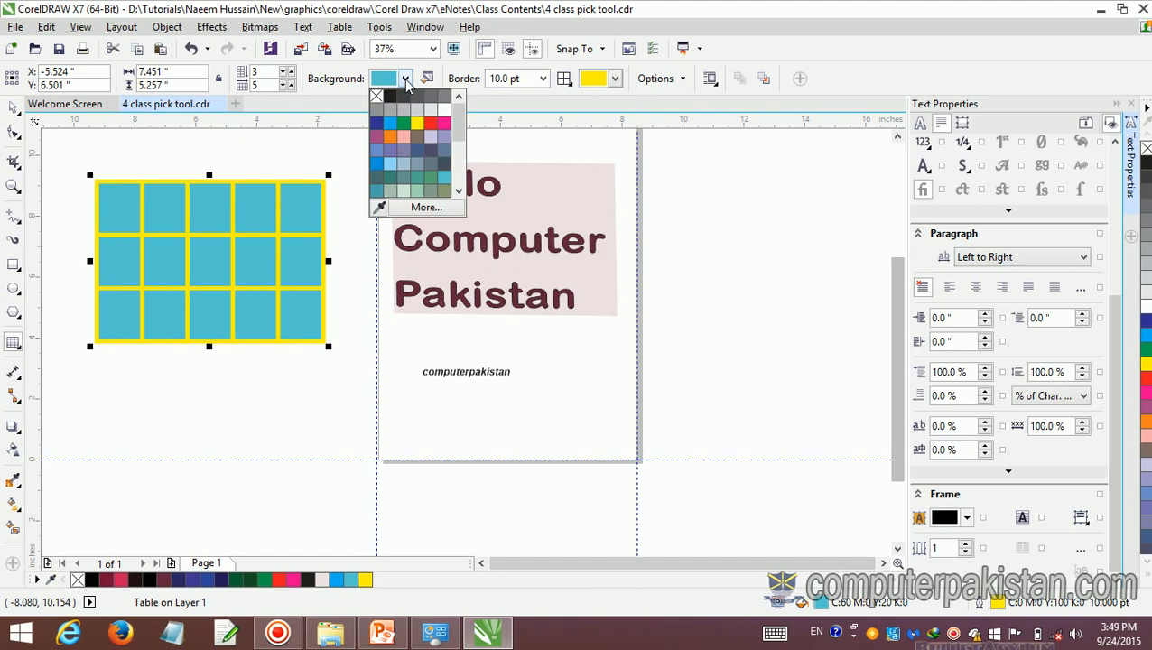
{"action": "left_click", "coordinate": [377, 152]}
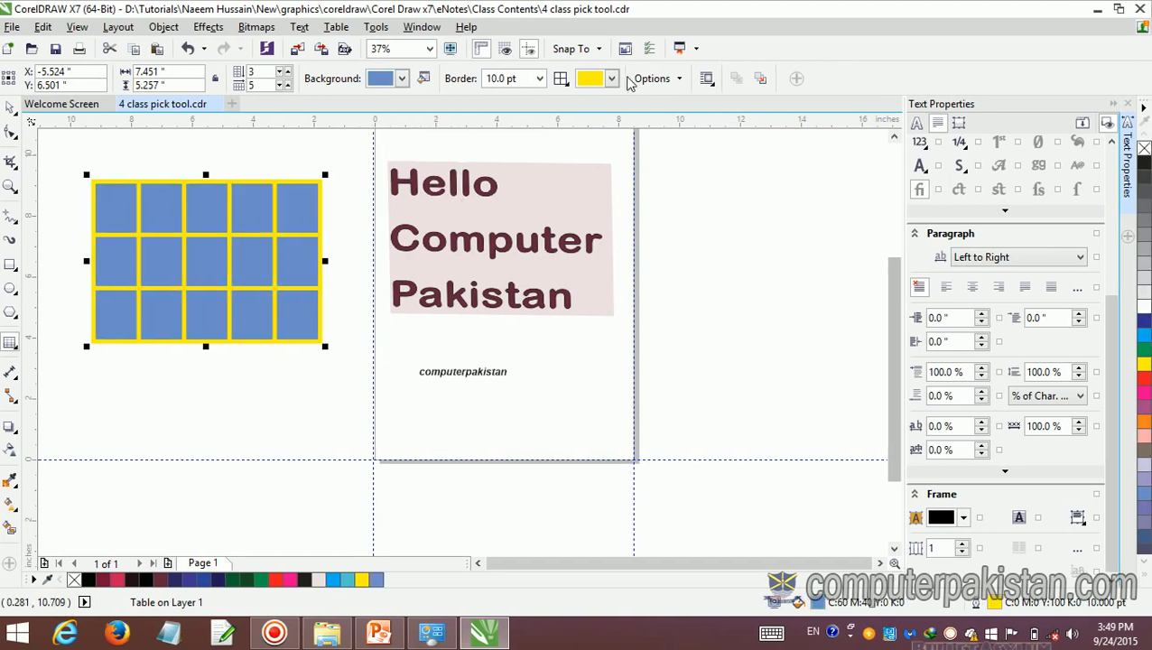
Step: Set the table's border colour to magenta and its background to green
{"action": "left_click", "coordinate": [613, 80]}
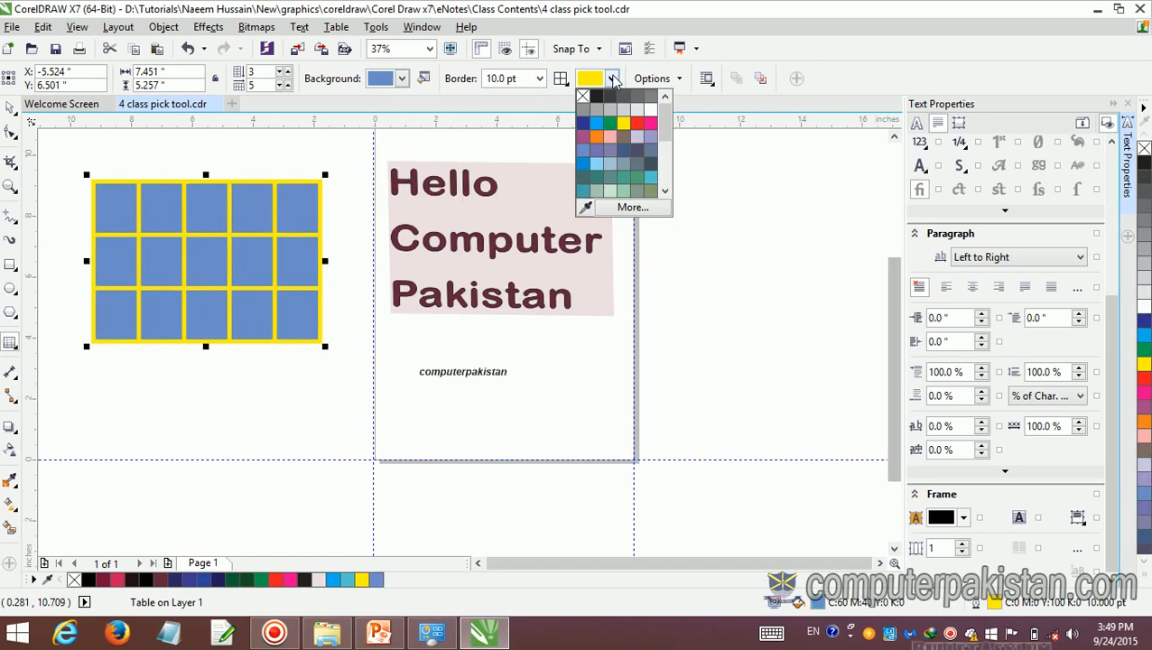
{"action": "left_click", "coordinate": [655, 128]}
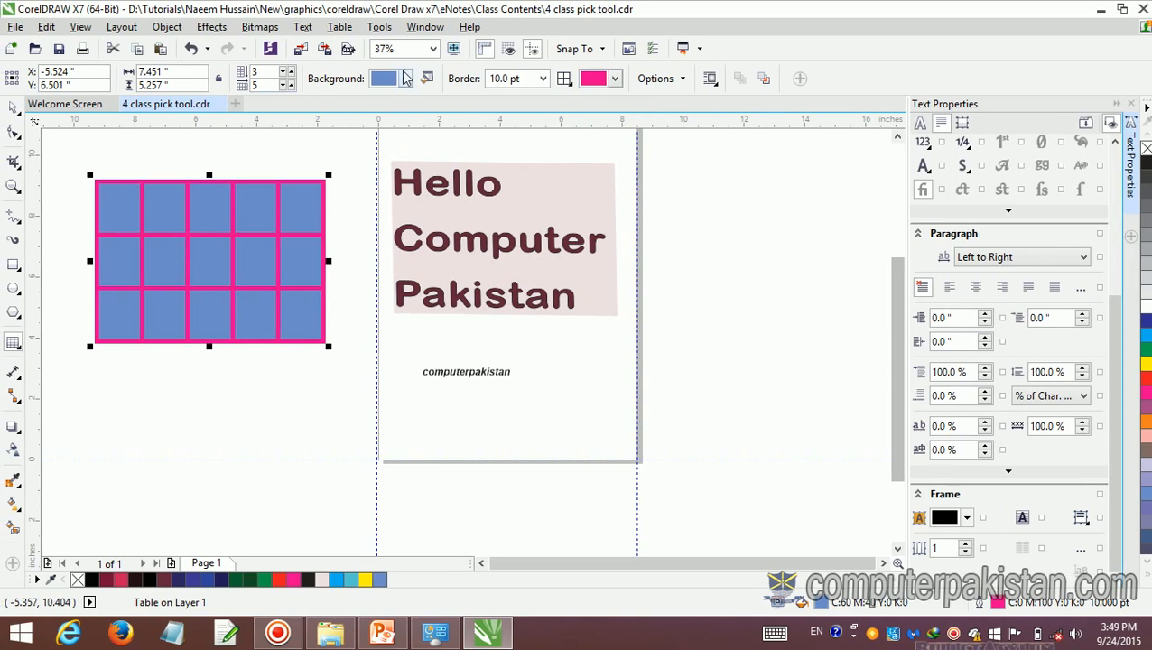
{"action": "left_click", "coordinate": [402, 79]}
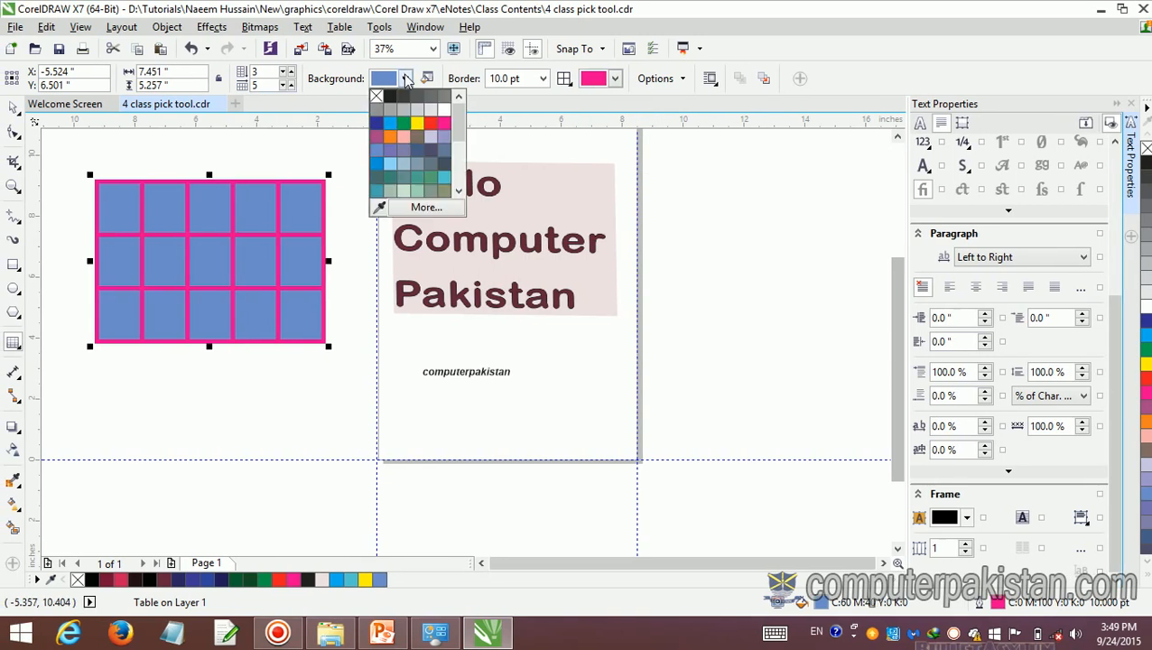
{"action": "left_click", "coordinate": [403, 123]}
Step: Set the table's border colour to red and turn on automatic cell resizing while typing and separated cell borders
{"action": "left_click", "coordinate": [614, 80]}
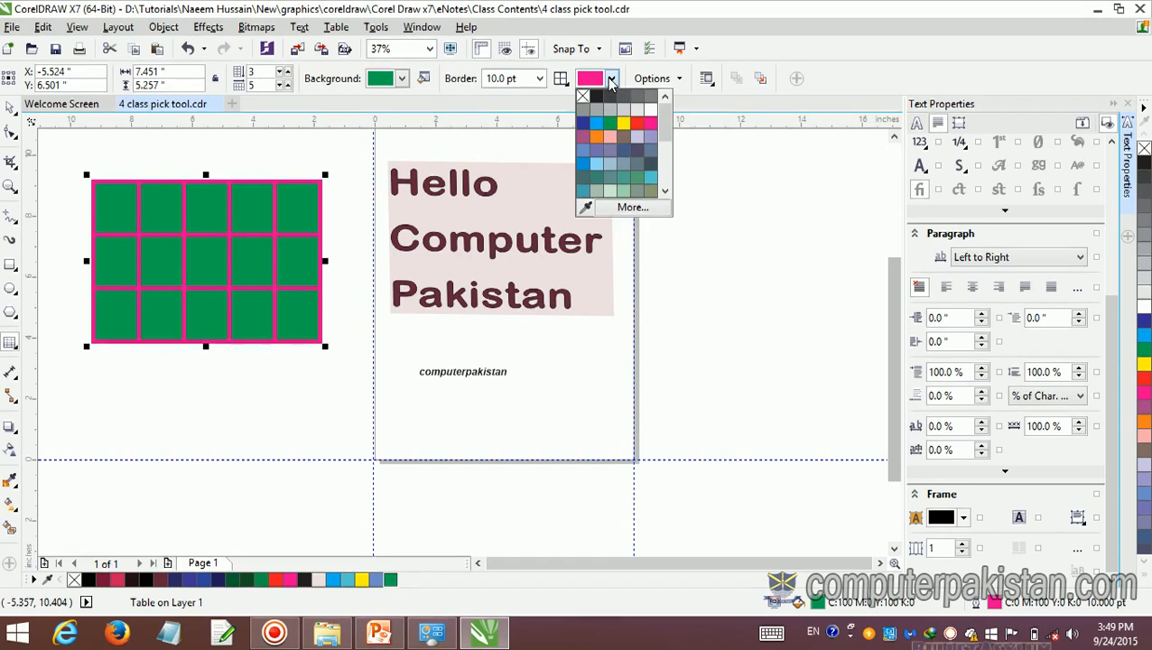
{"action": "left_click", "coordinate": [636, 122]}
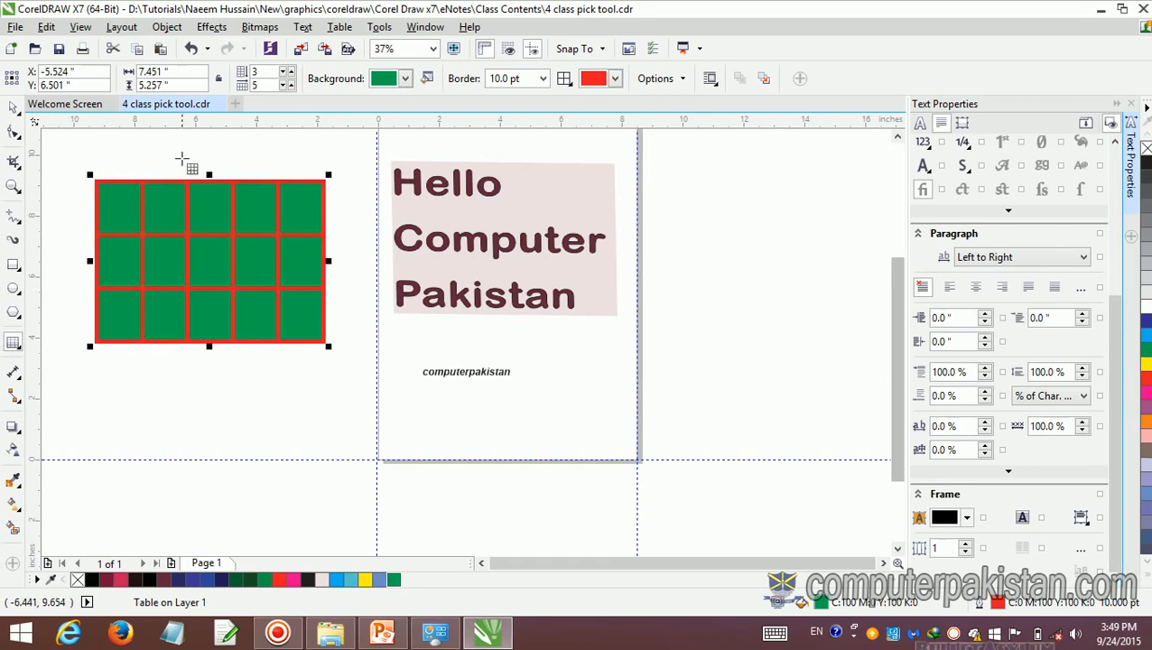
{"action": "left_click", "coordinate": [679, 79]}
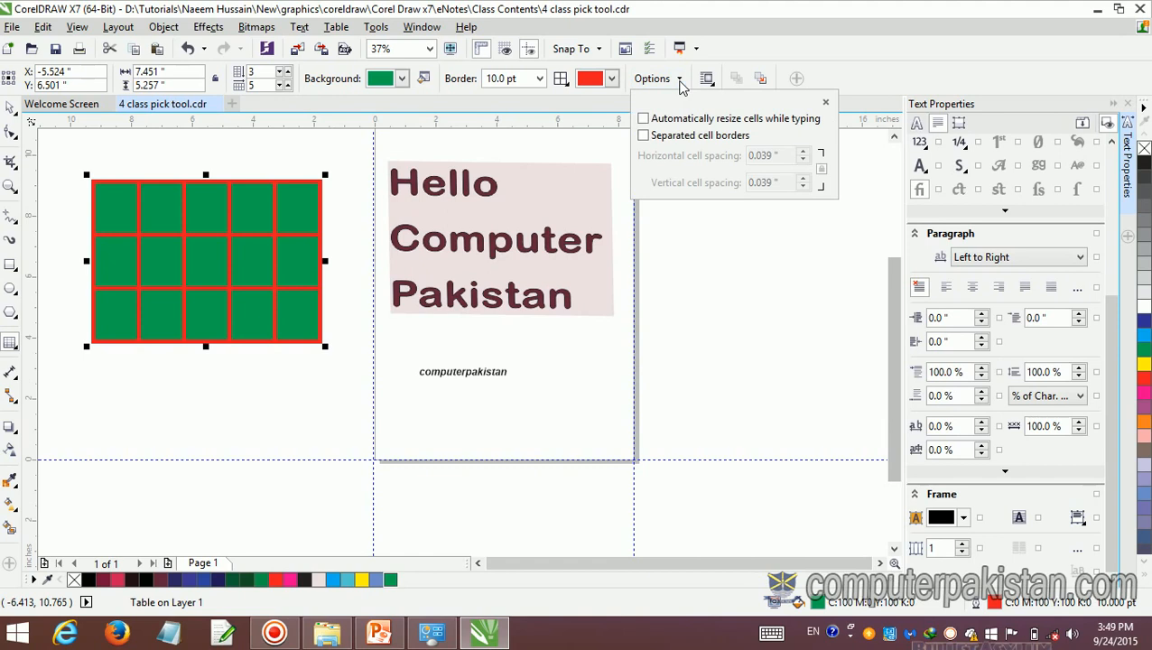
{"action": "left_click", "coordinate": [644, 137]}
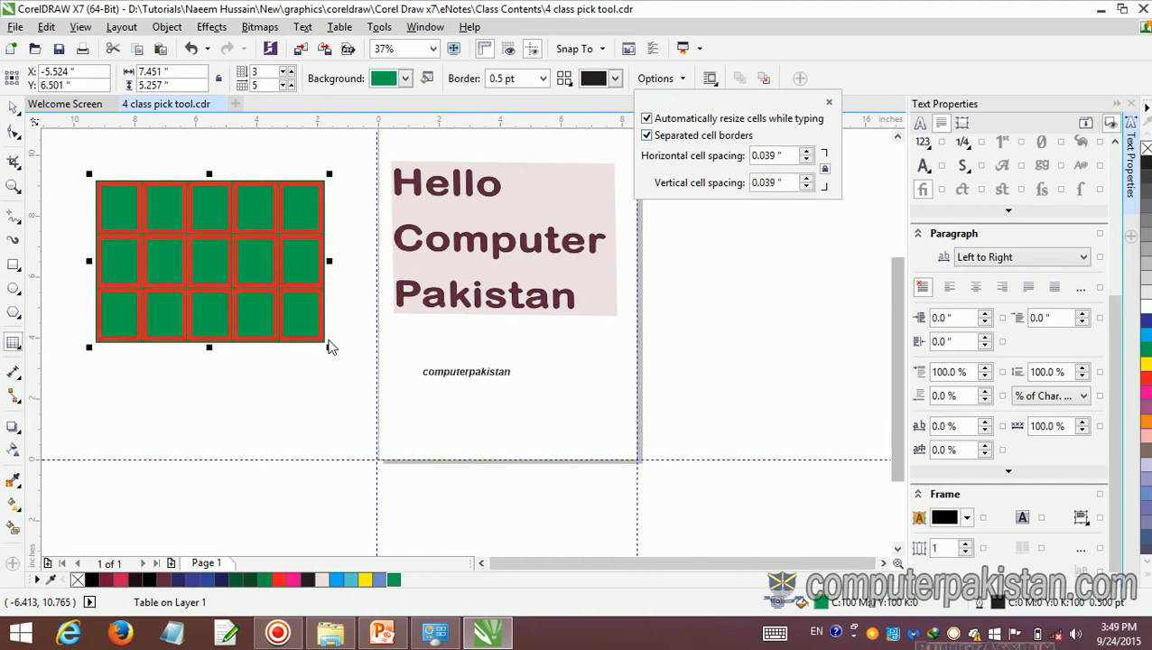
Step: Try enlarging the table to about 10 by 7.06 in, and further to about 22.5 by 11.6 in with the Pick tool
{"action": "left_click_drag", "start_coordinate": [330, 350], "coordinate": [410, 403]}
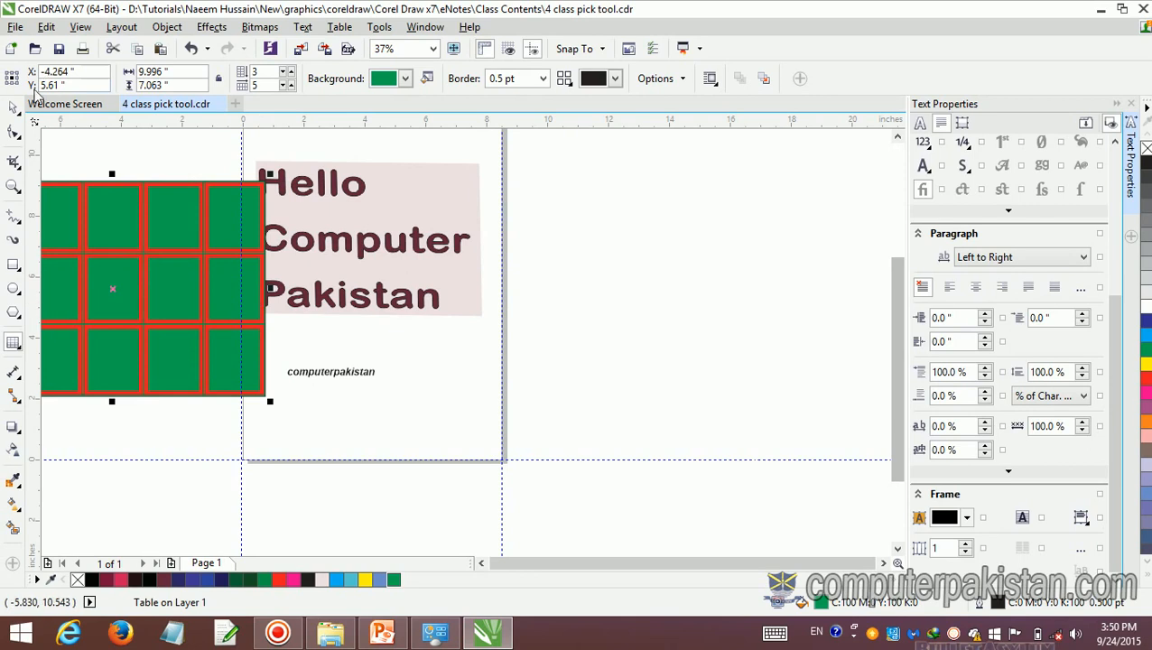
{"action": "left_click", "coordinate": [15, 109]}
{"action": "left_click", "coordinate": [88, 151]}
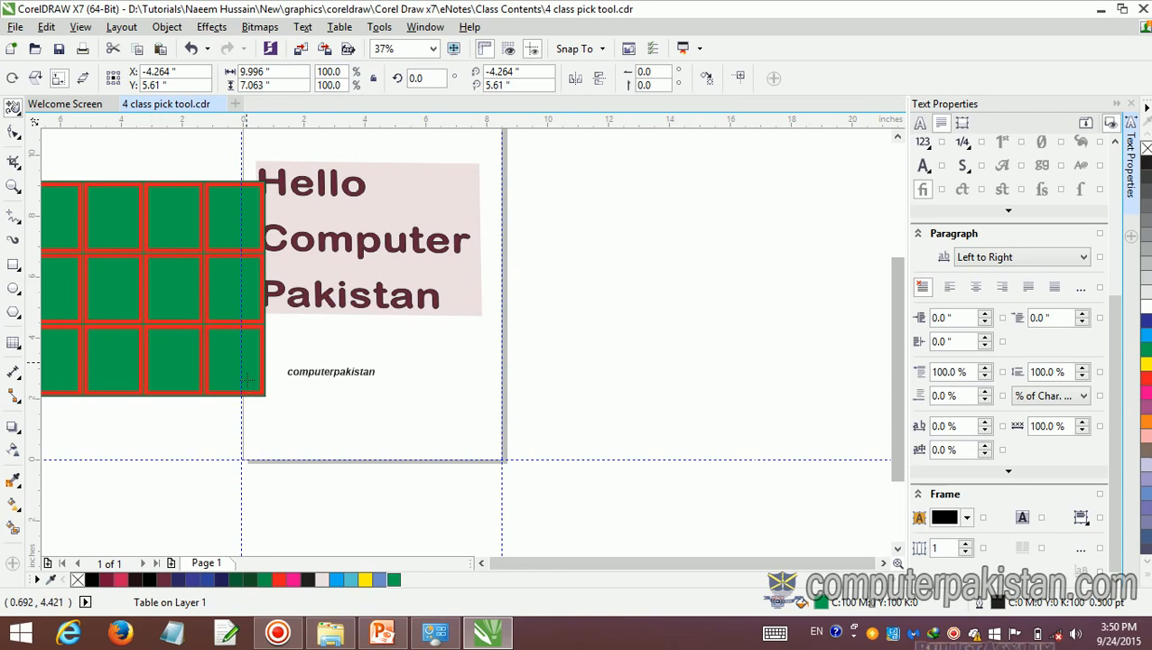
{"action": "left_click", "coordinate": [20, 115]}
{"action": "left_click", "coordinate": [56, 107]}
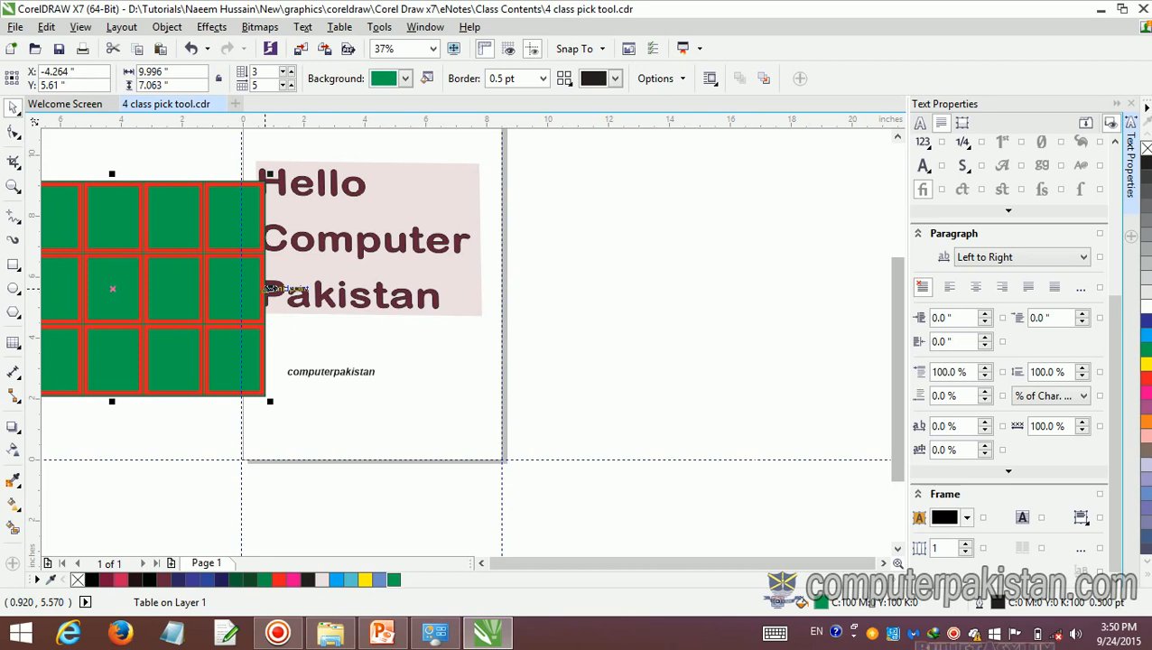
{"action": "left_click_drag", "start_coordinate": [269, 289], "coordinate": [647, 289]}
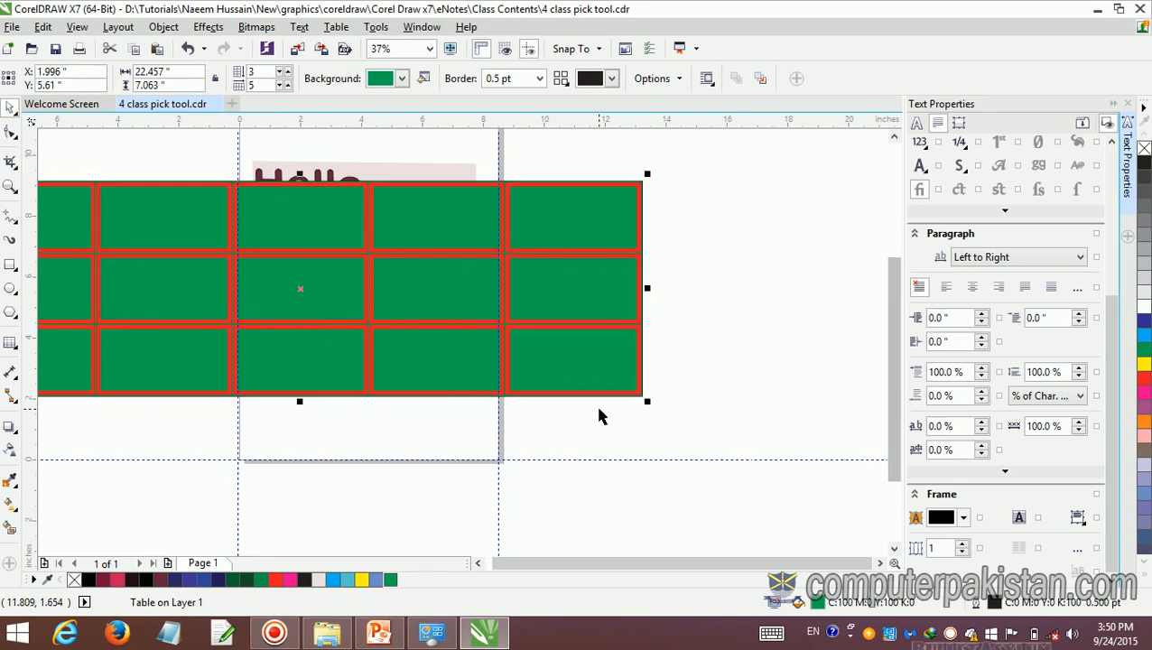
{"action": "left_click_drag", "start_coordinate": [300, 401], "coordinate": [301, 542]}
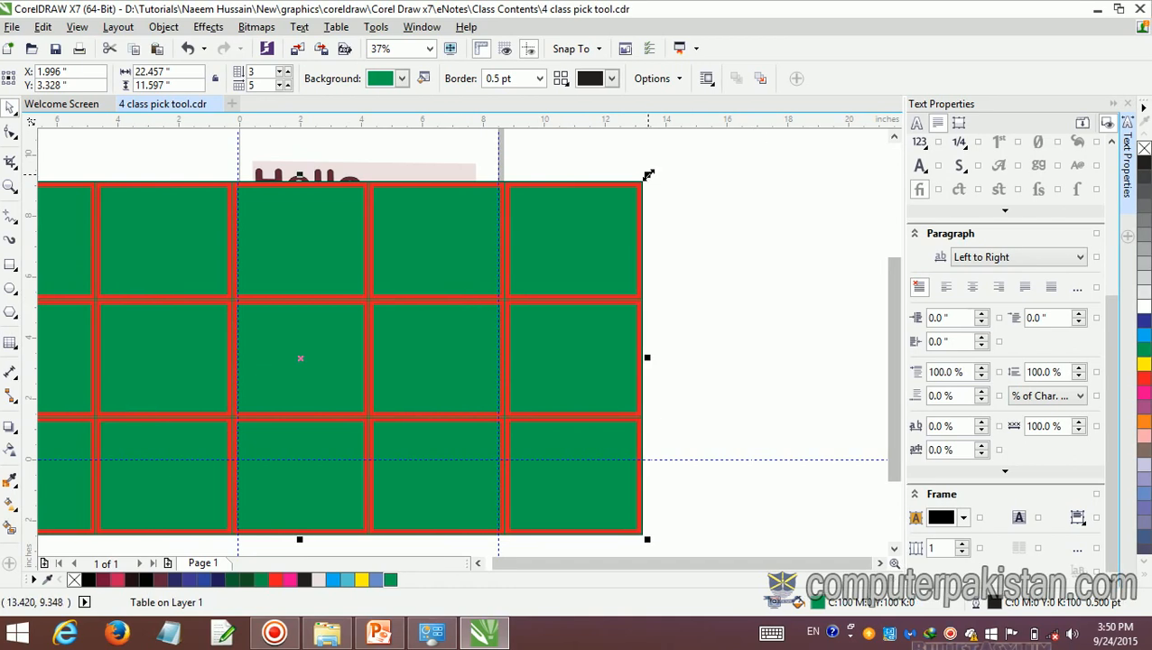
Step: Shrink the table to about 5.66 by 2.94 in and move it to the empty area right of the page
{"action": "left_click_drag", "start_coordinate": [650, 175], "coordinate": [144, 342]}
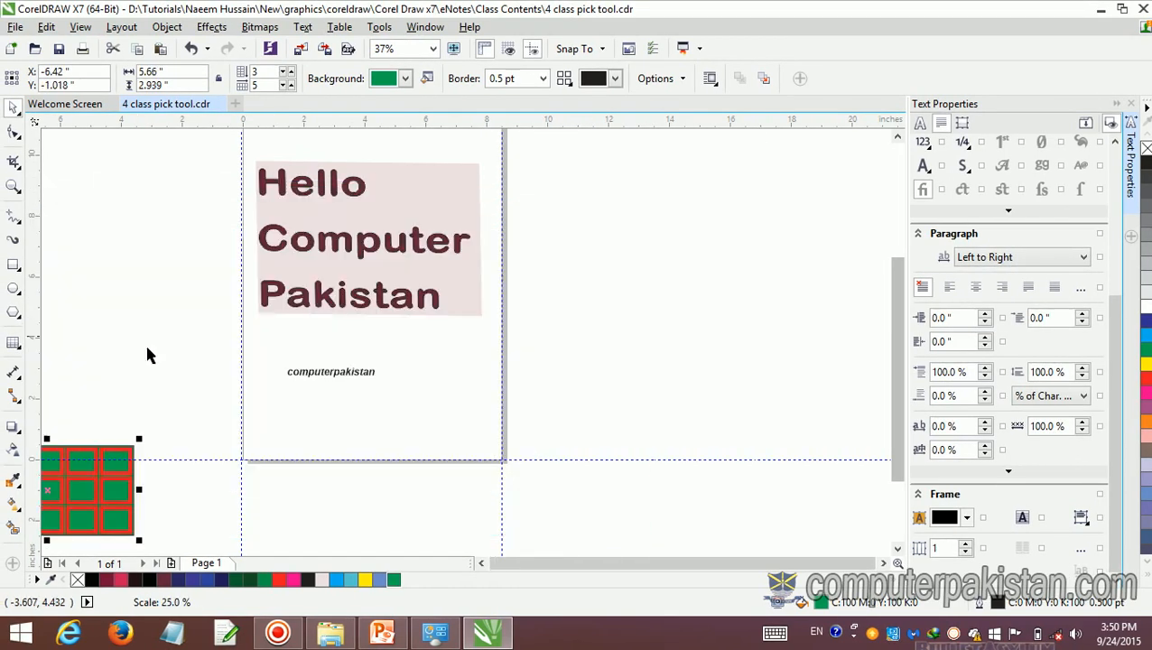
{"action": "left_click_drag", "start_coordinate": [47, 495], "coordinate": [665, 246]}
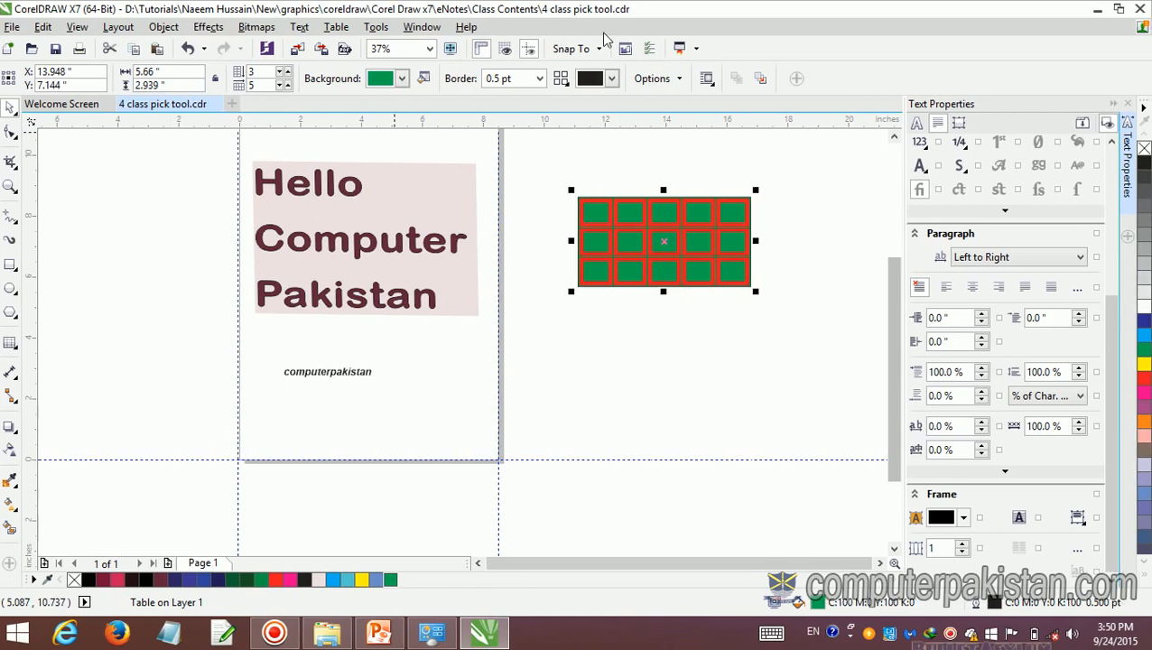
Step: Try the contour wrap styles Text Flows Left and Text Flows Right on the table, and apply contour Straddle Text
{"action": "left_click", "coordinate": [707, 79]}
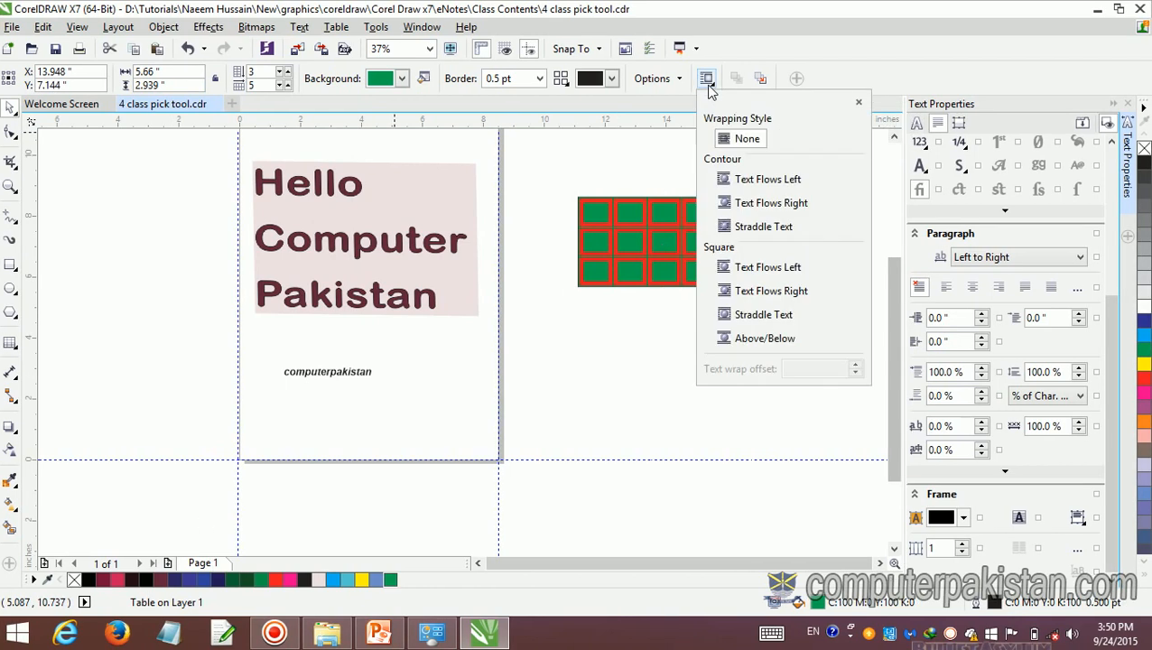
{"action": "left_click", "coordinate": [745, 184]}
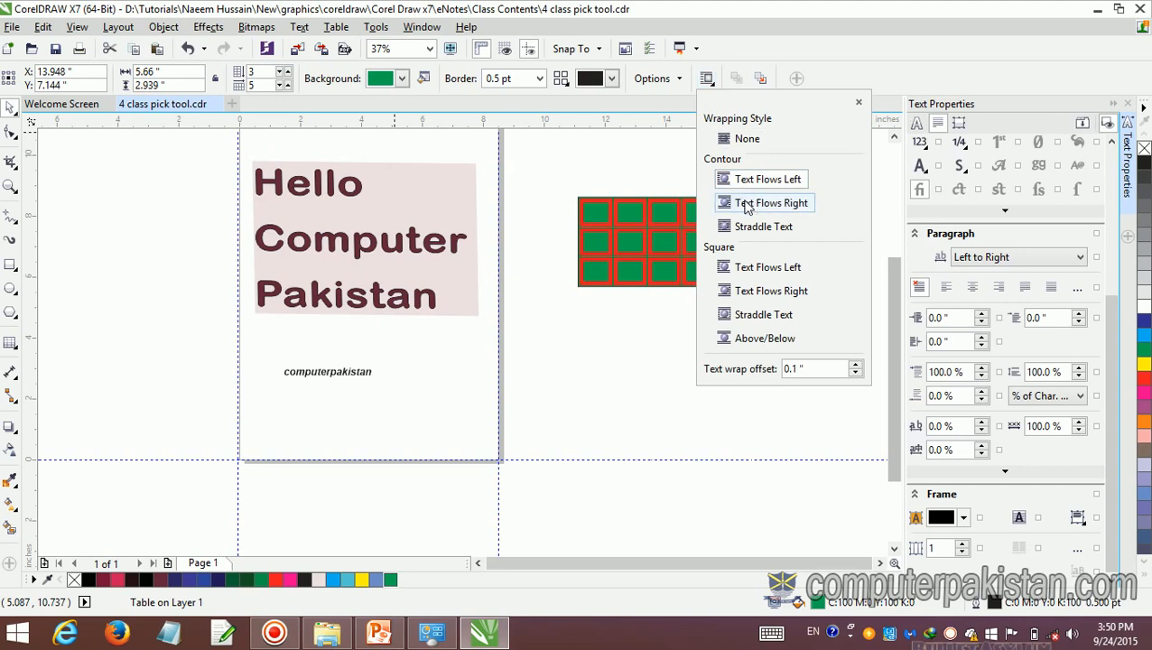
{"action": "left_click", "coordinate": [746, 203]}
{"action": "left_click", "coordinate": [738, 231]}
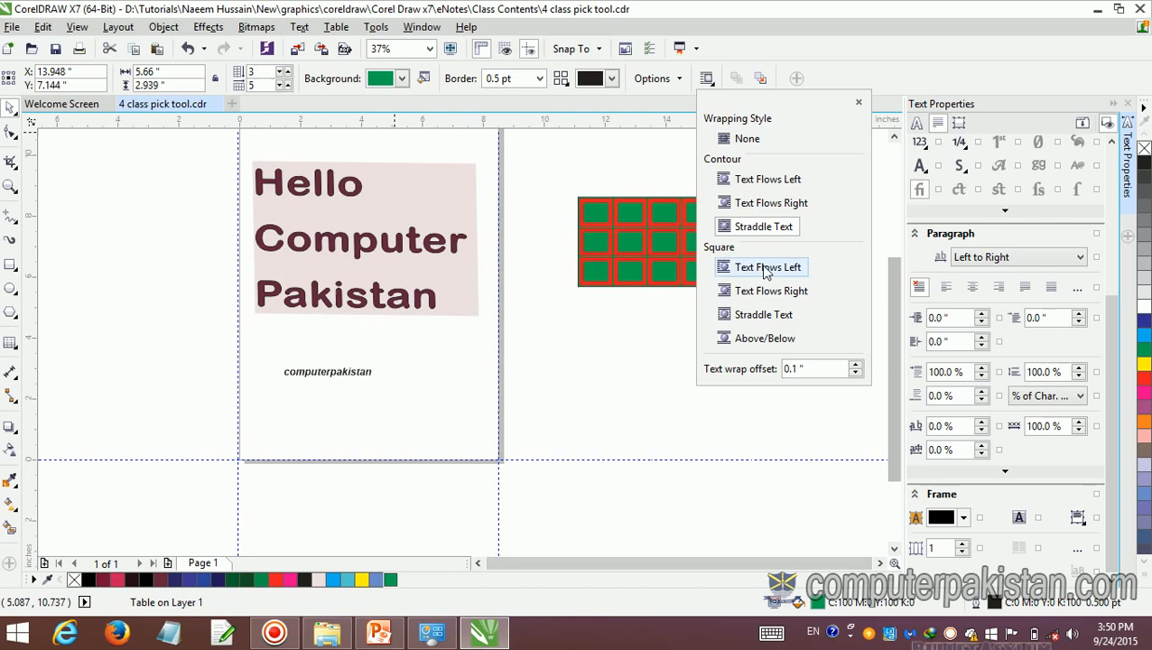
{"action": "left_click", "coordinate": [638, 325]}
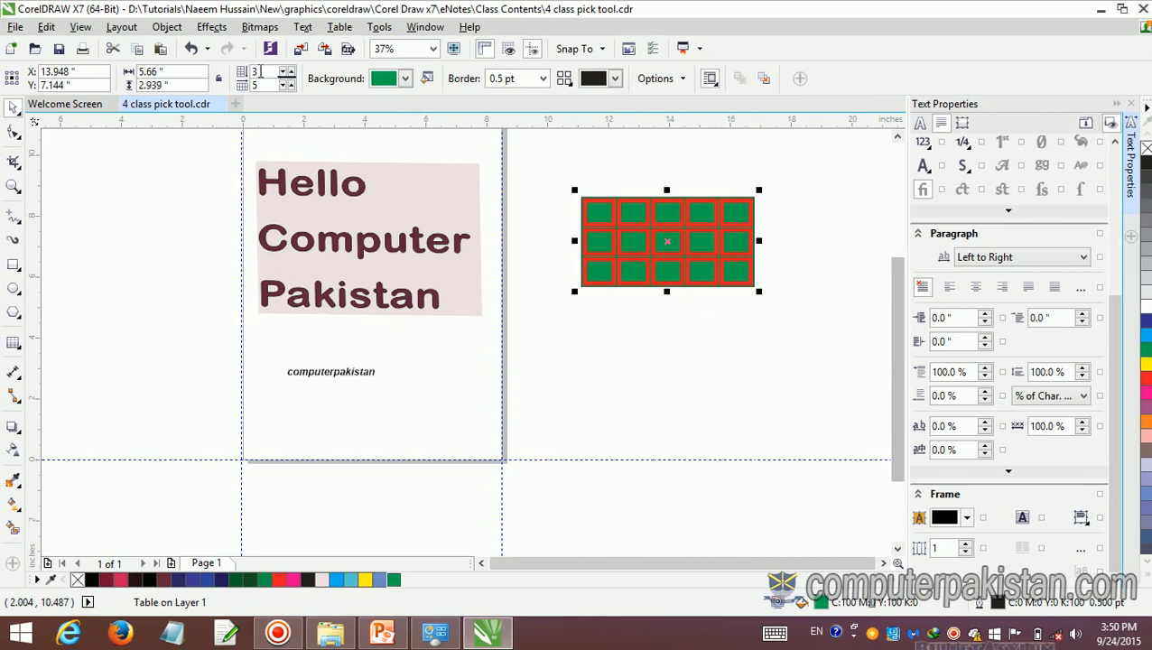
Step: Reduce the table to 1 row and 1 column and enlarge the single cell to about 5.83 by 5.02 in
{"action": "double_click", "coordinate": [255, 72]}
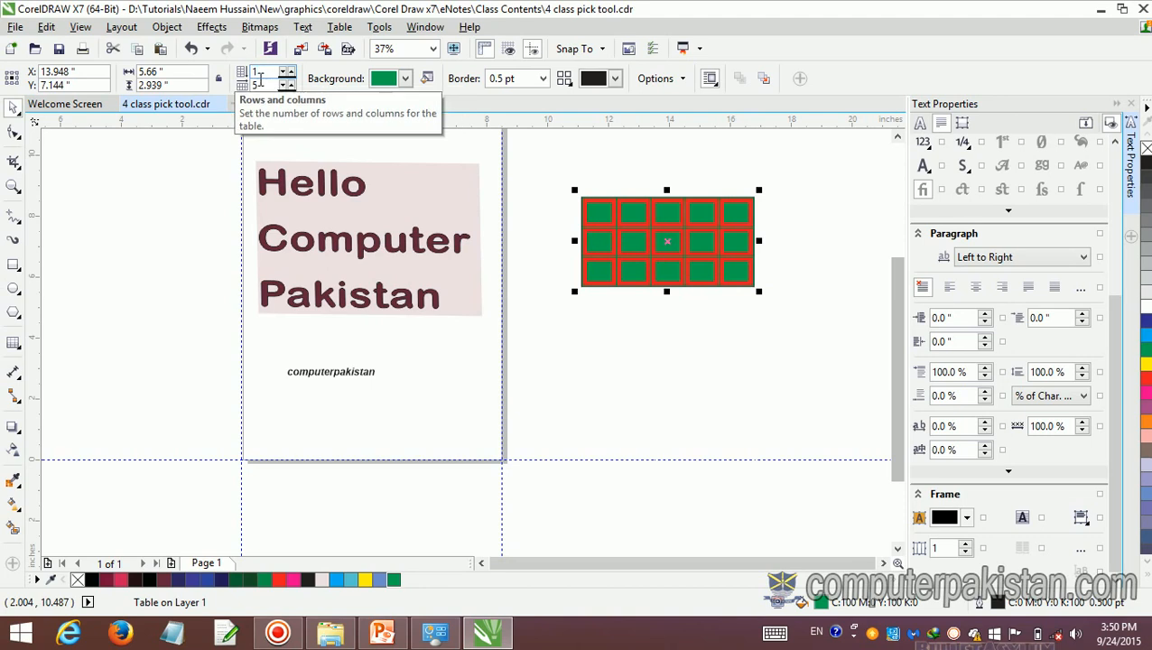
{"action": "double_click", "coordinate": [257, 84]}
{"action": "type", "text": "1"}
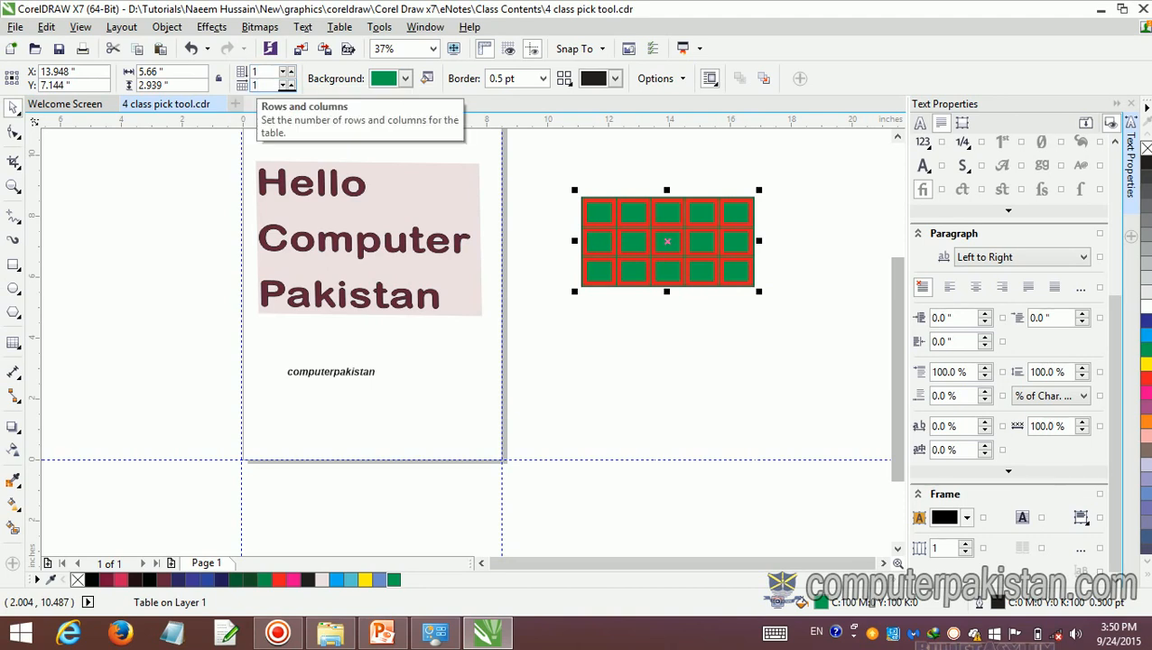
{"action": "key", "text": "Return"}
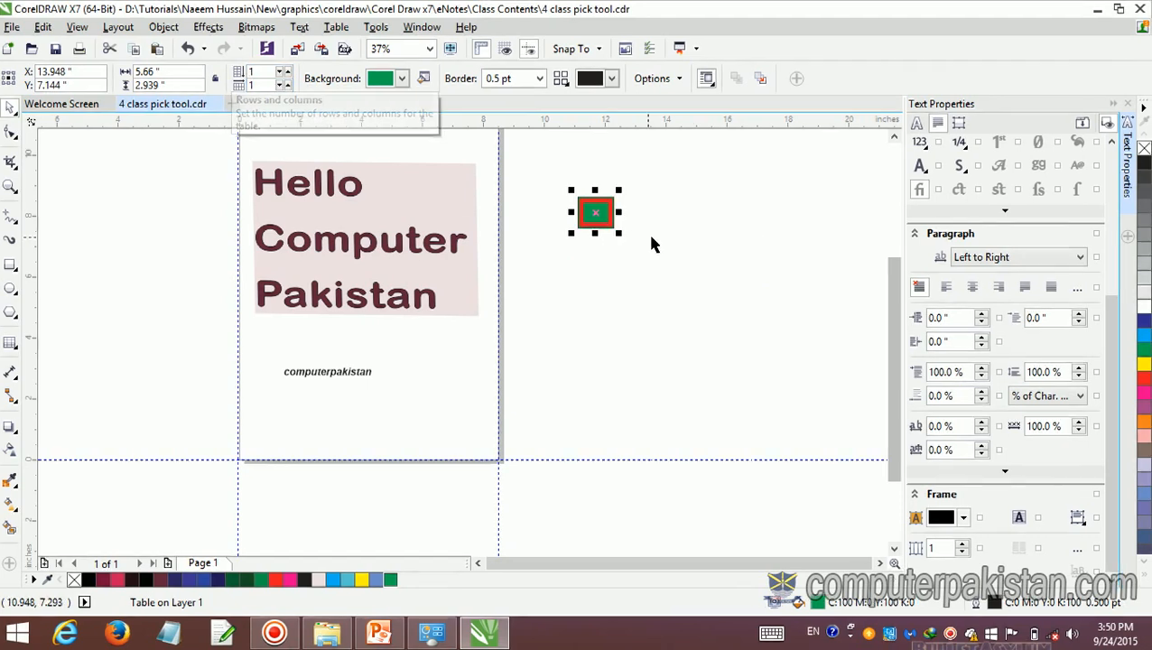
{"action": "left_click_drag", "start_coordinate": [621, 233], "coordinate": [766, 358]}
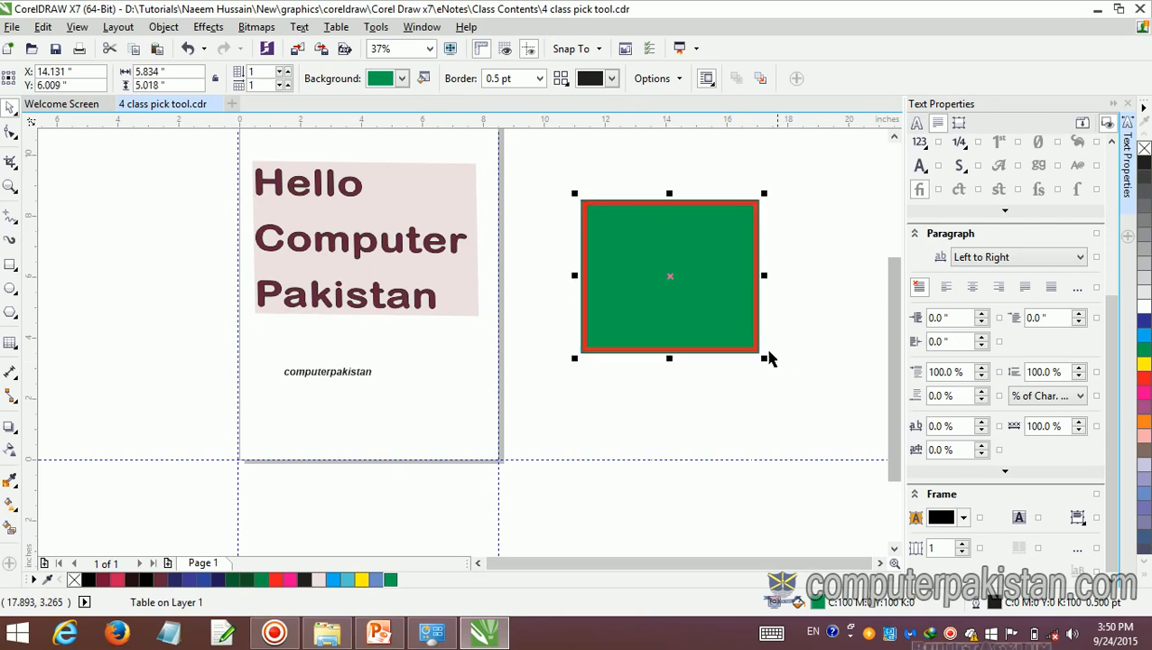
Step: Enter the text "computerpakistan" inside the table's single cell with the Text tool
{"action": "left_click", "coordinate": [621, 244]}
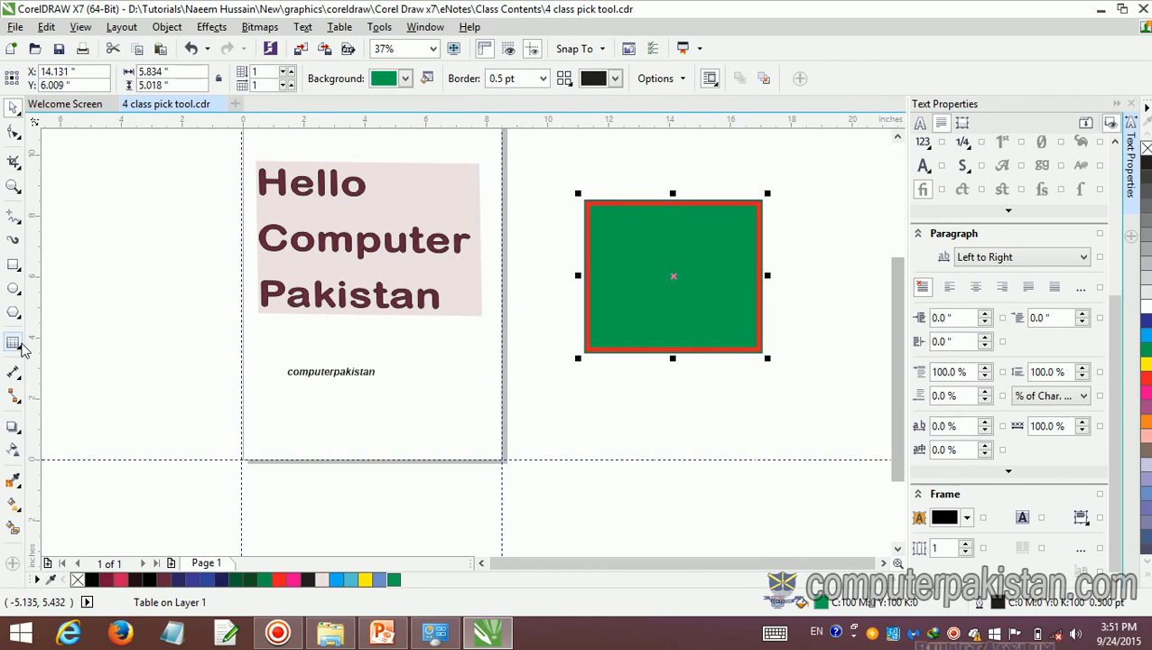
{"action": "right_click", "coordinate": [19, 344]}
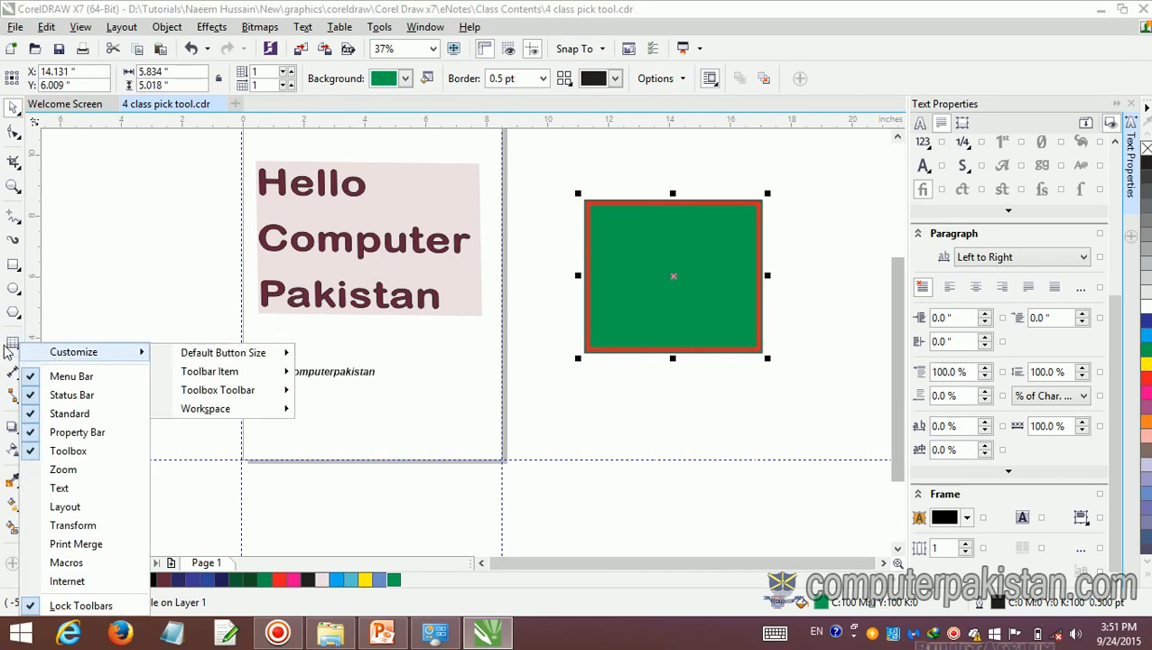
{"action": "left_click", "coordinate": [15, 346]}
{"action": "left_click", "coordinate": [14, 347]}
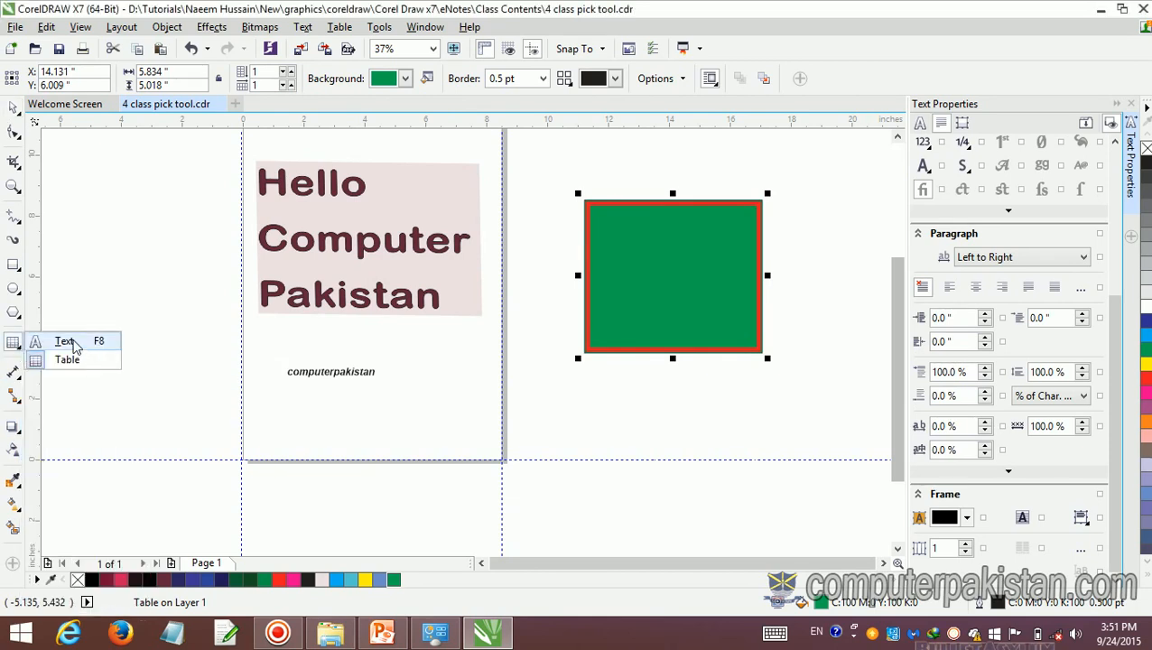
{"action": "left_click", "coordinate": [56, 337]}
{"action": "left_click", "coordinate": [642, 300]}
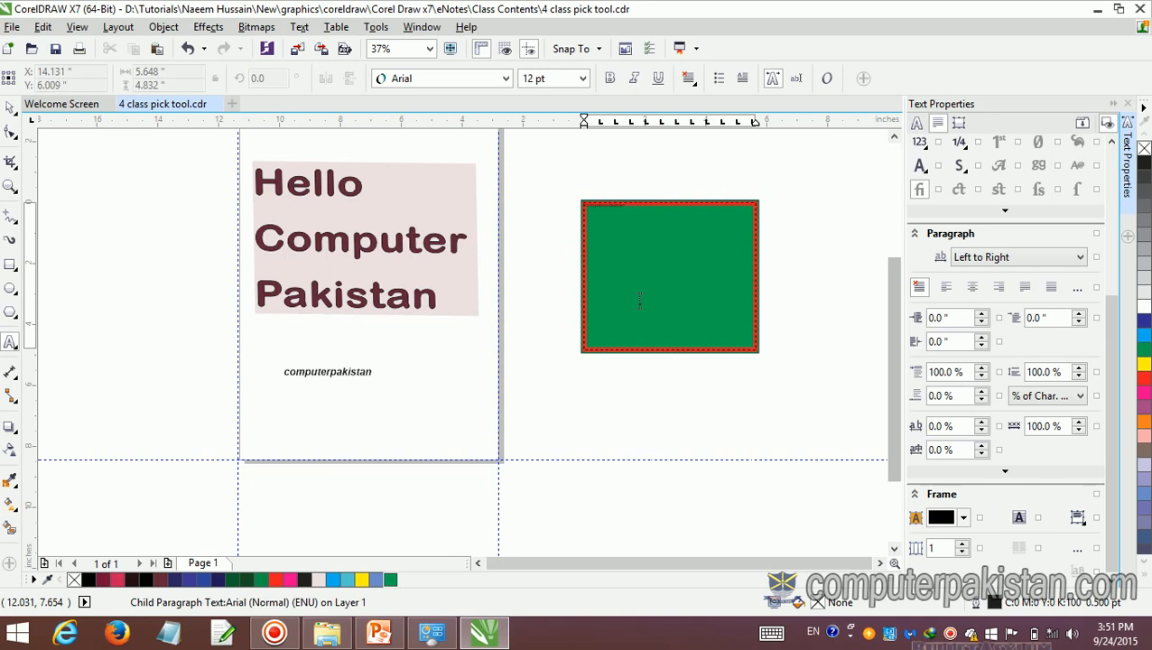
Step: Set the cell text to 36 pt and continue it with "best online computer training courses in pakistan"
{"action": "left_click_drag", "start_coordinate": [627, 209], "coordinate": [619, 209]}
{"action": "left_click_drag", "start_coordinate": [584, 204], "coordinate": [585, 204]}
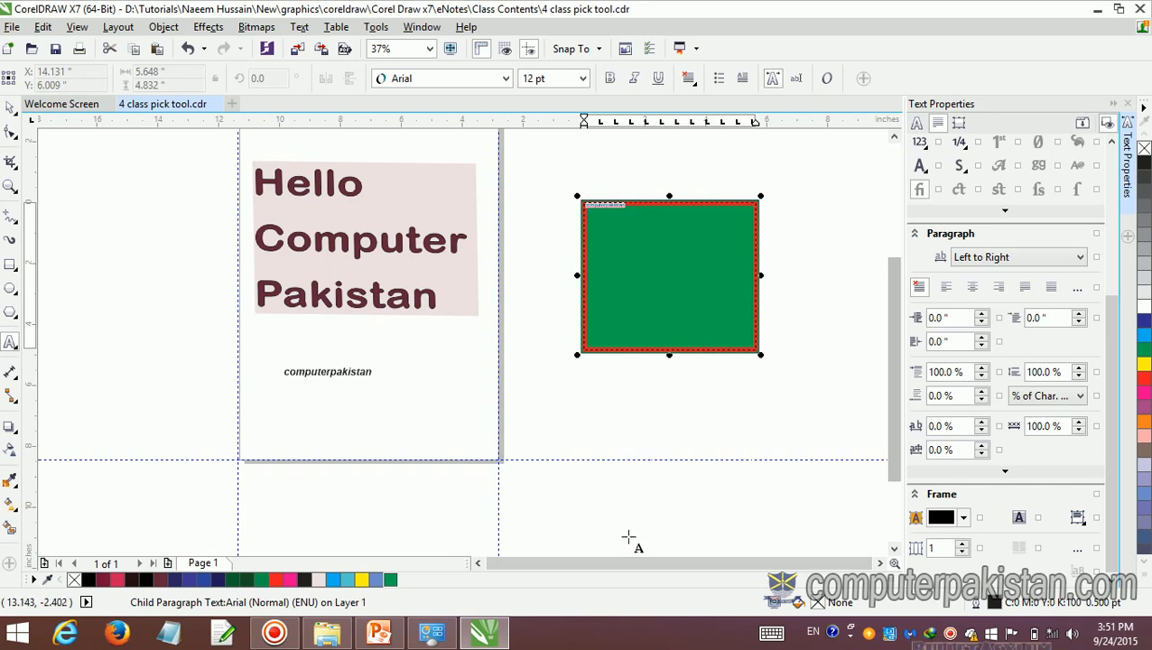
{"action": "left_click", "coordinate": [584, 79]}
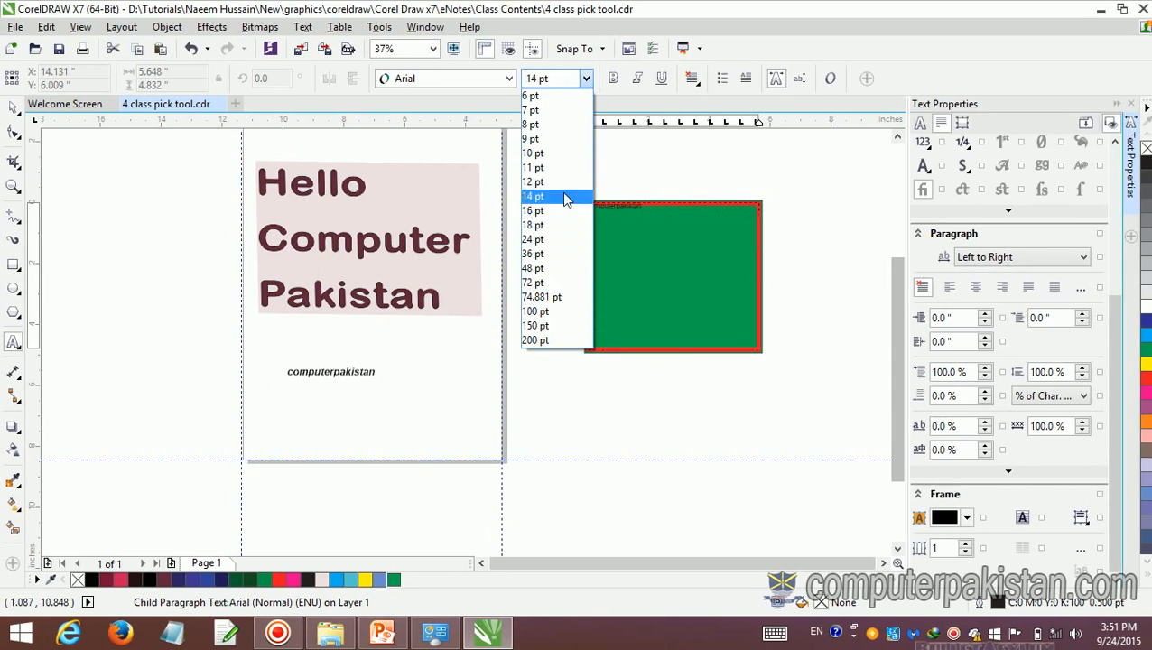
{"action": "left_click", "coordinate": [564, 256]}
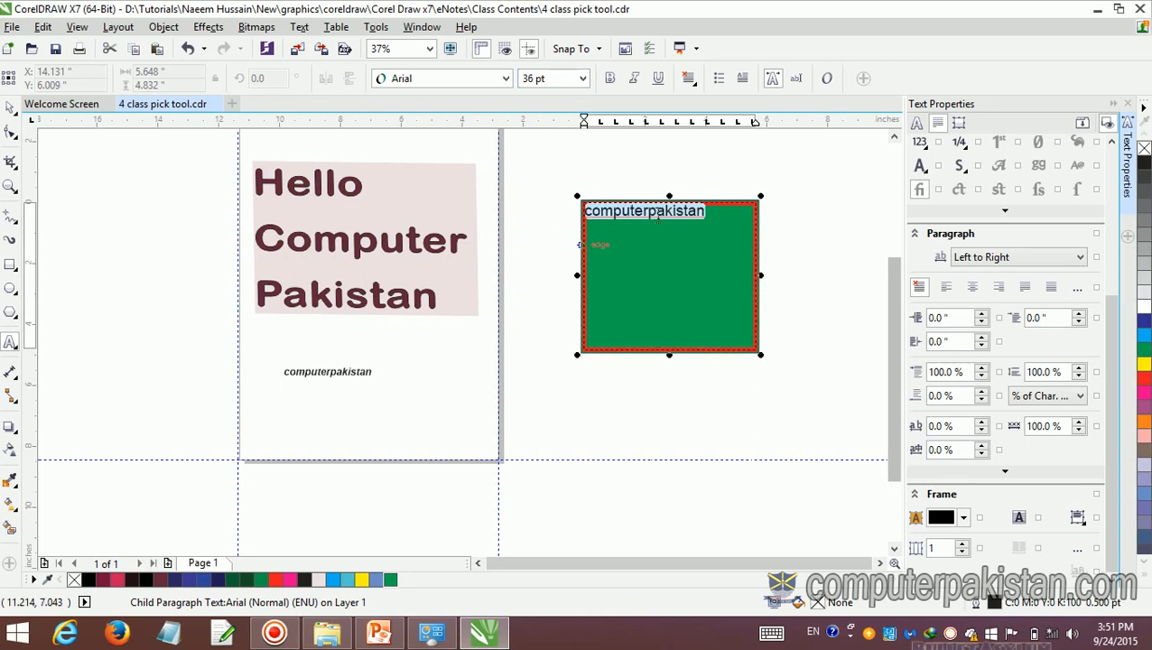
{"action": "left_click", "coordinate": [661, 229]}
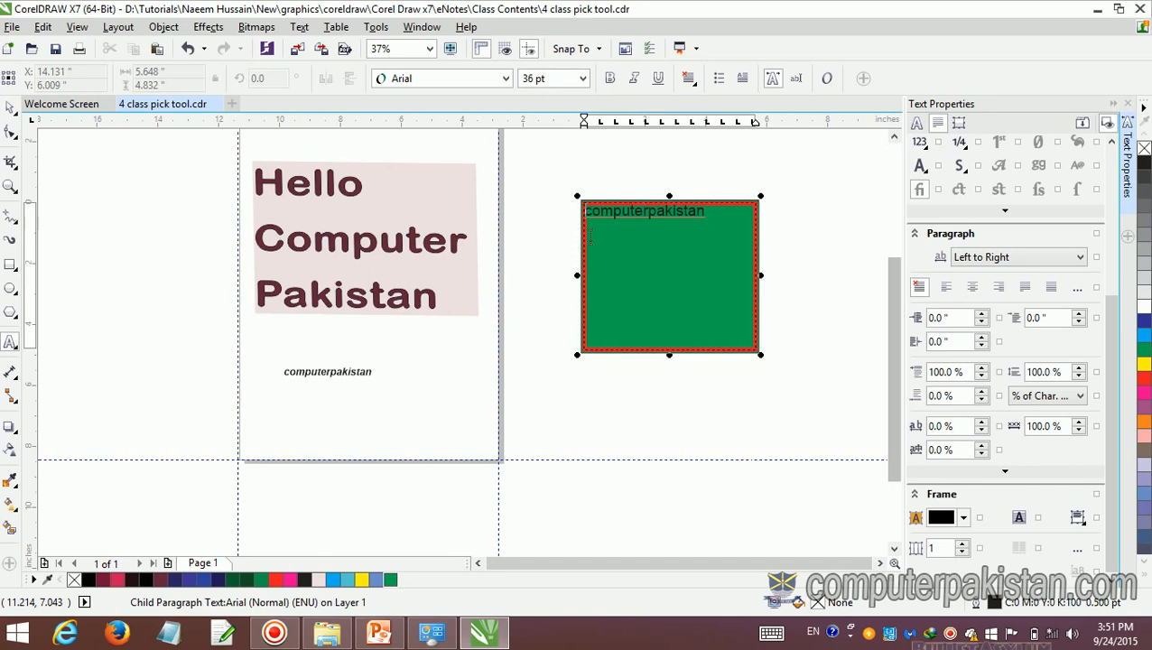
{"action": "key", "text": "Return"}
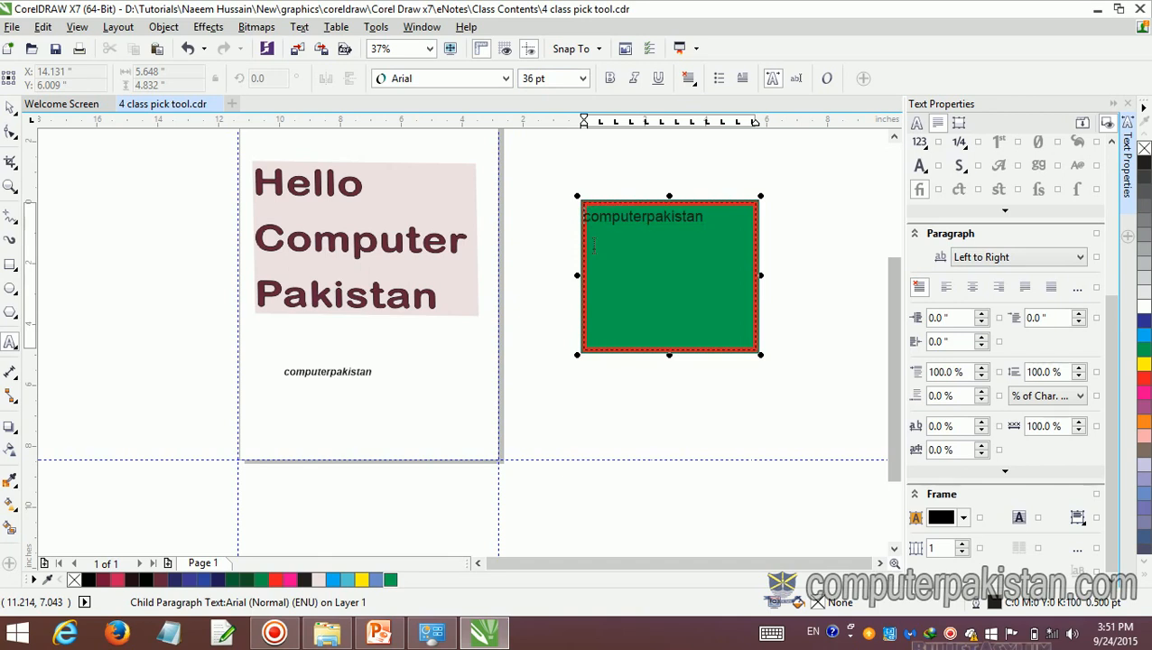
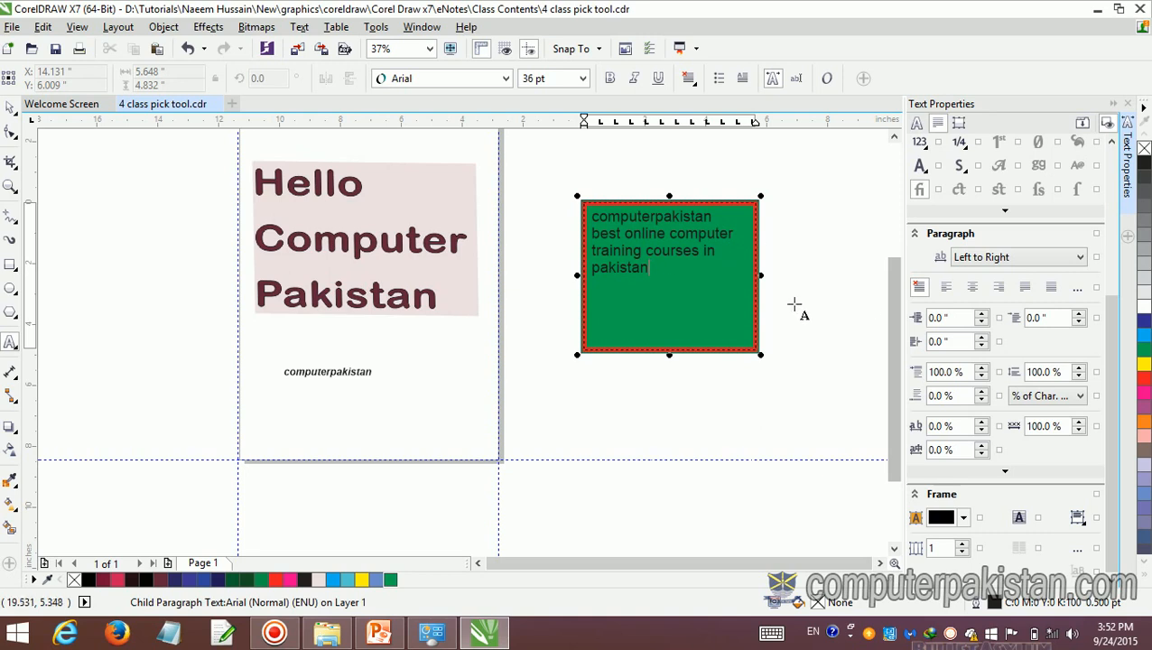
Step: Give all of the cell text a near-white uniform fill (C4 M9 Y3 K0) and select the table with the Pick tool
{"action": "left_click_drag", "start_coordinate": [649, 270], "coordinate": [592, 219]}
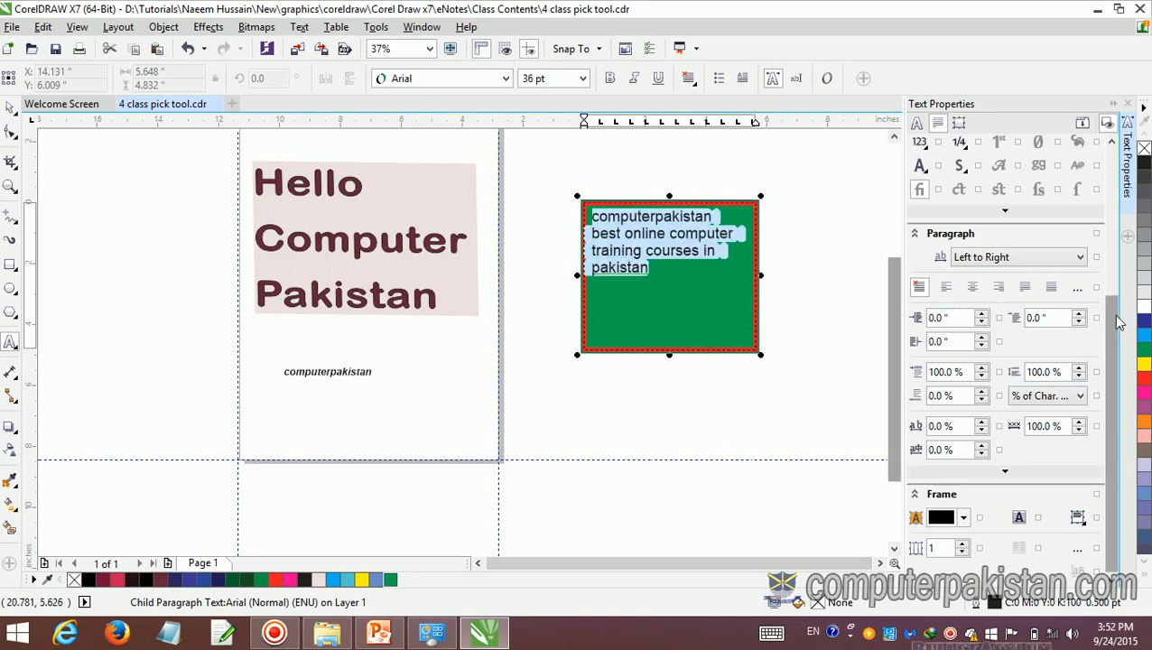
{"action": "left_click_drag", "start_coordinate": [1112, 321], "coordinate": [1117, 175]}
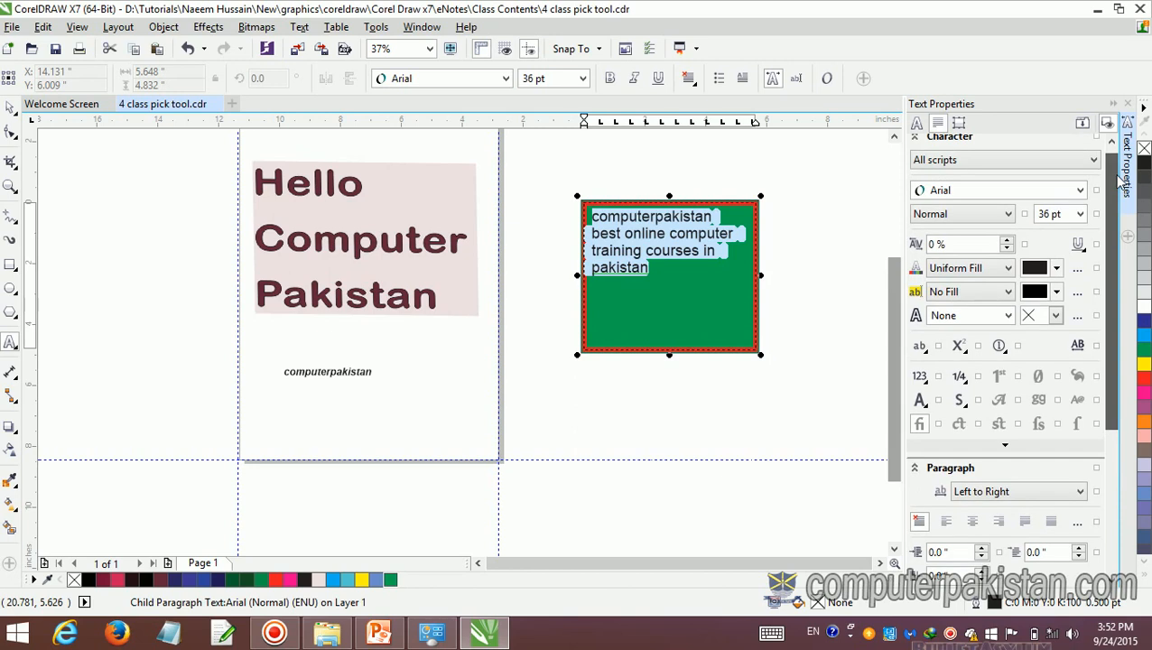
{"action": "left_click", "coordinate": [1056, 268]}
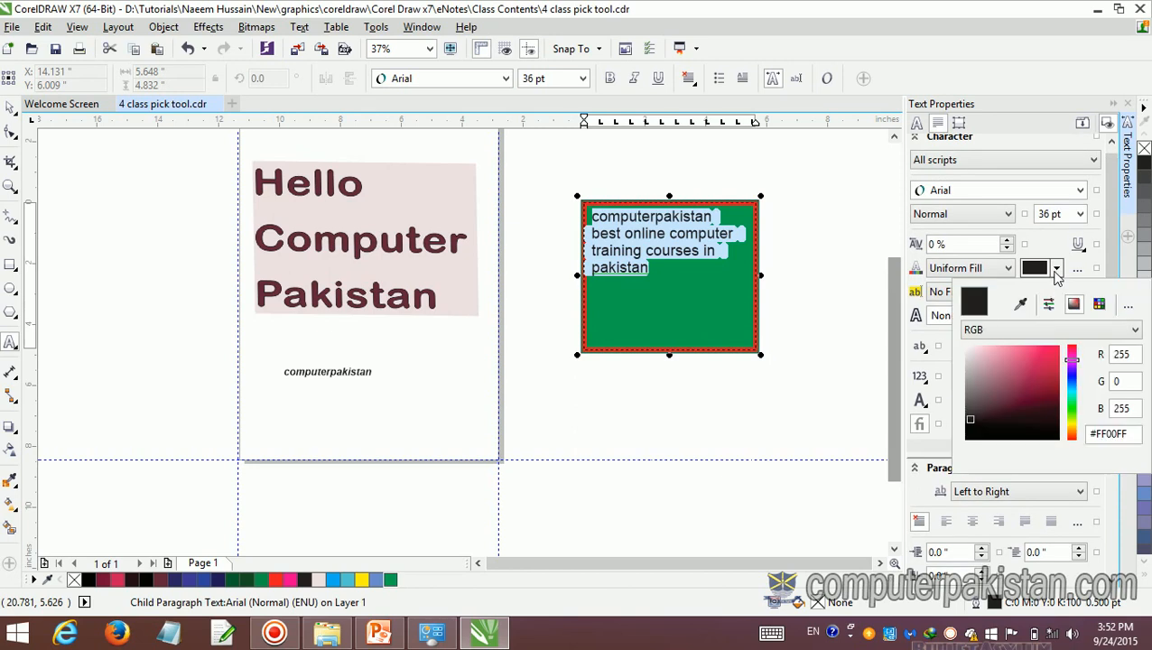
{"action": "left_click", "coordinate": [967, 351]}
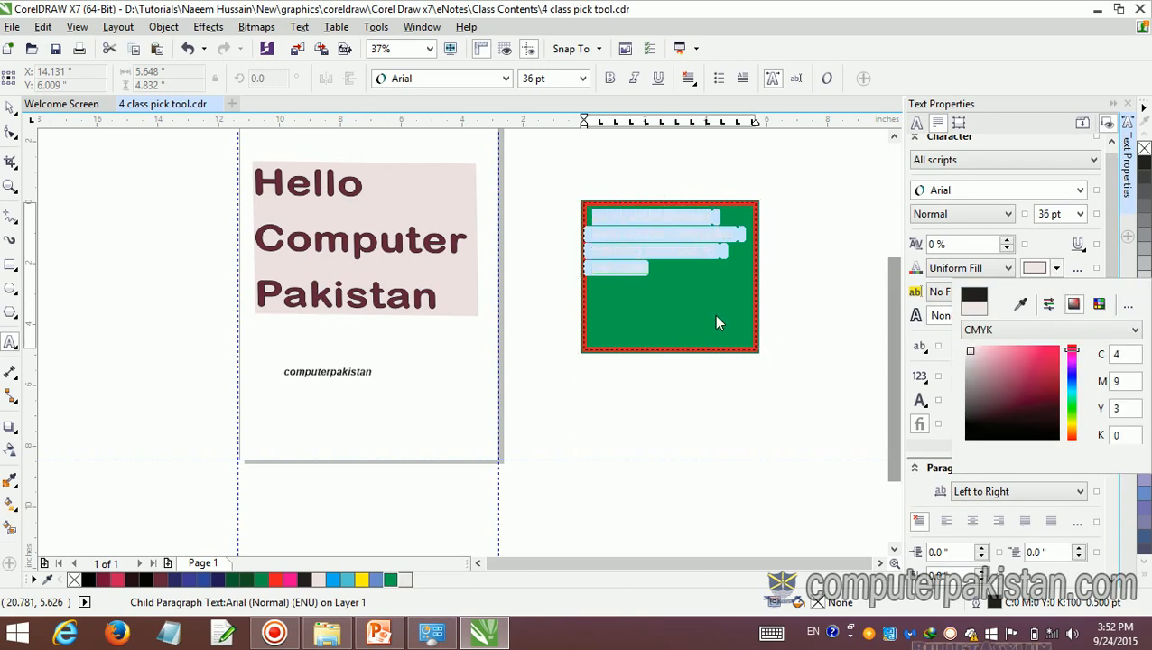
{"action": "left_click", "coordinate": [9, 107]}
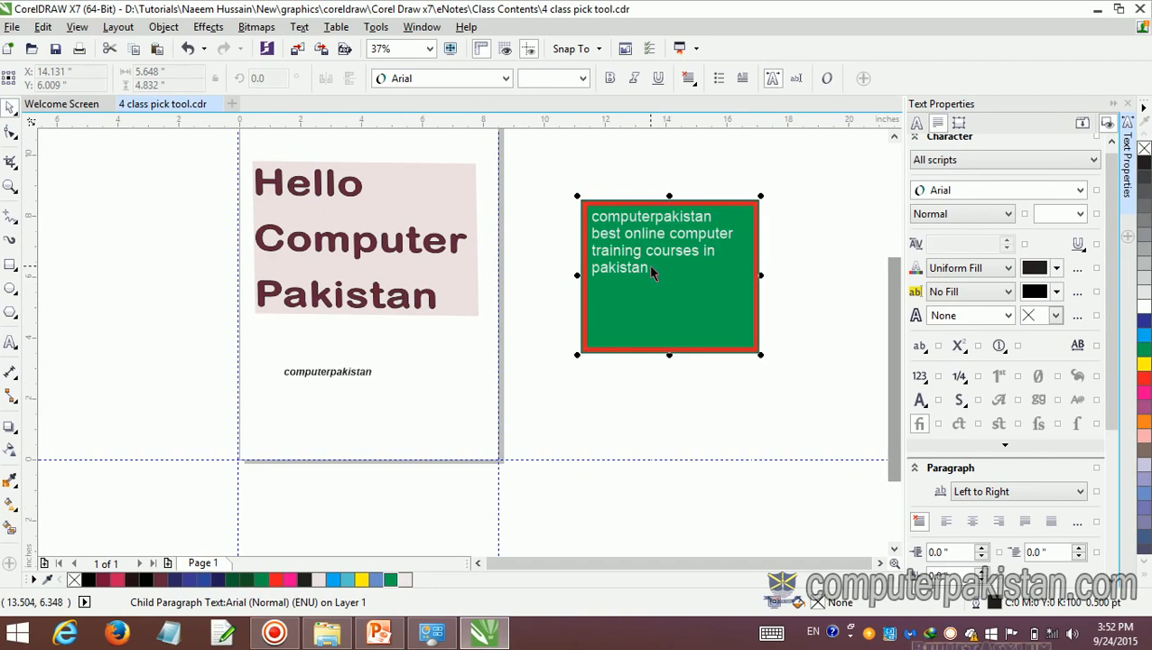
{"action": "left_click", "coordinate": [648, 267]}
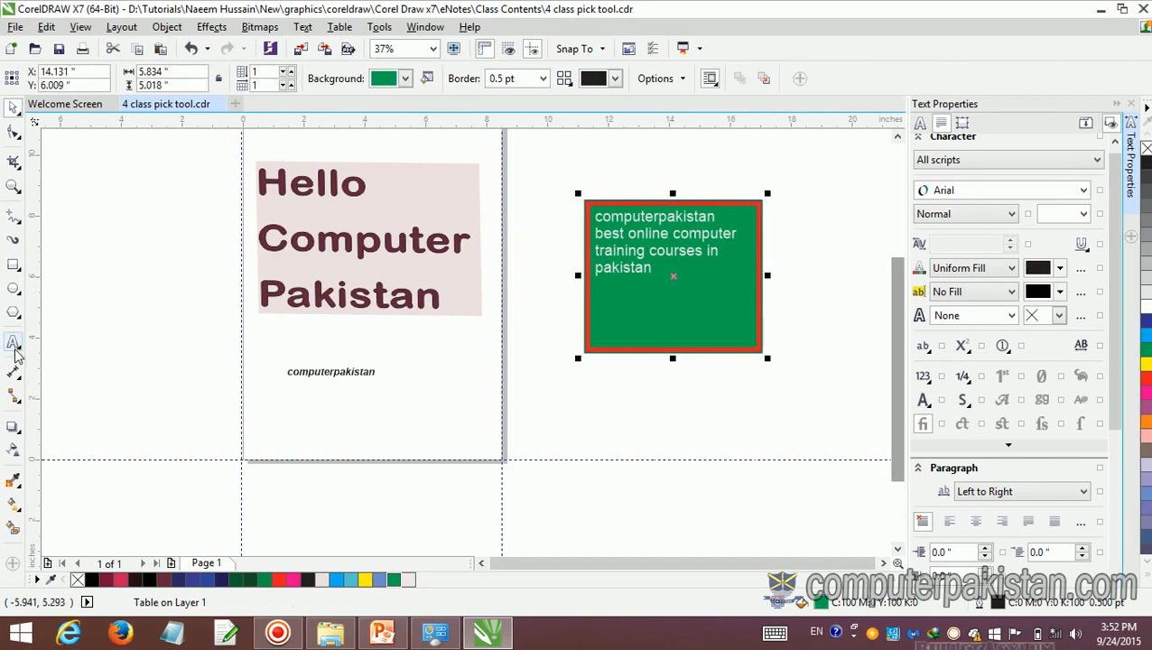
Step: Move the table closer to the page, to about X 13.187 in, Y 6.539 in
{"action": "left_click", "coordinate": [673, 279]}
{"action": "left_click_drag", "start_coordinate": [670, 279], "coordinate": [637, 264]}
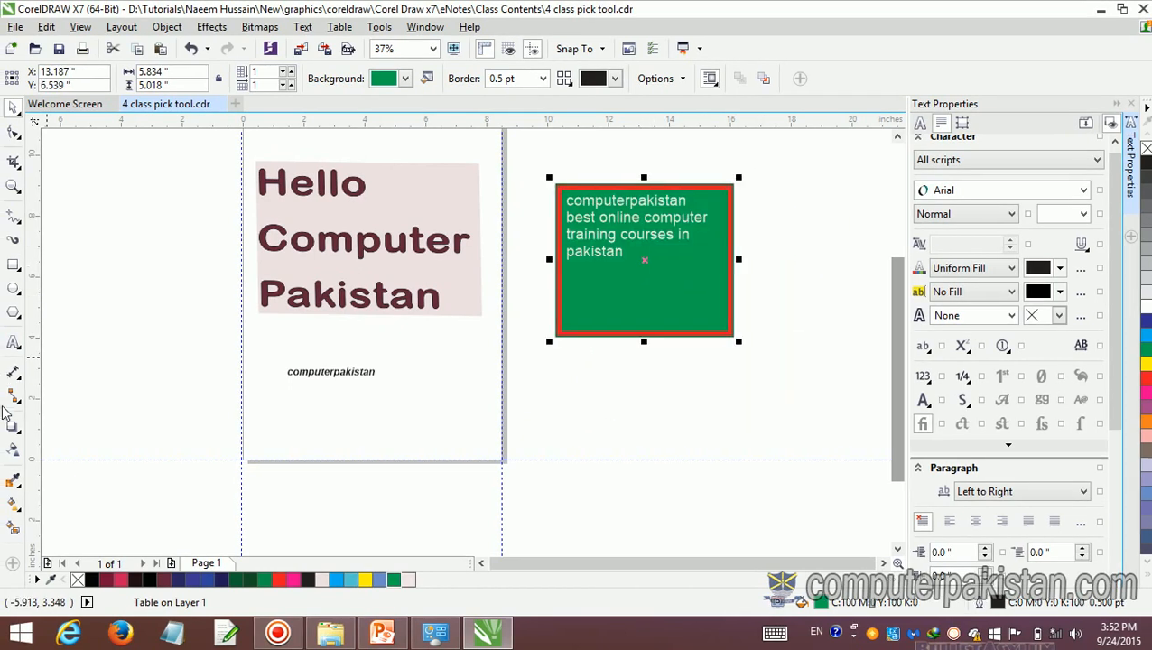
Step: Try a bulleted list on the "training courses in" line of the cell text, and undo it
{"action": "left_click", "coordinate": [13, 343]}
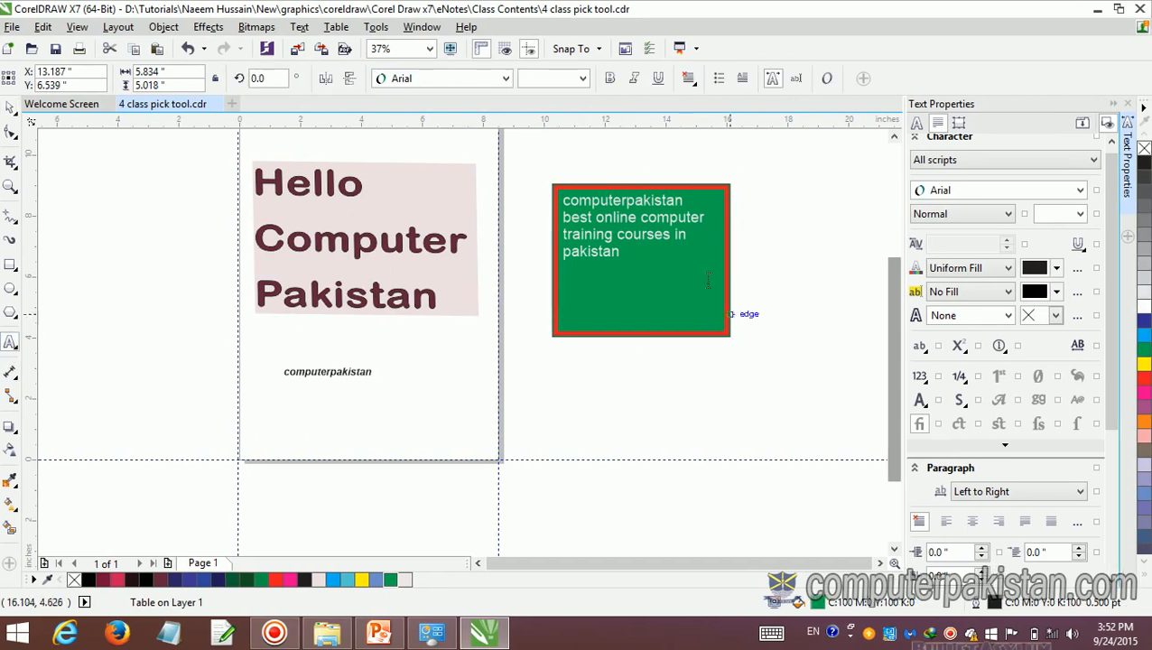
{"action": "left_click", "coordinate": [606, 252]}
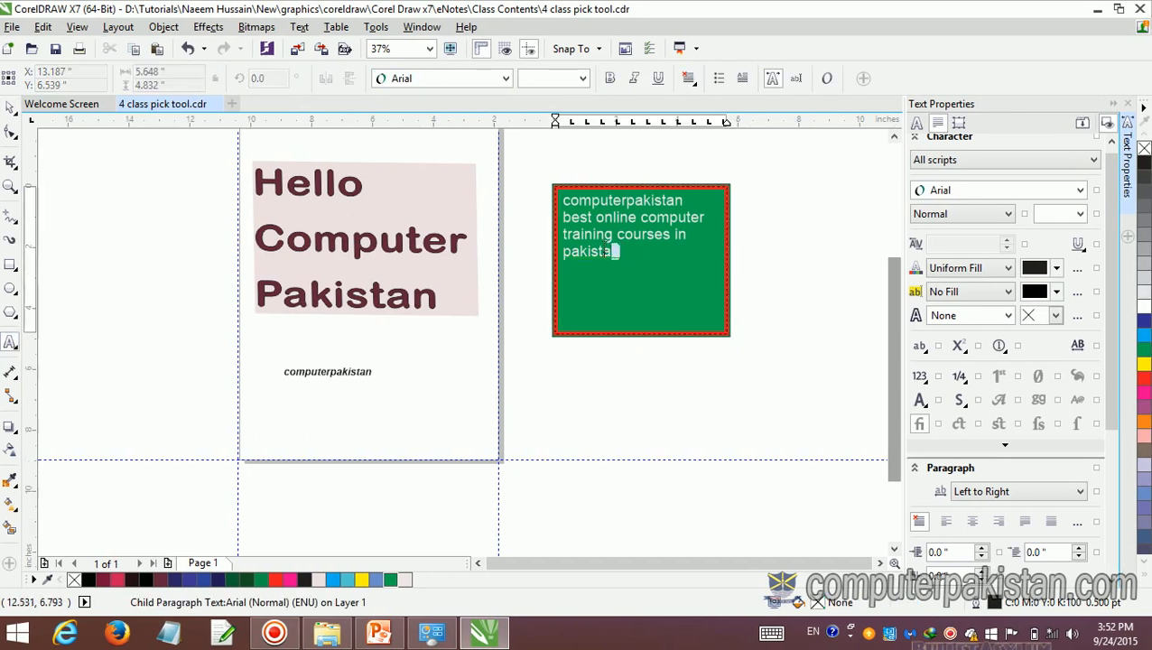
{"action": "left_click_drag", "start_coordinate": [606, 252], "coordinate": [553, 188]}
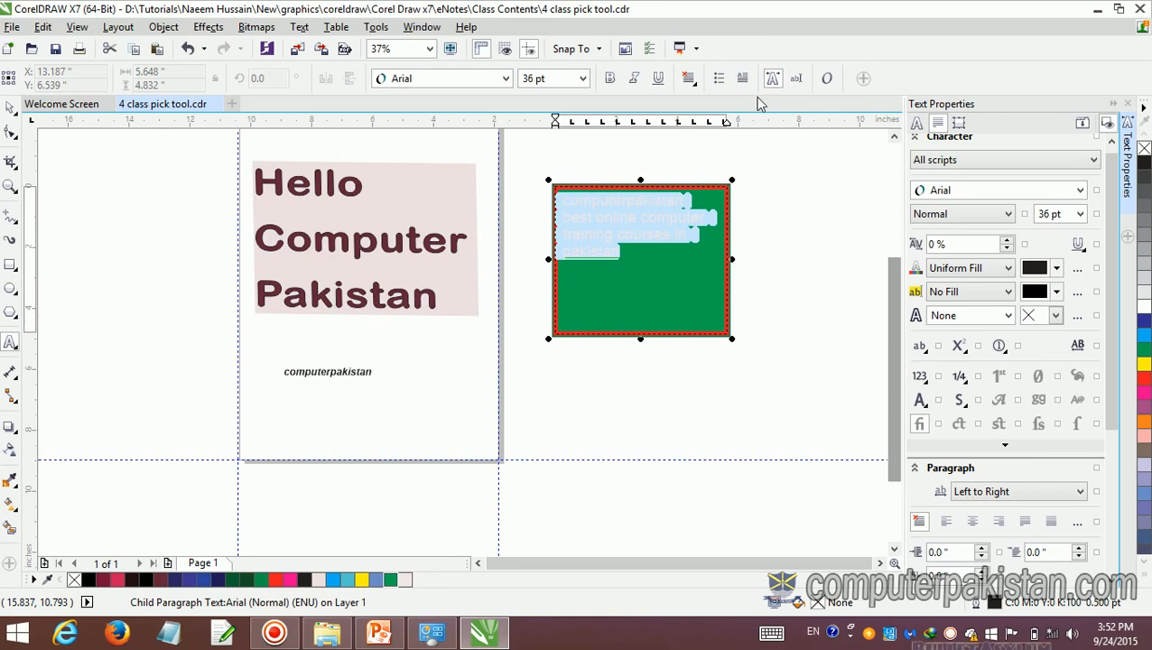
{"action": "left_click", "coordinate": [690, 277]}
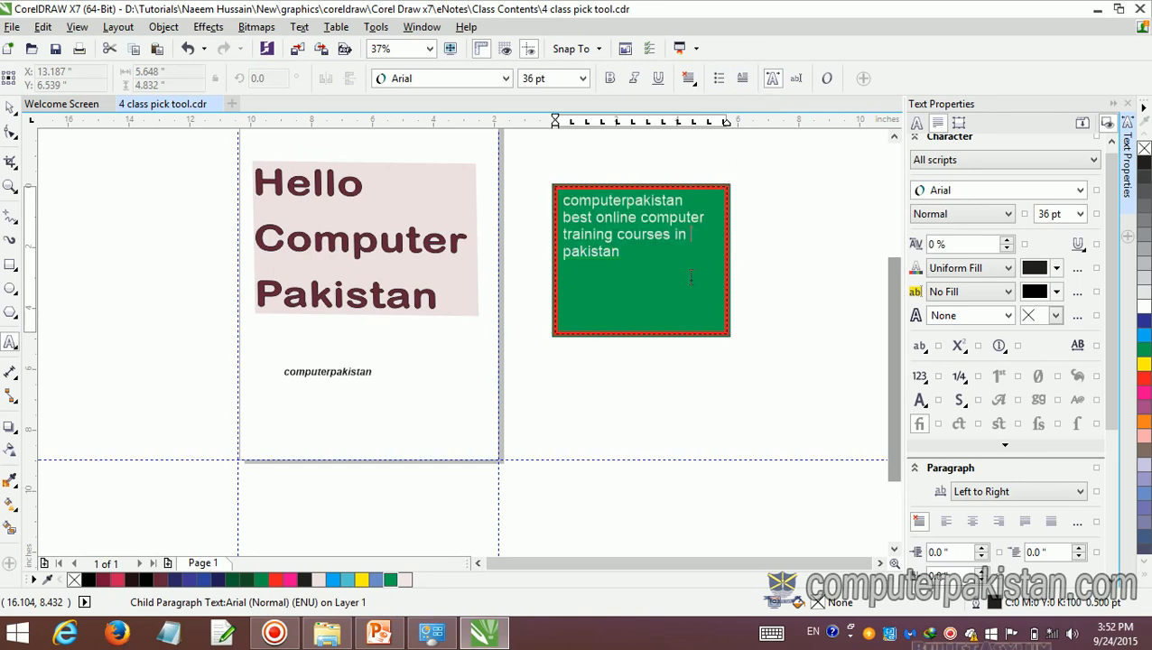
{"action": "left_click", "coordinate": [719, 84]}
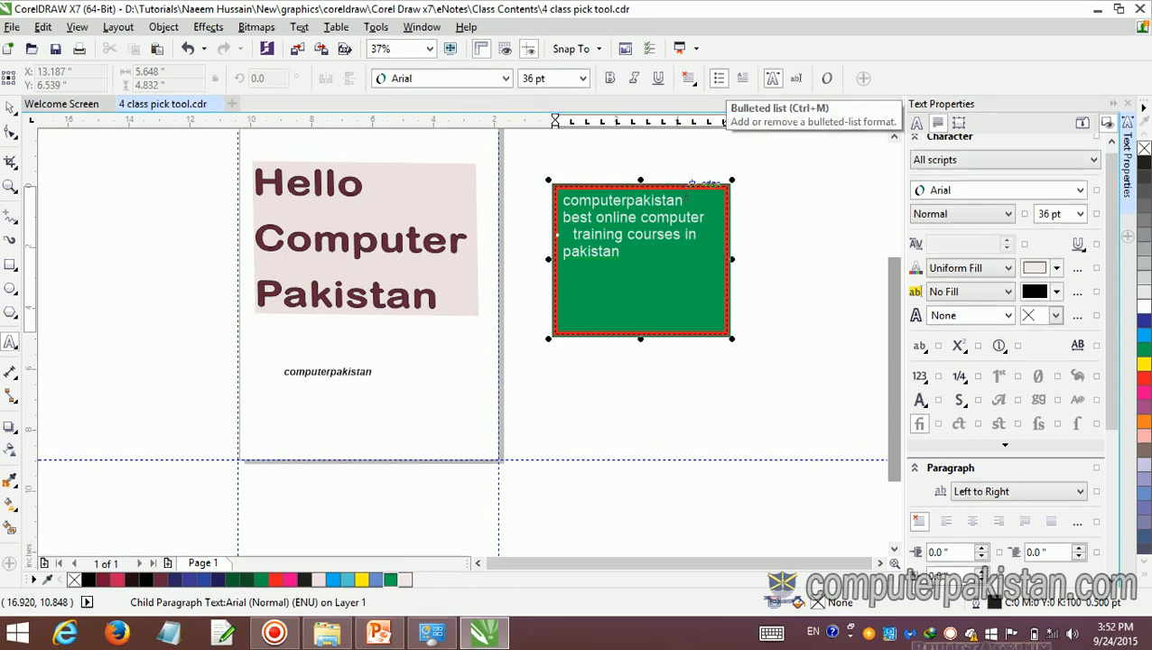
{"action": "key", "text": "ctrl+z"}
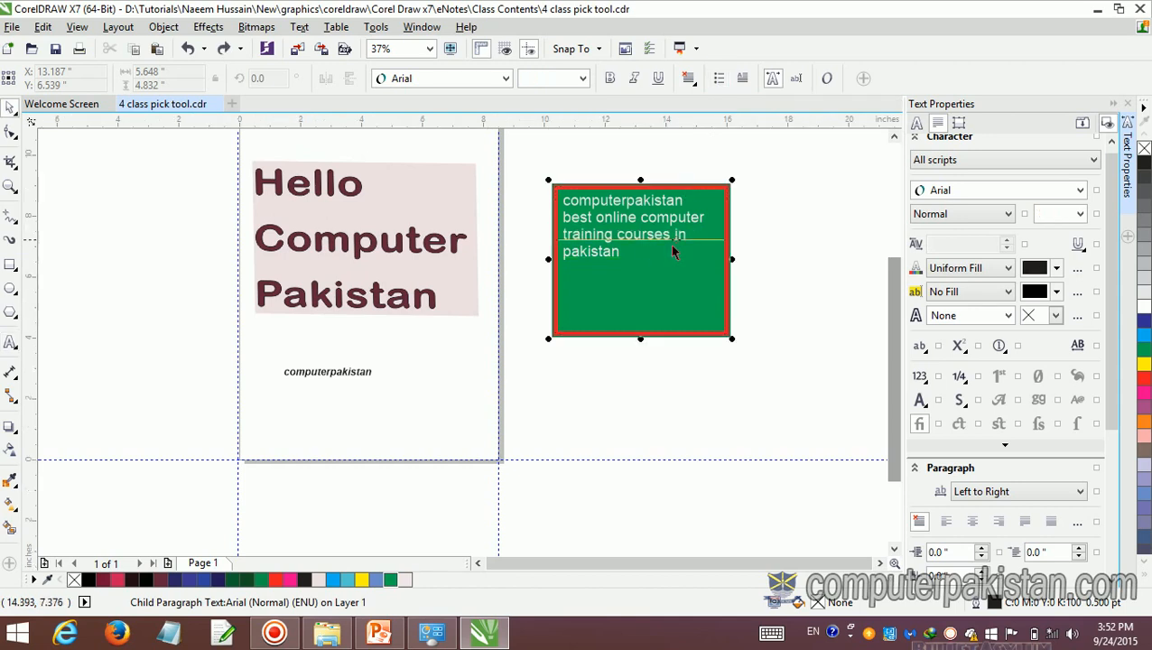
Step: Try a bulleted list on all of the table cell's text, and undo it
{"action": "left_click", "coordinate": [621, 264]}
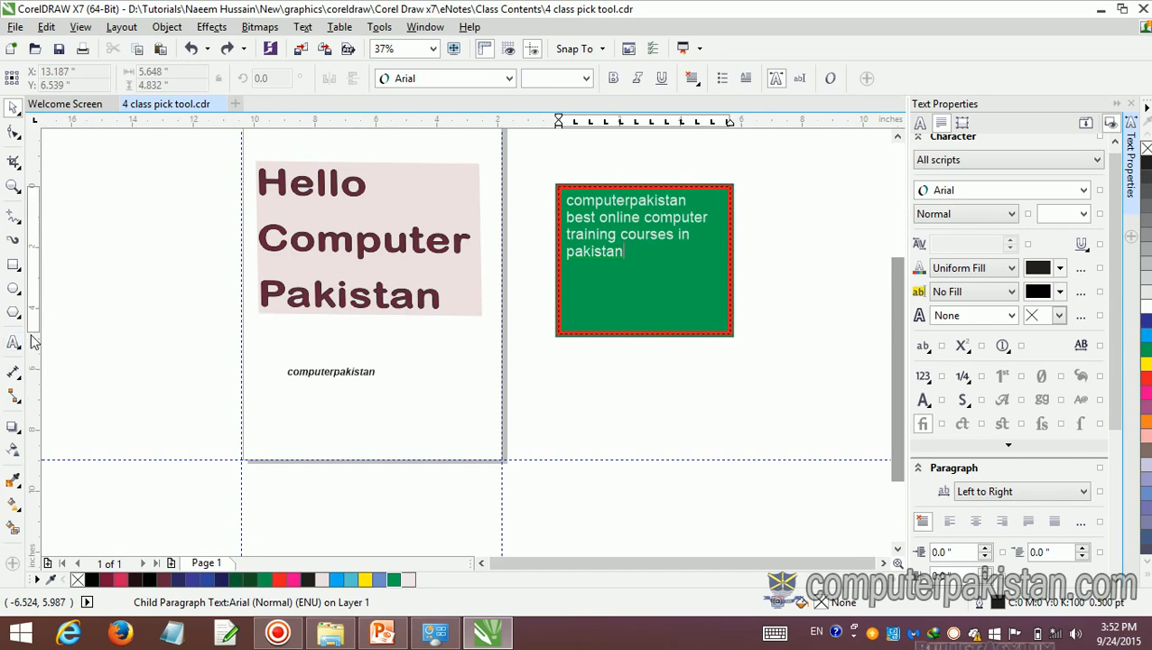
{"action": "left_click", "coordinate": [14, 342]}
{"action": "left_click_drag", "start_coordinate": [621, 253], "coordinate": [560, 194]}
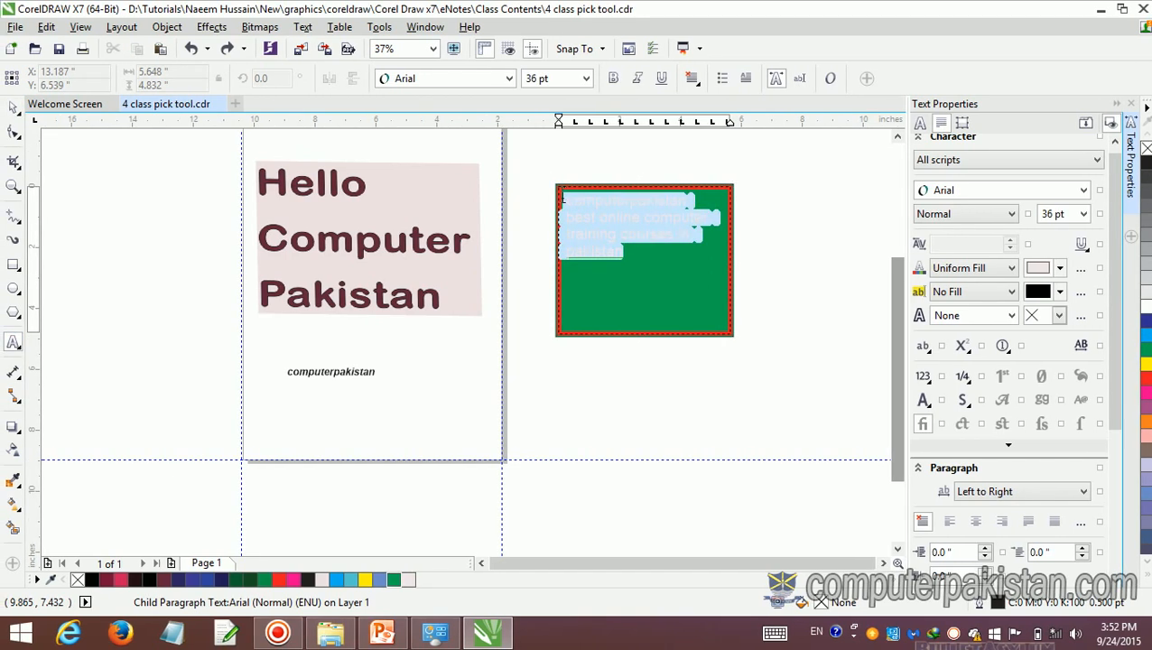
{"action": "left_click", "coordinate": [719, 80]}
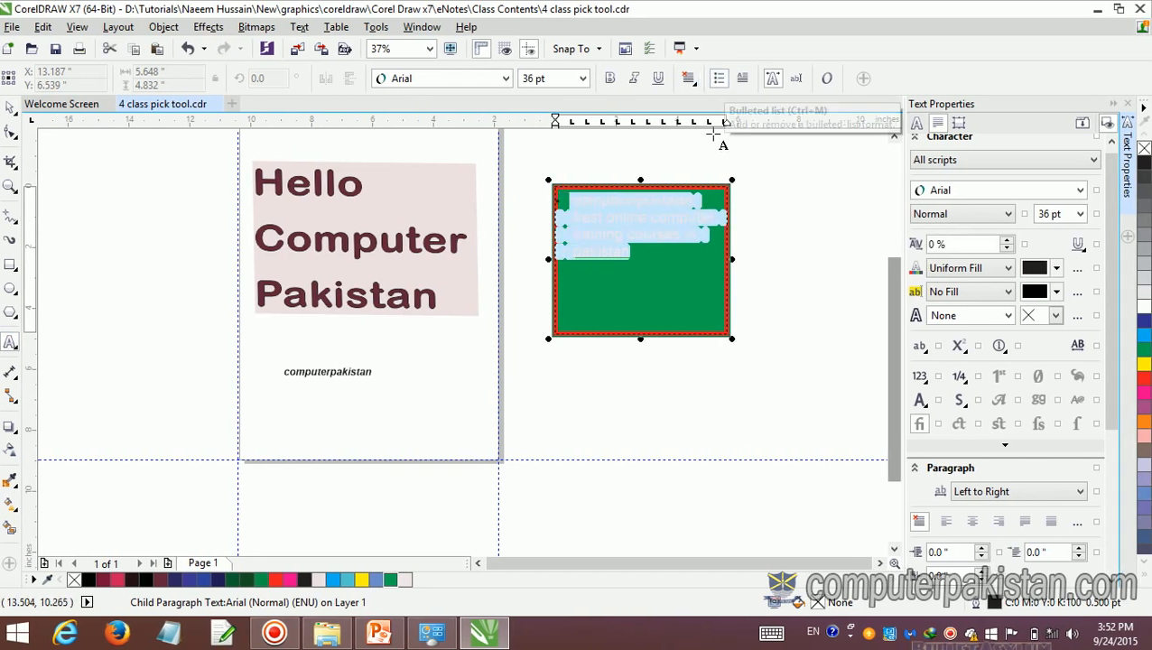
{"action": "key", "text": "ctrl+z"}
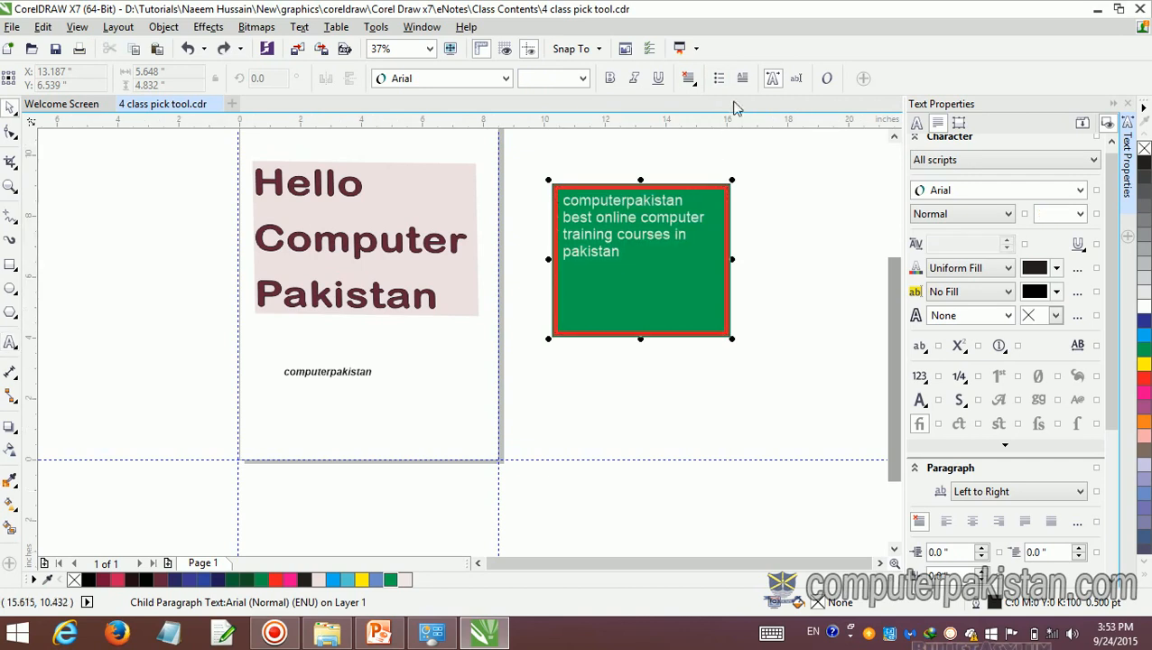
Step: Try a drop cap on all of the table cell's text, and undo it
{"action": "left_click", "coordinate": [616, 249]}
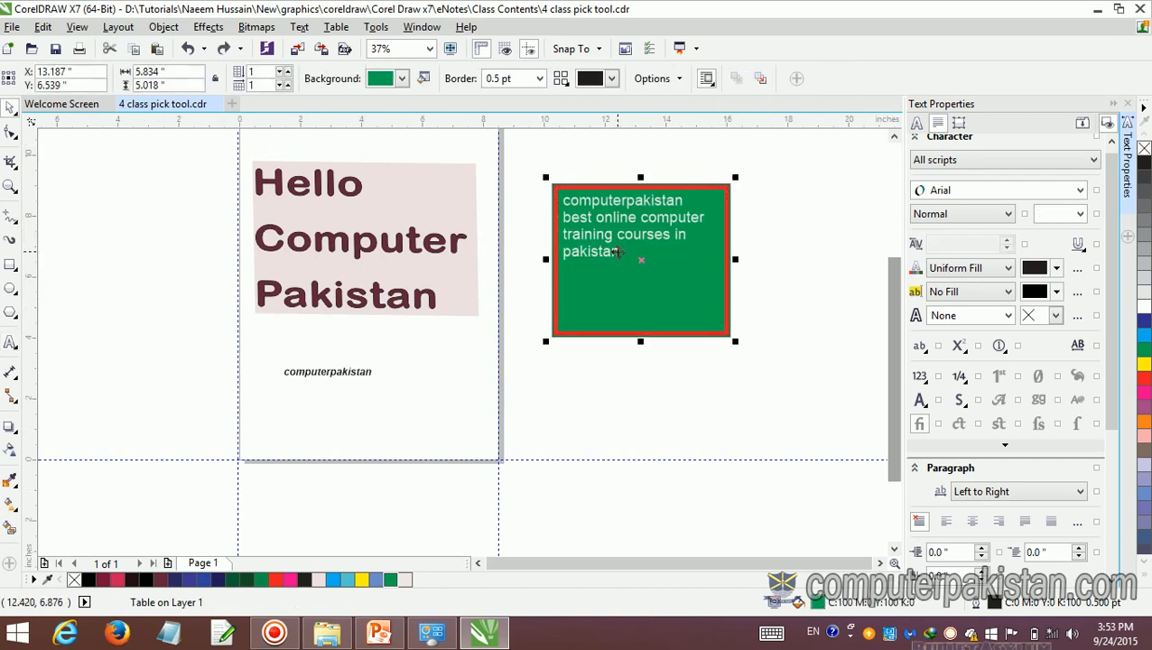
{"action": "left_click", "coordinate": [619, 252]}
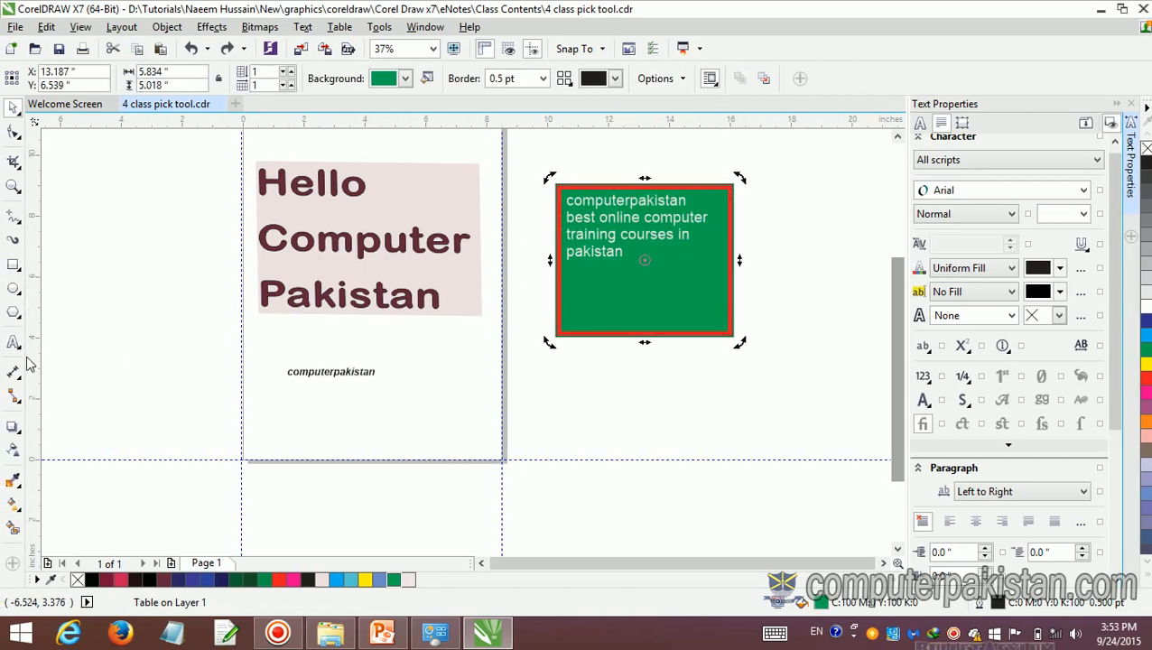
{"action": "left_click", "coordinate": [11, 341]}
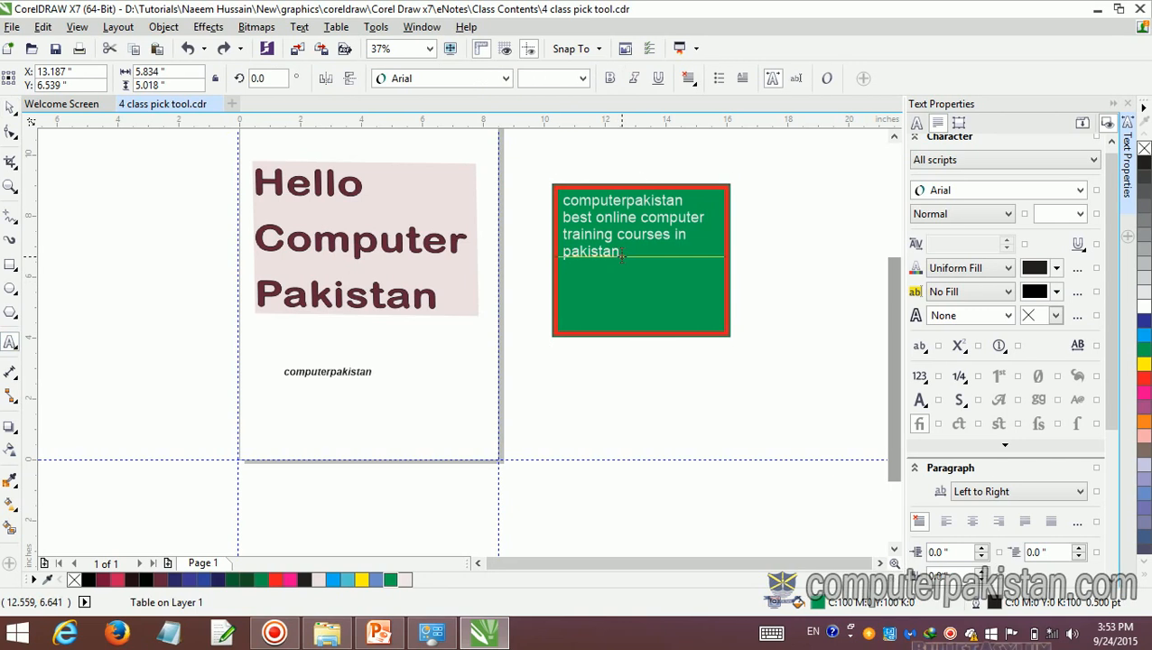
{"action": "left_click_drag", "start_coordinate": [587, 305], "coordinate": [565, 206]}
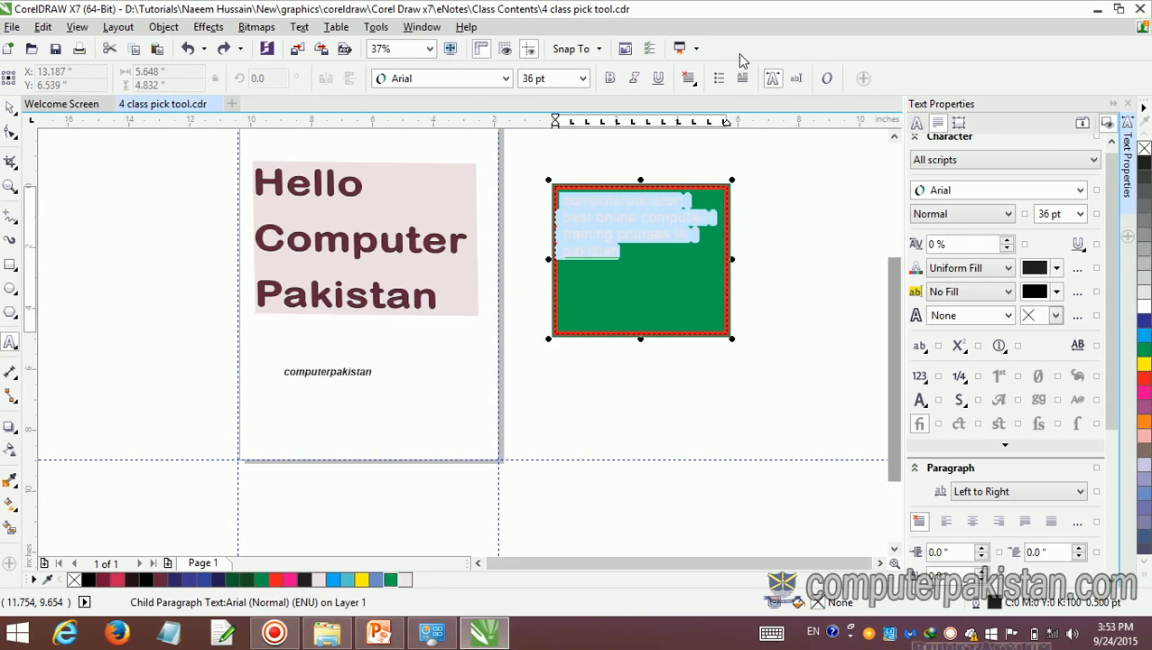
{"action": "left_click", "coordinate": [746, 79]}
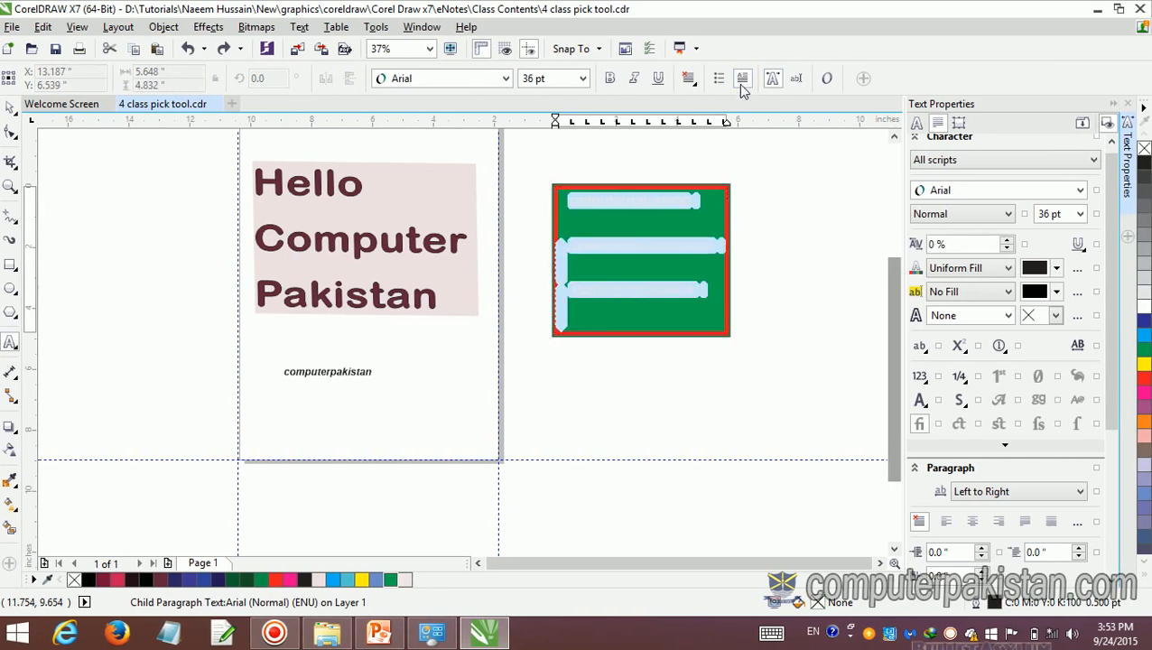
{"action": "left_click", "coordinate": [810, 256]}
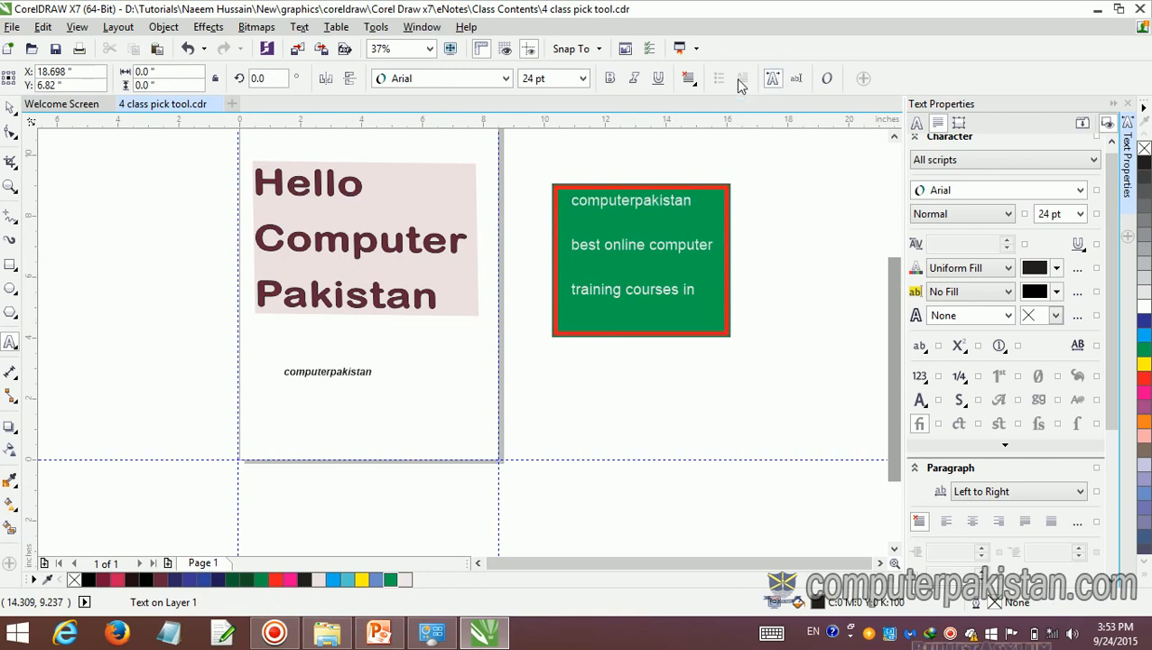
{"action": "key", "text": "ctrl+z"}
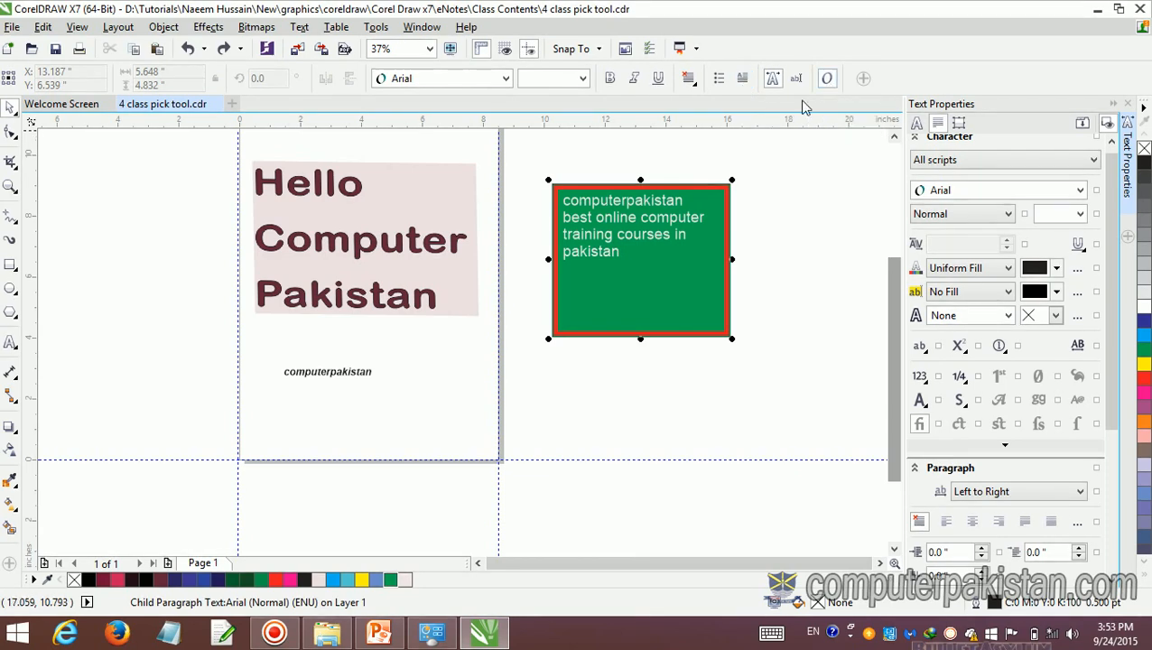
Step: Move the table slightly down to about X 13.215 in, Y 6.108 in
{"action": "left_click", "coordinate": [619, 254]}
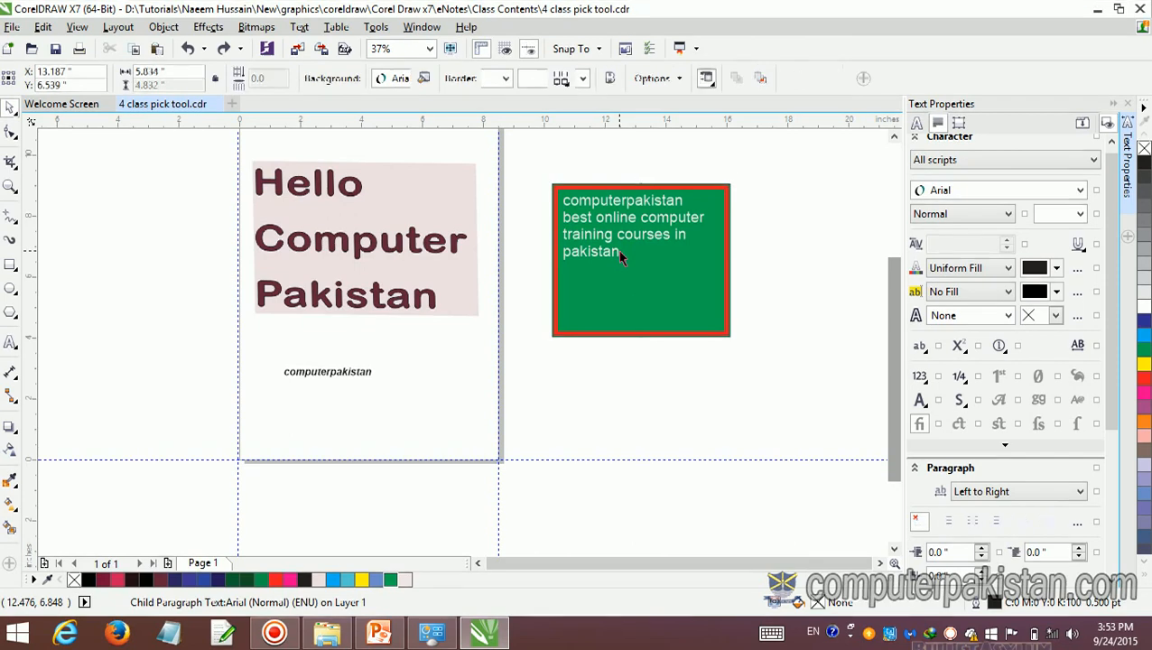
{"action": "mouse_move", "coordinate": [617, 256]}
{"action": "left_mouse_down"}
{"action": "mouse_move", "coordinate": [616, 237]}
{"action": "mouse_move", "coordinate": [619, 260]}
{"action": "mouse_move", "coordinate": [643, 260]}
{"action": "mouse_move", "coordinate": [632, 265]}
{"action": "left_mouse_up"}
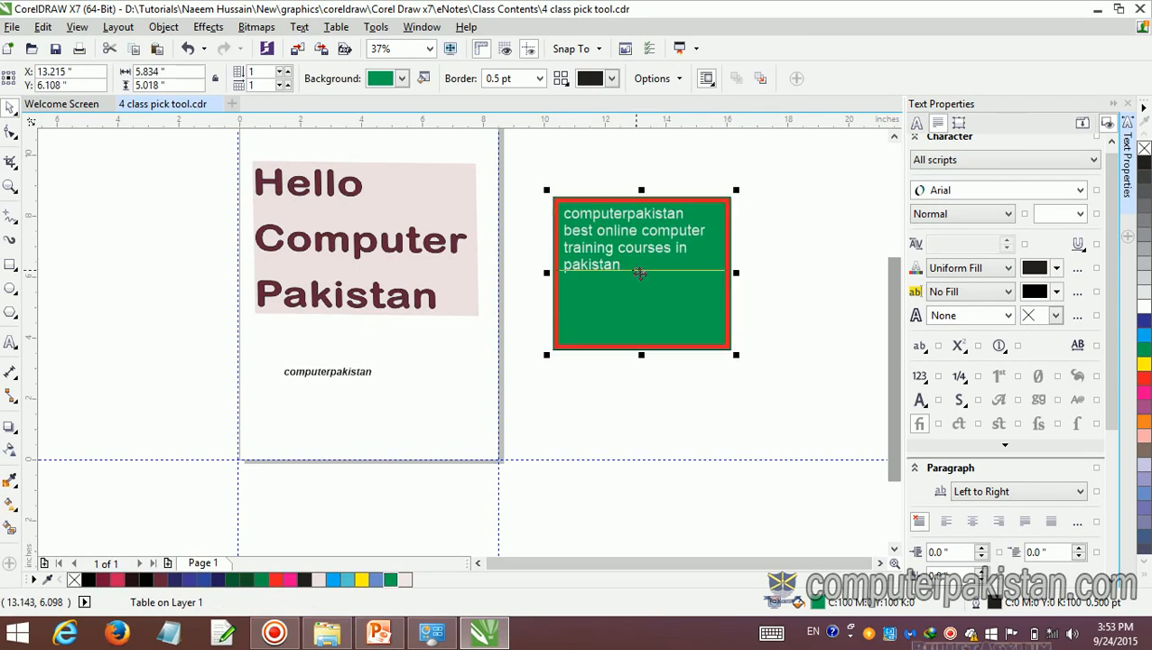
Step: Try the table's wrapping styles from Contour Text Flows Right and Straddle Text through the Square options to Above/Below
{"action": "left_click", "coordinate": [708, 82]}
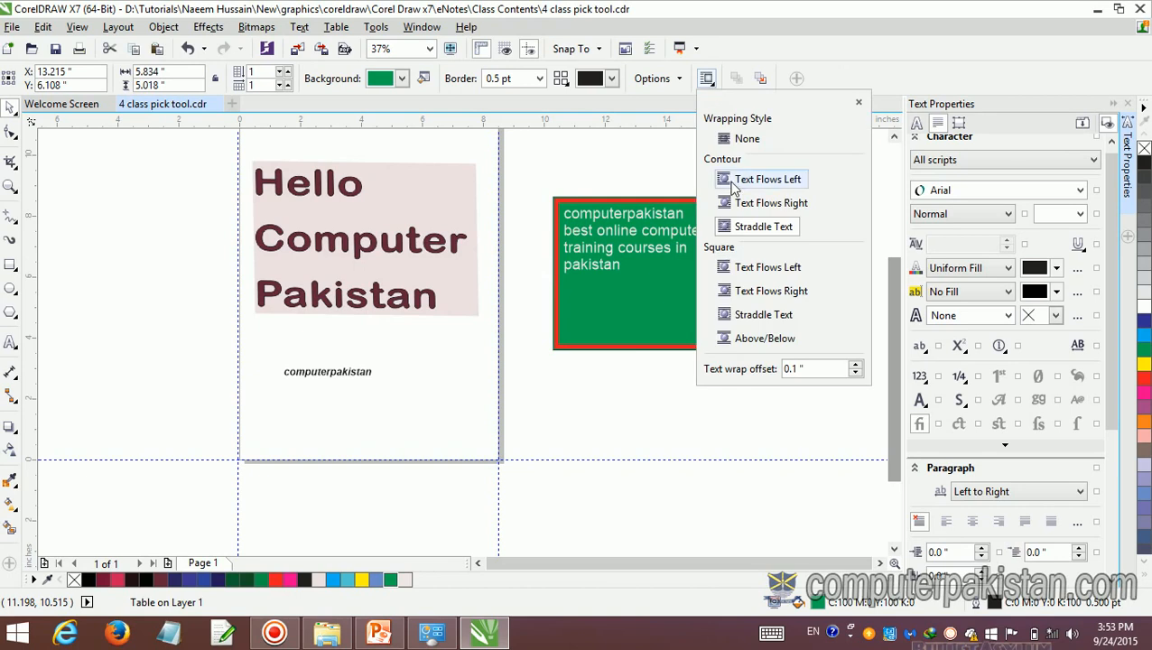
{"action": "left_click", "coordinate": [758, 203]}
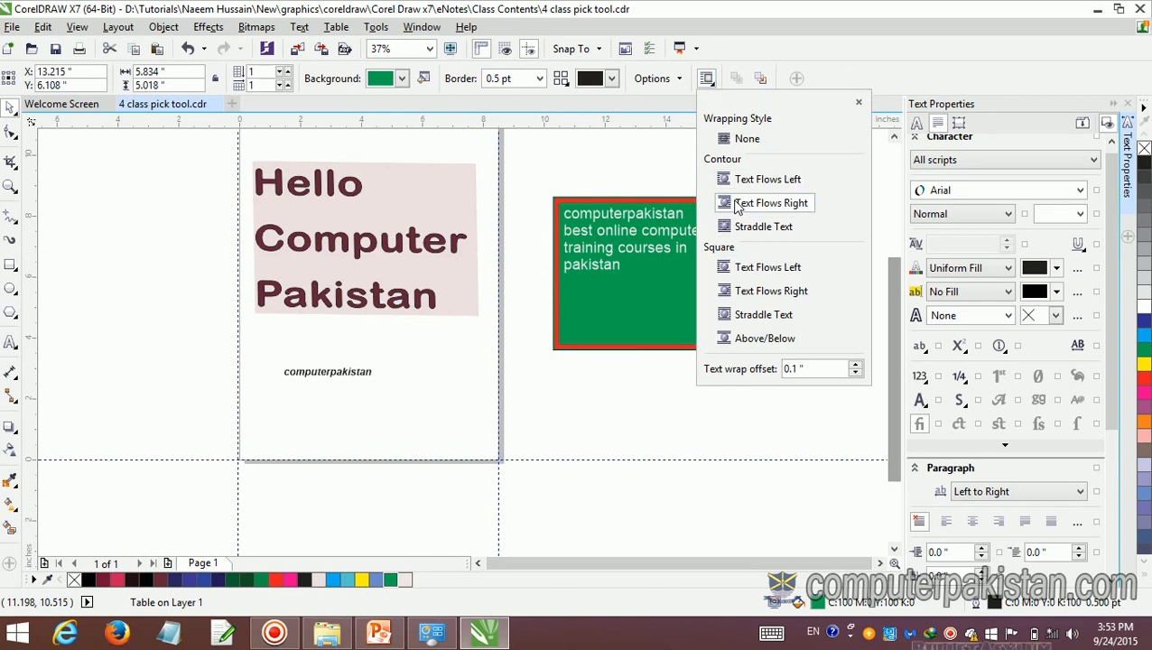
{"action": "left_click", "coordinate": [736, 231]}
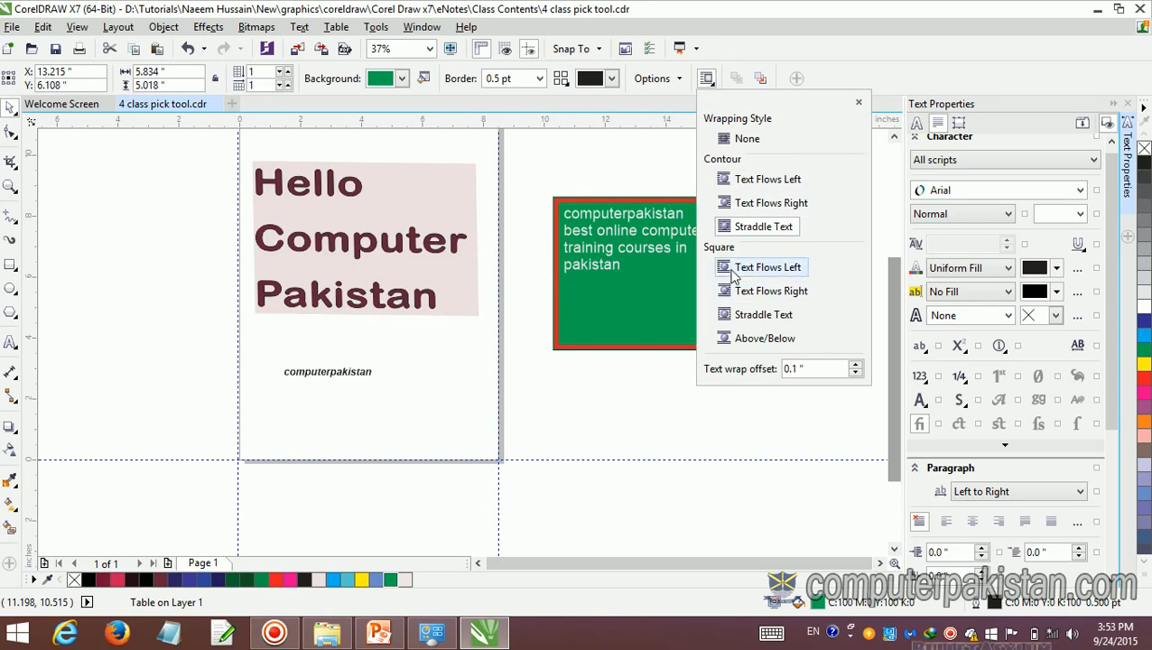
{"action": "left_click", "coordinate": [736, 268]}
{"action": "left_click", "coordinate": [735, 291]}
{"action": "left_click", "coordinate": [733, 314]}
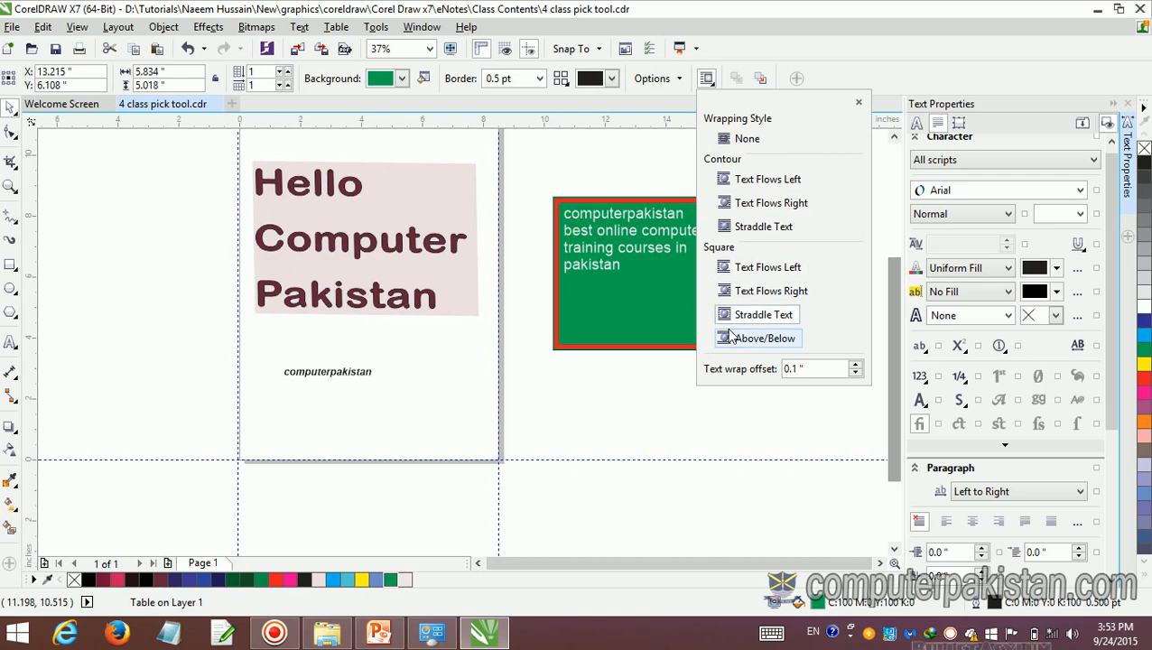
{"action": "left_click", "coordinate": [733, 337]}
{"action": "left_click", "coordinate": [655, 326]}
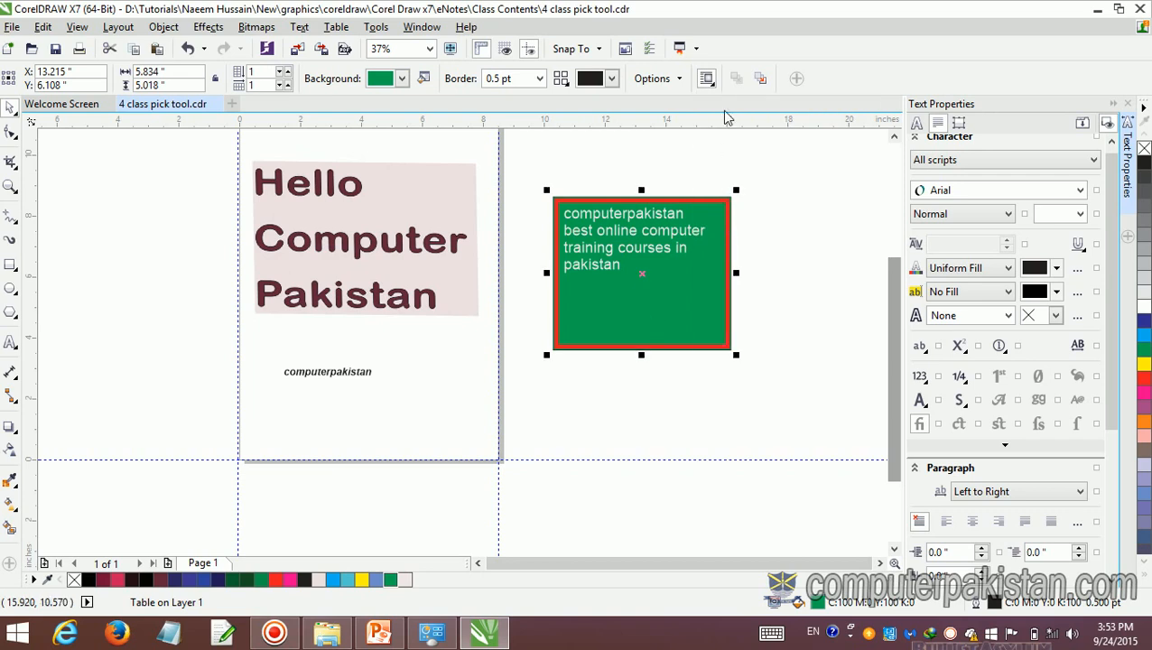
Step: Set the table's text wrapping to None and switch it to Contour Text Flows Left
{"action": "left_click", "coordinate": [707, 80]}
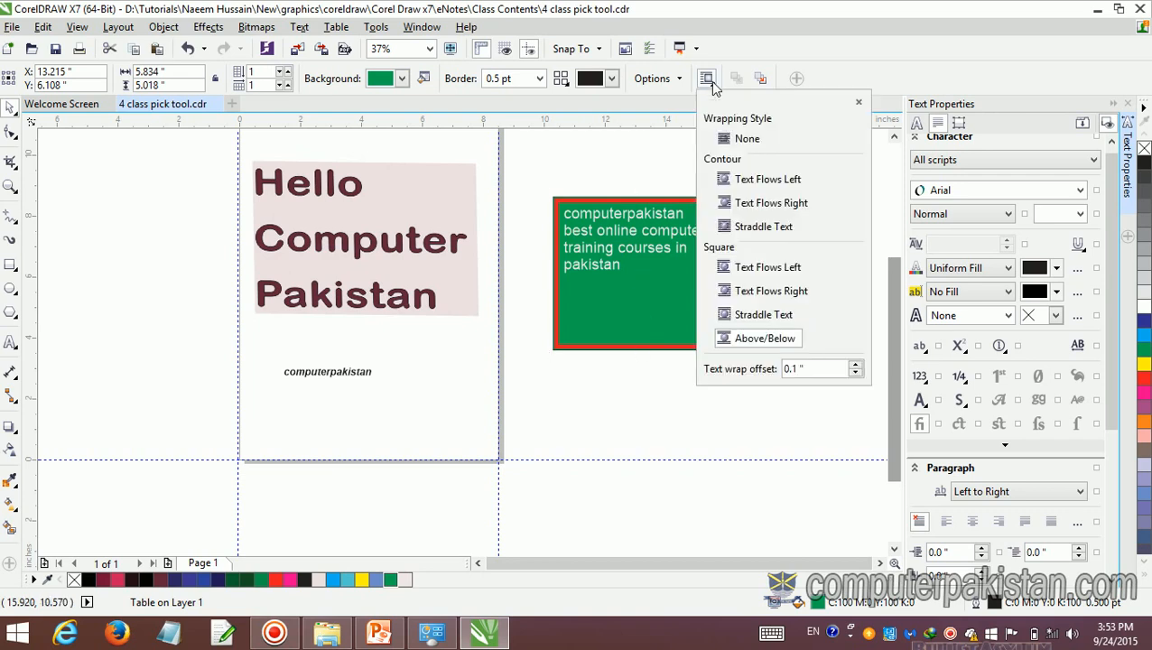
{"action": "left_click", "coordinate": [736, 140]}
{"action": "left_click", "coordinate": [744, 178]}
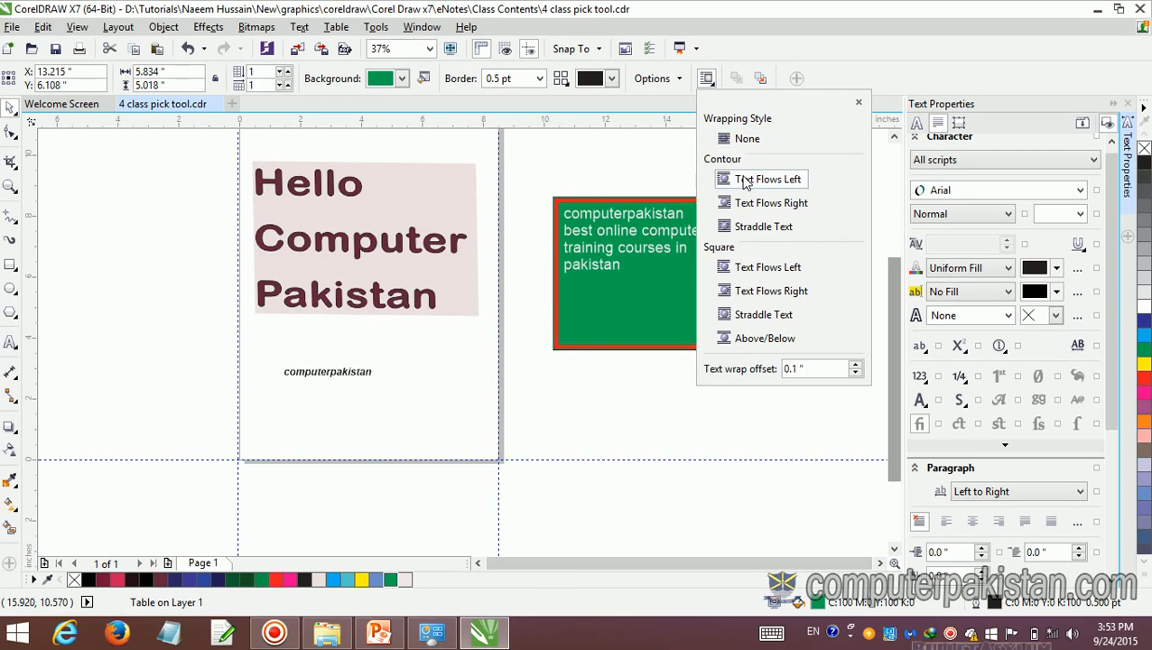
{"action": "left_click", "coordinate": [637, 297]}
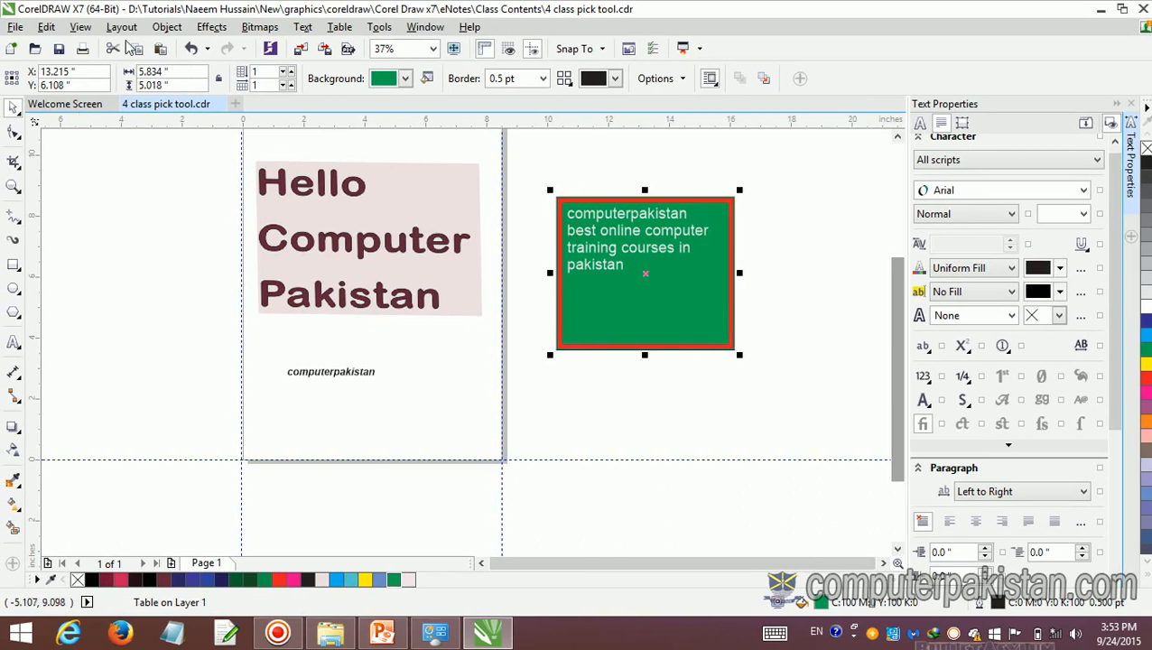
Step: Try the drop cap again on all of the cell text with the Text tool, and revert it
{"action": "left_click", "coordinate": [14, 343]}
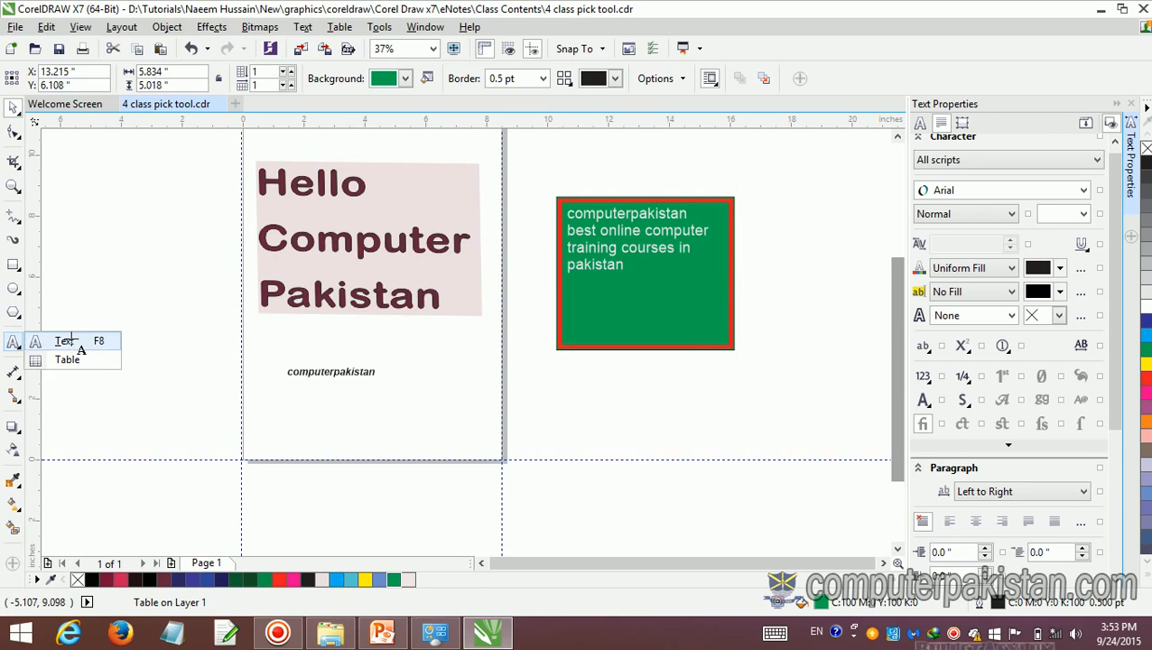
{"action": "left_click", "coordinate": [61, 341]}
{"action": "left_click_drag", "start_coordinate": [623, 269], "coordinate": [563, 213]}
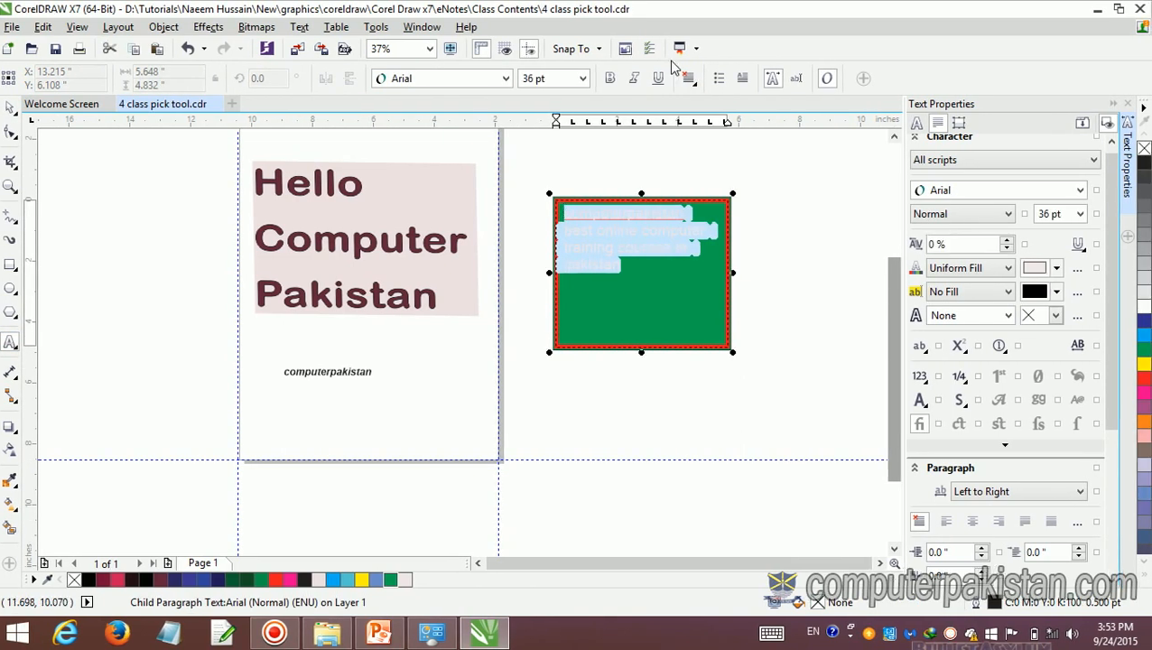
{"action": "left_click", "coordinate": [753, 80]}
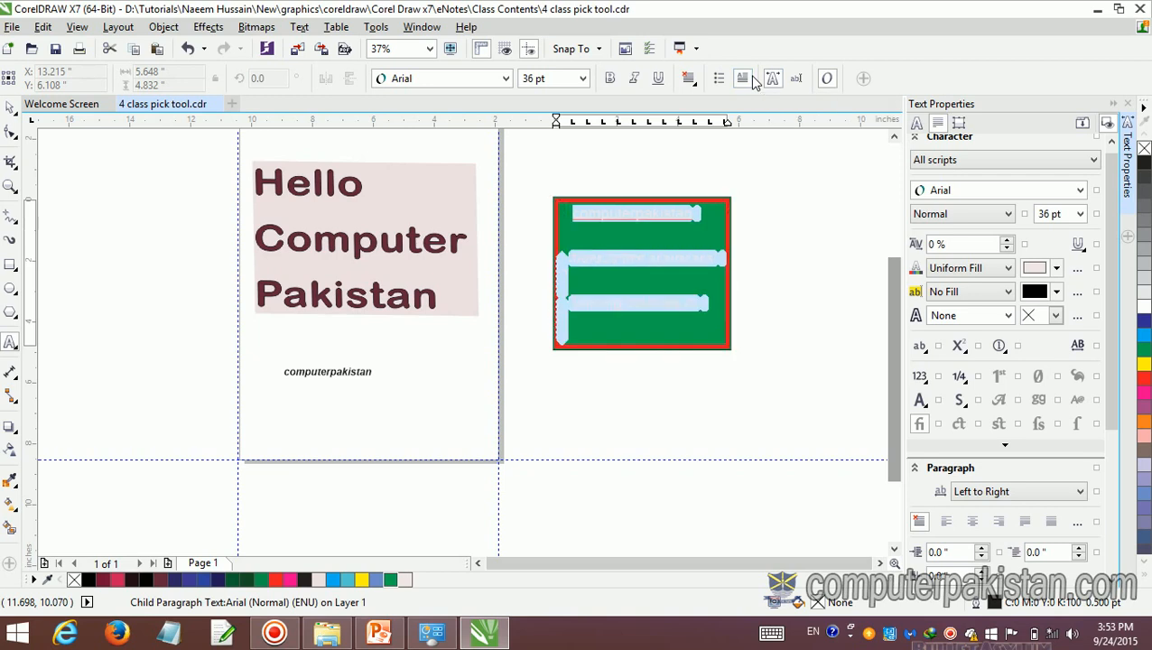
{"action": "left_click", "coordinate": [714, 183]}
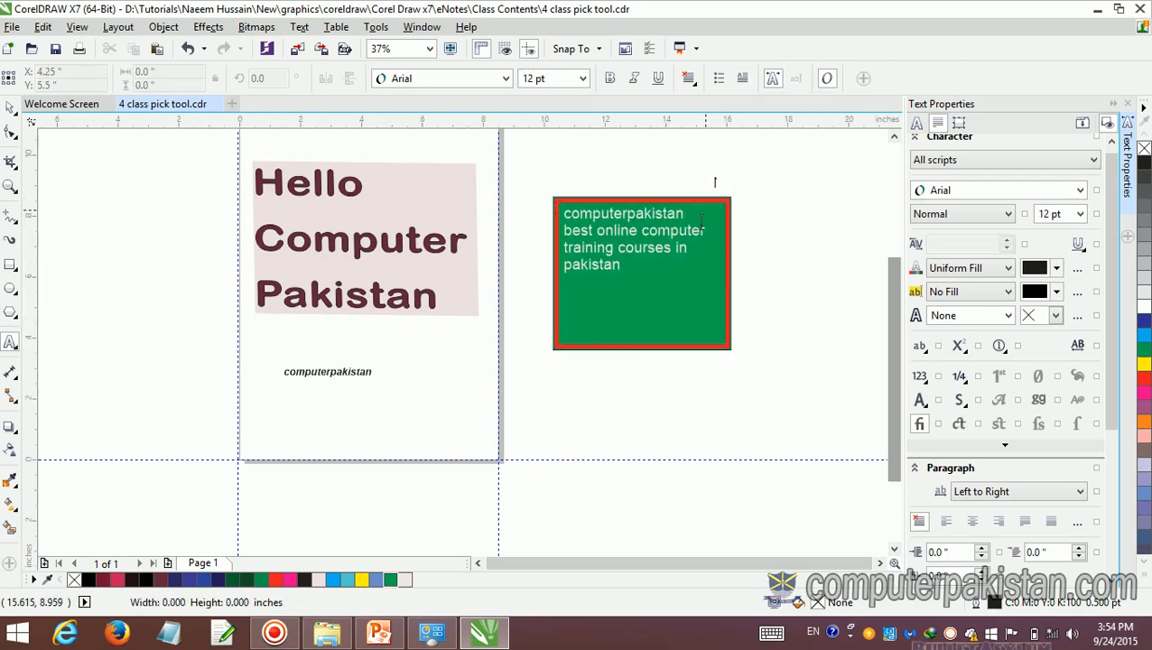
{"action": "left_click", "coordinate": [714, 248]}
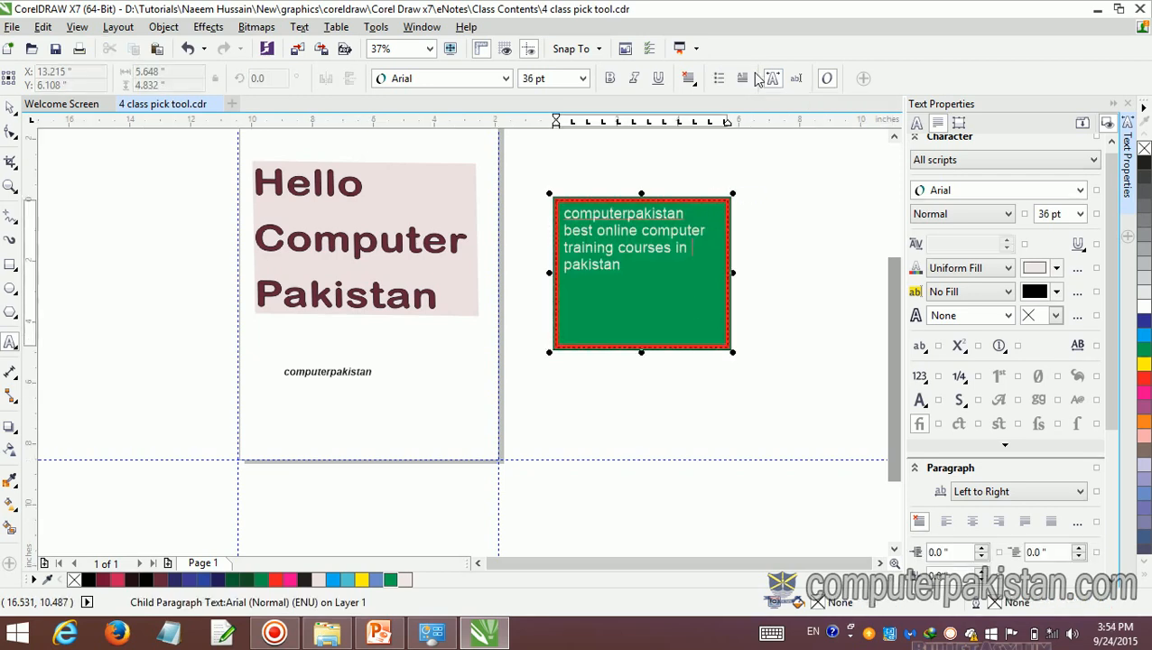
Step: Finish editing the cell text and select the whole table with the Pick tool
{"action": "left_click", "coordinate": [644, 264]}
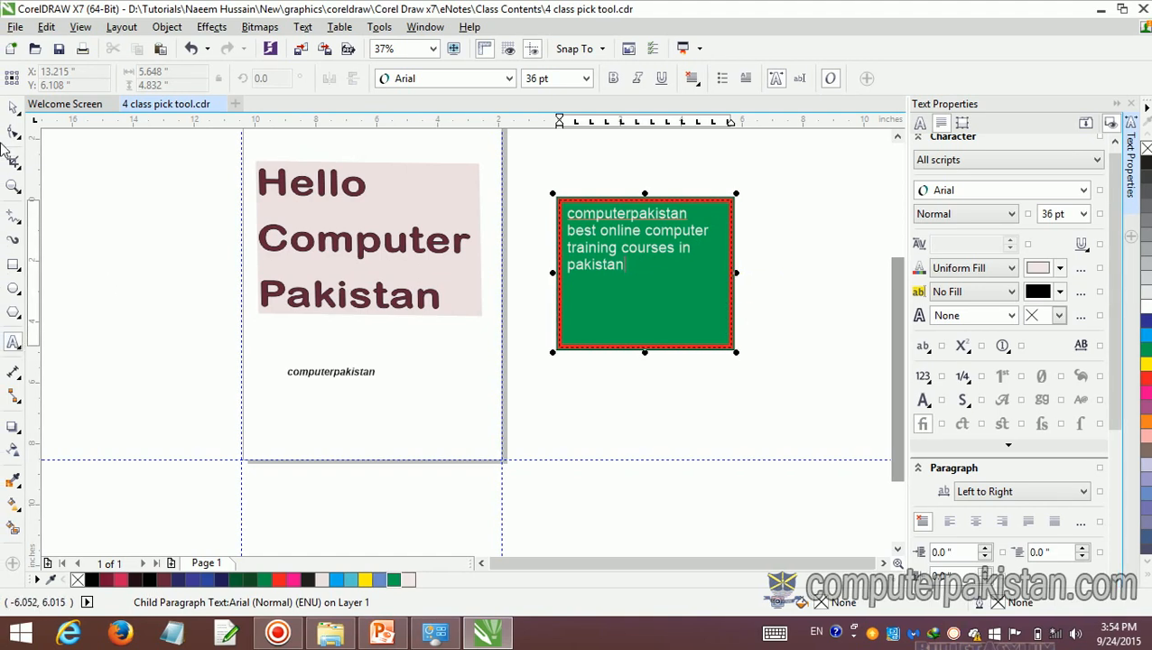
{"action": "left_click", "coordinate": [13, 107]}
{"action": "left_click", "coordinate": [629, 313]}
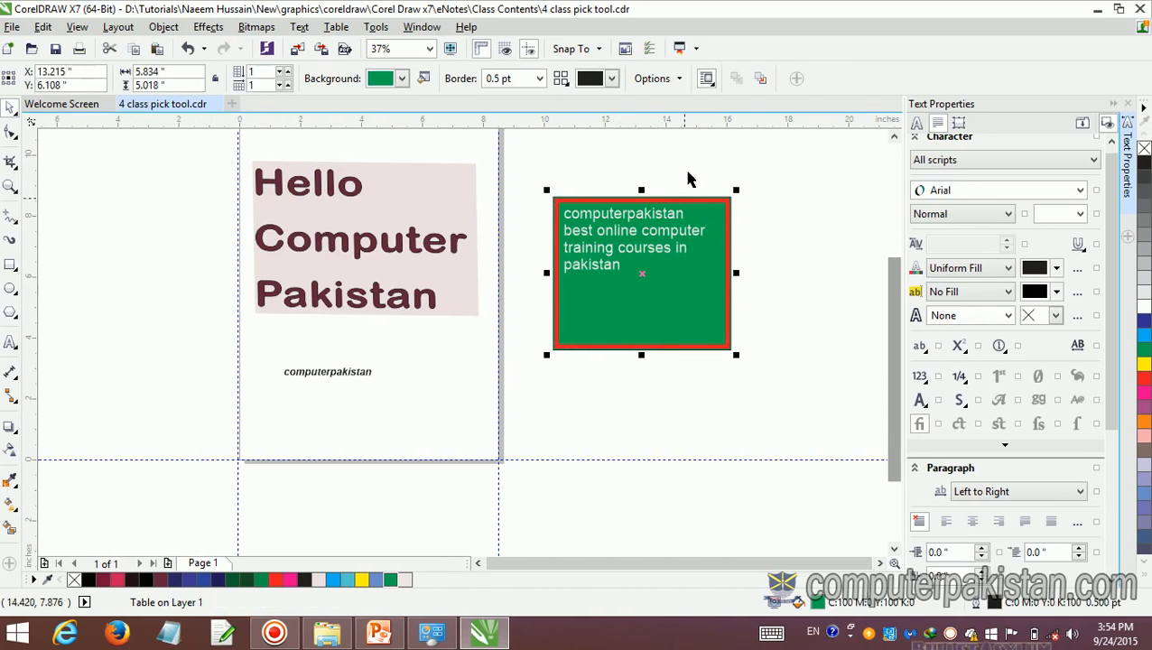
Step: Turn off automatic cell resizing while typing and separated cell borders for the selected green table
{"action": "left_click", "coordinate": [680, 81]}
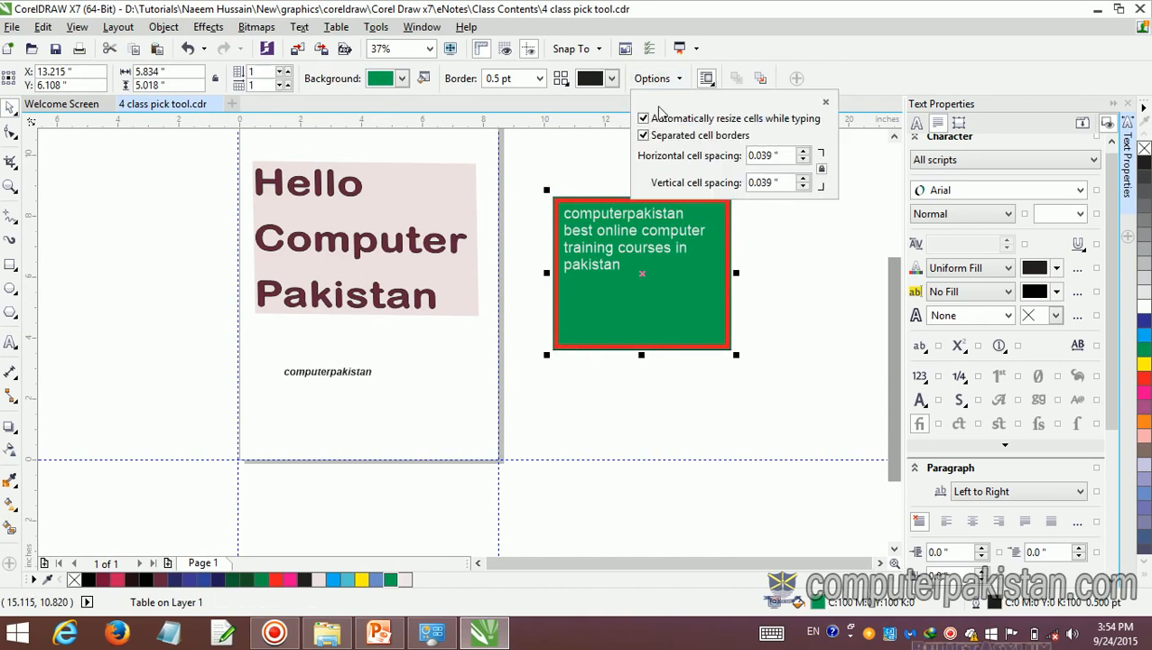
{"action": "left_click", "coordinate": [643, 118]}
{"action": "left_click", "coordinate": [643, 135]}
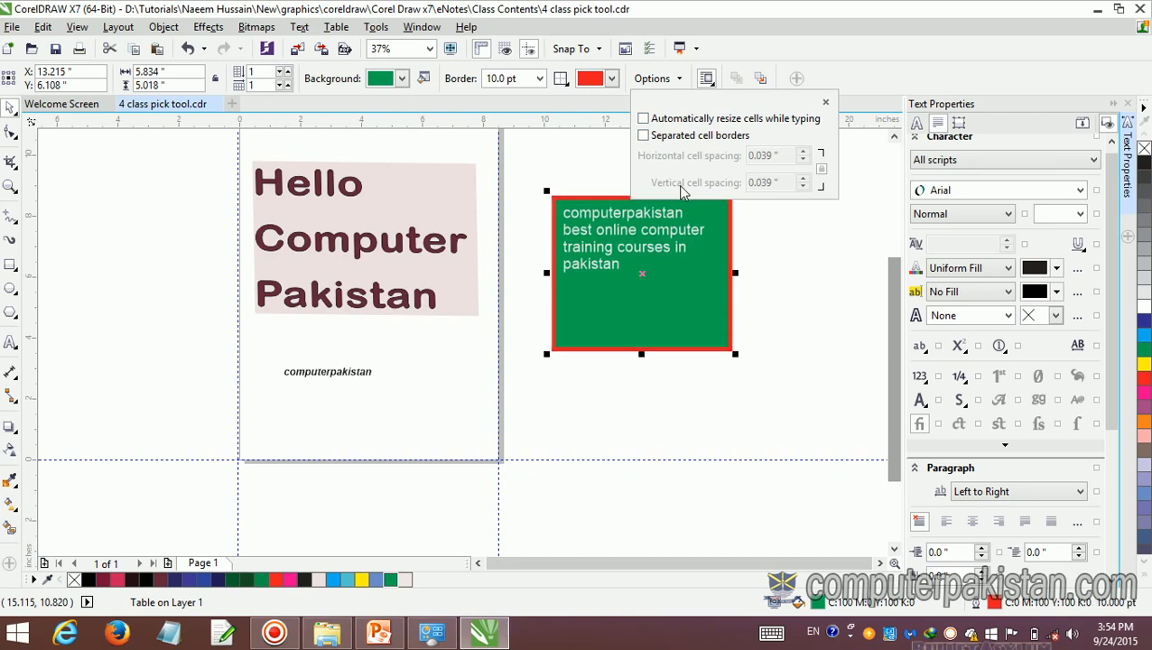
{"action": "left_click", "coordinate": [786, 240]}
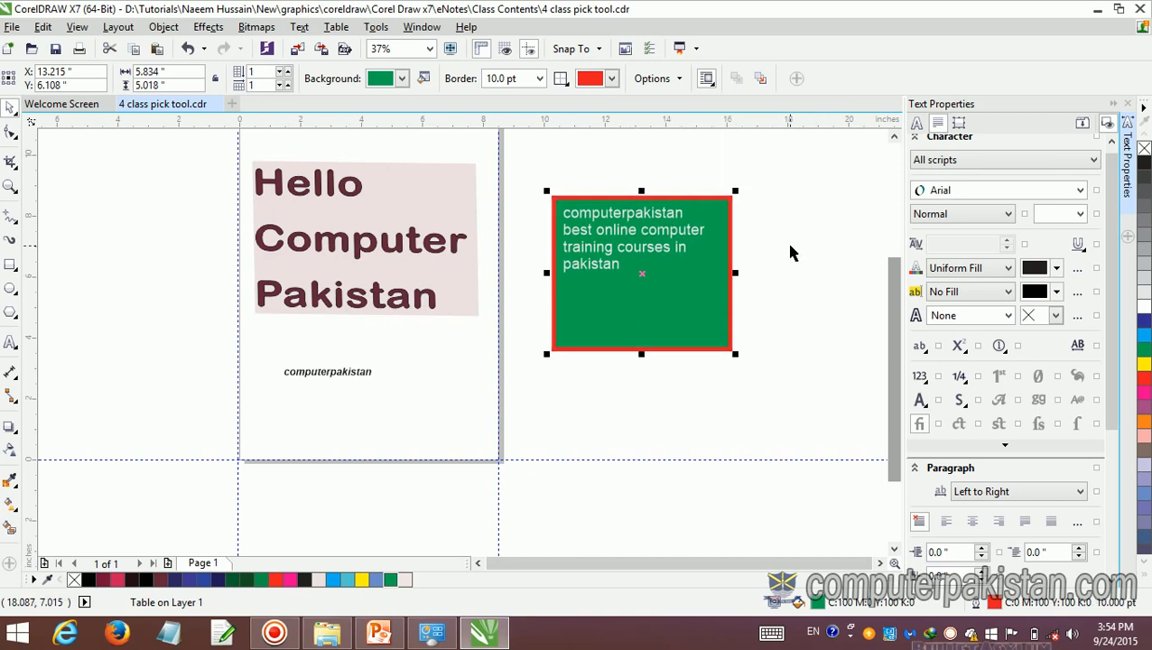
Step: Try the table's None and Contour Text Flows Left wrapping styles, and leave it on Contour Text Flows Right
{"action": "left_click", "coordinate": [710, 80]}
{"action": "left_click", "coordinate": [746, 140]}
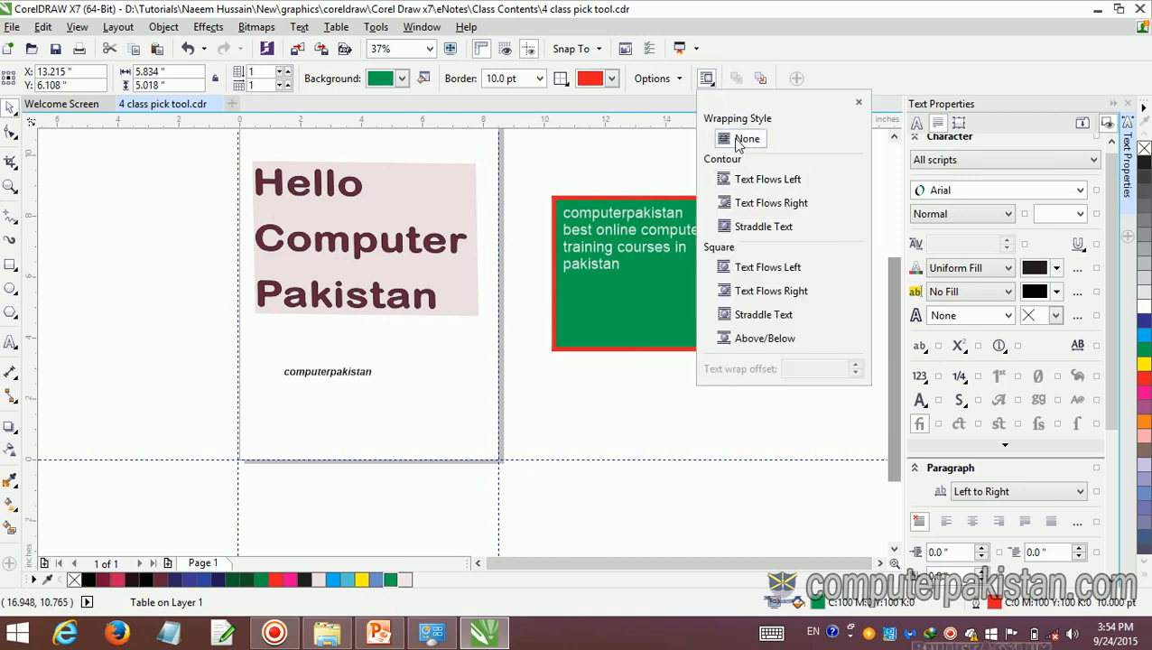
{"action": "left_click", "coordinate": [756, 185]}
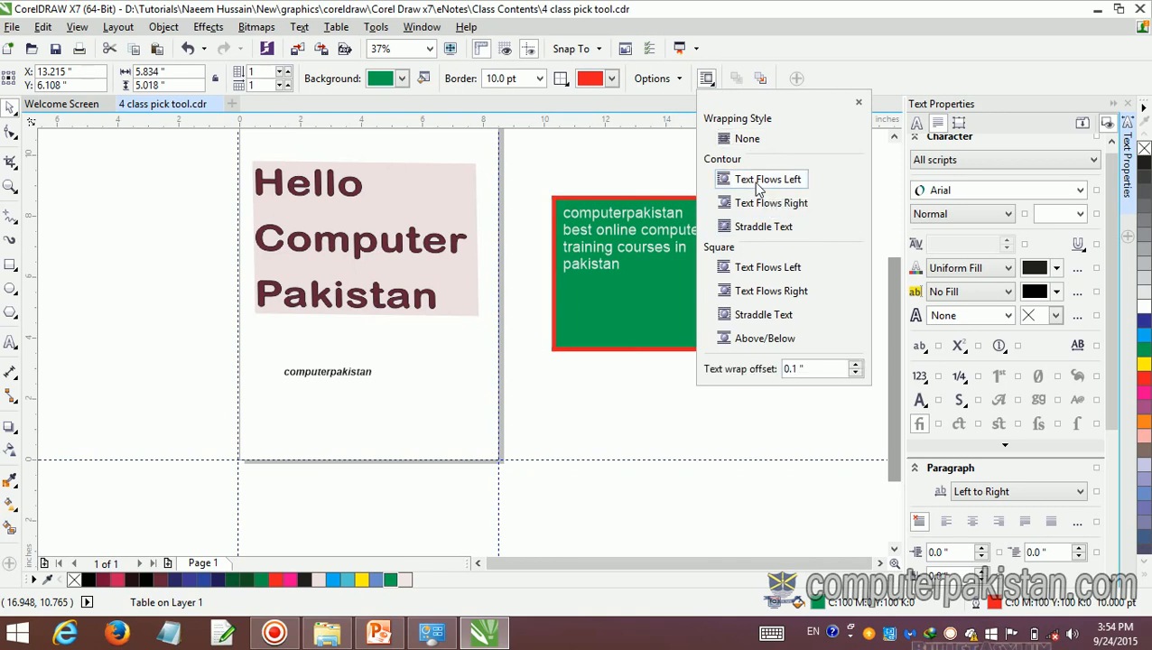
{"action": "left_click", "coordinate": [760, 208]}
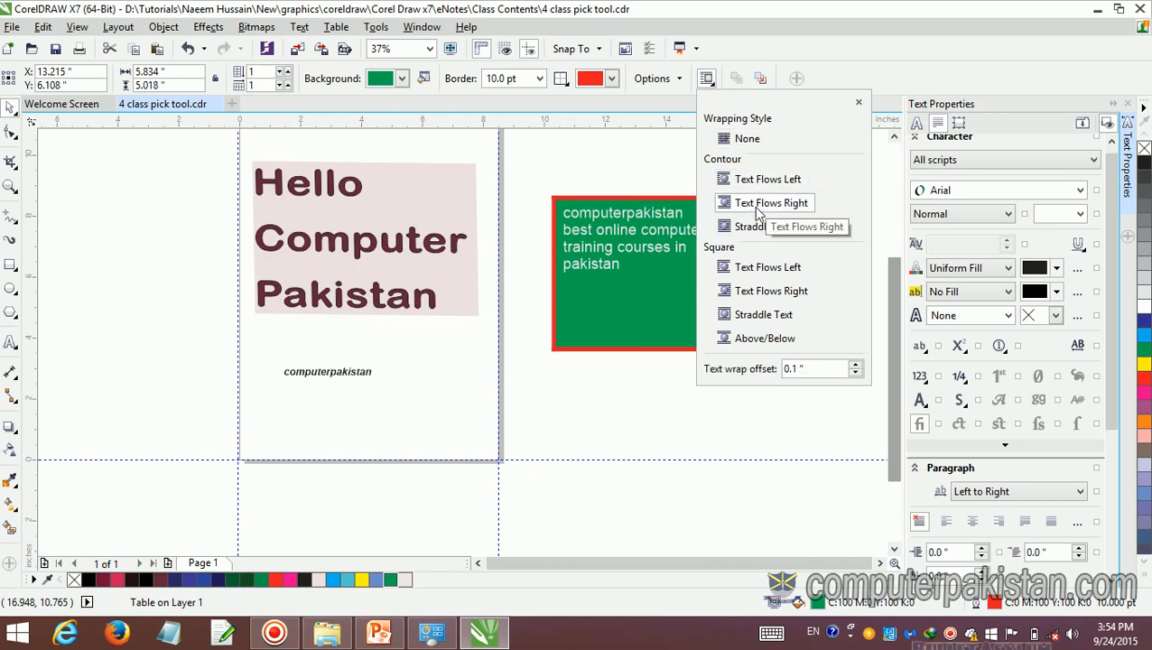
{"action": "left_click", "coordinate": [727, 434]}
{"action": "left_click", "coordinate": [641, 282]}
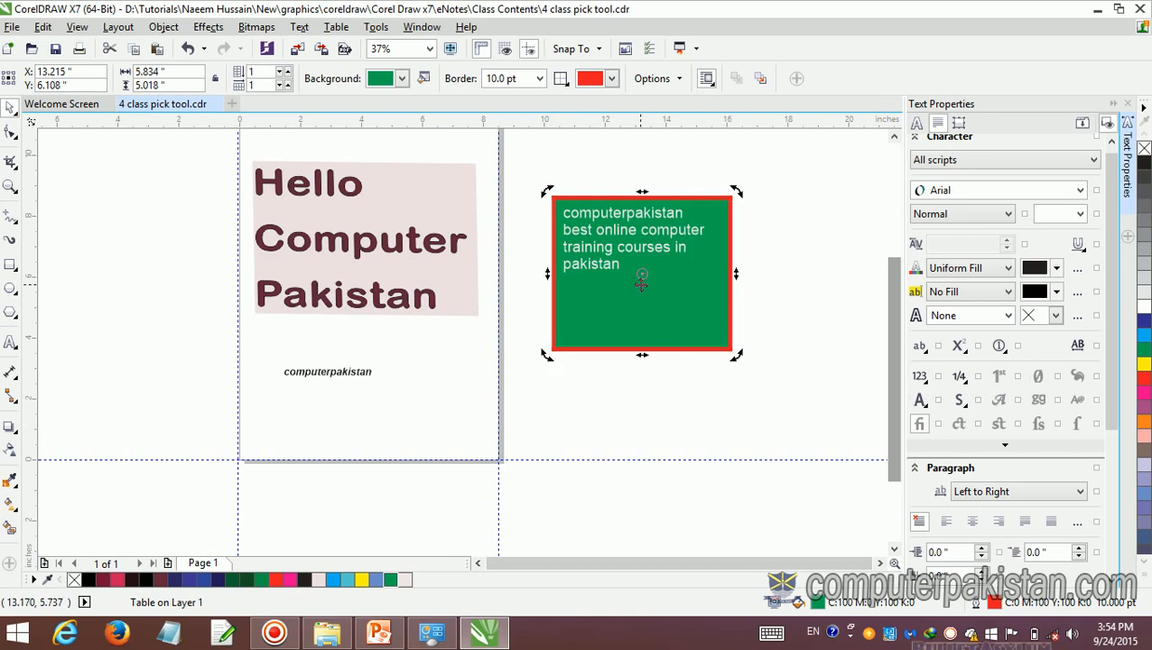
{"action": "left_click", "coordinate": [645, 287]}
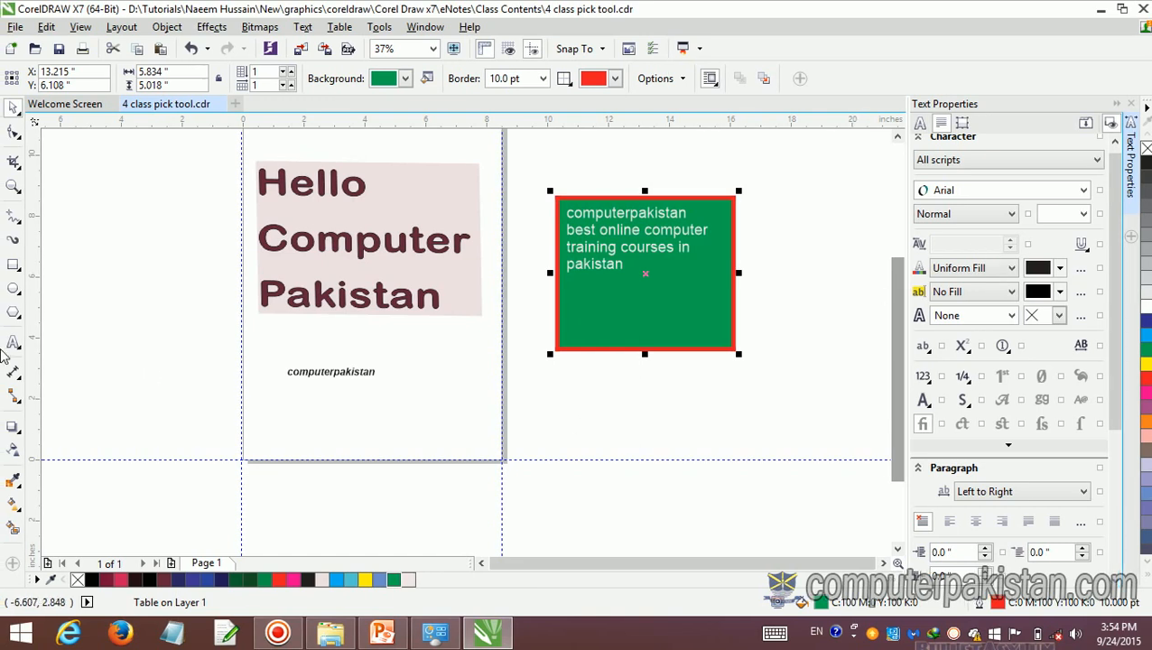
{"action": "left_click", "coordinate": [19, 115]}
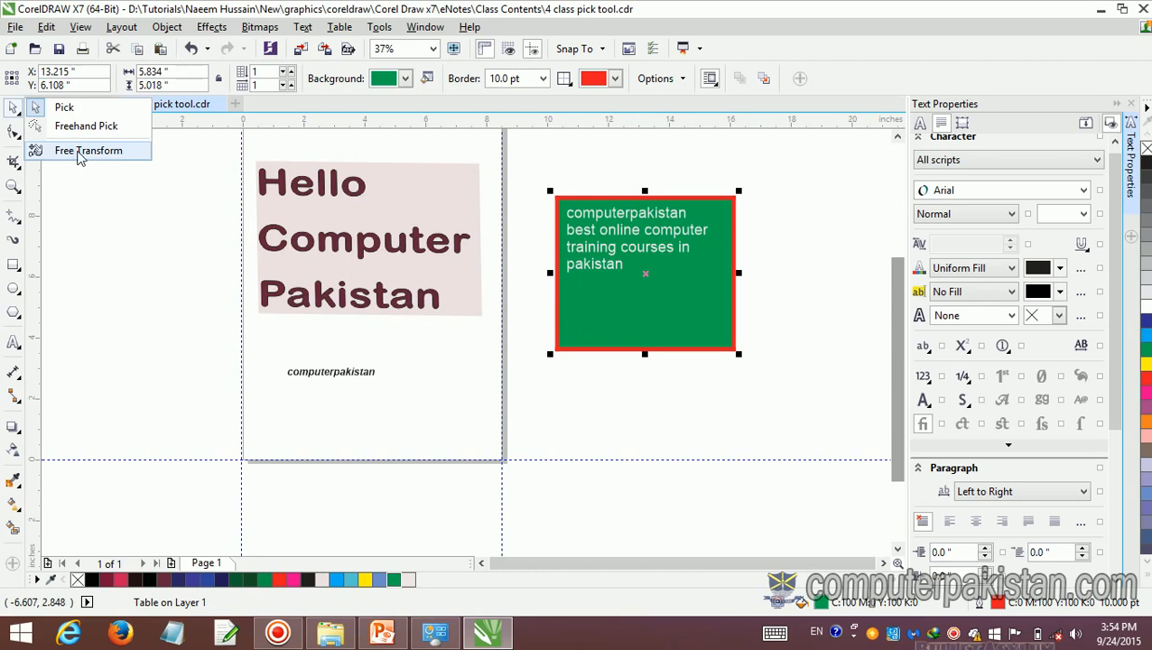
{"action": "left_click", "coordinate": [19, 117]}
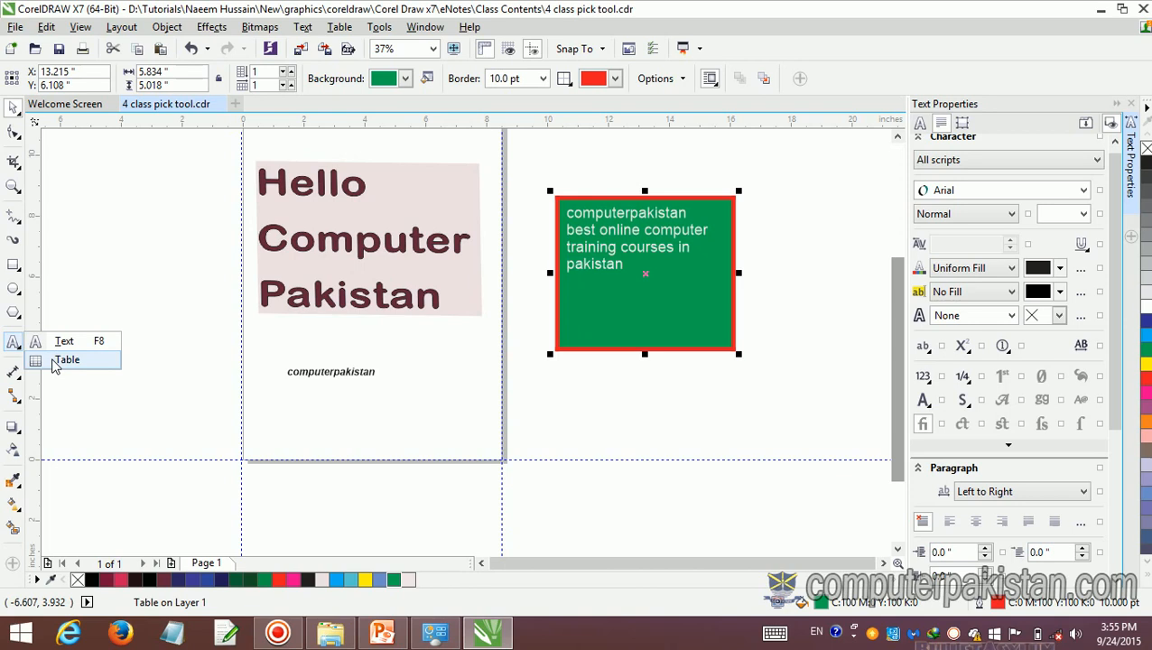
Step: Switch to the PowerPoint presentation and extend slide 8's bullet to read "How to apply pick Tool Section."
{"action": "left_click", "coordinate": [383, 632]}
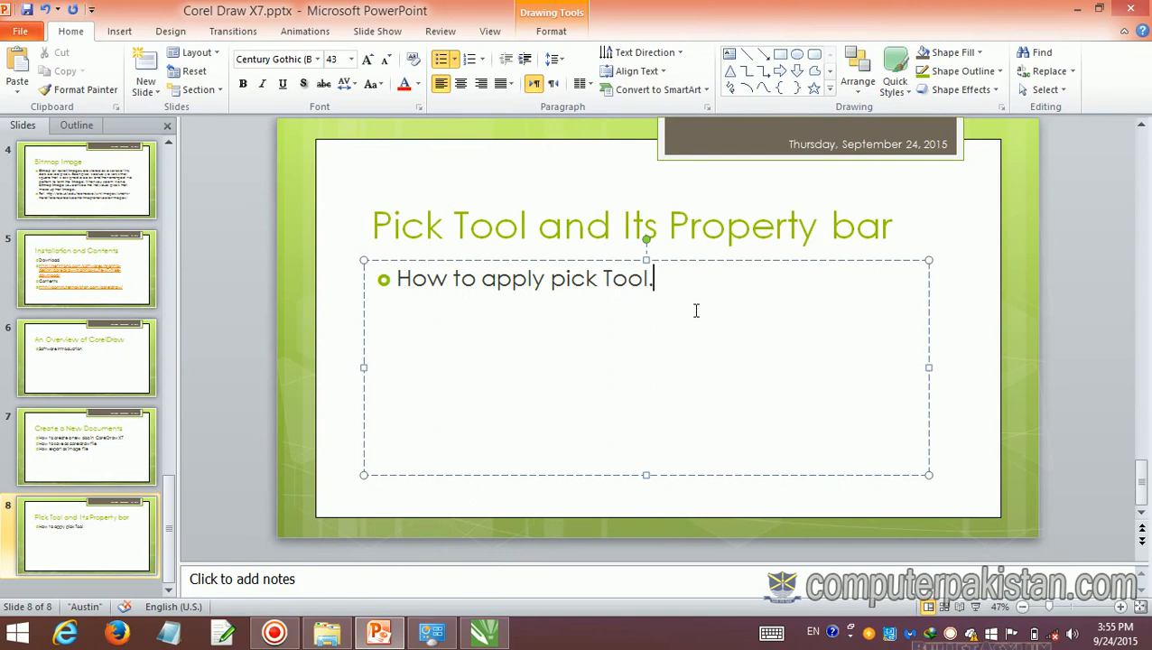
{"action": "key", "text": "Return"}
{"action": "key", "text": "BackSpace"}
{"action": "key", "text": "Left"}
{"action": "type", "text": "ans"}
{"action": "key", "text": "BackSpace"}
{"action": "type", "text": "d"}
{"action": "key", "text": "BackSpace"}
{"action": "key", "text": "BackSpace"}
{"action": "key", "text": "BackSpace"}
{"action": "key", "text": "BackSpace"}
{"action": "key", "text": "BackSpace"}
{"action": "type", "text": "Section"}
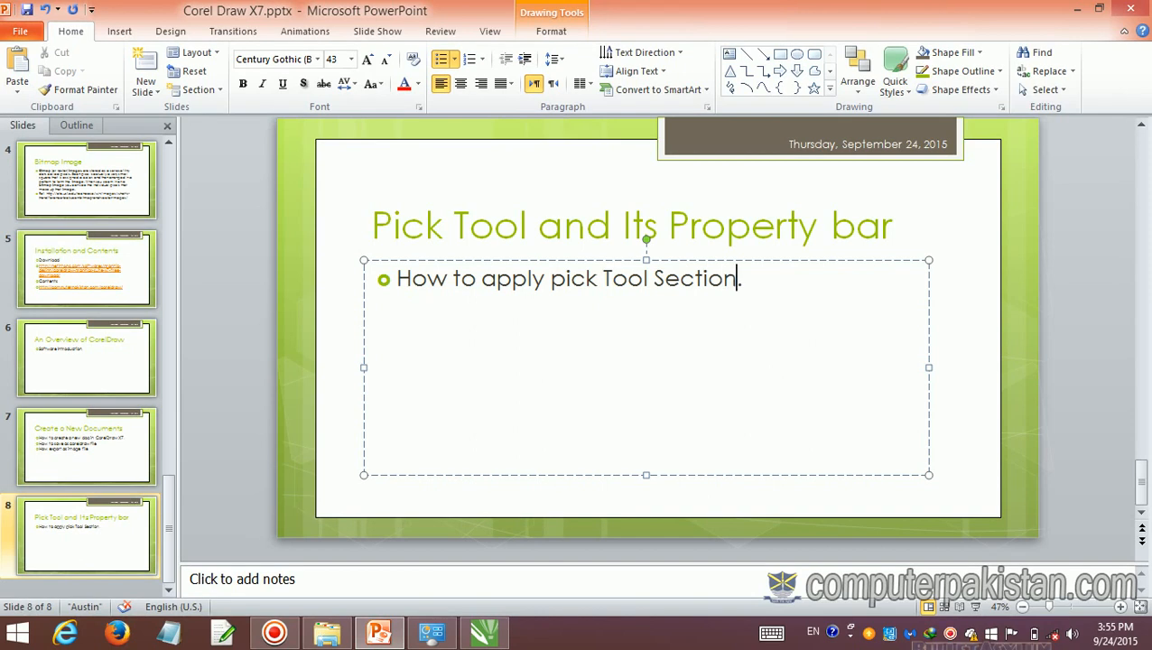